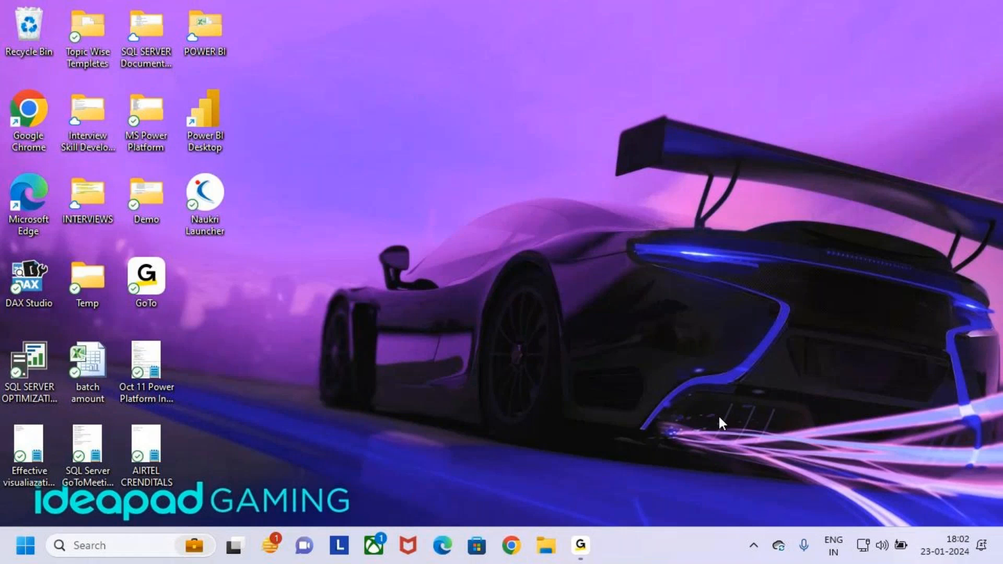
Step: Open File Explorer and go to the Demo folder on the Desktop
click(546, 546)
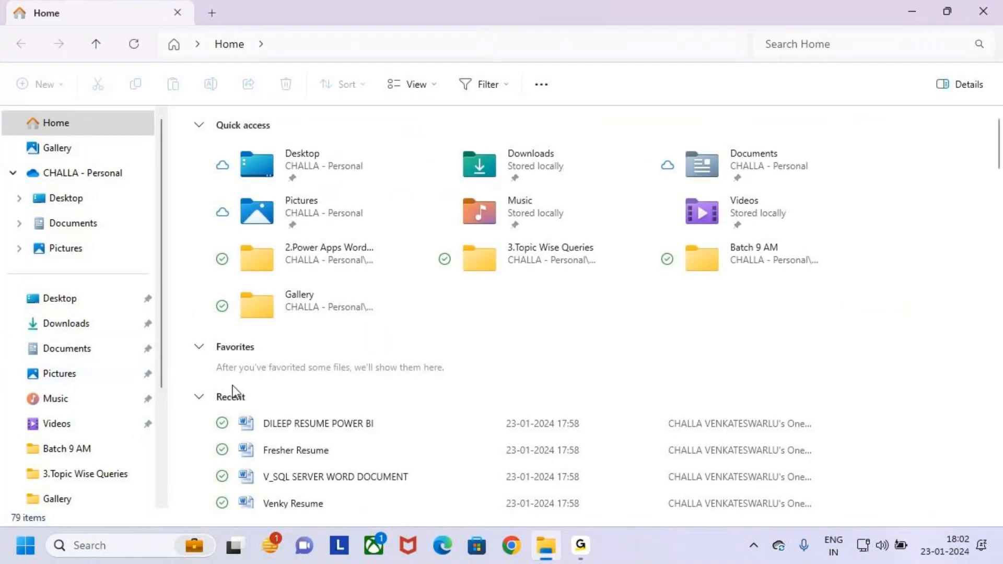
scroll(304, 425, down, 8)
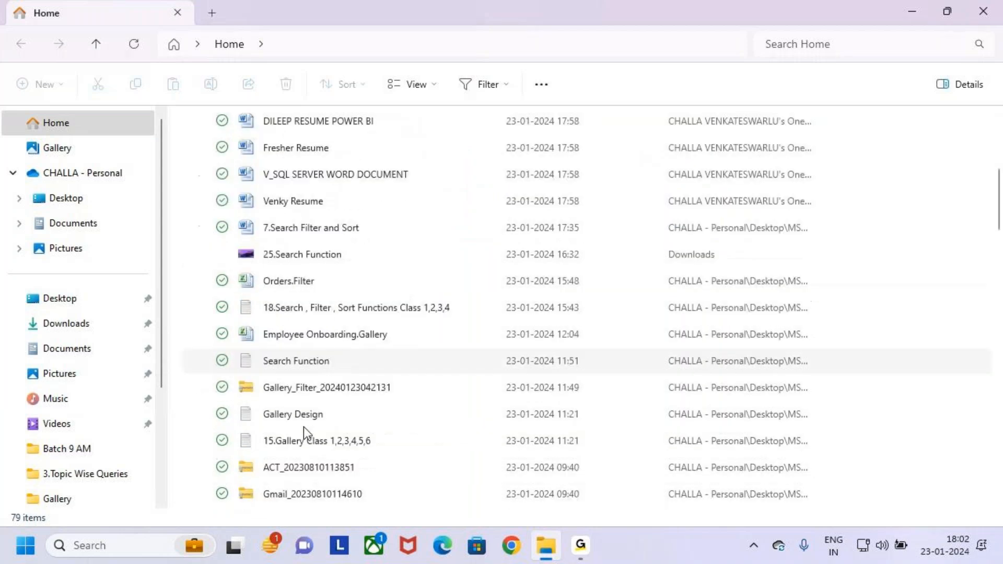
scroll(305, 428, down, 10)
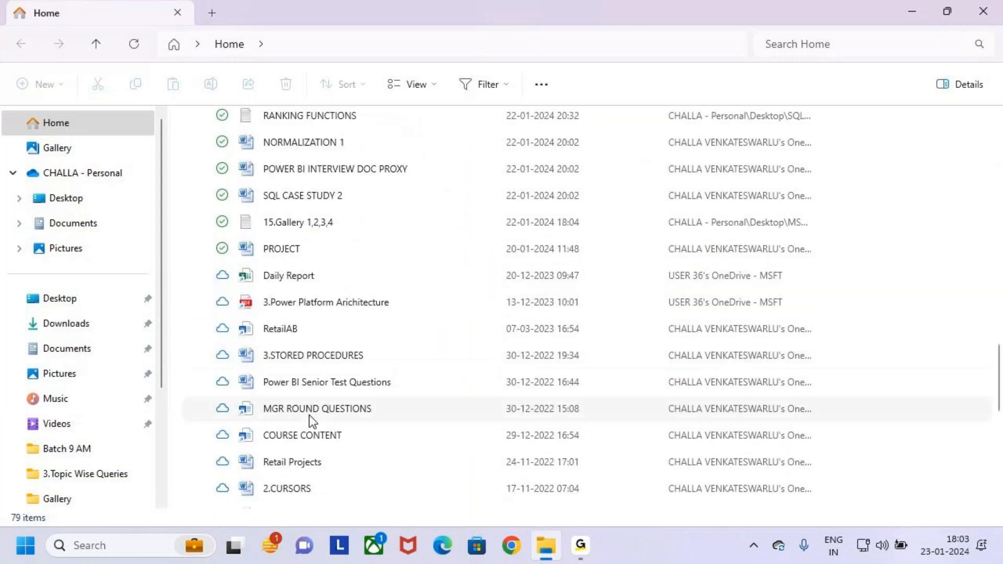
scroll(317, 412, down, 9)
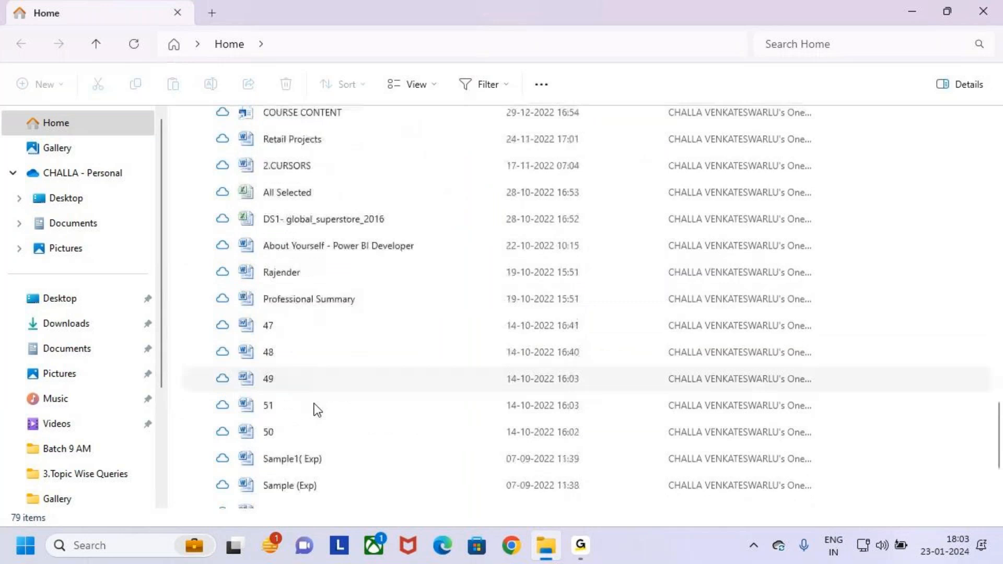
click(59, 198)
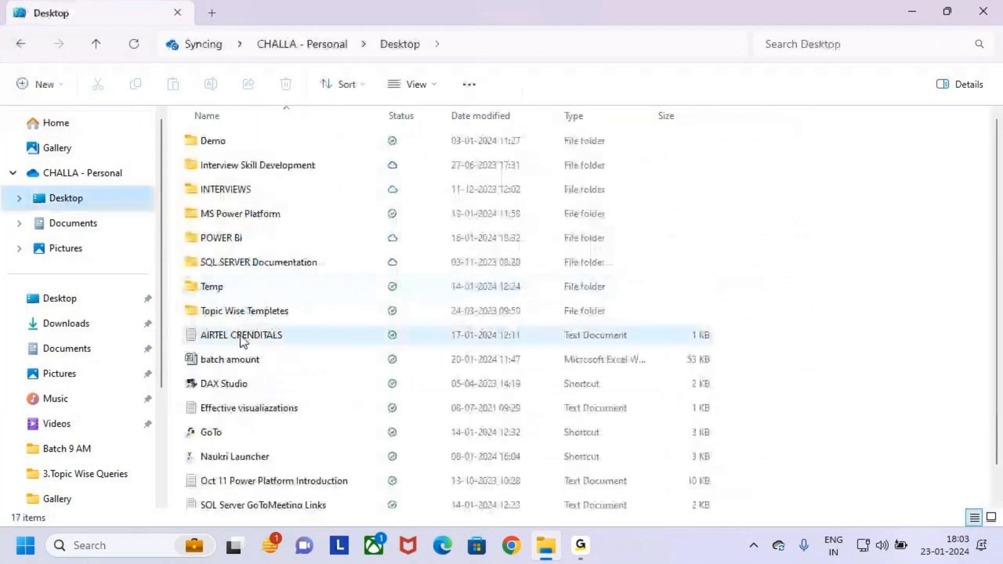
double_click(202, 169)
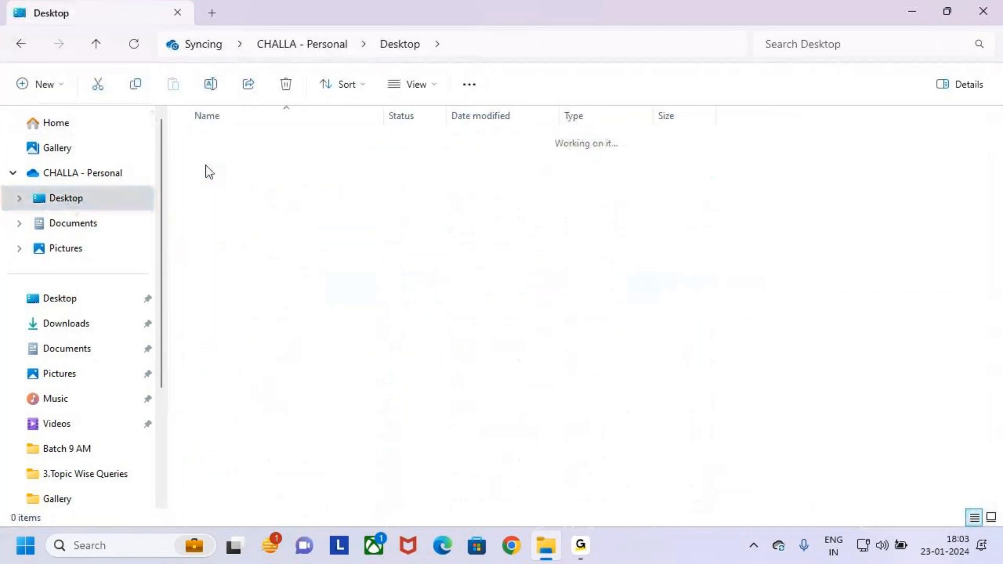
Step: Open the PDF "Power Apps and Power Automate Course Content" from the Demo folder
scroll(255, 333, down, 1)
scroll(255, 334, up, 1)
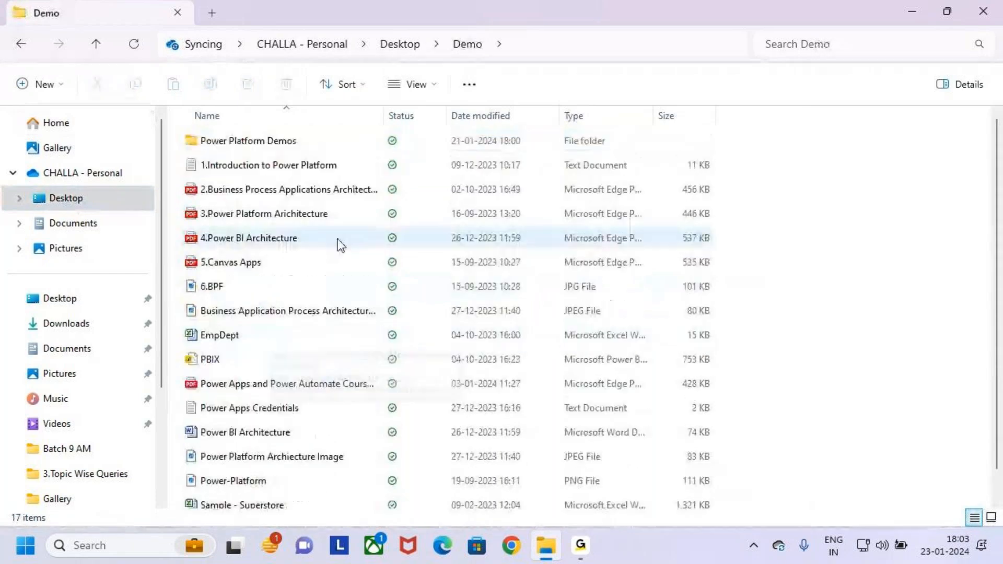
click(258, 385)
double_click(258, 386)
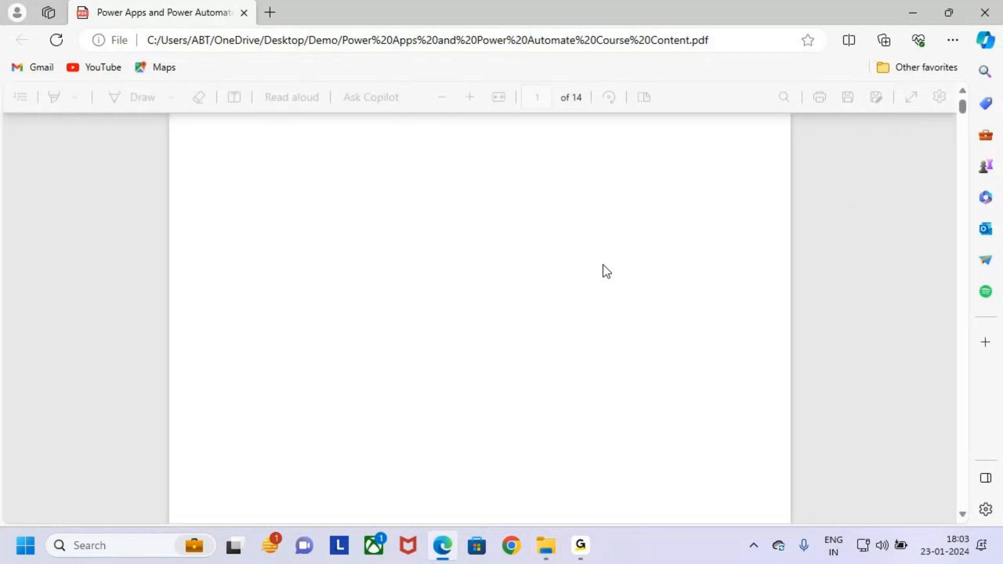
Step: Find the Search Function section on page 8 of the course content and mark its heading with a red box and arrow
scroll(510, 280, up, 3)
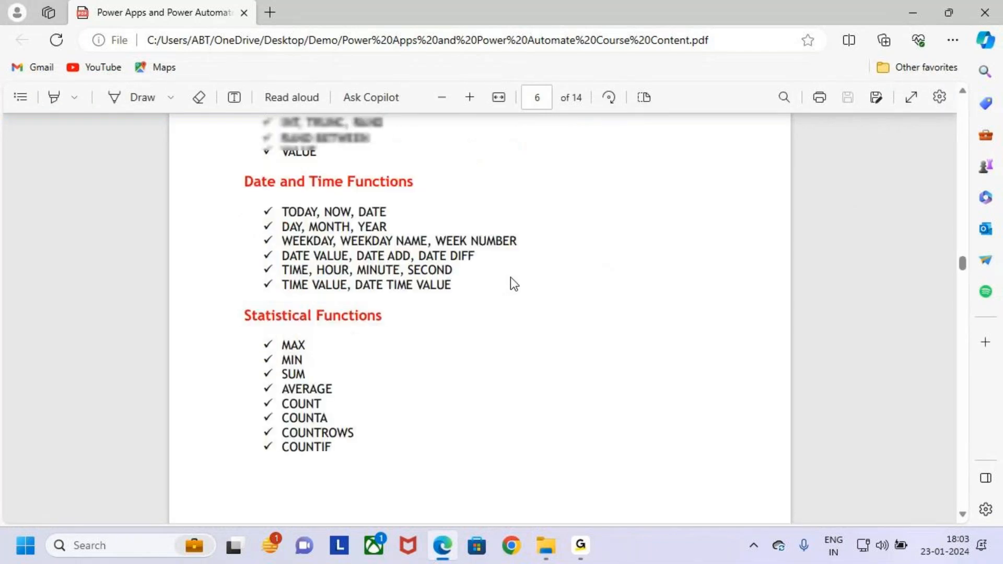
scroll(494, 359, down, 15)
scroll(485, 305, down, 6)
scroll(476, 296, down, 4)
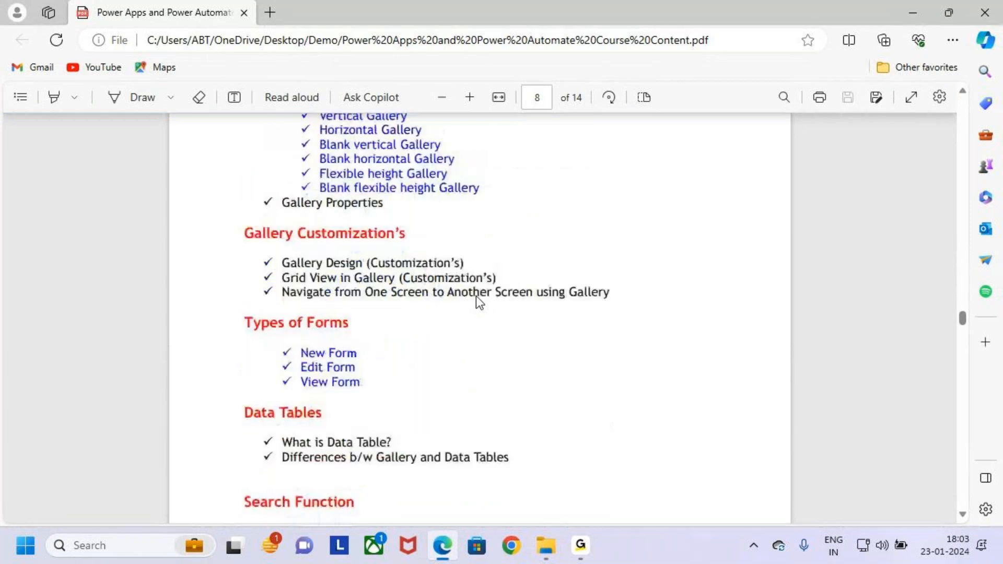
scroll(475, 295, down, 6)
scroll(474, 295, up, 4)
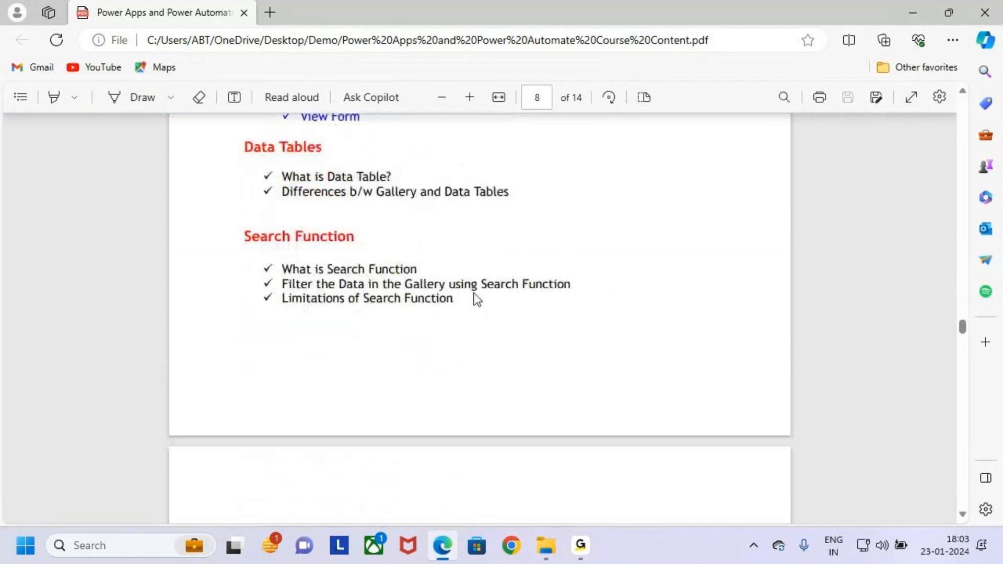
mouse_move(239, 228)
mouse_down()
mouse_move(290, 245)
mouse_move(382, 244)
mouse_up()
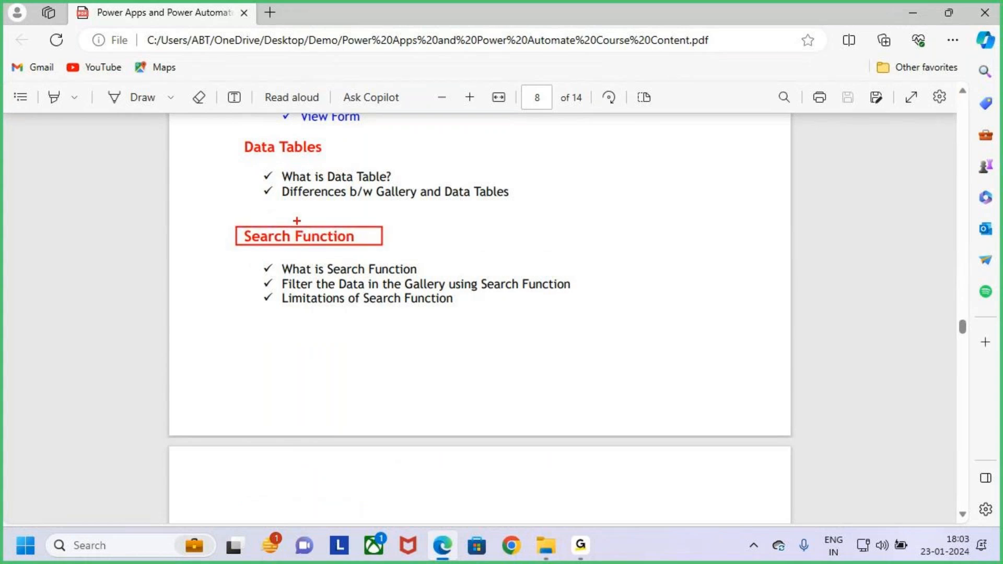
drag(299, 201, 301, 226)
Step: Mark the Filter Function heading on the following page with a red box and clear the marking
scroll(300, 224, down, 6)
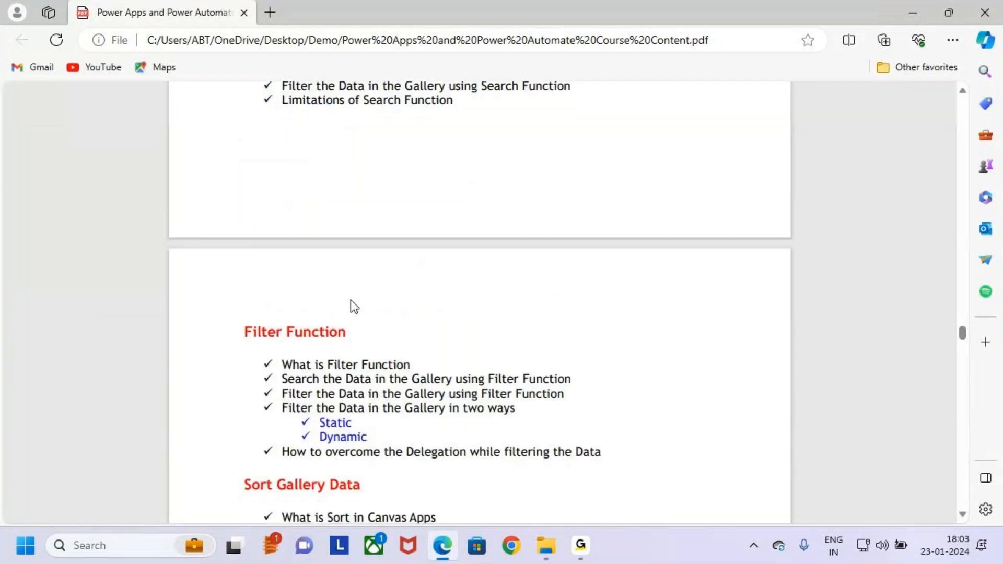
mouse_move(234, 187)
mouse_down()
mouse_move(269, 203)
mouse_move(355, 212)
mouse_up()
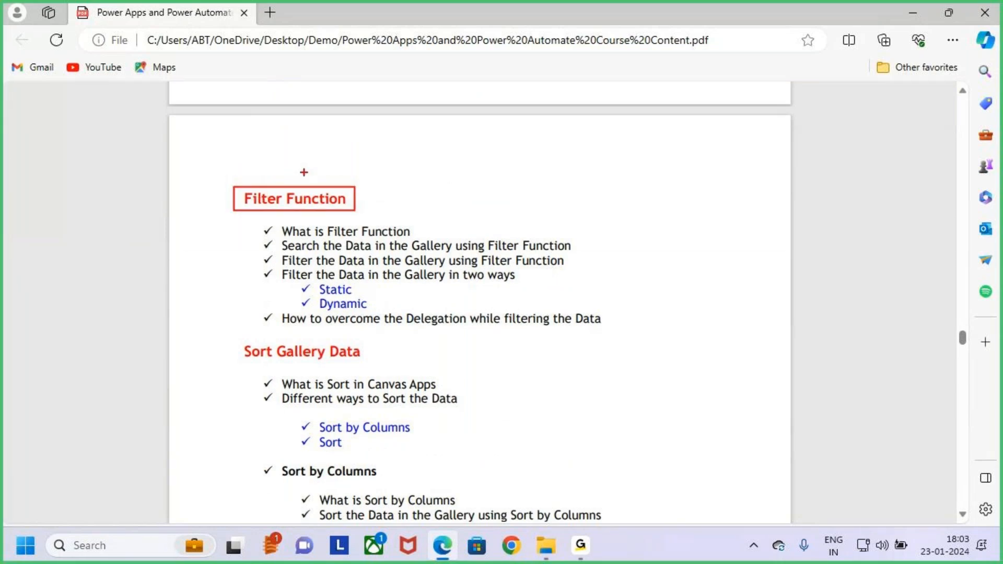
key(Escape)
Step: Compare the topics listed under Search Function and Filter Function in the course content
scroll(322, 203, up, 6)
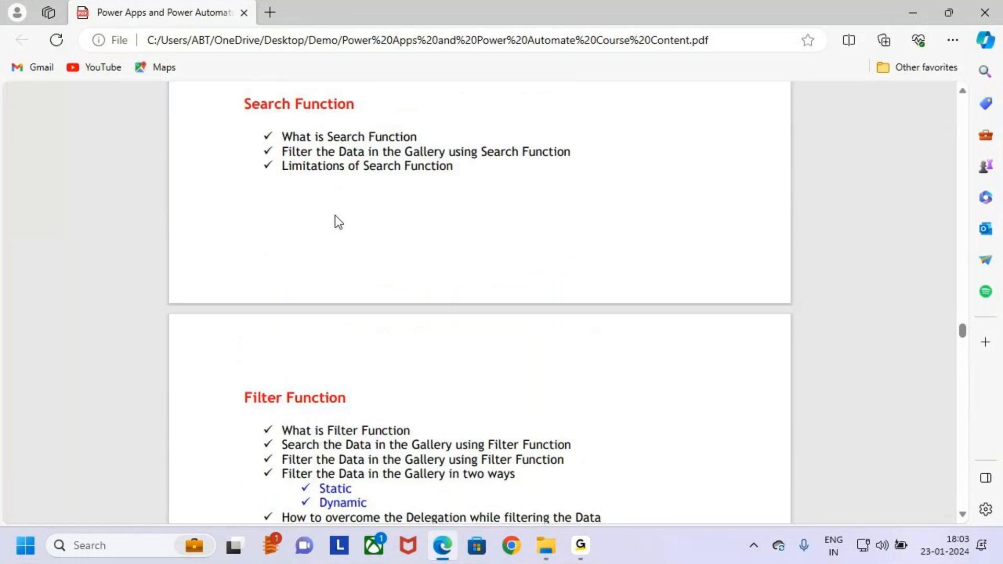
drag(244, 238, 304, 238)
scroll(303, 237, down, 6)
drag(244, 200, 283, 201)
click(576, 208)
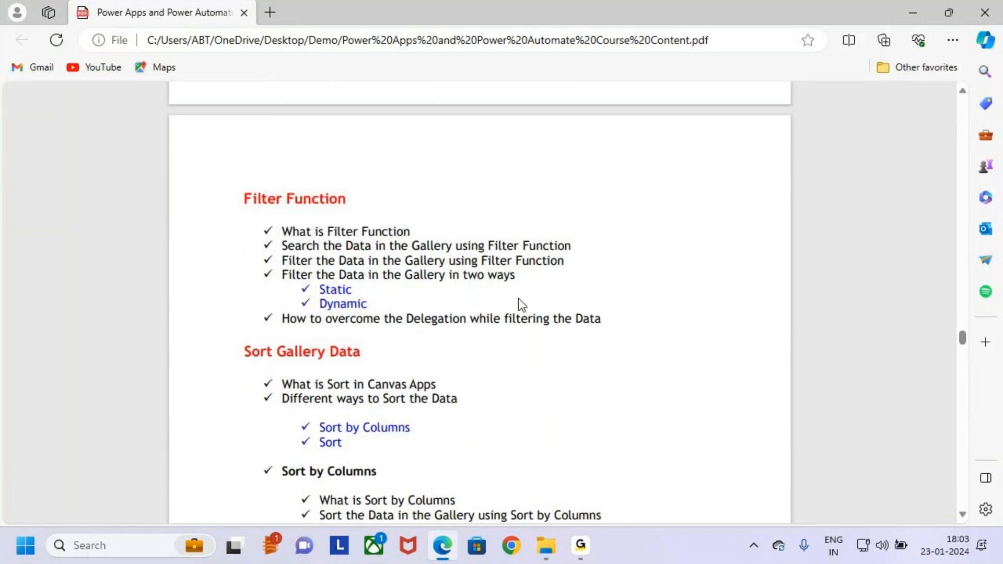
scroll(518, 299, up, 2)
scroll(520, 298, up, 3)
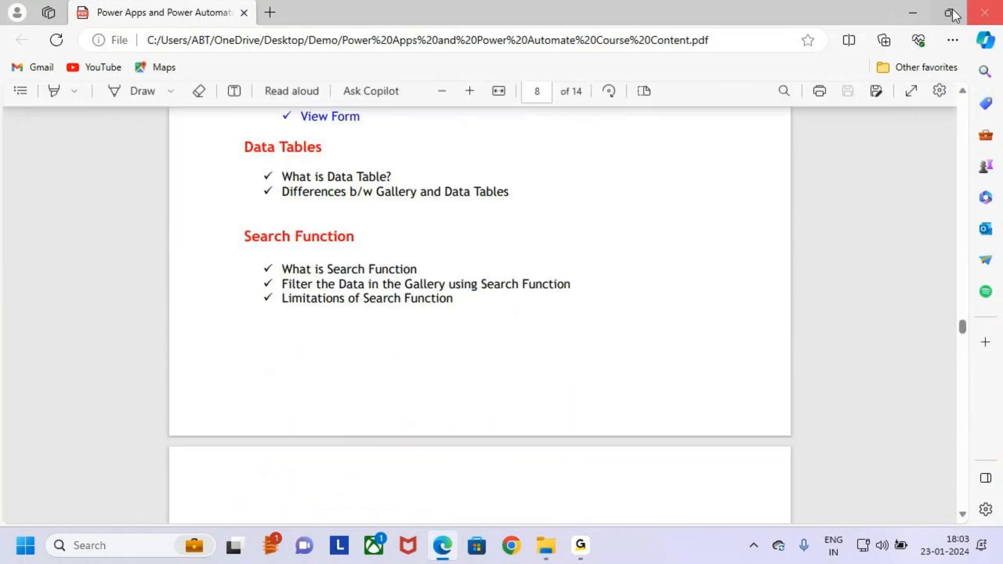
Step: Put away the PDF and Demo folder windows and open a blank Notepad document
click(912, 16)
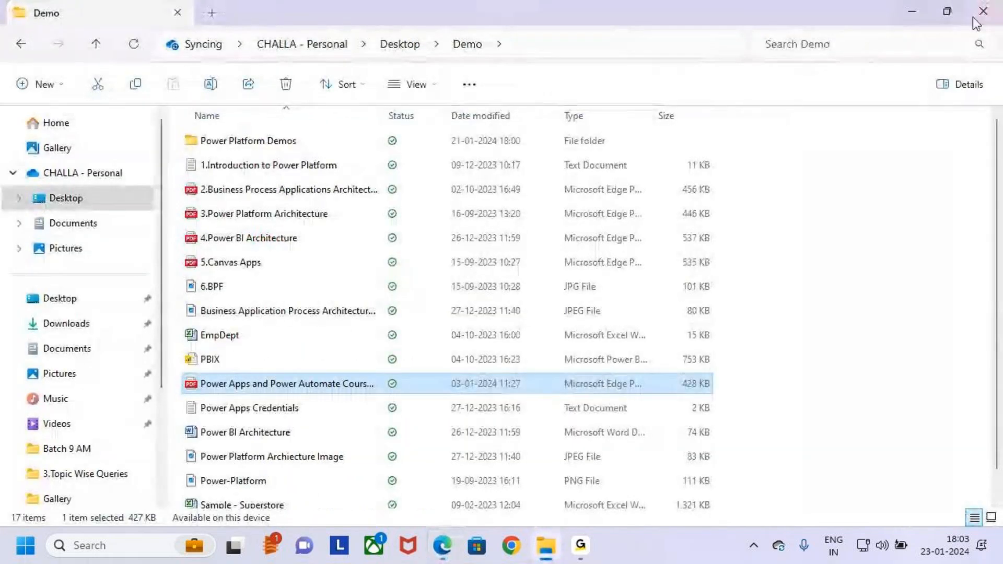
click(998, 15)
click(162, 549)
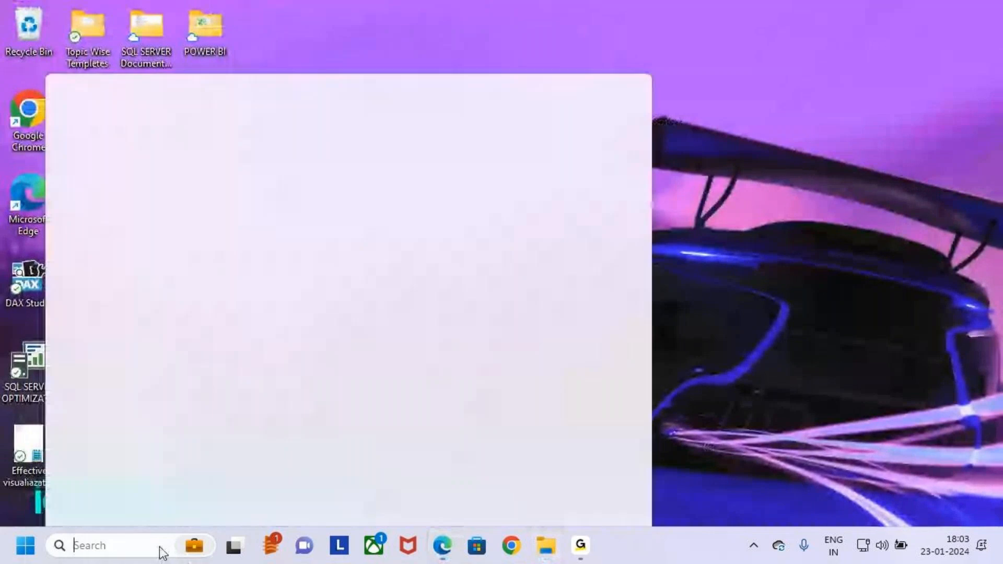
text(NOTE)
key(Return)
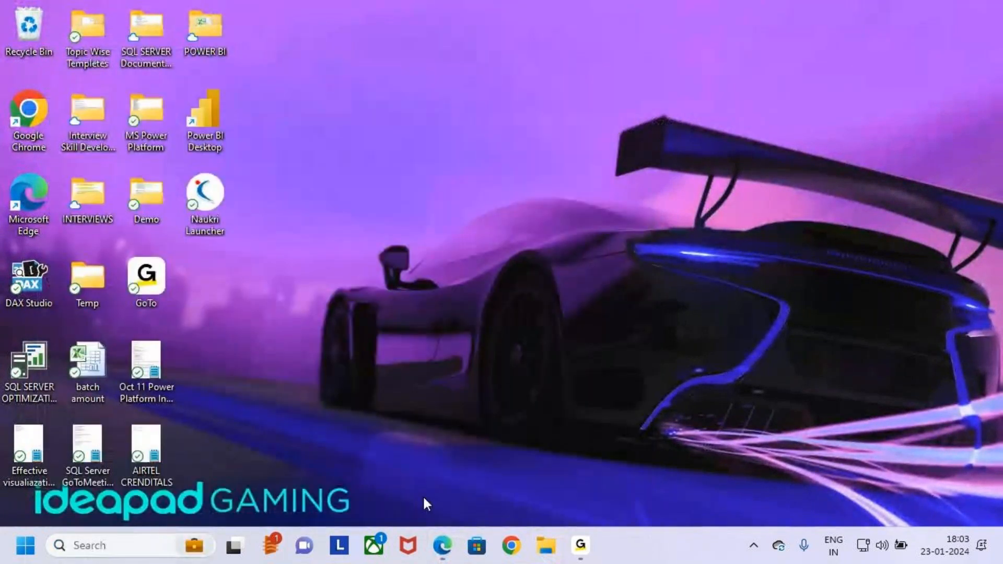
click(775, 93)
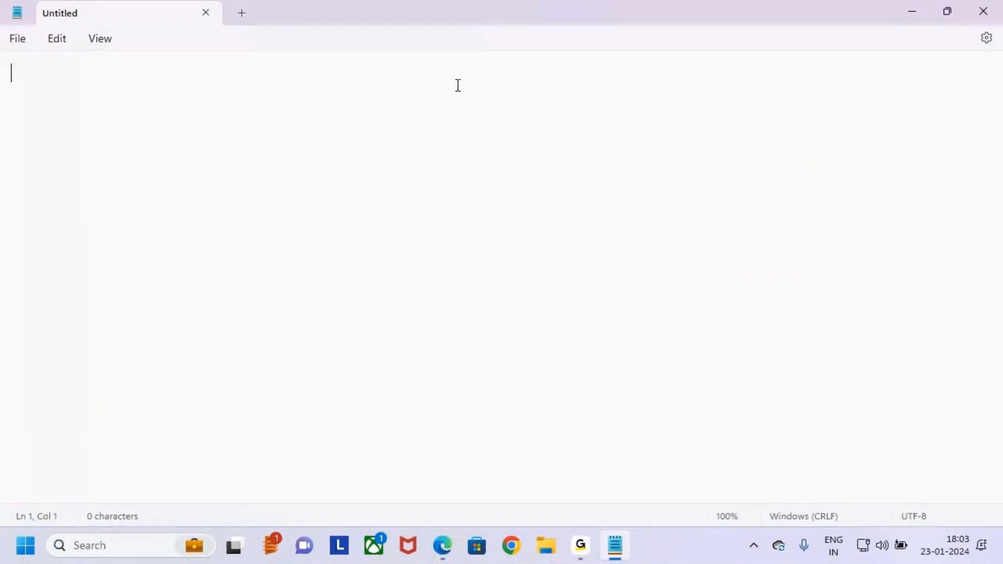
Step: Write the heading "Search Function" on the first line, indented by six tabs
key(Return)
key(BackSpace)
key(Tab)
key(Tab)
key(Tab)
key(Tab)
key(Tab)
key(Tab)
key(Caps_Lock)
text(Search Function)
Step: Underline the "Search Function" heading with a dashed line of matching indent and length on the next line
key(Return)
key(Tab)
key(Tab)
key(Tab)
key(Tab)
key(Tab)
key(Tab)
key(BackSpace)
key(Tab)
text(-------)
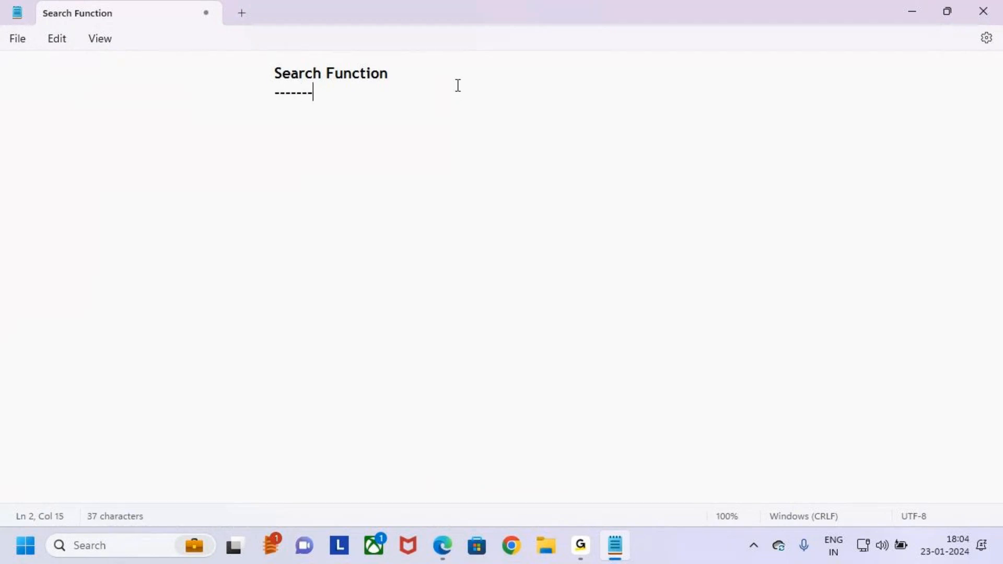
text(-------)
key(BackSpace)
key(BackSpace)
key(BackSpace)
key(BackSpace)
key(BackSpace)
key(BackSpace)
text(--------------)
Step: Write an indented definition line: "Search Function is used to Search the Data in the Gallery based on the One / More Columns"
key(Return)
key(Tab)
text(Search)
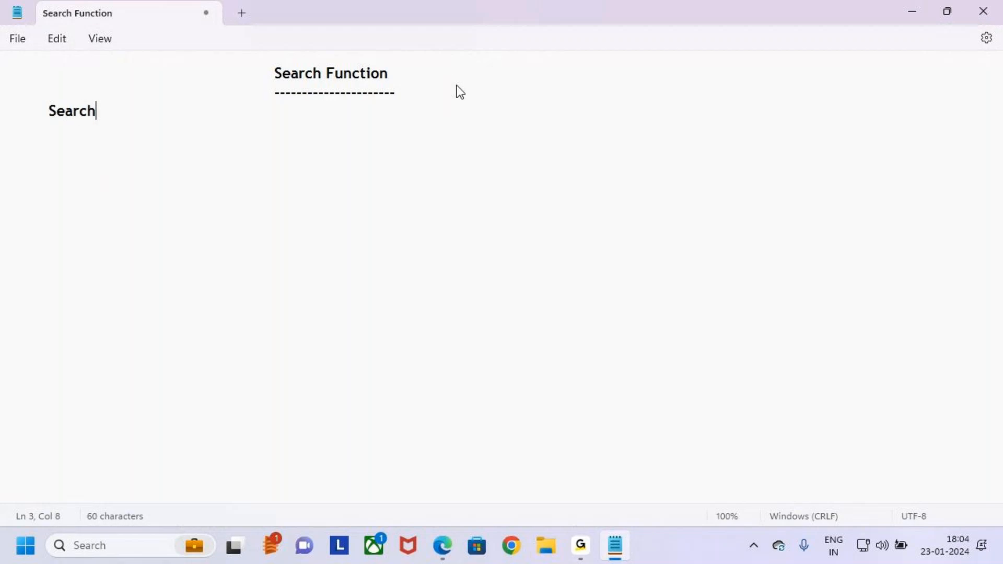
text(h Function is )
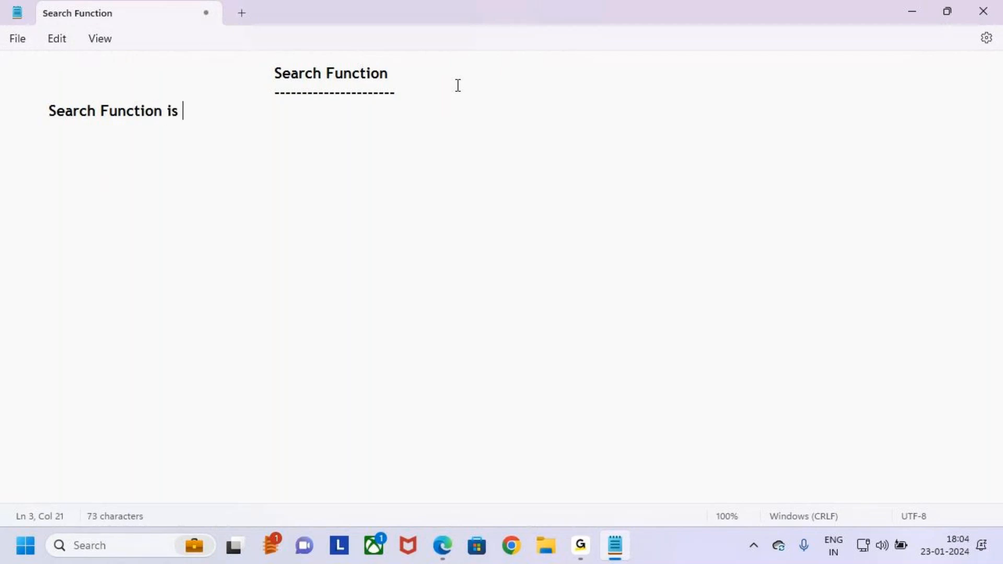
text(used to Search the)
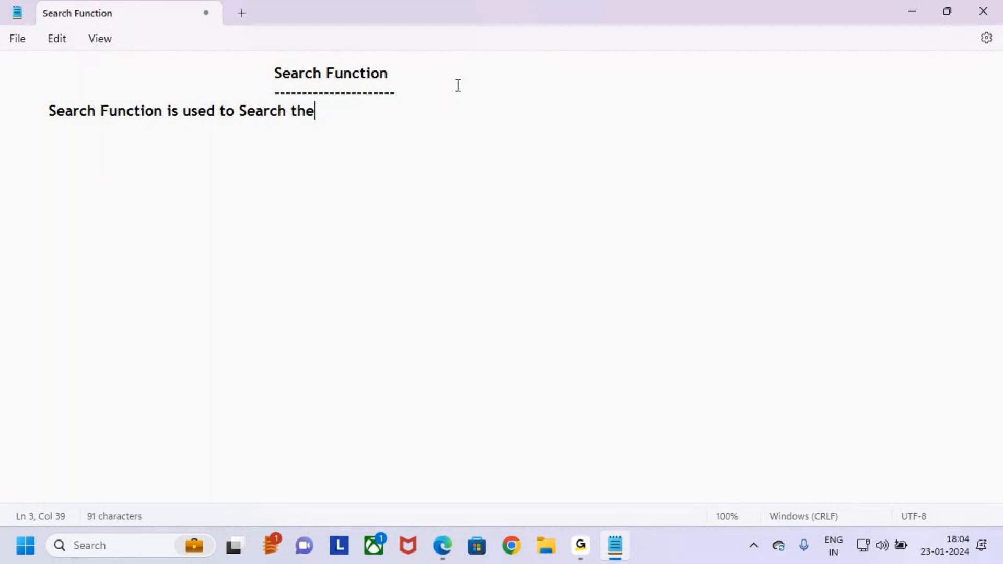
key(BackSpace)
text(e Data)
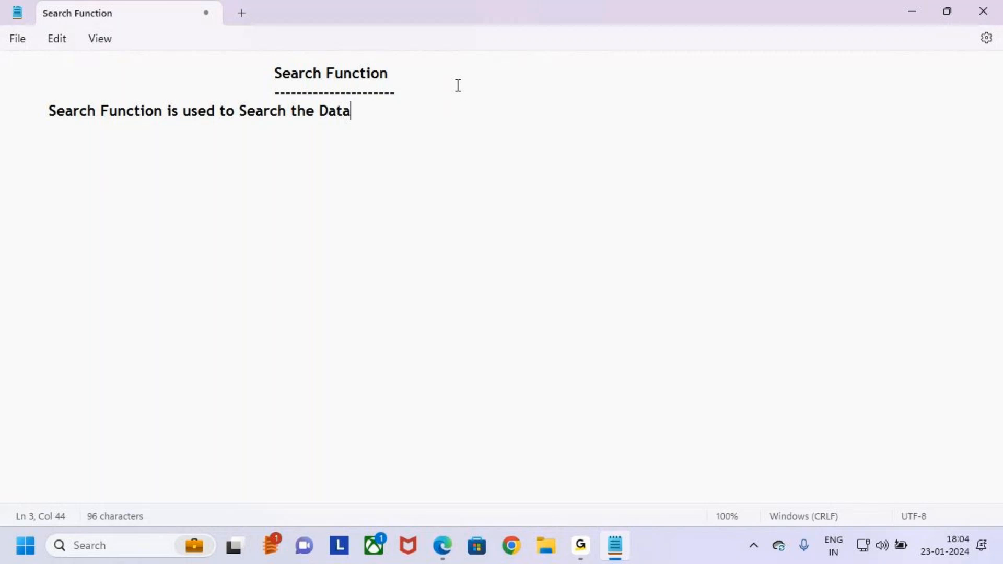
text( in the )
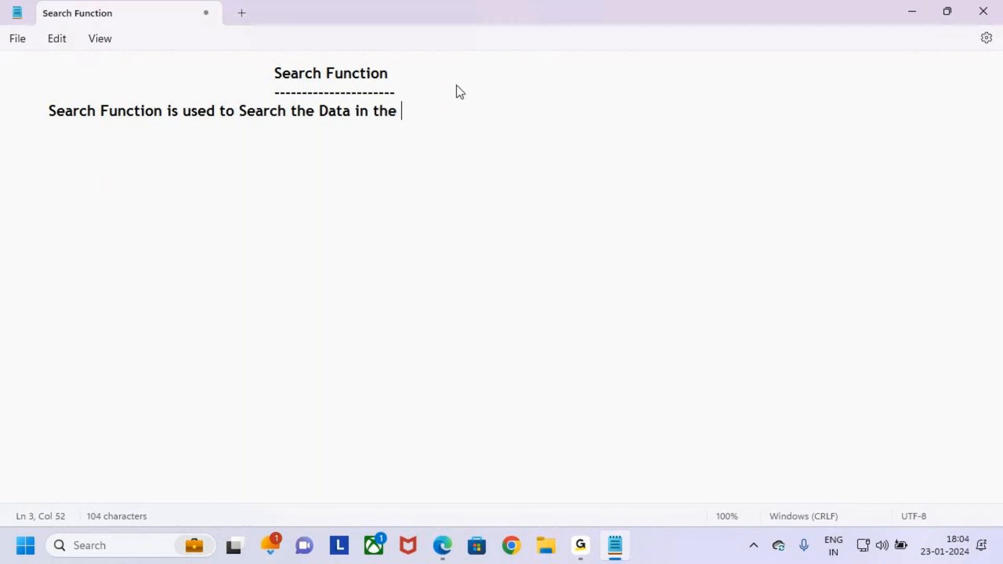
text(Gallery)
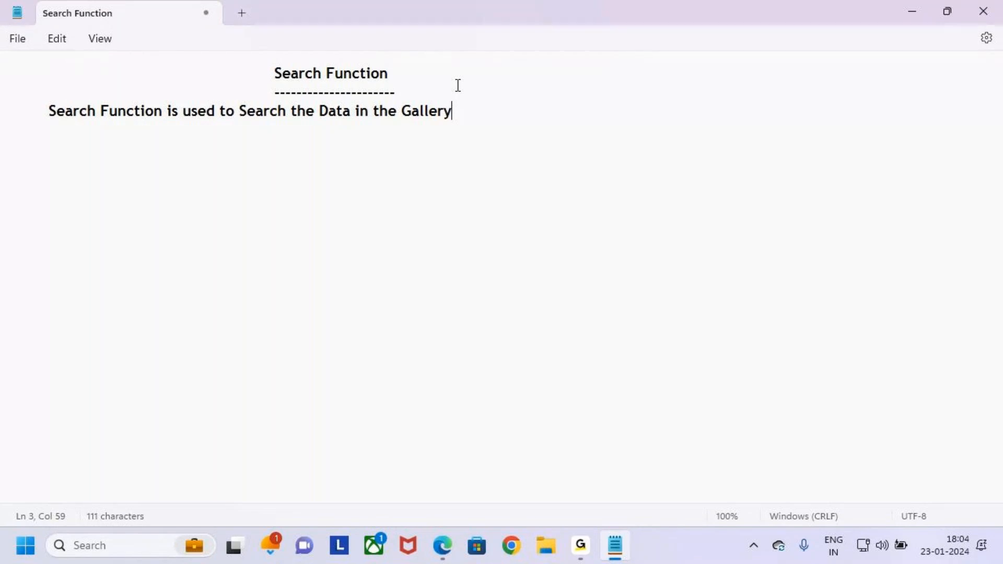
text( based on th)
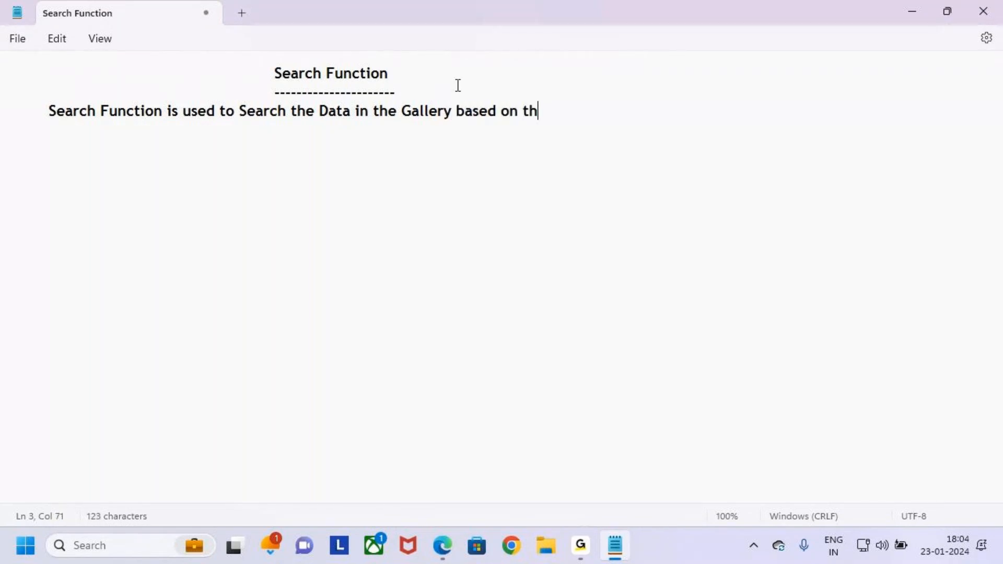
text(e One / M)
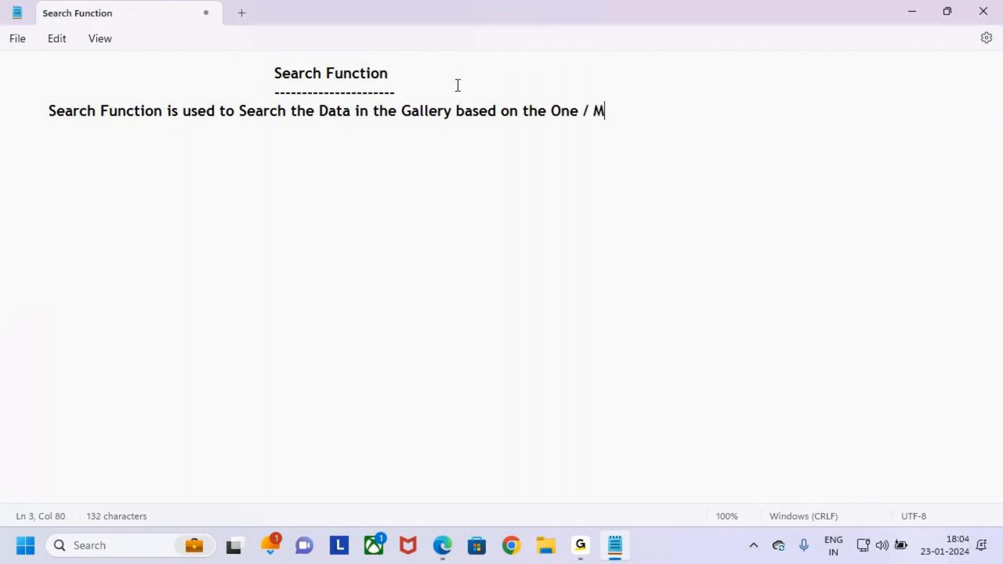
text(ore  Columns)
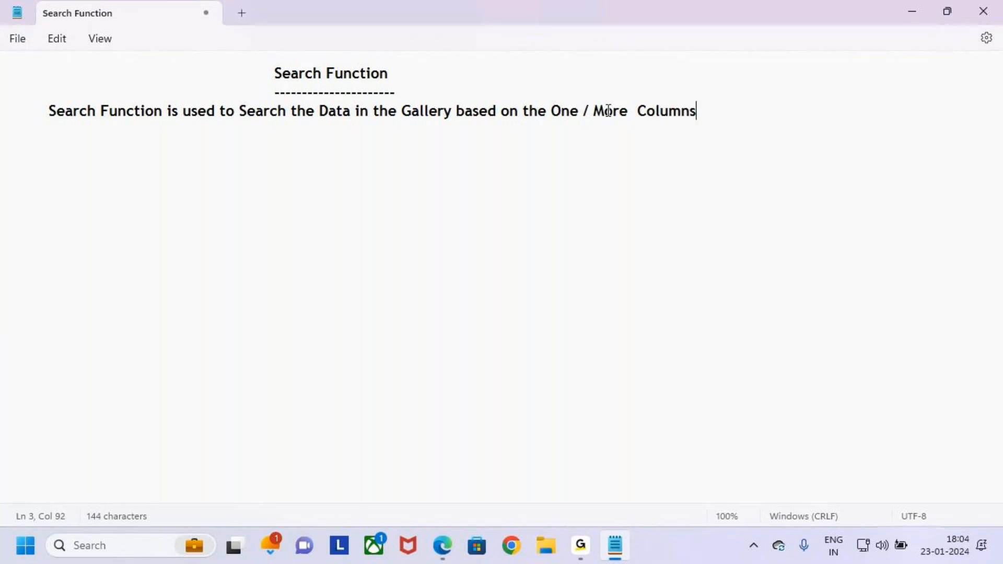
Step: Change "One / More" in the definition line to lowercase "one / more"
click(559, 110)
key(Delete)
text(o)
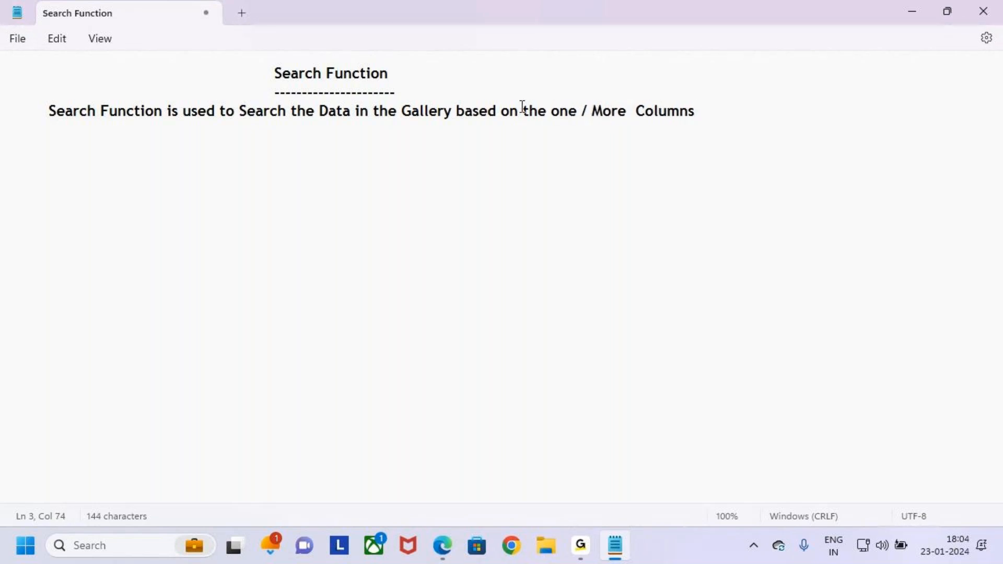
click(602, 111)
key(BackSpace)
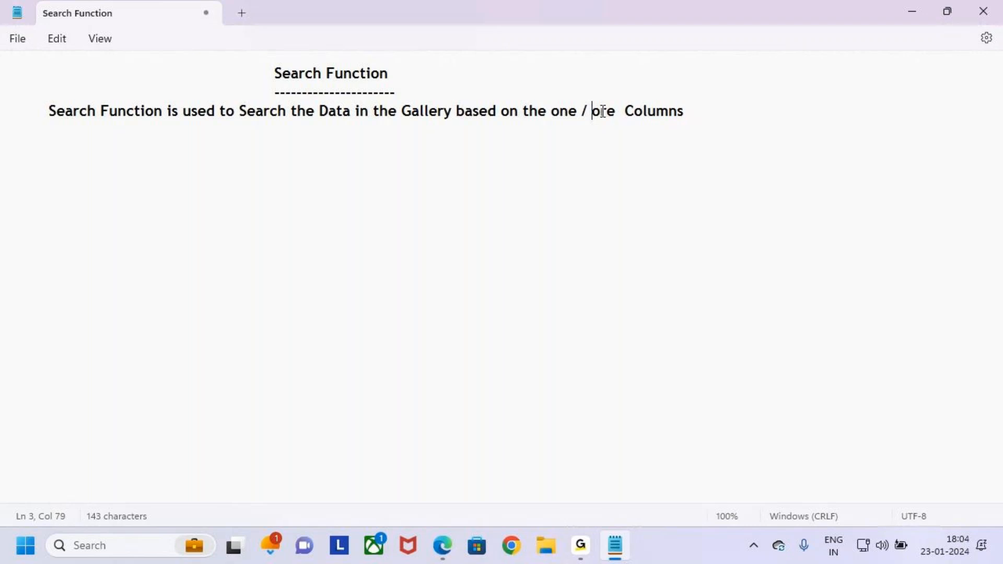
text(m)
drag(271, 74, 410, 70)
click(417, 146)
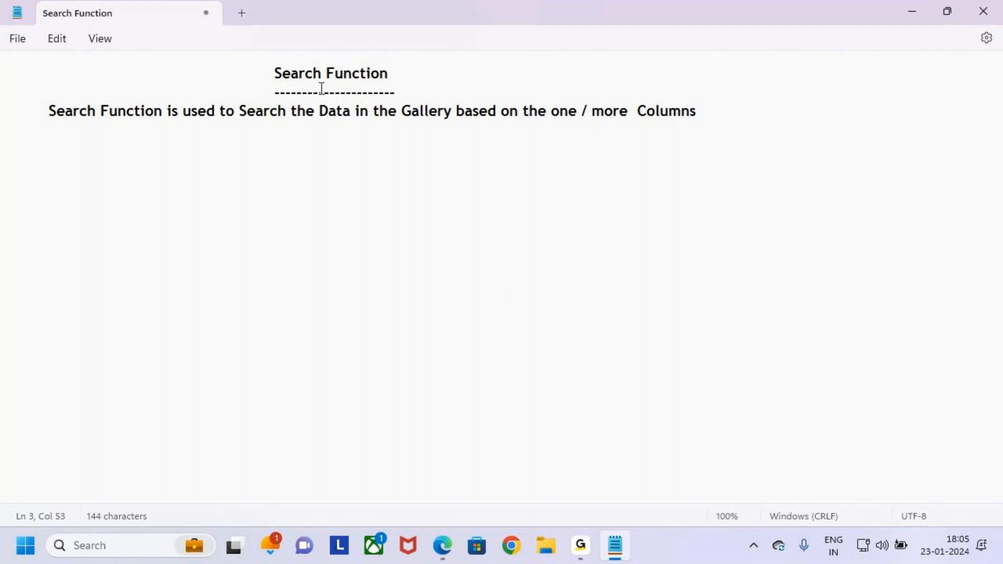
click(587, 556)
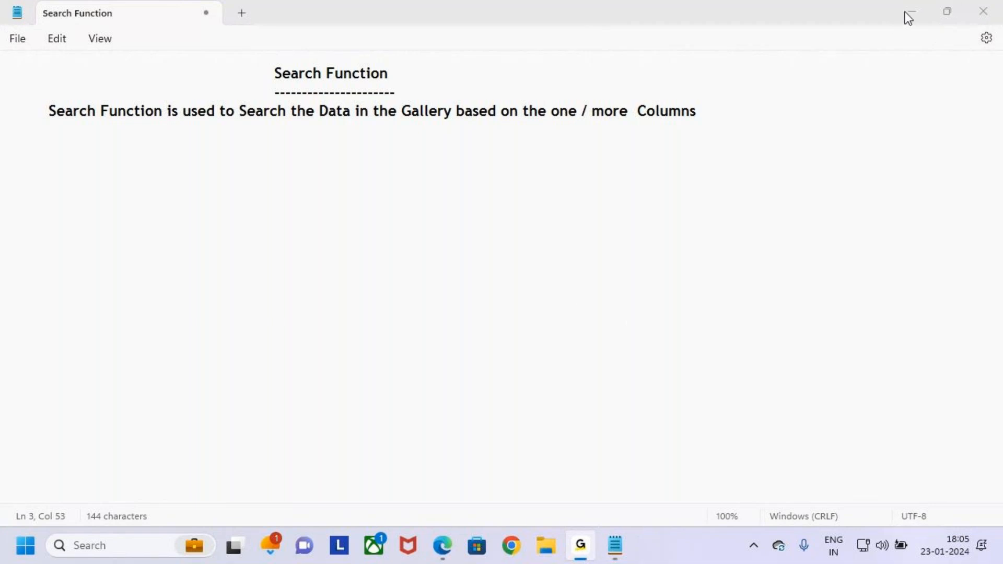
Step: Draw a large red rectangle below the definition line and add a boxed "Gallery" label inside it
mouse_move(440, 216)
mouse_down()
mouse_move(640, 361)
mouse_move(772, 413)
mouse_move(811, 413)
mouse_up()
click(582, 309)
text(Gallery)
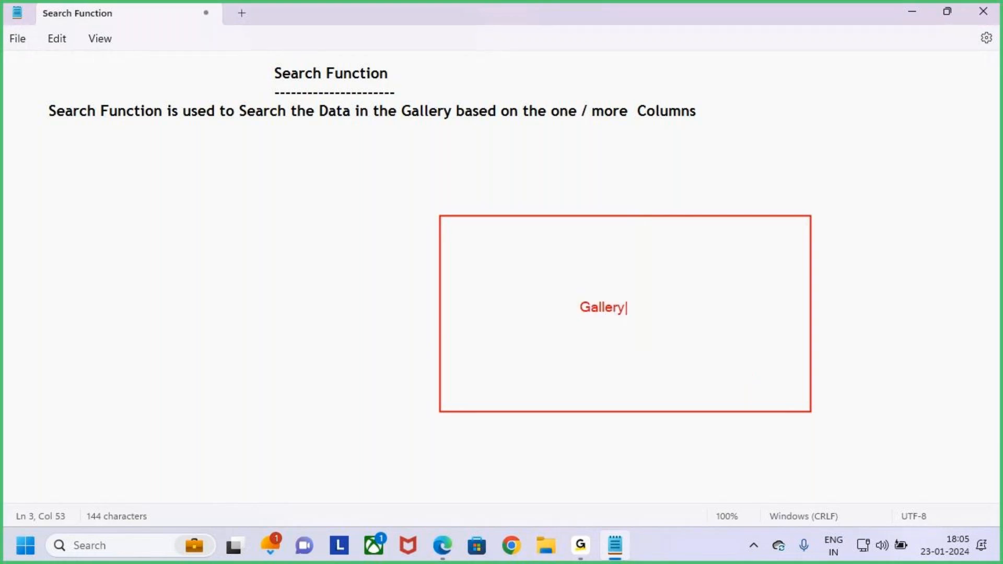
drag(569, 298, 640, 320)
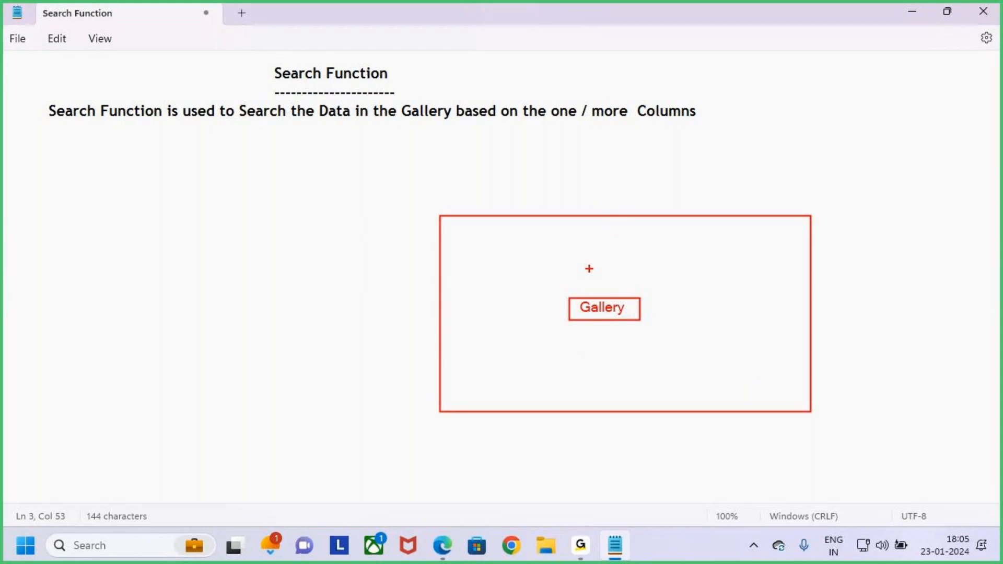
Step: Draw an arrow pointing down at the gallery rectangle and add a boxed "Search" label above the rectangle
drag(619, 184, 618, 224)
text(Search)
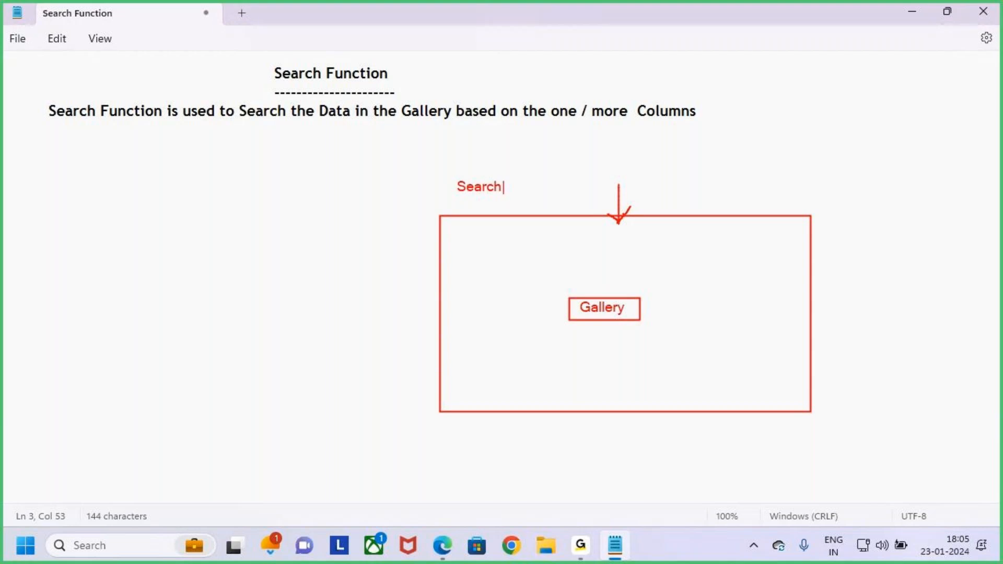
drag(449, 178, 591, 197)
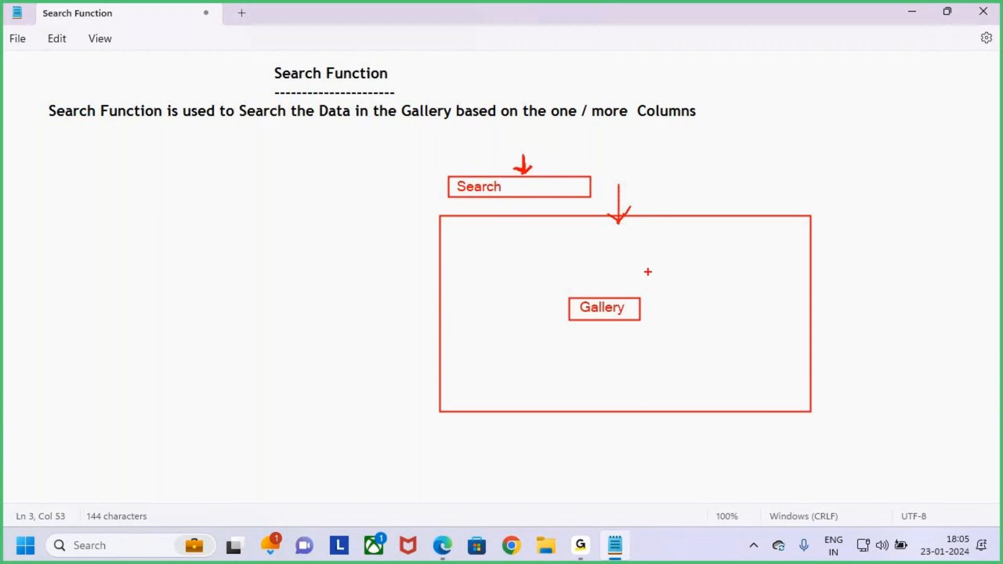
Step: Tick the "Gallery" label, underline key phrases in the definition, circle the "Search Function" heading, and clear all annotations
drag(636, 310, 674, 275)
mouse_move(267, 133)
mouse_down()
mouse_move(408, 150)
mouse_move(478, 129)
mouse_up()
drag(551, 123, 698, 124)
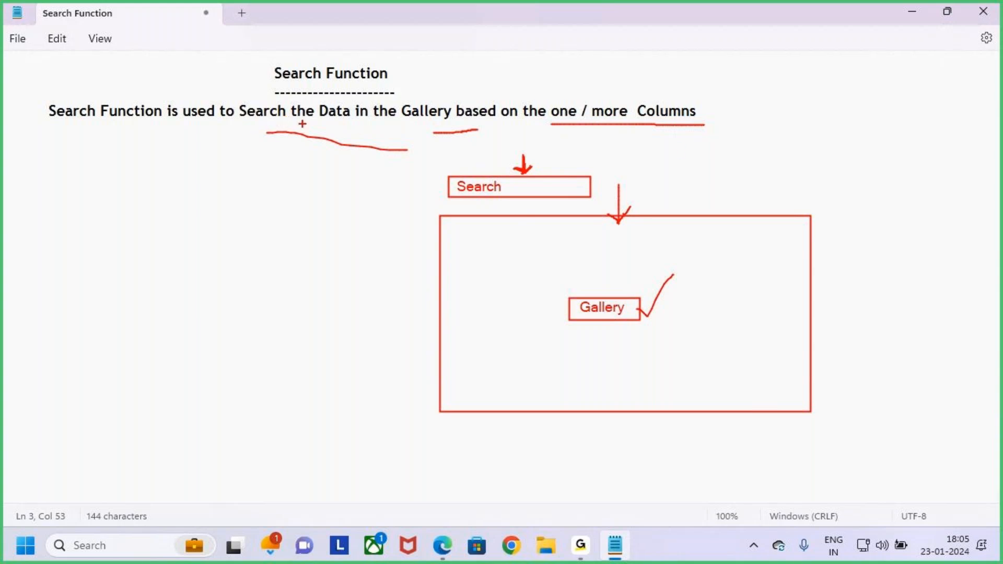
mouse_move(285, 85)
mouse_down()
mouse_move(410, 38)
mouse_move(272, 97)
mouse_up()
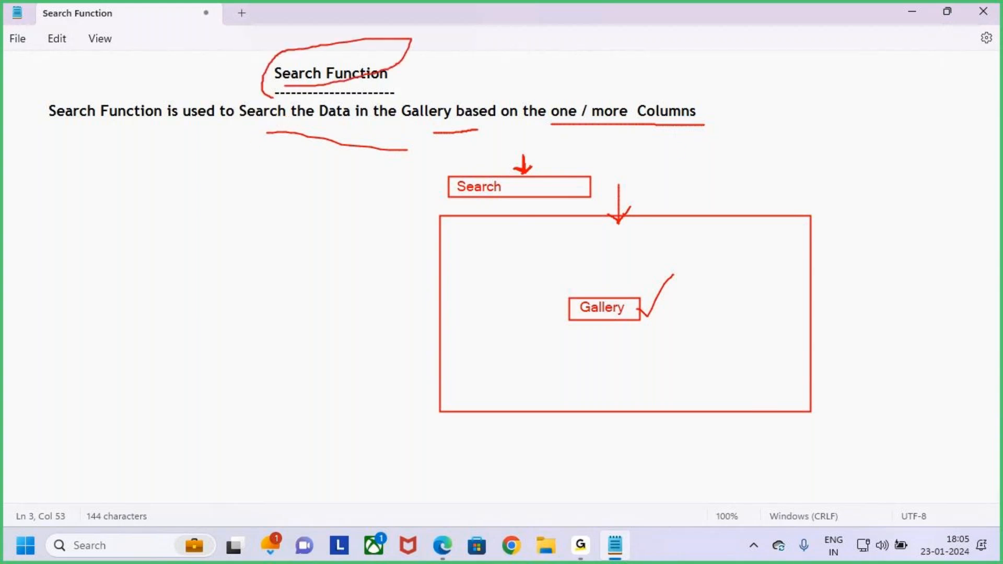
key(Escape)
Step: Leave a blank line below the definition and start a new line indented by one tab
click(726, 118)
key(BackSpace)
key(BackSpace)
text(ns)
key(Return)
key(Return)
key(Tab)
Step: Underline "Gallery" and "one / more" in red, box the heading with an arrow above it, and clear the annotations
key(ctrl+2)
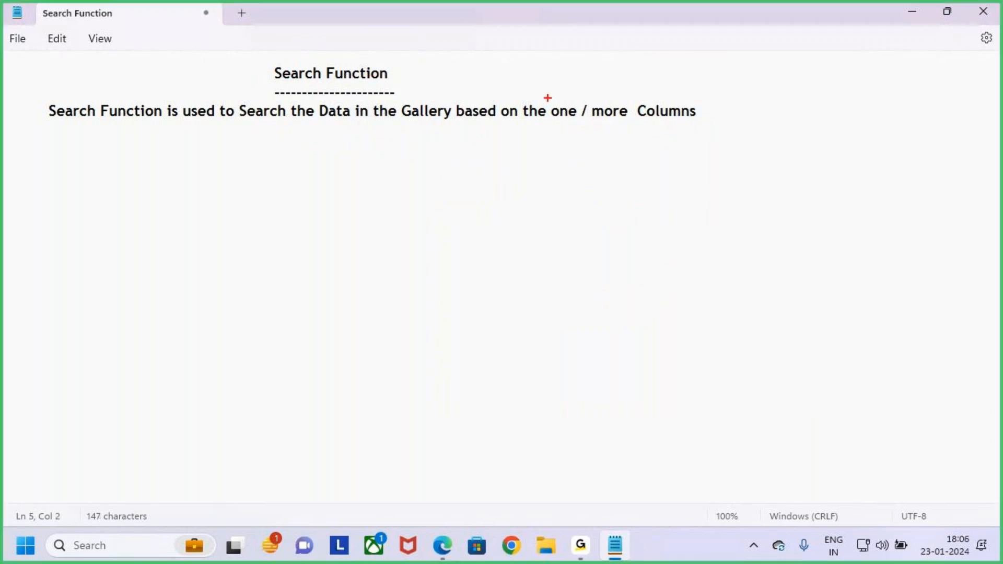
drag(387, 124, 429, 123)
mouse_move(552, 126)
mouse_down()
mouse_move(612, 126)
mouse_move(595, 128)
mouse_up()
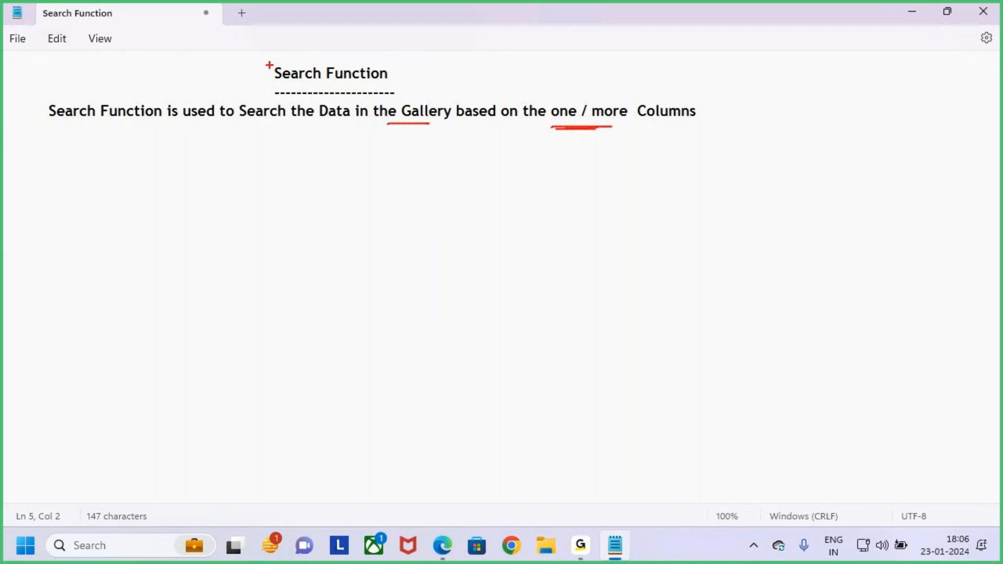
mouse_move(263, 61)
mouse_down()
mouse_move(293, 79)
mouse_move(384, 87)
mouse_up()
drag(314, 35, 314, 60)
drag(329, 46, 312, 64)
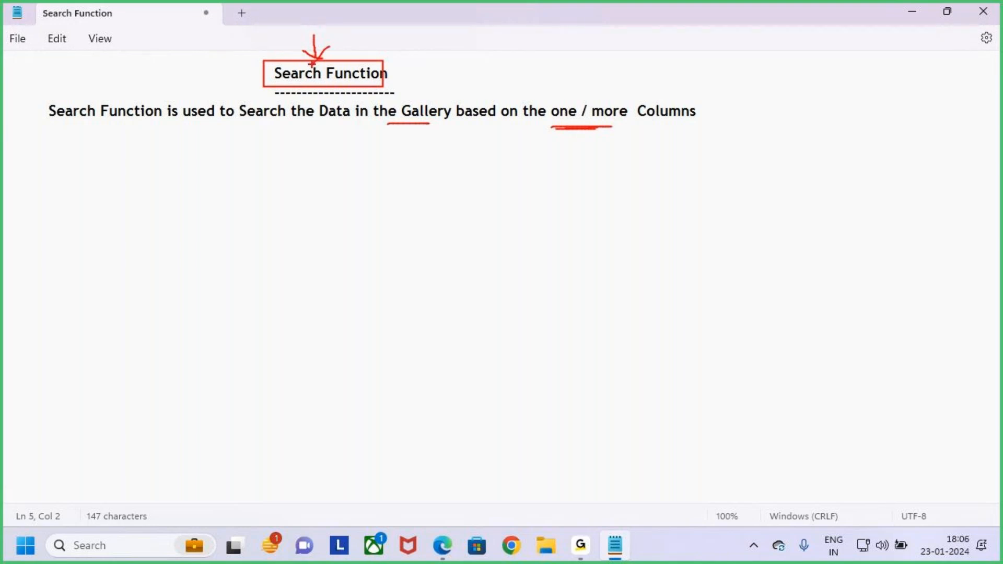
key(Escape)
Step: Write an indented line below the definition: "It is used to Search the Data on the Text Data"
click(91, 135)
key(Return)
key(Tab)
text(It is used to Search the Data on the Text Data)
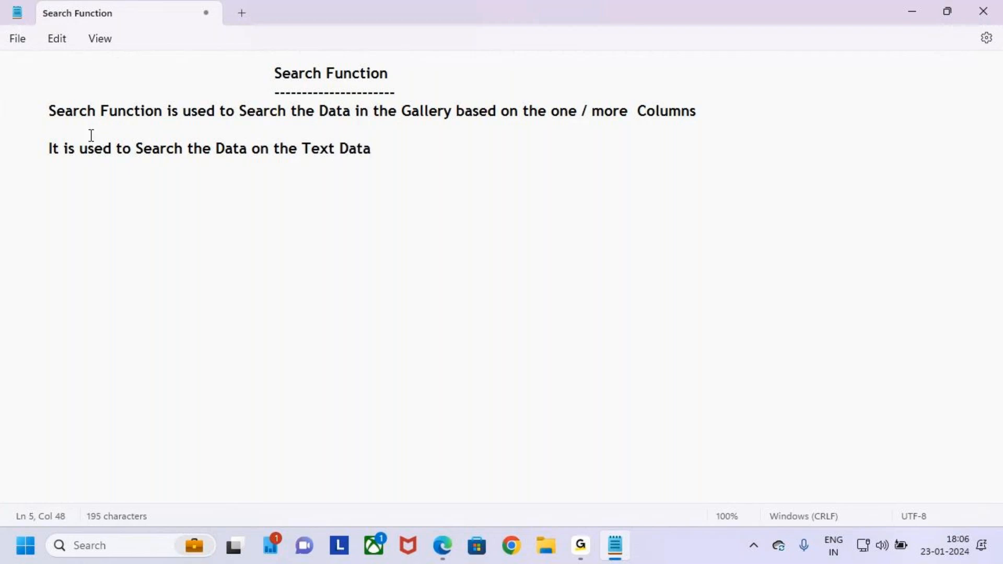
Step: Append "Type" to the second note line and enclose "Text Data Type" in double quotes
text( Type")
key(Left)
key(Left)
key(Left)
key(Left)
key(Left)
key(Left)
key(Left)
key(Left)
key(Left)
key(Left)
key(Left)
key(BackSpace)
key(BackSpace)
text(e ")
key(Right)
key(Right)
key(Right)
key(Right)
key(Right)
key(Right)
key(Right)
key(Right)
key(Right)
key(Right)
key(Right)
key(Right)
key(Right)
key(Down)
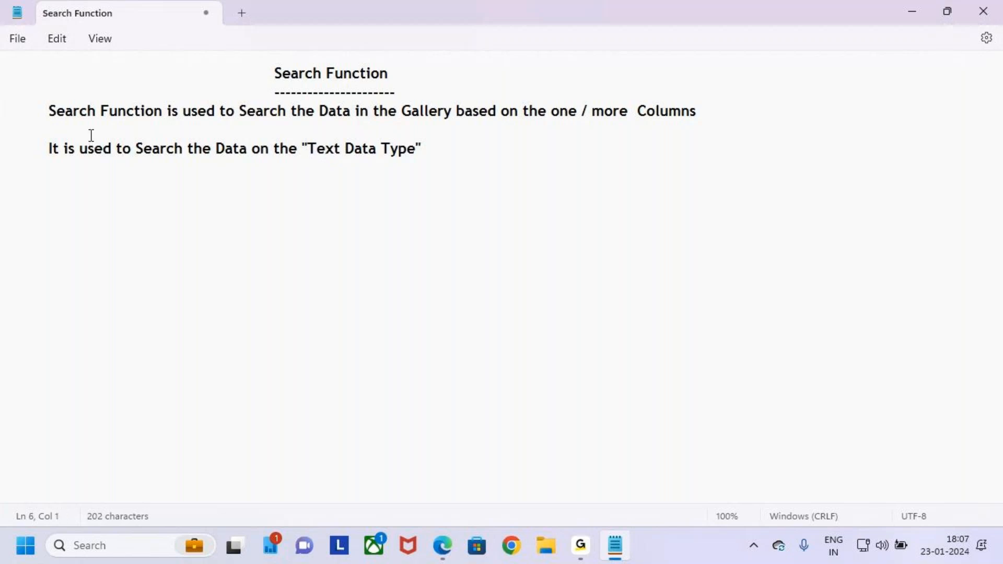
Step: Complete the second note line with "Columns only", keeping "only" in lowercase
key(BackSpace)
text(?)
key(BackSpace)
key(BackSpace)
key(BackSpace)
text(pe)
text(")
text( Columns On)
text(lu)
key(BackSpace)
text(y)
click(499, 152)
key(BackSpace)
key(BackSpace)
text(o)
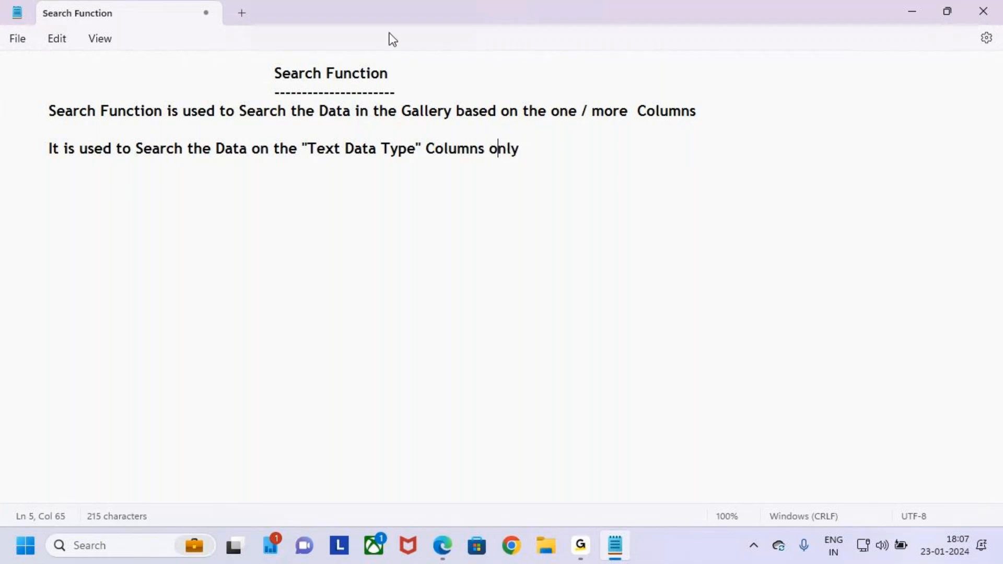
Step: Highlight "Search" and "Text Data Type", box "Text Data Type" Columns only in red, mark the heading, and clear the annotations
drag(273, 74, 332, 82)
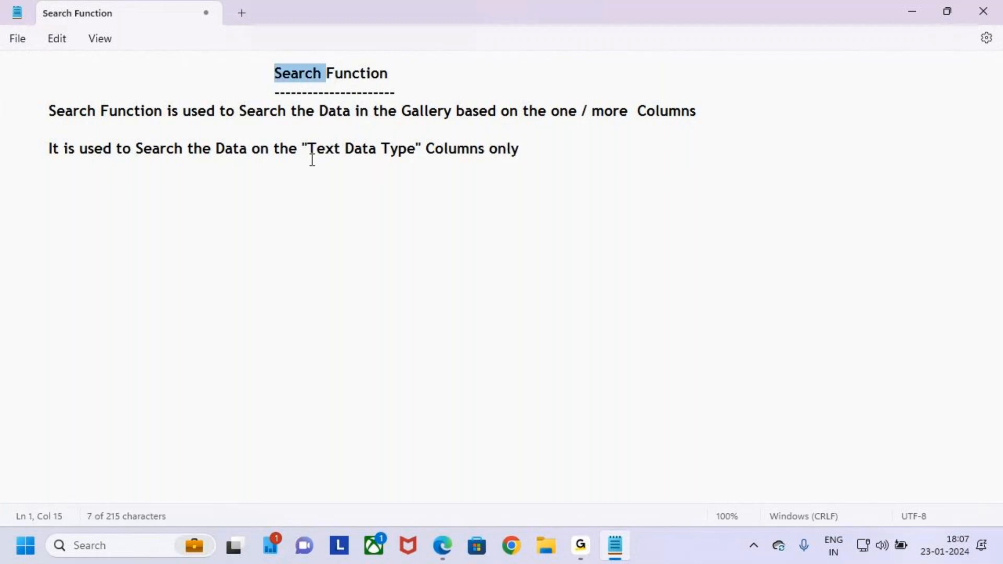
drag(307, 149, 401, 155)
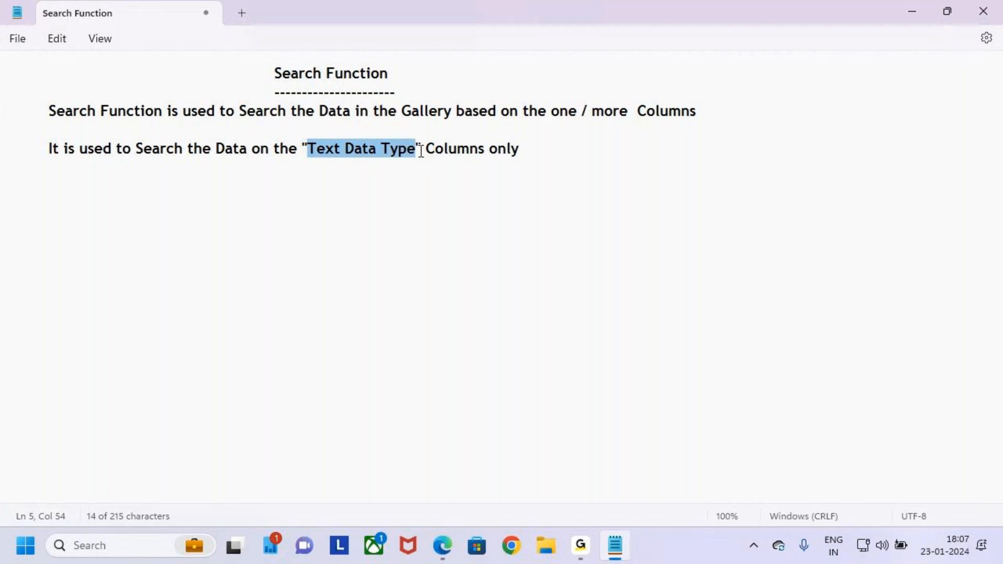
key(ctrl+2)
mouse_move(301, 138)
mouse_down()
mouse_move(391, 159)
mouse_move(541, 159)
mouse_up()
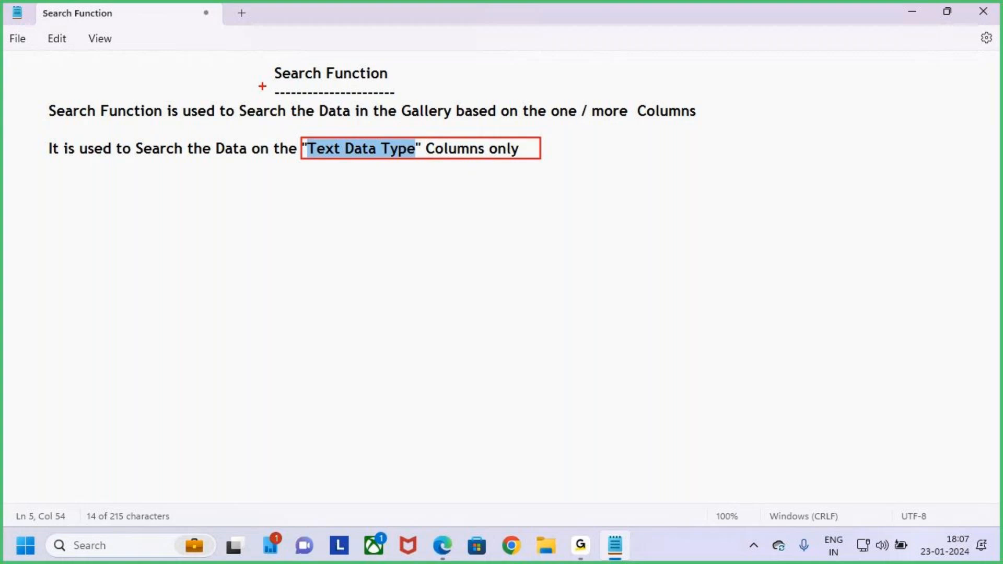
drag(273, 77, 306, 24)
key(Escape)
Step: Leave a blank line and write a third indented line: "It is not Possible to Search the Data in the"
click(557, 152)
key(Return)
key(Return)
key(Tab)
text(It)
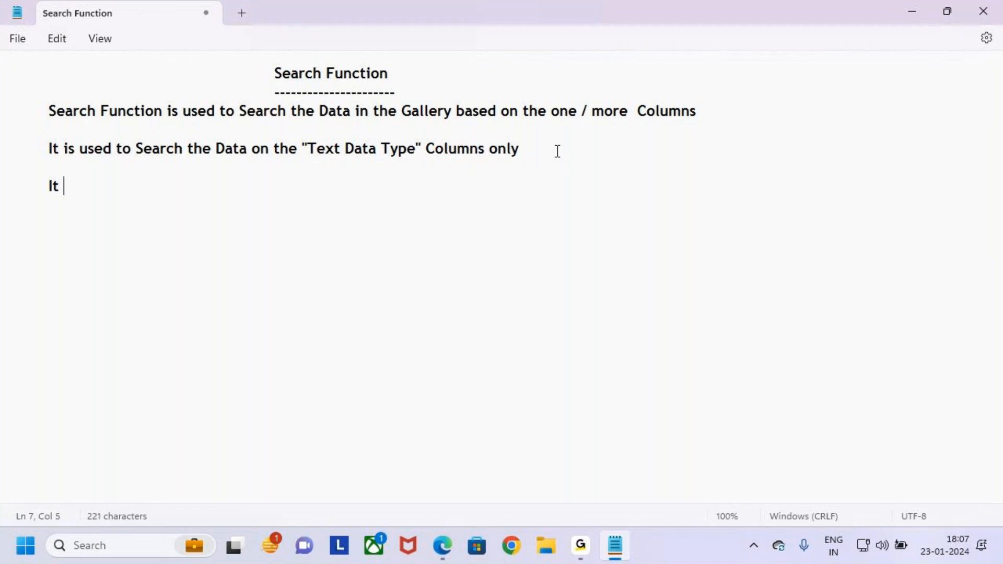
key(BackSpace)
key(BackSpace)
key(BackSpace)
text(It ias not)
key(BackSpace)
key(BackSpace)
key(BackSpace)
key(BackSpace)
key(BackSpace)
key(BackSpace)
key(BackSpace)
text(s not Possib)
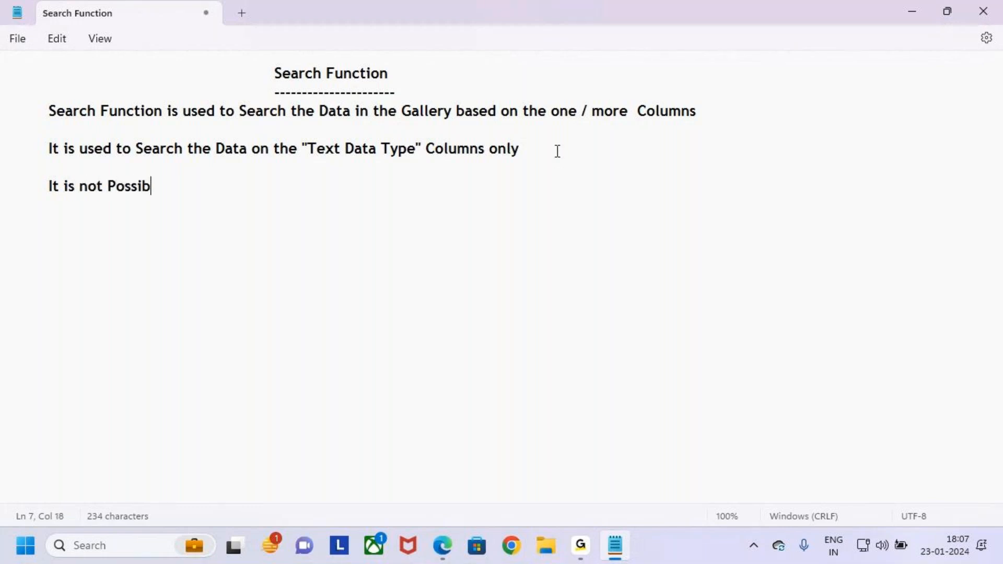
text(le to Search the Data in the)
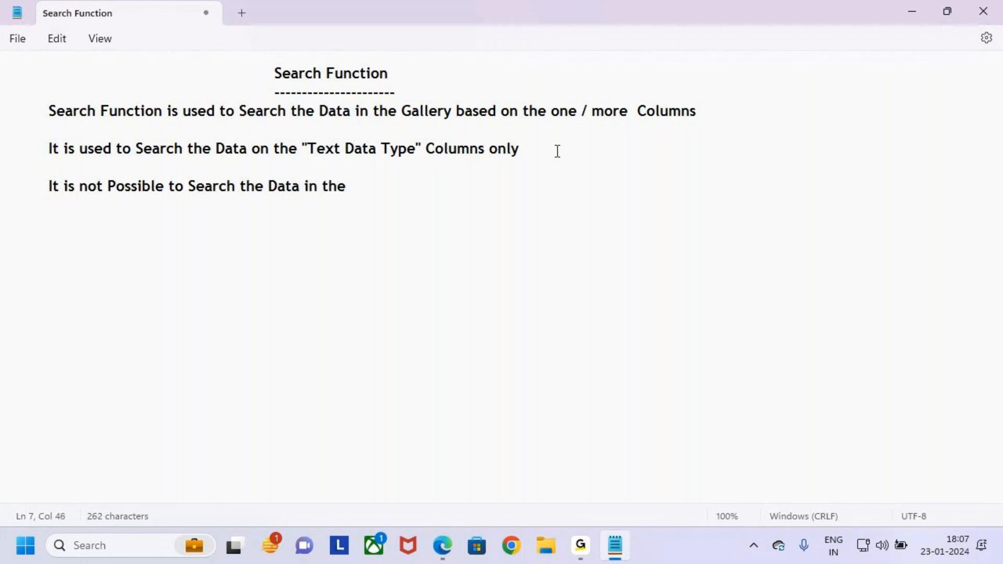
Step: Replace "in the" at the end of the third note line with "on the Complex Data Types Columns"
key(BackSpace)
key(BackSpace)
key(BackSpace)
key(BackSpace)
key(BackSpace)
key(BackSpace)
key(BackSpace)
key(BackSpace)
key(BackSpace)
text(ta on the Complex)
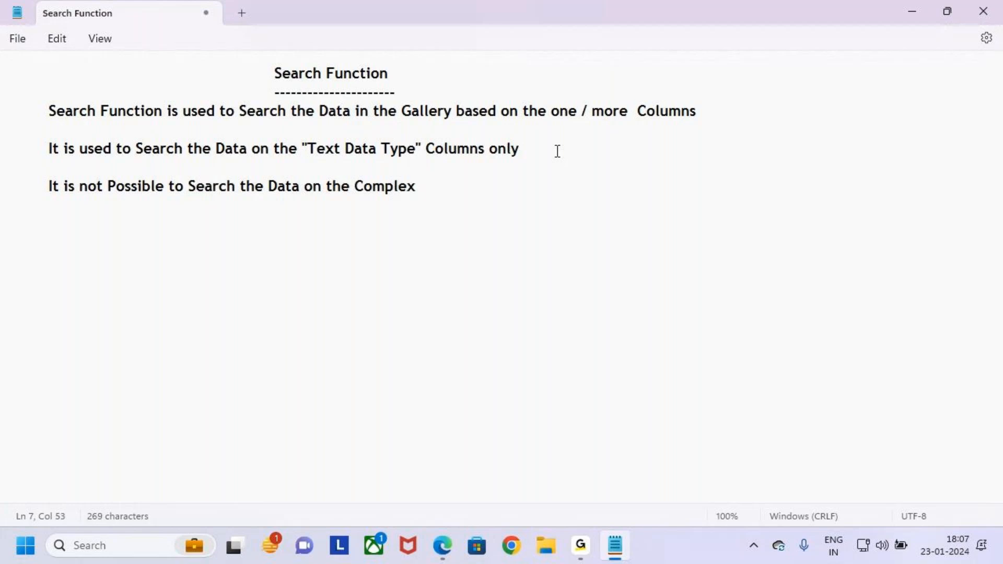
text( Data Ty)
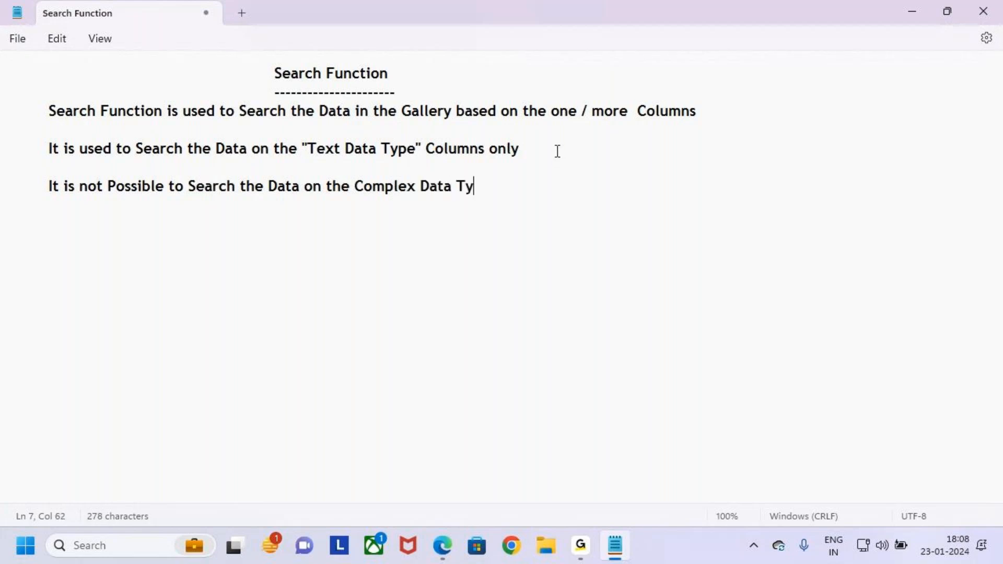
text(pes Coilumns)
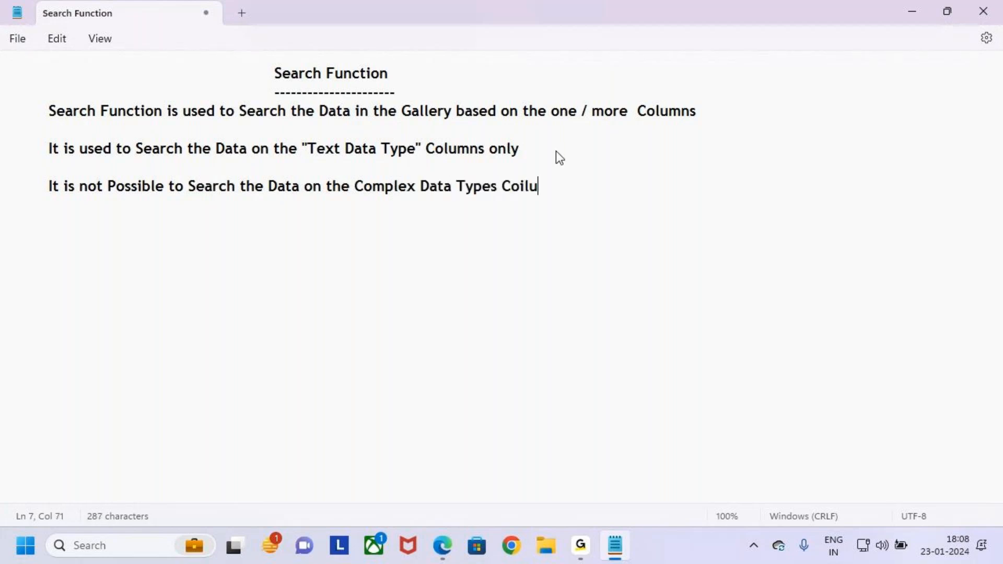
key(Left)
key(Left)
key(Left)
key(Left)
key(Left)
key(BackSpace)
Step: Extend the third note line with the examples "Like (Number , Date , Choice ,,,,,,,)"
drag(365, 187, 544, 196)
click(574, 195)
key(BackSpace)
key(BackSpace)
text(ns L)
text(ike (Ny))
key(Left)
text(Ny)
key(BackSpace)
text(umcer)
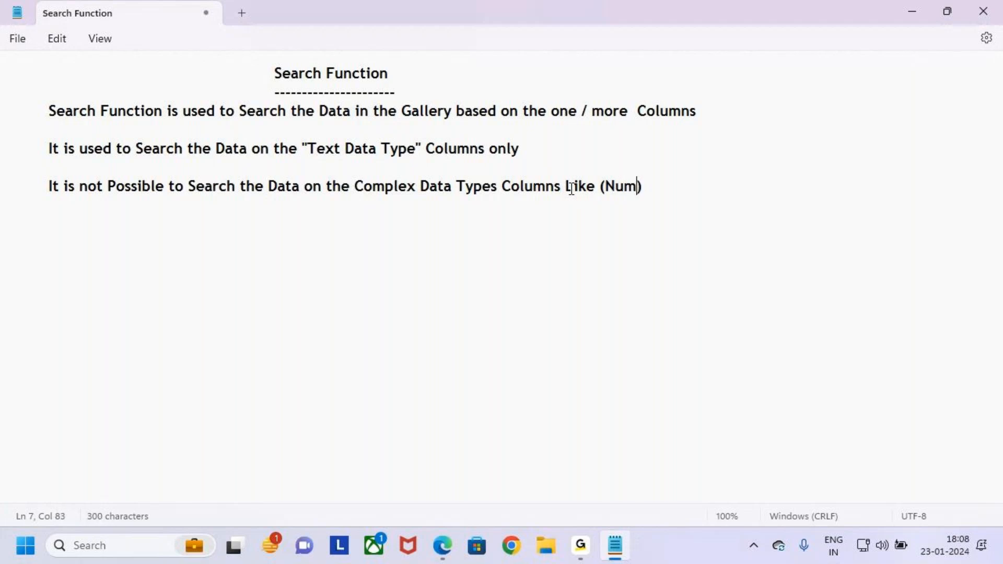
key(BackSpace)
key(BackSpace)
key(BackSpace)
key(BackSpace)
key(BackSpace)
key(BackSpace)
text(Number ,)
text(Date)
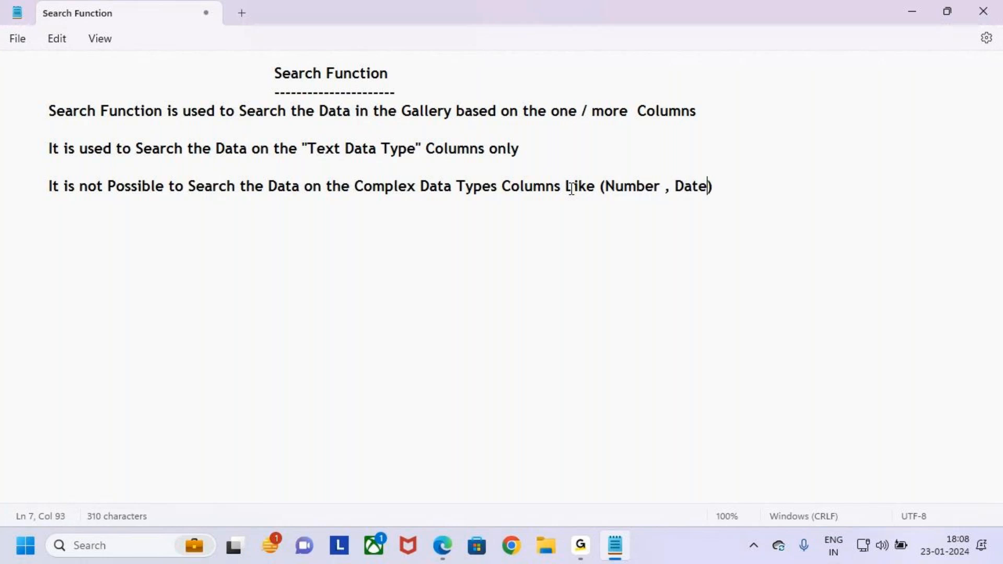
text( , Choice ,,,,,,,)
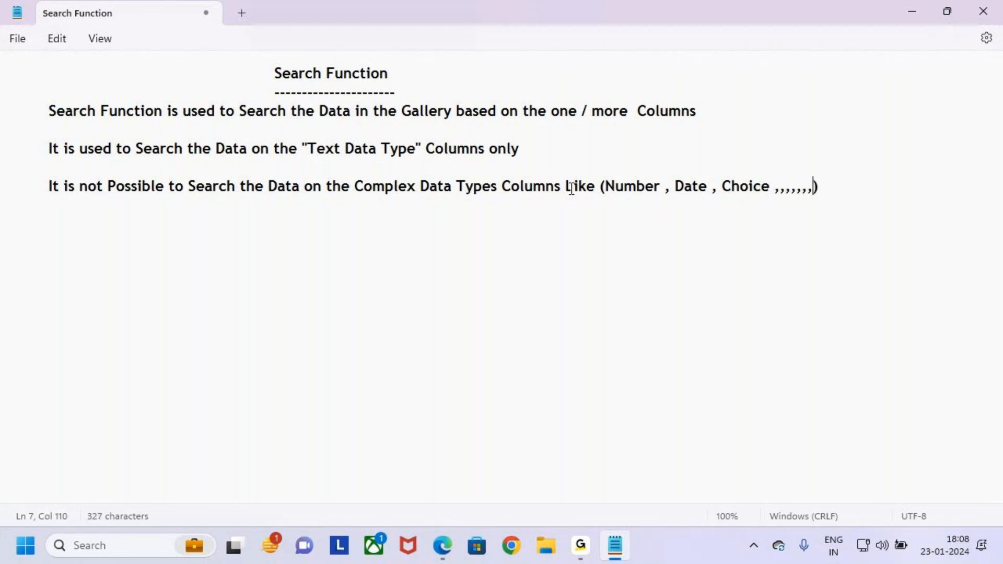
Step: Review the supported text type, the unsupported complex types and the heading by highlighting each phrase in the notes
drag(306, 149, 444, 152)
drag(606, 187, 772, 192)
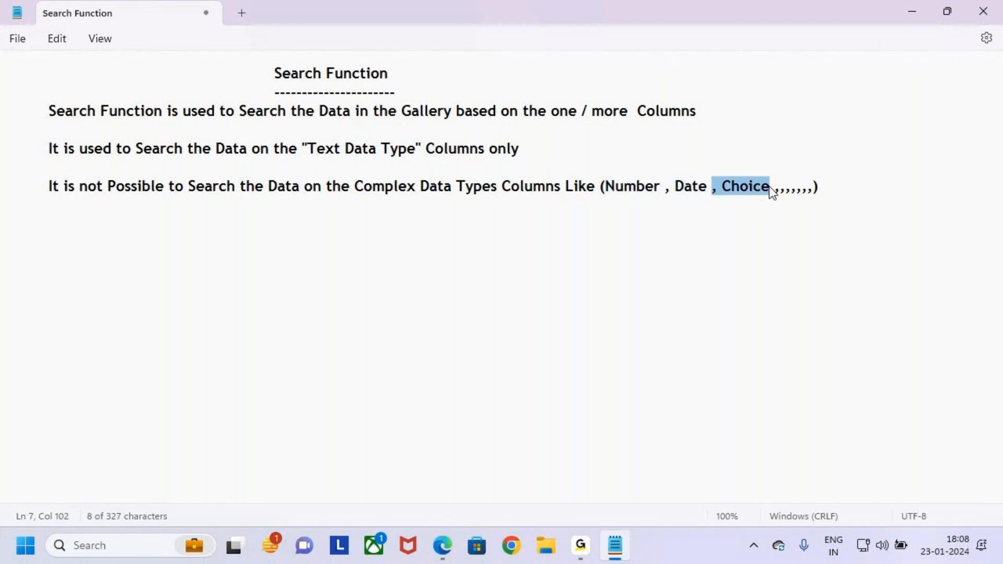
drag(836, 191, 262, 184)
drag(275, 73, 326, 74)
drag(474, 191, 853, 190)
click(853, 190)
Step: Draw a red tick beside the heading and underline "Search the Data", "Gallery", "one" and "Columns" in the definition
key(ctrl+2)
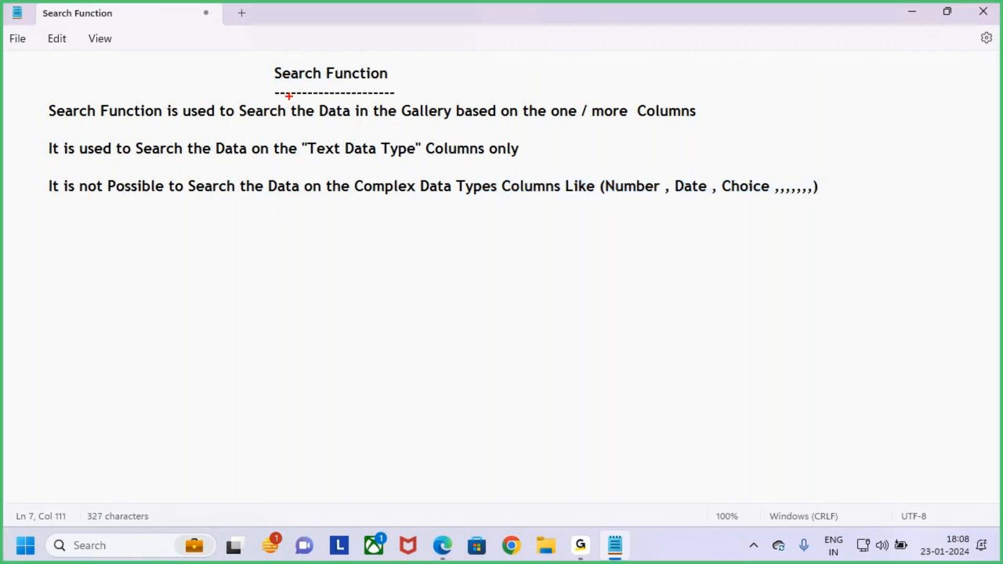
drag(264, 72, 287, 30)
drag(260, 124, 333, 125)
drag(416, 127, 452, 127)
drag(561, 128, 671, 124)
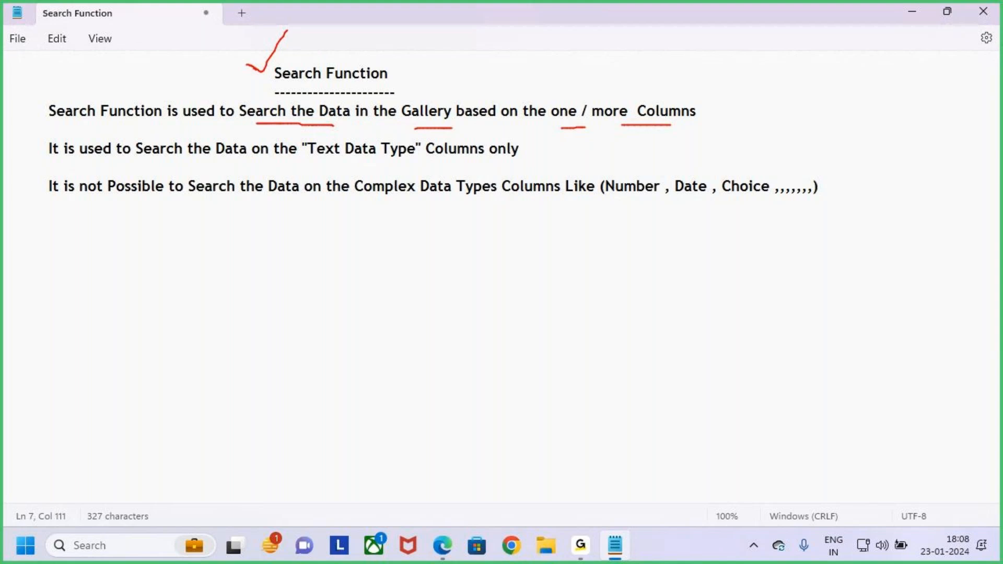
drag(282, 43, 260, 63)
Step: Box "Text Data Type" and "Complex Data Types", underline the example types Number, Date and Choice, and clear the annotations
mouse_move(299, 137)
mouse_down()
mouse_move(400, 161)
mouse_move(550, 166)
mouse_up()
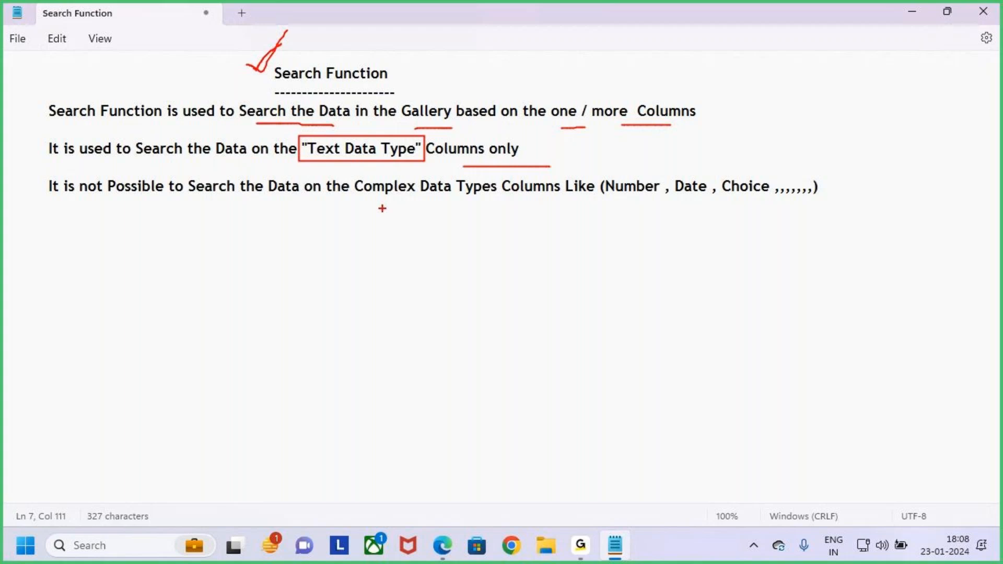
drag(610, 199, 650, 200)
drag(732, 198, 750, 198)
mouse_move(353, 175)
mouse_down()
mouse_move(418, 197)
mouse_move(500, 202)
mouse_up()
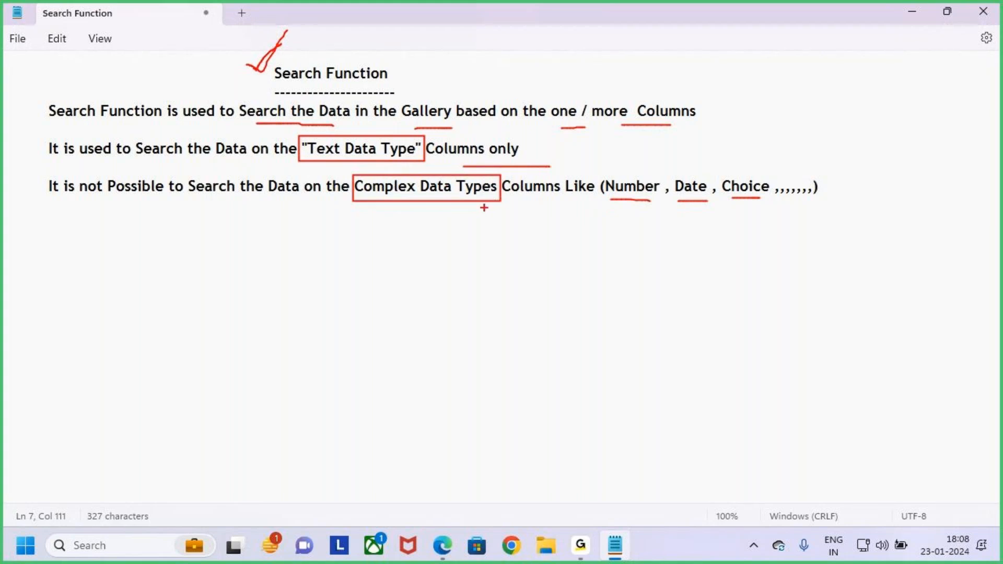
key(Escape)
Step: Underline "Gallery" in the definition and box the "Search Function" heading in red, and clear the annotations
mouse_move(822, 186)
mouse_down()
mouse_move(801, 195)
mouse_move(123, 71)
mouse_move(1, 68)
mouse_up()
click(387, 199)
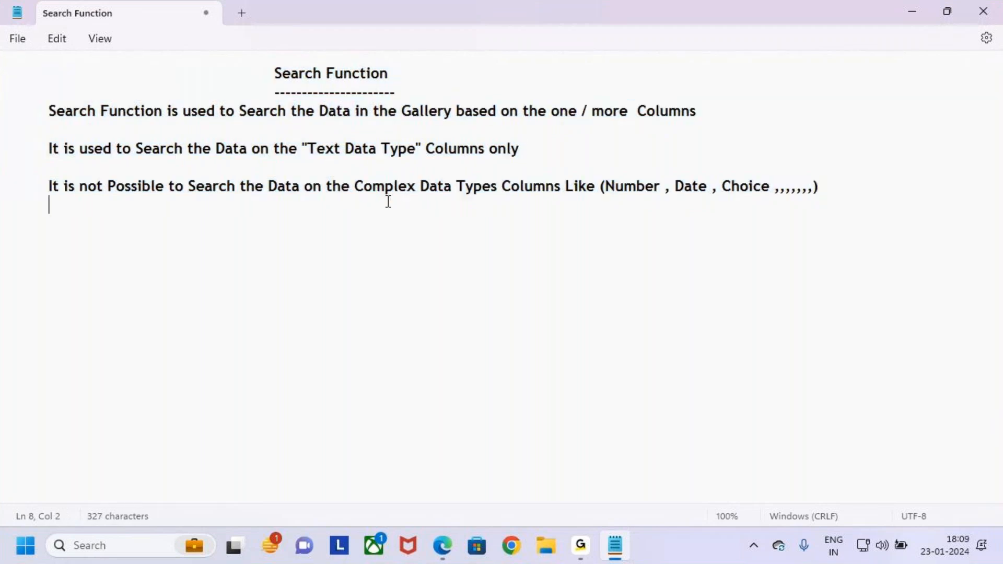
key(ctrl+2)
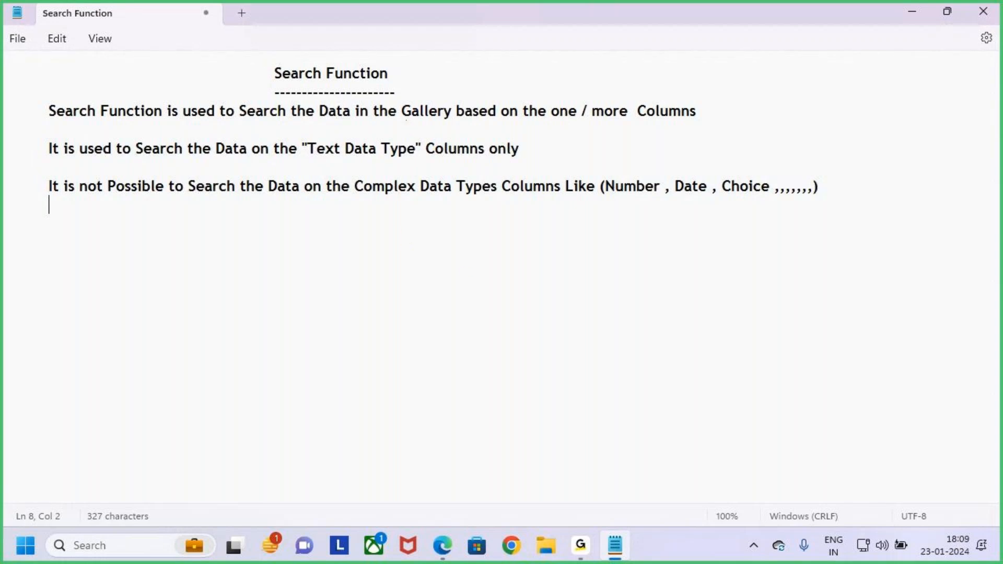
drag(434, 122, 475, 122)
drag(261, 60, 402, 93)
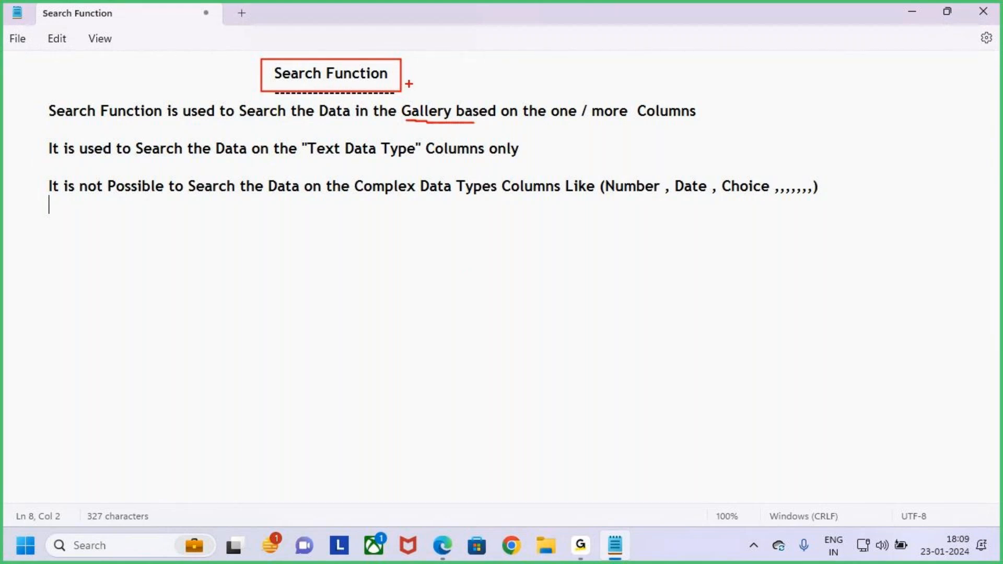
key(Escape)
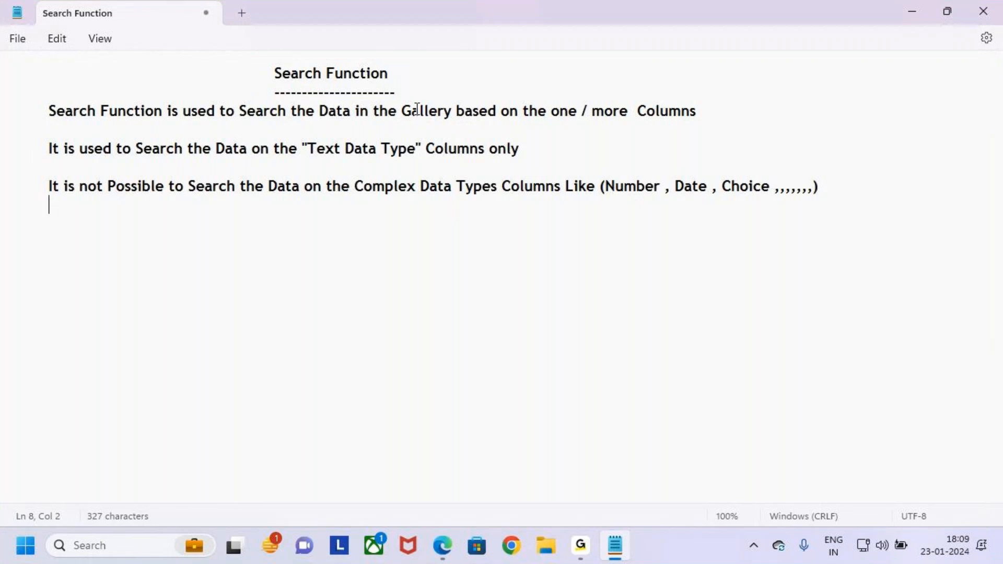
Step: Highlight the "Search Function" heading and minimize the notes window to show the desktop
drag(276, 76, 390, 74)
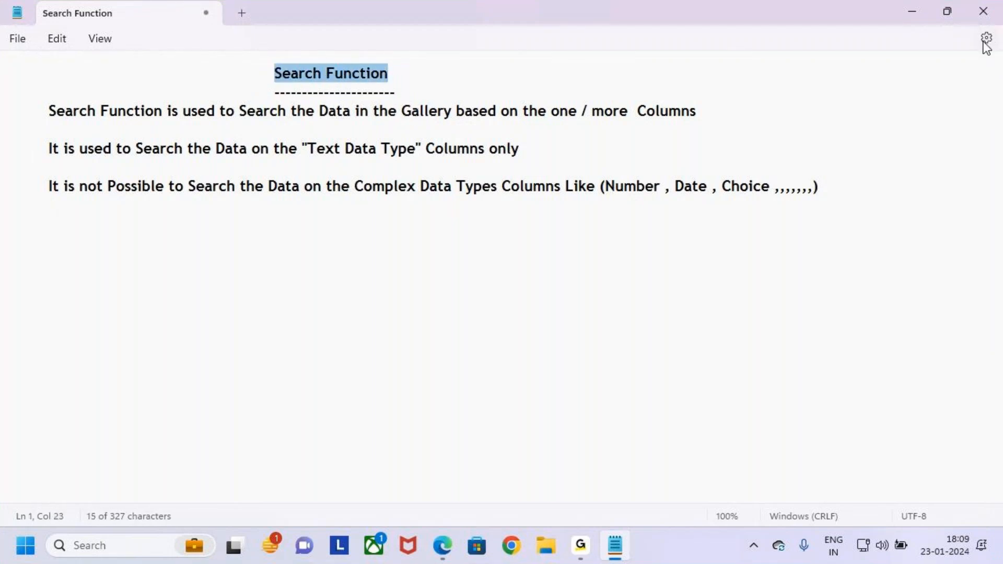
click(913, 12)
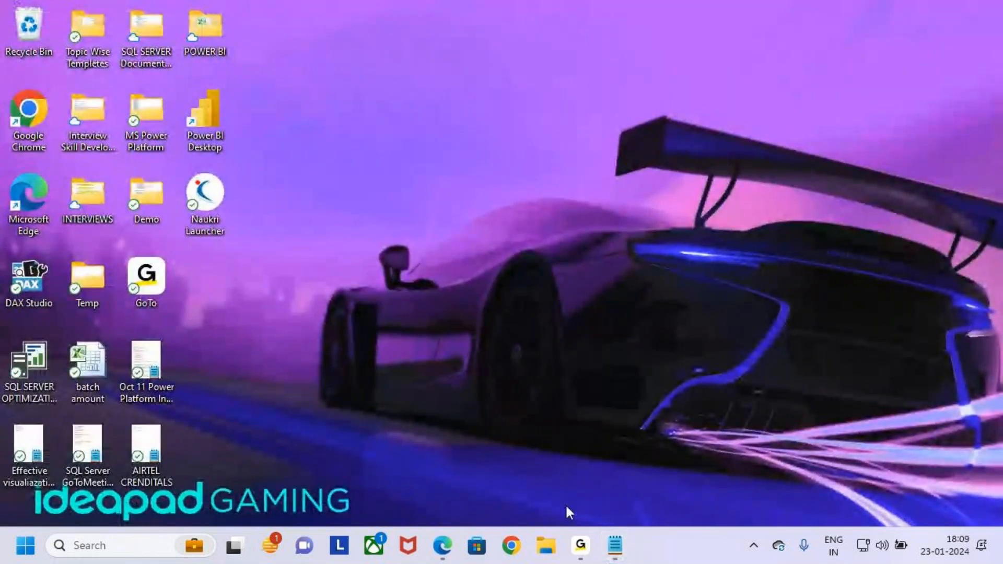
Step: Switch to Google Chrome and open make.powerapps.com
click(512, 547)
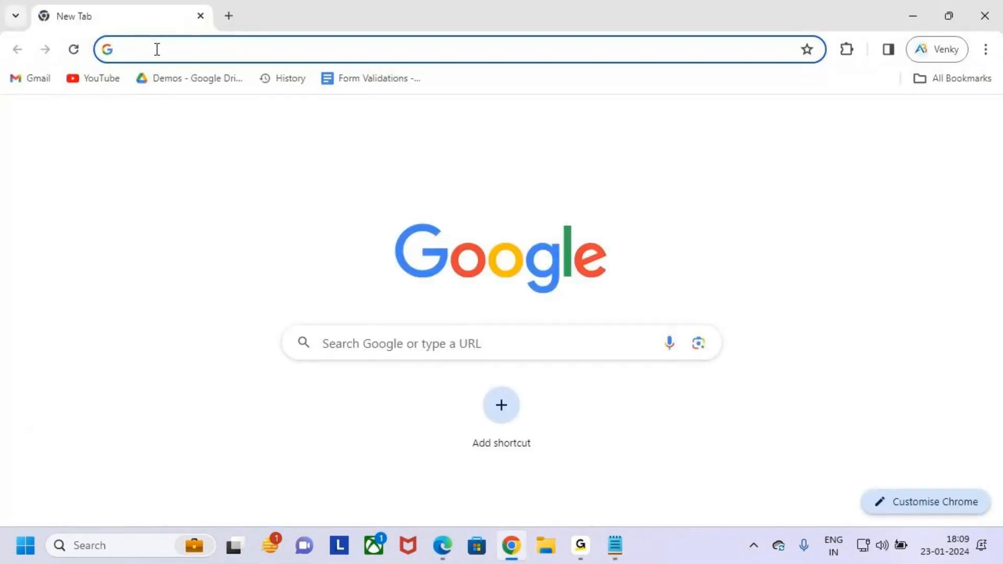
click(157, 49)
text(make.powerapps.com)
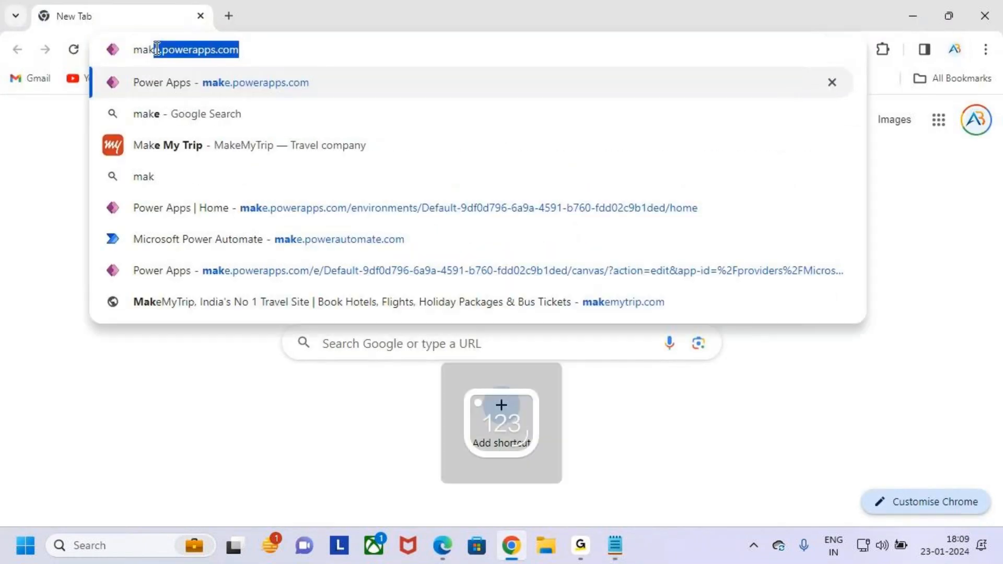
key(Return)
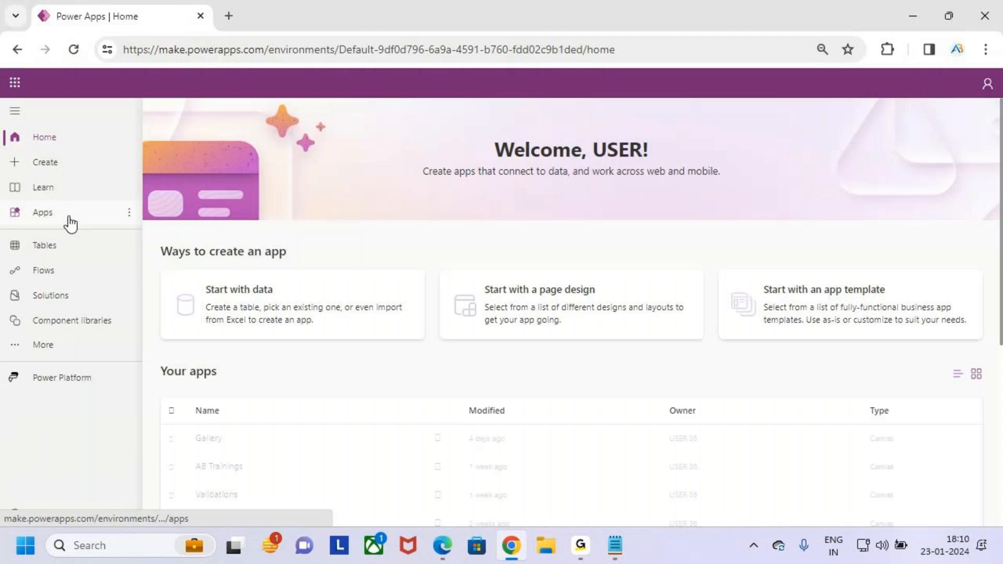
Step: Open SharePoint from the Microsoft 365 apps and go to the Orders list in the Gallery site
click(14, 83)
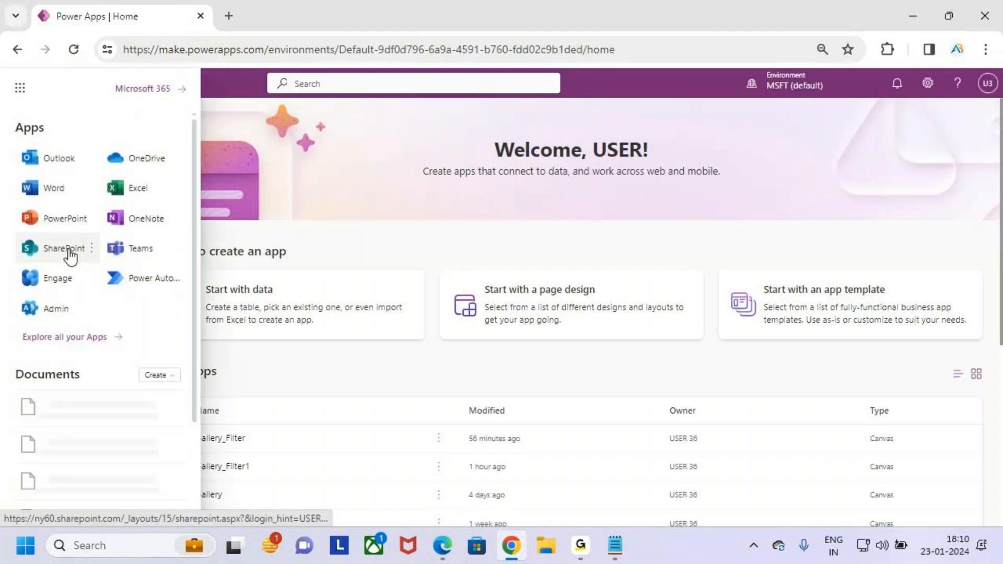
click(73, 248)
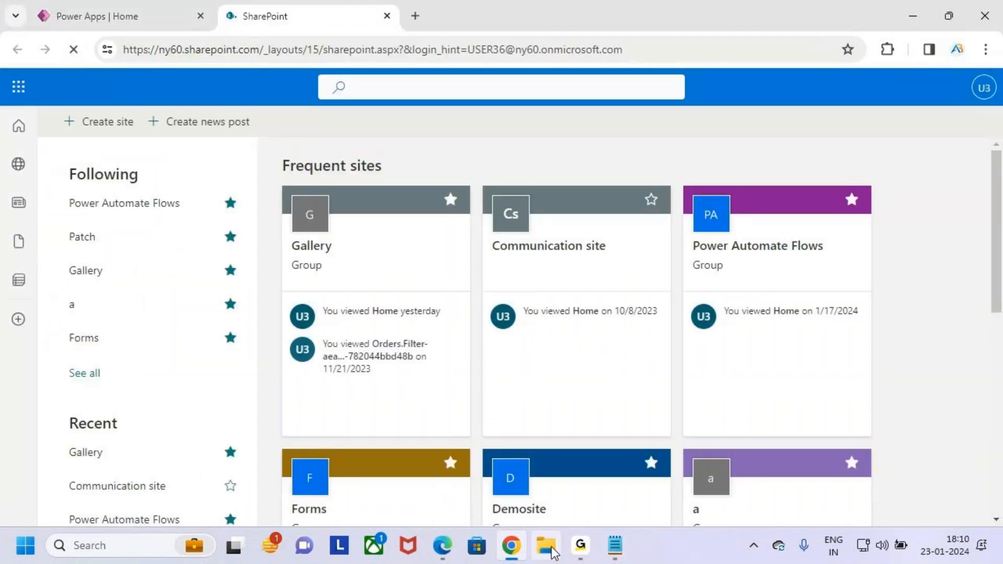
click(400, 264)
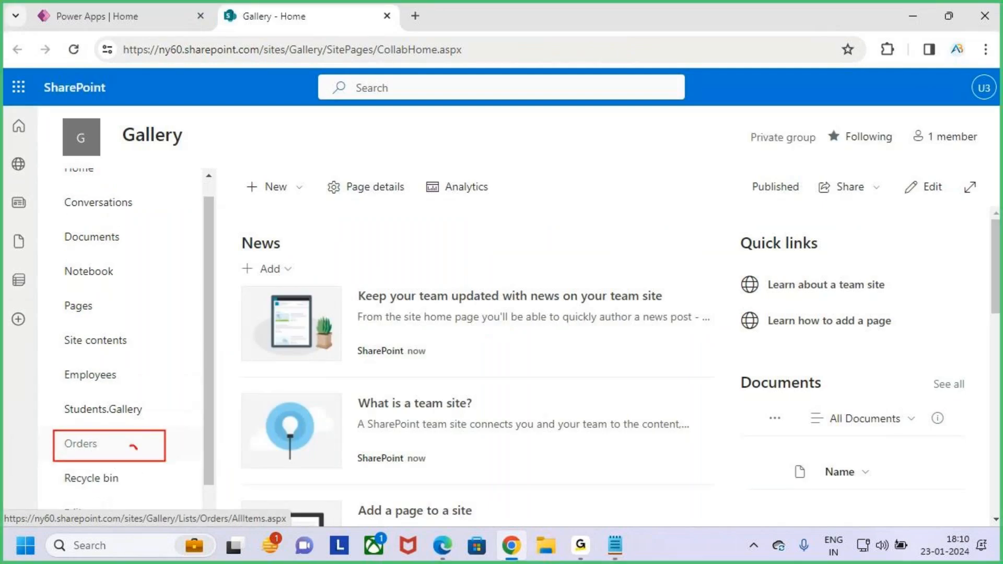
click(108, 448)
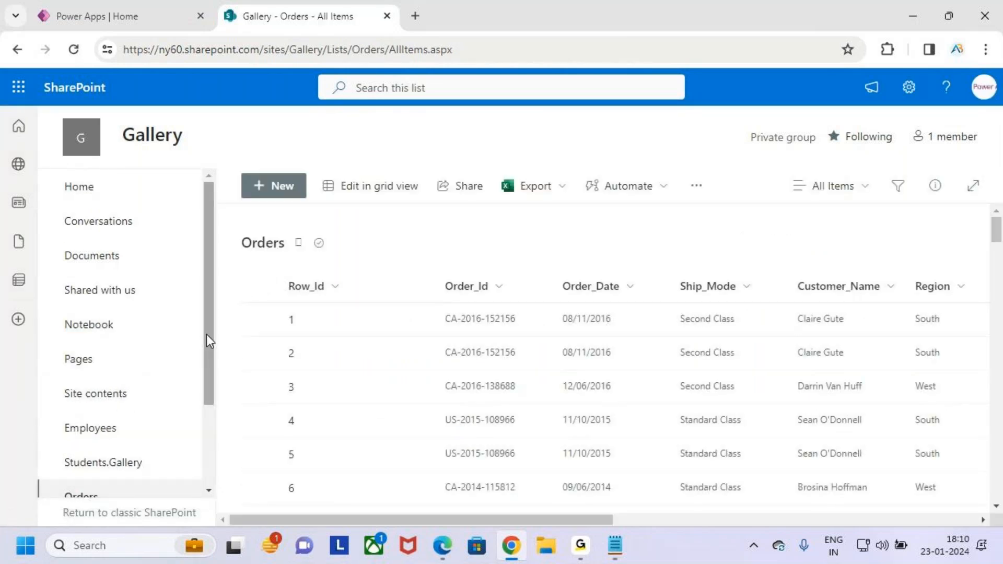
Step: Box the Orders list heading in red, clear the annotation, and open the list's settings
key(ctrl+2)
drag(234, 227, 329, 259)
key(Escape)
click(910, 87)
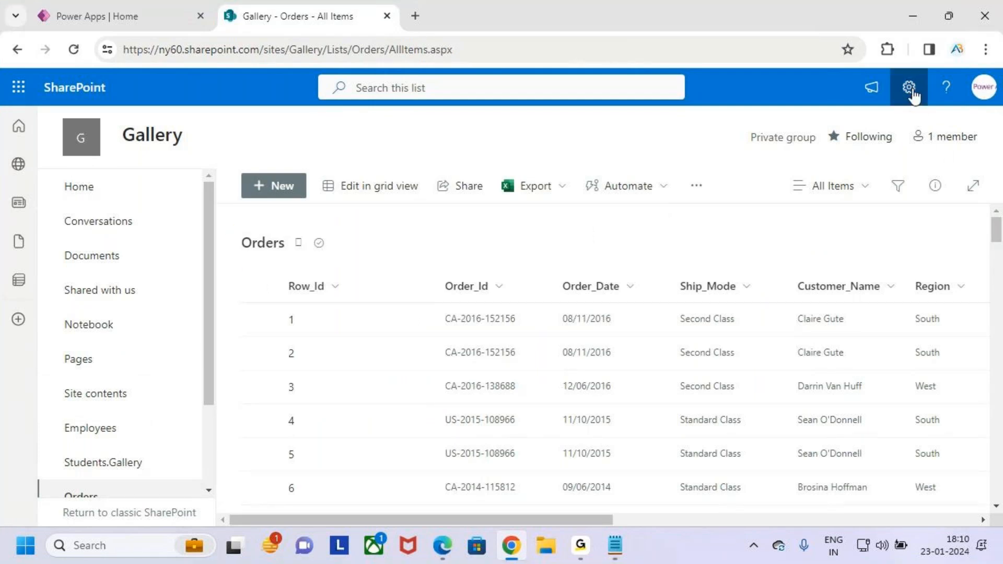
click(812, 249)
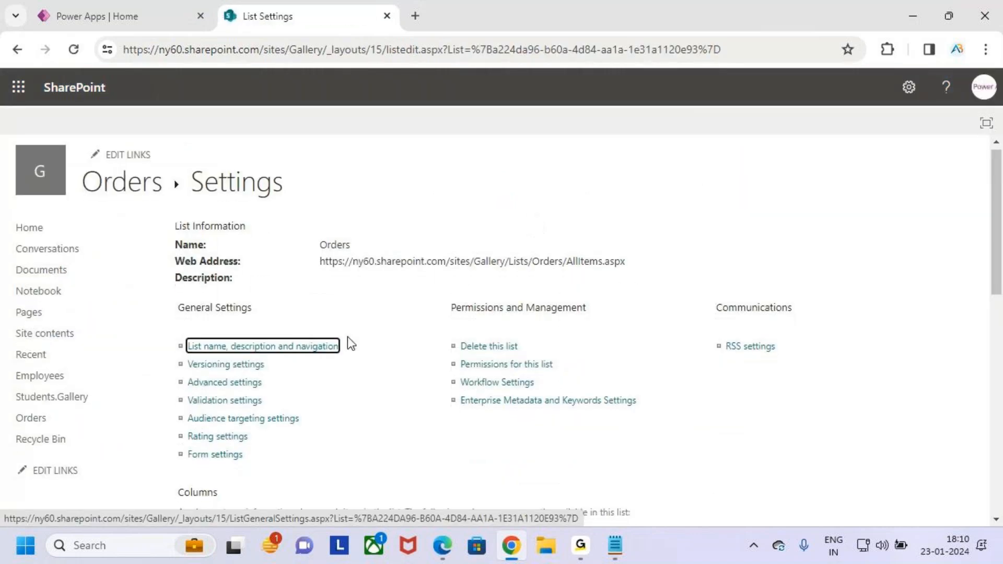
Step: Box the Orders list's columns and their types in red with a tick beside them, and clear the annotations
scroll(350, 334, down, 7)
scroll(359, 325, up, 2)
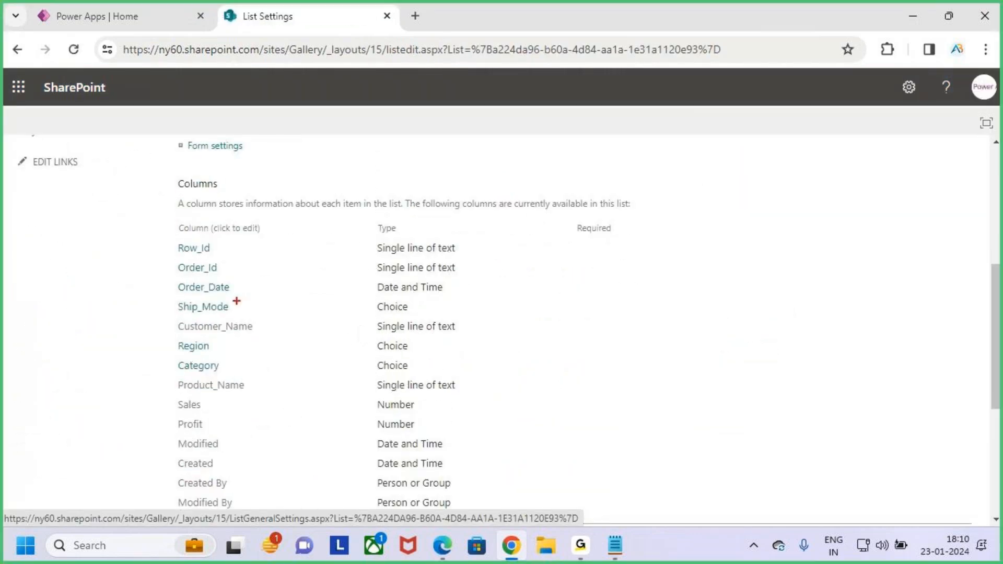
mouse_move(166, 235)
mouse_down()
mouse_move(463, 423)
mouse_move(515, 427)
mouse_up()
mouse_move(522, 387)
mouse_down()
mouse_move(511, 372)
mouse_move(629, 251)
mouse_up()
key(Escape)
Step: Mark each column from Row_Id to Profit in red, box and tick the whole column set, and clear the annotations
key(ctrl+2)
drag(214, 248, 228, 243)
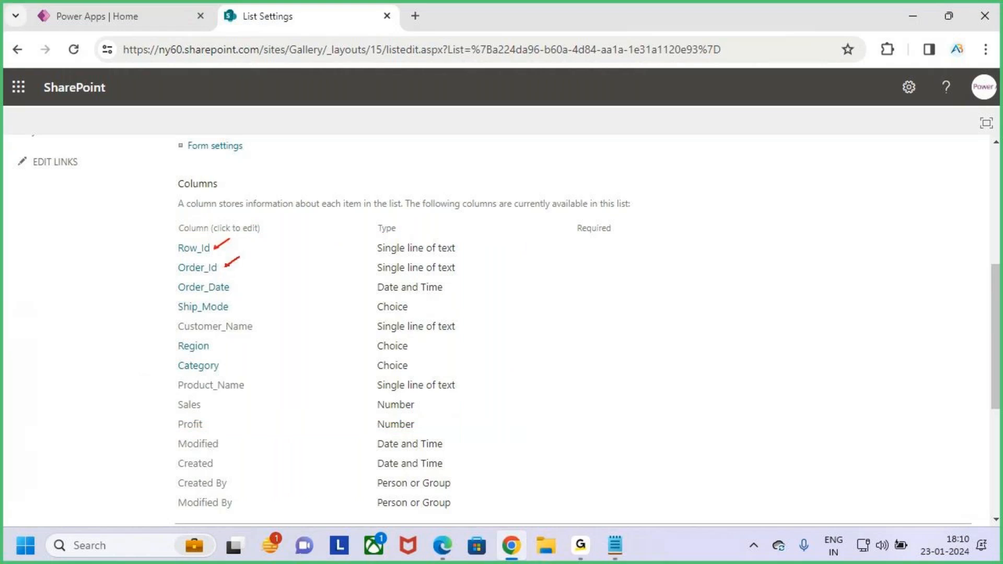
mouse_move(238, 308)
mouse_down()
mouse_move(262, 295)
mouse_move(293, 304)
mouse_up()
mouse_move(219, 348)
mouse_down()
mouse_move(237, 332)
mouse_move(244, 356)
mouse_move(275, 368)
mouse_up()
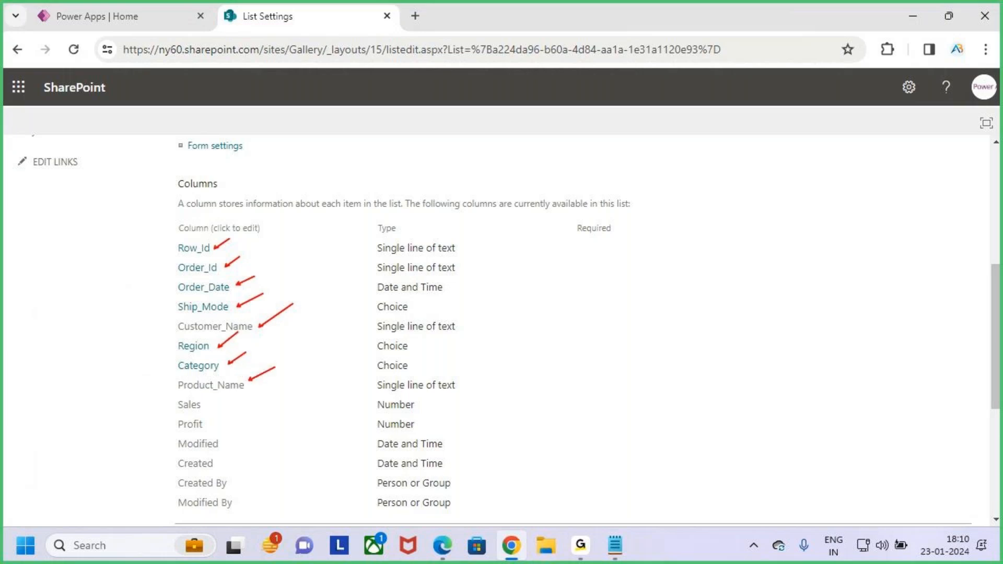
drag(212, 407, 231, 396)
drag(208, 429, 231, 416)
mouse_move(164, 240)
mouse_down()
mouse_move(280, 322)
mouse_move(321, 433)
mouse_move(498, 433)
mouse_up()
drag(491, 363, 557, 291)
key(Escape)
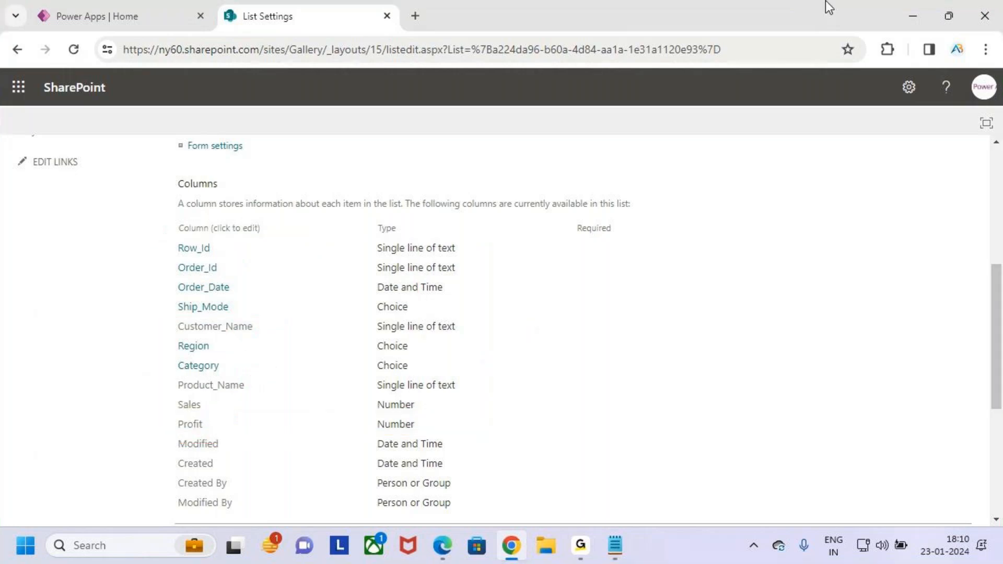
Step: Open the Search Function text file from Desktop > MS Power Platform > Power Apps > 3.Topic Wise Queries in File Explorer and maximize it
click(908, 14)
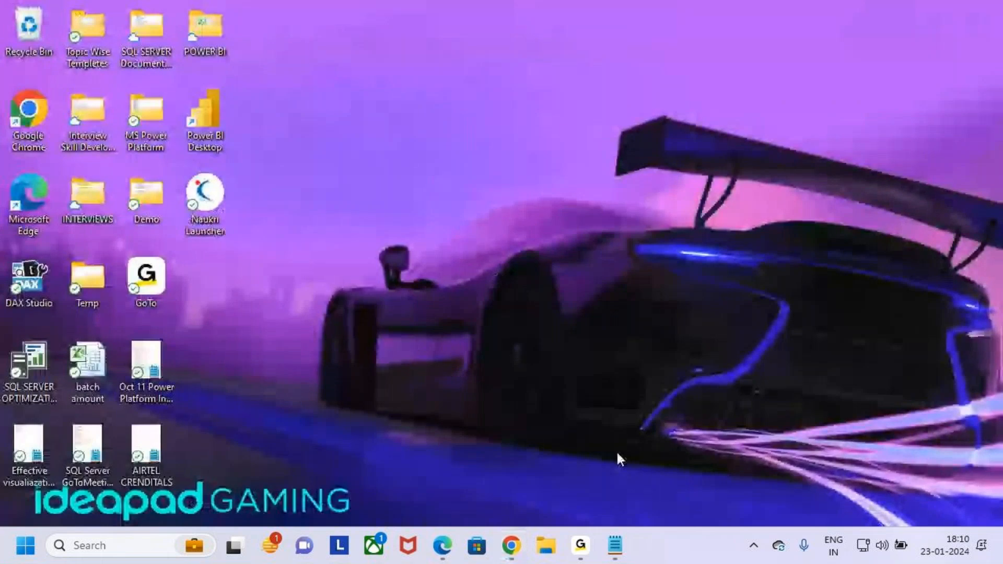
click(546, 545)
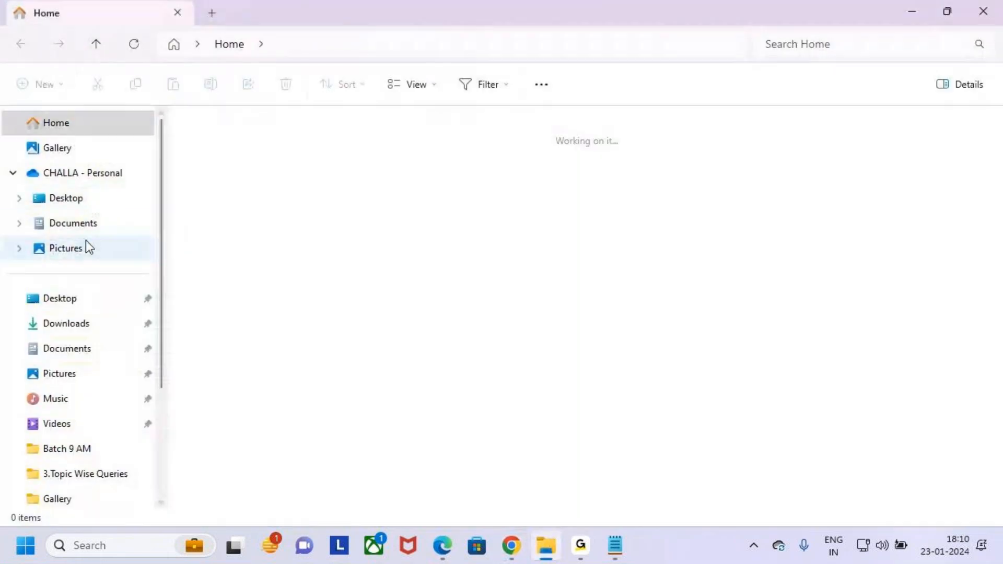
click(79, 200)
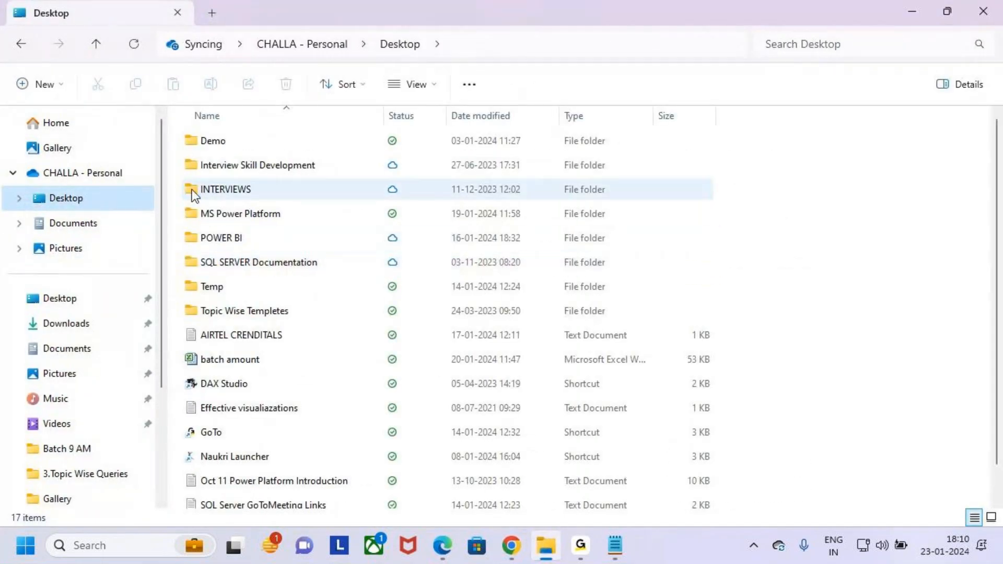
double_click(198, 214)
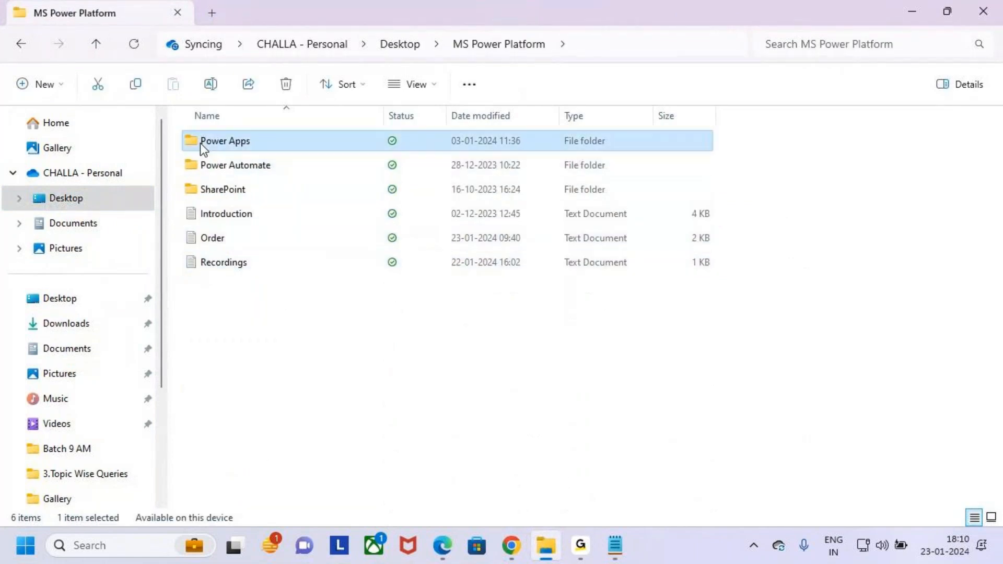
double_click(200, 142)
double_click(194, 205)
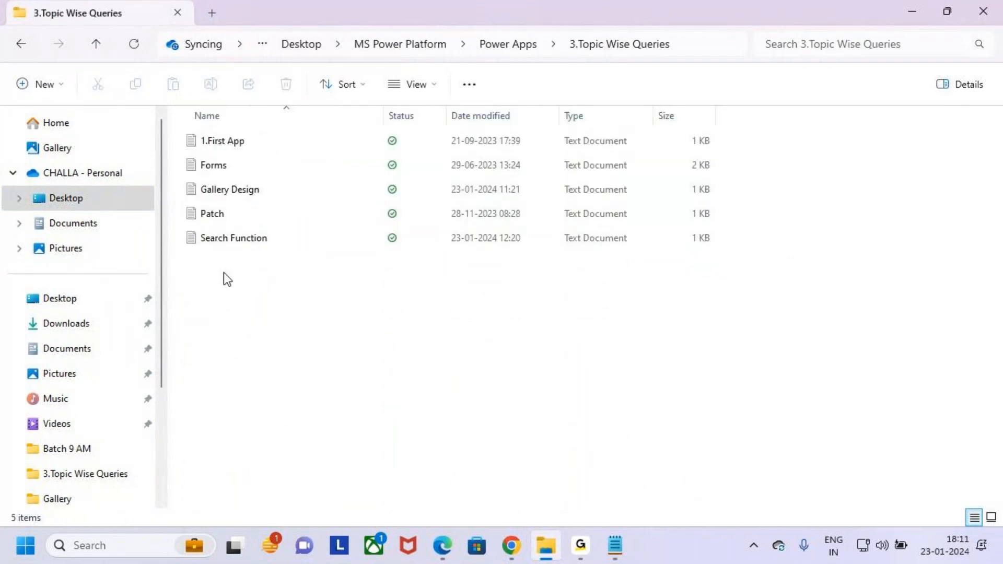
double_click(247, 238)
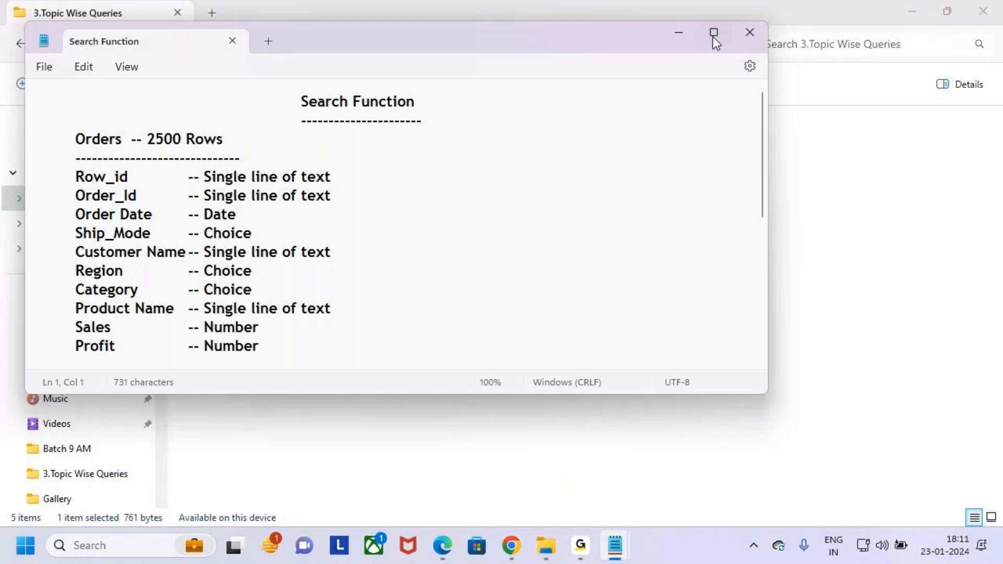
click(714, 32)
Step: Box and tick the Orders column list in the notes, mark its heading, clear the annotations, and highlight the list in the text
mouse_move(265, 317)
mouse_down()
mouse_move(1, 148)
mouse_move(386, 336)
mouse_move(401, 330)
mouse_up()
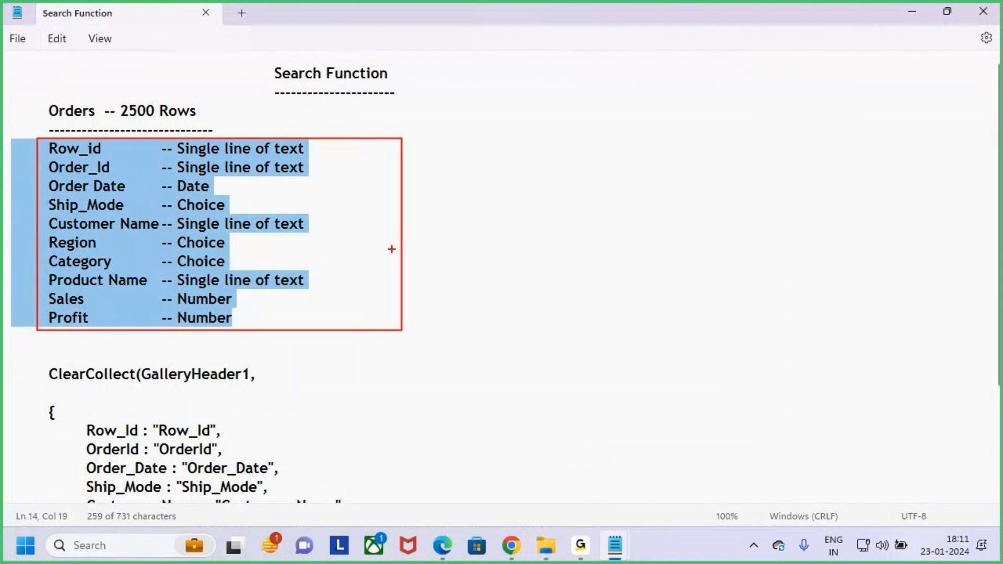
drag(35, 119, 87, 74)
drag(374, 259, 531, 142)
key(Escape)
click(254, 318)
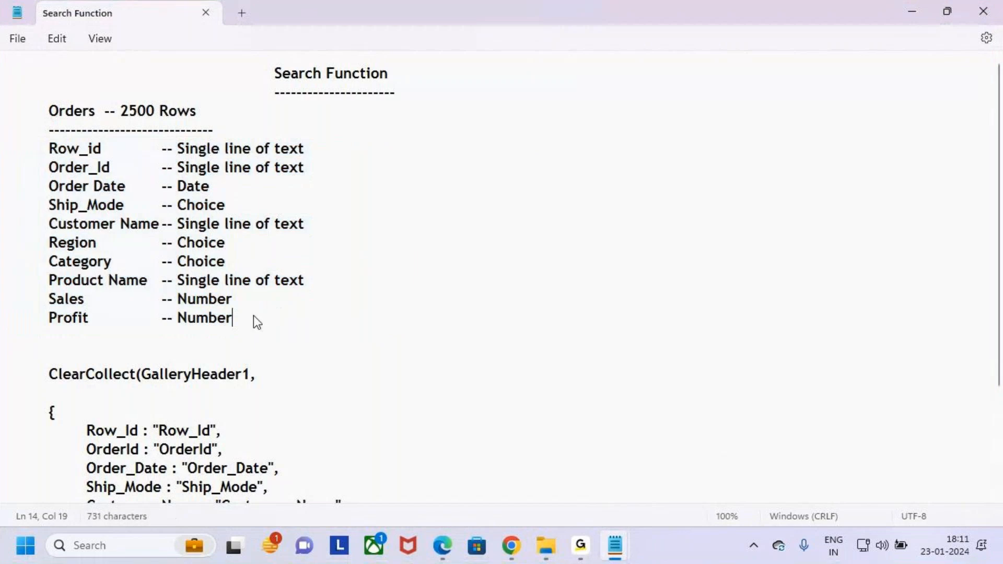
drag(264, 322, 6, 152)
click(412, 324)
Step: Switch back to Google Chrome and open the Gallery site's contents showing the Orders list entry
click(442, 546)
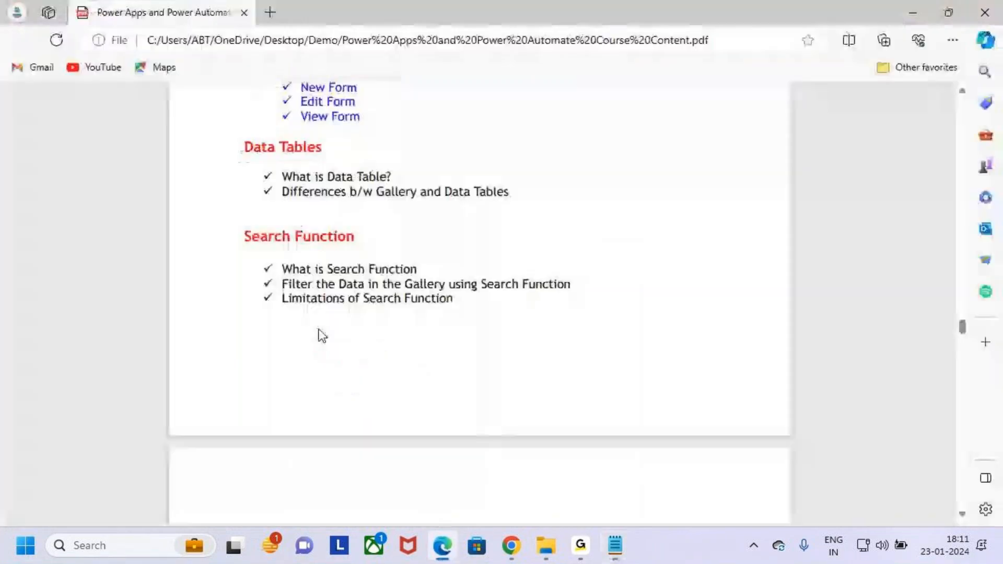
click(516, 548)
key(ctrl+2)
key(Escape)
scroll(196, 249, up, 5)
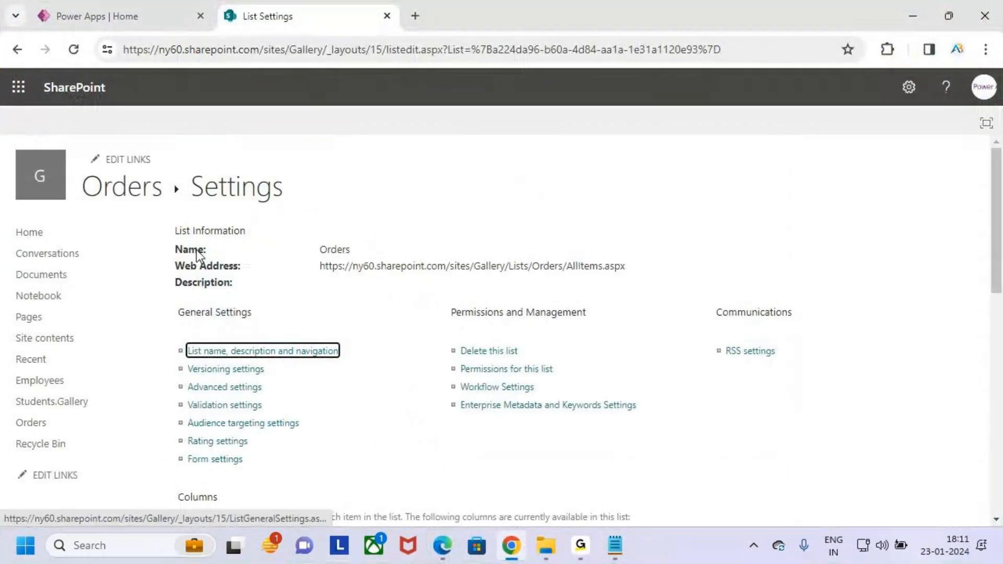
click(909, 87)
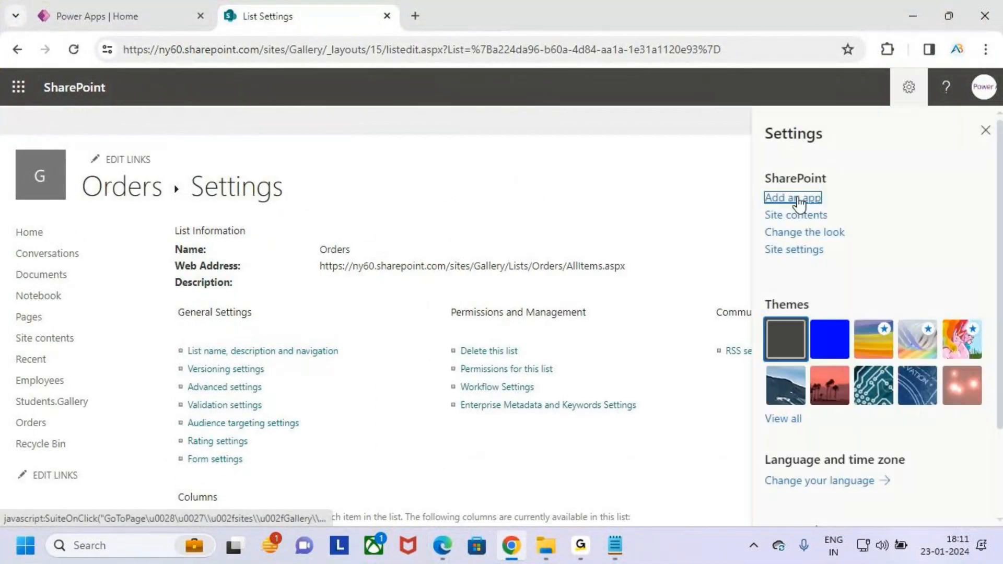
click(792, 218)
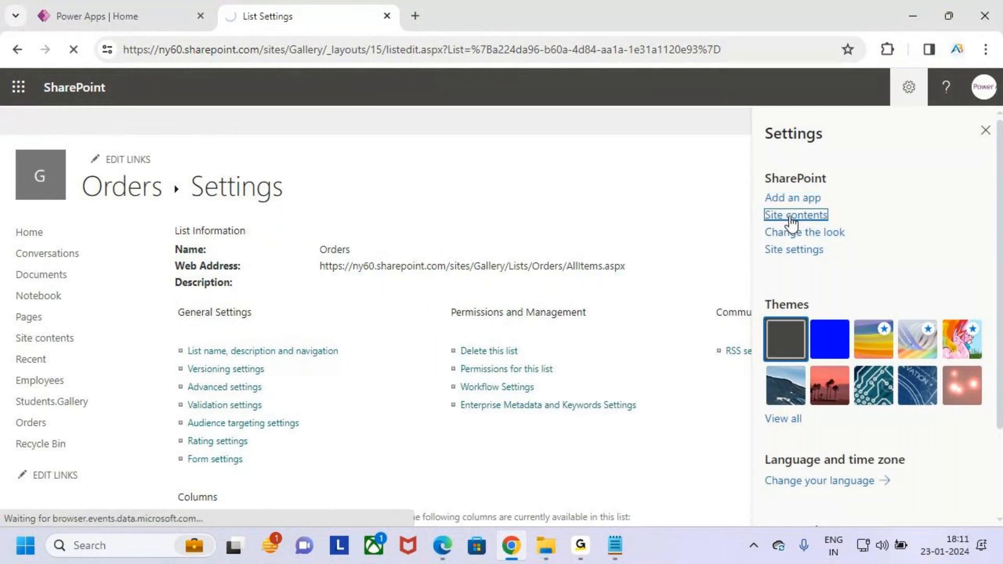
scroll(461, 305, down, 2)
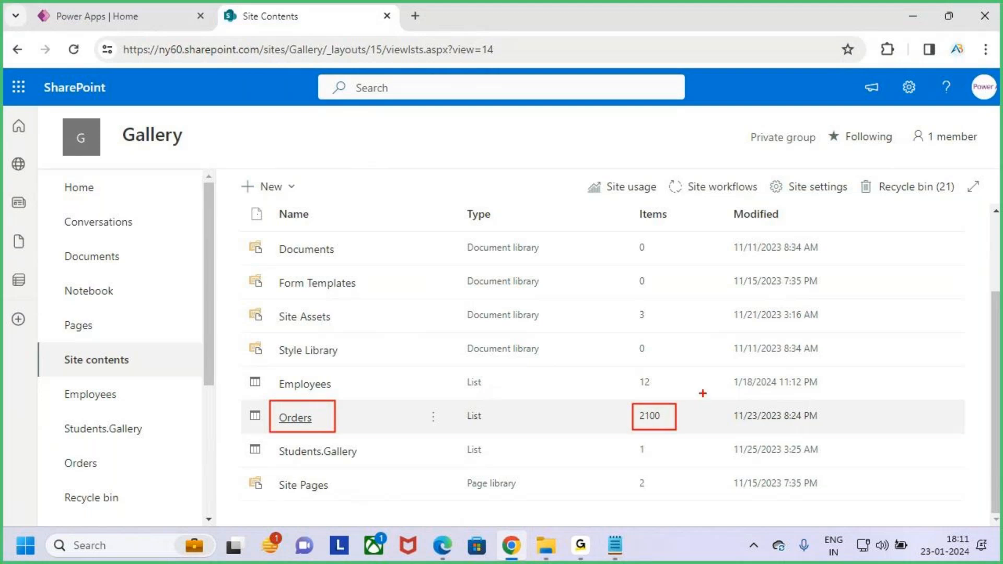
Step: Handwrite 200 in red beside the Orders item count, tick the Orders name, and draw an arrow to the count
mouse_move(703, 361)
mouse_down()
mouse_move(700, 401)
mouse_move(720, 401)
mouse_up()
drag(742, 367, 743, 407)
drag(774, 369, 776, 405)
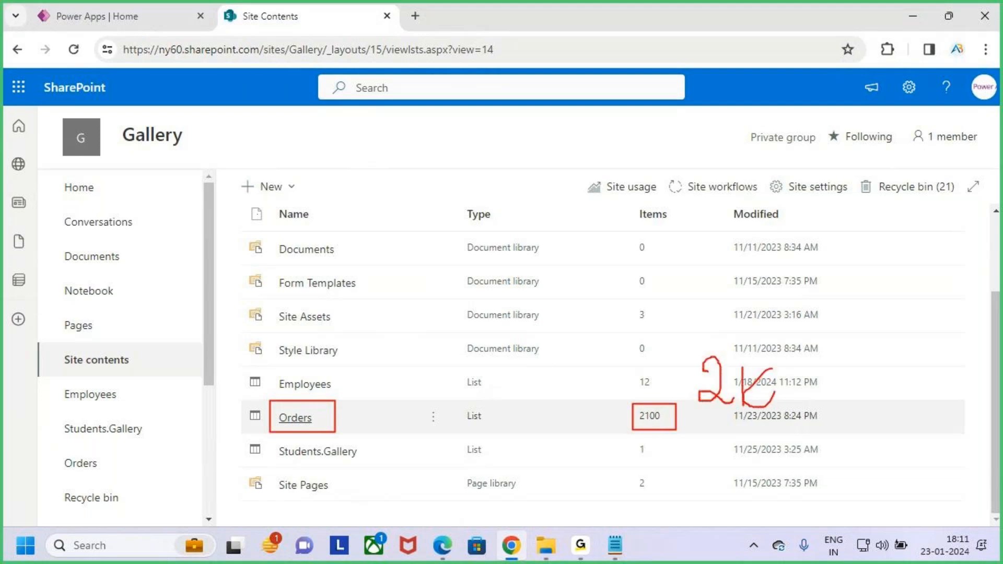
drag(825, 379, 802, 407)
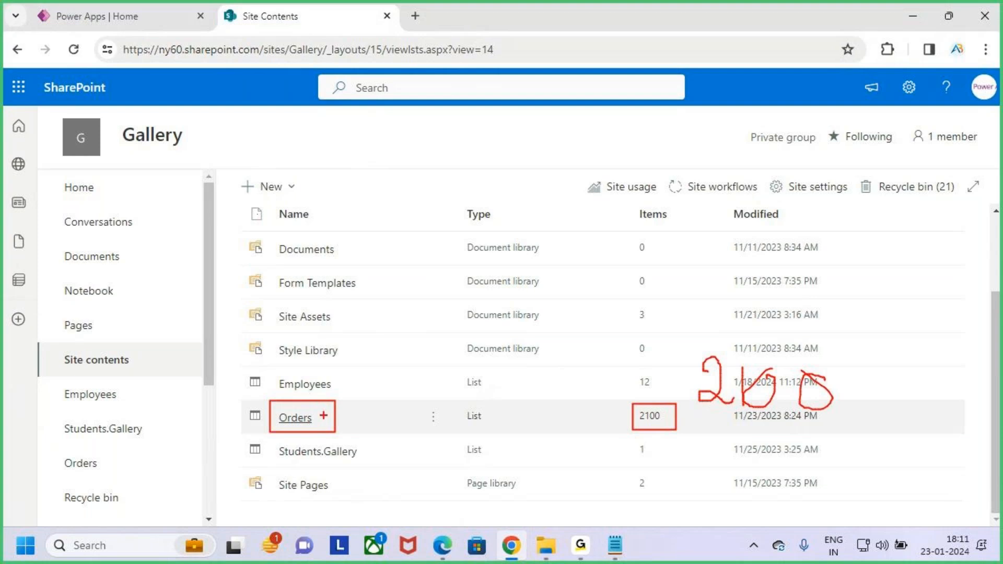
drag(328, 416, 353, 379)
mouse_move(654, 375)
mouse_down()
mouse_move(646, 392)
mouse_move(658, 395)
mouse_up()
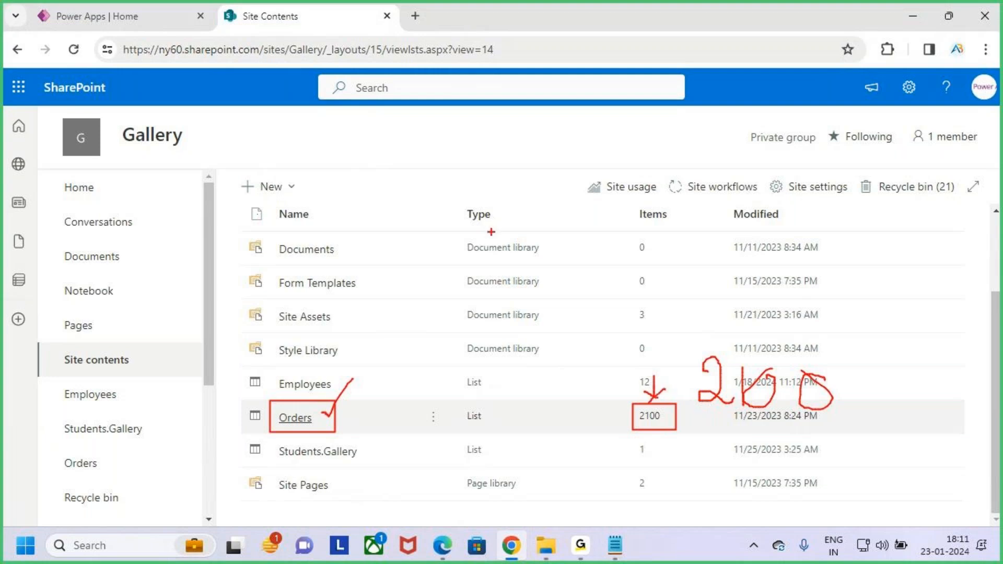
Step: Handwrite "Search" in red above the site contents table and underline it
mouse_move(477, 126)
mouse_down()
mouse_move(455, 157)
mouse_move(458, 173)
mouse_up()
mouse_move(486, 152)
mouse_down()
mouse_move(517, 157)
mouse_move(579, 131)
mouse_move(701, 136)
mouse_up()
drag(504, 197, 676, 149)
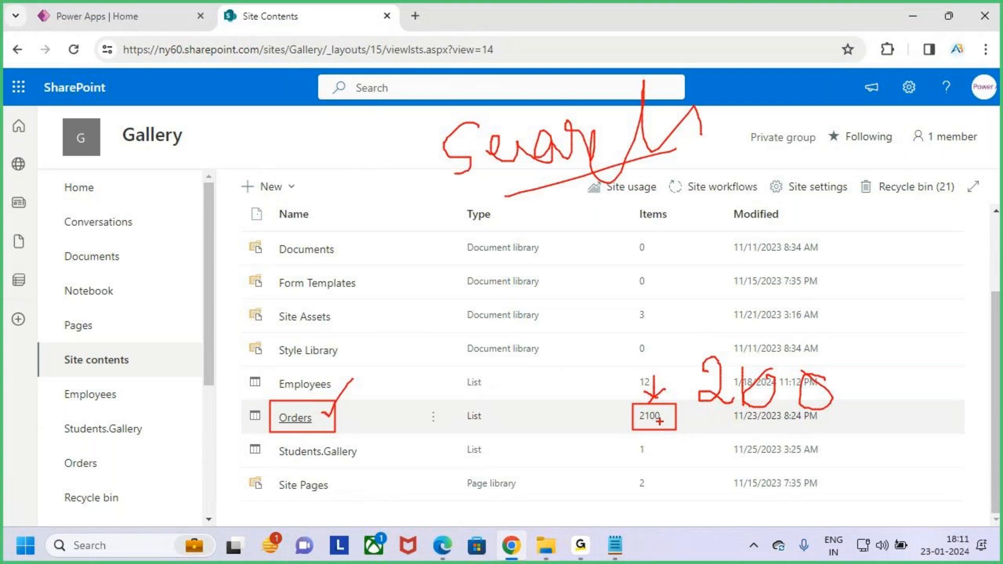
Step: Open the Orders list, tick Row_Id, underline Order_Id, Order_Date, Ship_Mode and Customer_Name, and clear the annotations
click(296, 418)
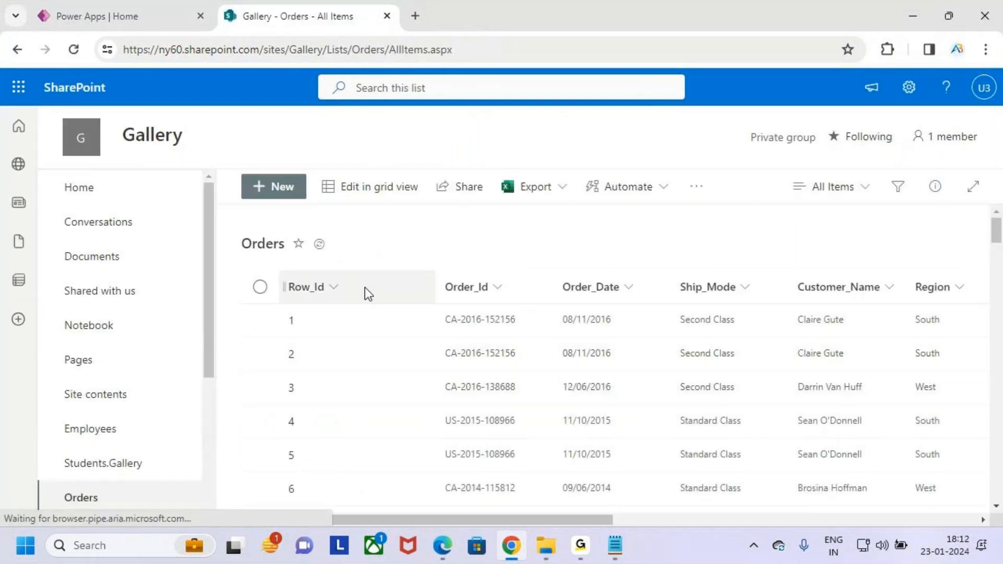
key(ctrl+2)
drag(284, 296, 312, 274)
drag(449, 298, 480, 295)
drag(567, 296, 621, 295)
drag(682, 301, 740, 300)
drag(801, 303, 895, 303)
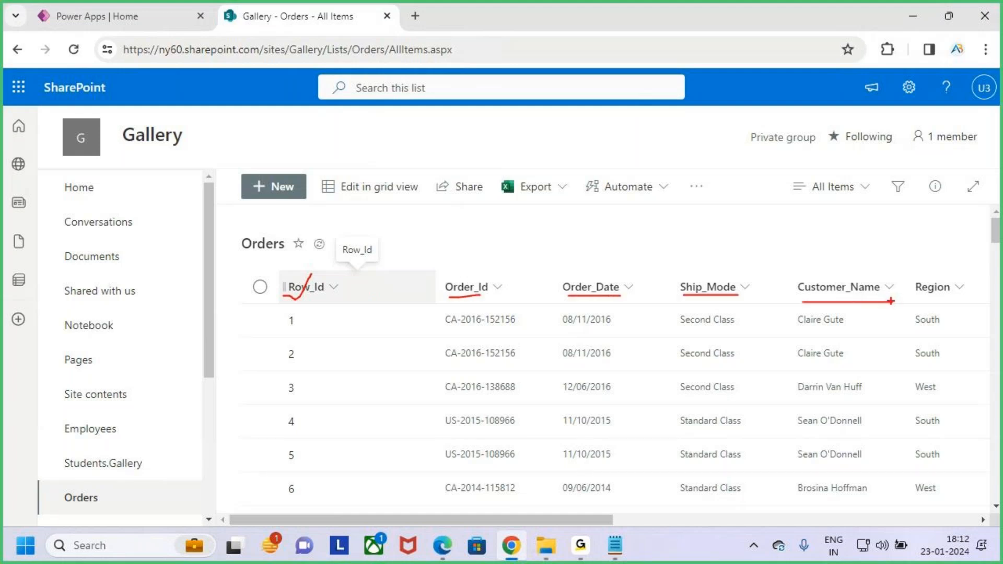
key(Escape)
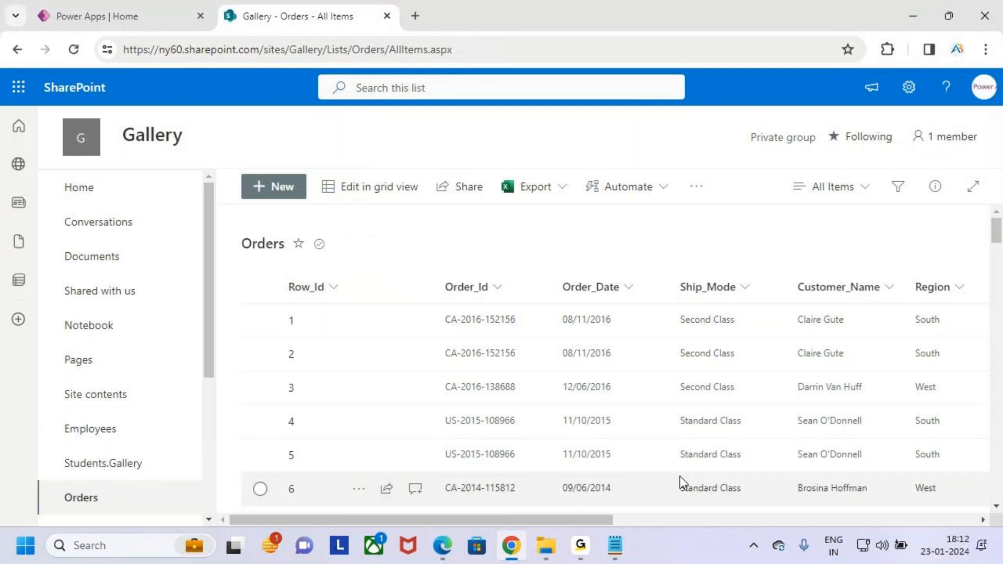
Step: Underline the Region, Category, Product_Name, Sales and Profit column headers in red in the Orders list
drag(588, 520, 830, 518)
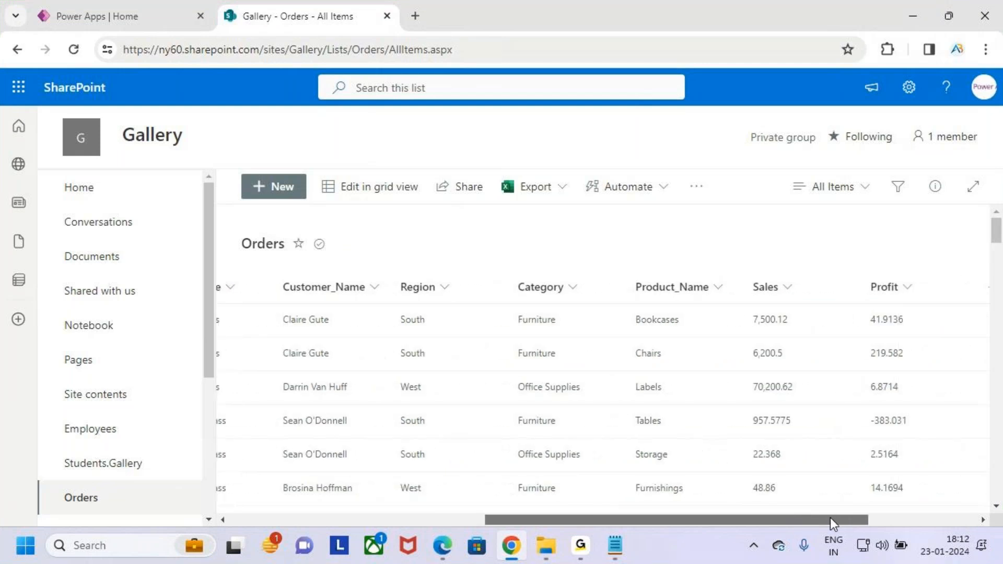
key(ctrl+2)
drag(408, 300, 427, 297)
drag(497, 302, 551, 298)
drag(659, 306, 797, 296)
drag(873, 306, 933, 289)
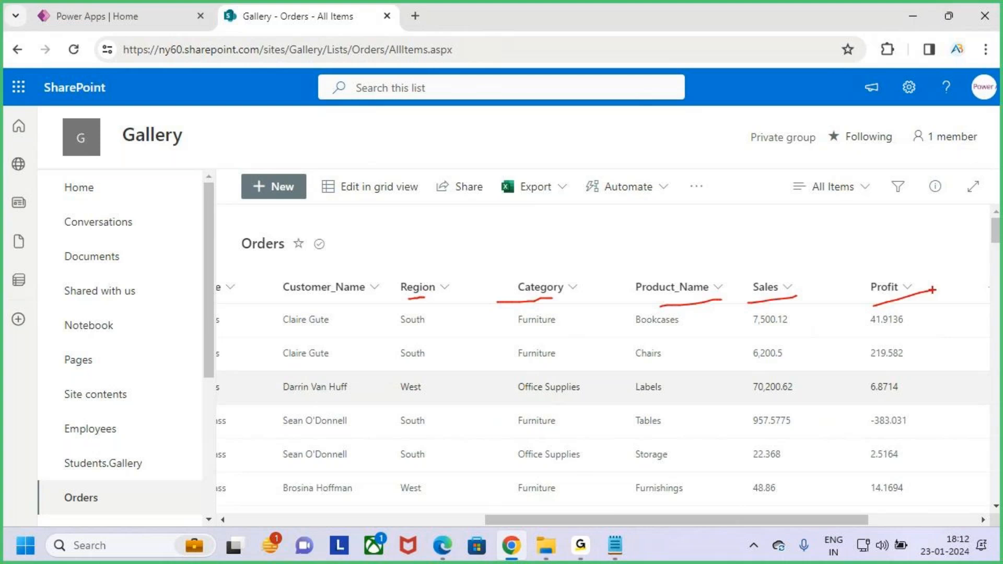
Step: Clear the header underlines, return to the Row_Id column, outline the first Orders rows with a red rectangle and clear it
key(Escape)
drag(660, 519, 405, 519)
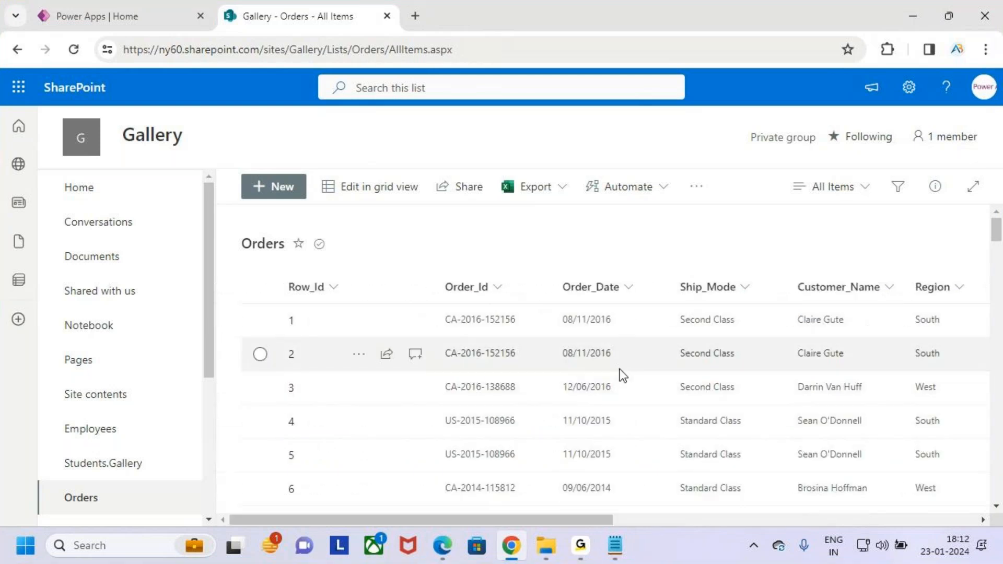
key(ctrl+2)
mouse_move(279, 309)
mouse_down()
mouse_move(604, 417)
mouse_move(676, 459)
mouse_up()
key(Escape)
Step: Switch to File Explorer, open the Orders.Filter Excel workbook from the Power Apps folders, and go to the start of its table
click(546, 545)
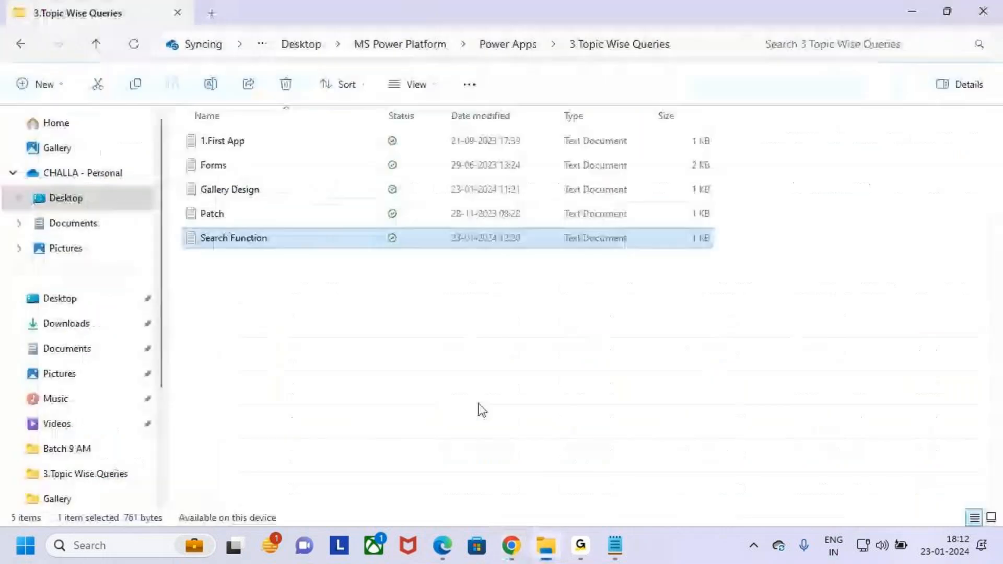
key(alt+Left)
double_click(214, 287)
double_click(249, 168)
double_click(265, 170)
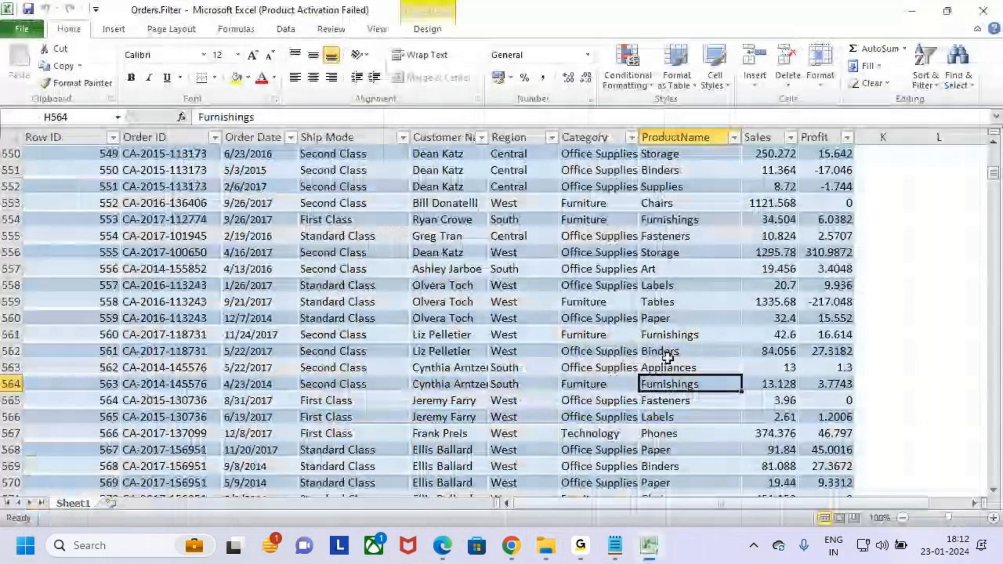
click(659, 419)
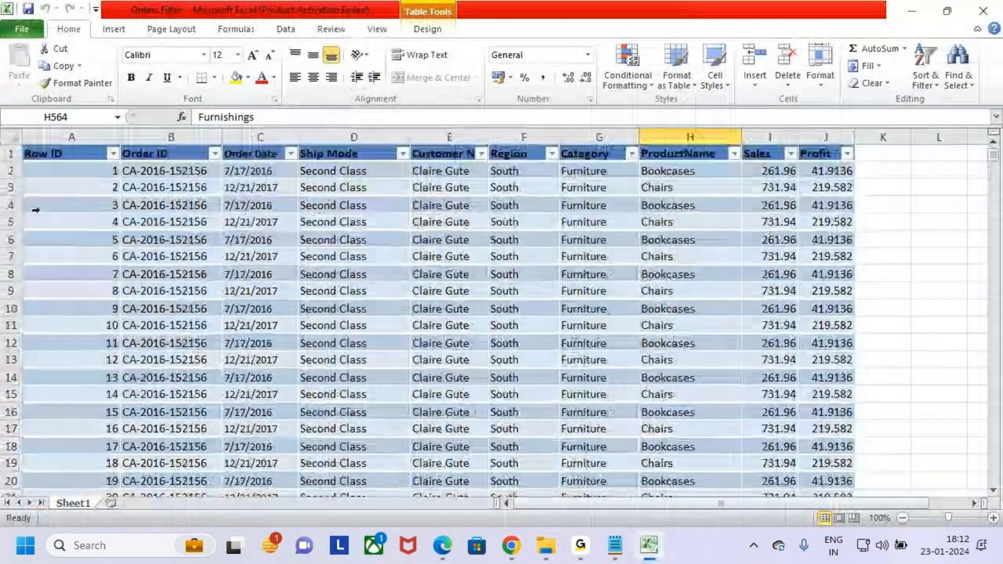
click(335, 343)
Step: Outline the first workbook rows in red and clear the mark, then switch to the SharePoint list and box its Orders title
key(ctrl+2)
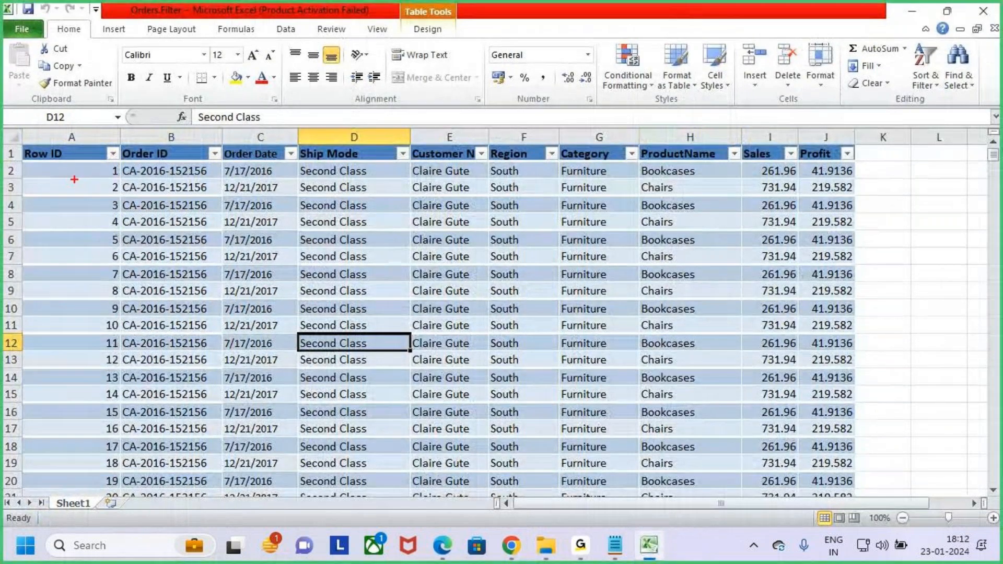
drag(52, 165, 715, 359)
key(Escape)
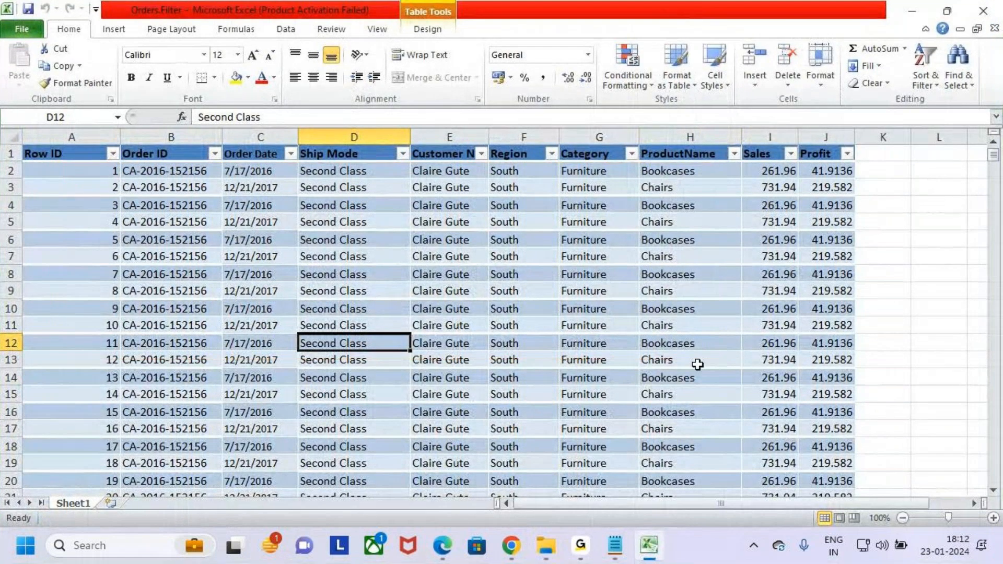
key(alt+Tab)
drag(233, 234, 314, 258)
key(Escape)
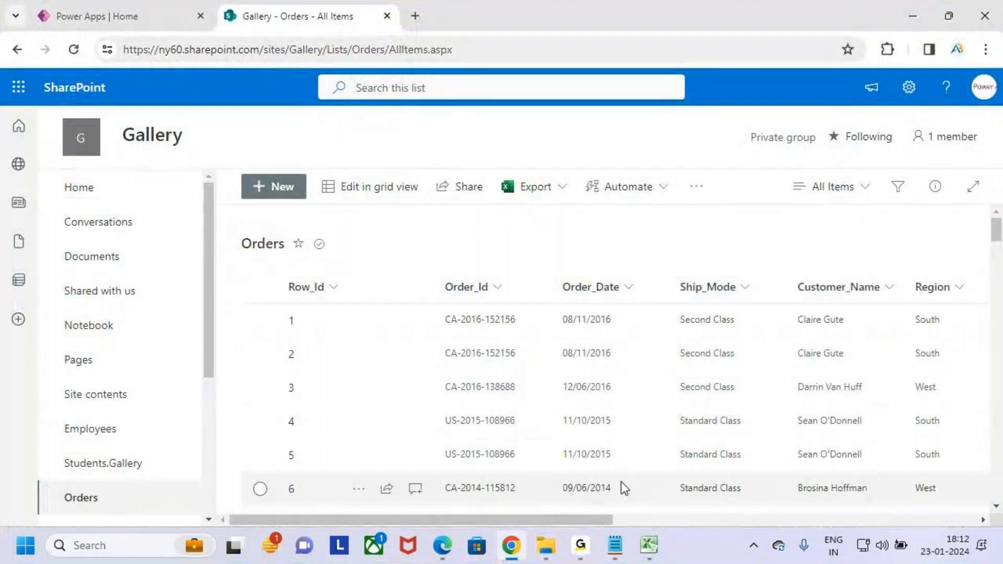
Step: Switch to the Search Function notes in Notepad, outline the column and data type list in red, mark the Orders line, and clear the marks
mouse_move(615, 545)
click(583, 485)
key(ctrl+2)
drag(32, 137, 407, 332)
drag(37, 112, 71, 77)
key(Escape)
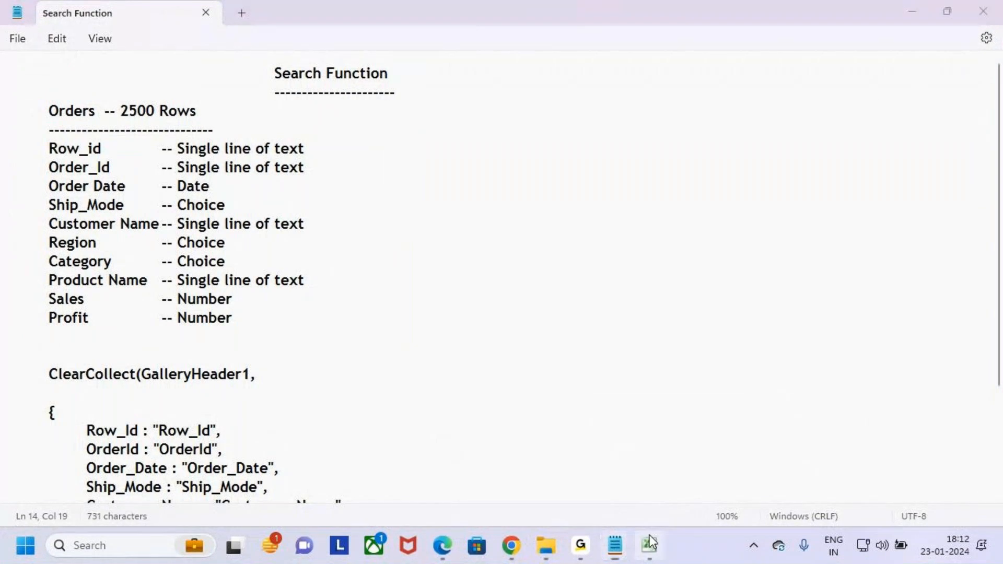
Step: Switch to the Orders.Filter workbook and copy its first 100 data rows, cells A2 through J101
click(649, 544)
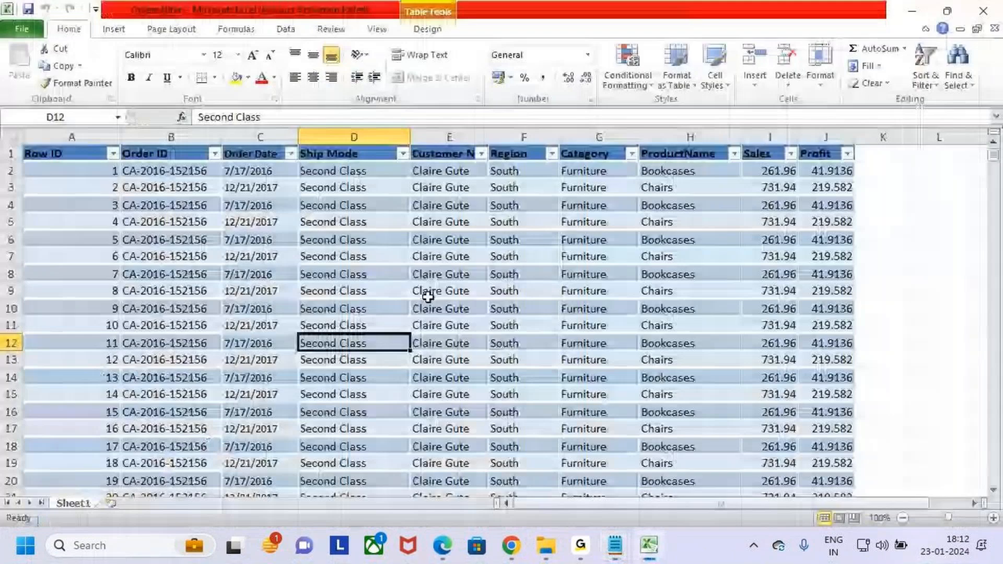
click(89, 177)
scroll(346, 322, down, 5)
scroll(346, 322, down, 20)
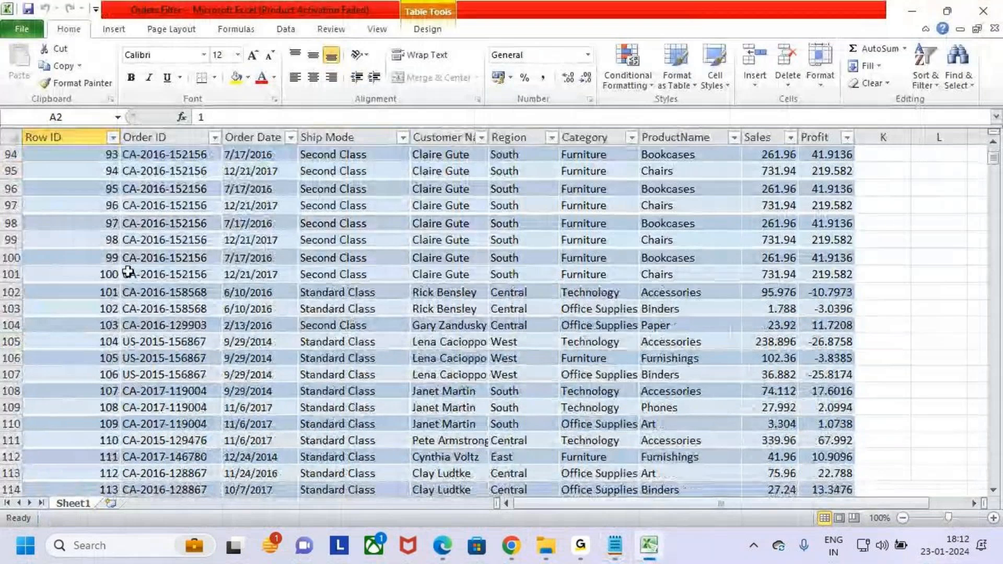
ctrl+click(824, 276)
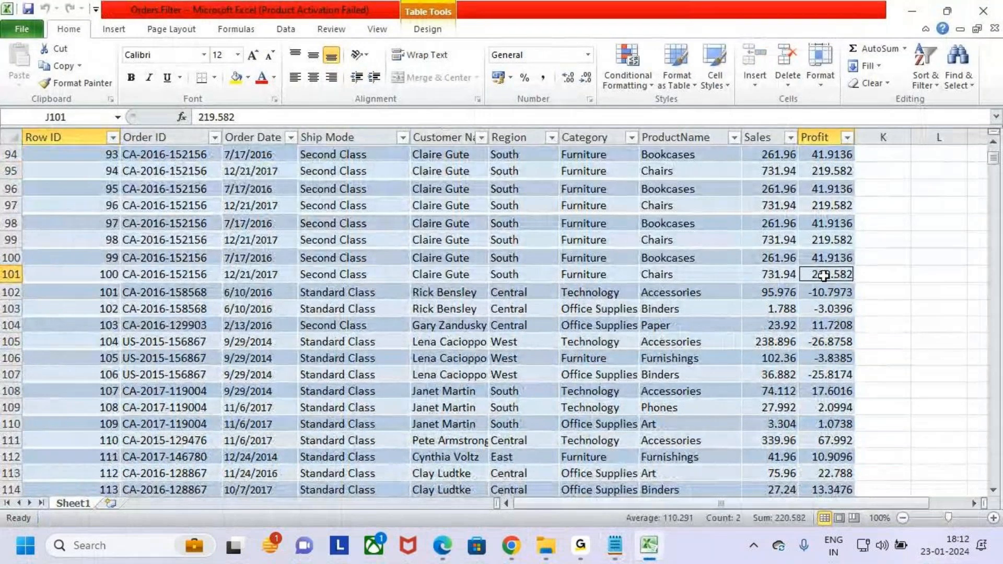
scroll(711, 293, up, 18)
scroll(711, 293, up, 13)
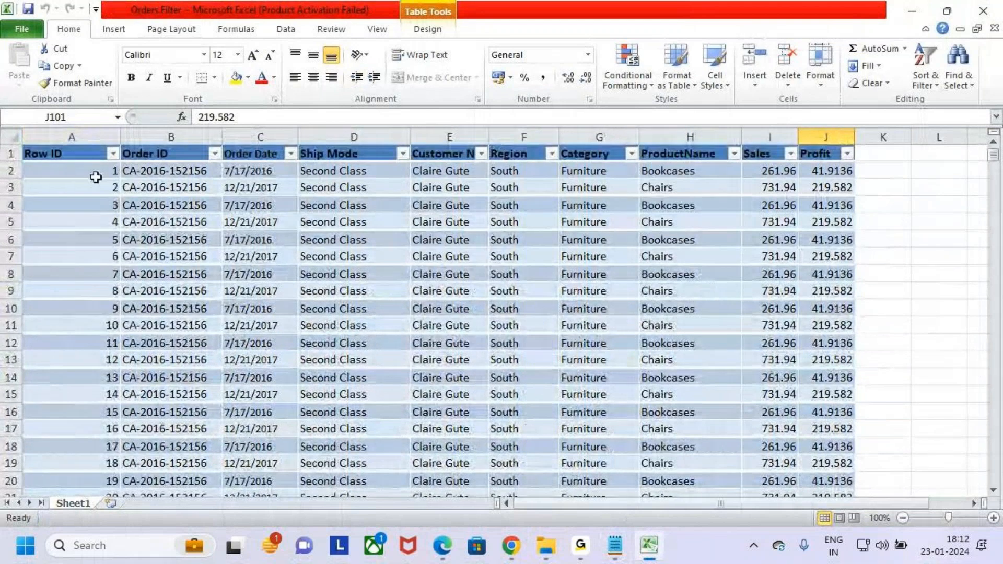
key(ctrl+a)
key(ctrl+c)
Step: Switch to the SharePoint Orders list, put it in grid view for editing, and look through its rows
click(442, 546)
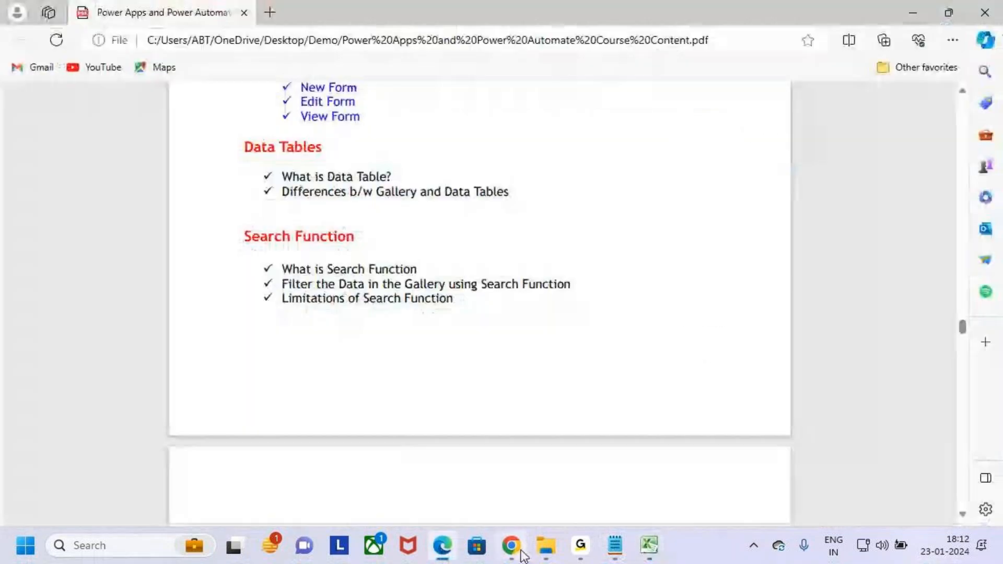
click(514, 549)
scroll(501, 364, down, 1)
scroll(495, 337, up, 1)
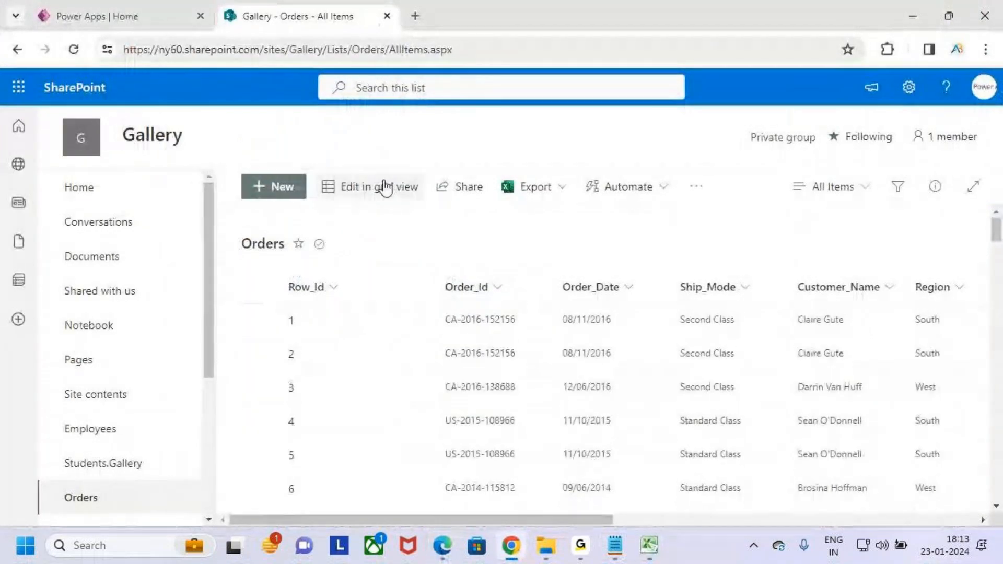
click(372, 197)
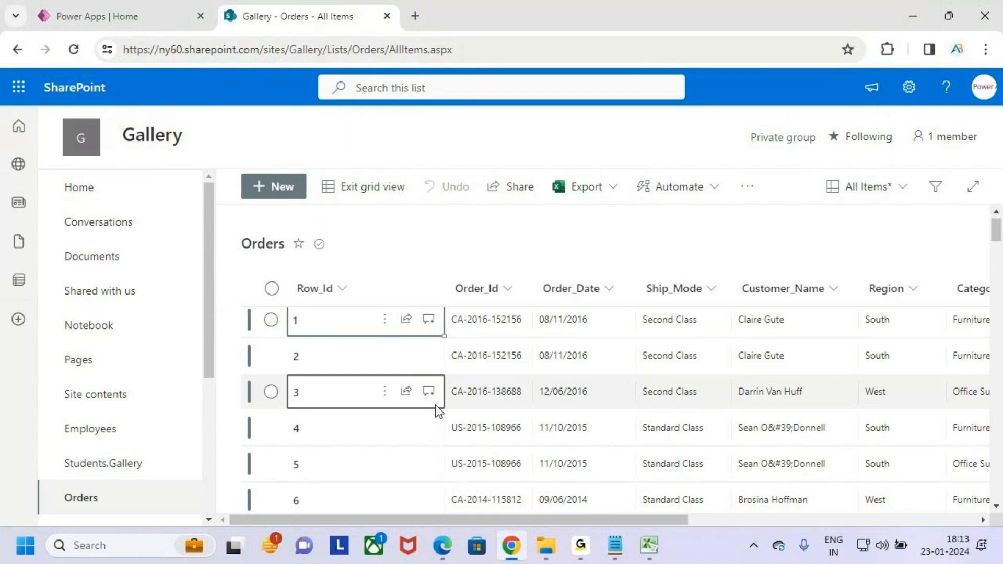
scroll(434, 405, down, 6)
scroll(437, 409, down, 3)
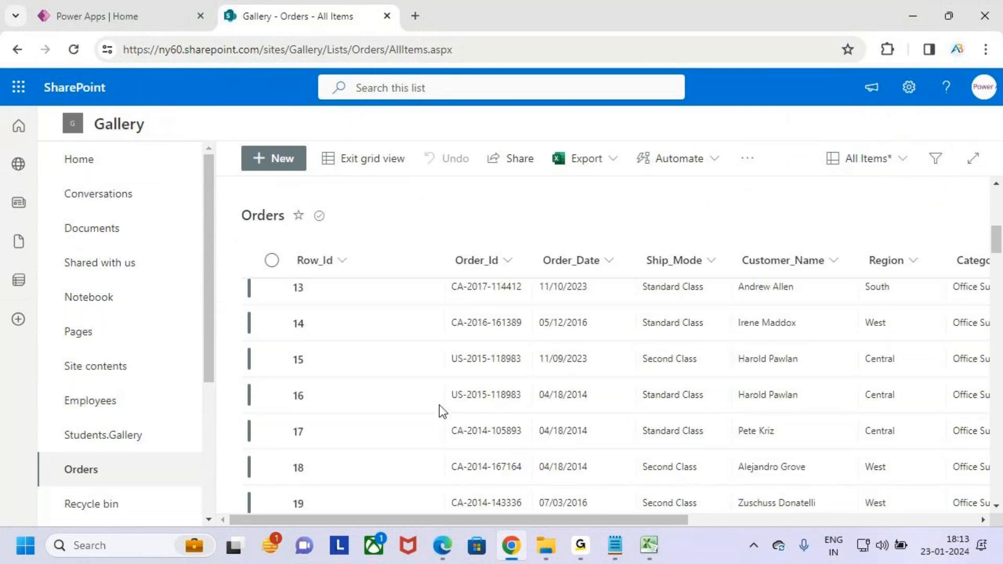
scroll(440, 405, up, 10)
scroll(440, 406, up, 2)
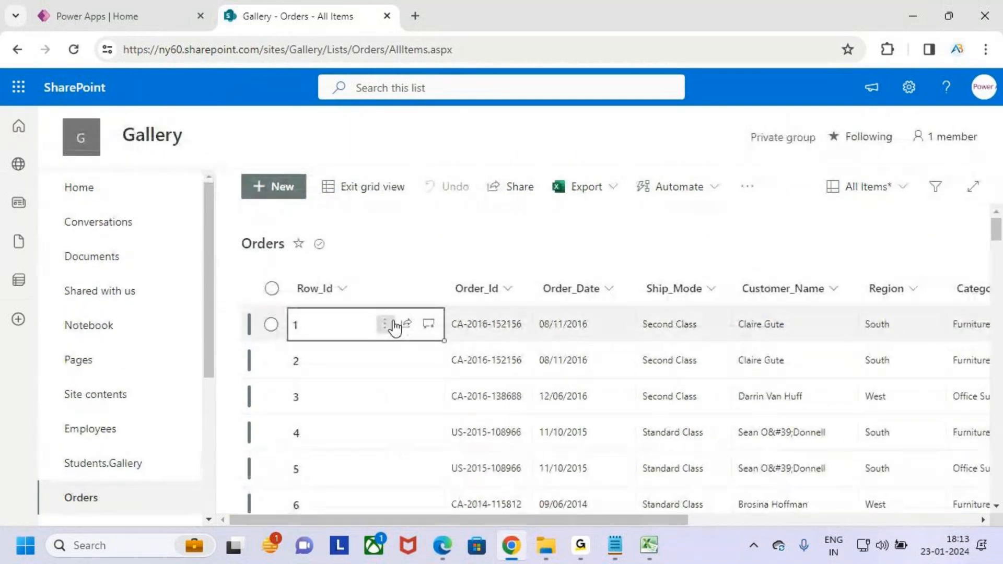
Step: Check the copied rows in the Excel workbook, return to the SharePoint Orders grid, and open and dismiss its title dialog
click(648, 546)
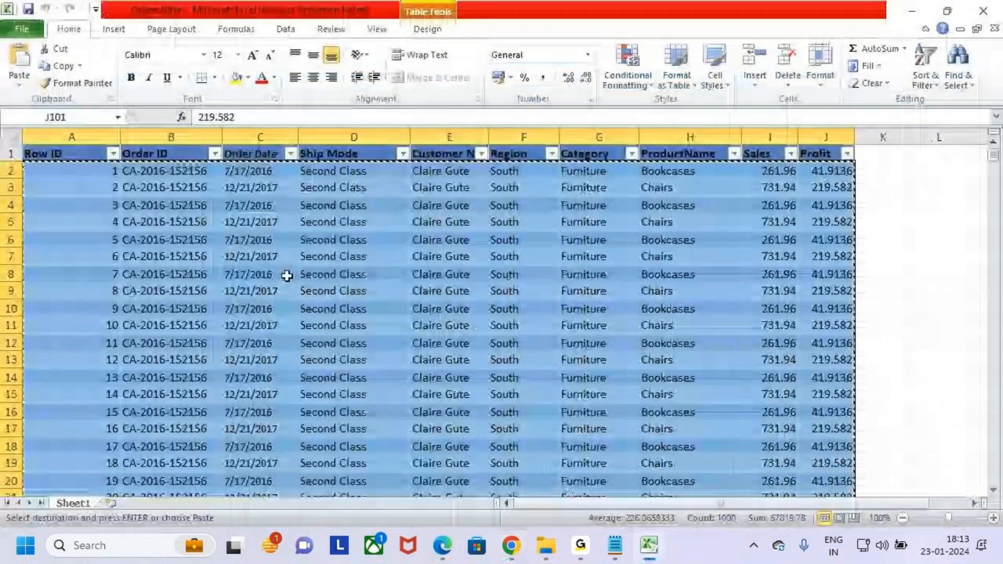
scroll(288, 279, down, 4)
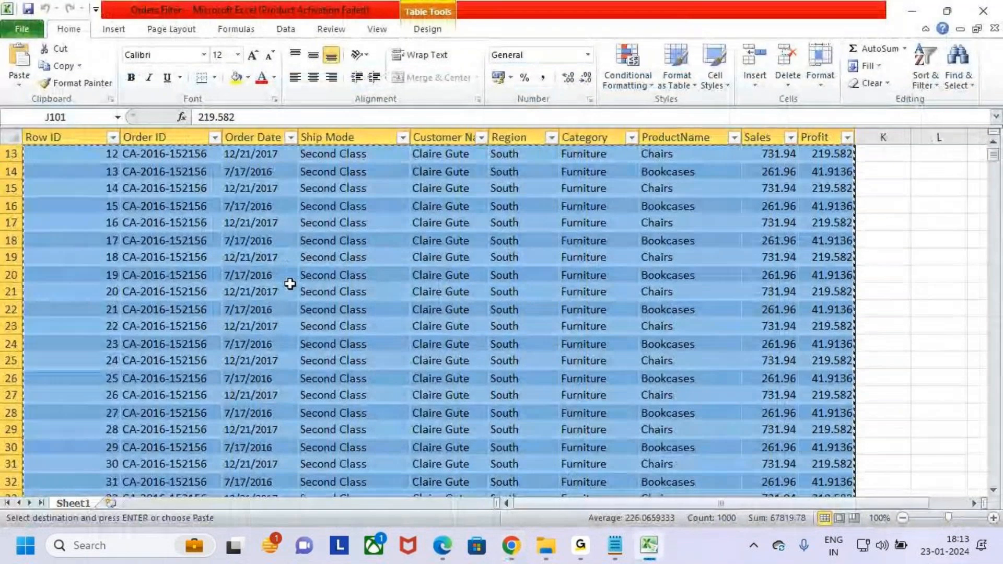
click(511, 546)
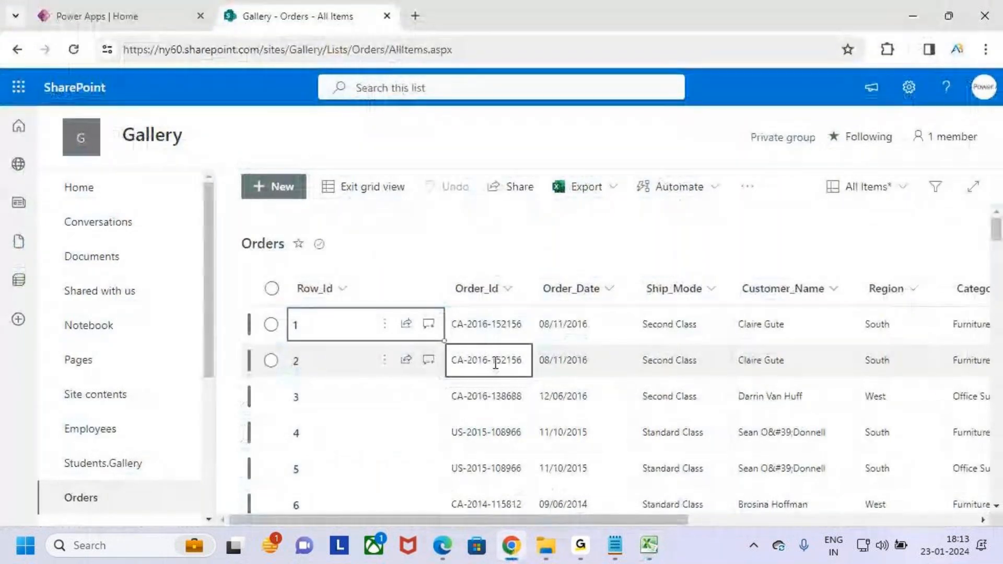
click(262, 243)
click(593, 346)
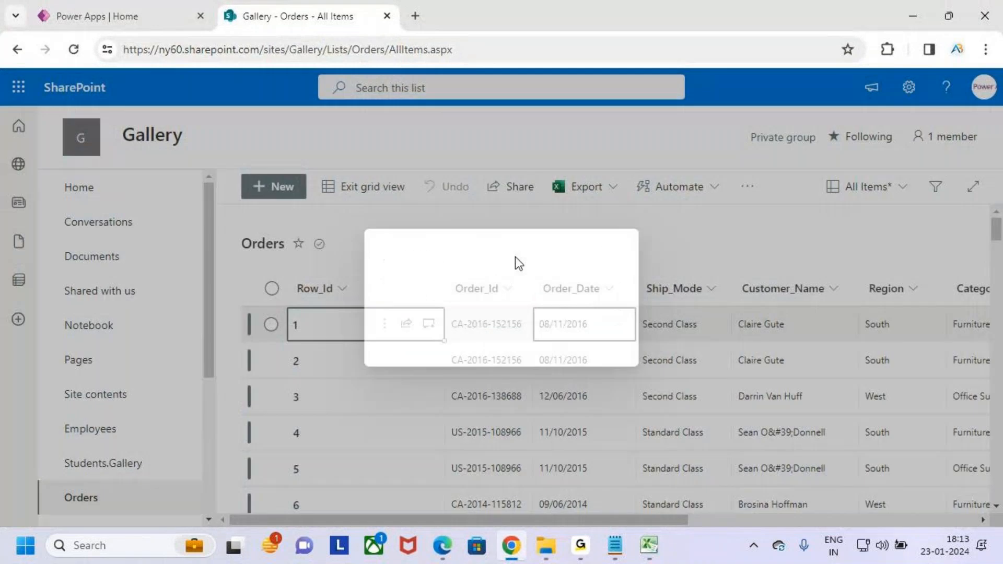
Step: Draw a red arrow beside the Orders title, handwrite a note after it, and clear the annotations
key(ctrl+2)
drag(296, 243, 331, 258)
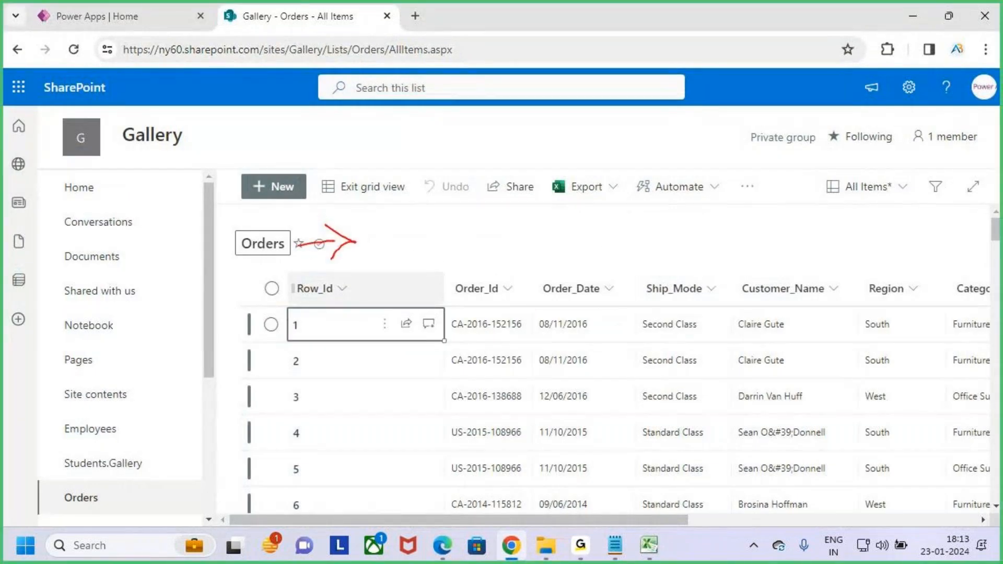
mouse_move(366, 230)
mouse_down()
mouse_move(399, 282)
mouse_move(416, 285)
mouse_up()
mouse_move(426, 232)
mouse_down()
mouse_move(424, 275)
mouse_move(448, 231)
mouse_move(494, 251)
mouse_up()
key(Escape)
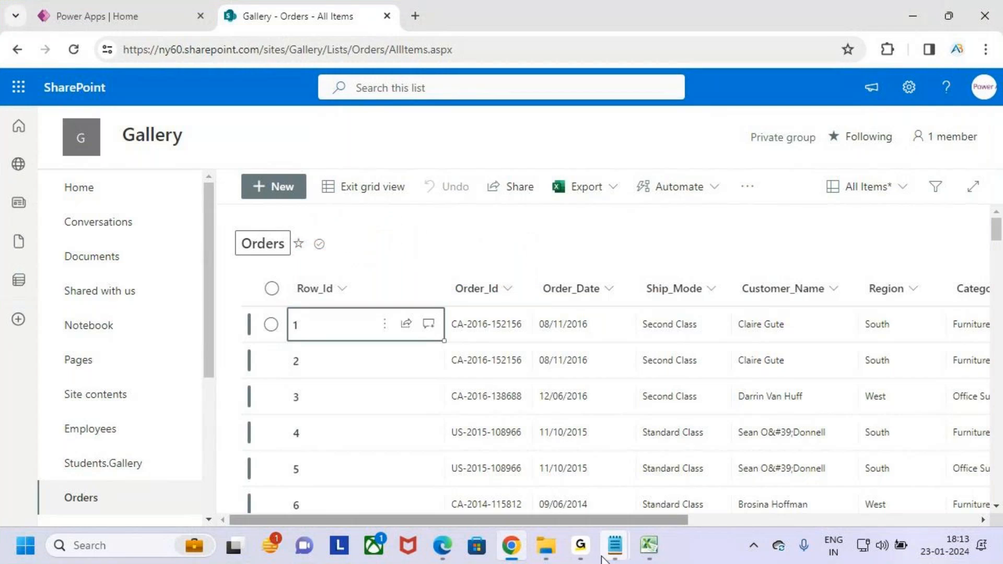
Step: Switch to the Orders.Filter workbook and close it
mouse_move(651, 554)
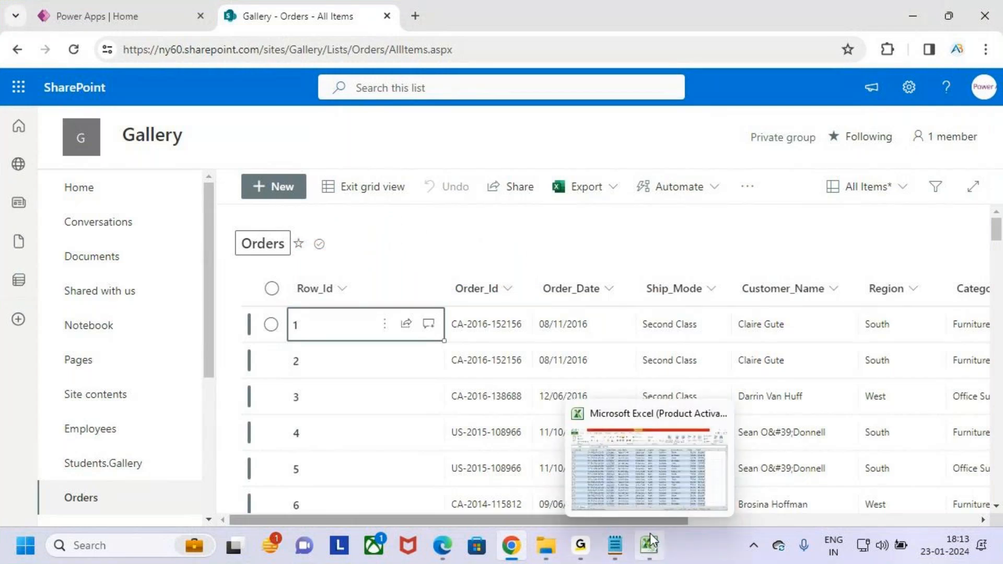
click(651, 543)
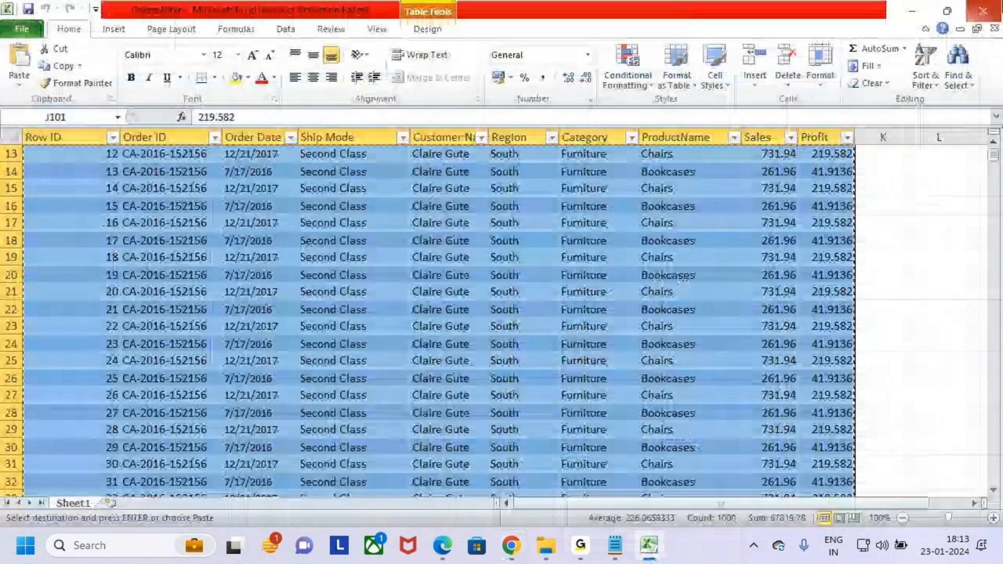
click(983, 10)
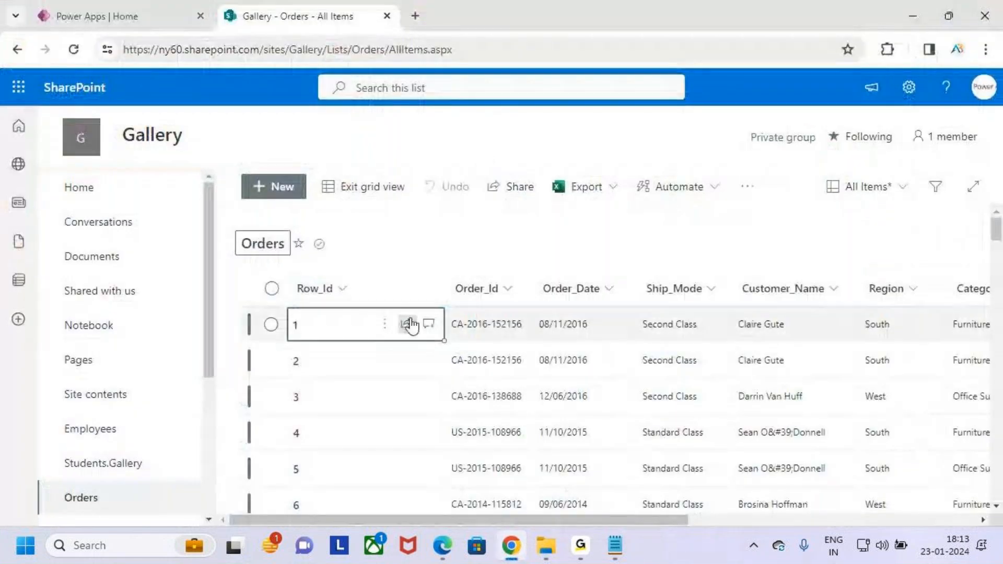
Step: Outline the first Orders grid rows in red, draw an arrow up to the Power Apps browser tab, and clear the annotations
key(ctrl+2)
mouse_move(296, 283)
mouse_down()
mouse_move(332, 313)
mouse_move(733, 487)
mouse_up()
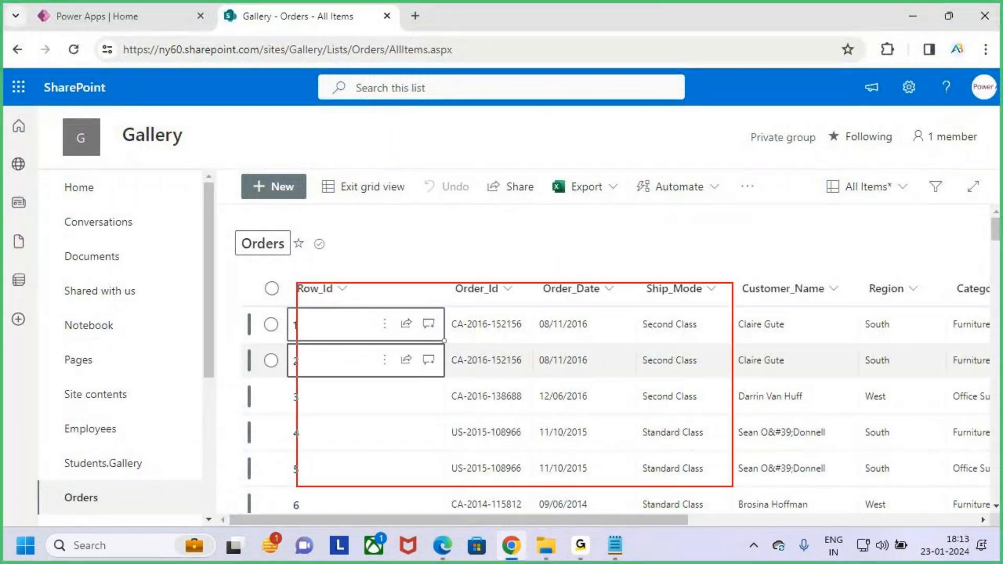
mouse_move(110, 11)
mouse_down()
mouse_move(110, 35)
mouse_move(92, 34)
mouse_up()
drag(109, 11, 129, 26)
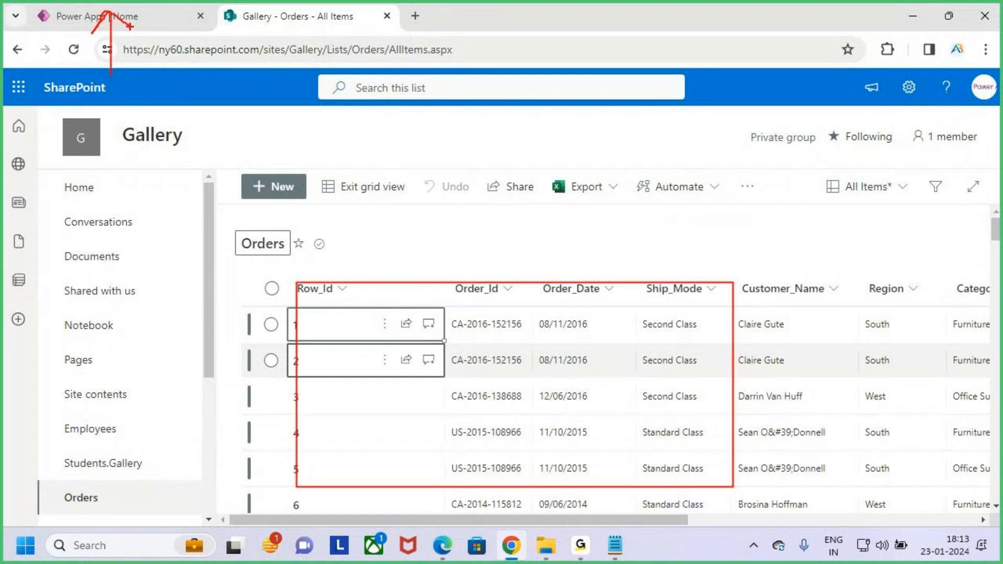
key(Escape)
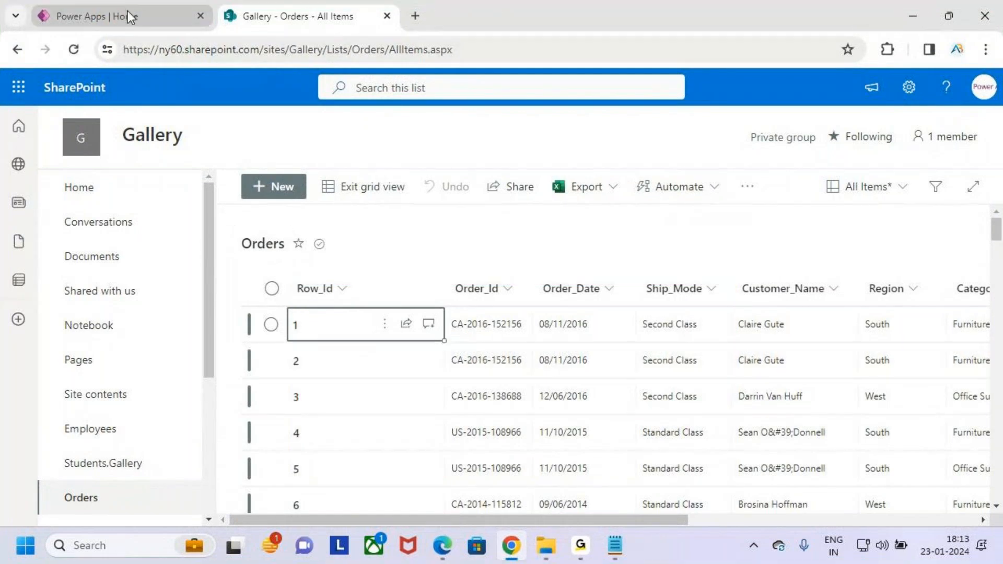
Step: Switch to Power Apps, display the list of apps, open the Gallery_Filter app for editing, and skip the Studio welcome message
click(128, 16)
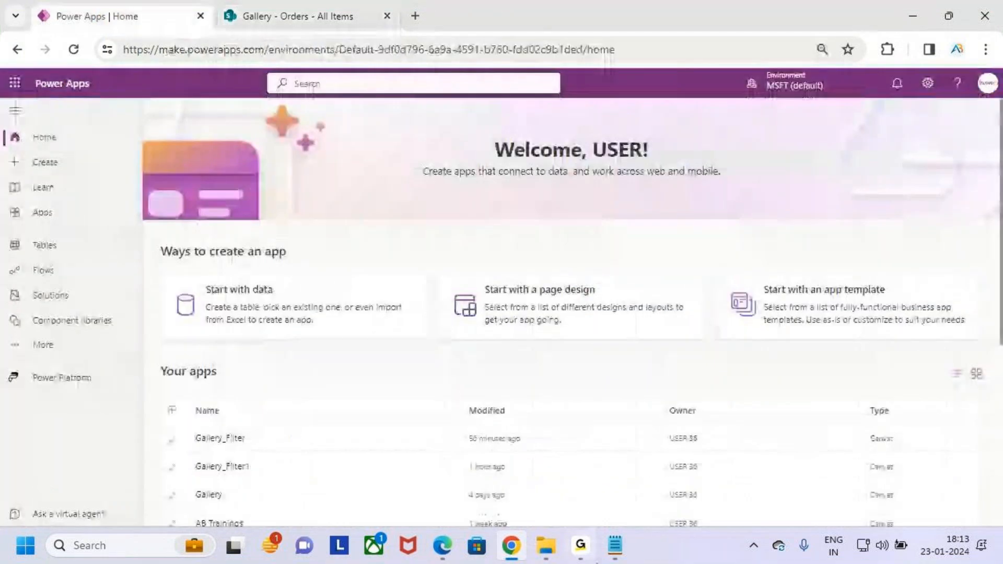
click(72, 213)
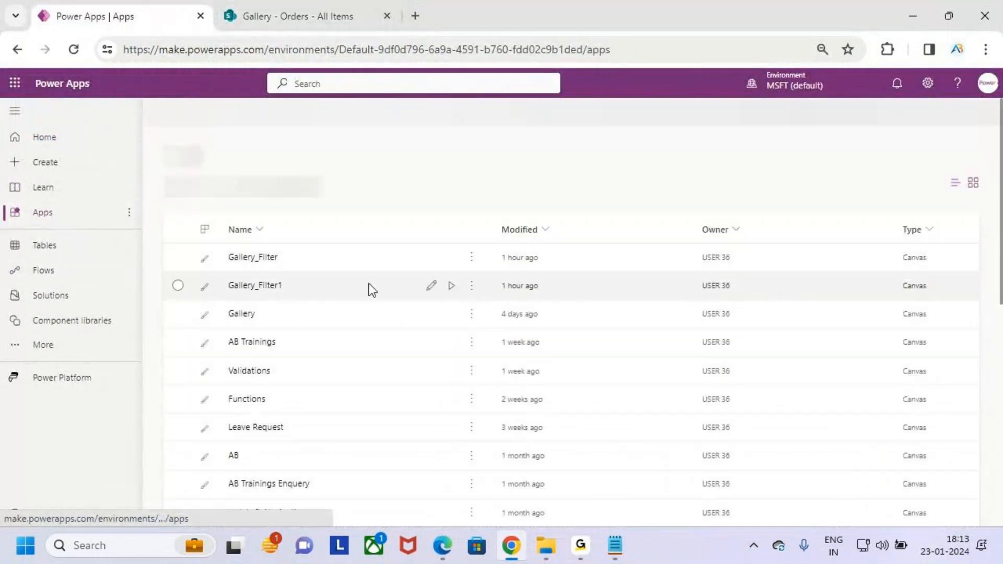
mouse_move(215, 244)
mouse_down()
mouse_move(277, 263)
mouse_move(494, 267)
mouse_up()
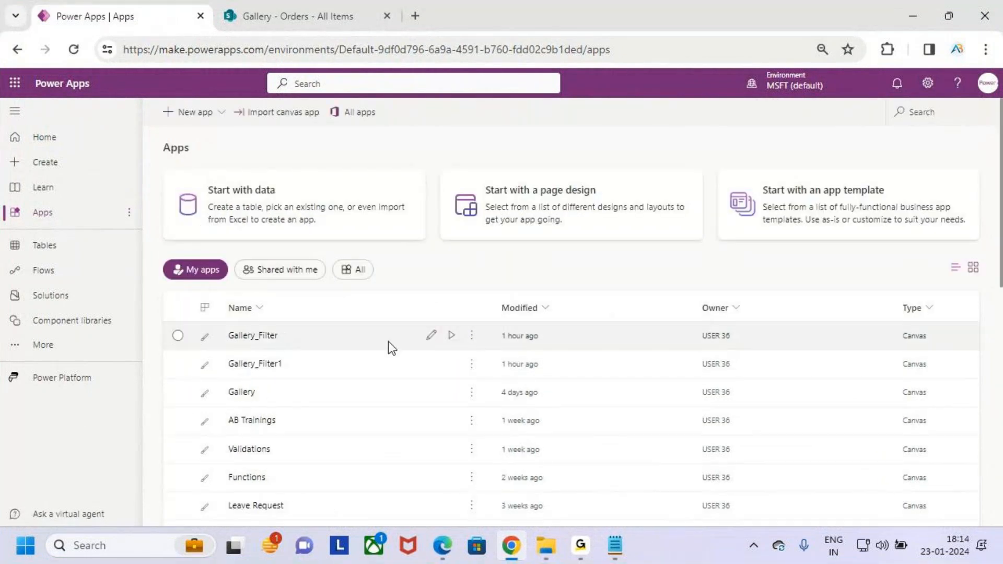
click(431, 337)
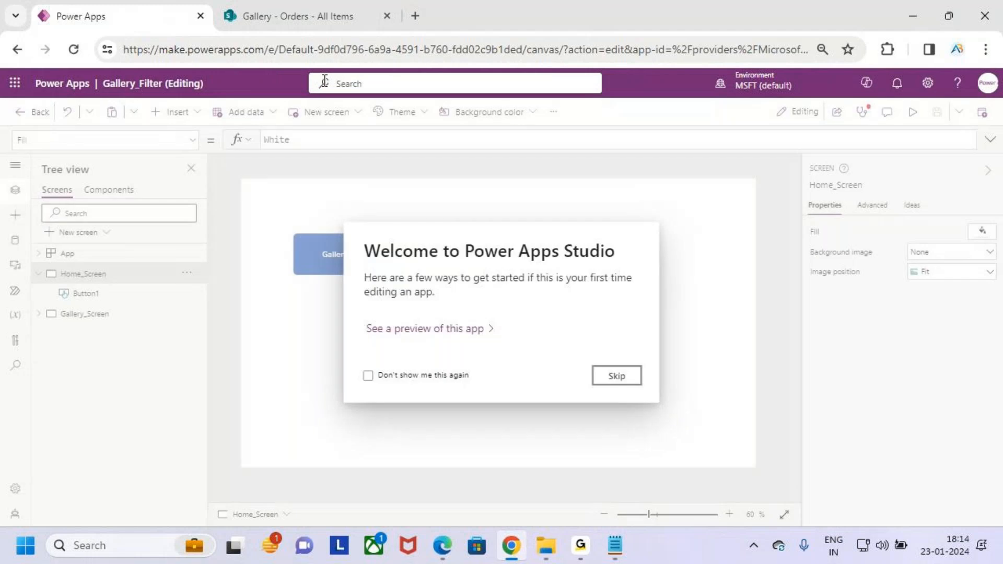
click(609, 376)
Step: Mark the Gallery_Filter app name, Home_Screen in the tree view, and the Gallery Search button in red, clearing the annotations
key(ctrl+2)
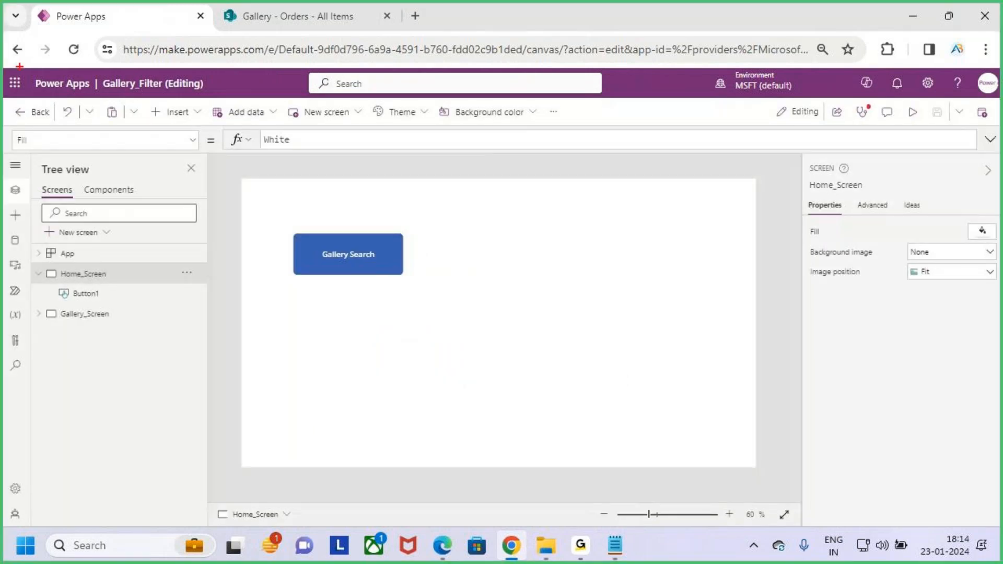
drag(100, 72, 197, 95)
drag(162, 47, 161, 67)
key(Escape)
key(ctrl+2)
drag(52, 260, 117, 284)
drag(362, 209, 362, 241)
key(Escape)
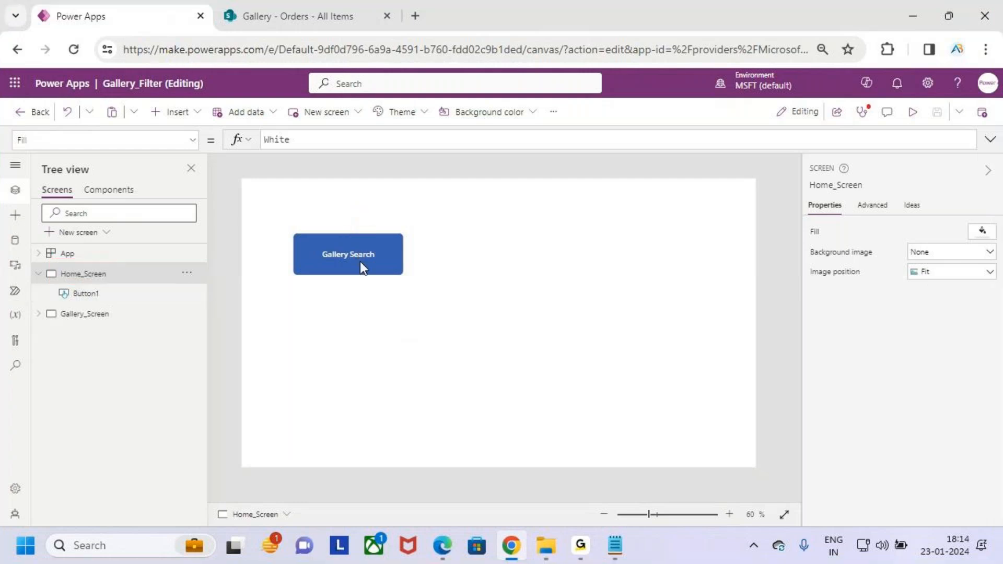
Step: Set the font size of the Gallery Search button on Home_Screen to 18
click(362, 259)
click(344, 111)
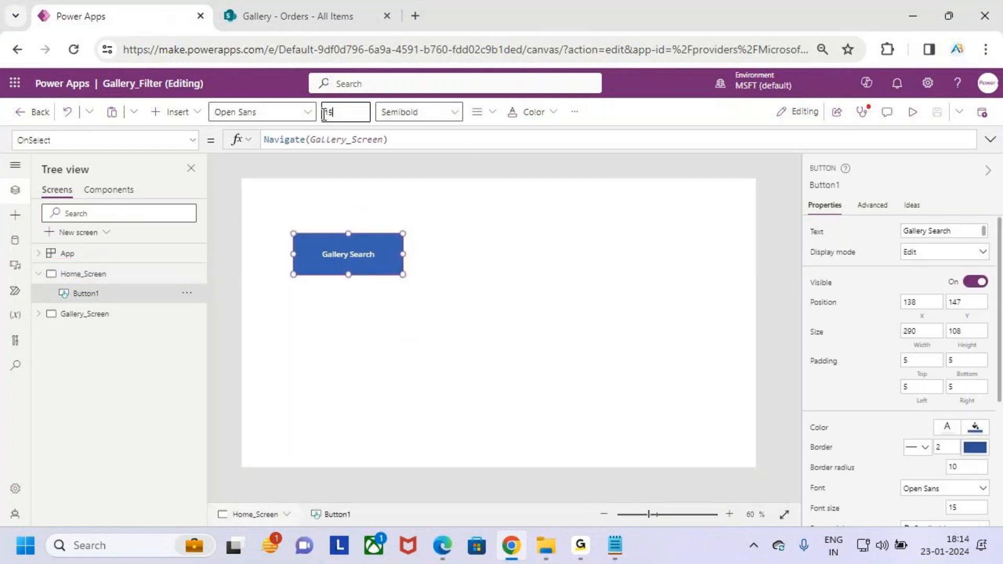
text(18)
key(Return)
click(585, 287)
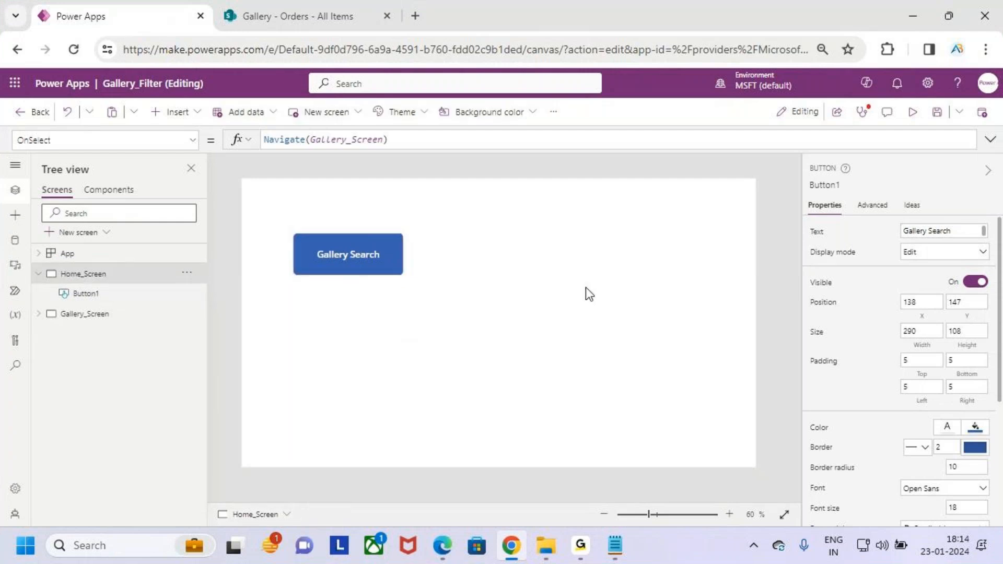
Step: Select the Gallery Search button, mark its Navigate(Gallery_Screen) formula and the Gallery_Screen tree entry in red, and clear the annotations
click(380, 268)
key(ctrl+2)
drag(254, 122, 402, 154)
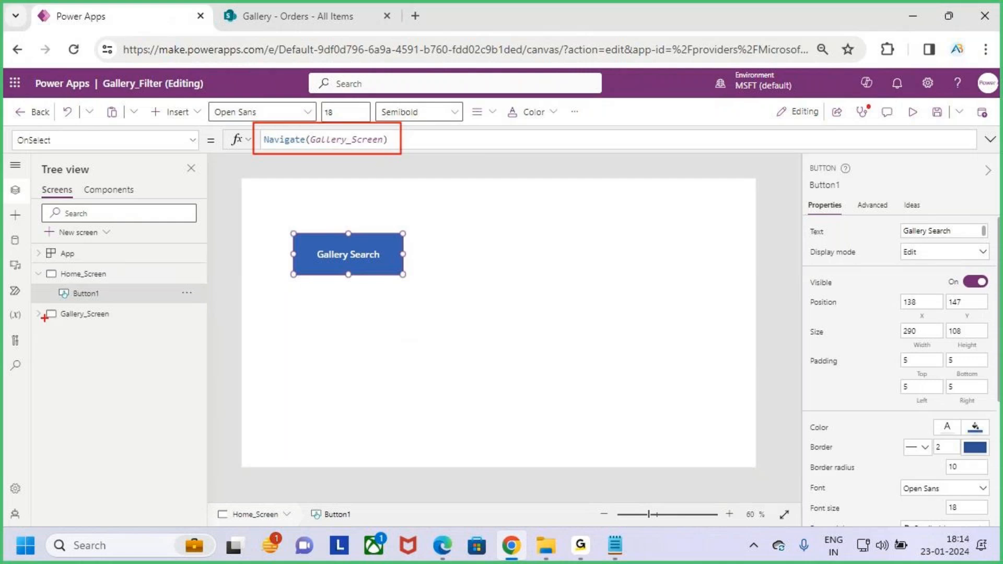
drag(52, 307, 137, 328)
mouse_move(127, 312)
mouse_down()
mouse_move(140, 321)
mouse_move(174, 259)
mouse_up()
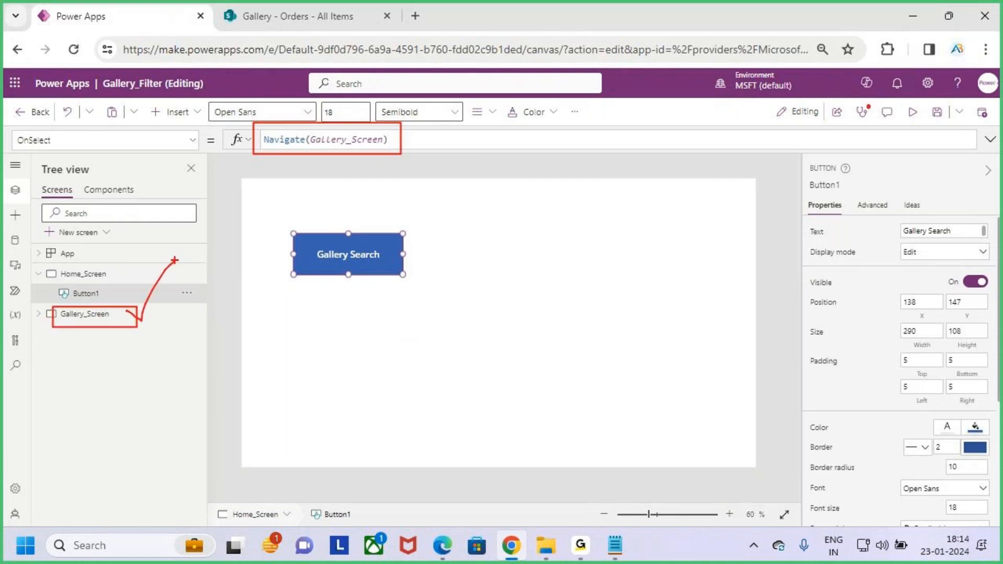
key(Escape)
Step: Preview Home_Screen with its Gallery Search button, exit the preview, and dismiss the testing tip
click(913, 112)
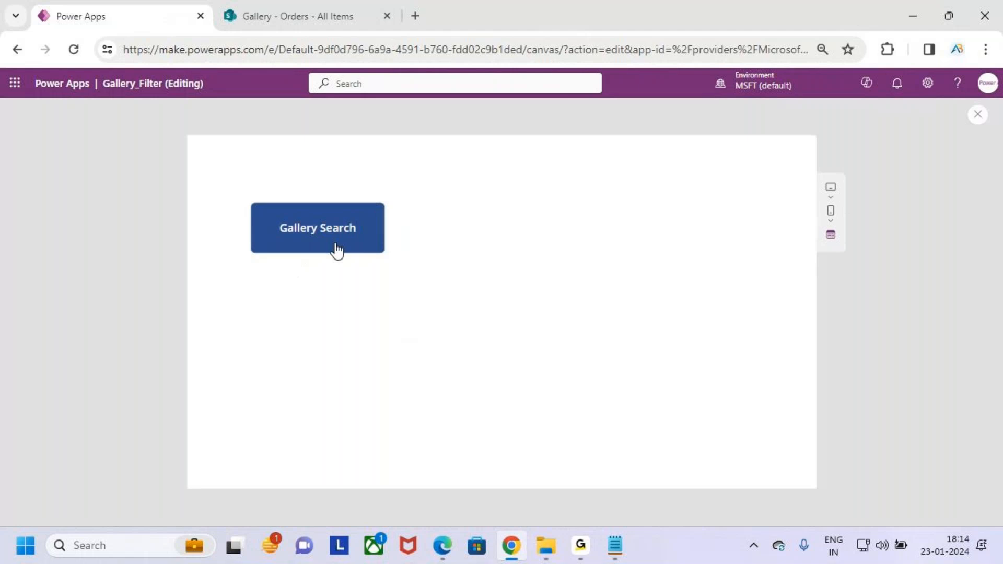
click(977, 114)
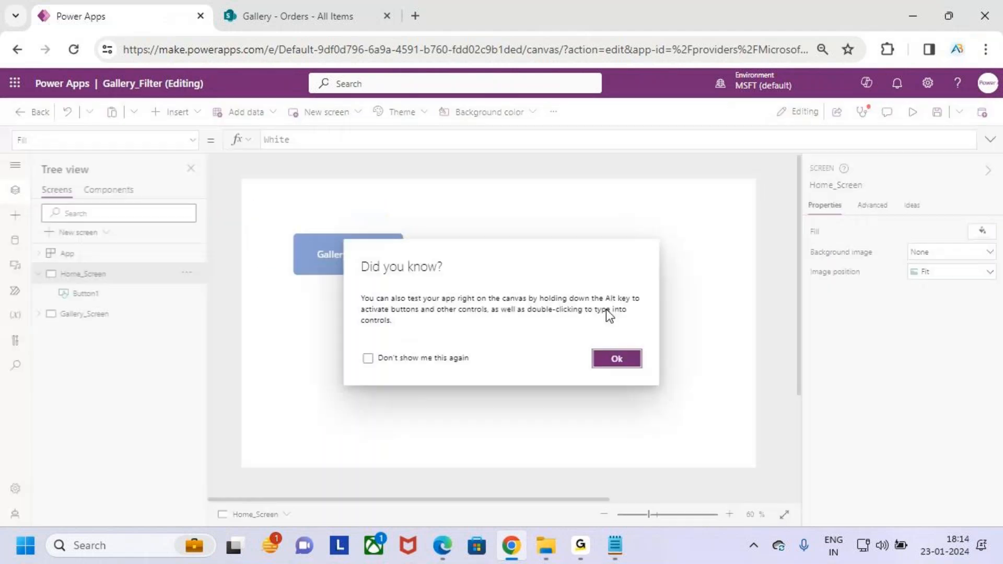
click(617, 359)
Step: Display Gallery_Screen, outline its header row and data gallery in red, and erase the annotations
click(108, 318)
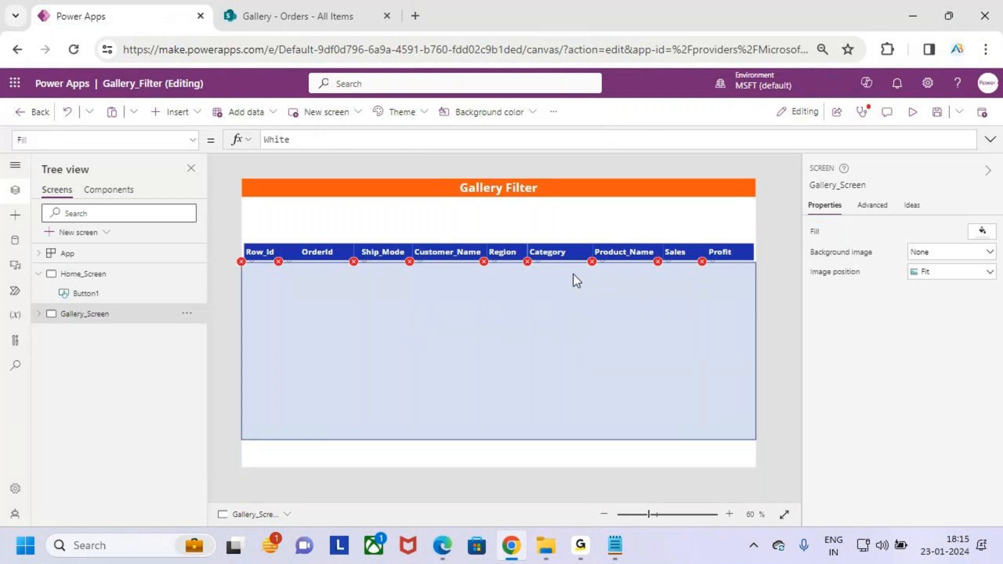
key(ctrl+2)
mouse_move(249, 238)
mouse_down()
mouse_move(757, 455)
mouse_move(786, 455)
mouse_move(758, 443)
mouse_up()
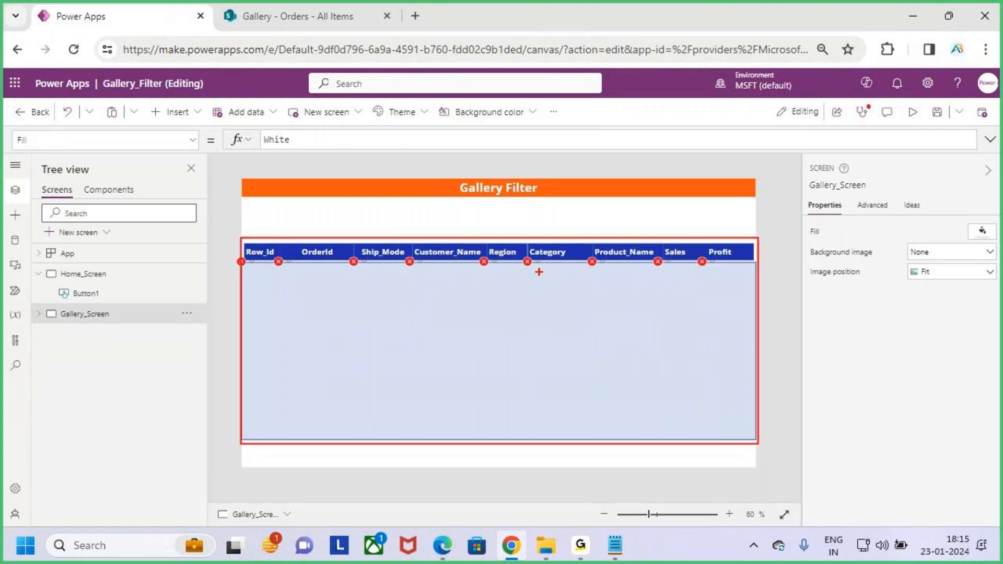
mouse_move(481, 201)
mouse_down()
mouse_move(501, 261)
mouse_move(521, 218)
mouse_up()
key(e)
Step: Preview the app from Home_Screen, outline the Gallery Search button in red, clear the outline, and navigate to the gallery screen
click(67, 273)
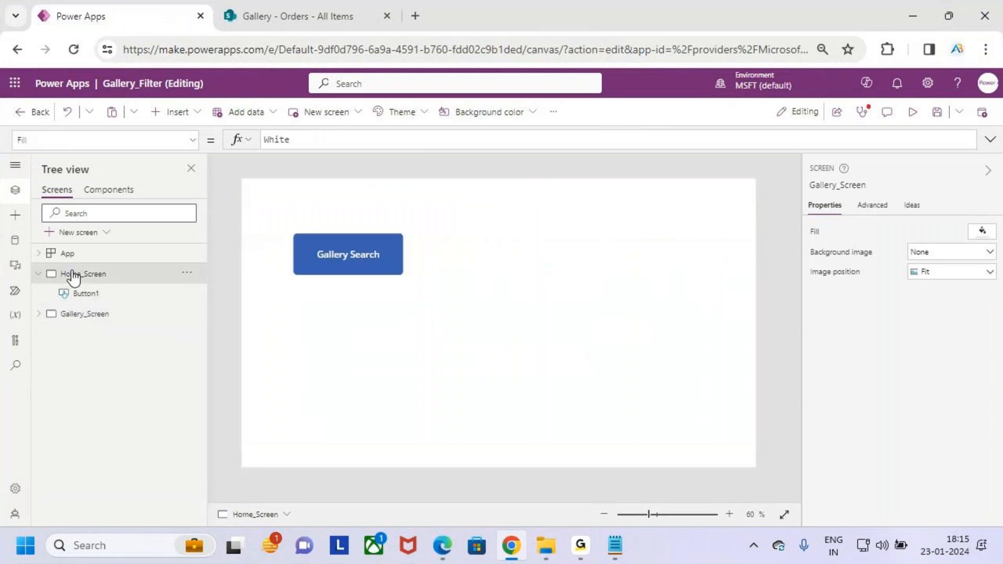
click(913, 112)
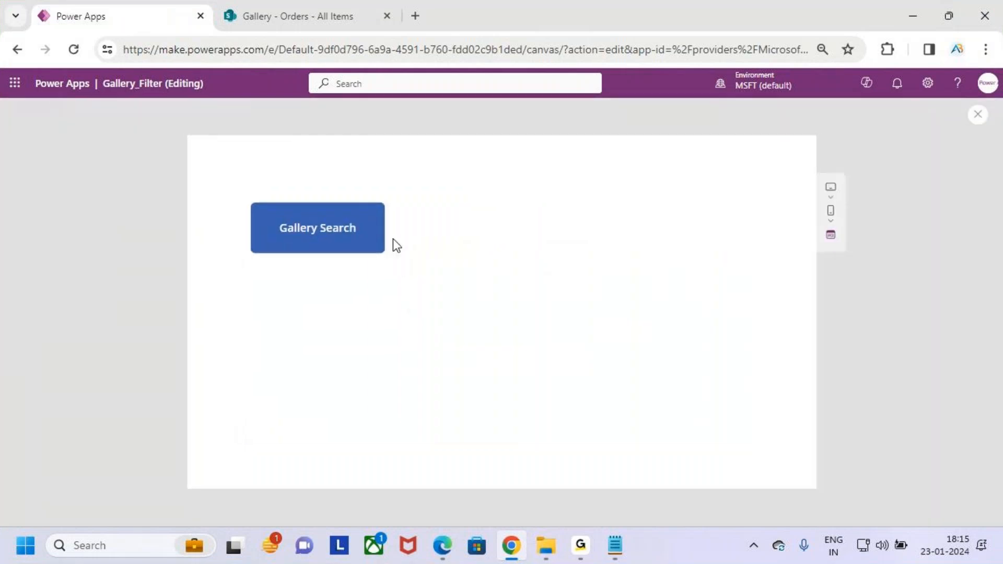
key(ctrl+2)
drag(249, 197, 391, 267)
key(e)
click(332, 228)
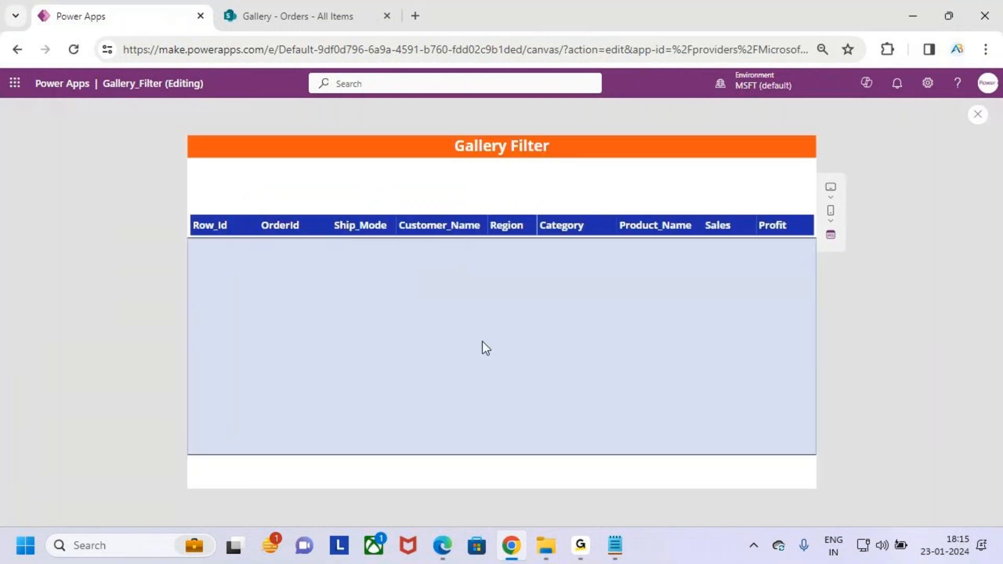
Step: Outline the Gallery Filter title, column headers, and data gallery in red, add an arrow above the headers, and clear the annotations
key(ctrl+2)
drag(445, 129, 576, 191)
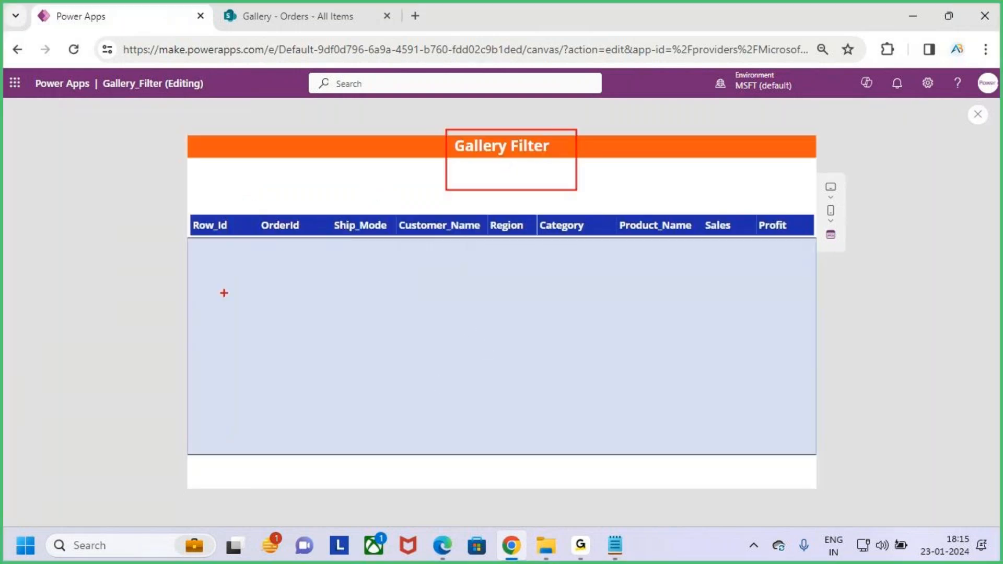
key(g)
drag(190, 215, 813, 236)
drag(730, 167, 730, 203)
mouse_move(716, 193)
mouse_down()
mouse_move(733, 203)
mouse_move(725, 213)
mouse_up()
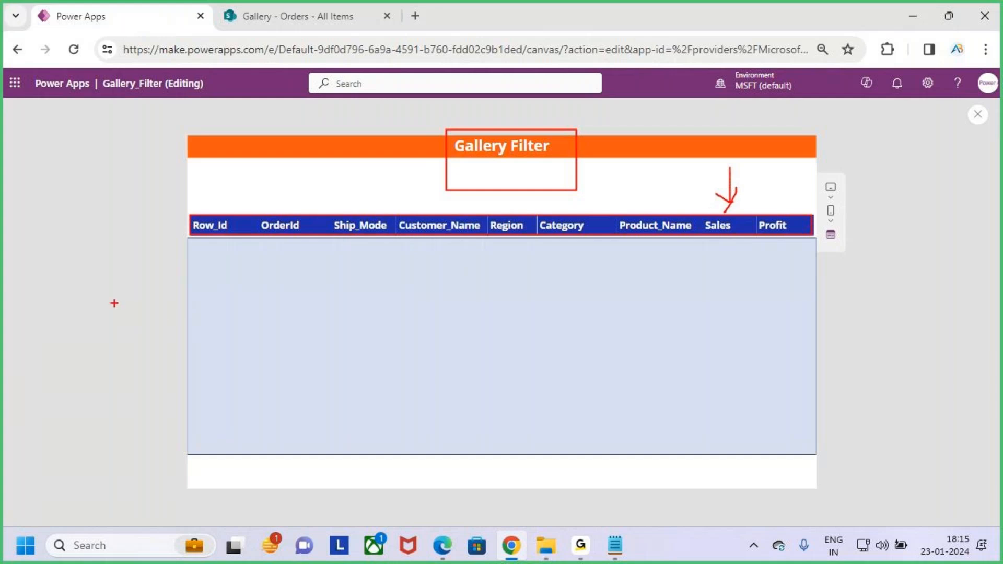
mouse_move(189, 238)
mouse_down()
mouse_move(745, 447)
mouse_move(822, 456)
mouse_up()
key(Escape)
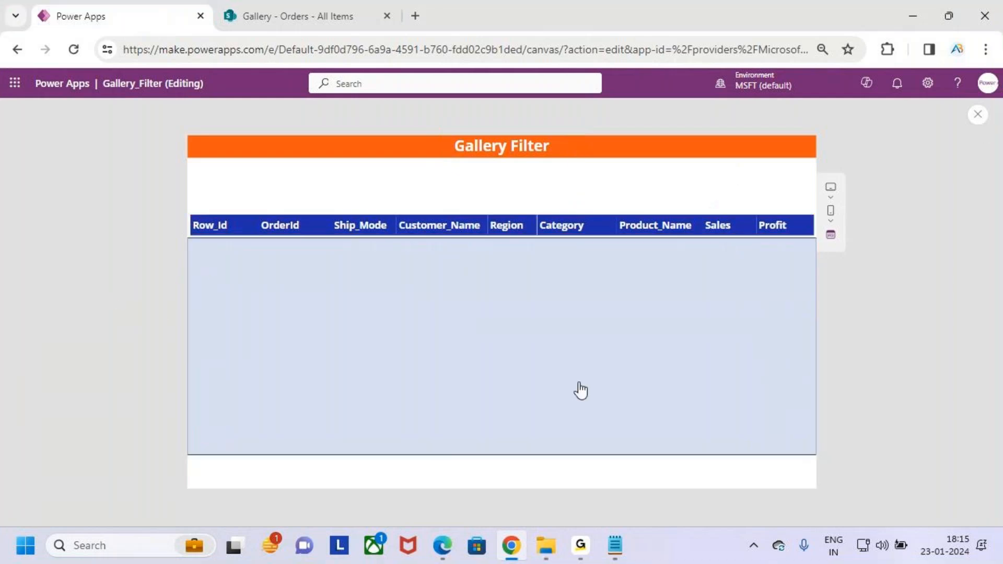
Step: Exit the preview, select the Gallery_Data gallery, and mark it briefly in red before clearing the annotation
key(Escape)
click(630, 362)
click(632, 362)
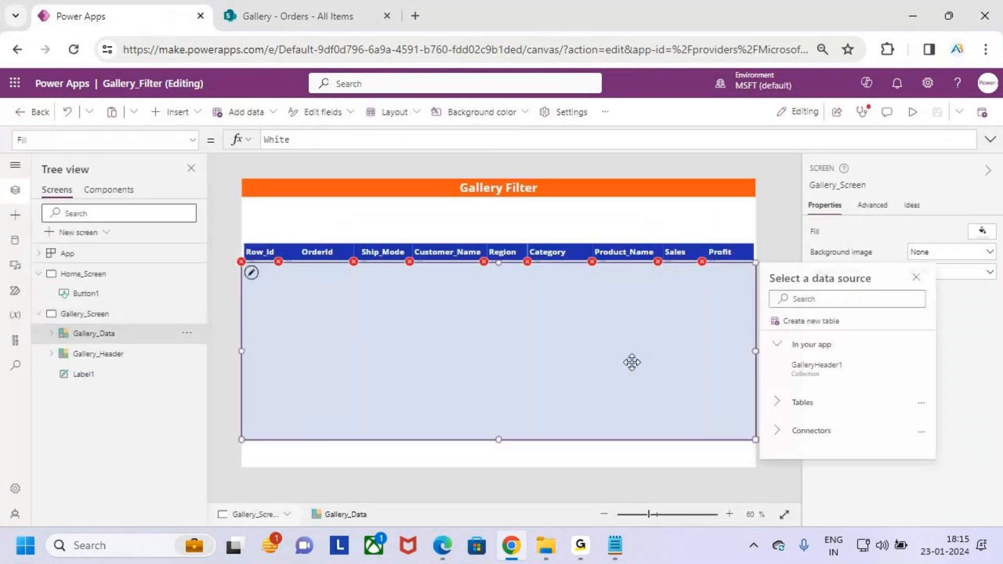
key(ctrl+2)
drag(278, 262, 468, 362)
key(Escape)
Step: Switch to the SharePoint Orders list, mark its title in red, and clear the annotation
click(303, 16)
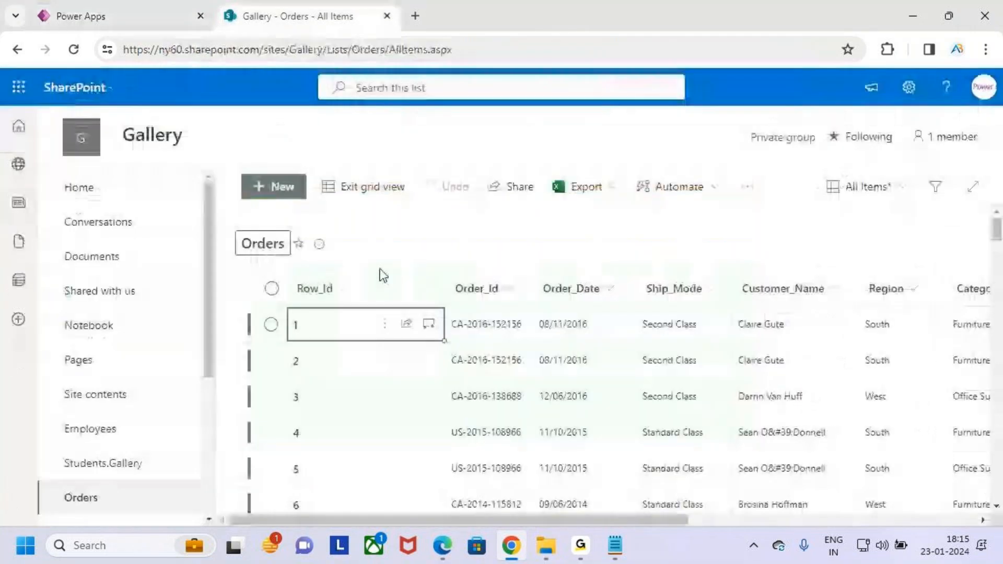
key(ctrl+2)
mouse_move(231, 223)
mouse_down()
mouse_move(339, 285)
mouse_move(443, 157)
mouse_up()
key(Escape)
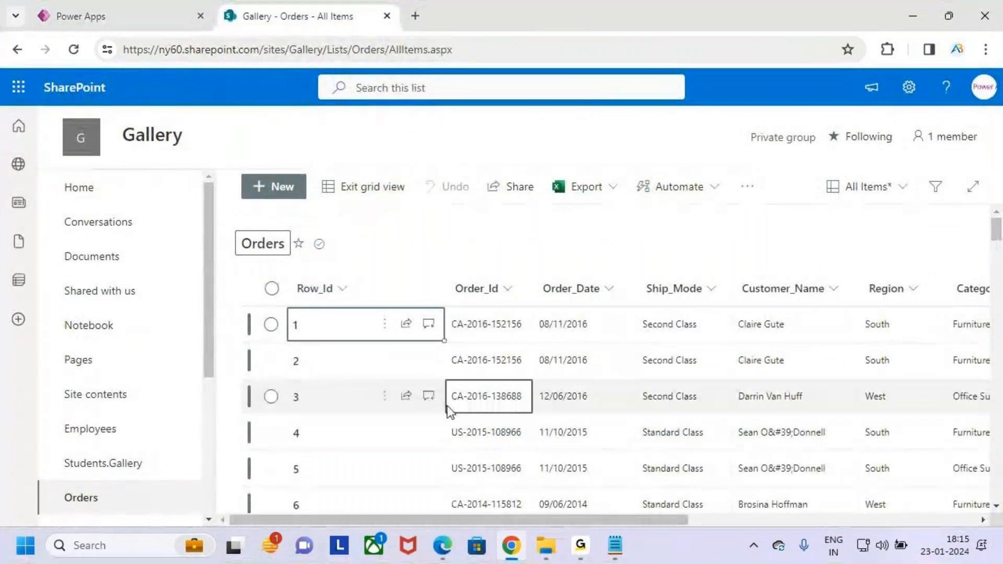
Step: Return to Power Apps, show the app's data sources, tick the Data icon in red, and clear the mark
click(100, 11)
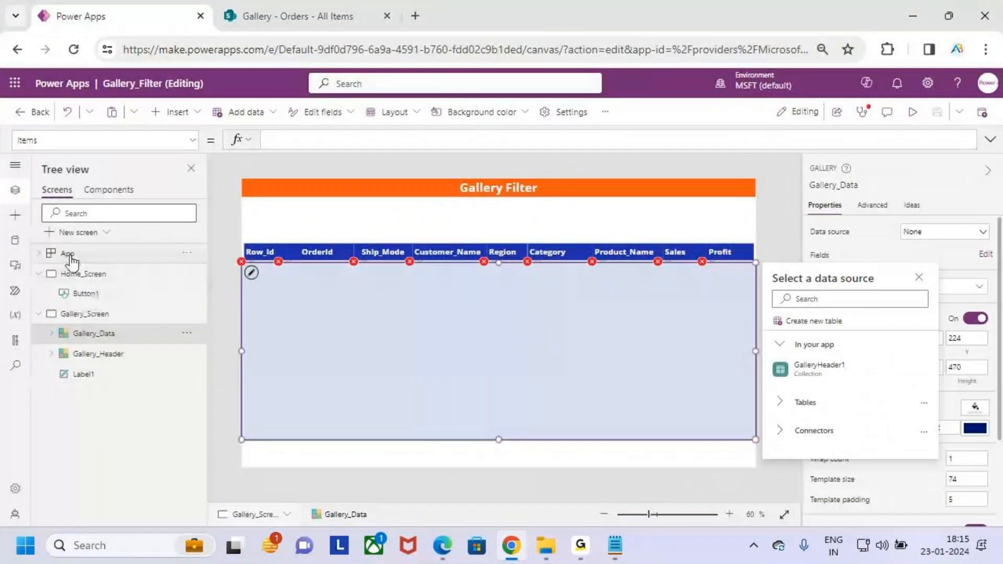
click(15, 240)
key(ctrl+2)
drag(13, 238, 68, 193)
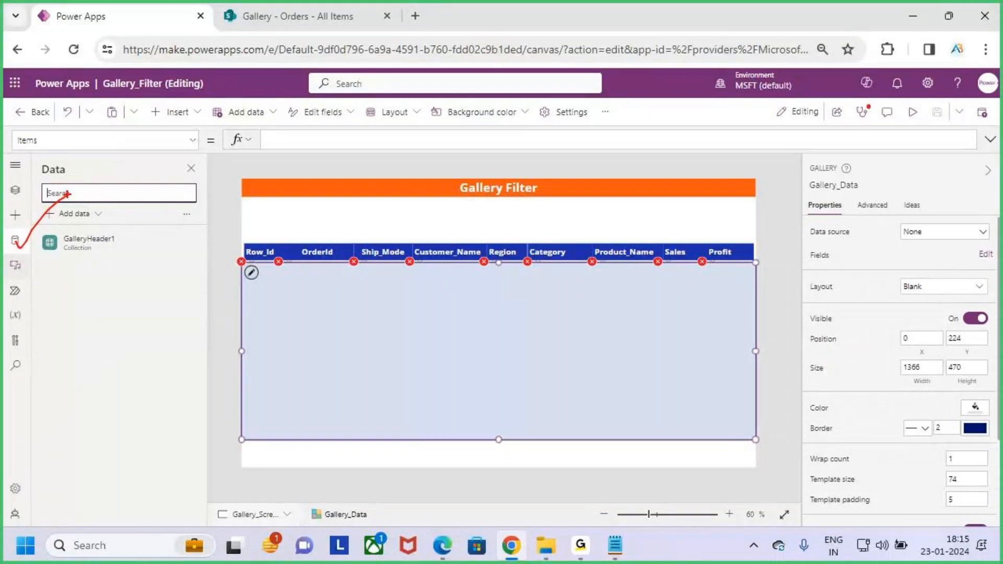
key(Escape)
Step: Add the Orders list from the Gallery SharePoint site as a data source, searching the connectors for "sharepoint"
click(94, 215)
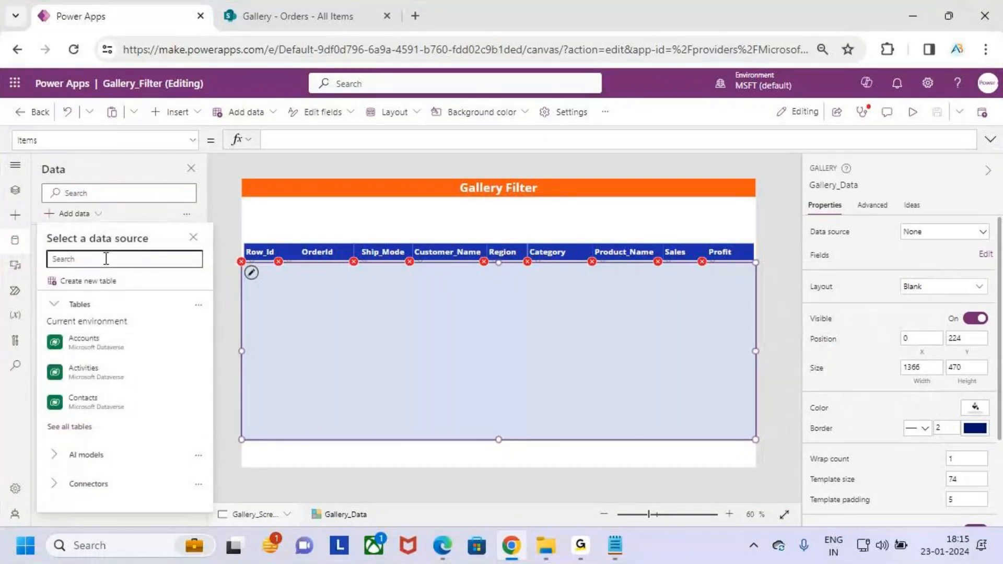
text(share)
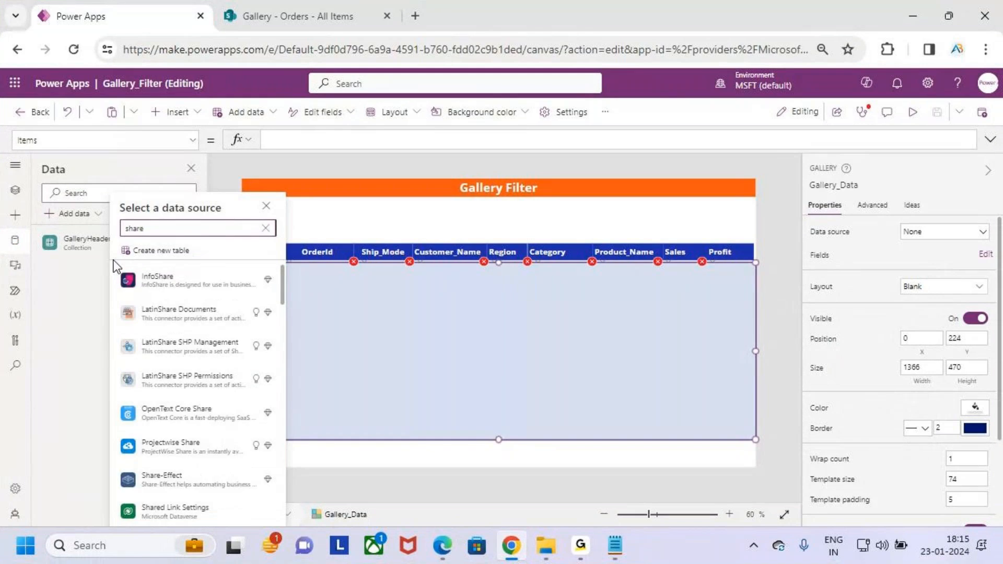
text(point)
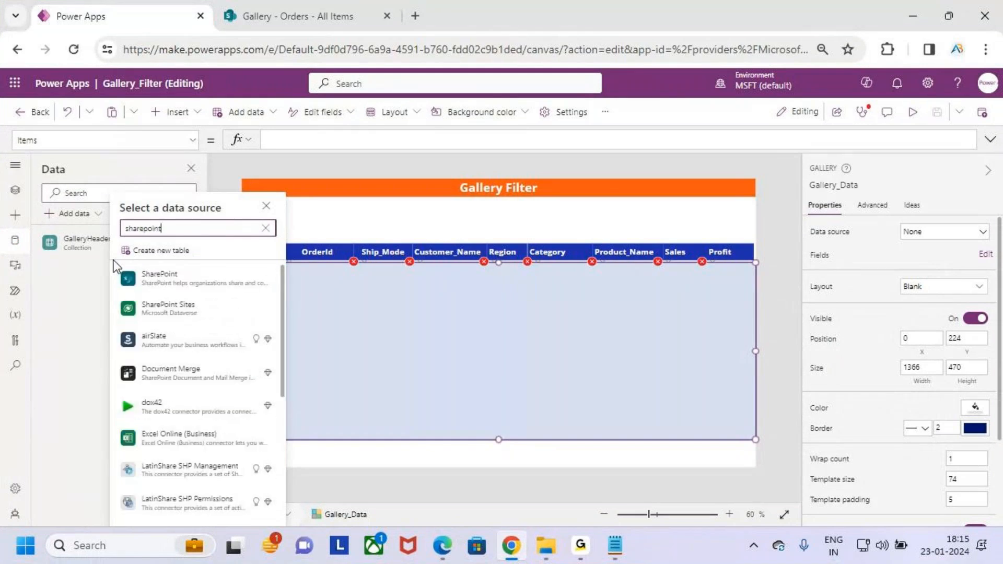
click(190, 283)
click(233, 275)
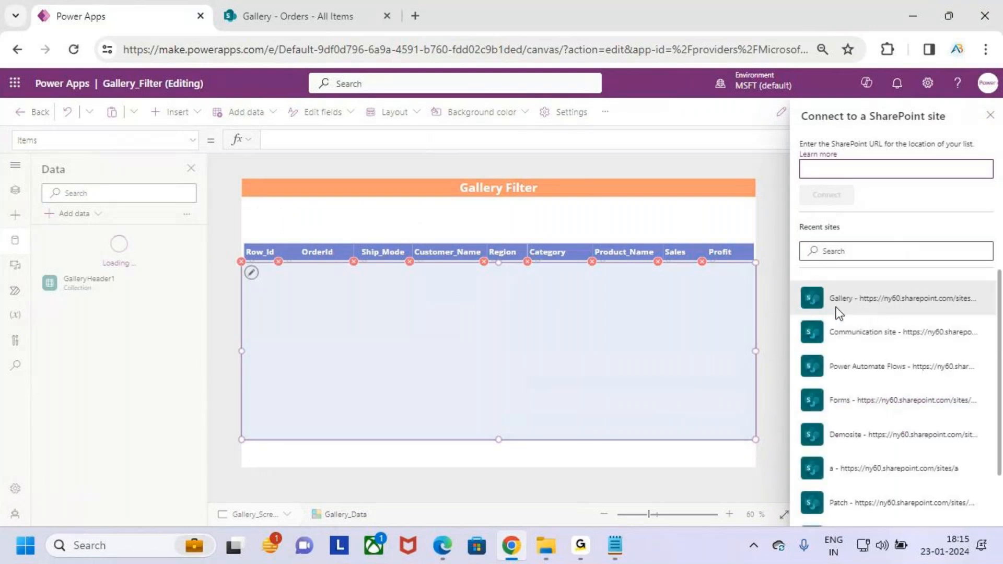
click(855, 301)
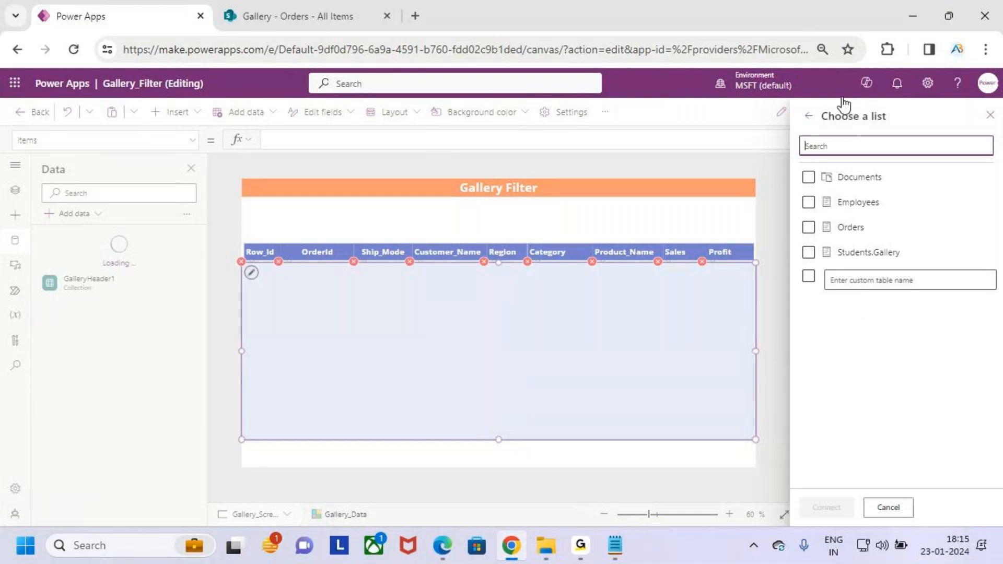
click(841, 227)
click(832, 505)
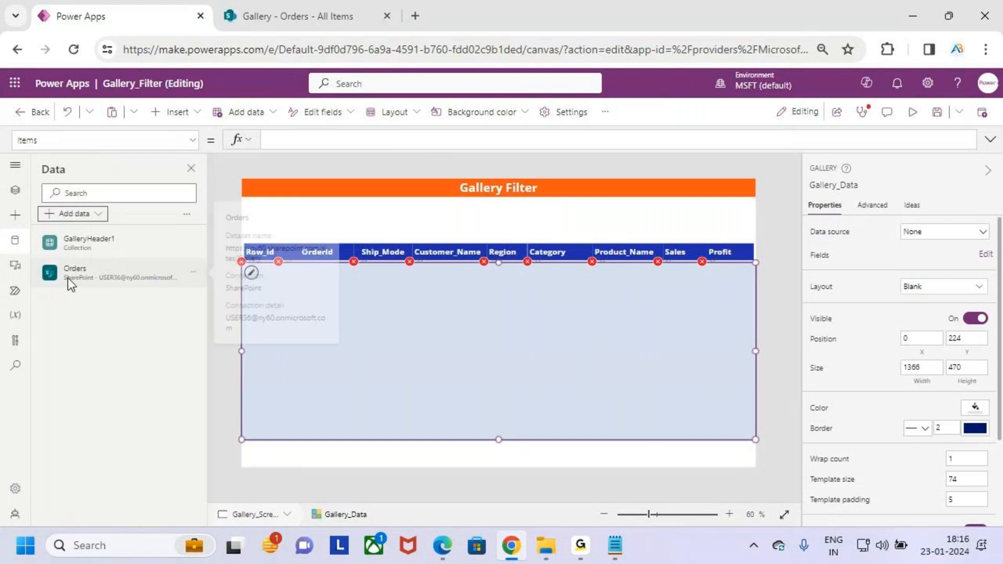
Step: Set the data source of Gallery_Data to Orders, outline the gallery in red, and select the screen
click(15, 189)
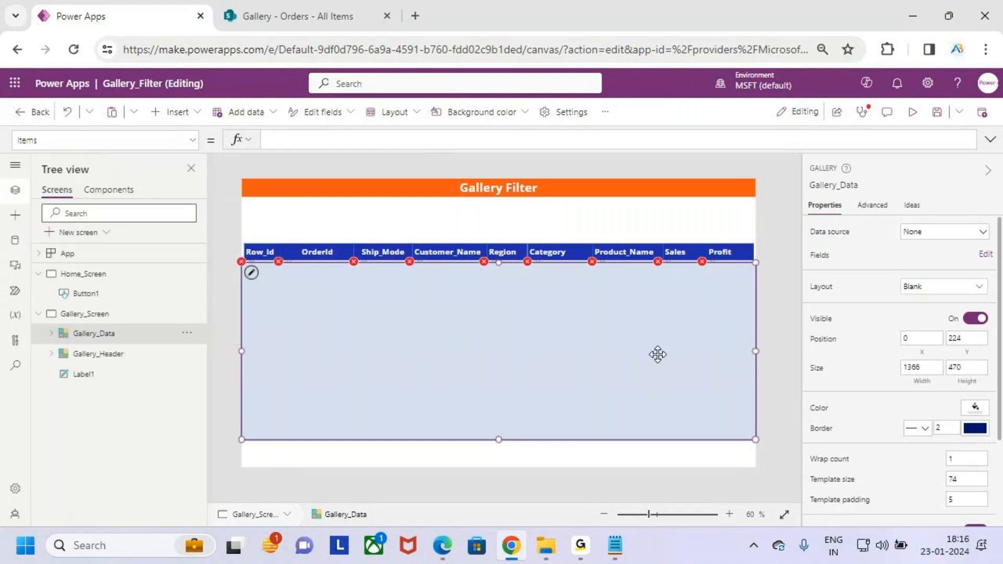
drag(798, 221, 851, 244)
drag(903, 222, 963, 241)
click(974, 232)
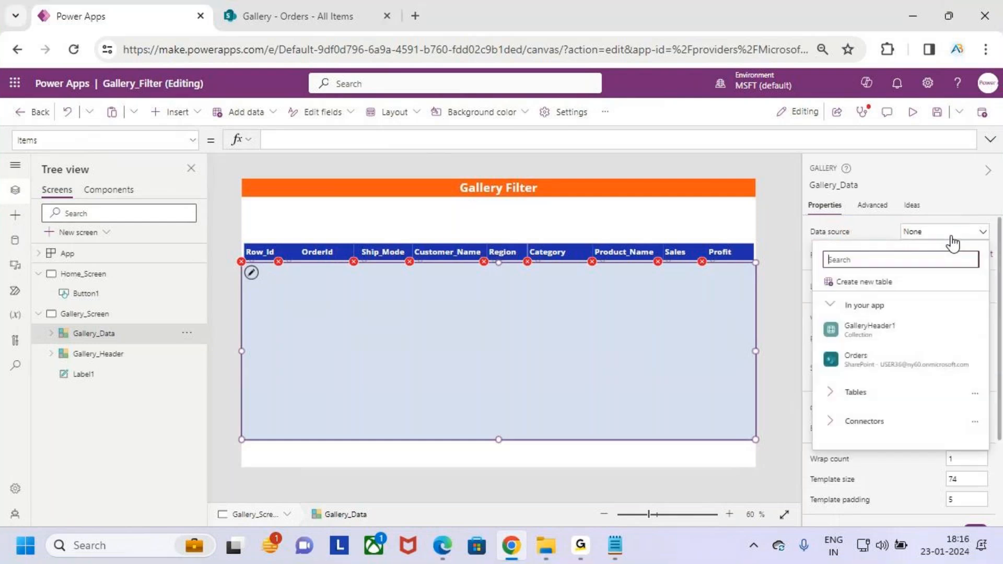
click(914, 364)
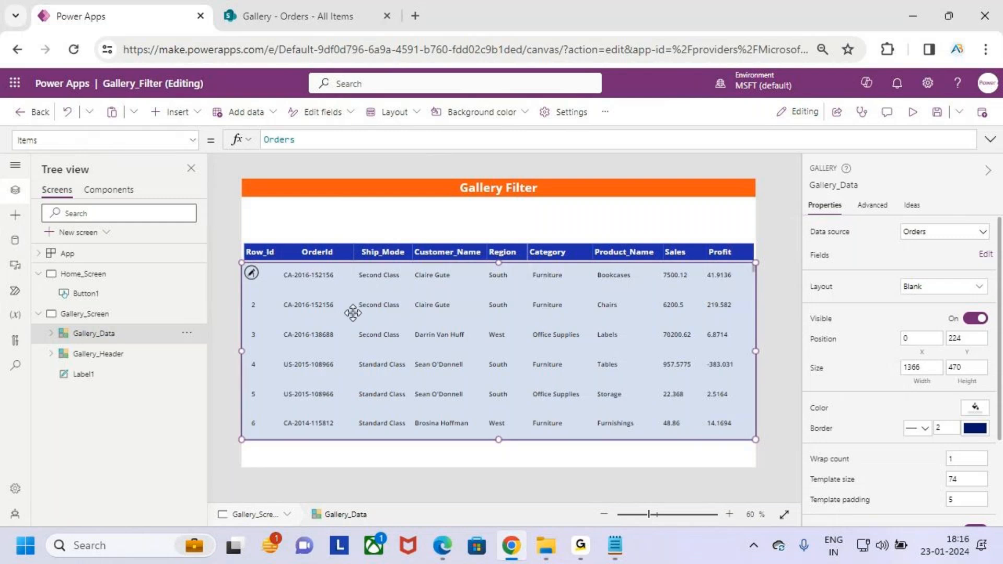
drag(243, 257, 752, 436)
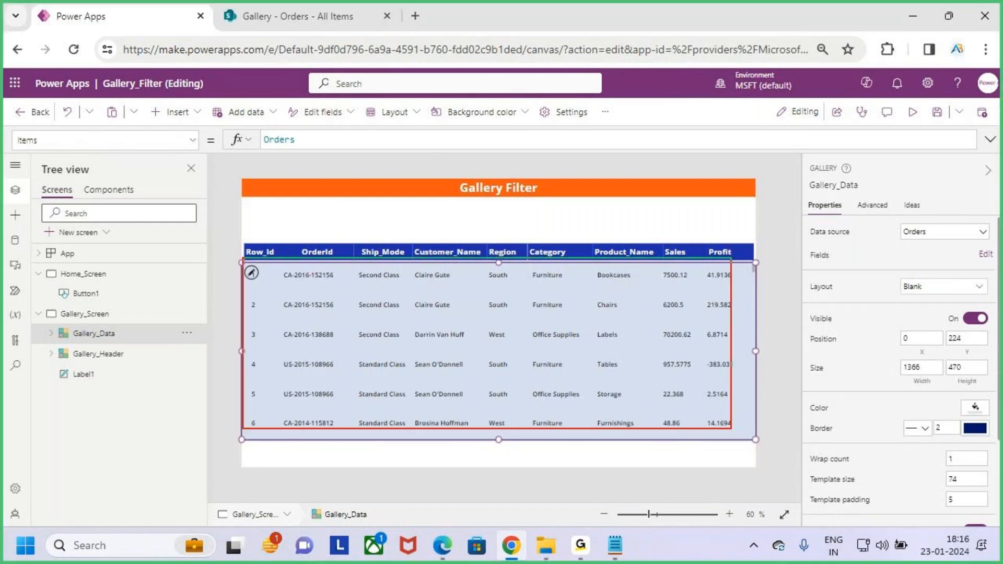
click(438, 207)
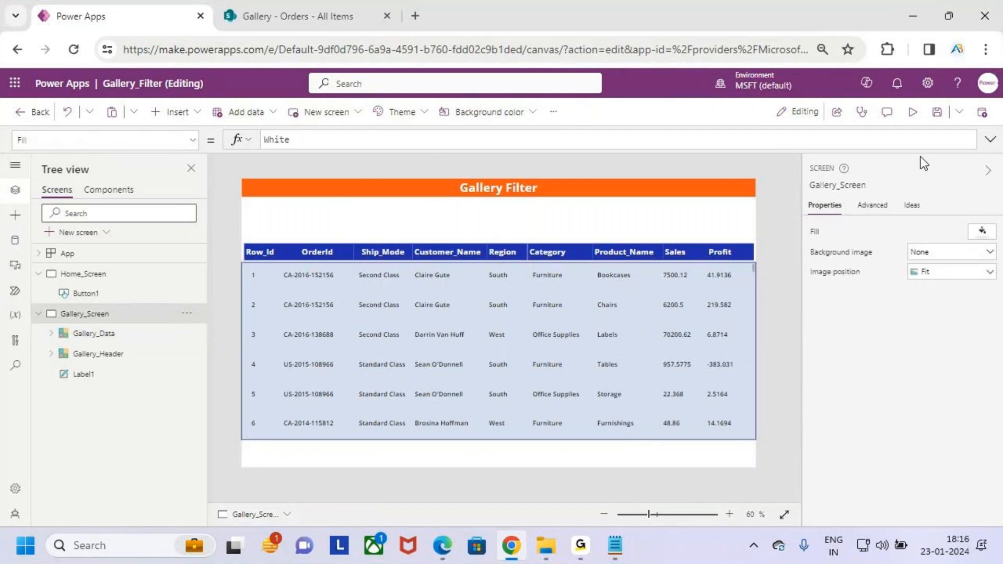
Step: Save the app, preview the gallery rows alongside the SharePoint Orders list, then exit the preview and dismiss the testing tip
click(936, 112)
click(915, 112)
scroll(447, 385, down, 15)
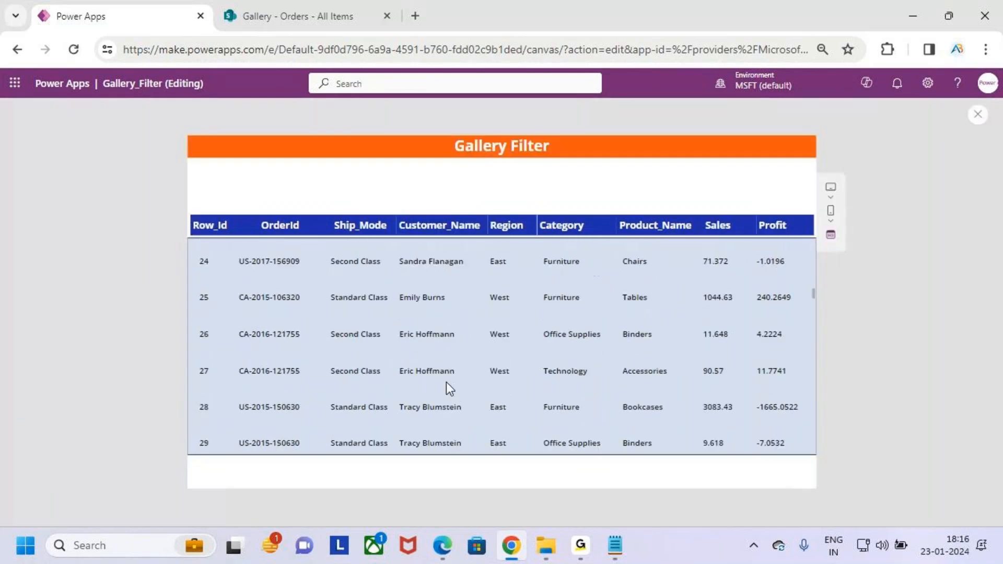
key(ctrl+Tab)
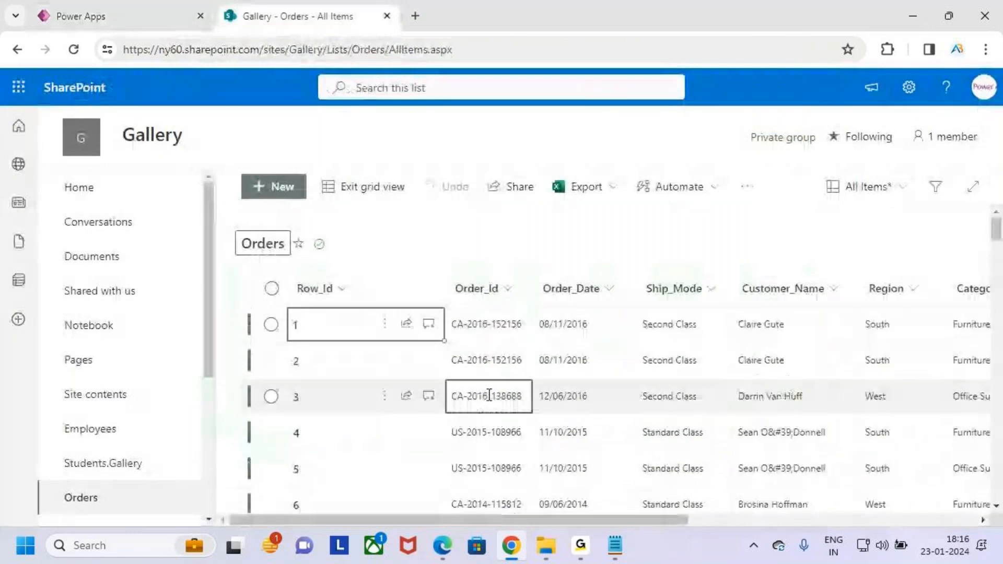
key(ctrl+Tab)
scroll(477, 381, down, 10)
scroll(504, 353, up, 20)
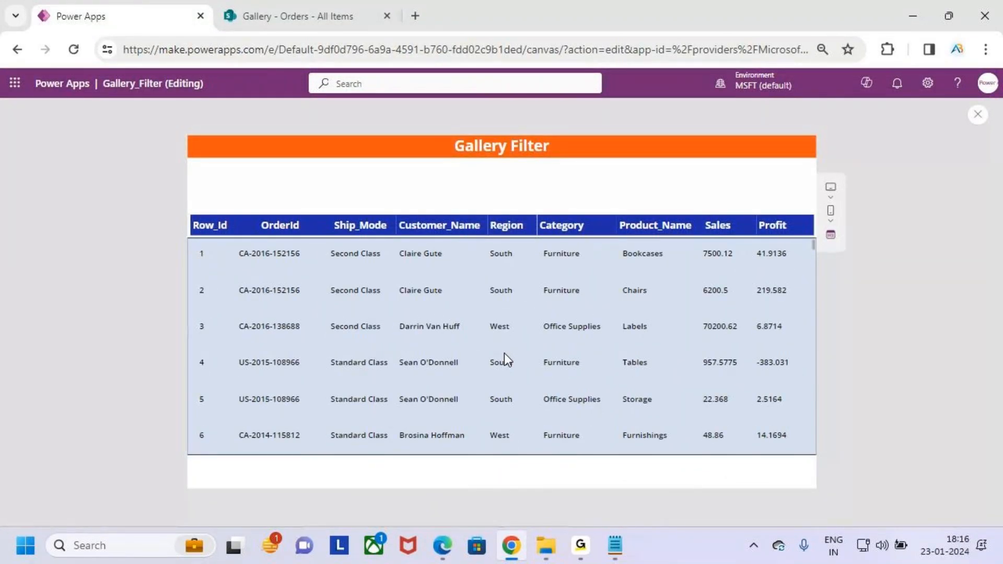
click(978, 114)
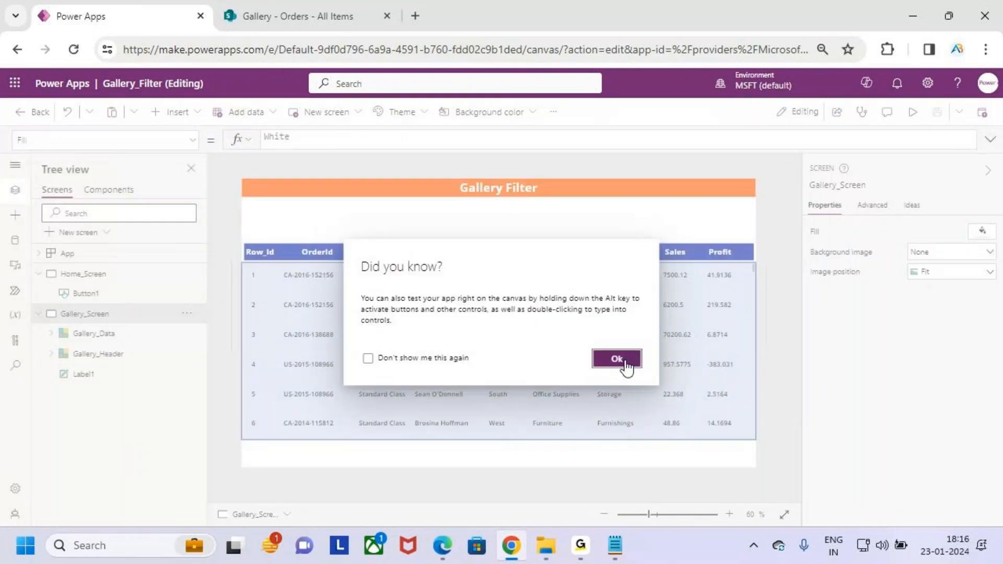
click(631, 366)
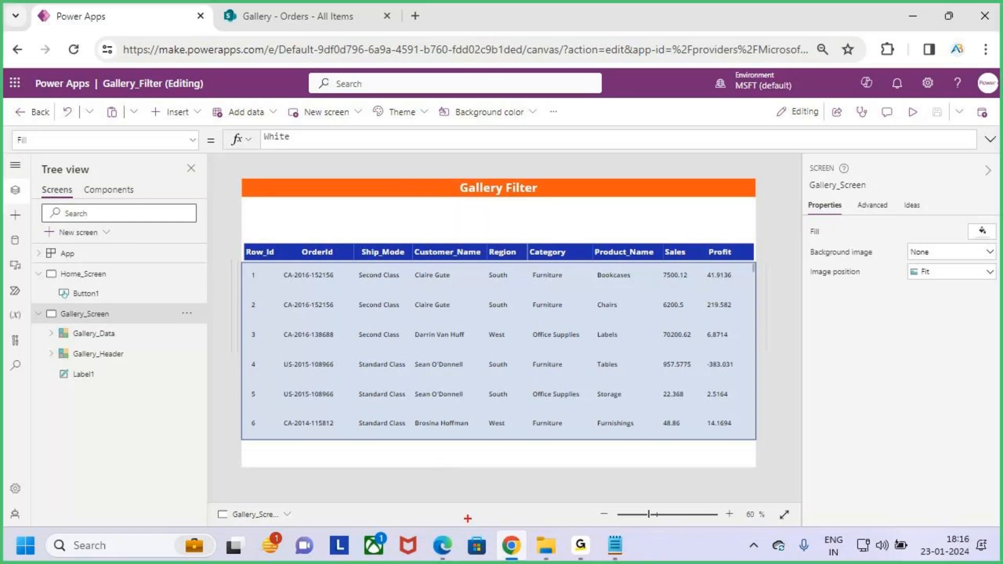
Step: Box the blank area below the gallery in red, add arrows and strokes over the table, and clear the marks
drag(437, 442, 552, 467)
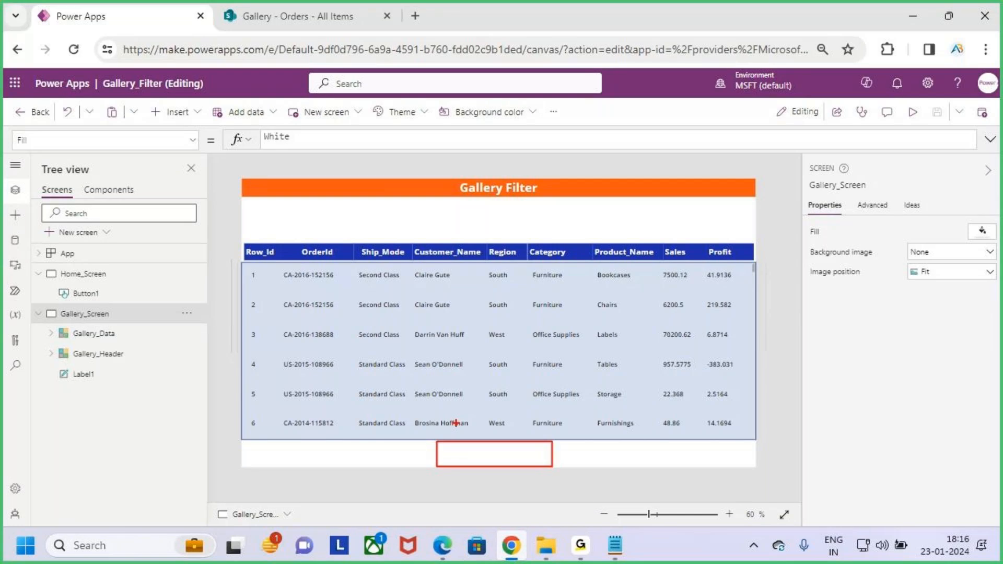
mouse_move(465, 415)
mouse_down()
mouse_move(470, 436)
mouse_move(481, 435)
mouse_up()
drag(494, 222, 502, 287)
mouse_move(510, 274)
mouse_down()
mouse_move(483, 307)
mouse_move(524, 306)
mouse_move(478, 325)
mouse_up()
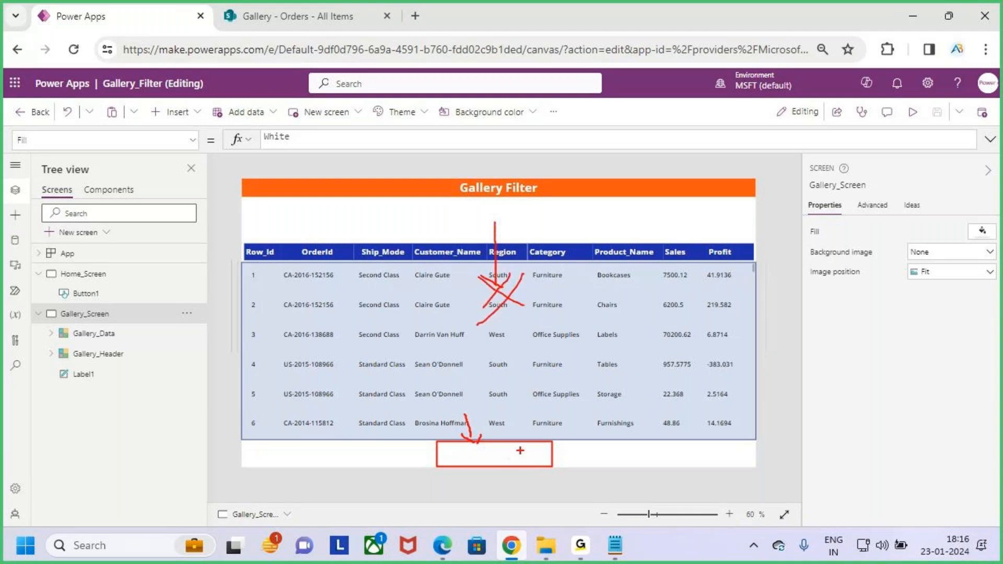
drag(530, 451, 577, 426)
key(Escape)
Step: Insert a text label and place it centrally below the gallery at X 531, Y 711, sized 241 by 40
click(177, 112)
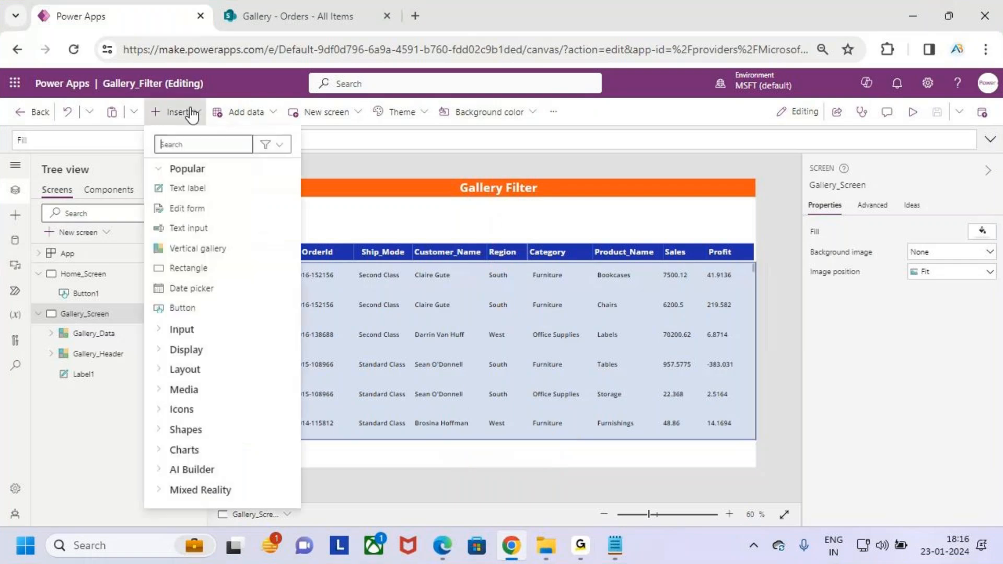
click(214, 184)
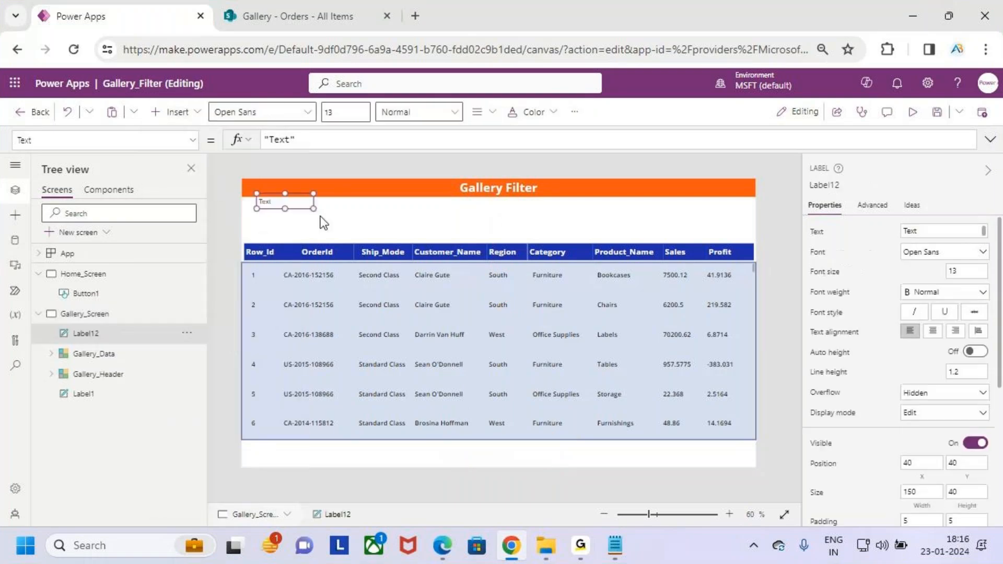
drag(293, 201, 532, 461)
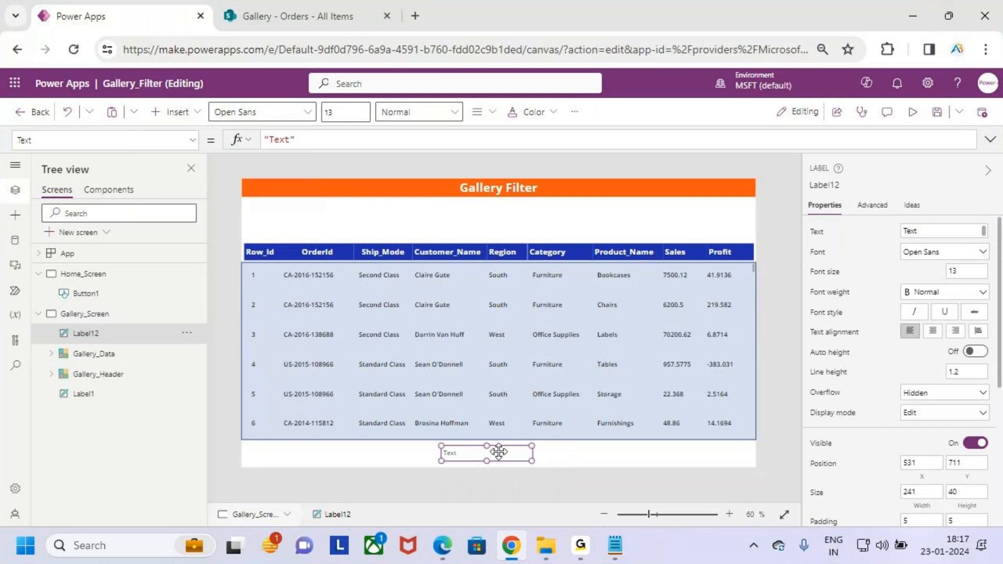
Step: Set the new label's font size to 18 and its font weight to Bold
click(365, 121)
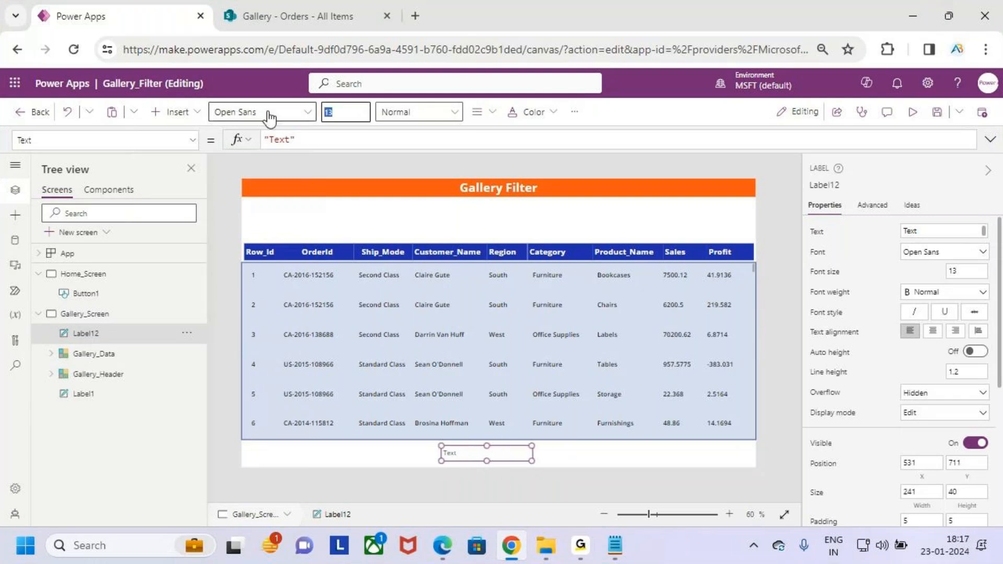
text(18)
key(Return)
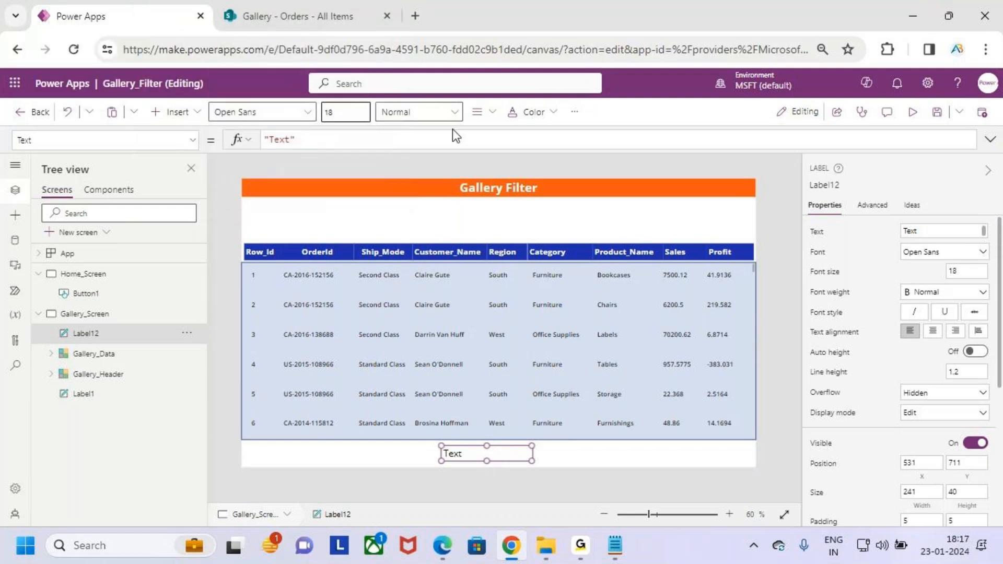
click(432, 112)
click(431, 133)
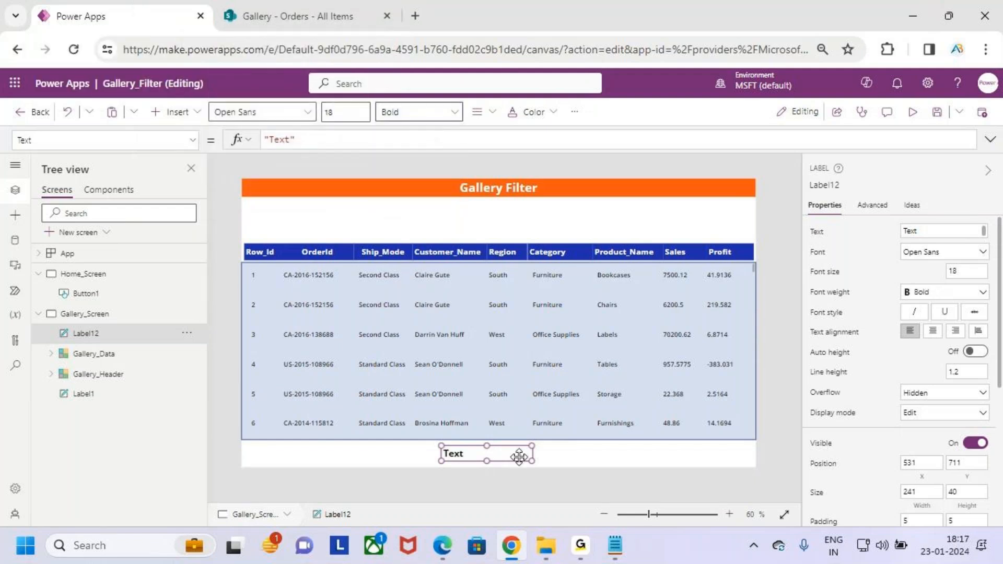
Step: Replace the label's default text with the start of a CountRows formula and look through the suggested sources
click(283, 140)
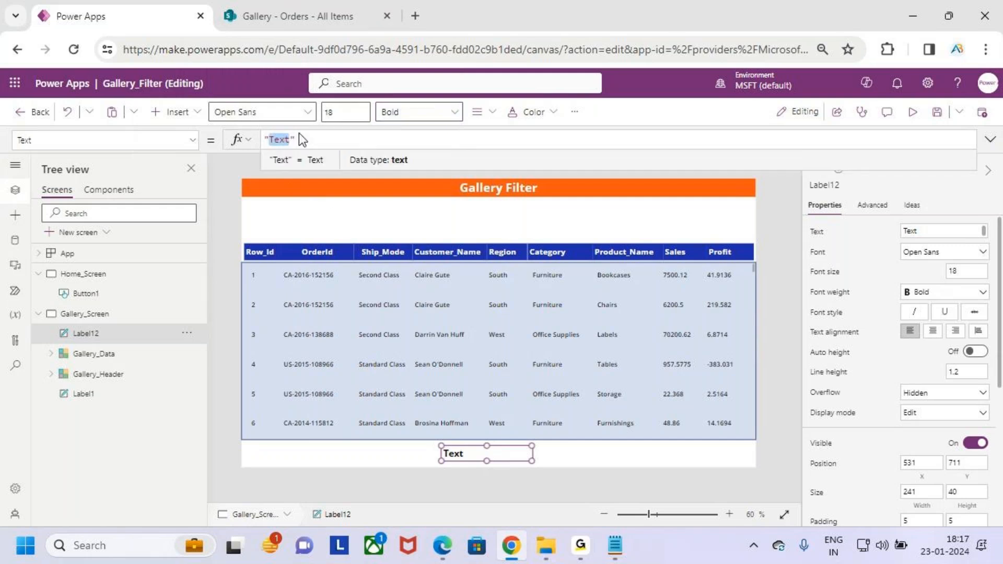
key(ctrl+a)
text(Countr)
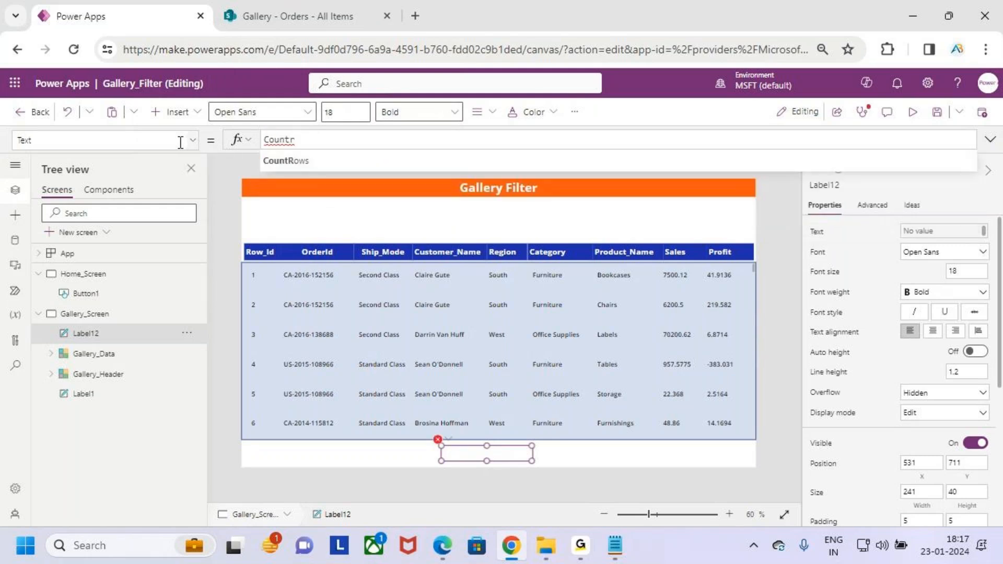
key(Tab)
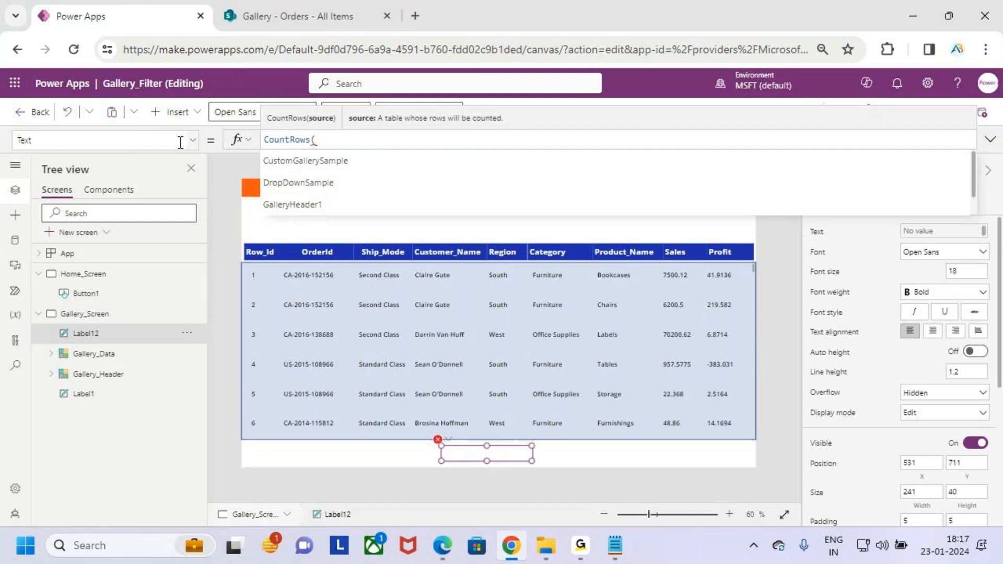
key(Down)
key(Down)
key(Down)
key(Down)
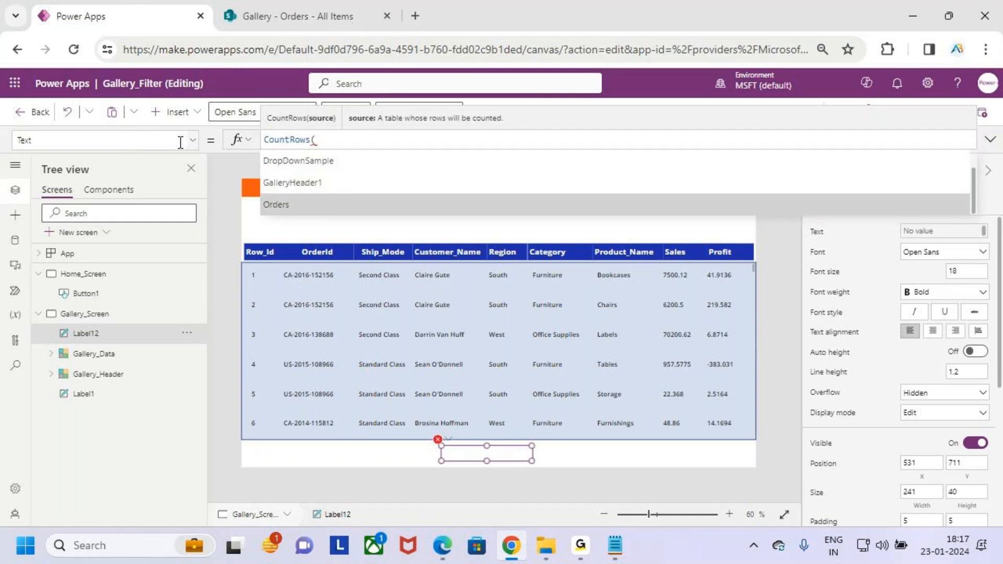
key(Up)
key(Up)
key(Up)
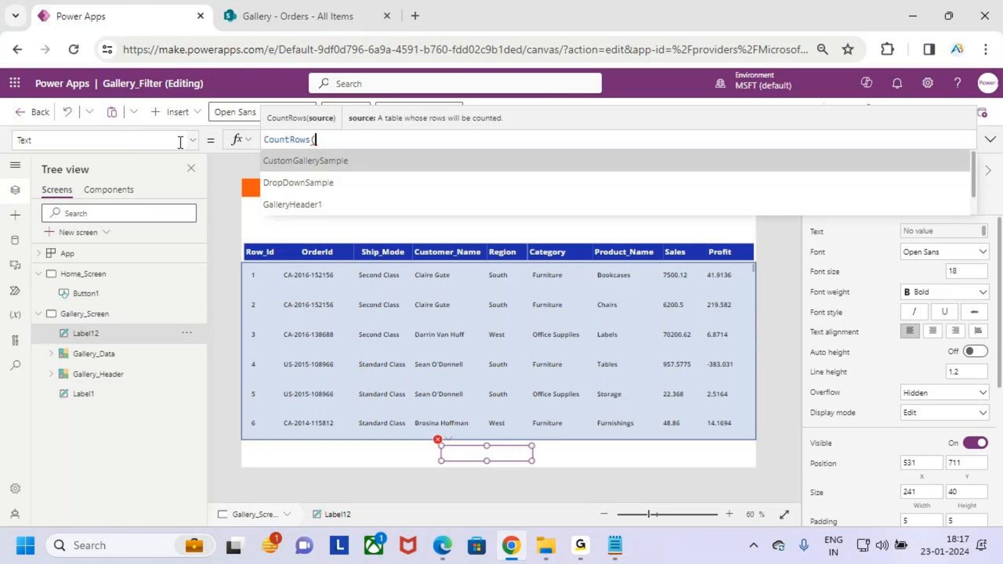
Step: Check the gallery's name and Items formula, and complete the label's text formula as CountRows(Gallery_Data.AllItems)
click(990, 139)
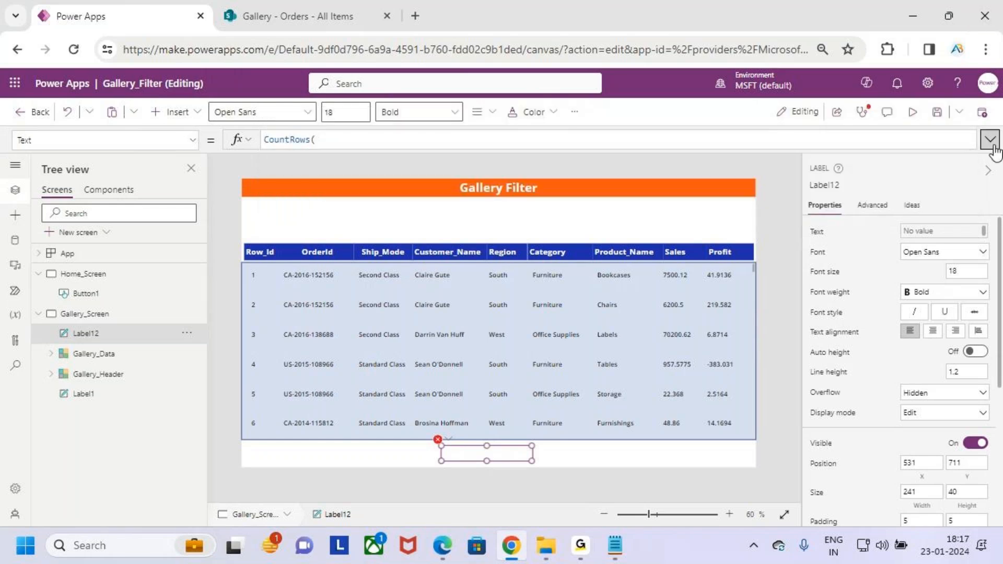
click(37, 355)
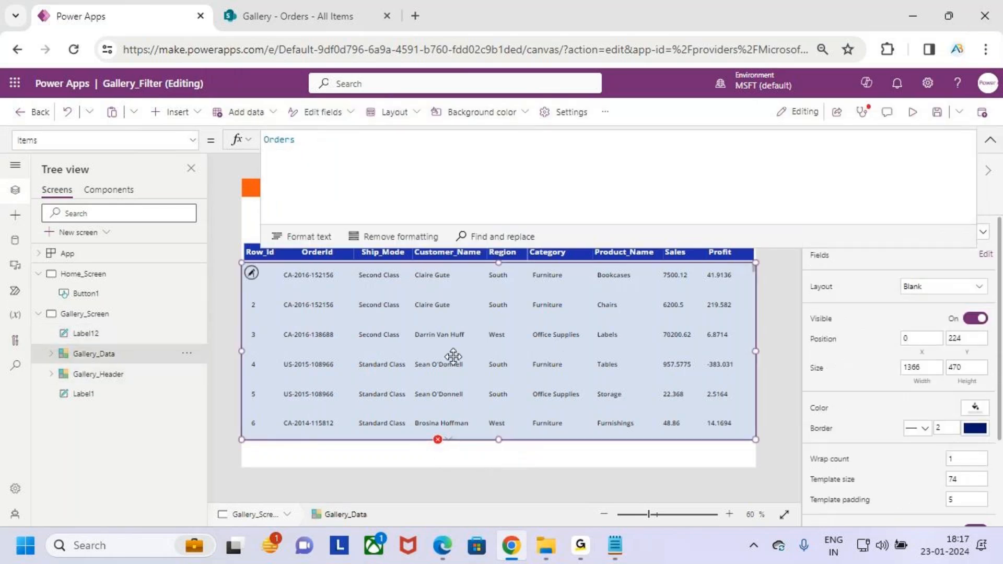
click(450, 449)
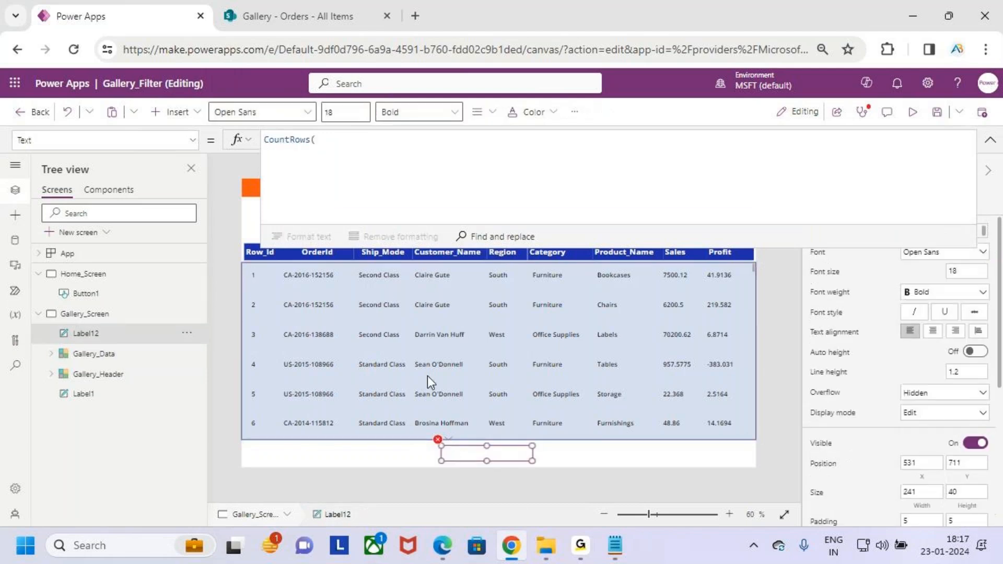
click(348, 141)
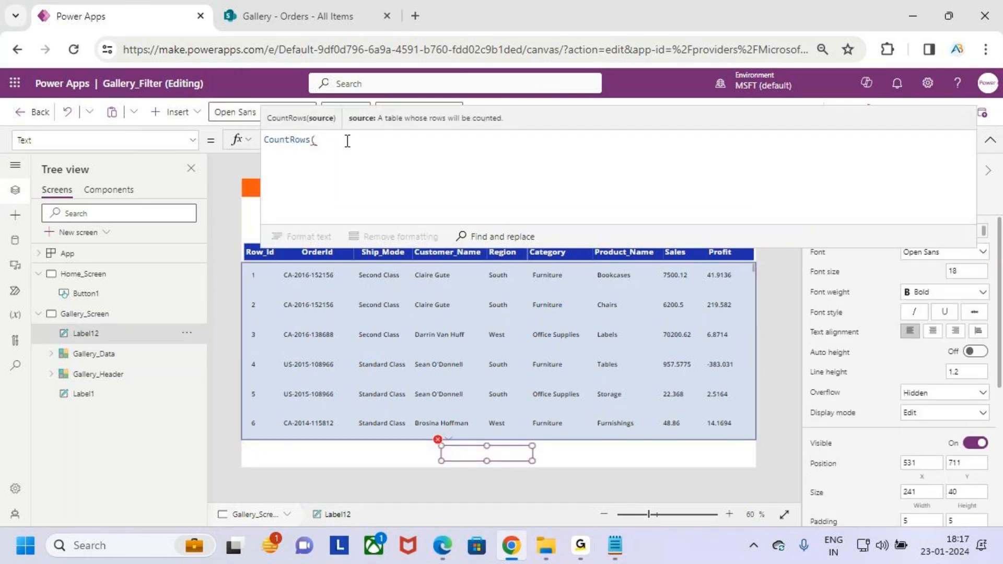
text(Gall)
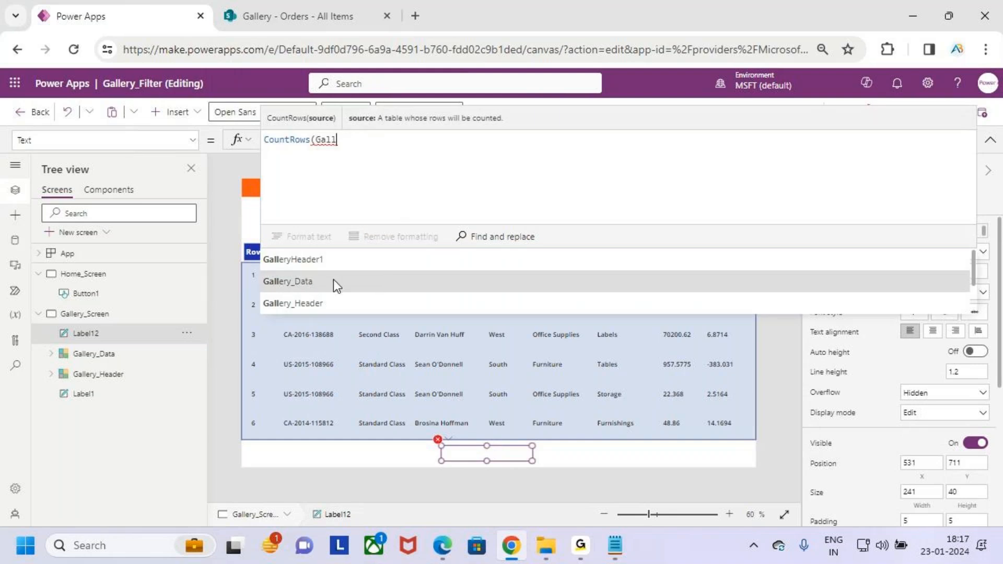
click(333, 280)
text(.all)
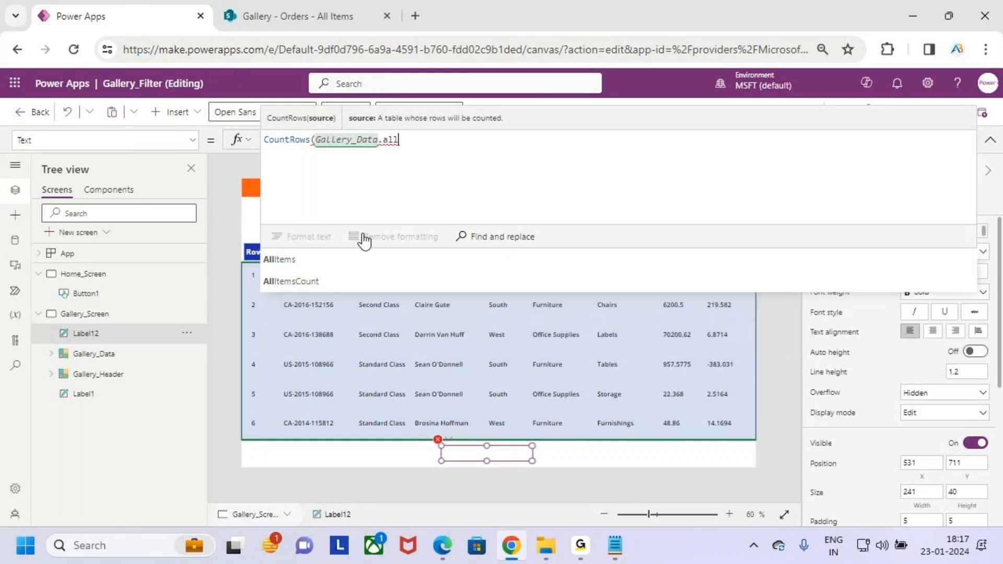
click(293, 267)
text())
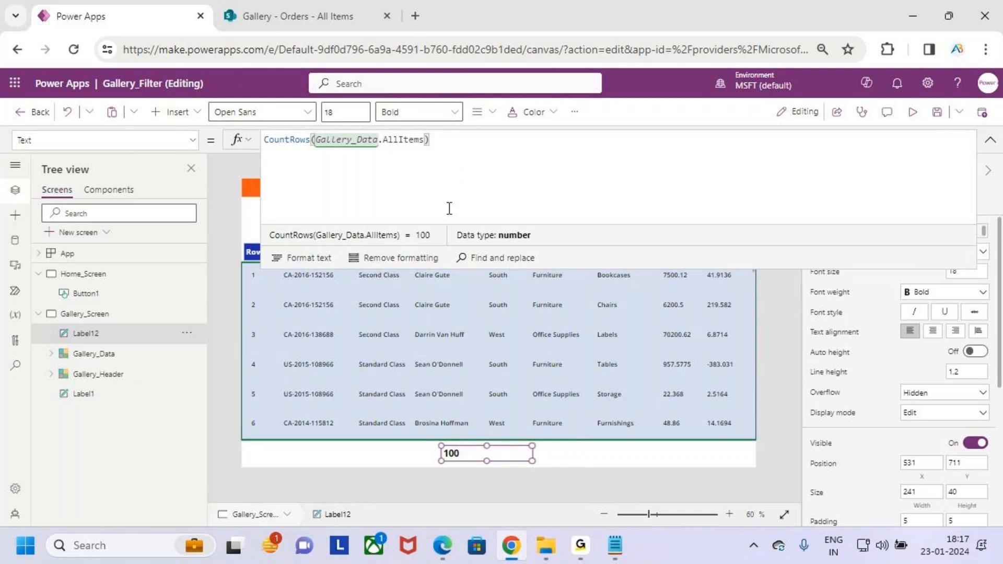
click(990, 139)
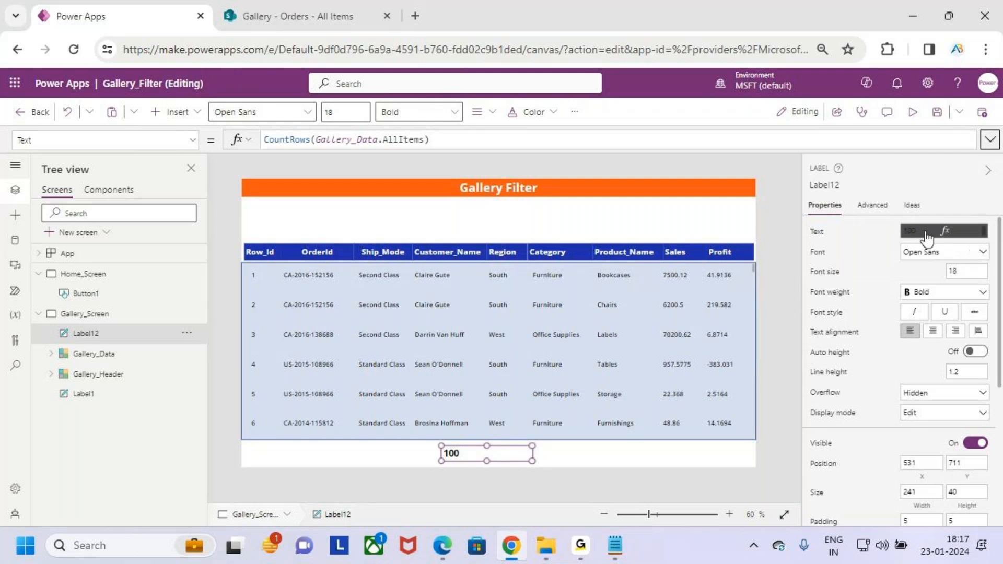
Step: Give the row-count label an orange background and white text
click(574, 112)
click(614, 139)
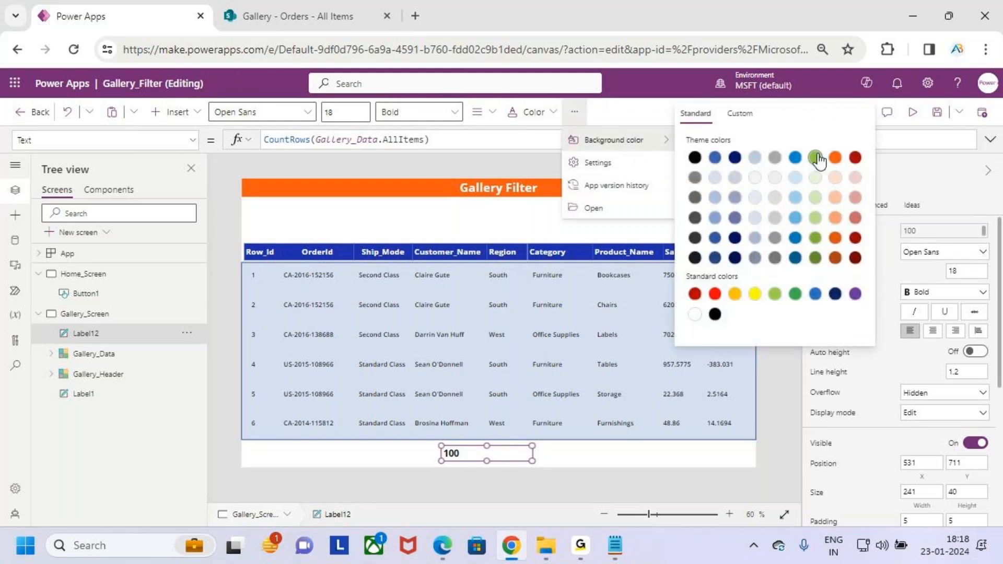
click(835, 157)
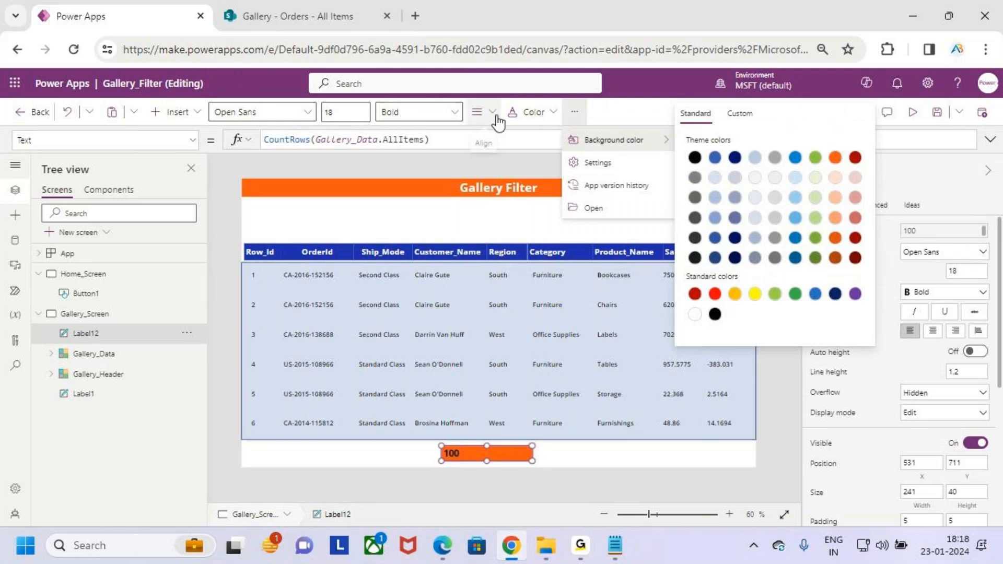
click(531, 112)
click(520, 336)
Step: Set the row-count label's font size to 24 and increase its height to 46
click(325, 112)
text(24)
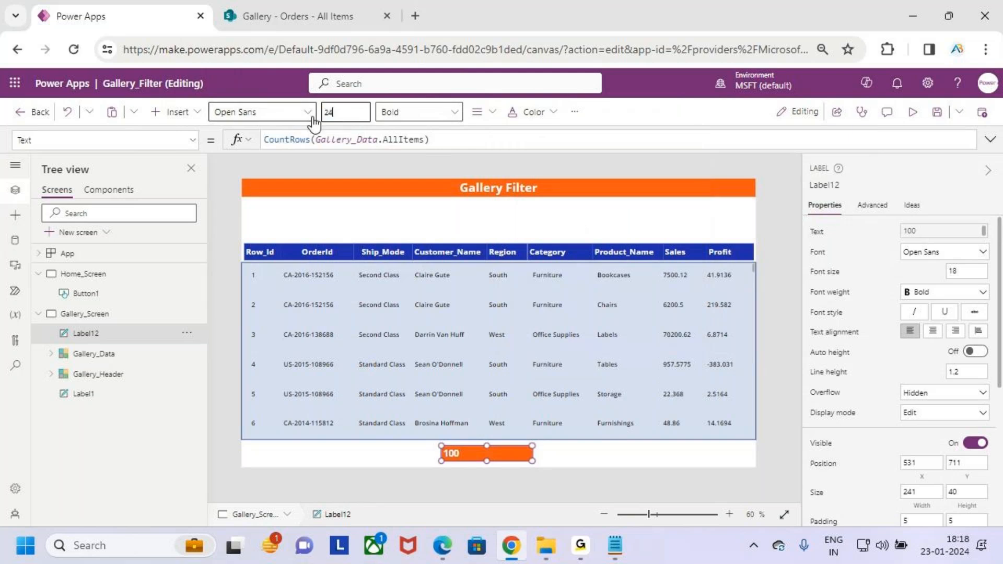
scroll(517, 434, up, 2)
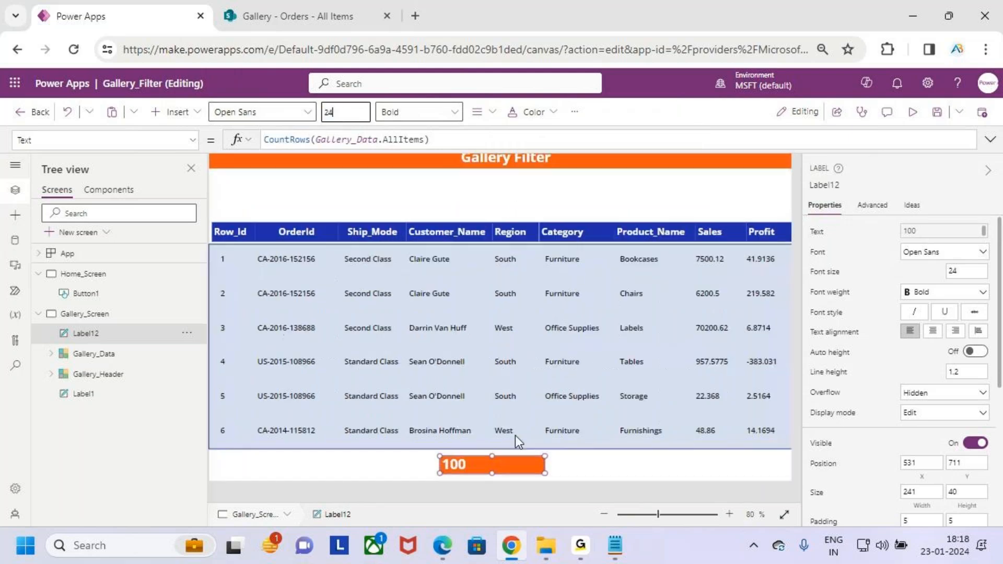
scroll(515, 435, up, 1)
drag(500, 484, 503, 487)
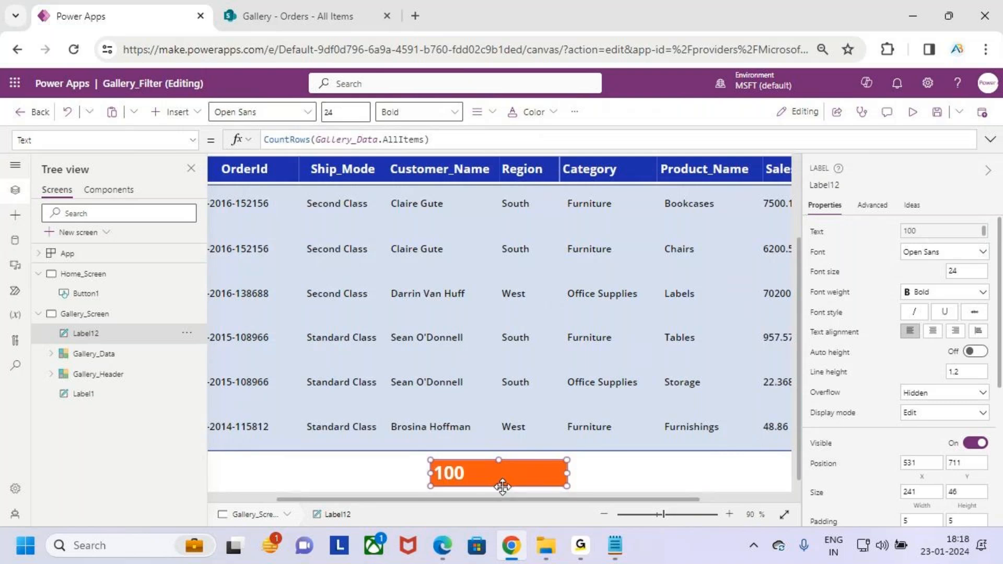
scroll(573, 409, down, 3)
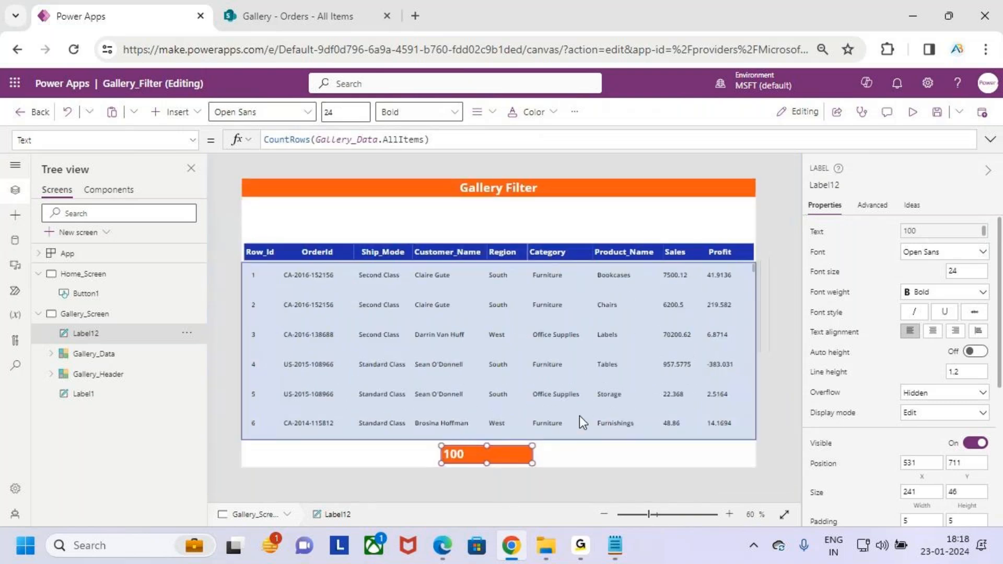
Step: Draw a red arrow pointing at the row-count label and clear it
key(ctrl+2)
drag(433, 454, 393, 462)
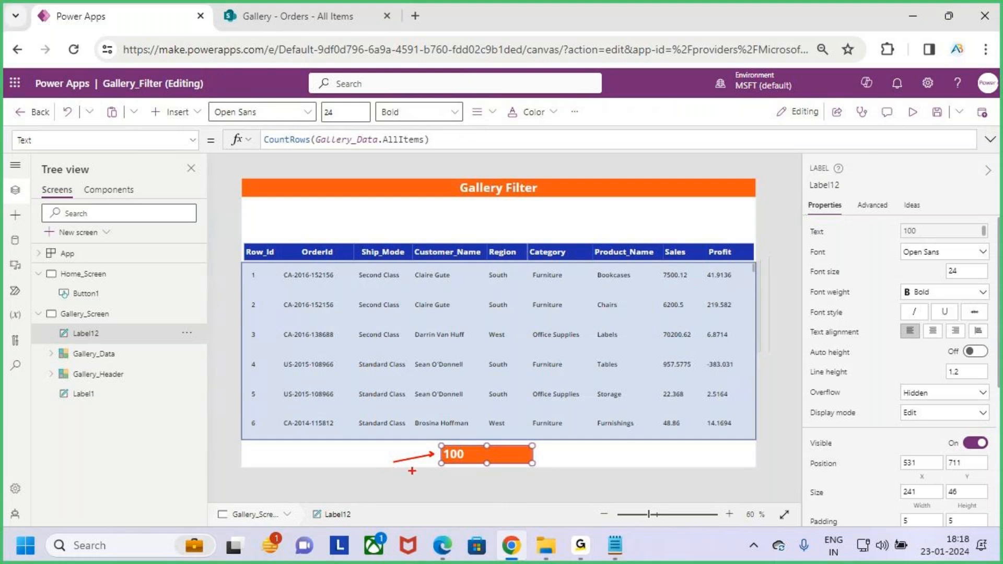
key(Escape)
Step: Prefix the label's formula with text so it reads "Count Rows " & CountRows(Gallery_Data.AllItems)
drag(441, 141, 212, 130)
key(Left)
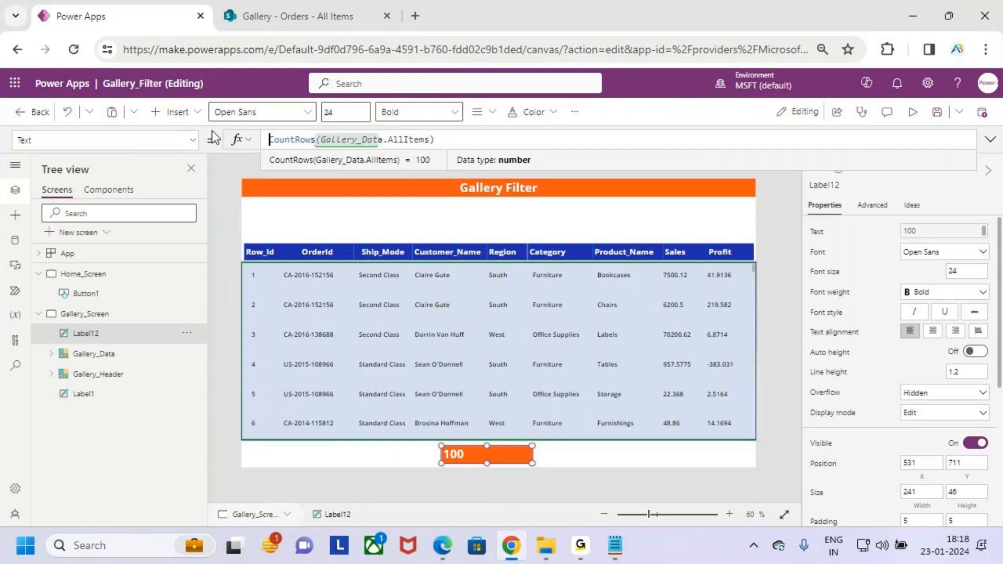
text("")
key(Left)
text(Count)
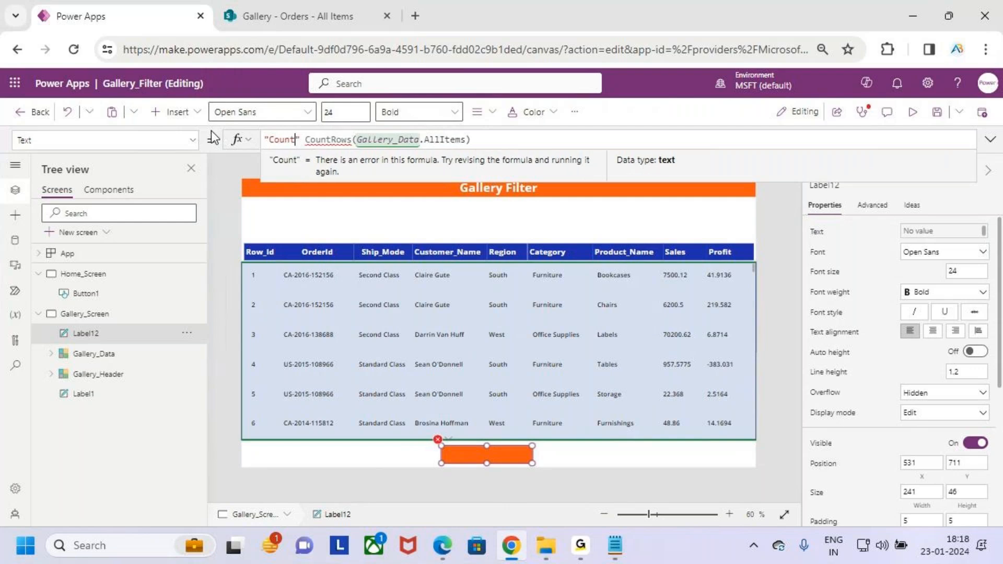
text( Ro)
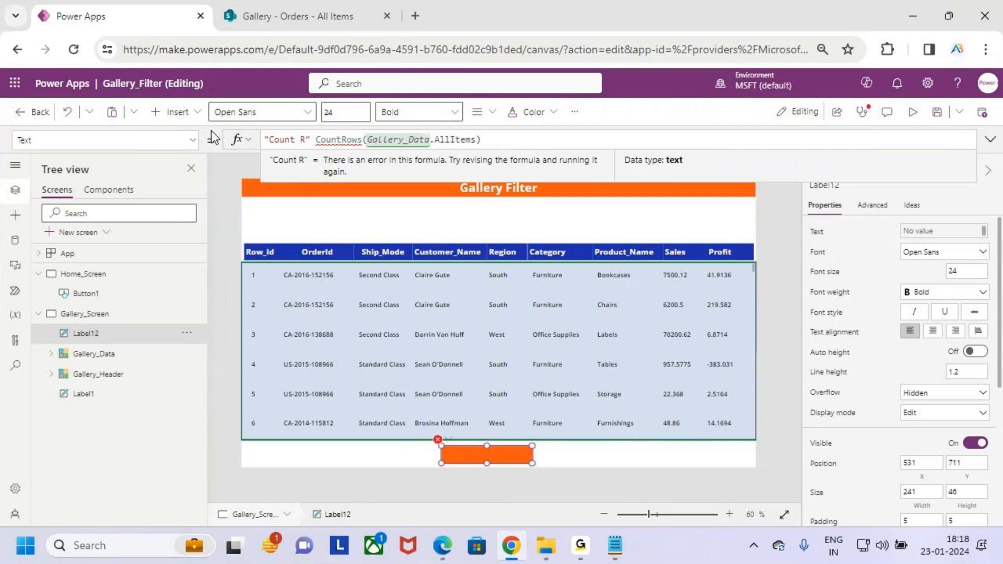
text(ws)
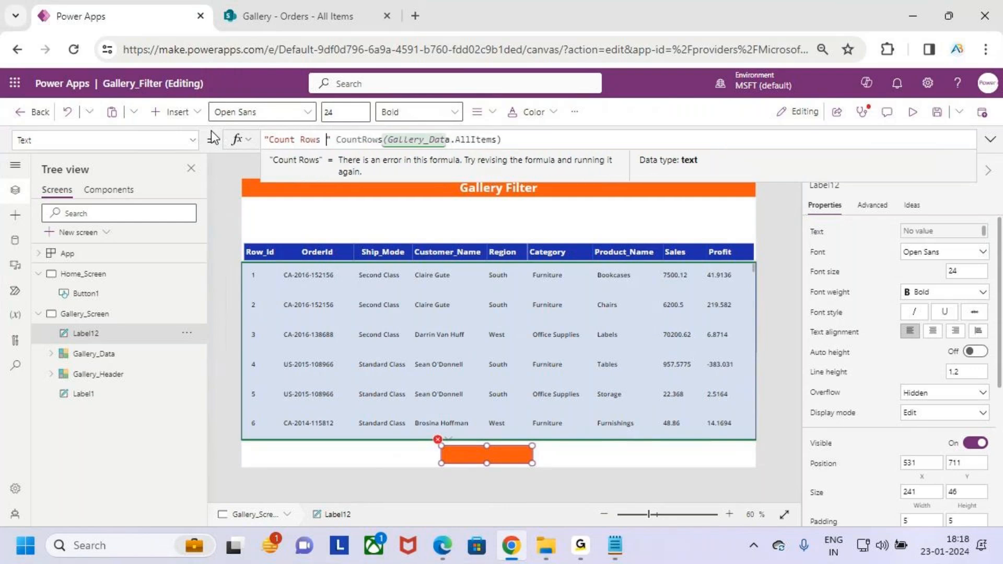
key(Right)
key(Right)
text(&)
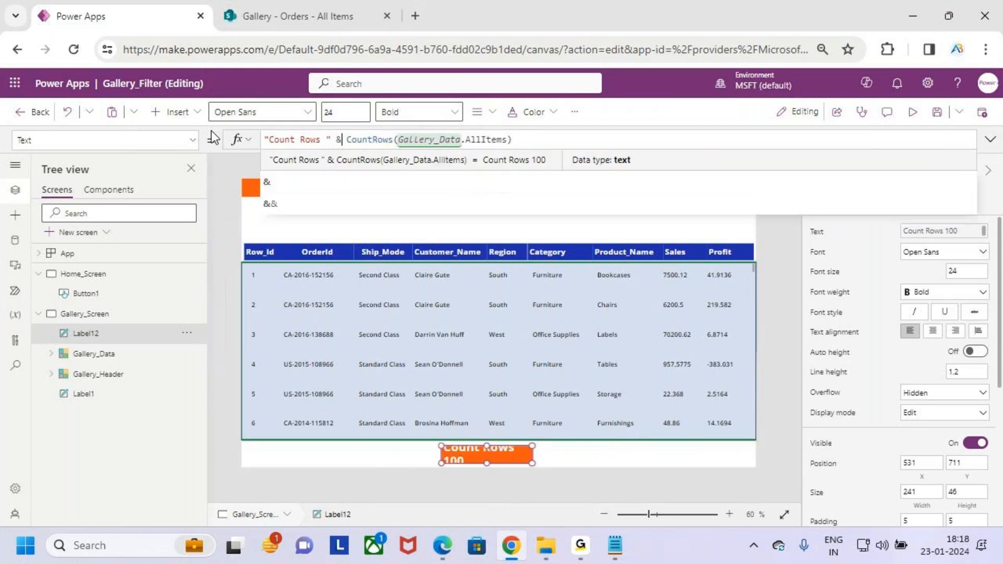
Step: Enlarge the row-count label to 294 wide by 49 high and change its text prefix to "Count Rows : "
drag(532, 463, 553, 464)
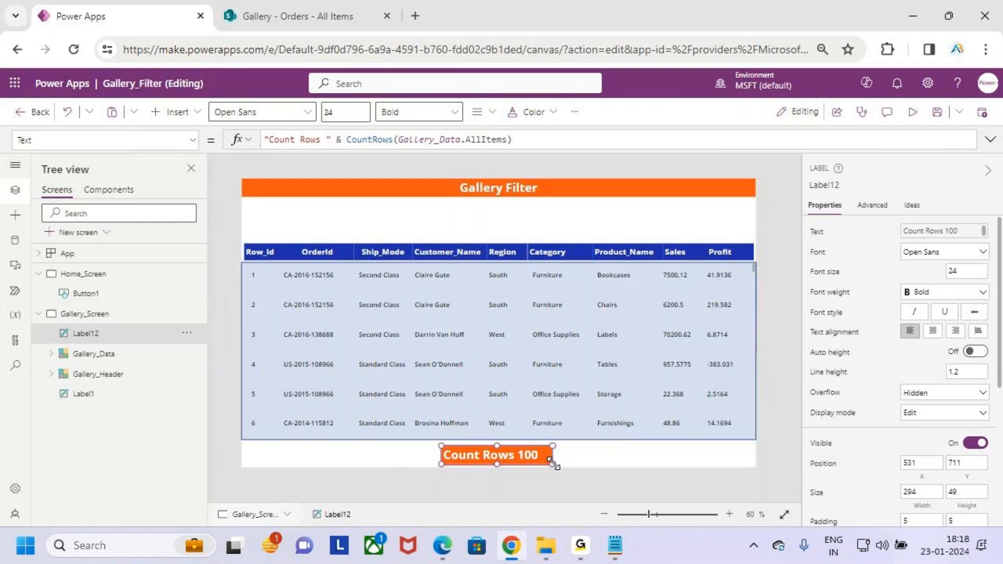
click(327, 139)
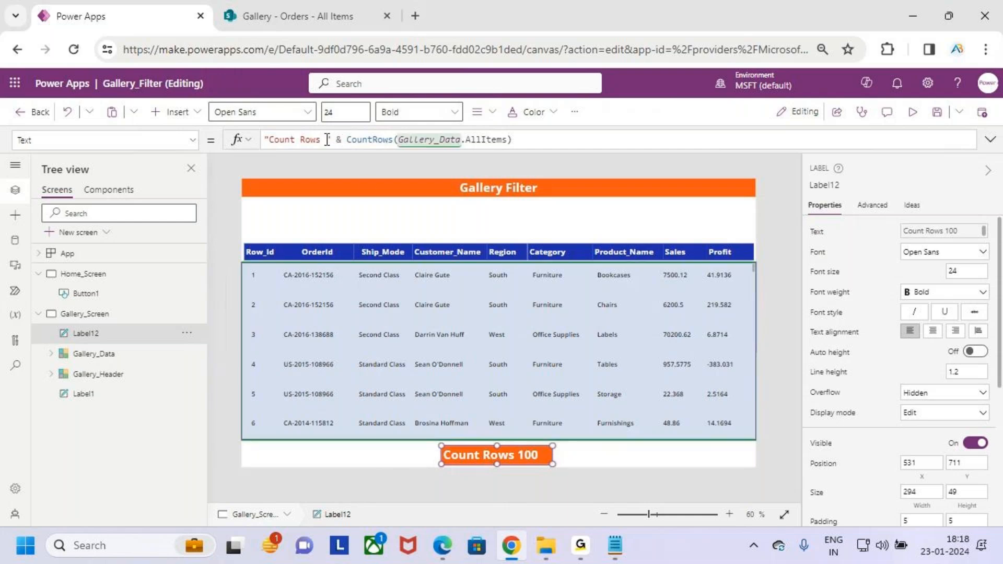
text(:)
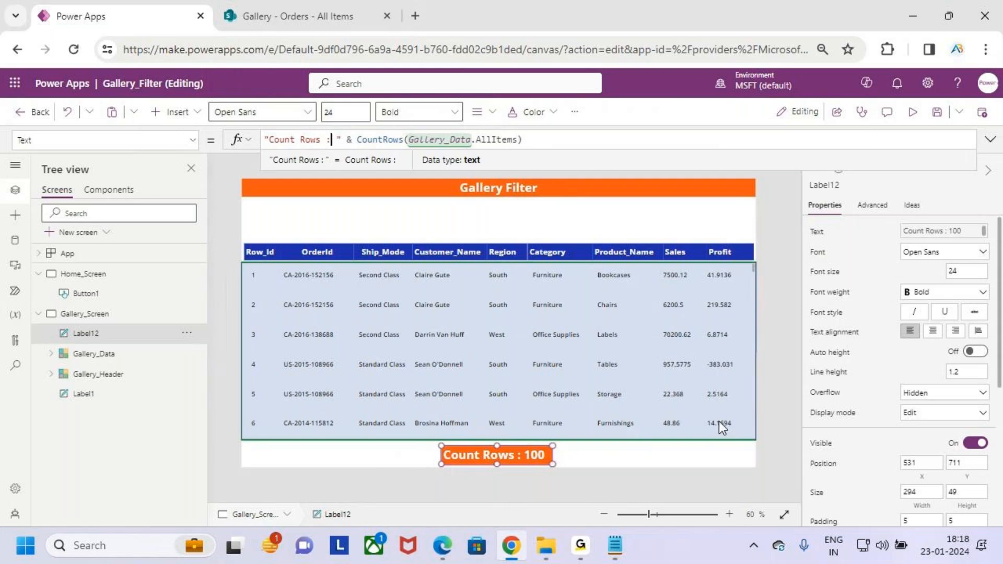
Step: Save and preview the app, underlining the first gallery row's Row_Id in red and clearing the mark
click(936, 113)
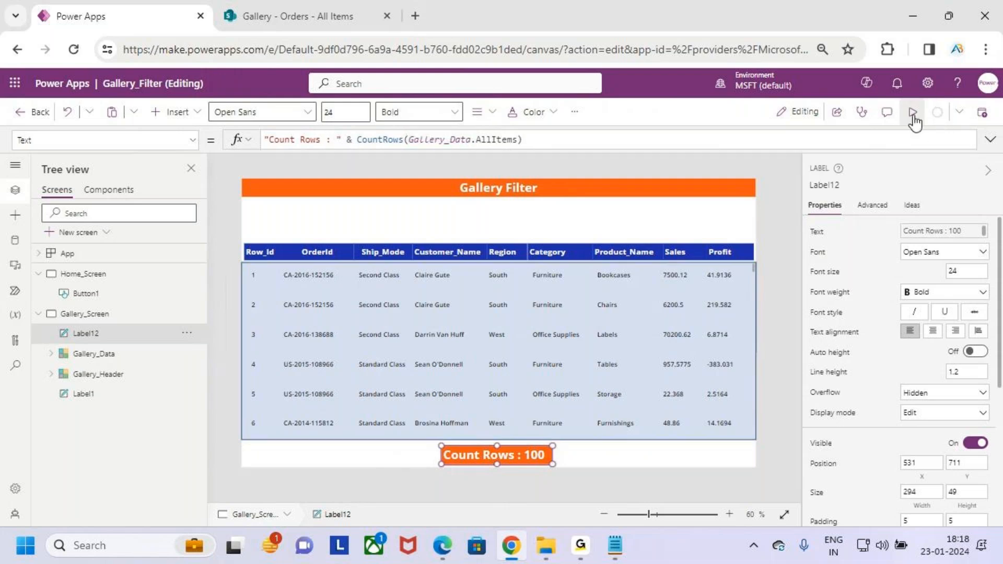
click(913, 115)
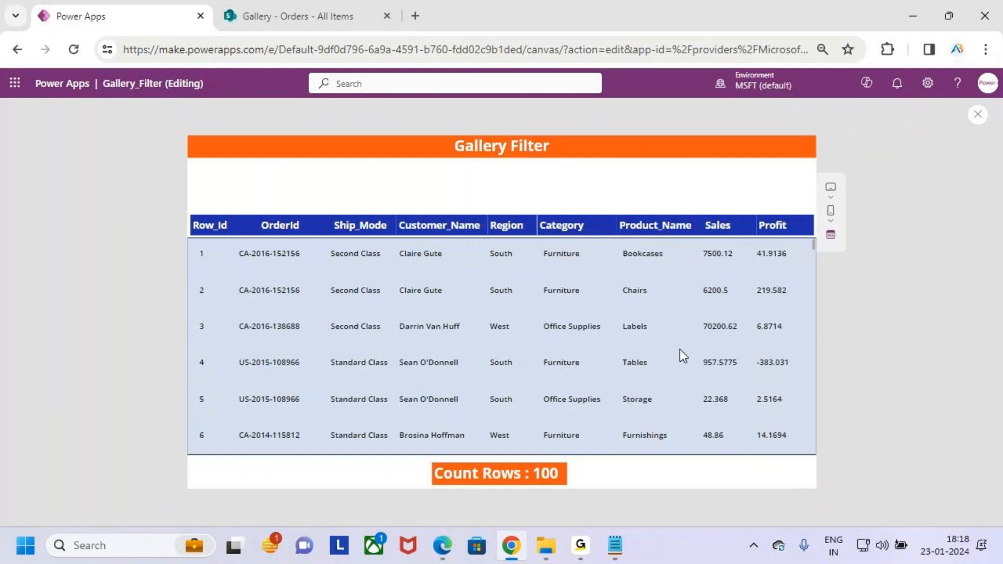
key(ctrl+2)
drag(192, 260, 217, 260)
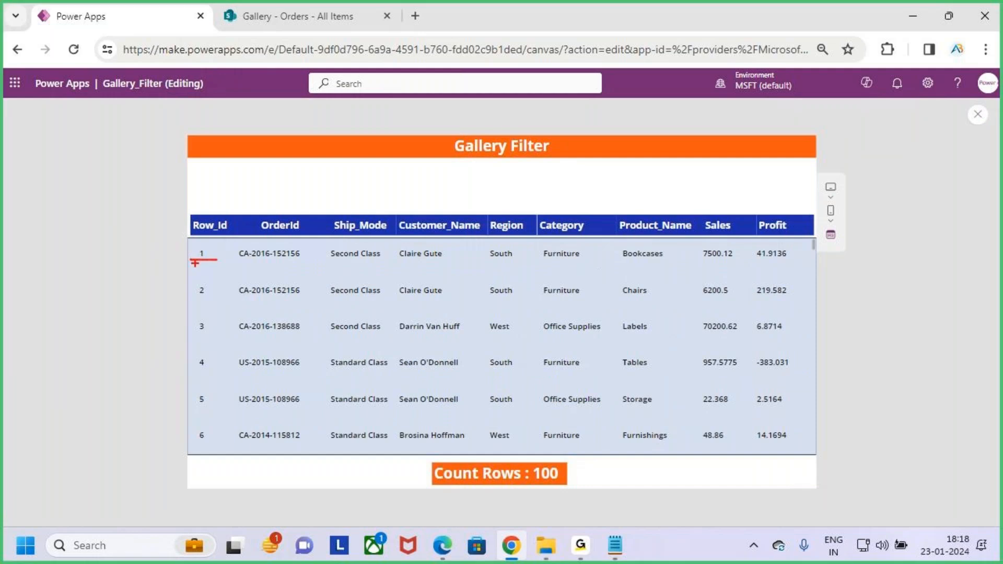
key(Escape)
Step: Browse the previewed gallery down to row 100, mark that Row_Id and the row-count label in red, and clear the marks
scroll(754, 309, down, 10)
scroll(755, 321, down, 10)
scroll(754, 330, down, 10)
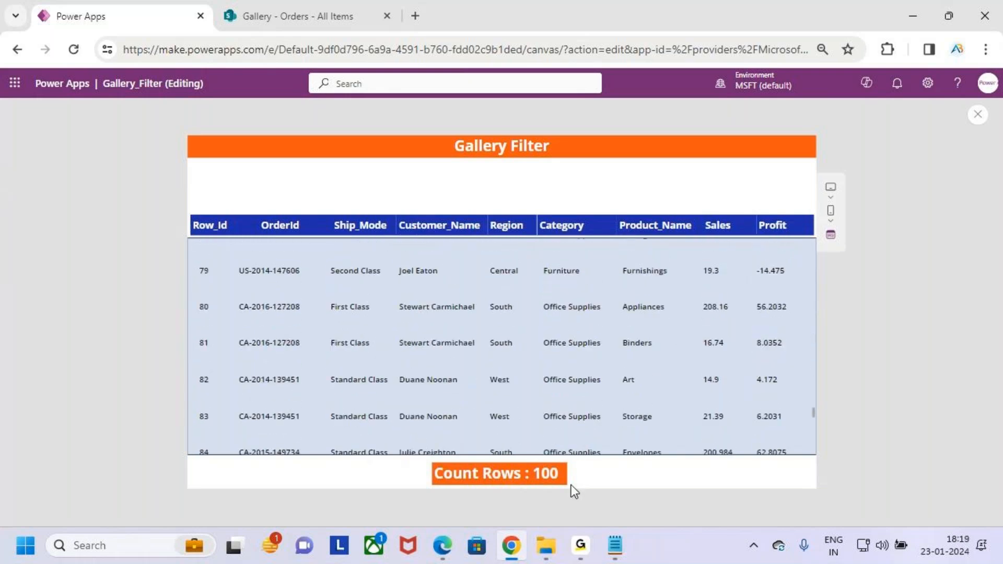
scroll(769, 346, down, 6)
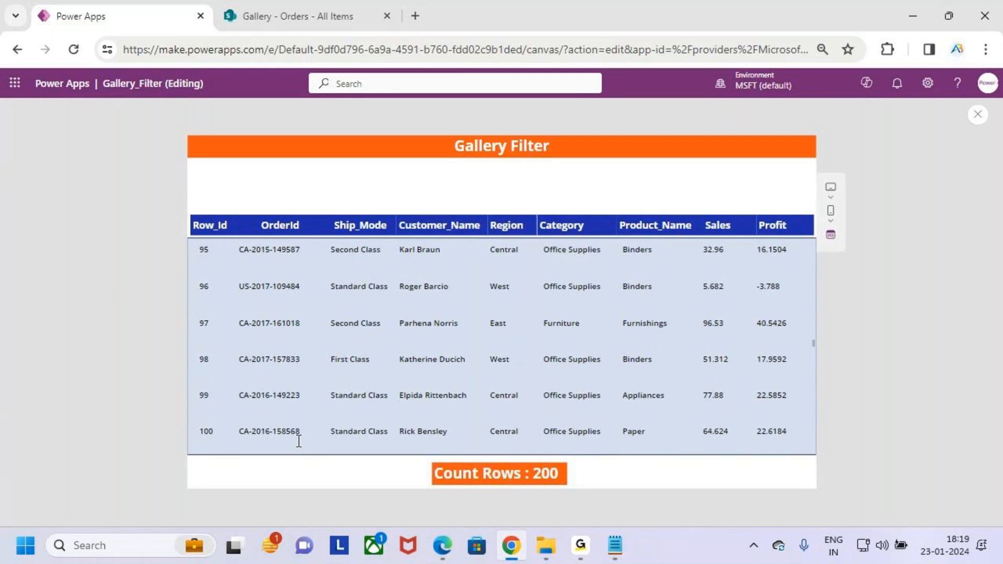
drag(184, 446, 221, 443)
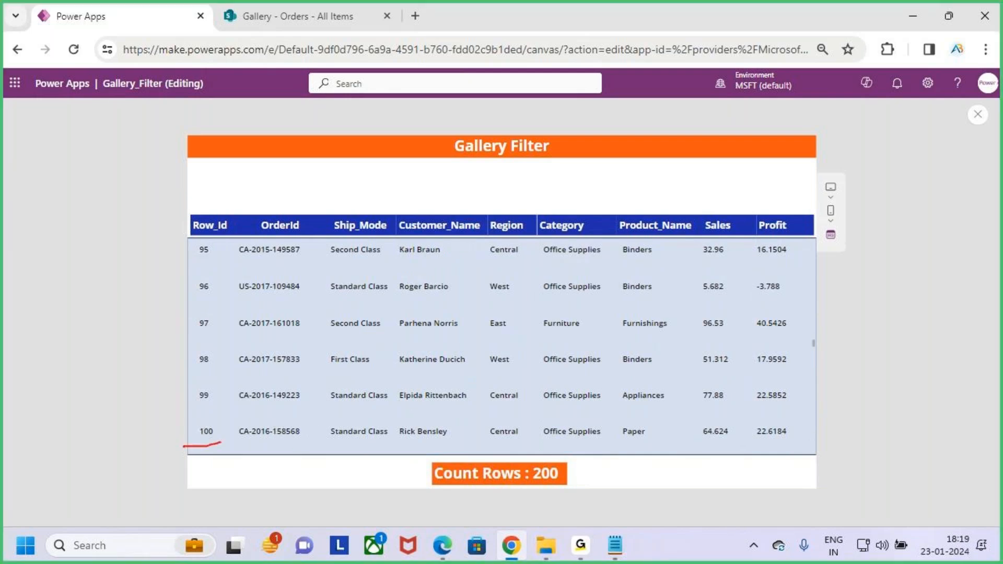
mouse_move(424, 457)
mouse_down()
mouse_move(571, 490)
mouse_move(588, 455)
mouse_up()
key(Escape)
Step: Browse the gallery past row 200, draw a red box and line at the row-count label, and clear them
scroll(655, 352, down, 15)
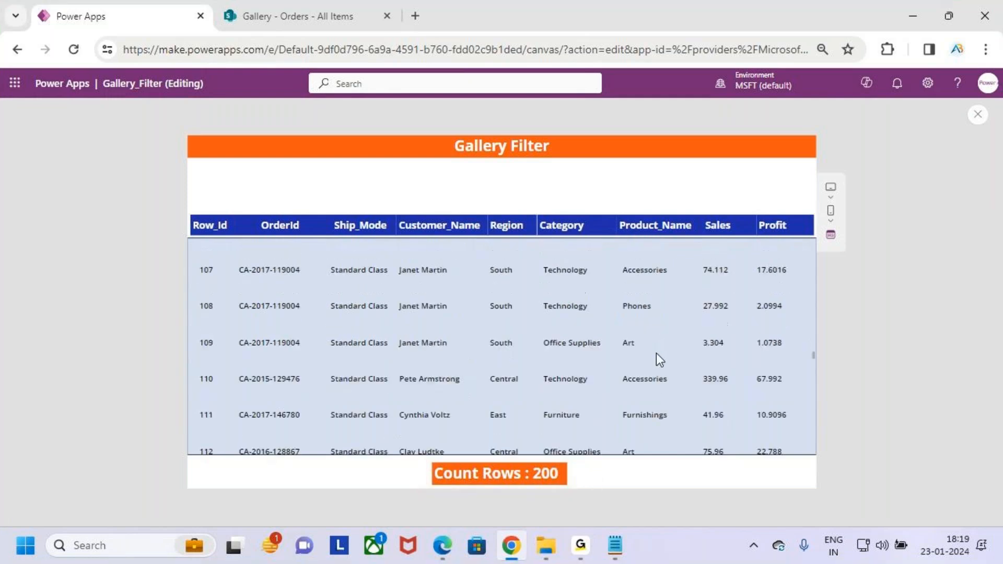
scroll(654, 353, down, 8)
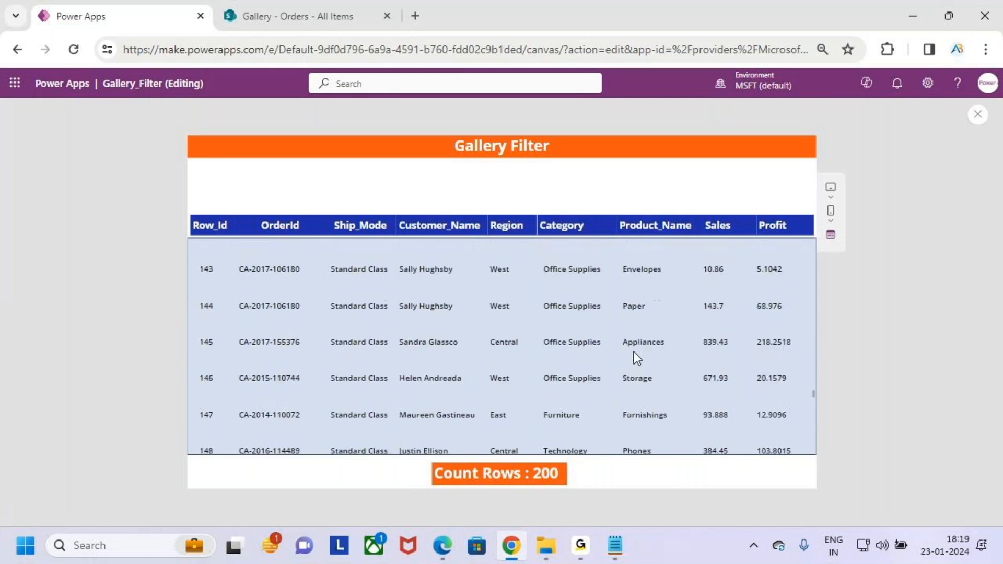
scroll(635, 355, down, 8)
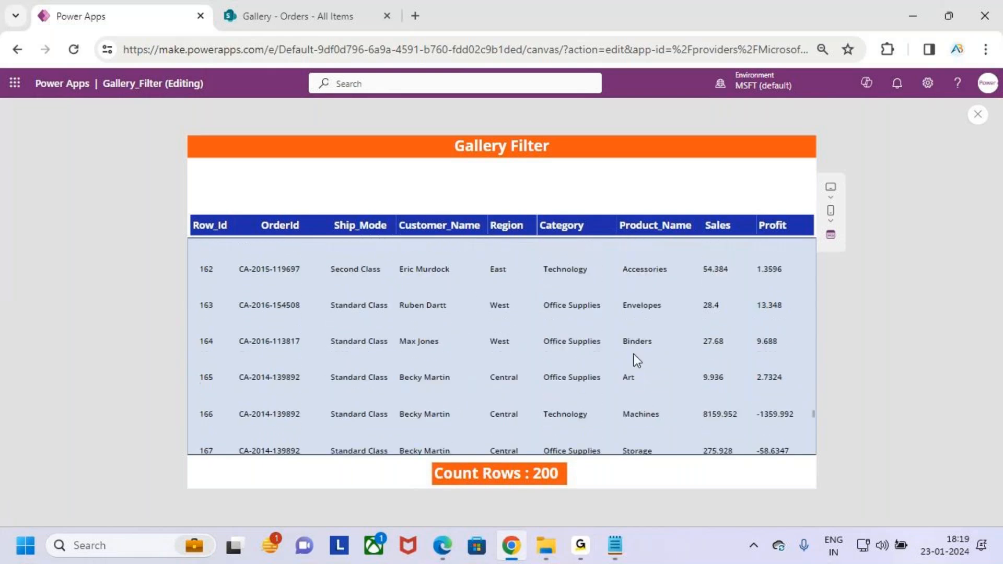
scroll(634, 353, down, 1)
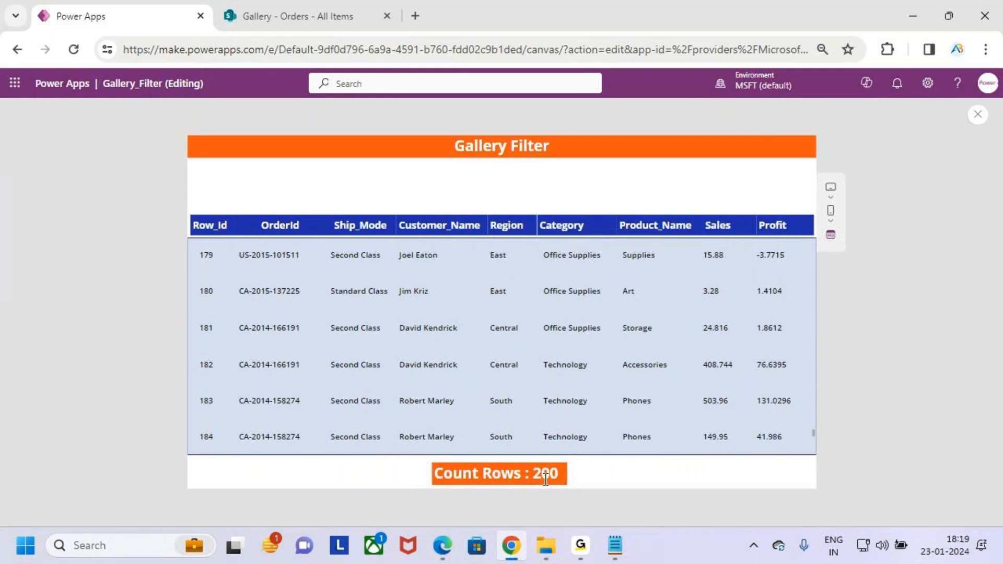
scroll(214, 431, down, 5)
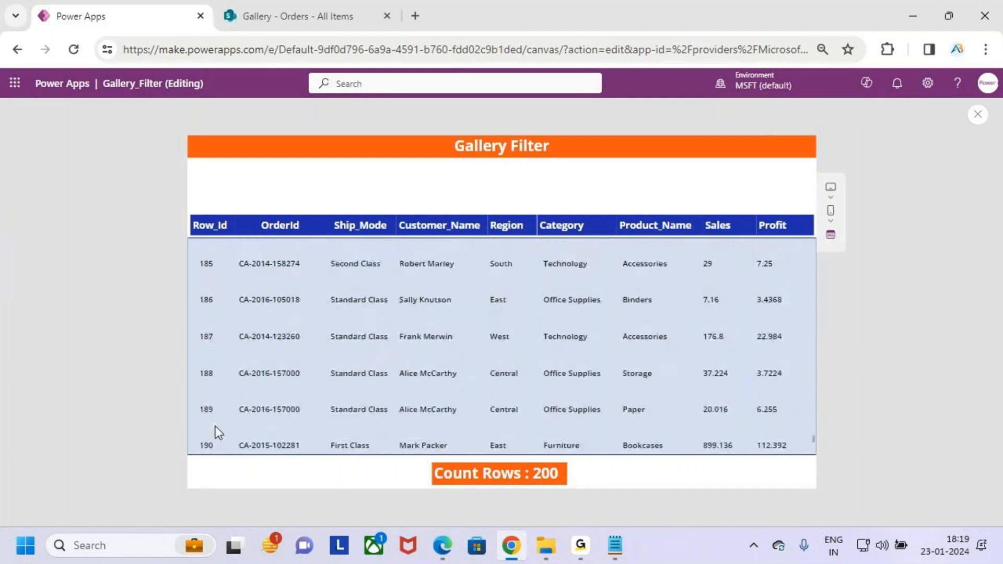
scroll(218, 419, down, 4)
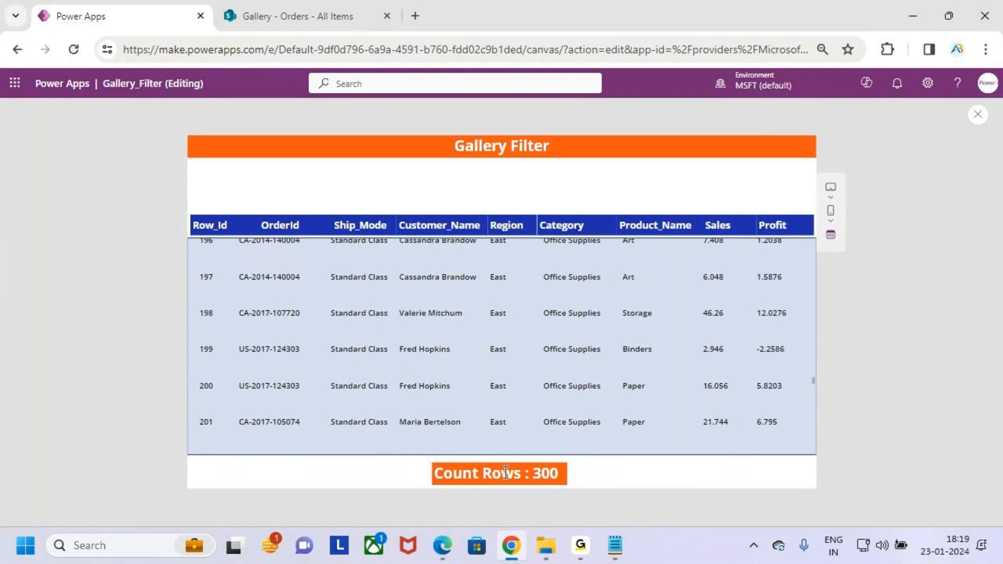
mouse_move(414, 451)
mouse_down()
mouse_move(561, 501)
mouse_move(613, 503)
mouse_up()
drag(524, 421, 525, 460)
key(Escape)
Step: View the SharePoint Orders list, return to the Power Apps preview, and write 100 in red over the gallery before clearing it
click(312, 12)
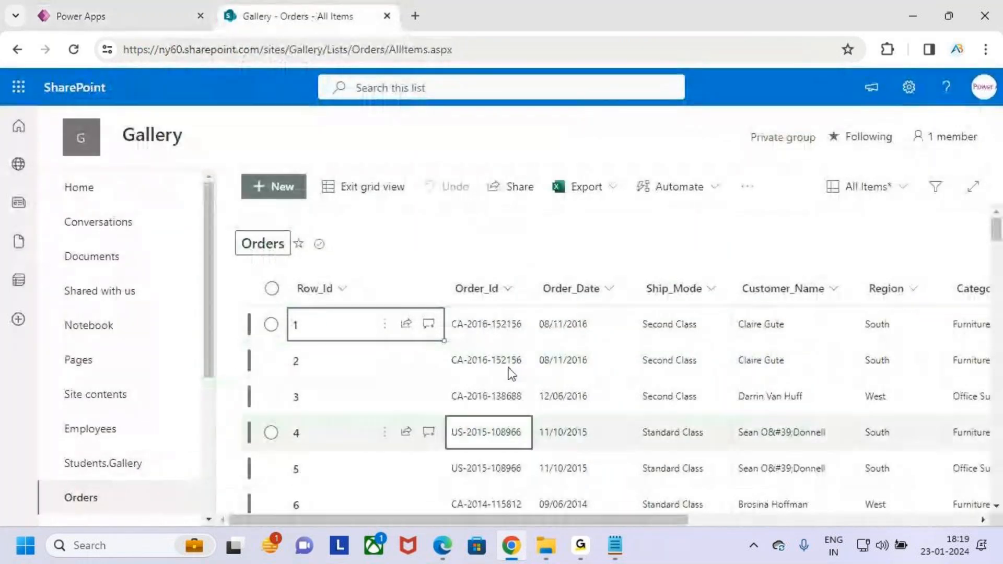
click(118, 17)
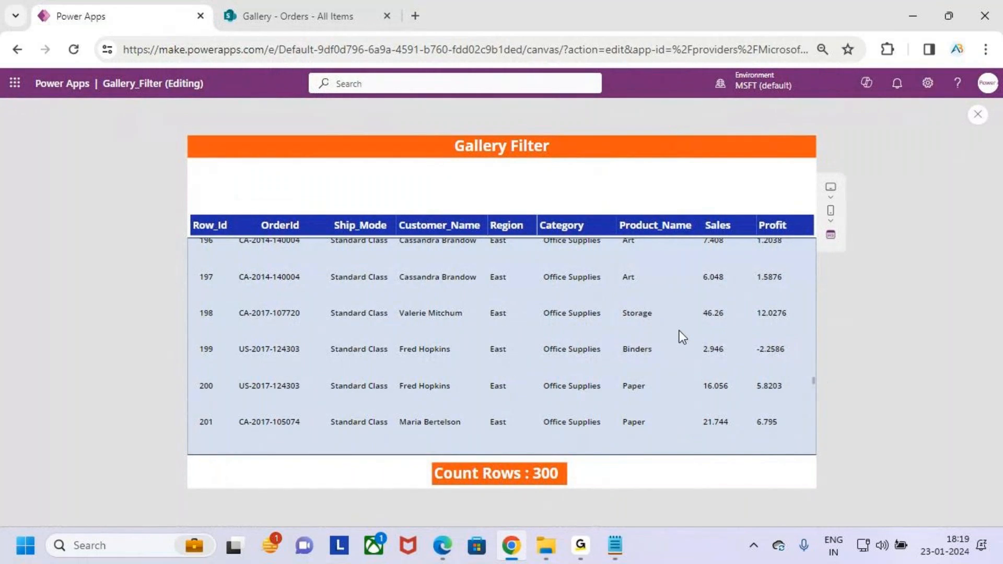
key(ctrl+2)
drag(552, 298, 553, 364)
mouse_move(599, 307)
mouse_down()
mouse_move(576, 363)
mouse_move(593, 306)
mouse_move(607, 366)
mouse_move(720, 359)
mouse_up()
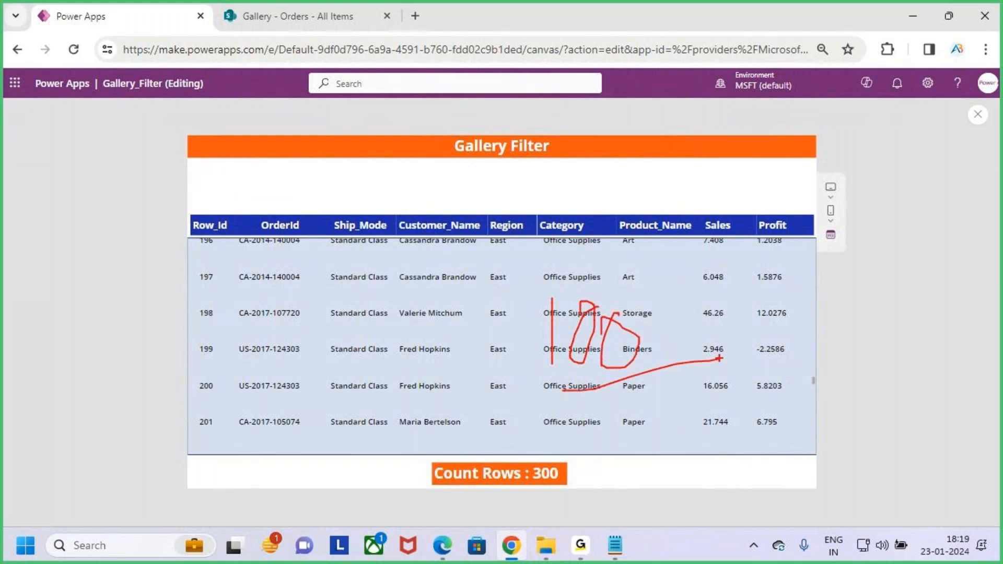
key(e)
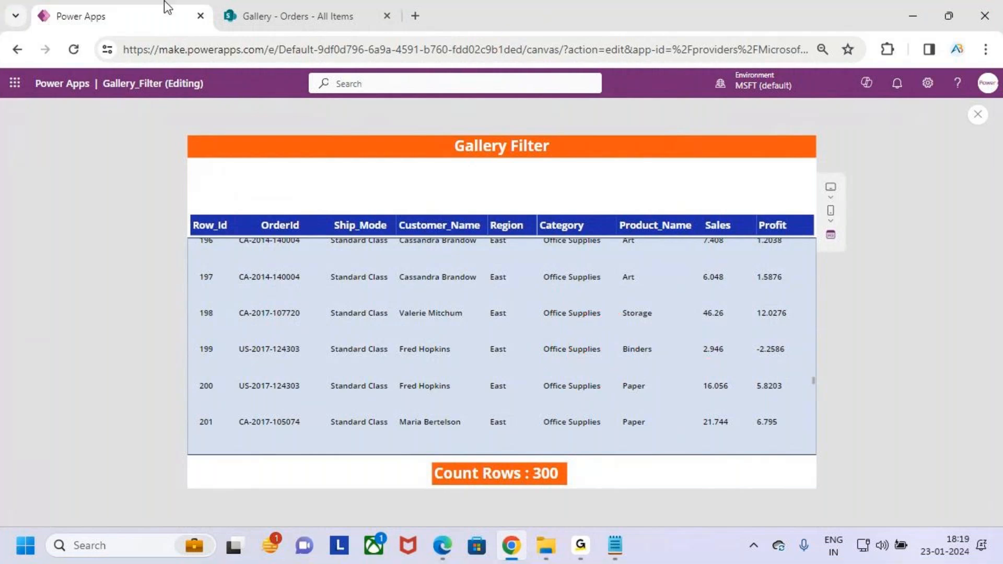
Step: Browse the first rows of the SharePoint Orders list again and return to the Power Apps preview
click(220, 7)
scroll(490, 430, down, 4)
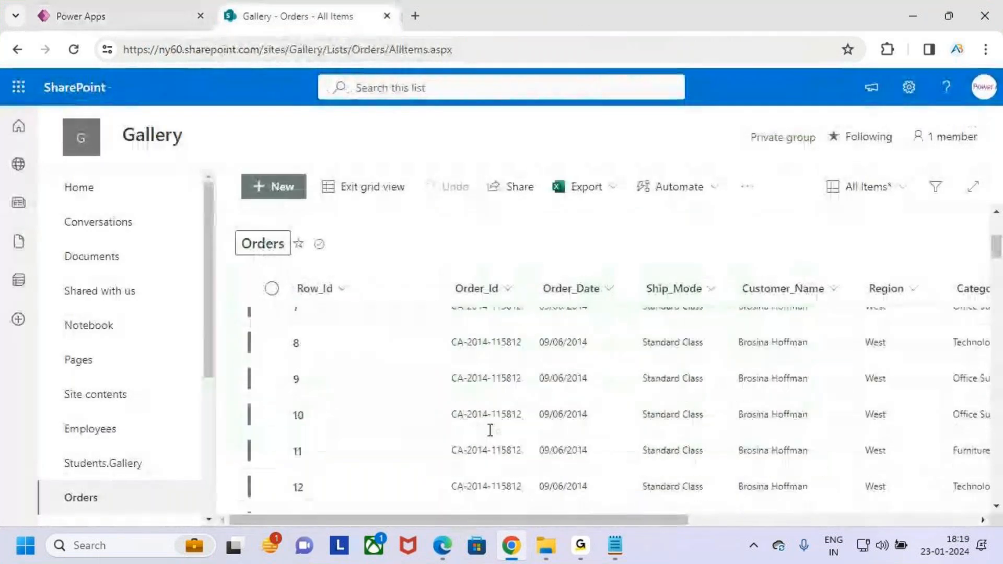
scroll(490, 430, up, 4)
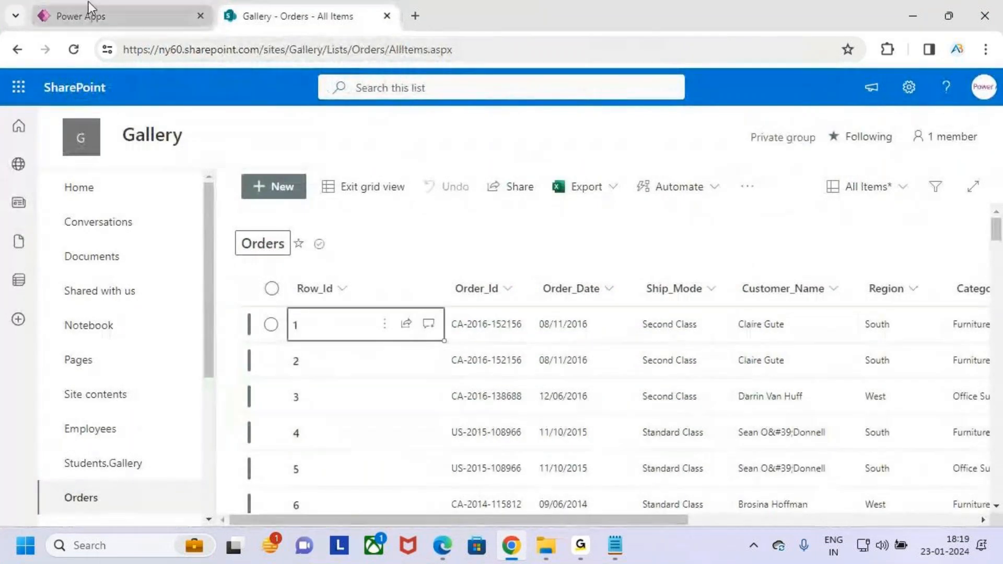
click(105, 15)
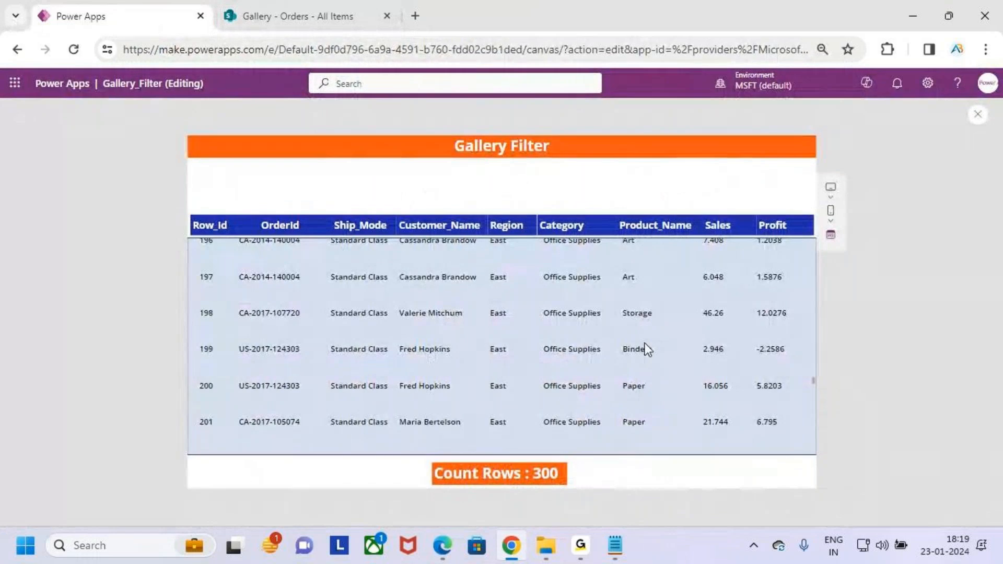
Step: Browse the gallery past row 300, draw red marks over the gallery and at the row-count label, and clear them
scroll(639, 284, down, 15)
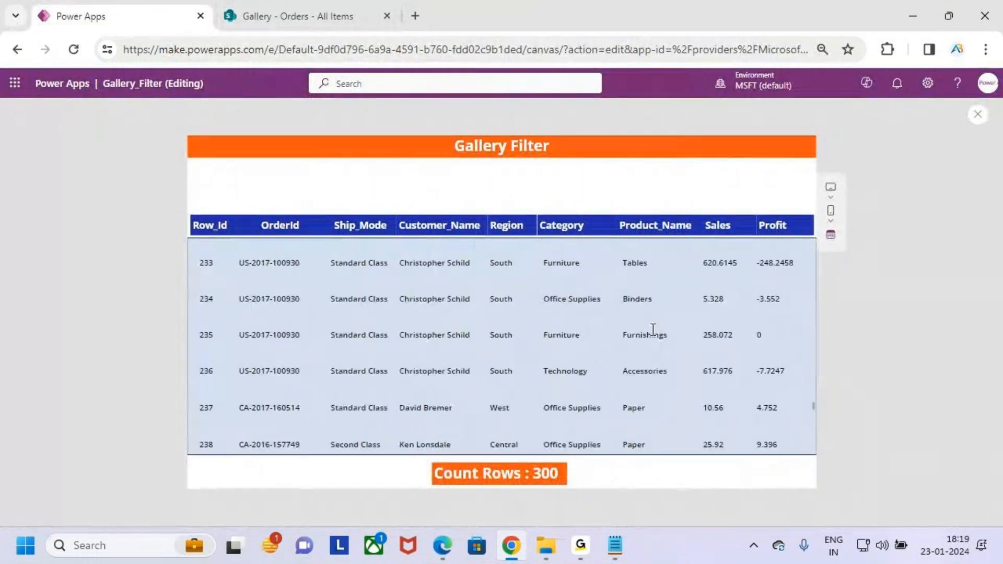
scroll(659, 353, down, 8)
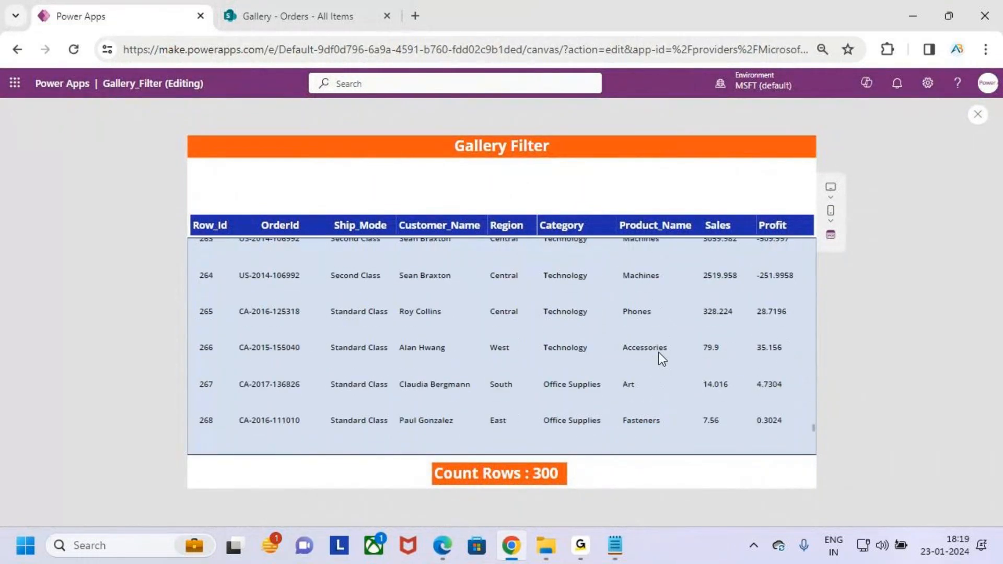
scroll(660, 355, down, 6)
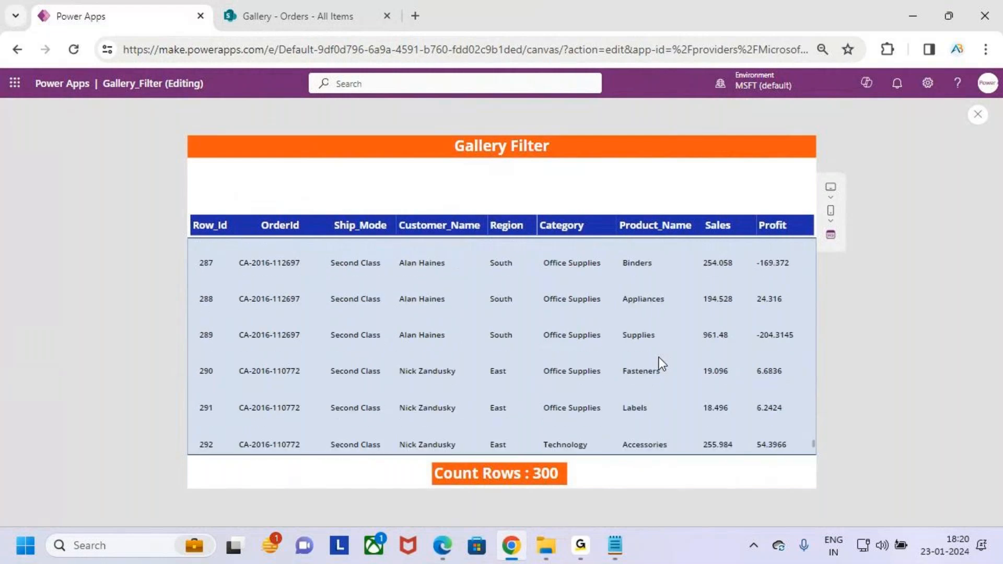
scroll(659, 358, down, 4)
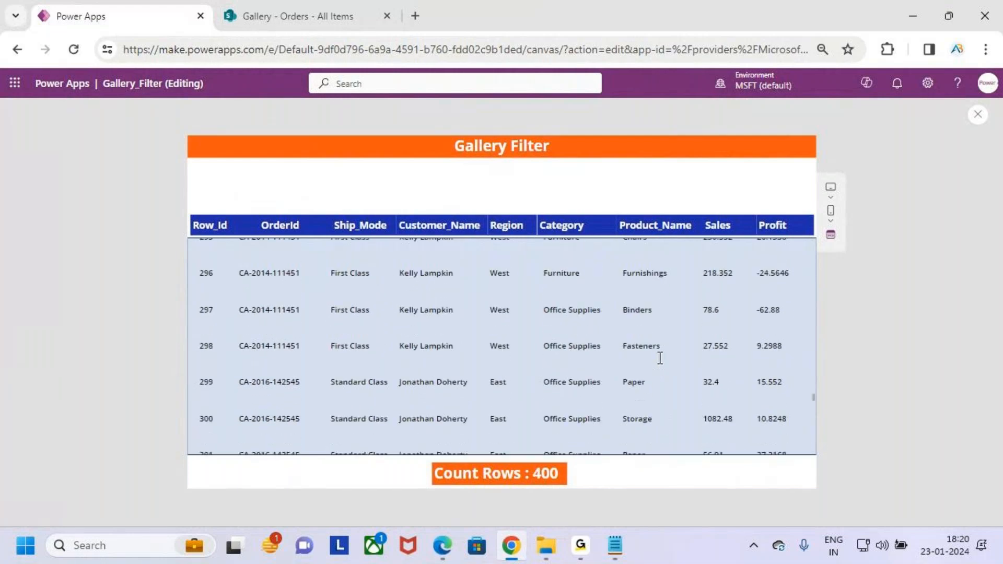
scroll(660, 366, down, 2)
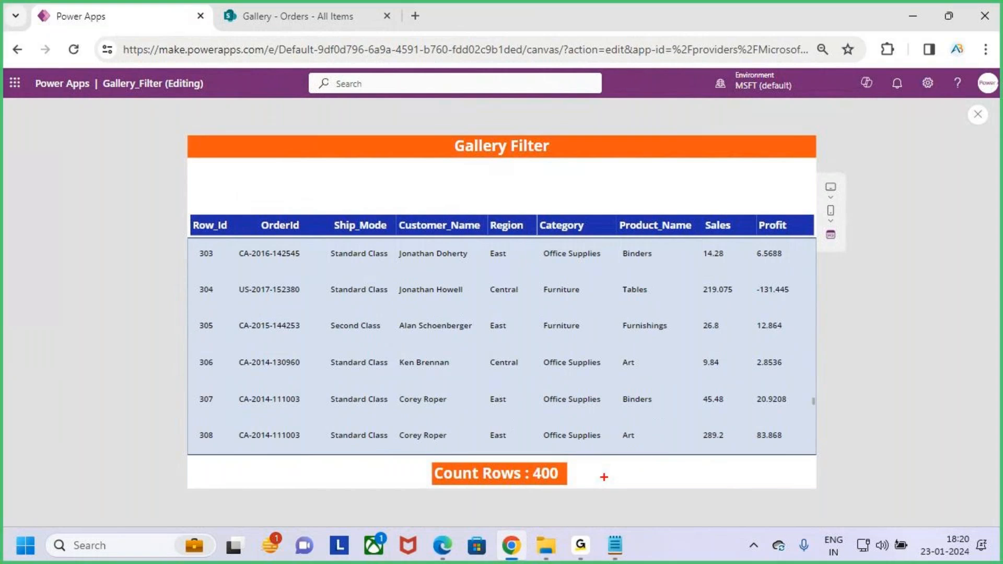
drag(708, 331, 708, 385)
mouse_move(720, 351)
mouse_down()
mouse_move(730, 355)
mouse_move(694, 353)
mouse_up()
key(Escape)
key(ctrl+2)
mouse_move(495, 416)
mouse_down()
mouse_move(496, 463)
mouse_move(485, 458)
mouse_move(511, 451)
mouse_up()
key(Escape)
Step: Return the gallery to its first row, frame the row-count label in red, and clear the frame
scroll(722, 367, up, 10)
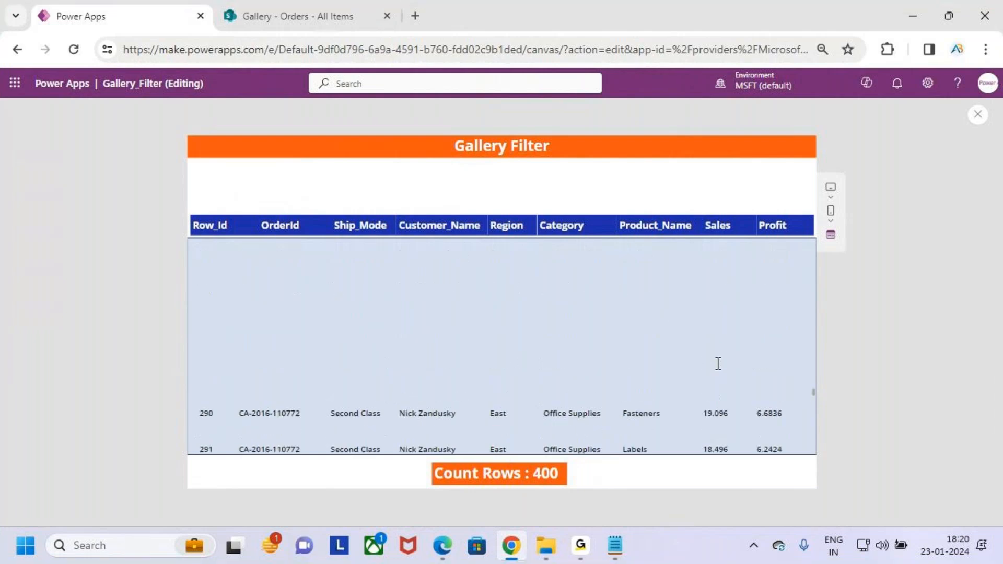
drag(814, 384, 813, 317)
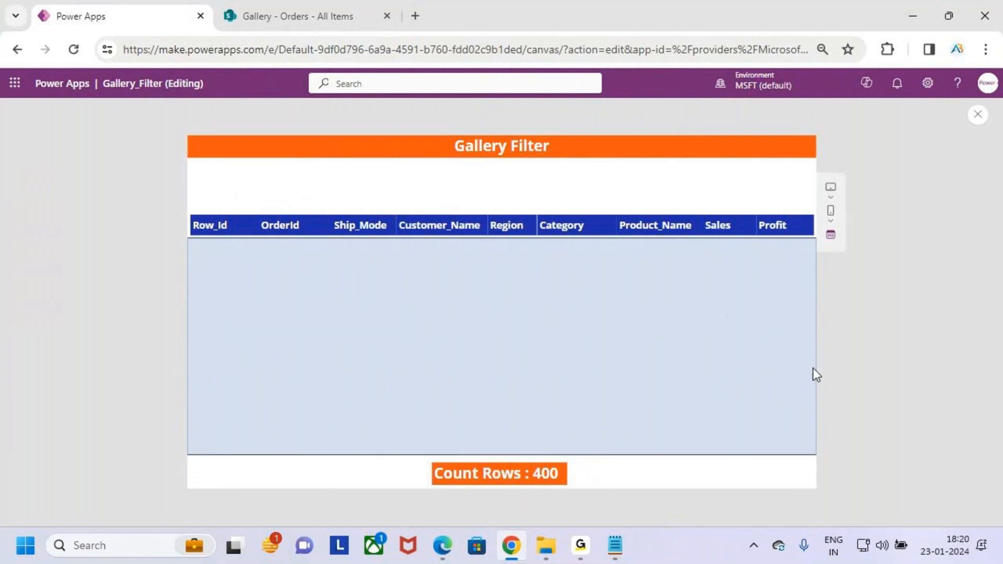
drag(807, 251, 811, 243)
key(ctrl+2)
drag(411, 456, 589, 488)
key(Escape)
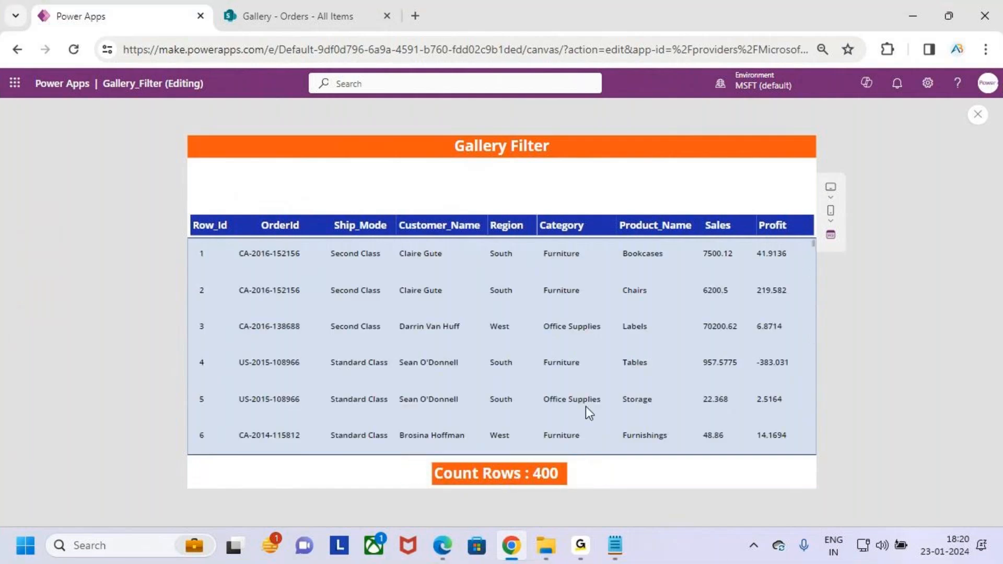
Step: Close the preview, frame the gallery and the blank area above its header in red, and clear the frames
click(978, 115)
click(609, 361)
key(ctrl+2)
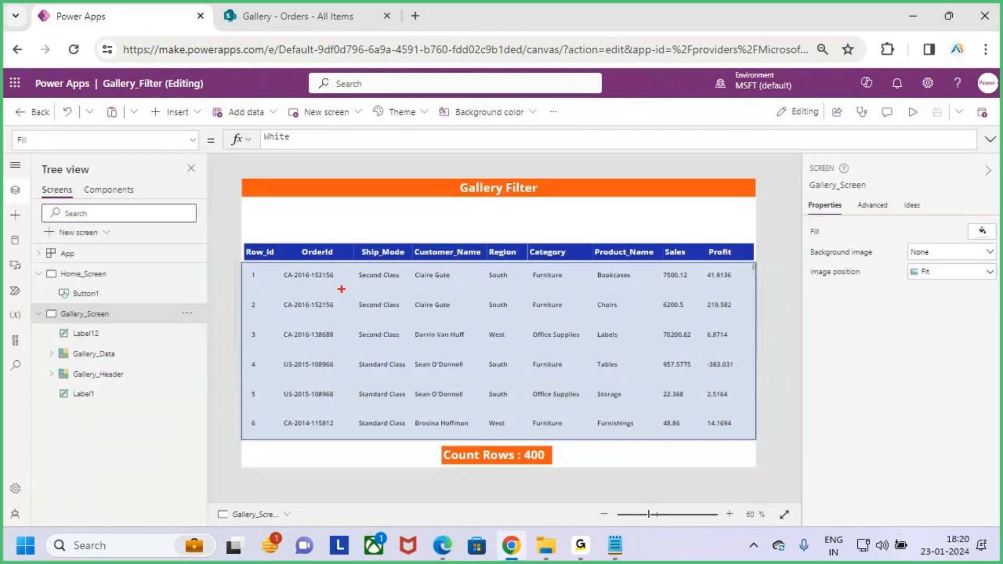
mouse_move(243, 259)
mouse_down()
mouse_move(458, 351)
mouse_move(764, 442)
mouse_up()
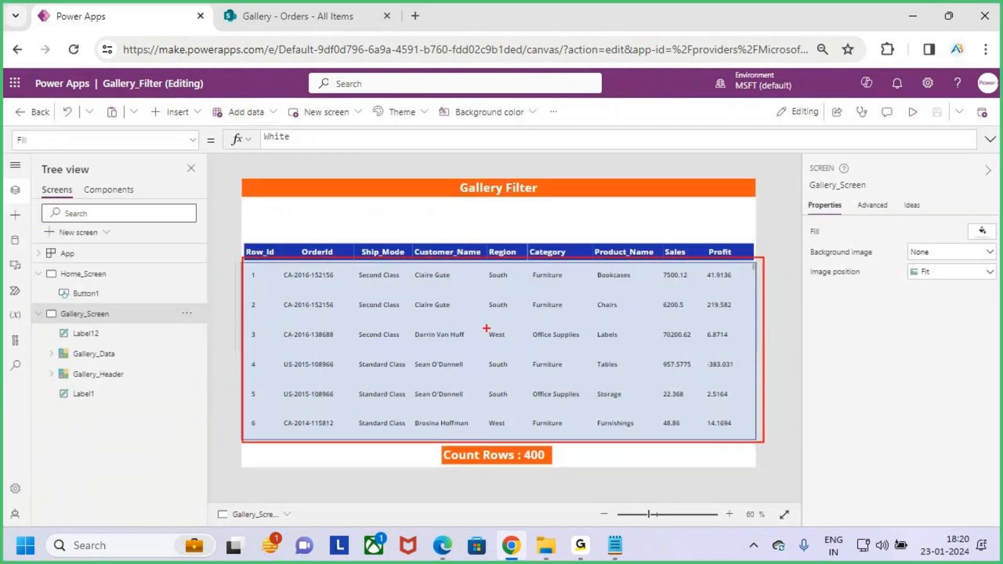
drag(249, 200, 409, 229)
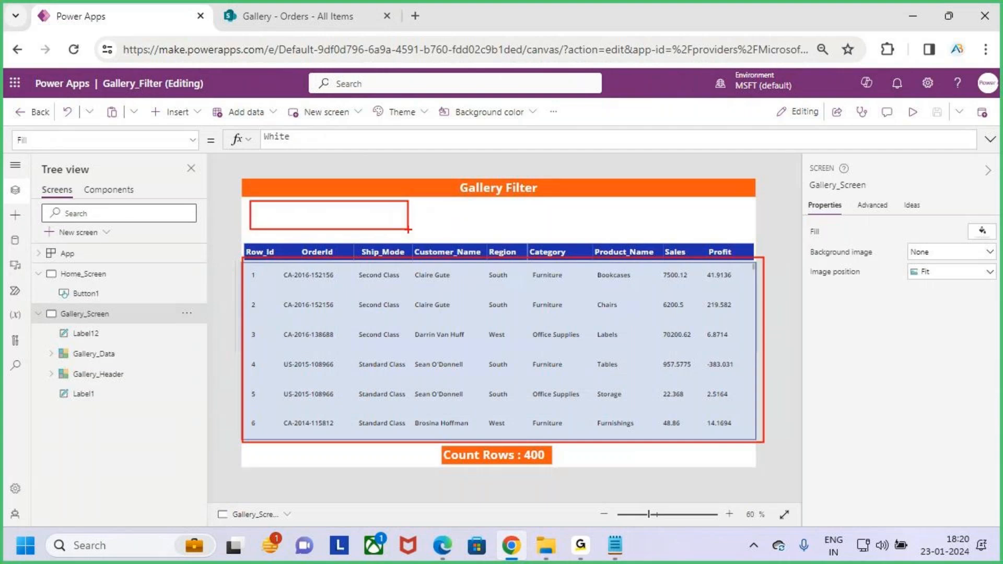
key(Escape)
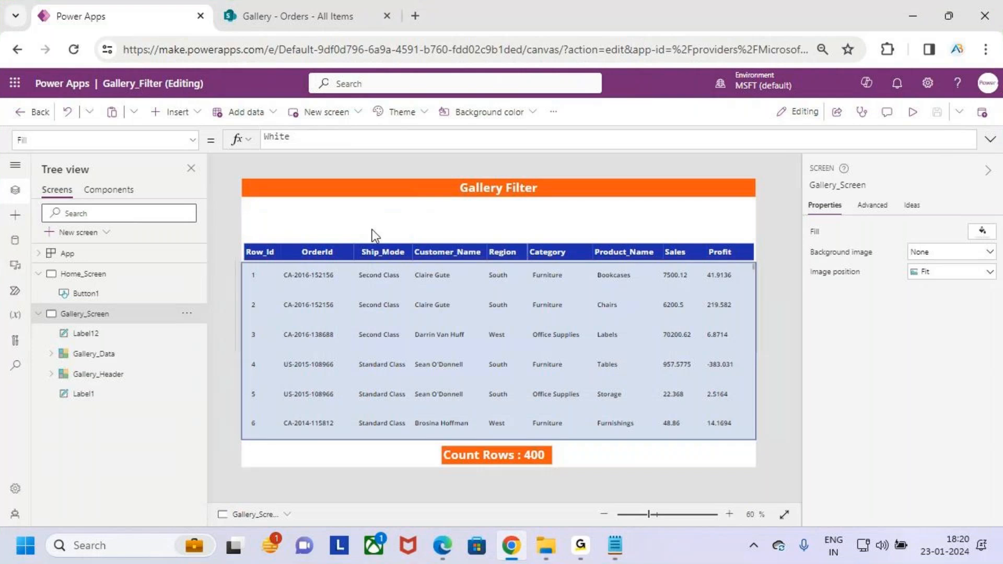
Step: Consult the Search Function notes in Notepad, return to Power Apps, and frame the blank area above the gallery header in red, clearing the frame
mouse_move(615, 546)
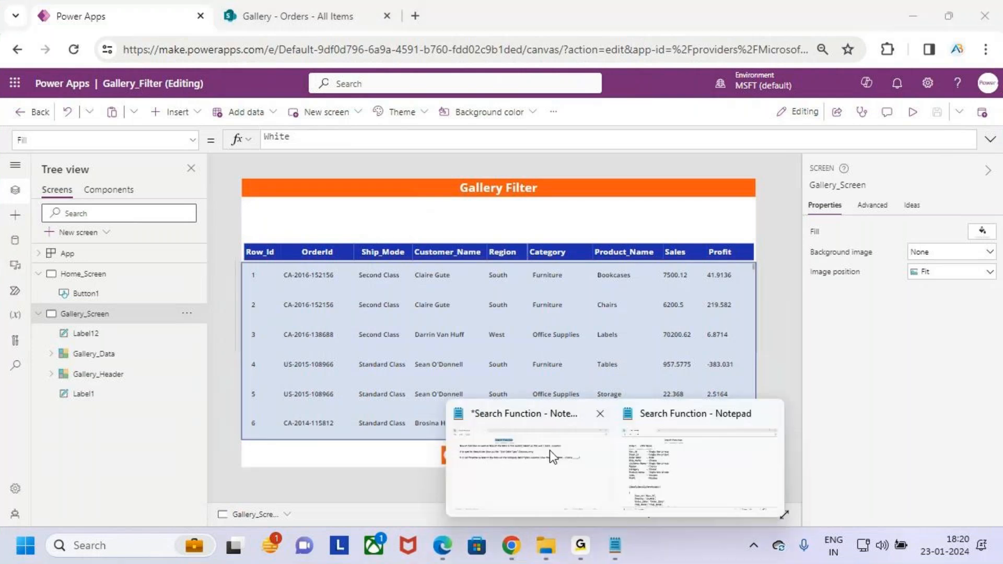
click(630, 466)
double_click(248, 45)
click(324, 148)
click(273, 79)
click(432, 84)
key(alt+Tab)
key(ctrl+2)
drag(260, 206, 412, 238)
key(Escape)
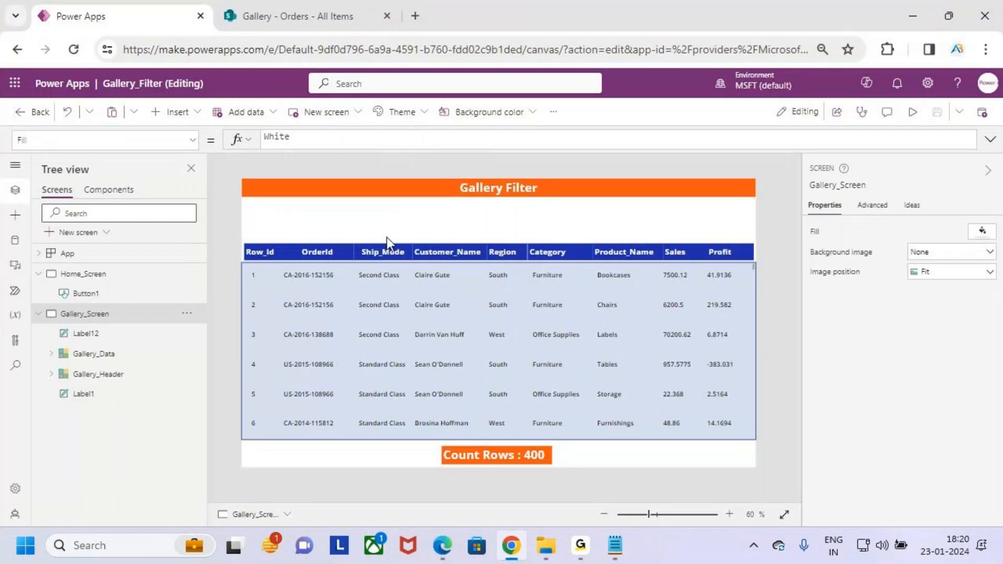
Step: Insert a button in the blank area above the gallery header, sized 370 by 97 and positioned at X 45, Y 65
click(171, 112)
click(201, 308)
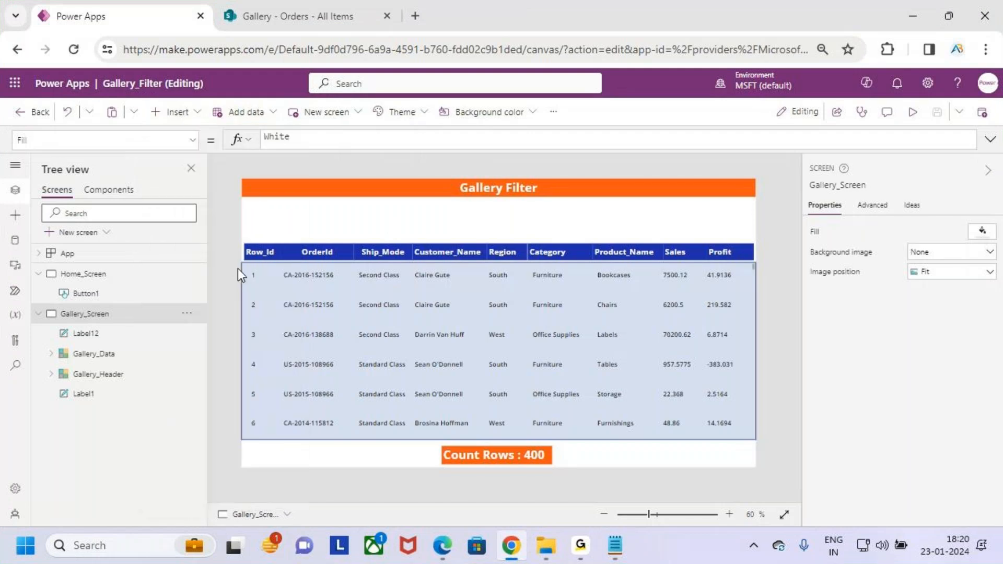
drag(294, 202, 412, 233)
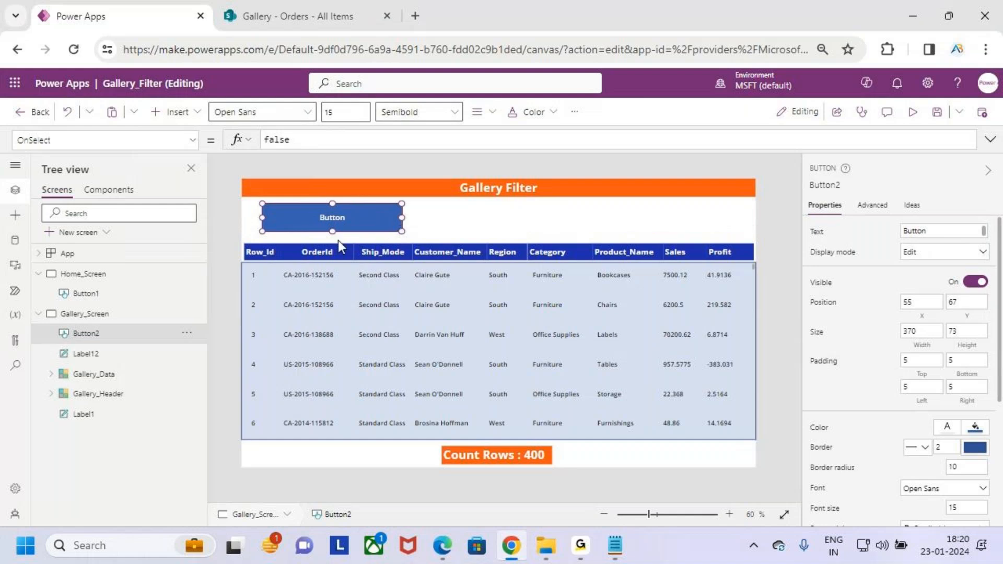
scroll(338, 240, up, 4)
scroll(338, 241, up, 1)
drag(371, 249, 374, 263)
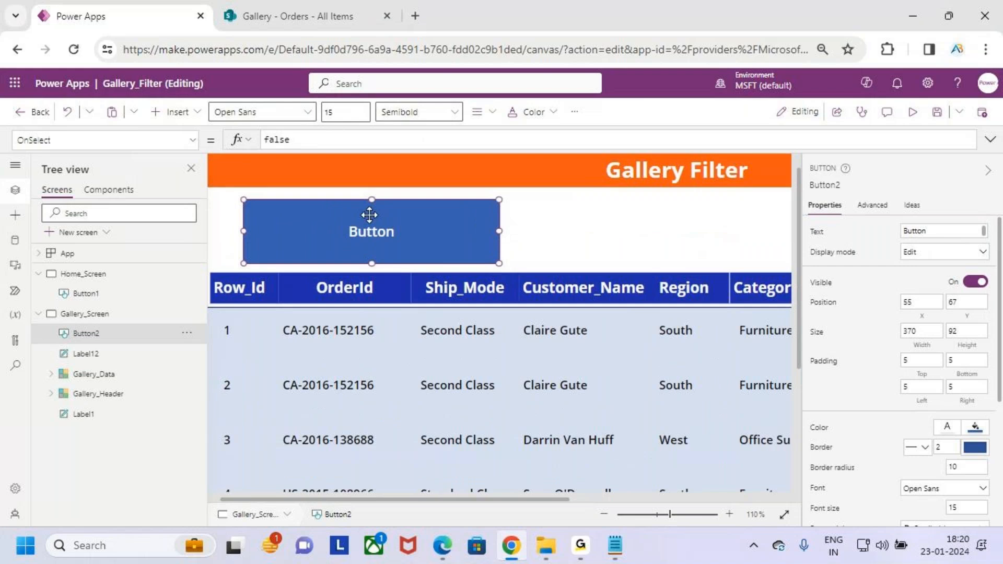
drag(372, 198, 363, 224)
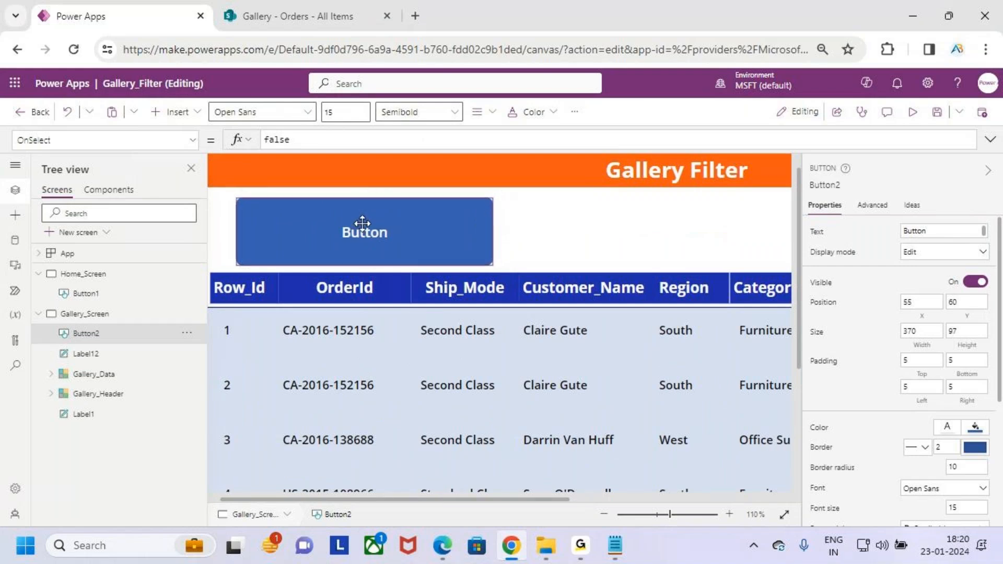
Step: Give the new button a bright custom blue background
click(574, 111)
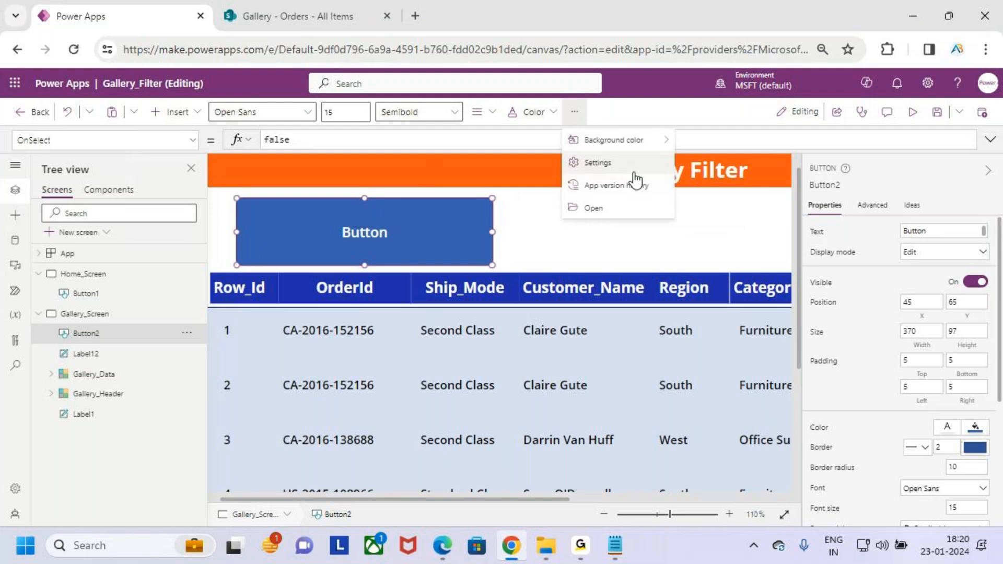
mouse_move(622, 139)
click(740, 113)
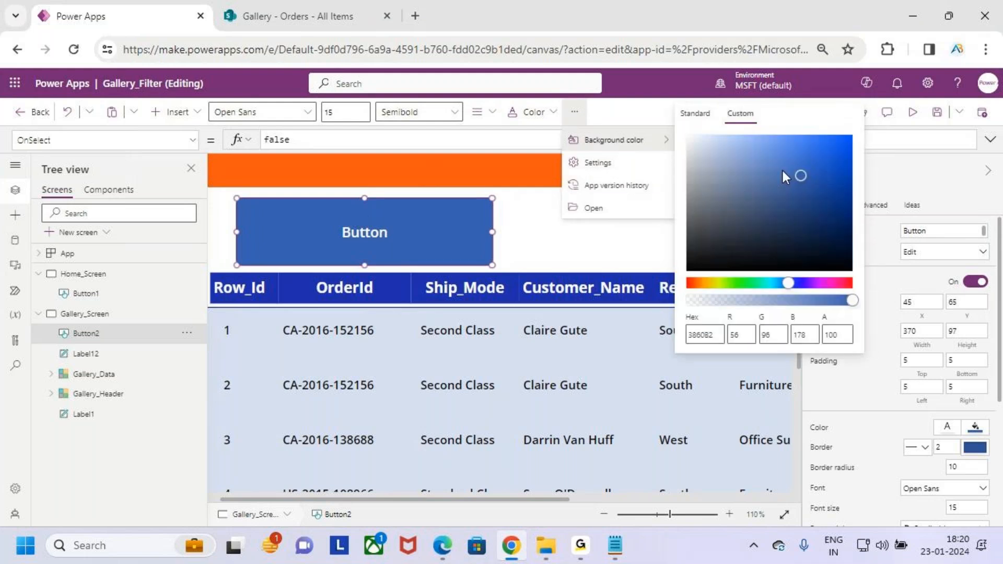
drag(805, 176, 852, 142)
click(565, 264)
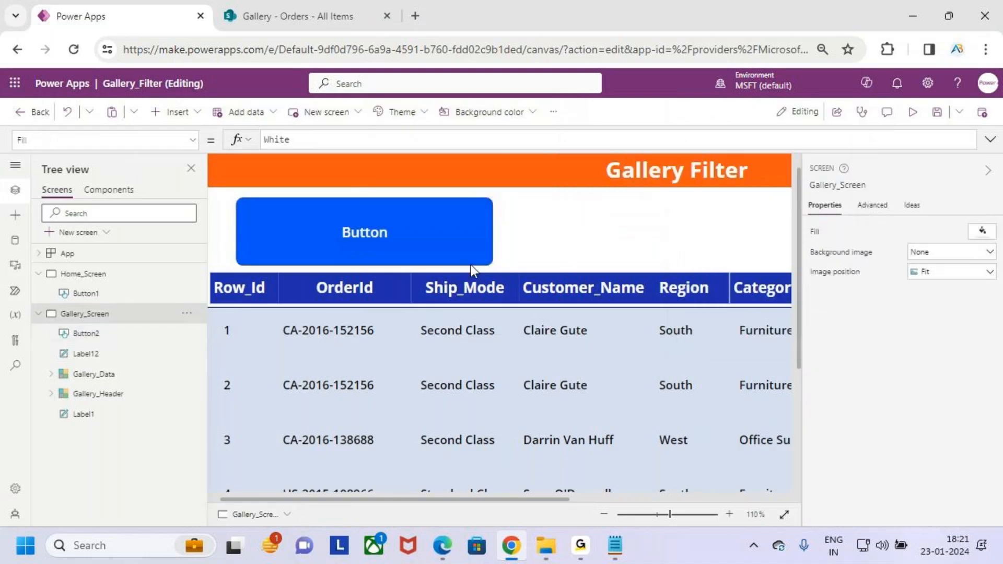
Step: Clear the text of the blue button above the gallery header
click(818, 232)
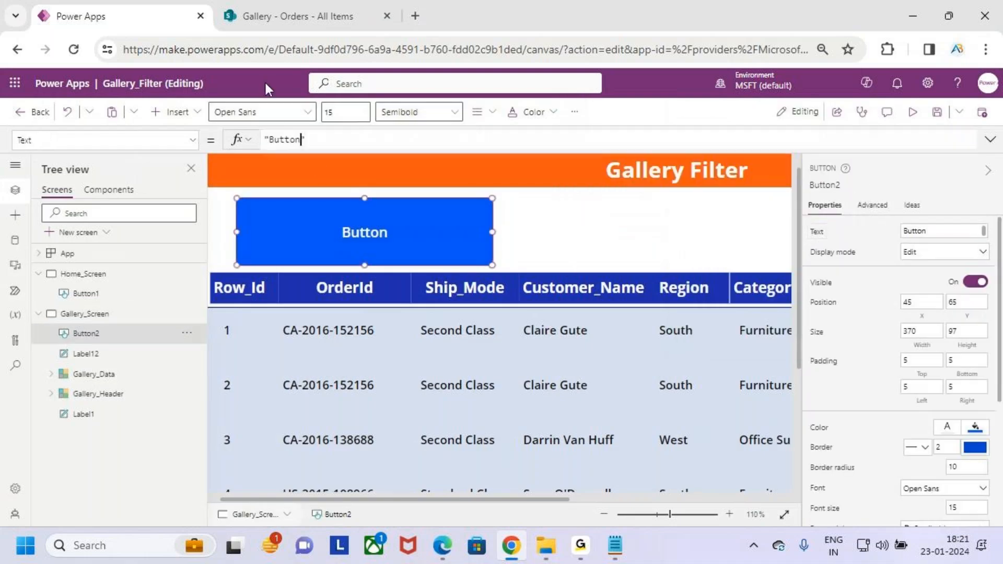
click(302, 139)
key(ctrl+a)
key(BackSpace)
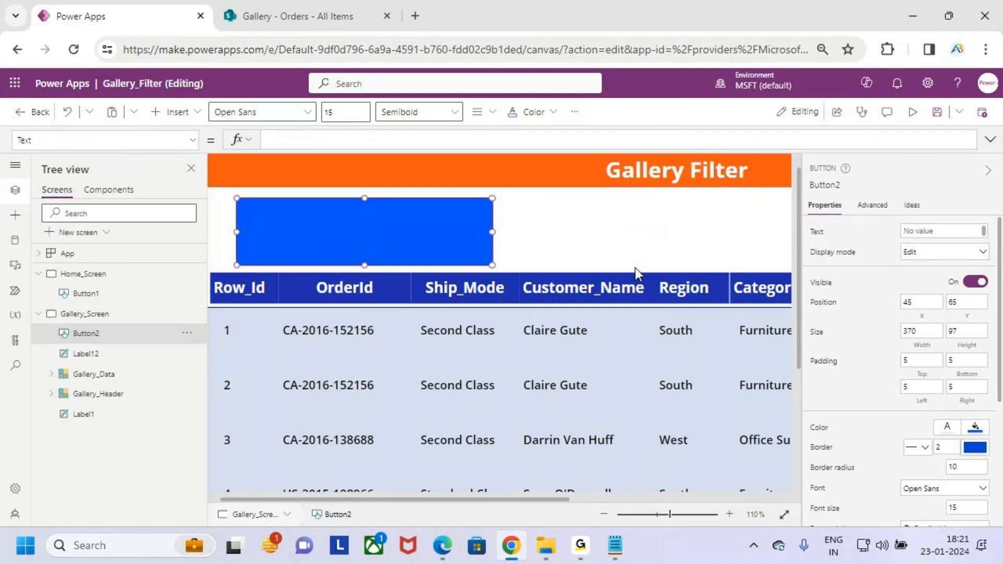
click(599, 247)
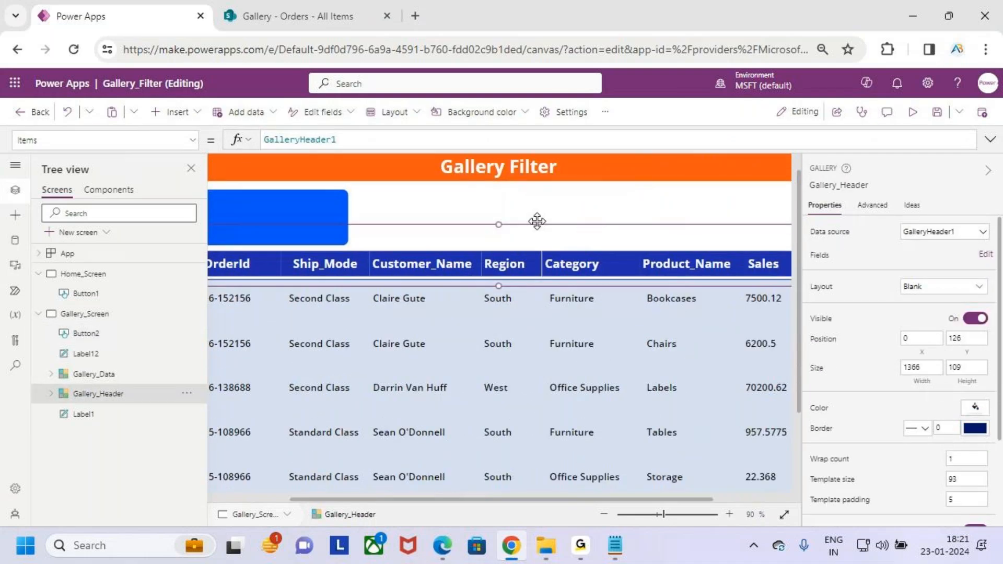
scroll(537, 221, down, 2)
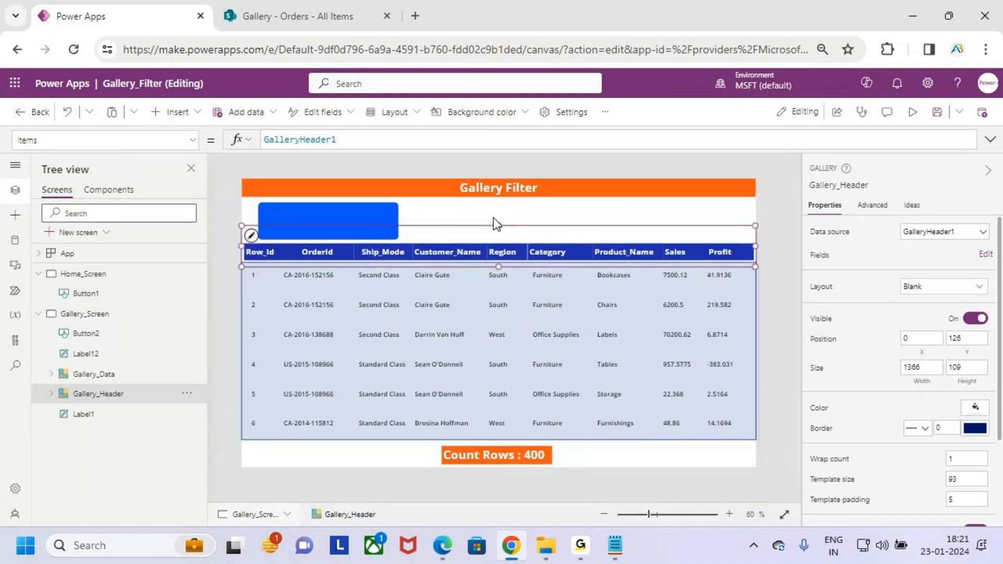
Step: Set the blank button's background to the slightly darker custom blue 1054DE
click(494, 218)
click(363, 221)
click(574, 111)
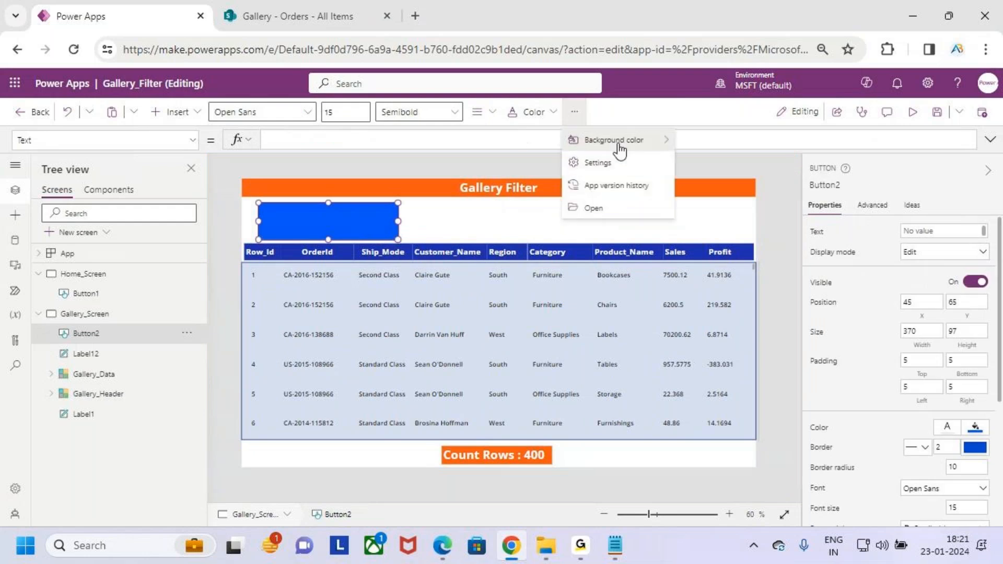
mouse_move(617, 141)
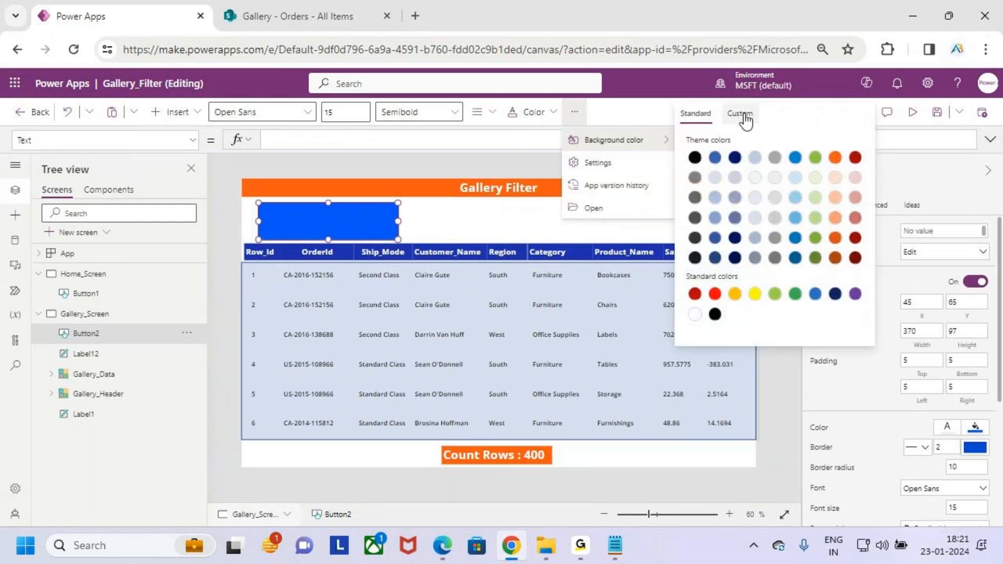
click(744, 116)
drag(848, 140, 848, 146)
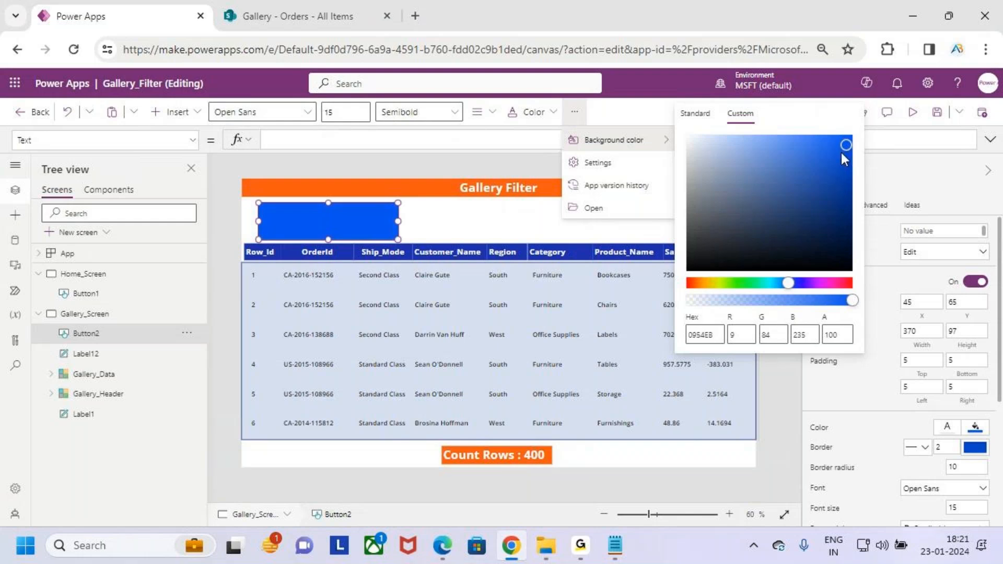
drag(843, 153, 842, 152)
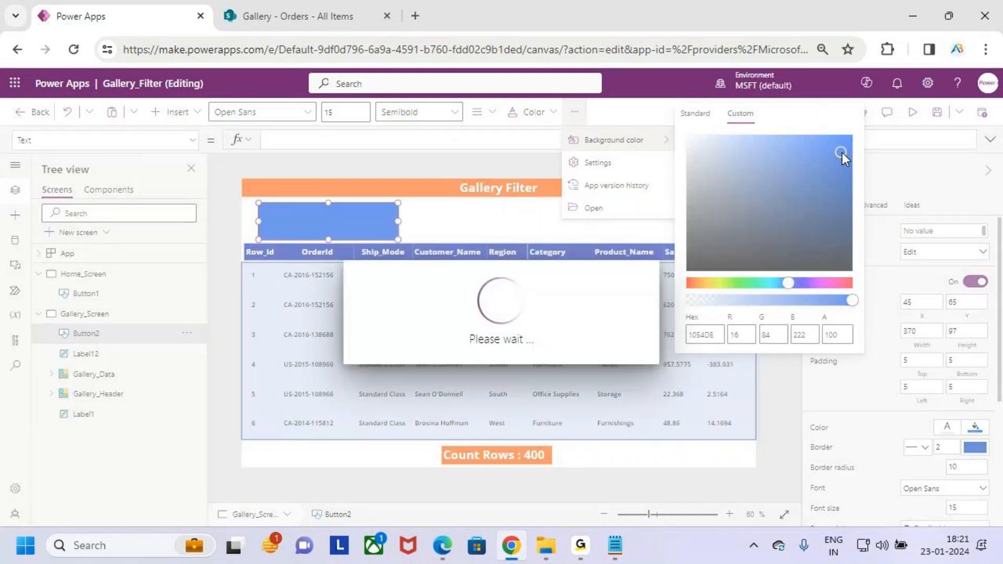
click(465, 217)
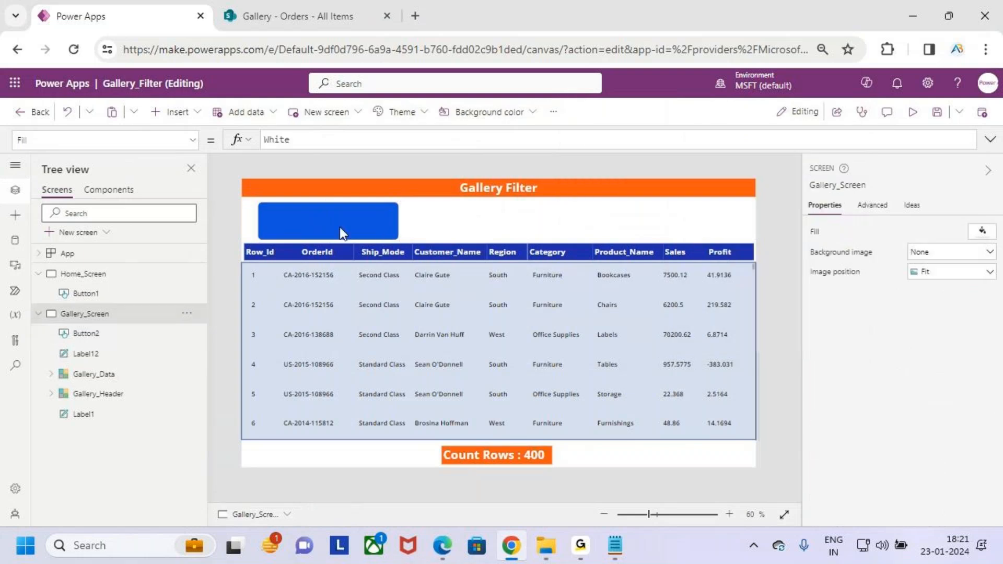
Step: Frame the inside of the blue button in red and clear the frame
key(ctrl+2)
drag(278, 213, 386, 231)
key(e)
key(Escape)
Step: Insert a text input, shrink it to fit, and place it centred inside the blue button
click(177, 112)
key(ctrl+2)
drag(163, 219, 233, 242)
key(Escape)
click(206, 228)
drag(320, 205, 333, 222)
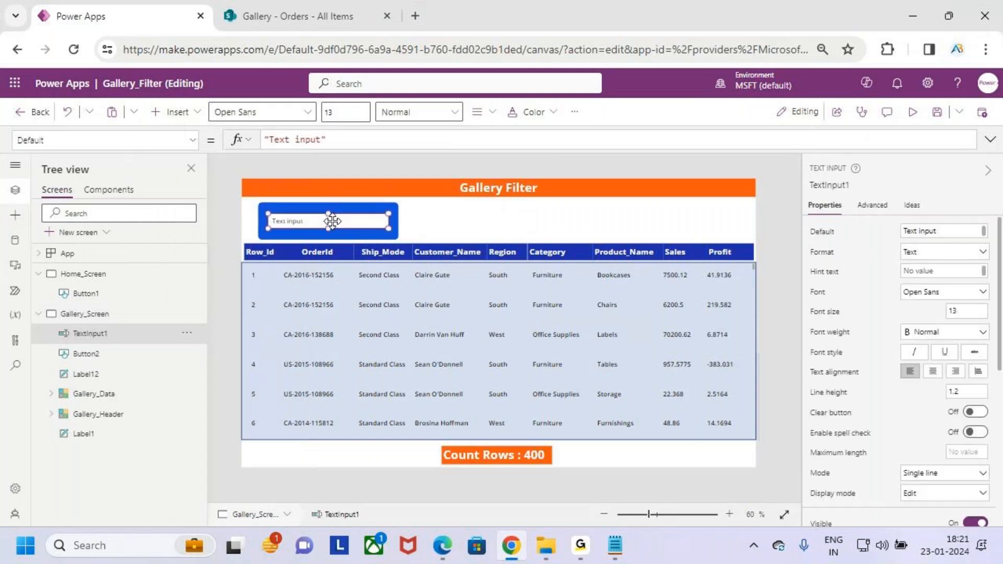
Step: Empty the text input's default value and set its hint text to Search
key(ctrl+2)
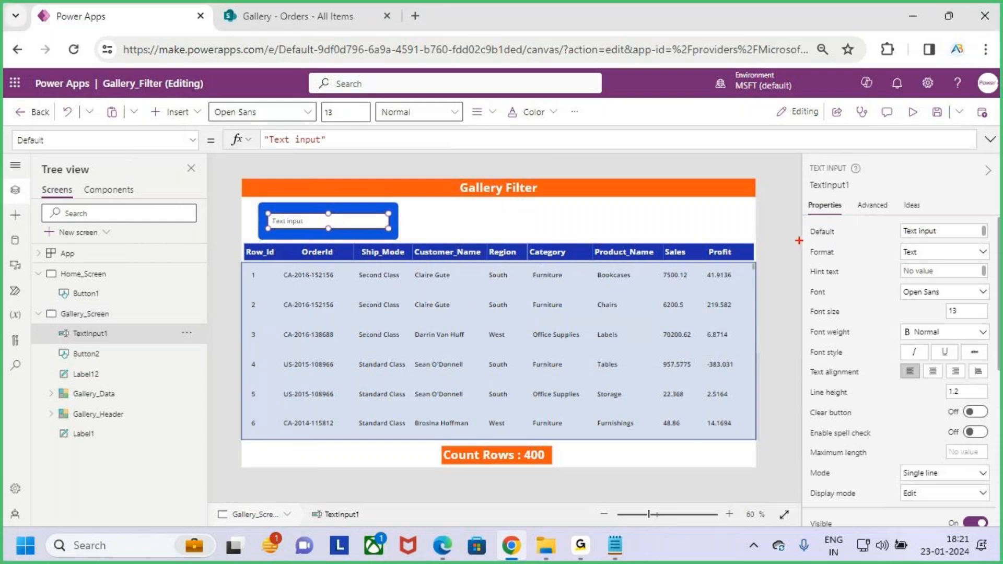
drag(799, 241, 855, 241)
key(Escape)
triple_click(968, 237)
key(BackSpace)
click(933, 271)
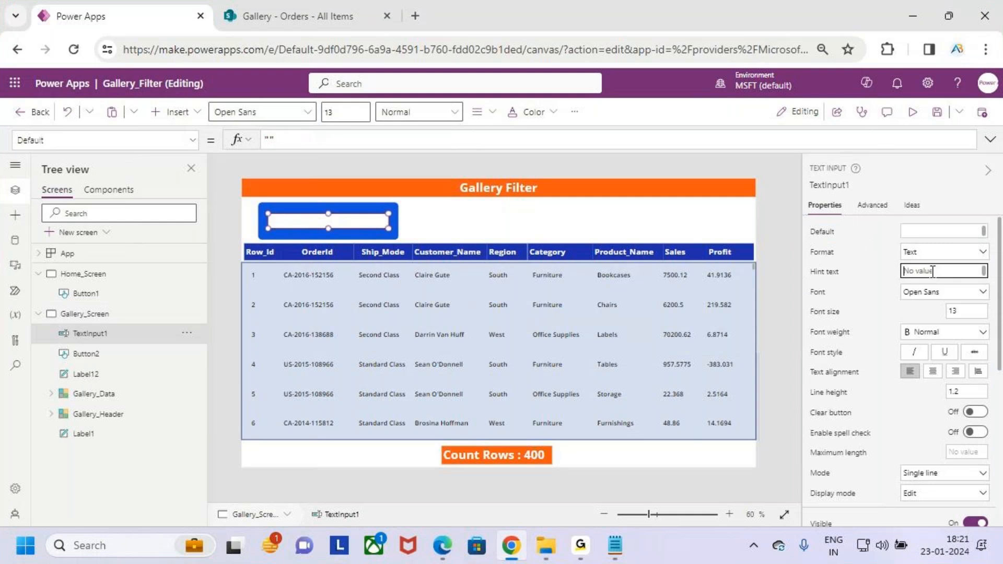
text(Search)
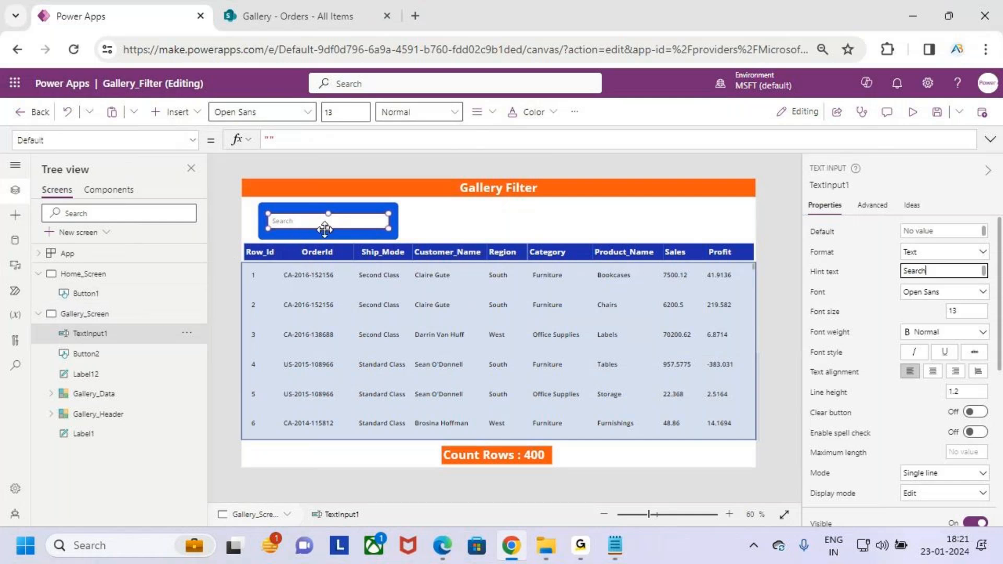
Step: Make the Search text input slightly taller and keep it centred within the blue button
scroll(325, 227, up, 4)
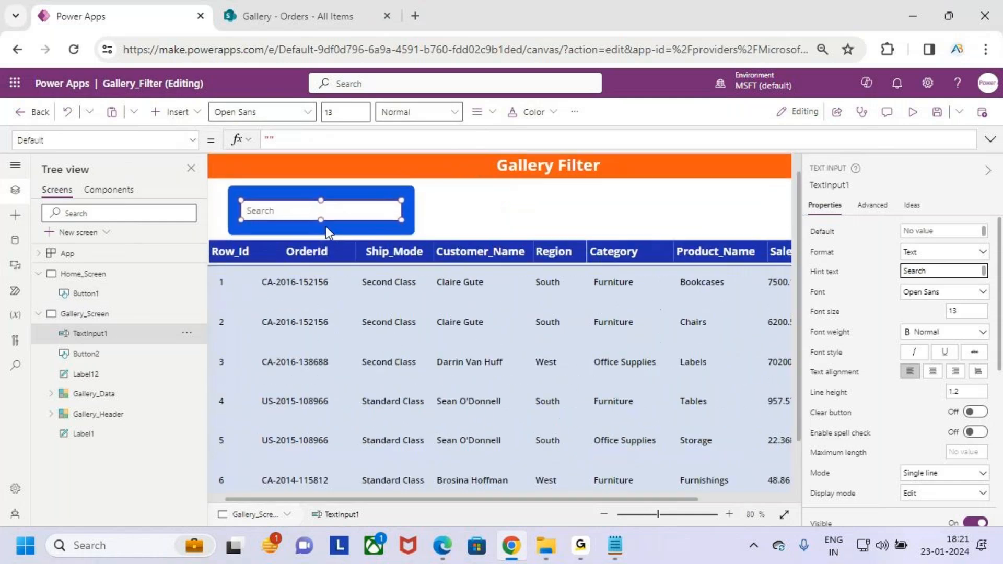
click(350, 238)
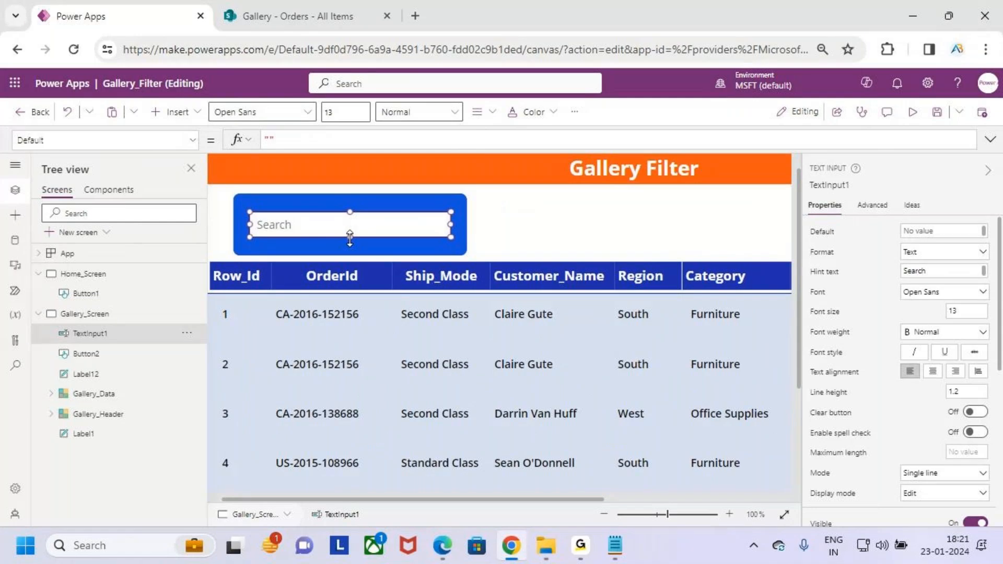
scroll(350, 240, up, 3)
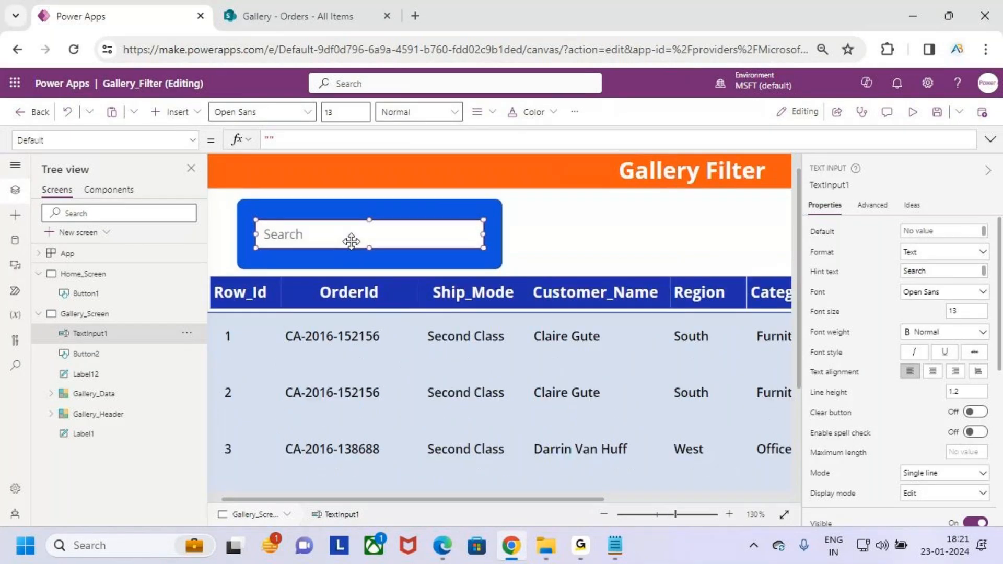
drag(452, 296, 445, 273)
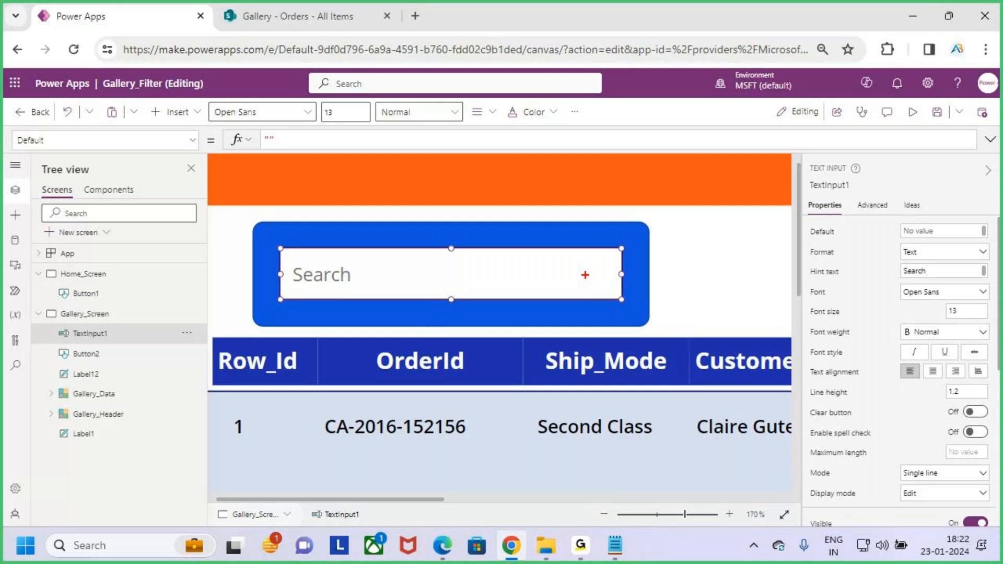
Step: Look up "search" among the insertable controls and insert the Search icon
click(174, 112)
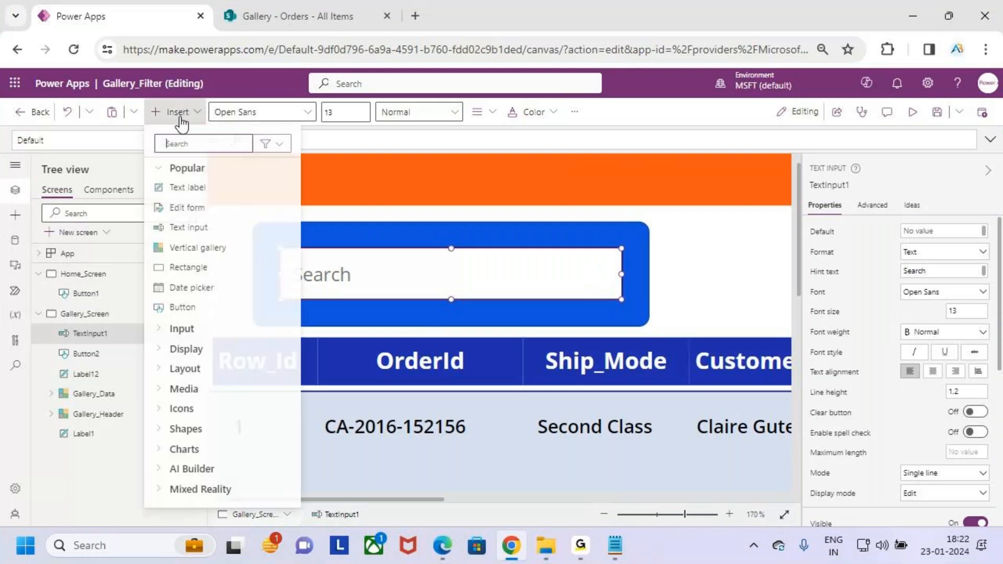
click(214, 147)
text(serach)
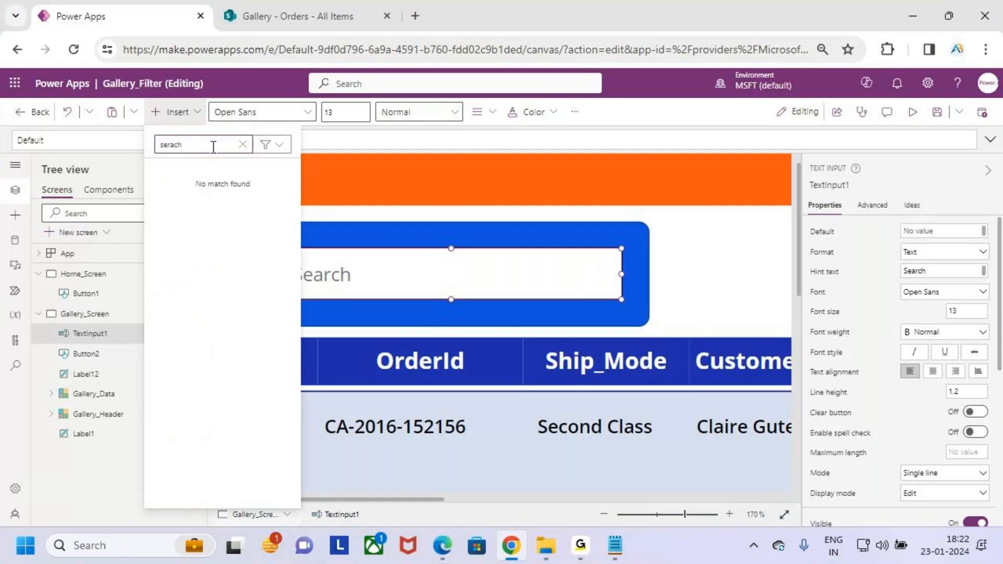
key(BackSpace)
key(BackSpace)
key(BackSpace)
key(BackSpace)
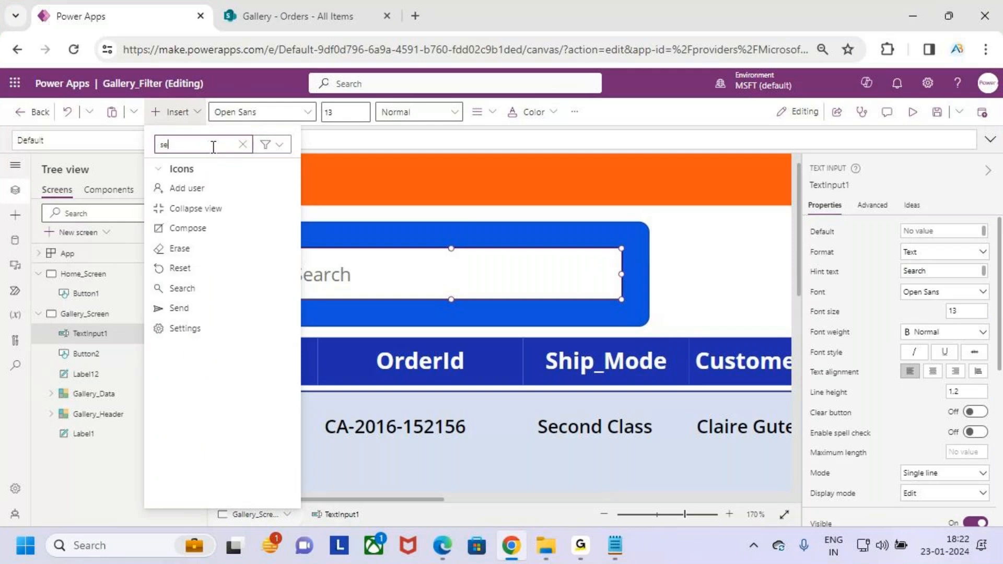
text(arch)
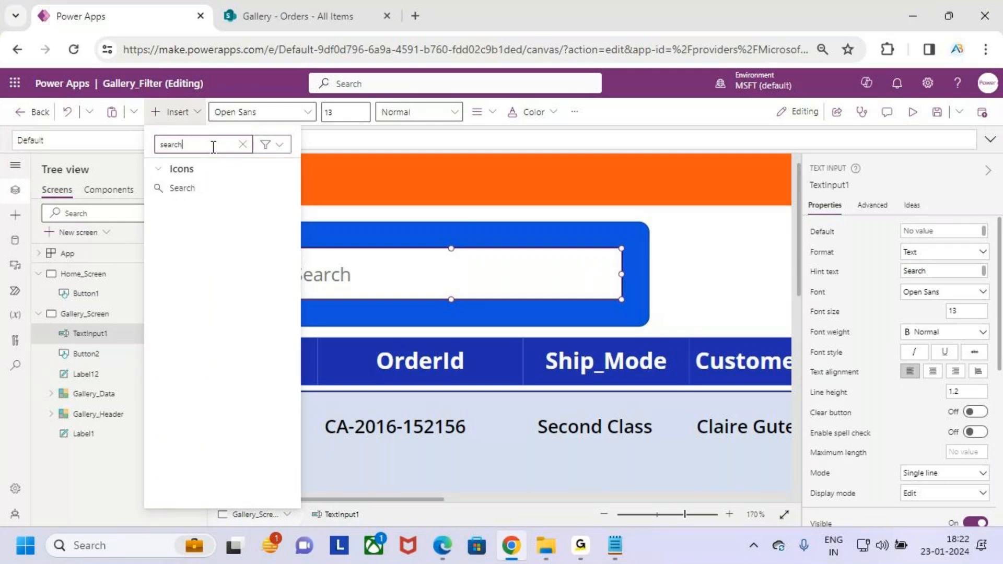
click(219, 189)
Step: Place the Search icon at the right end of the text input at X 356, Y 89, sized 33 by 48
drag(282, 212, 594, 270)
drag(622, 318, 620, 300)
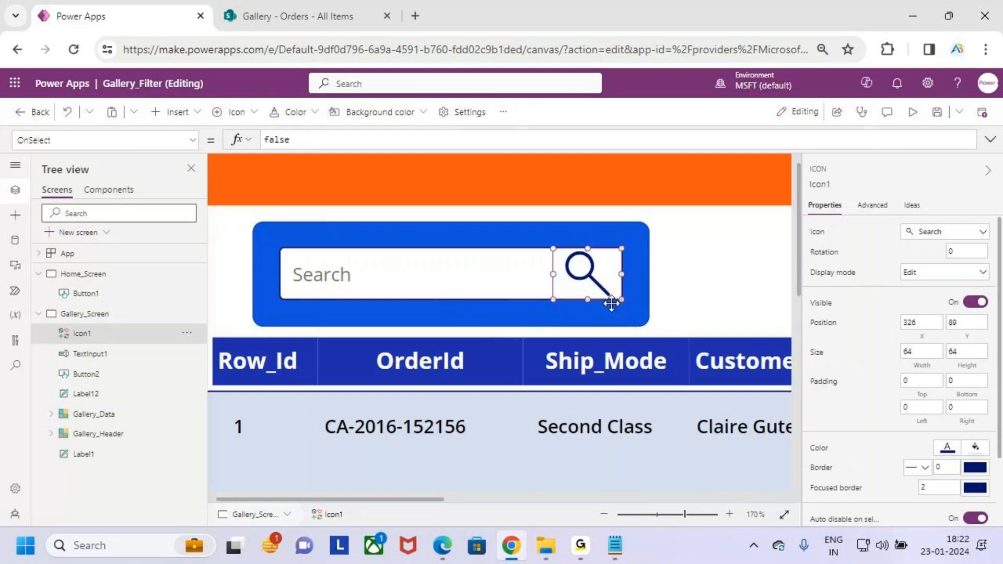
drag(553, 276, 588, 277)
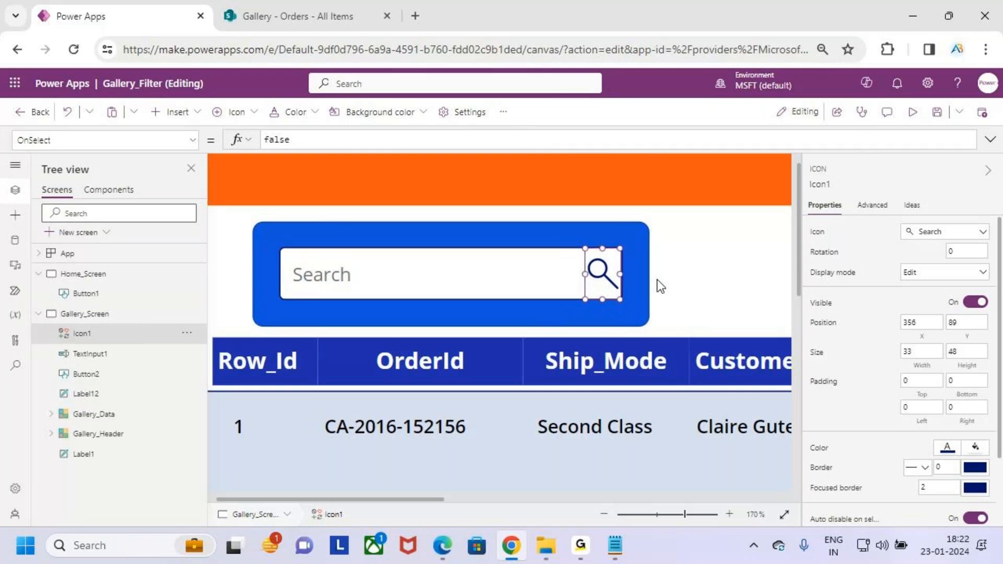
scroll(659, 285, down, 3)
scroll(658, 280, down, 4)
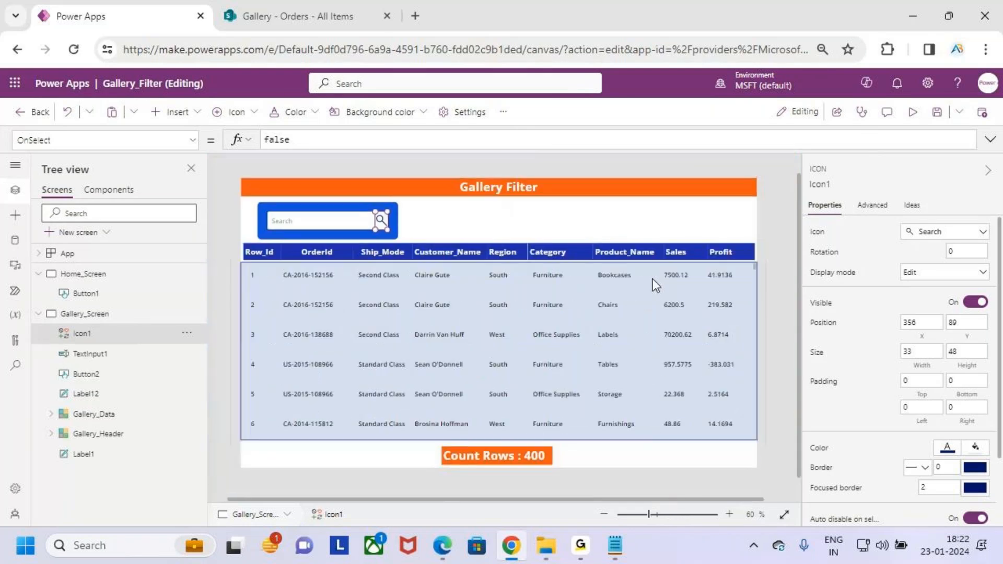
Step: Preview the app to examine the search box and the gallery columns below it, and return to editing
click(531, 227)
click(440, 222)
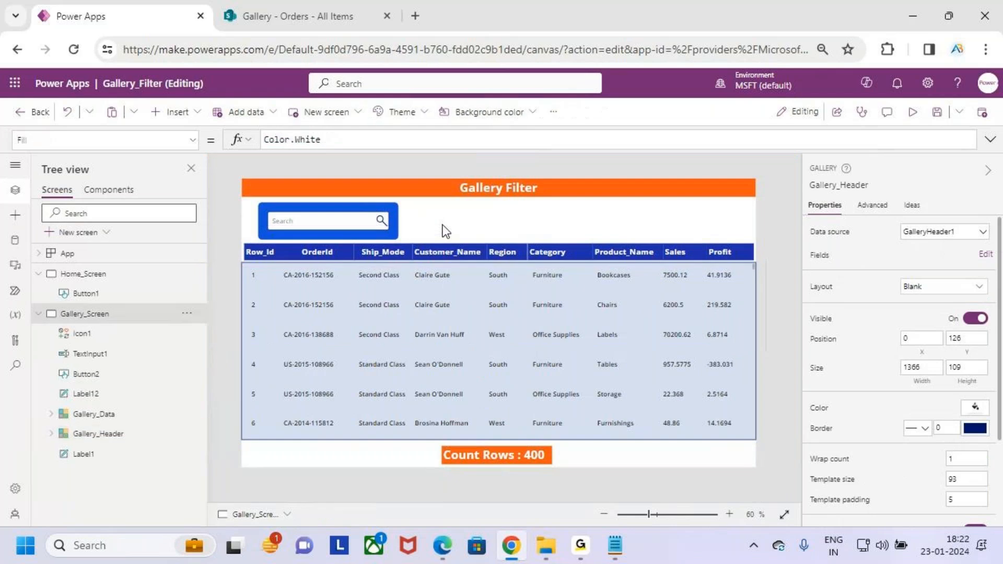
click(334, 221)
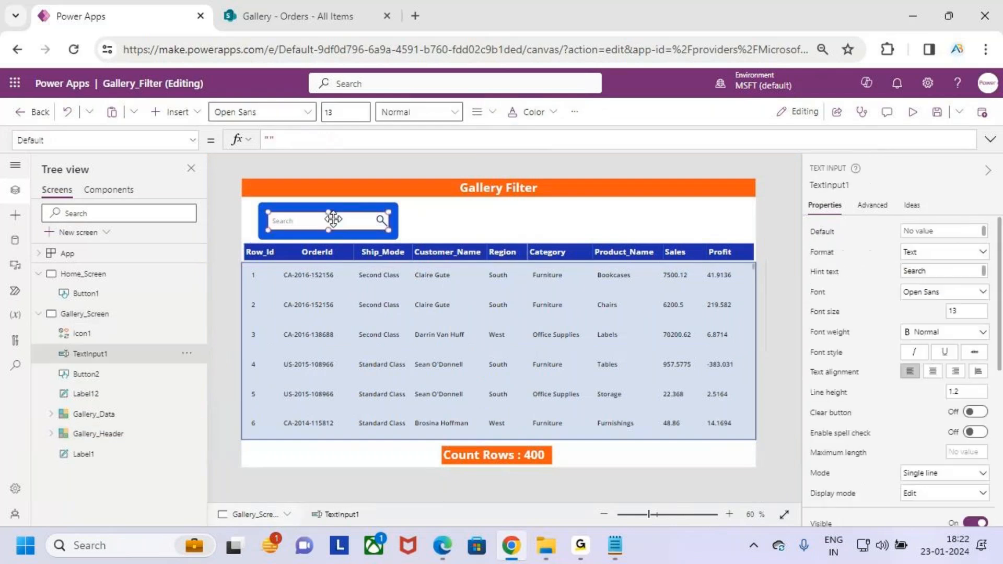
click(470, 225)
click(912, 112)
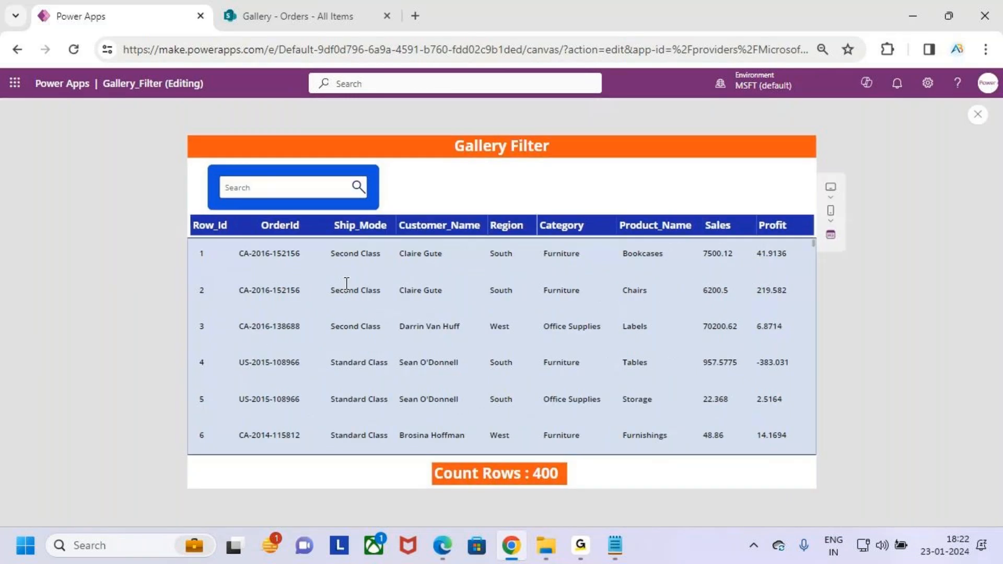
key(ctrl+2)
drag(294, 156, 295, 174)
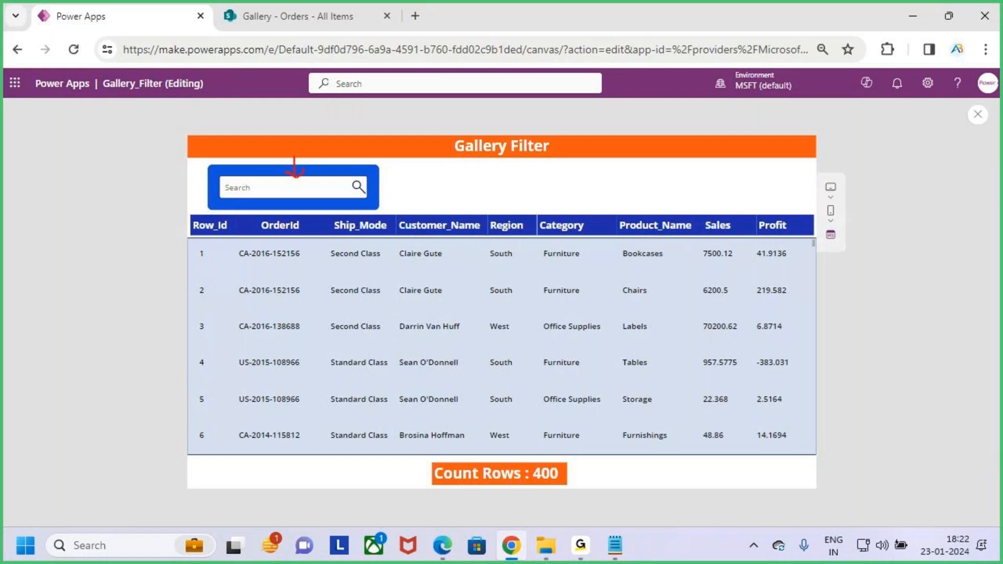
mouse_move(194, 224)
mouse_down()
mouse_move(291, 315)
mouse_move(695, 435)
mouse_up()
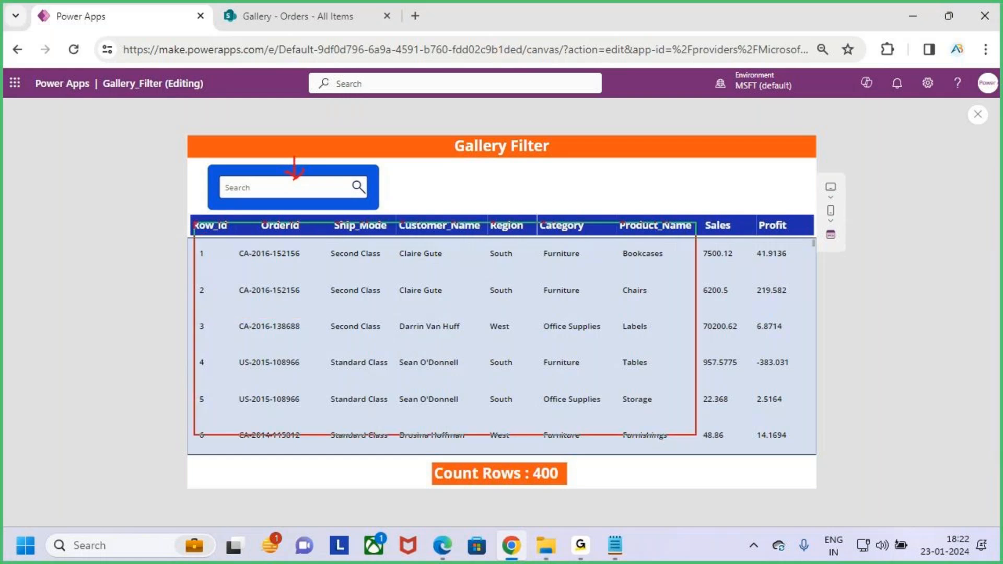
key(Escape)
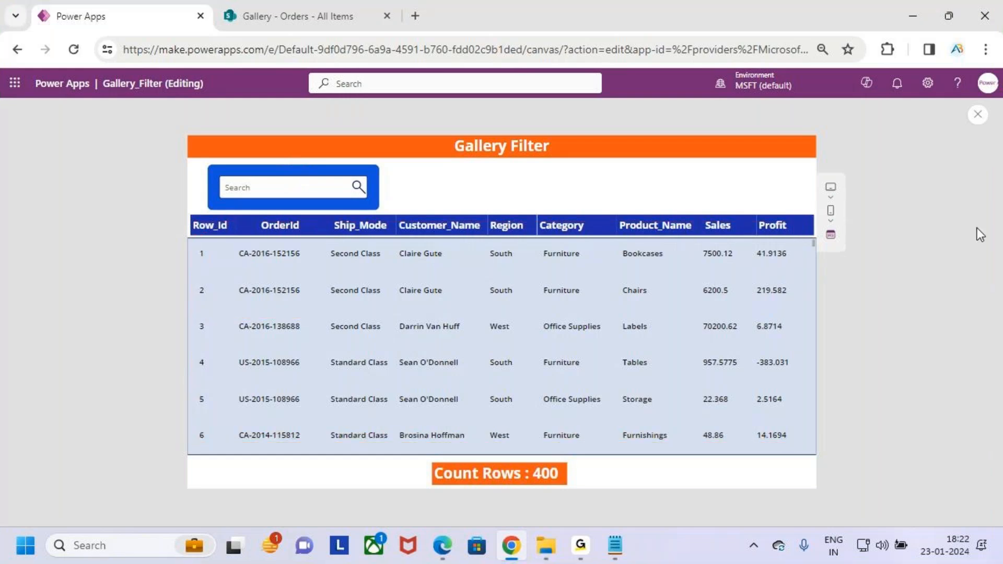
click(977, 116)
click(617, 358)
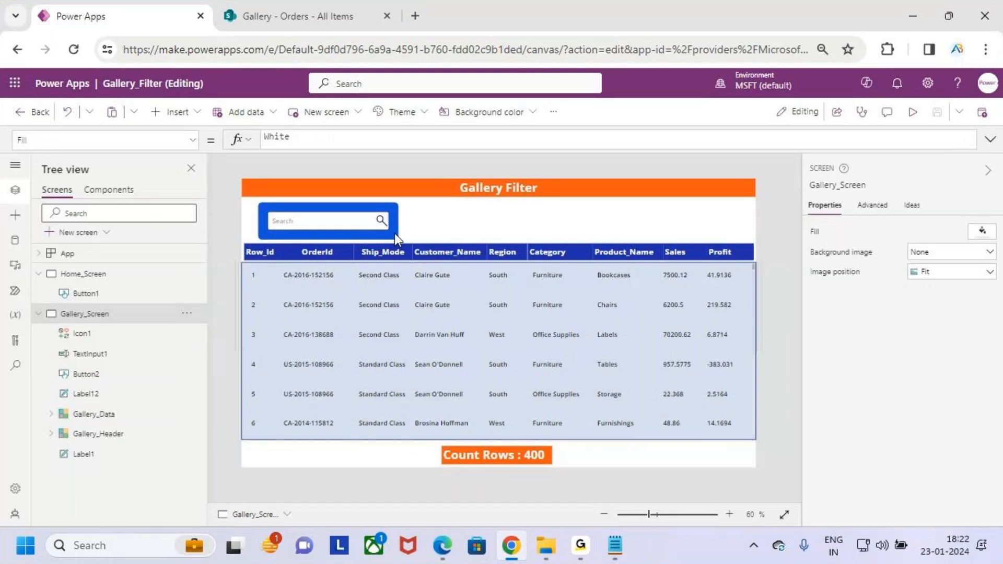
Step: Preview the app, try entering 100 in the search box, check the gallery rows, and return to editing
click(912, 112)
click(298, 189)
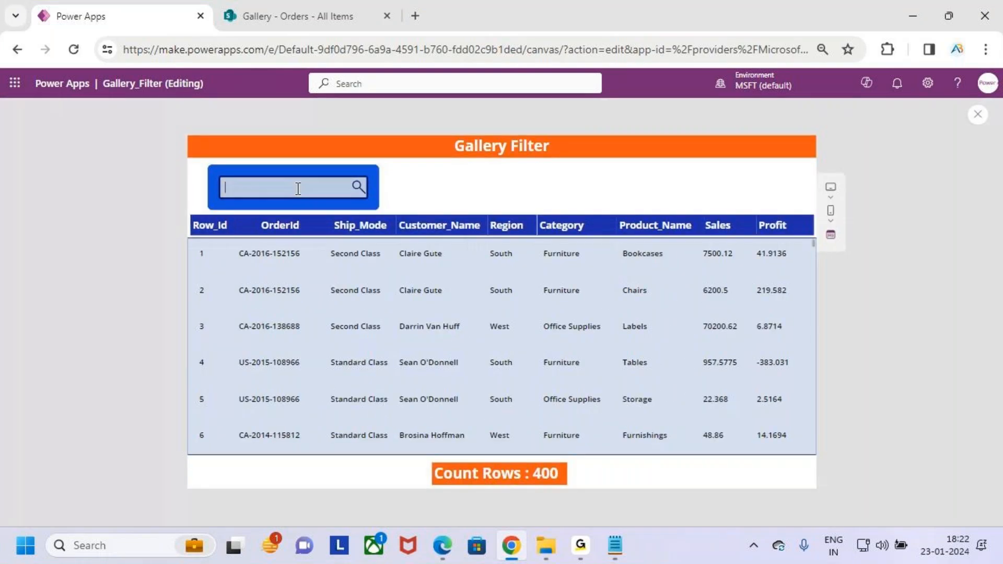
key(ctrl+2)
drag(188, 215, 234, 464)
key(Escape)
click(281, 189)
text(100)
key(ctrl+2)
mouse_move(219, 278)
mouse_down()
mouse_move(504, 414)
mouse_move(629, 445)
mouse_up()
key(Escape)
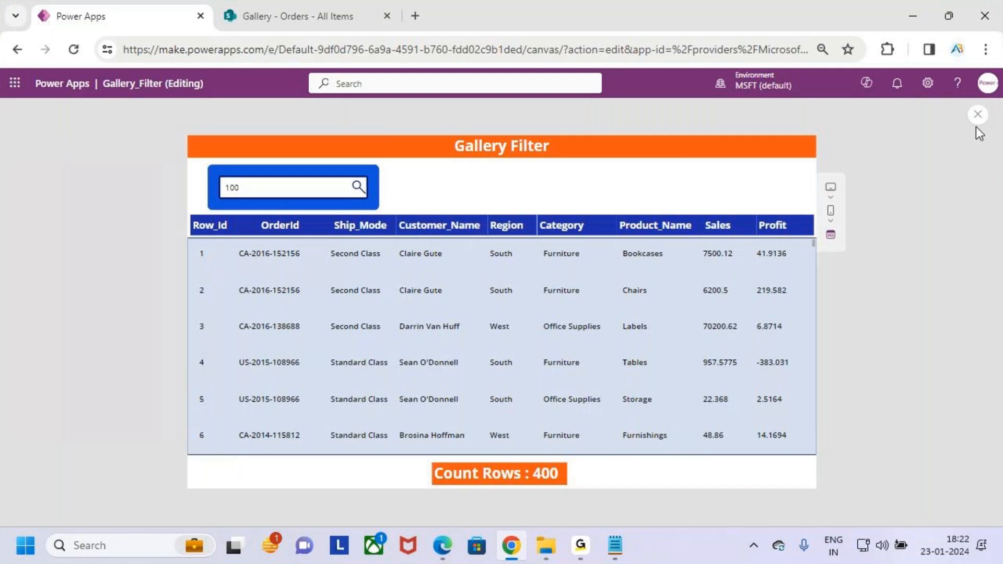
key(ctrl+2)
mouse_move(271, 180)
mouse_down()
mouse_move(274, 112)
mouse_move(357, 282)
mouse_up()
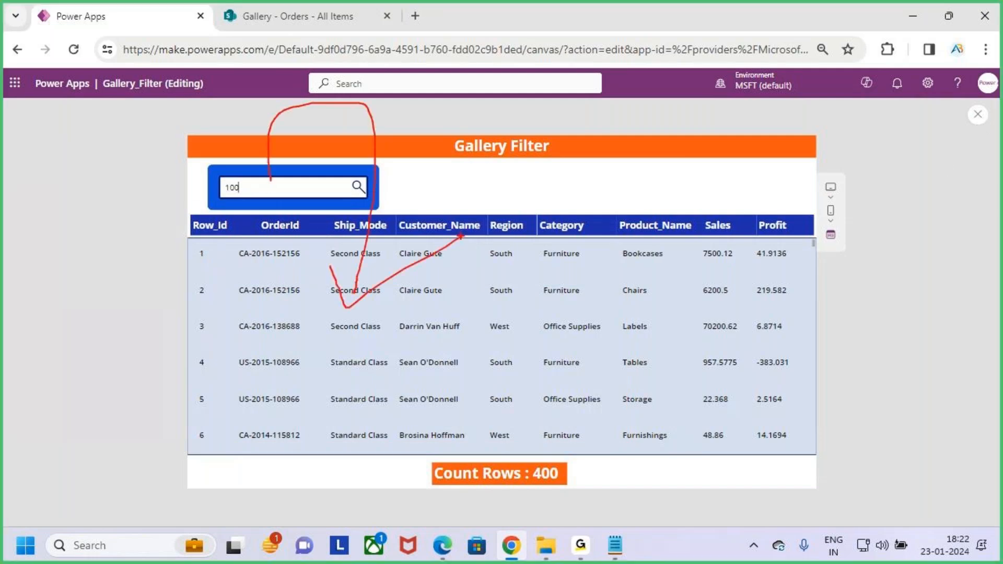
click(978, 114)
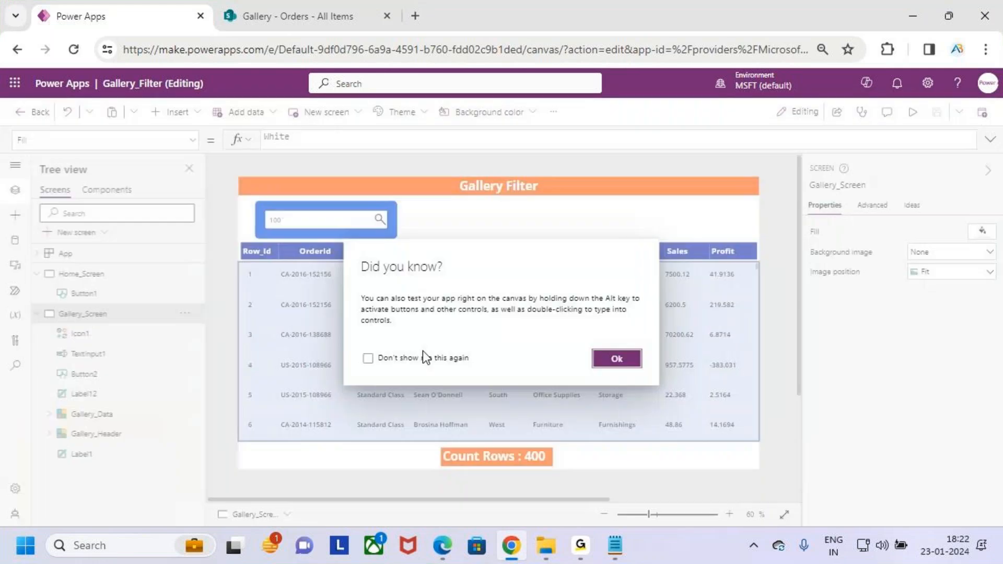
click(616, 361)
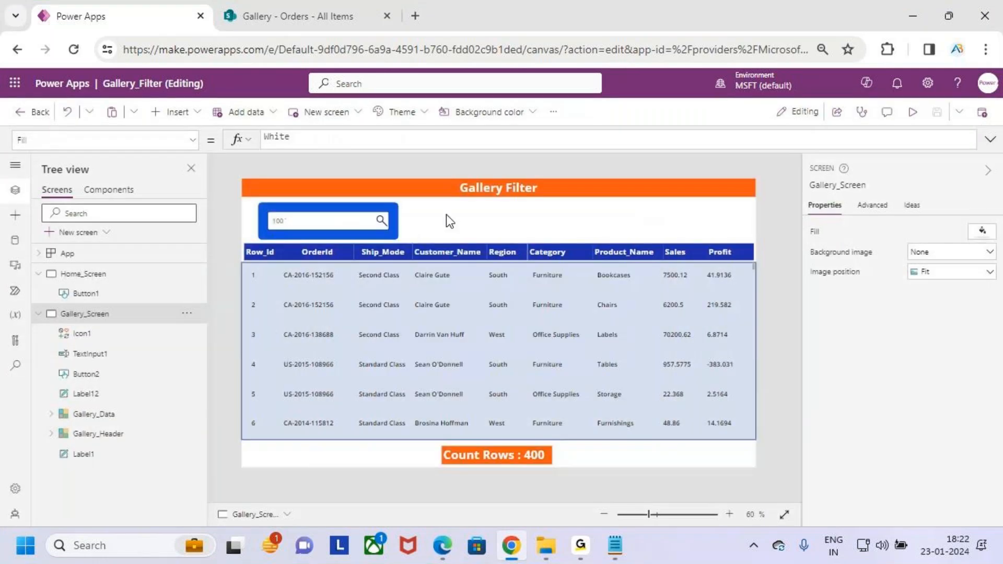
Step: Clear the search box text in the app preview and return to editing
click(913, 111)
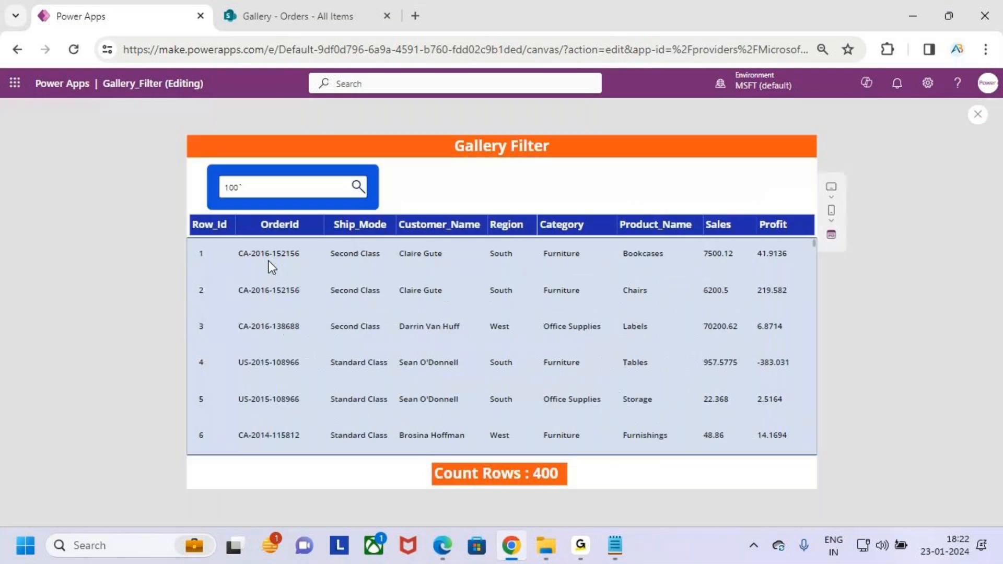
drag(247, 189, 192, 194)
key(BackSpace)
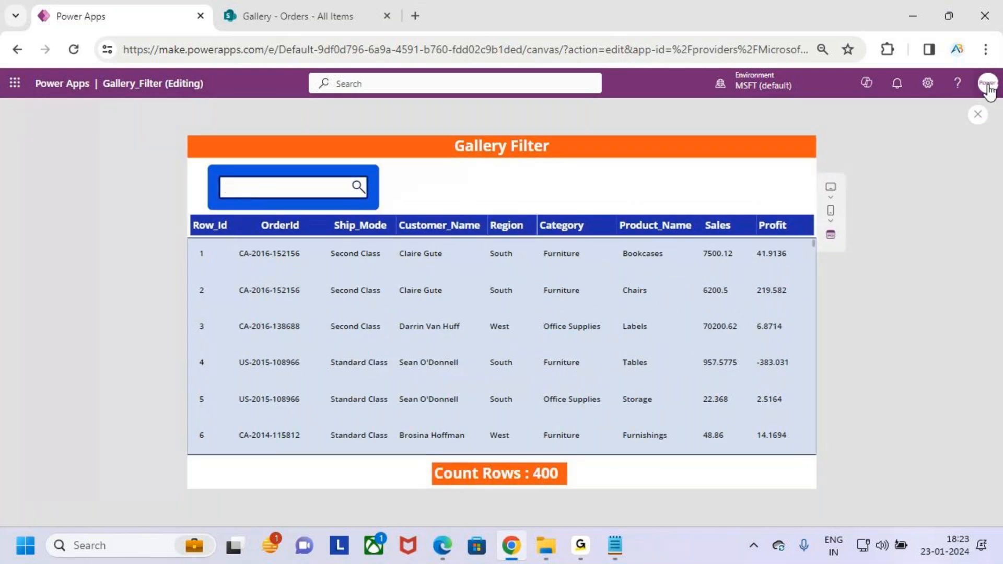
click(977, 114)
click(616, 363)
Step: Select the order data gallery and examine its data source and Items property in relation to the search box
click(616, 369)
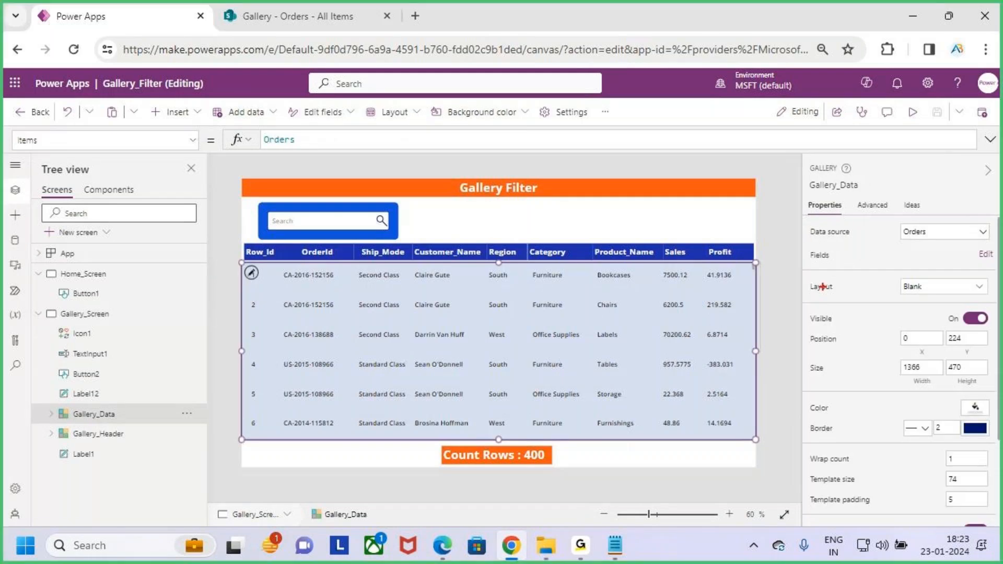
mouse_move(811, 244)
mouse_down()
mouse_move(954, 234)
mouse_move(943, 234)
mouse_up()
key(Escape)
click(615, 545)
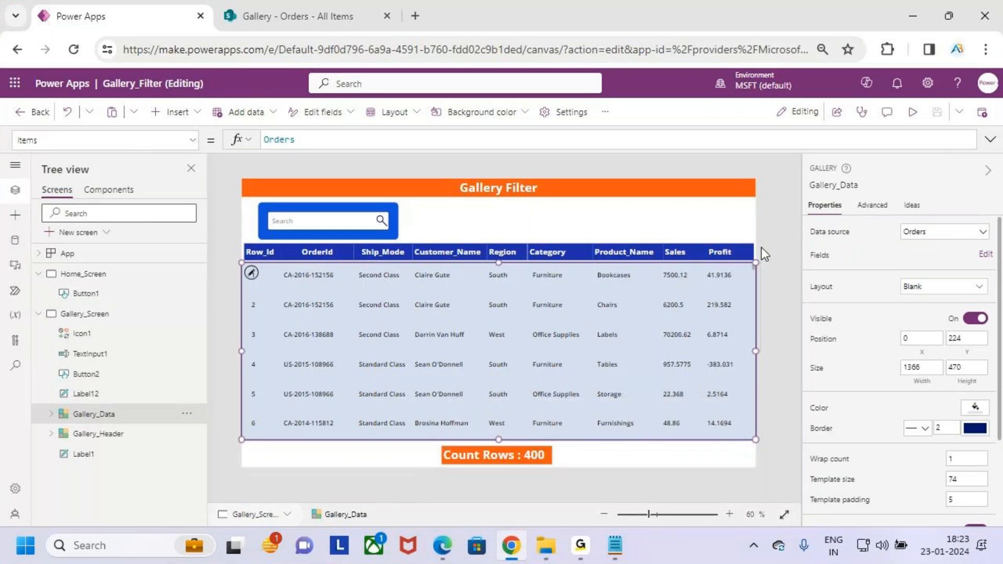
key(ctrl+2)
drag(515, 230, 520, 295)
drag(530, 269, 506, 318)
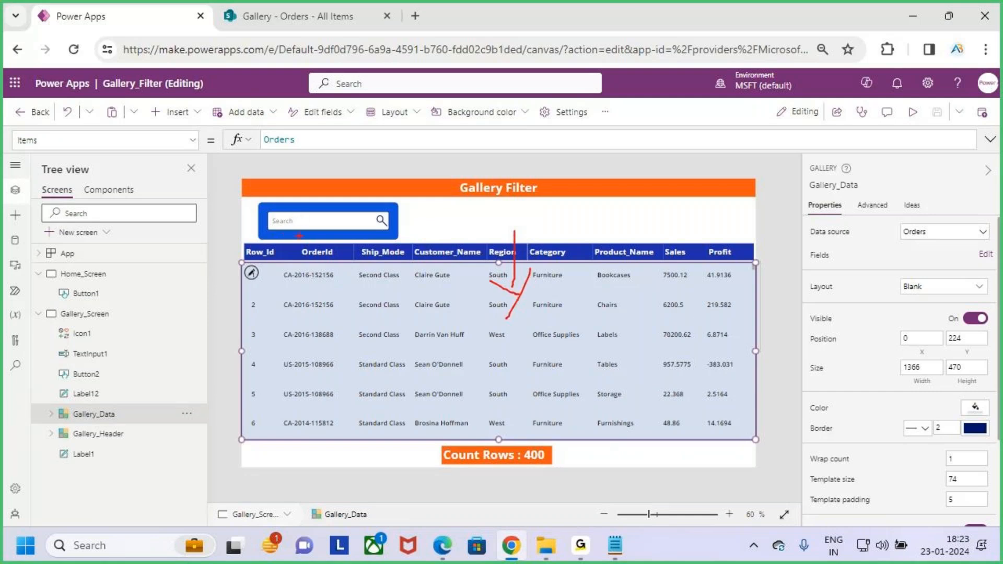
drag(311, 197, 308, 229)
key(Escape)
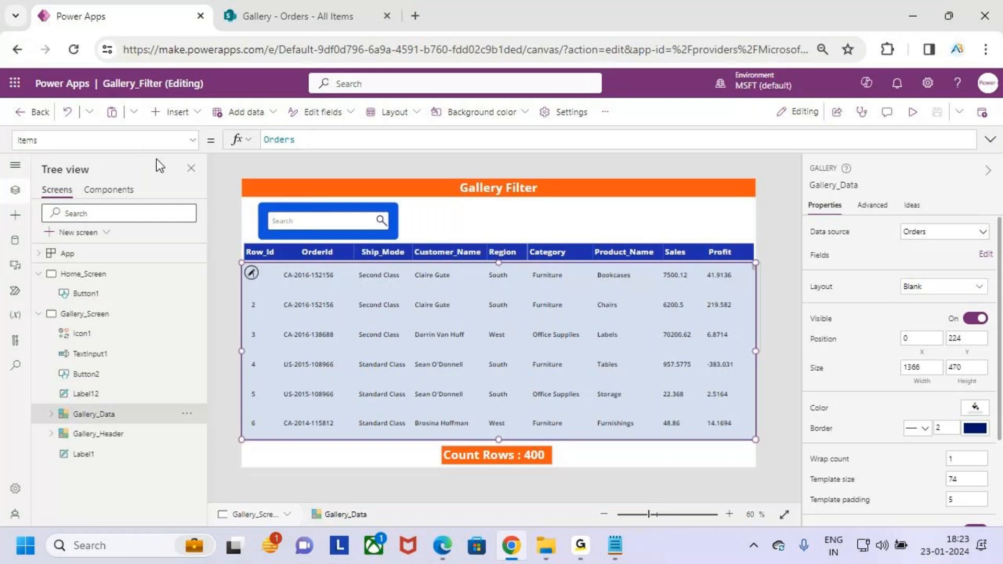
key(ctrl+2)
drag(2, 126, 68, 150)
key(Escape)
Step: Replace the data gallery's Items formula with the start of a Search function using the Orders table as source: Search(Orders,
click(309, 139)
drag(329, 138, 248, 151)
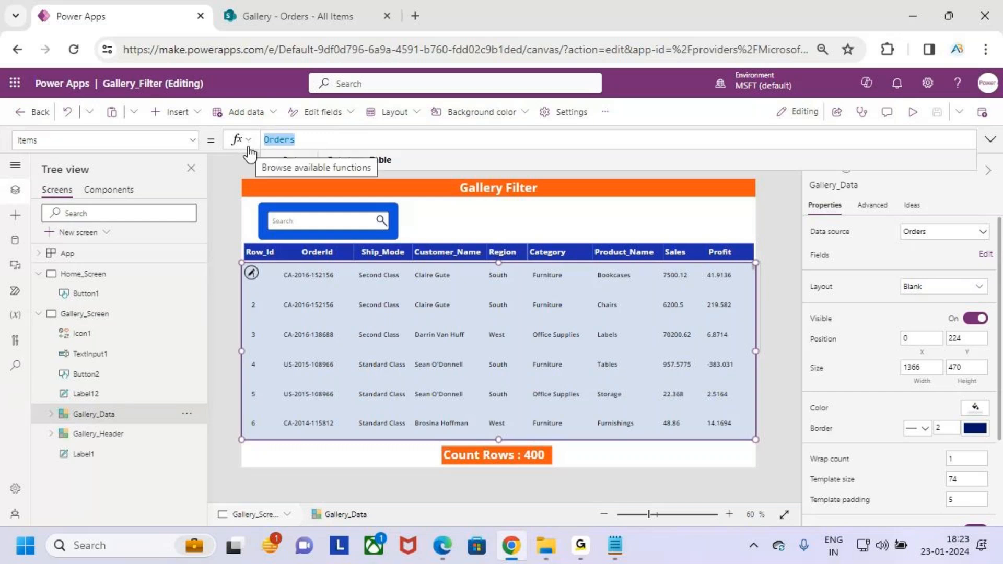
text(search)
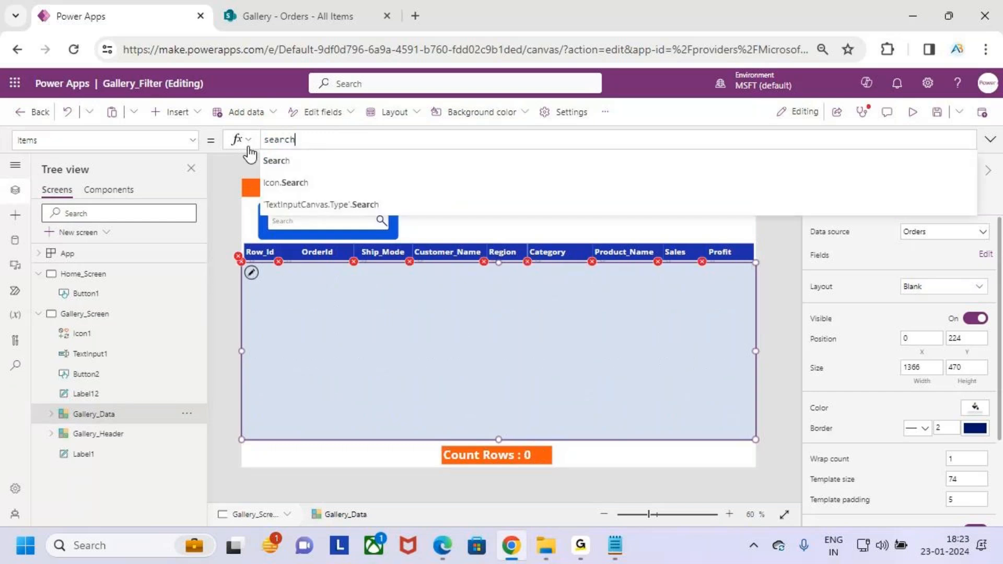
key(Tab)
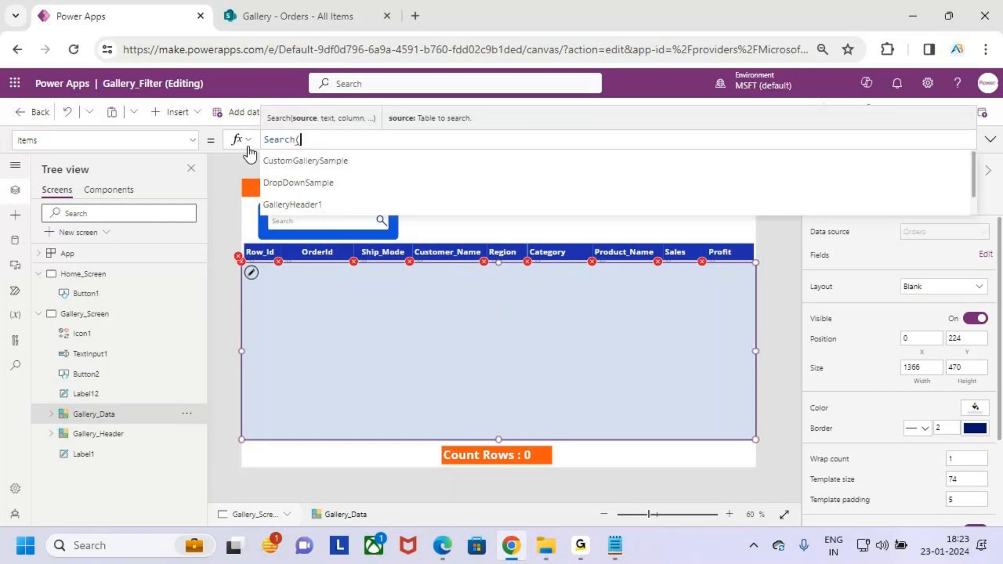
key(ctrl+2)
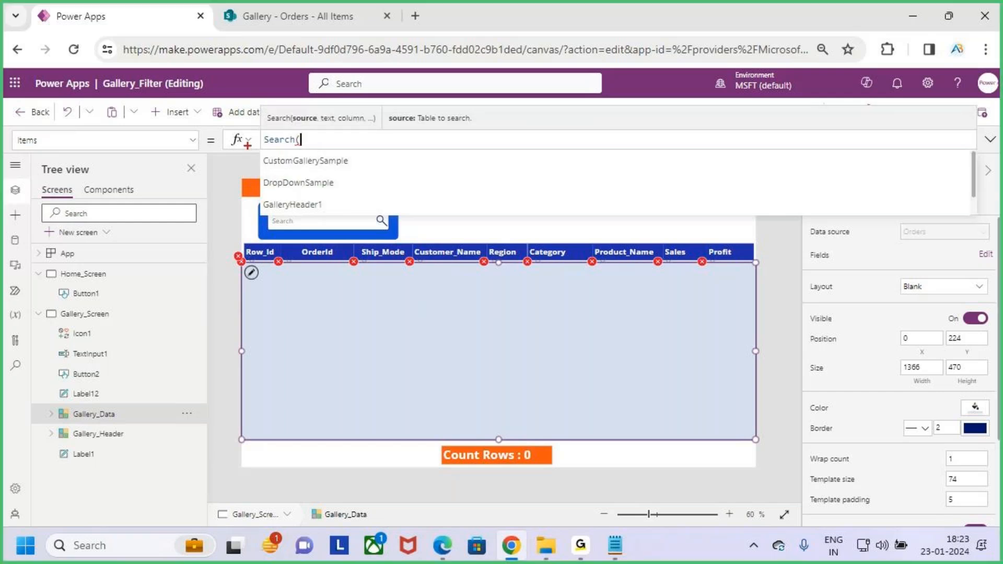
ctrl+shift+drag(301, 110, 307, 77)
key(Escape)
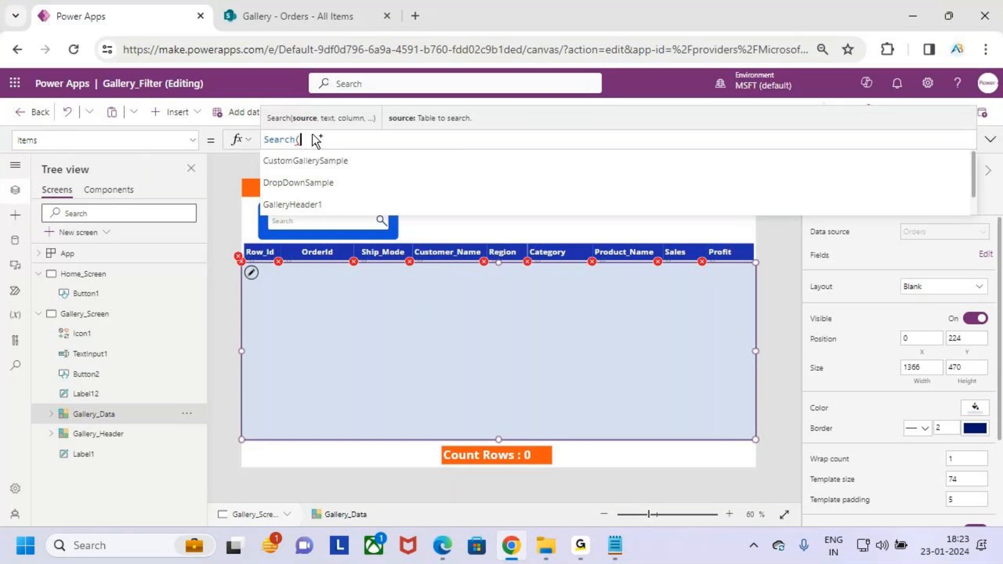
text(order)
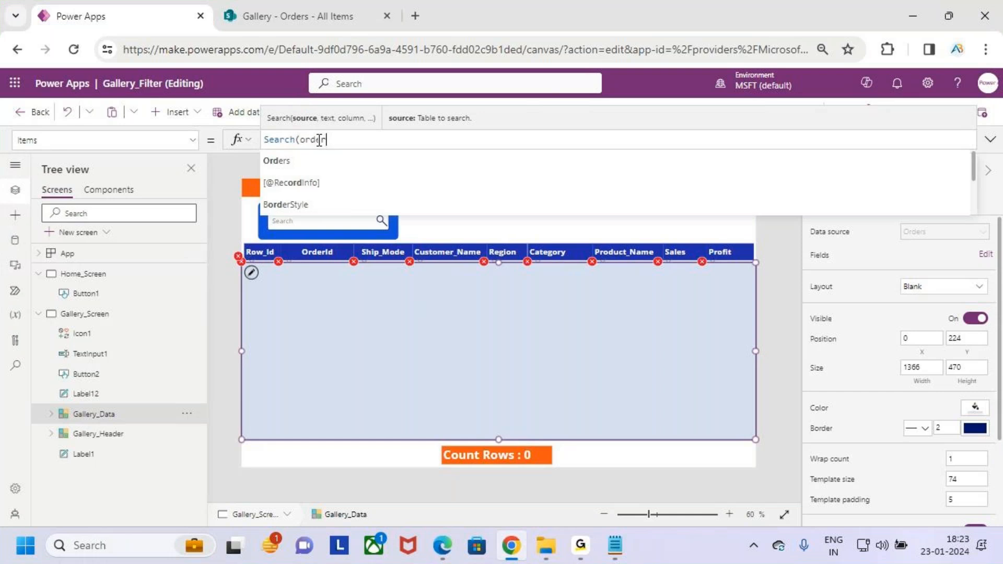
key(Tab)
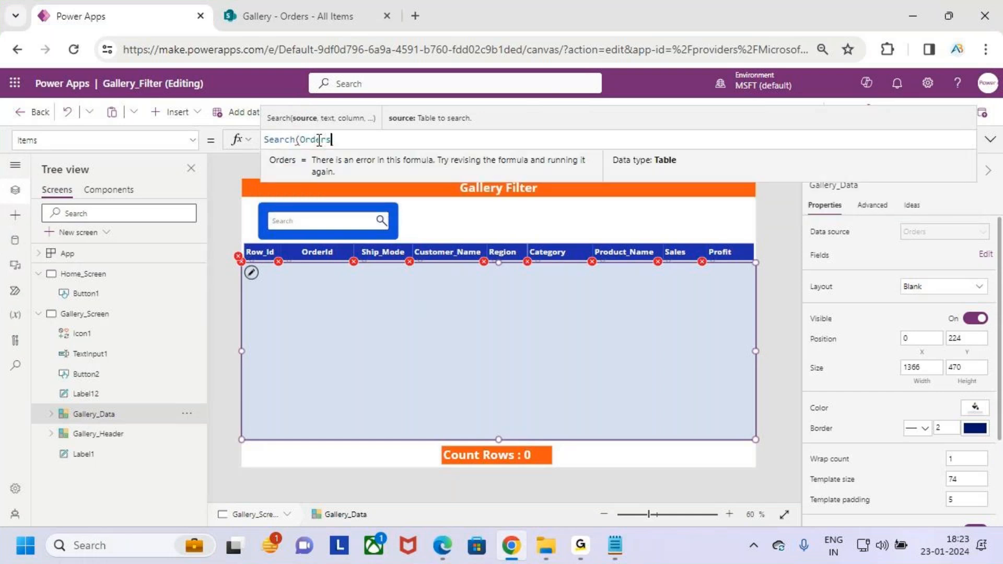
text(,)
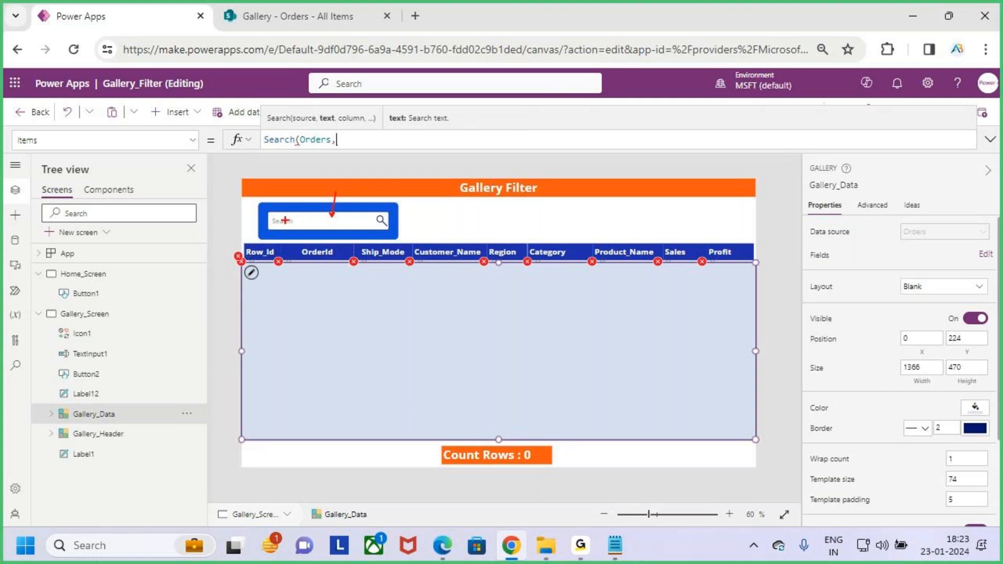
Step: Check the search box's control name and add TextInput1.Text as the search text in Gallery_Data's Items formula
drag(311, 138, 317, 104)
key(Escape)
click(339, 223)
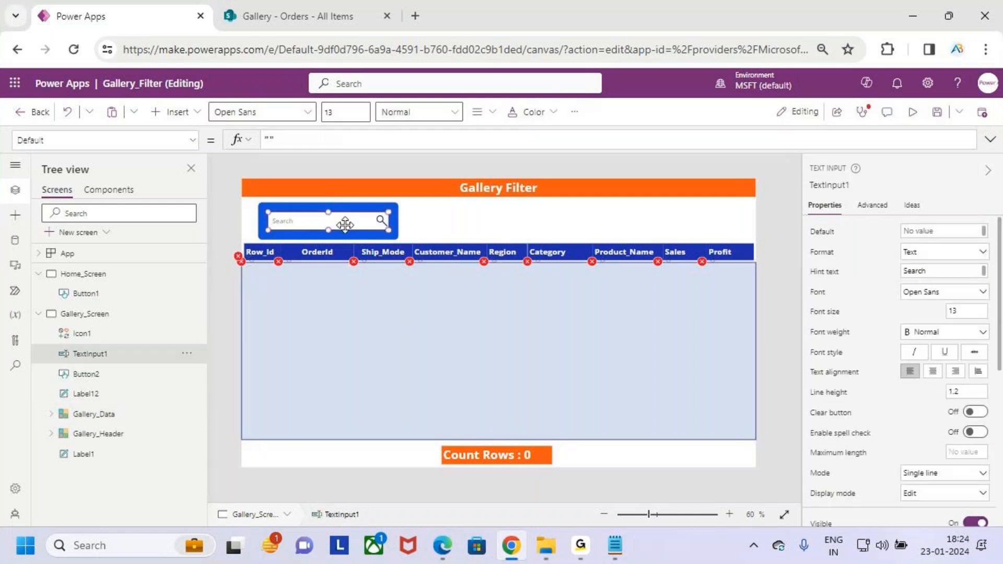
click(835, 186)
click(594, 343)
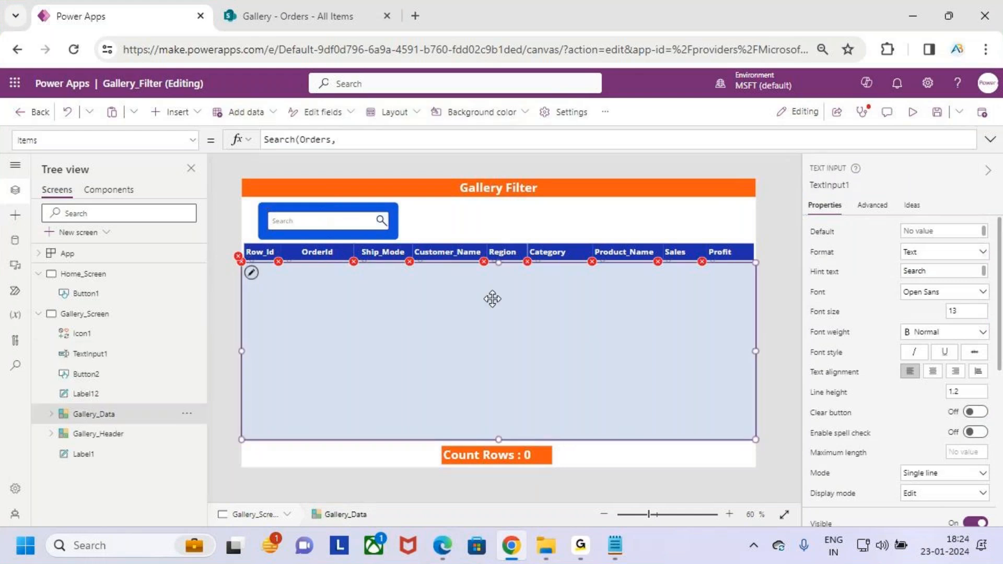
click(339, 142)
key(BackSpace)
text(,TextInput1)
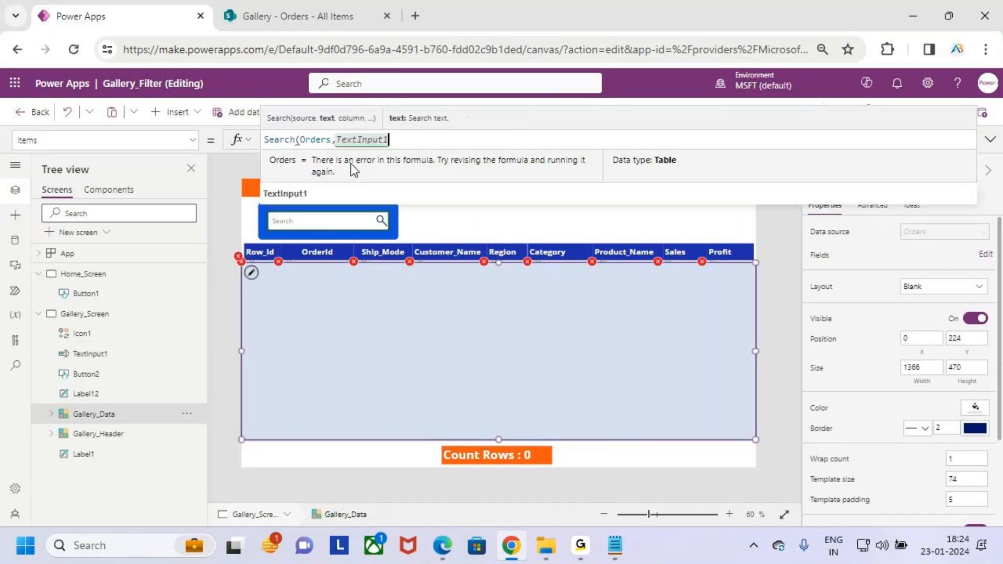
text(.text)
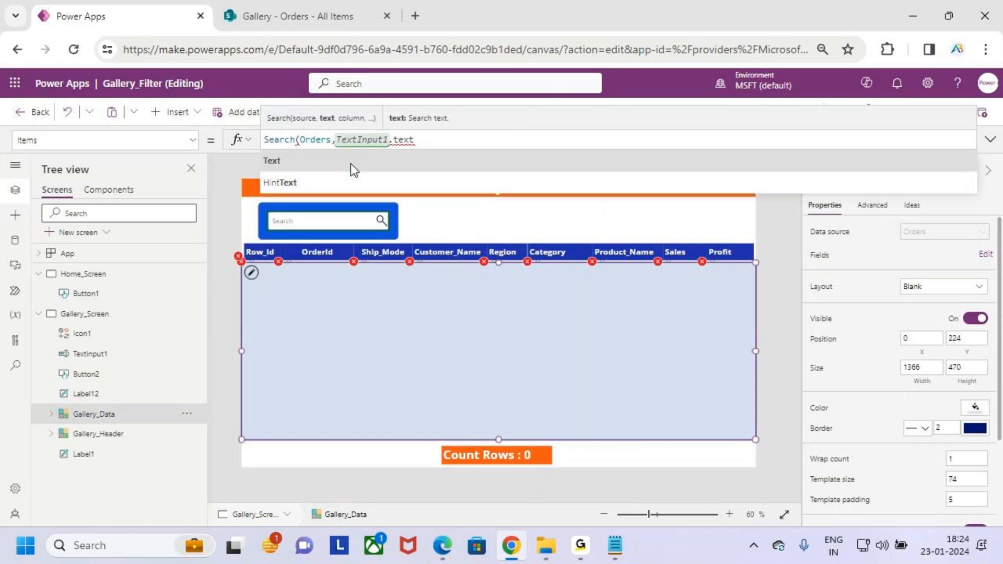
click(350, 162)
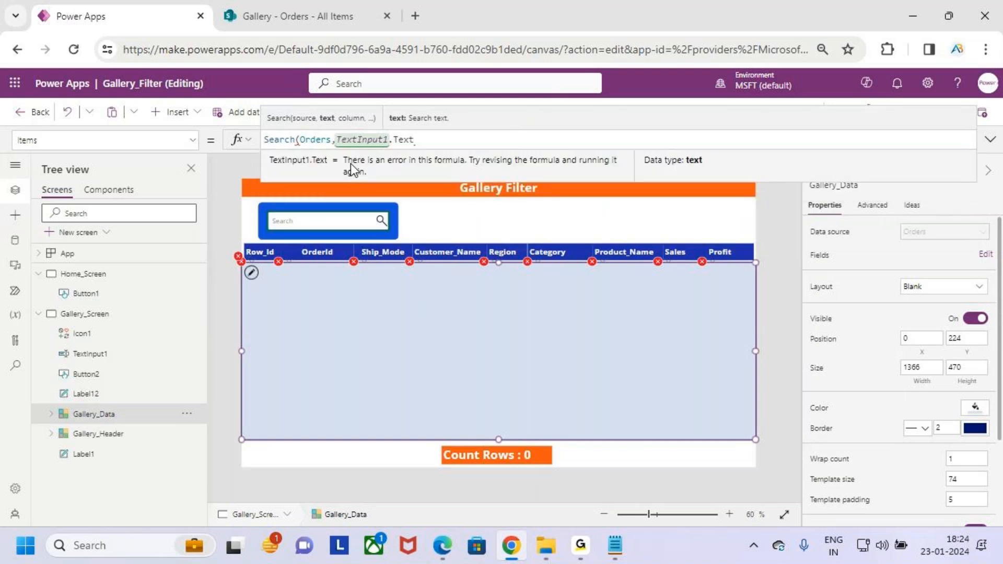
Step: Complete Gallery_Data's Items formula with the Title column so it reads Search(Orders,TextInput1.Text,"Title")
text(,)
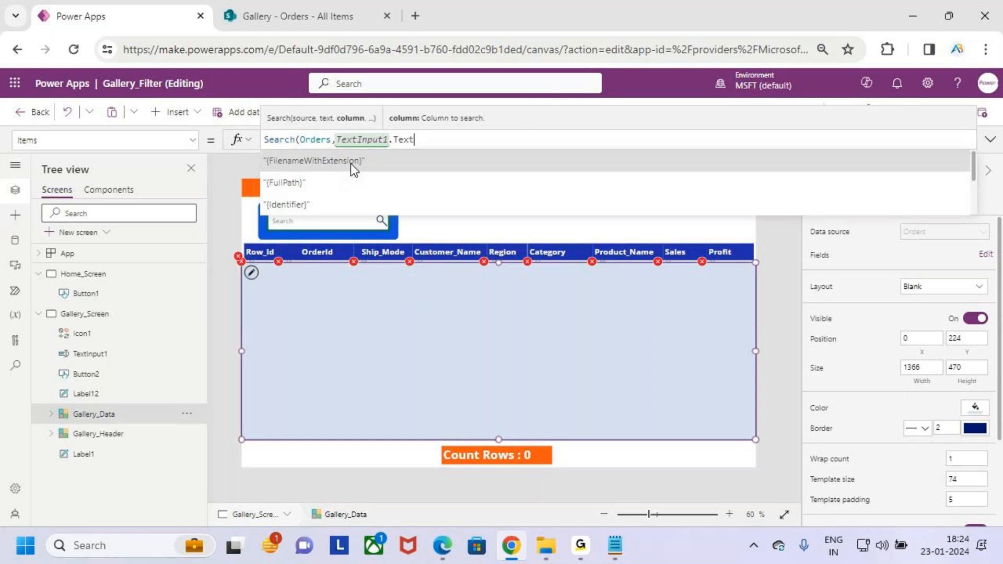
key(ctrl+2)
mouse_move(359, 126)
mouse_down()
mouse_move(337, 130)
mouse_move(367, 122)
mouse_up()
key(Escape)
key(ctrl+2)
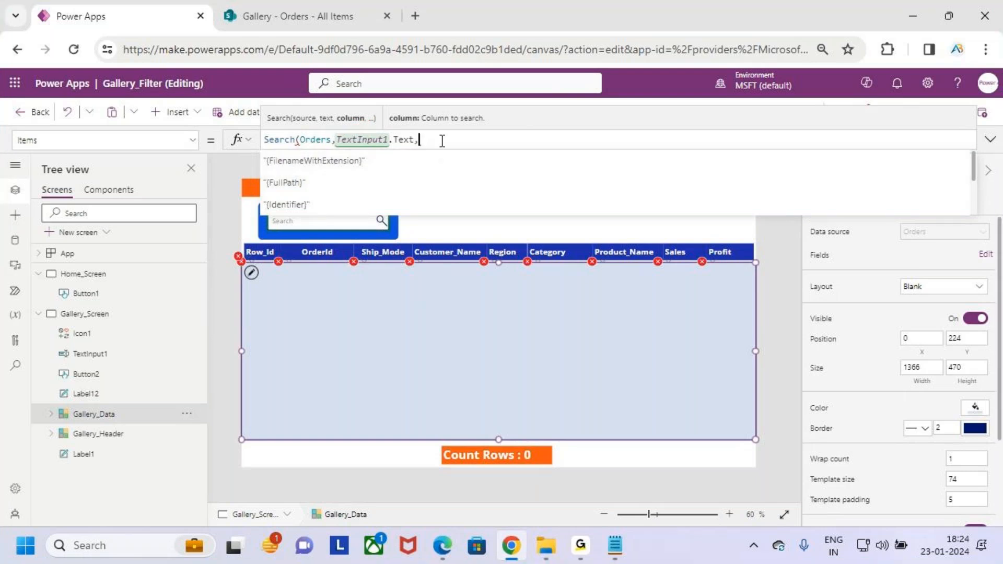
text(ro)
key(BackSpace)
key(BackSpace)
key(BackSpace)
text(,titl)
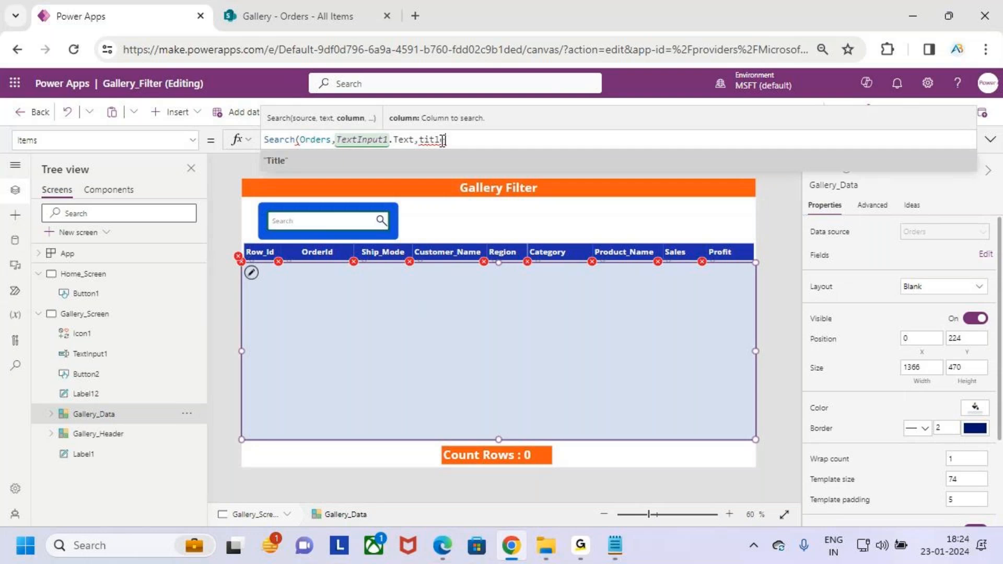
key(Tab)
text())
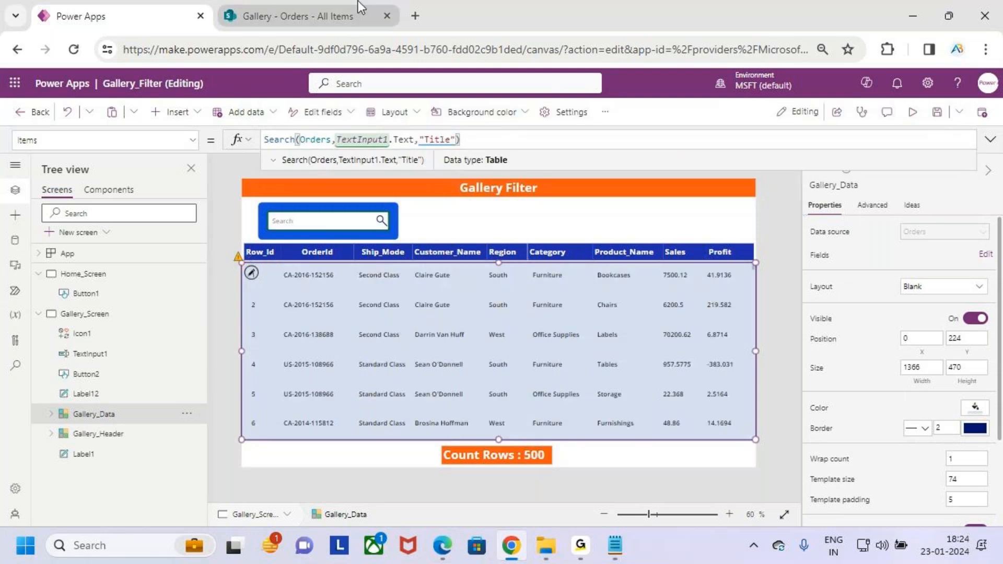
Step: Switch to the Orders list in SharePoint and open its list settings to view the column definitions
click(311, 20)
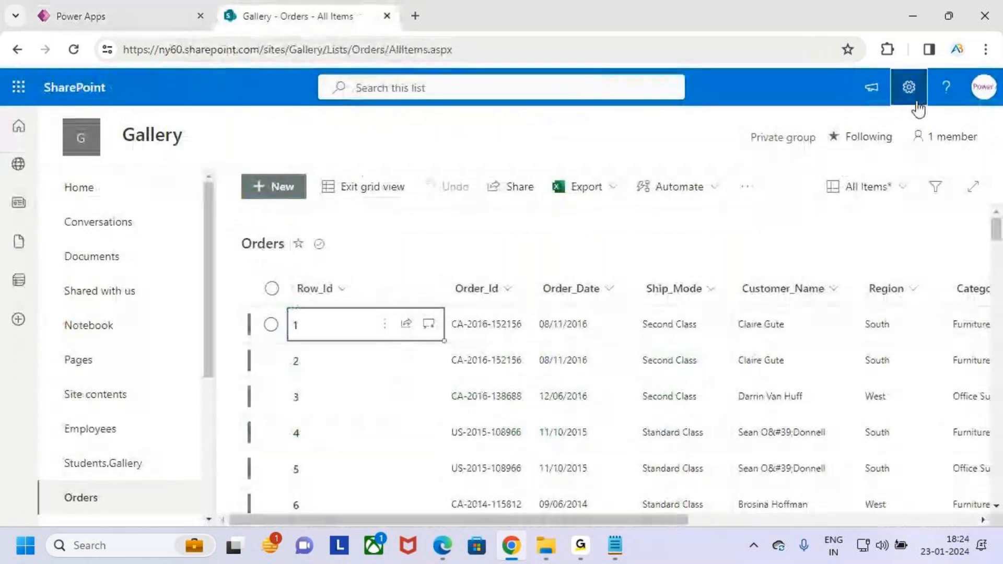
click(909, 86)
click(796, 251)
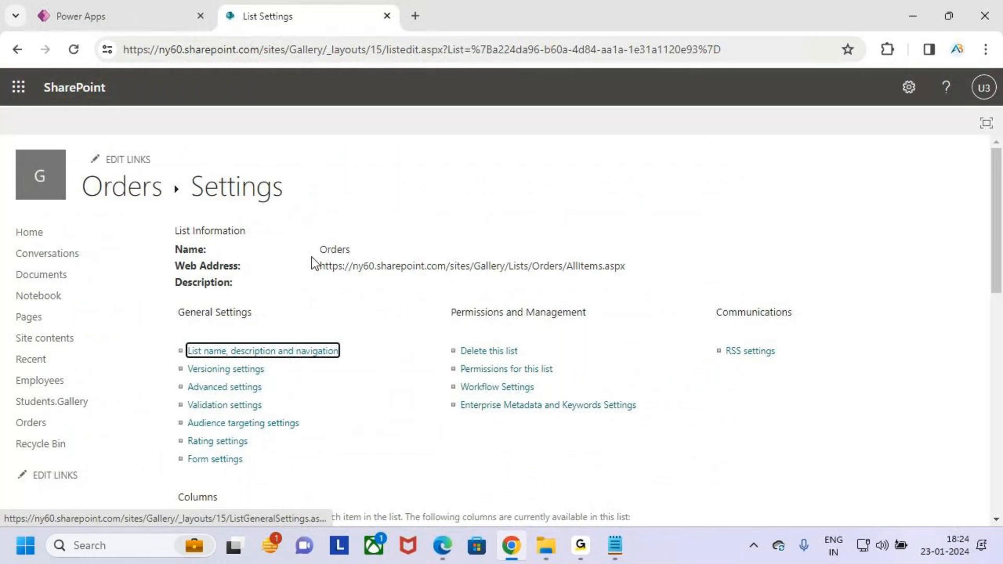
scroll(311, 313, down, 7)
scroll(311, 352, up, 2)
Step: Open the Row_Id column's settings, examine its internal field name in the page address, and return to the list settings
drag(168, 239, 231, 257)
click(191, 248)
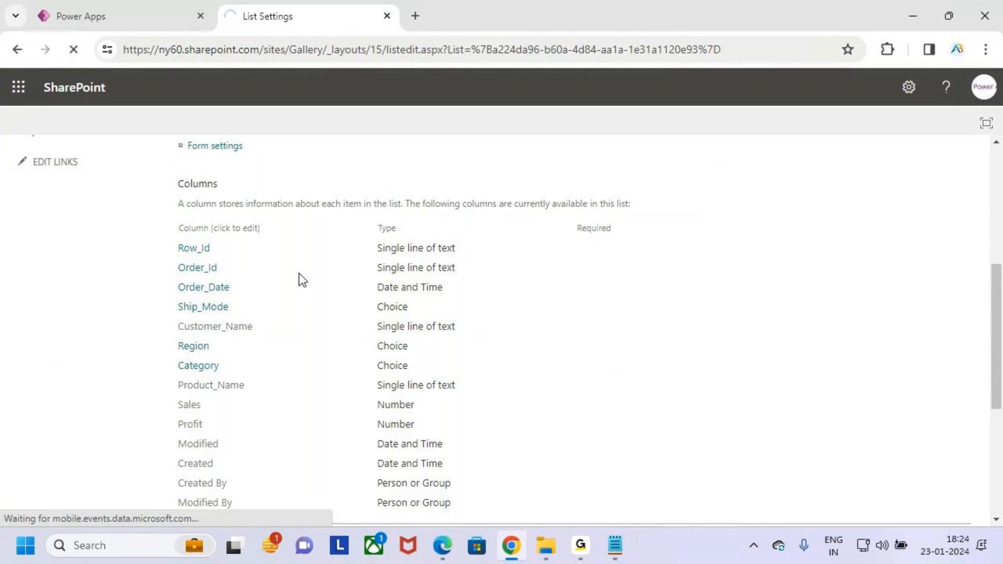
click(194, 250)
click(732, 59)
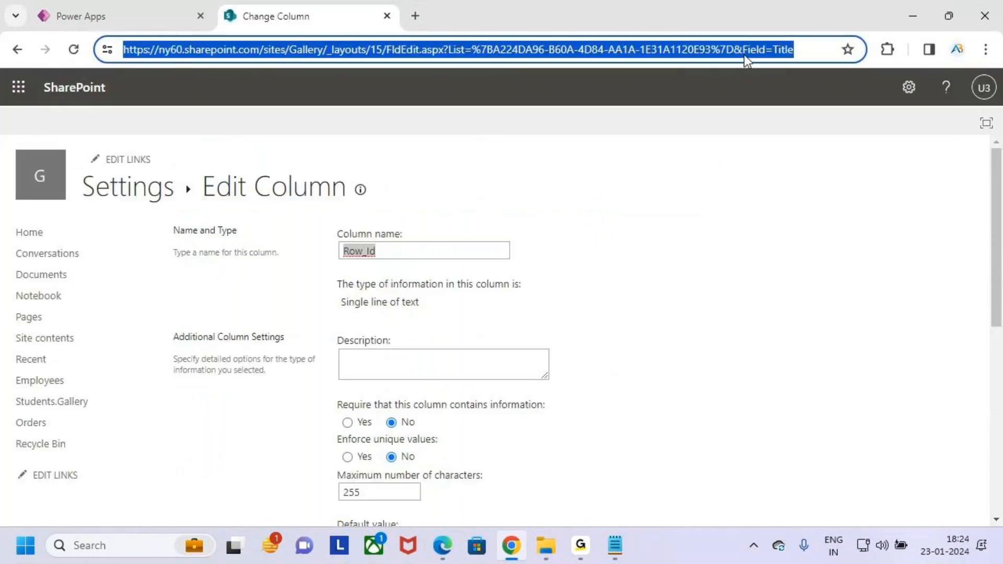
click(796, 49)
key(ctrl+2)
drag(340, 271, 379, 261)
mouse_move(795, 35)
mouse_down()
mouse_move(770, 35)
mouse_move(763, 60)
mouse_move(807, 44)
mouse_move(792, 37)
mouse_move(811, 30)
mouse_up()
key(Escape)
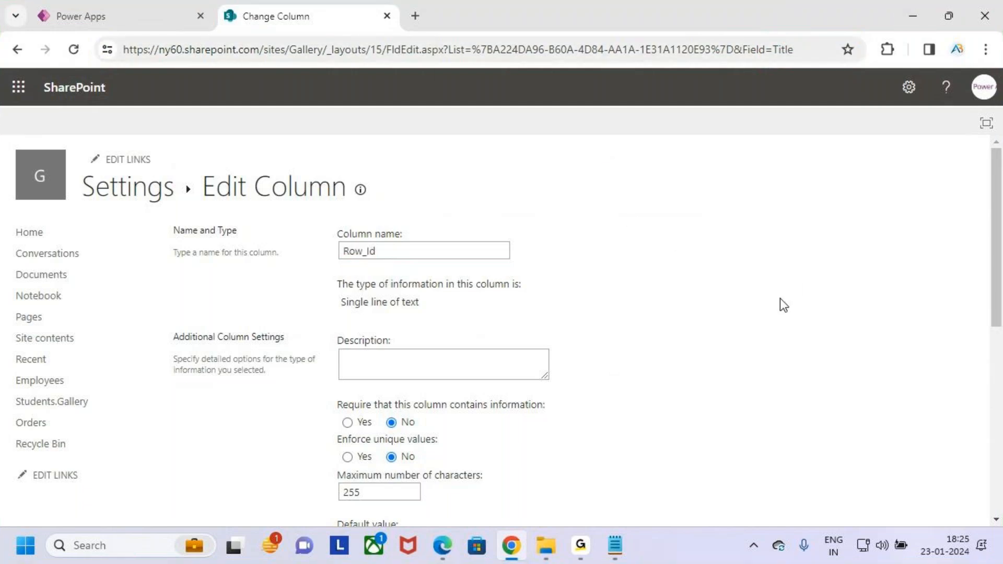
click(134, 189)
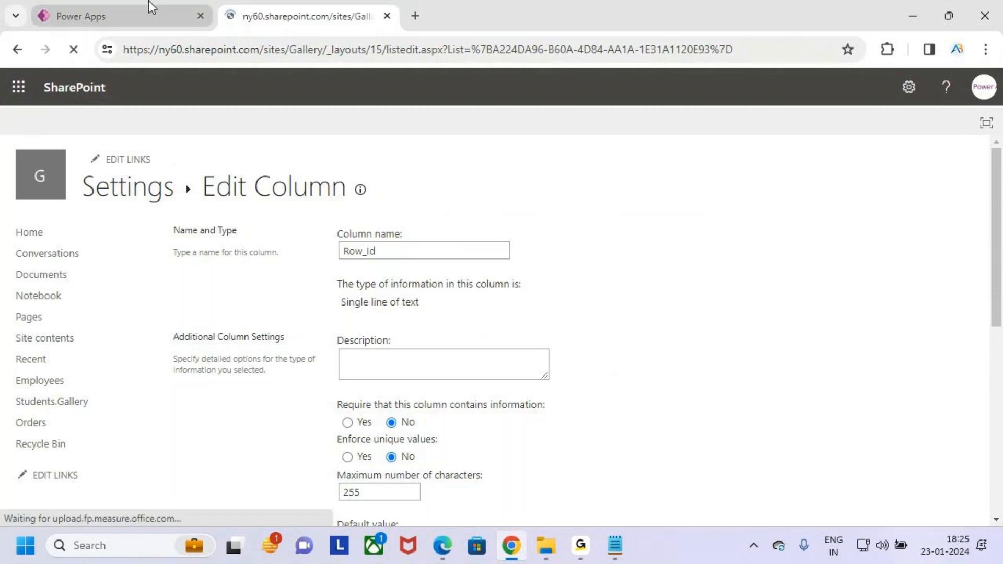
Step: Switch back to Power Apps, save the Gallery_Filter app and start its preview
click(148, 3)
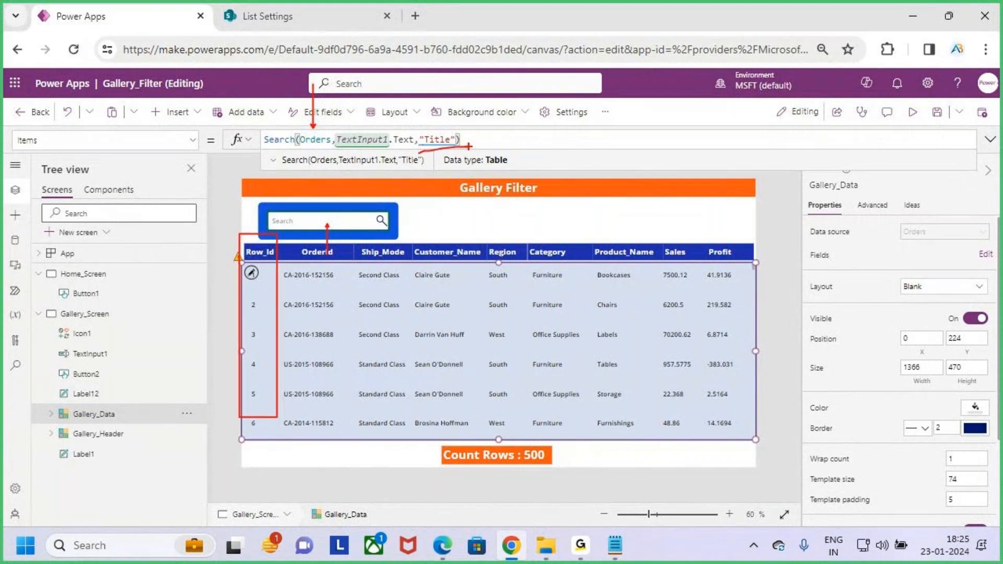
click(933, 125)
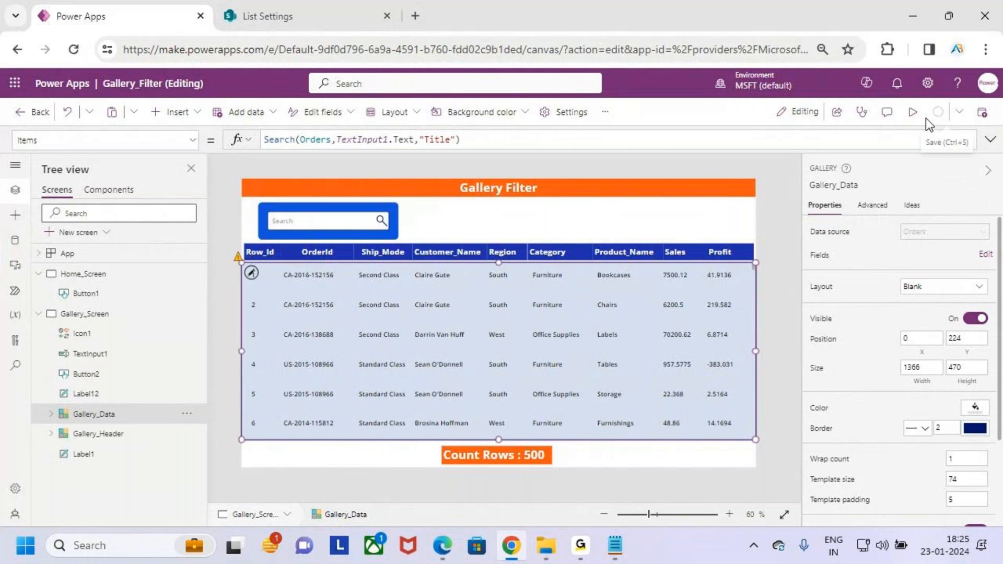
click(913, 113)
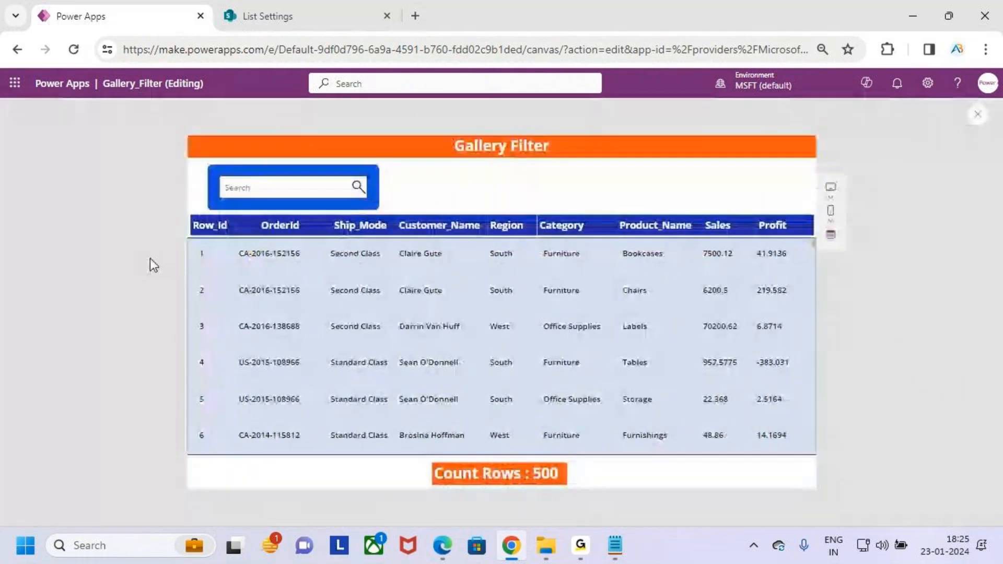
Step: Test the gallery search with row ID 100, clear the search box and close the preview
click(331, 188)
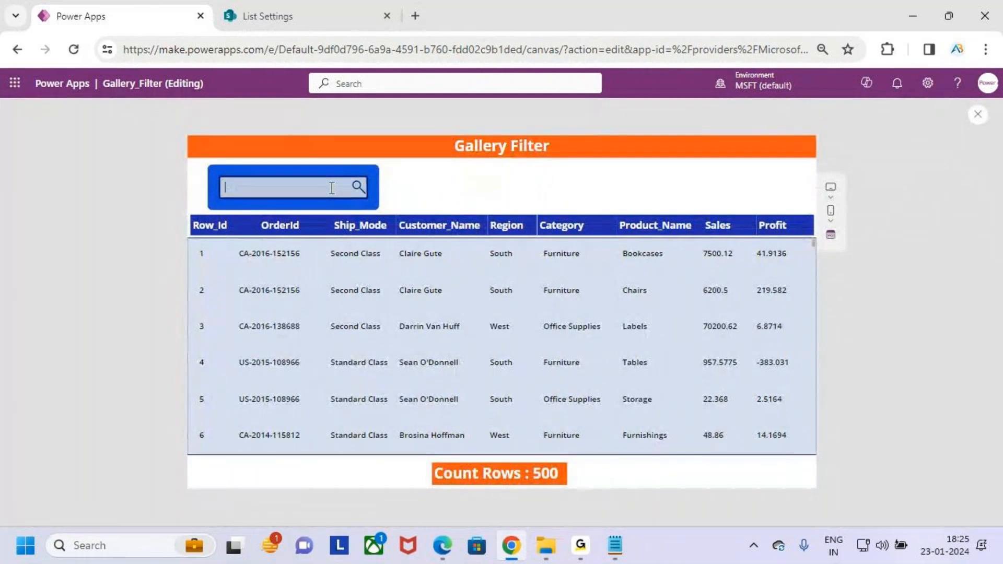
text(100)
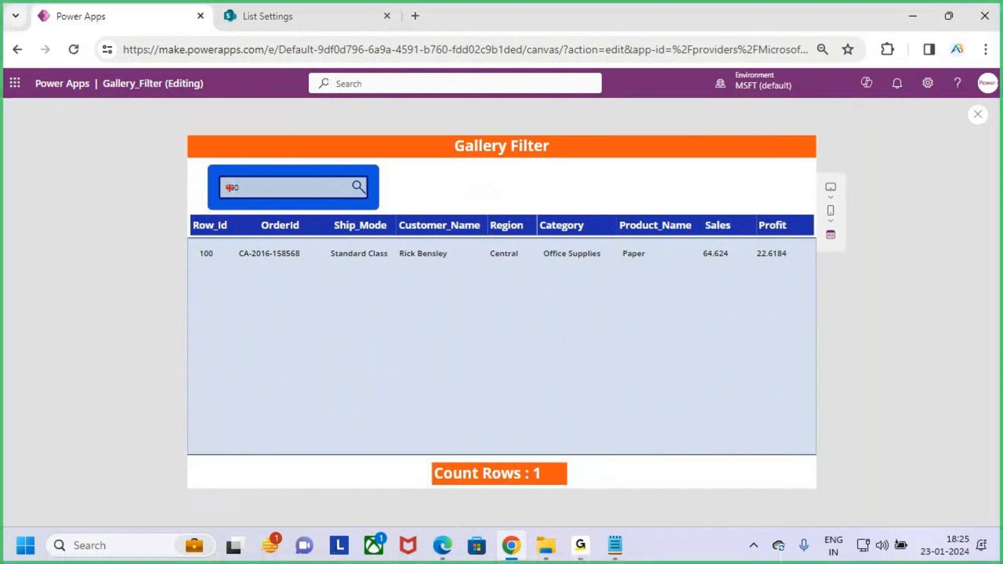
drag(216, 176, 270, 195)
drag(202, 264, 241, 259)
key(Escape)
click(269, 194)
key(BackSpace)
key(BackSpace)
key(BackSpace)
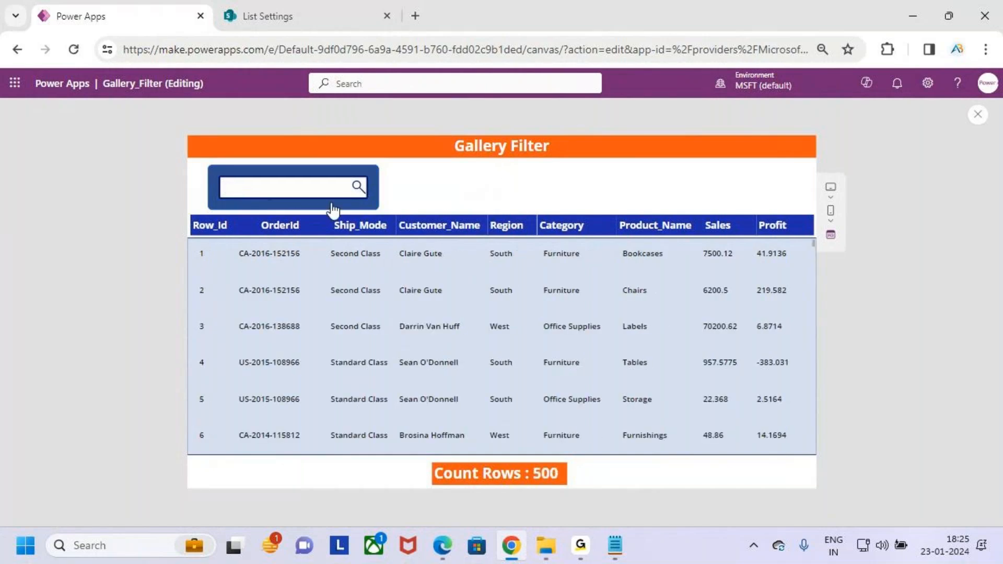
key(Escape)
Step: Set the search text input's font weight to Semibold and its font size to 16
click(618, 357)
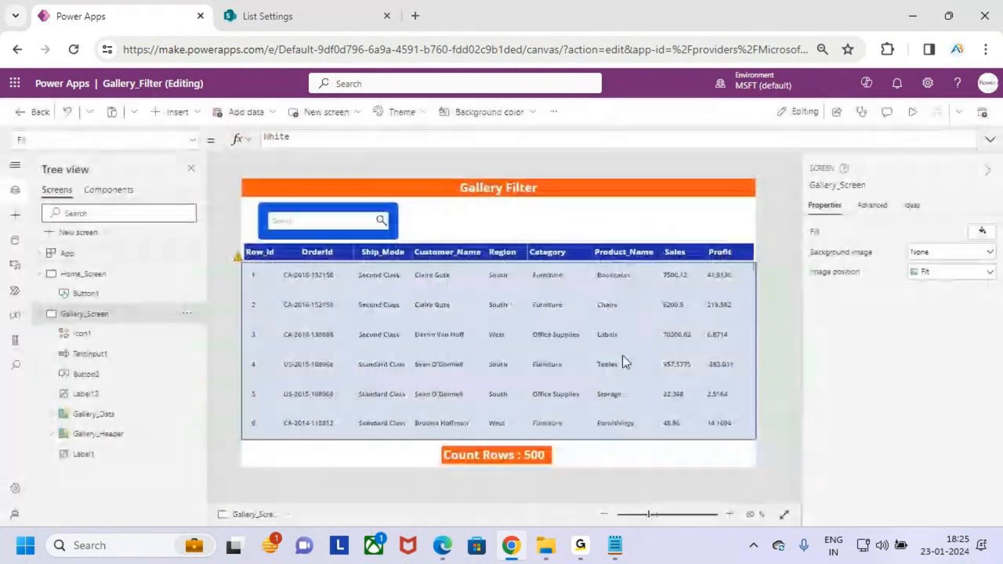
click(339, 221)
click(421, 117)
click(401, 151)
double_click(365, 112)
text(14)
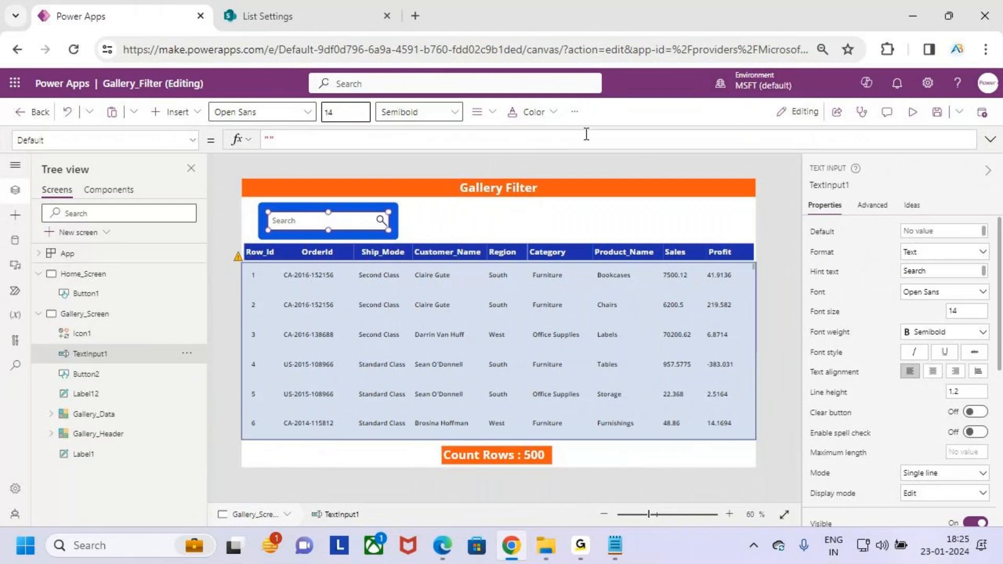
key(BackSpace)
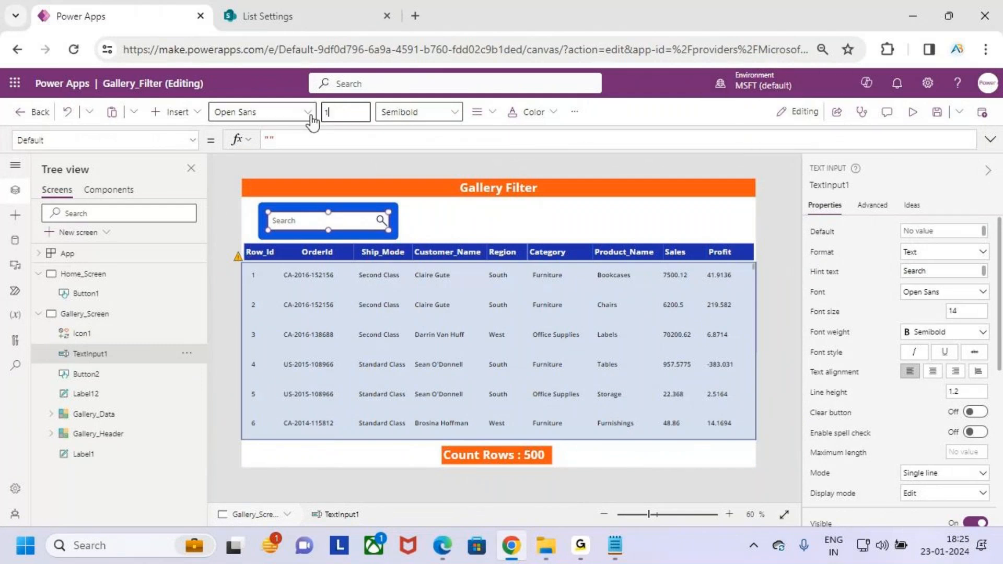
text(6)
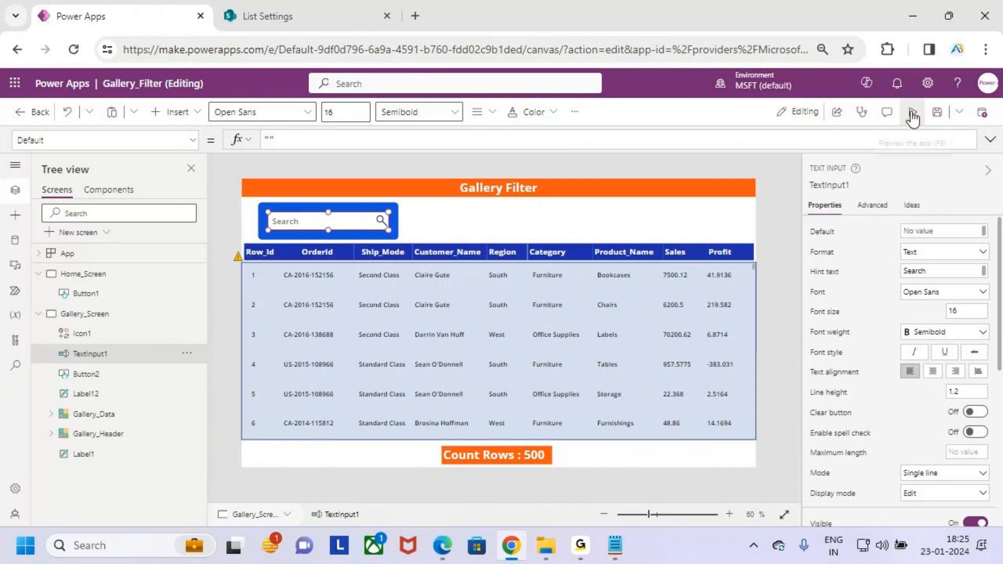
Step: Preview the app and search the gallery for row ID 100
click(913, 118)
click(279, 186)
text(100)
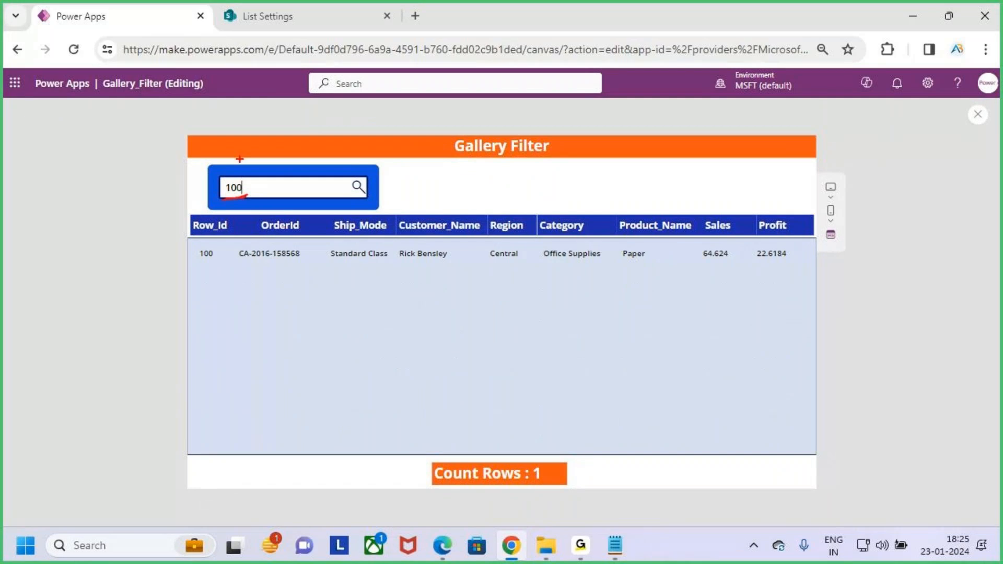
drag(201, 265, 223, 253)
key(Escape)
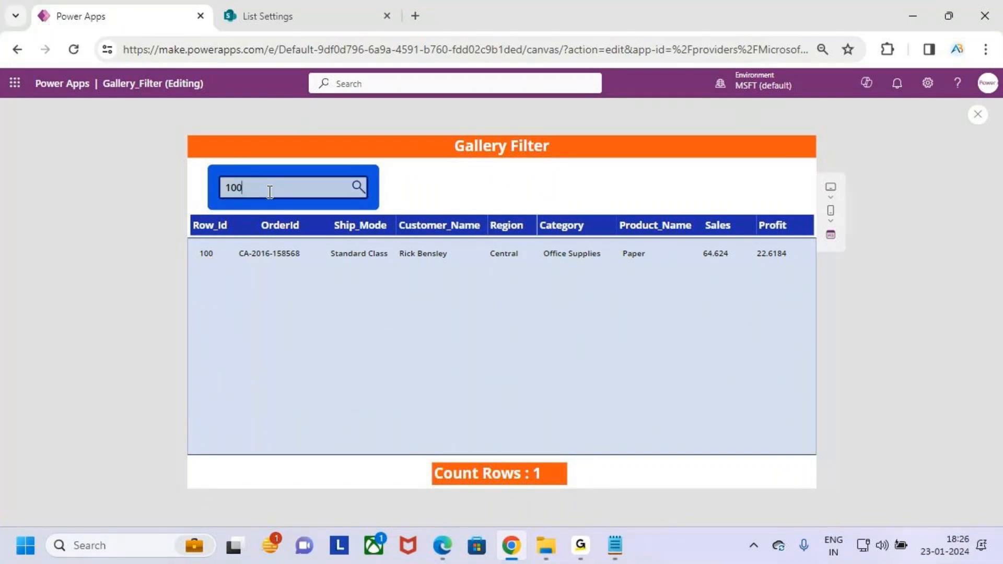
Step: Replace the search text with 210 and check the Row_Id of the filtered gallery record
key(BackSpace)
key(BackSpace)
key(BackSpace)
text(210)
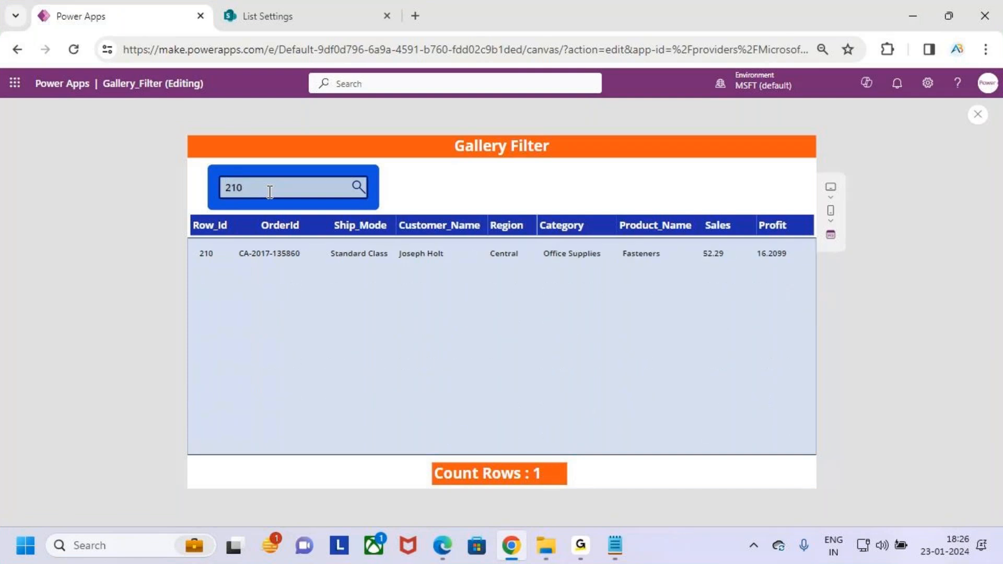
key(ctrl+2)
drag(194, 265, 224, 259)
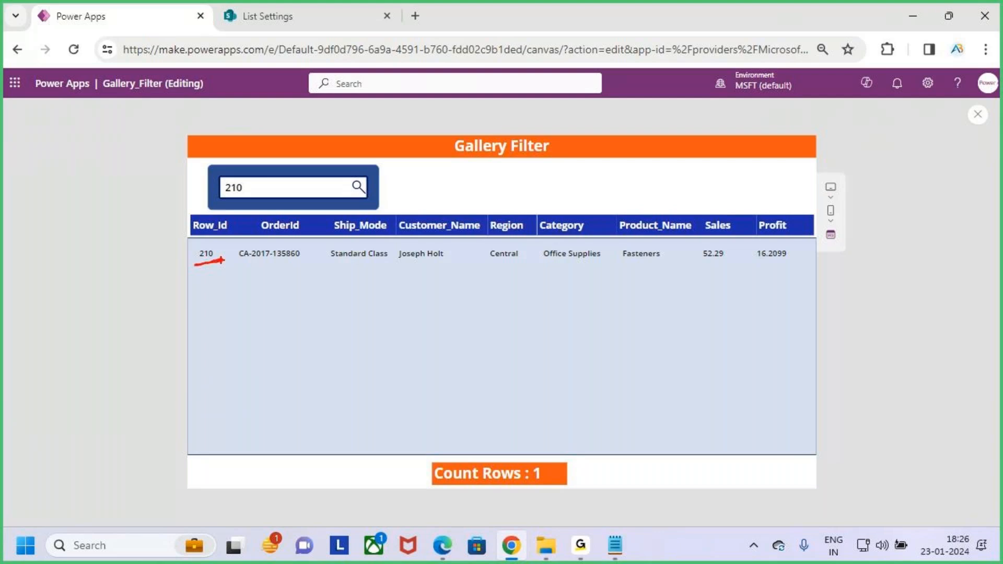
Step: Search the gallery for row ID 490
mouse_move(204, 184)
mouse_down()
mouse_move(204, 215)
mouse_move(209, 190)
mouse_up()
key(Escape)
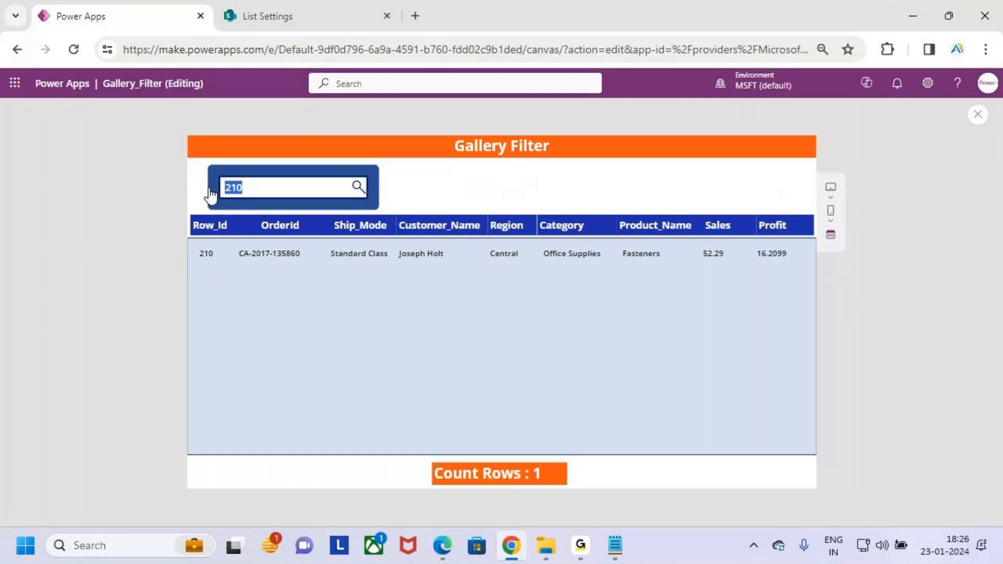
text(4900)
key(BackSpace)
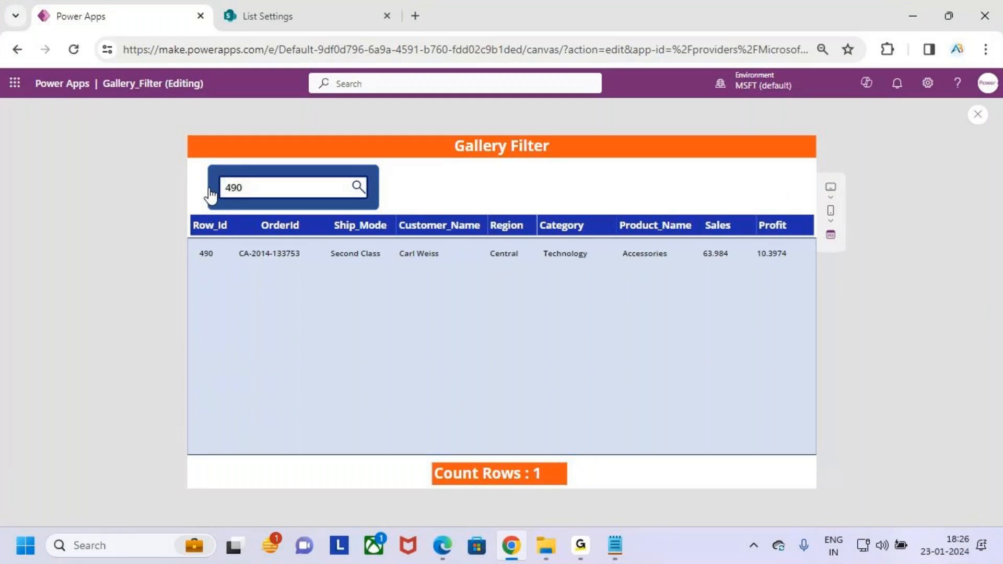
Step: Search the gallery for row ID 400, check the filtered record, and repeat the search with 500
key(BackSpace)
key(BackSpace)
key(BackSpace)
text(400)
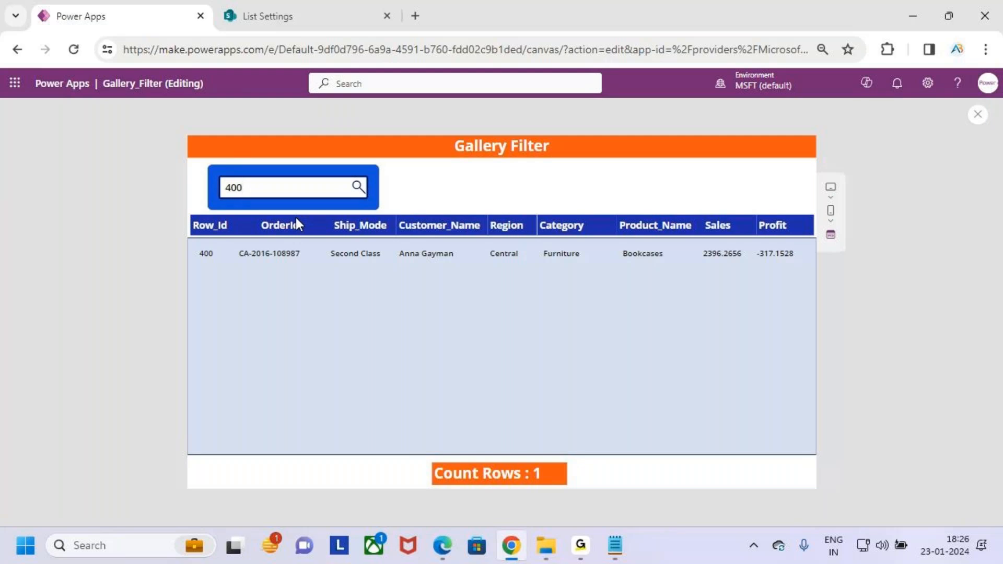
key(ctrl+2)
drag(187, 260, 233, 253)
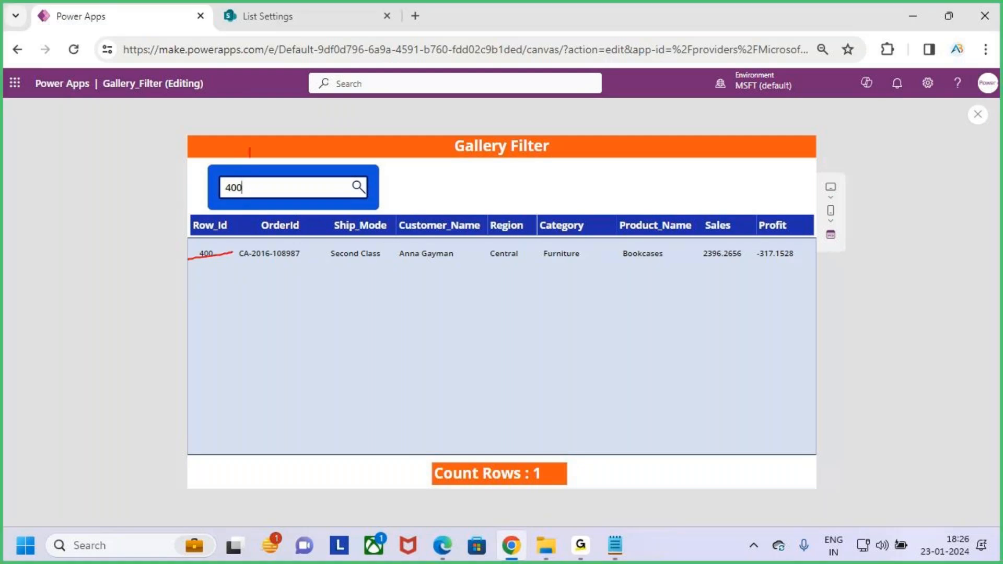
drag(242, 174, 260, 169)
drag(200, 261, 223, 260)
key(Escape)
drag(253, 189, 209, 194)
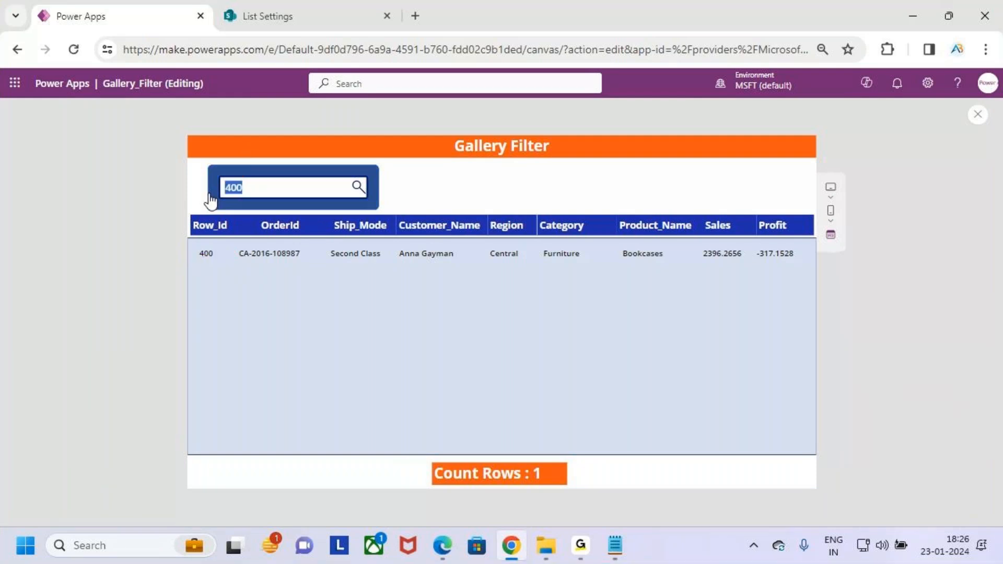
text(500)
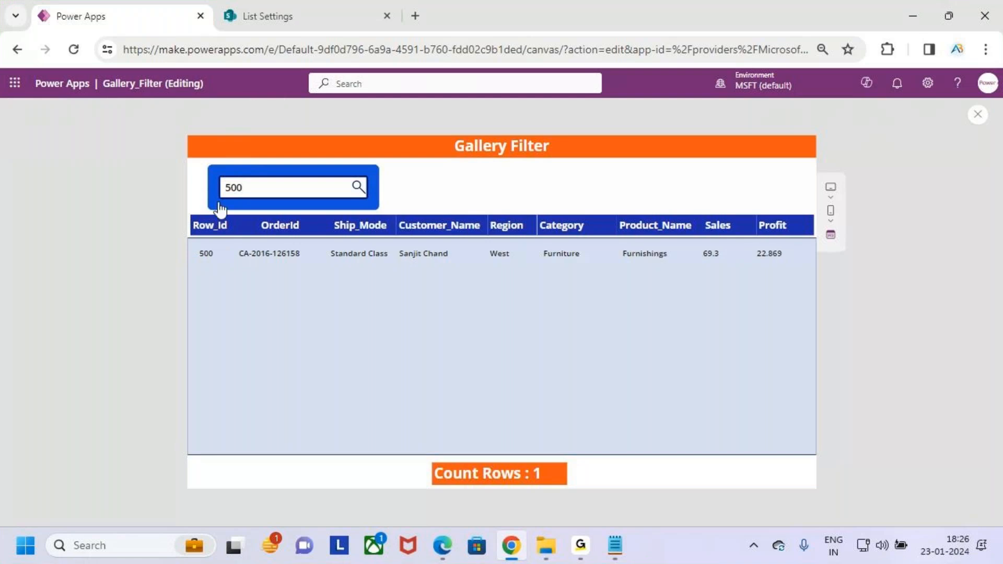
Step: Check the column values, from Row_Id to Profit, of the gallery record filtered for row ID 500
key(ctrl+2)
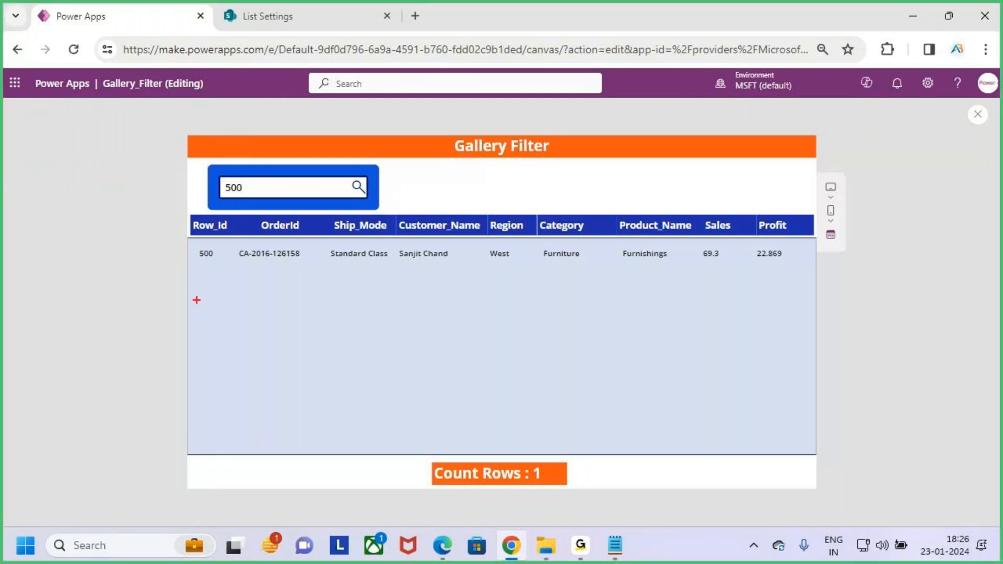
mouse_move(189, 239)
mouse_down()
mouse_move(754, 258)
mouse_move(811, 269)
mouse_up()
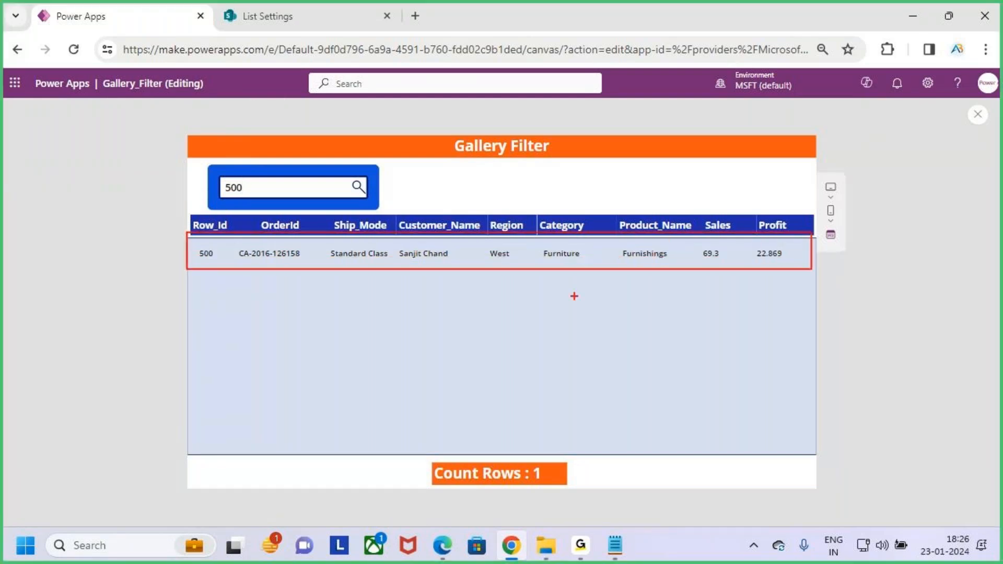
drag(199, 244, 226, 232)
drag(275, 256, 300, 222)
drag(345, 242, 382, 220)
mouse_move(439, 245)
mouse_down()
mouse_move(467, 230)
mouse_move(588, 222)
mouse_up()
mouse_move(668, 243)
mouse_down()
mouse_move(694, 224)
mouse_move(742, 228)
mouse_up()
drag(804, 255, 813, 233)
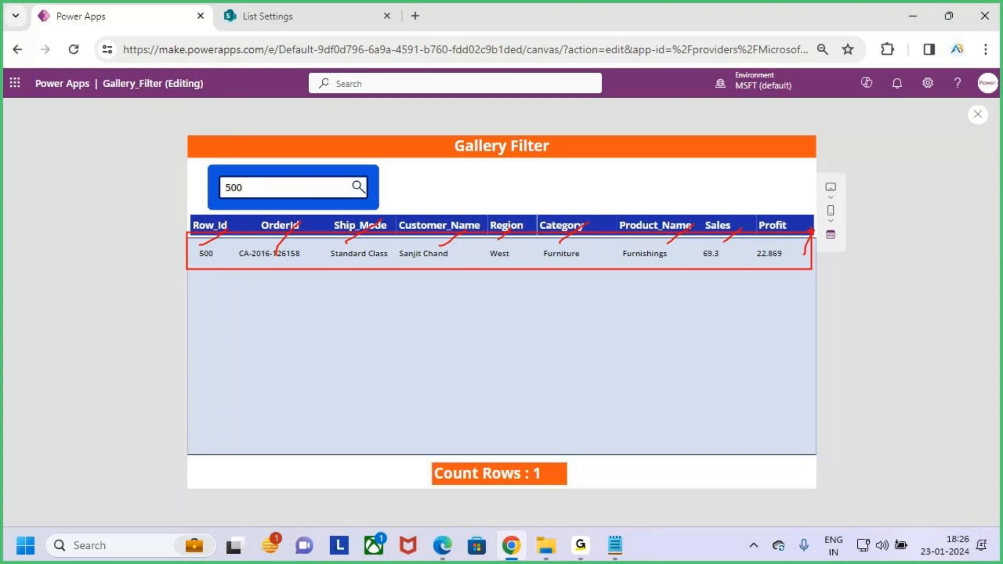
key(Escape)
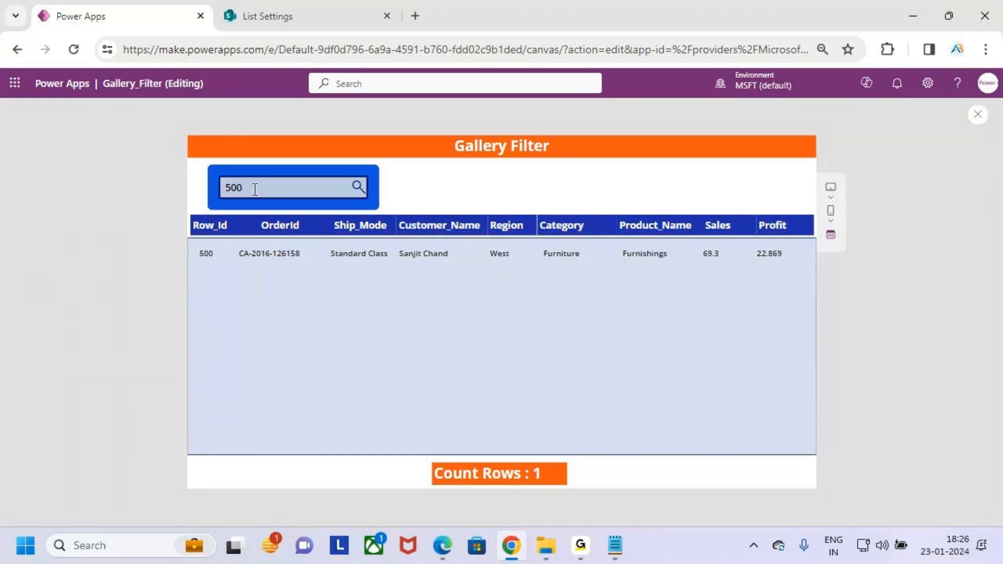
Step: Change the search text to 501 and check the gallery area for a matching record
key(BackSpace)
text(1)
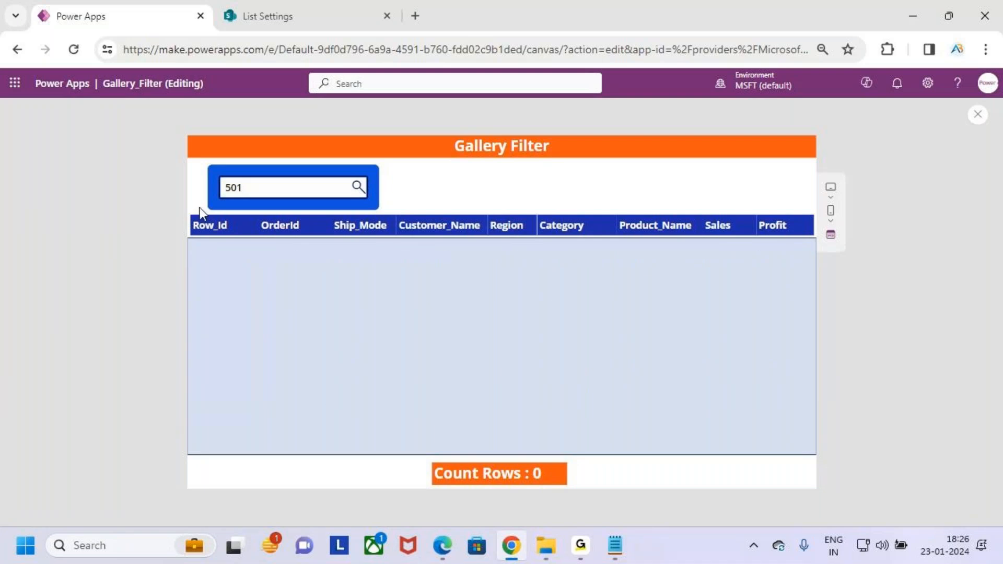
key(ctrl+2)
drag(215, 171, 381, 200)
drag(275, 139, 275, 171)
key(Escape)
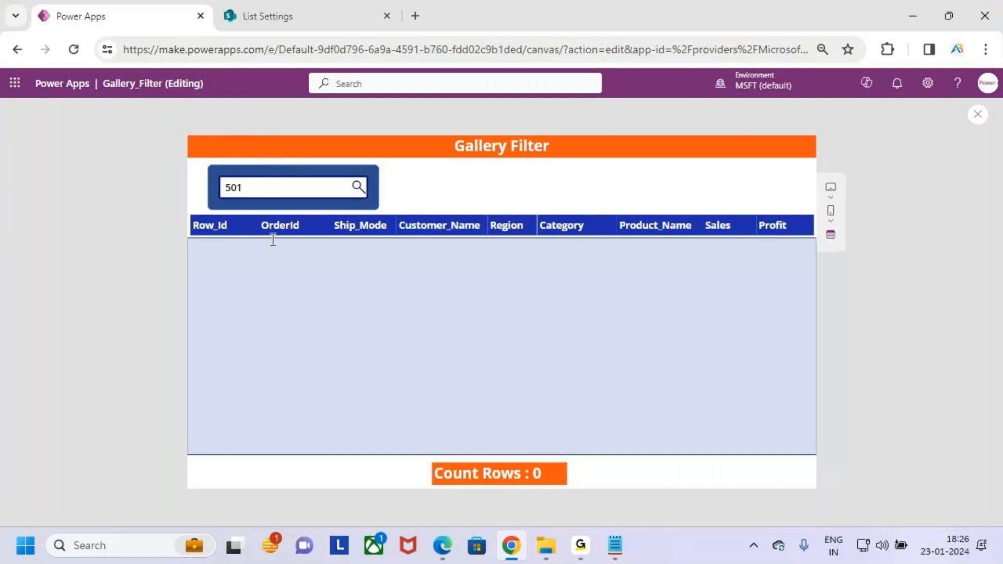
key(ctrl+2)
drag(204, 243, 737, 407)
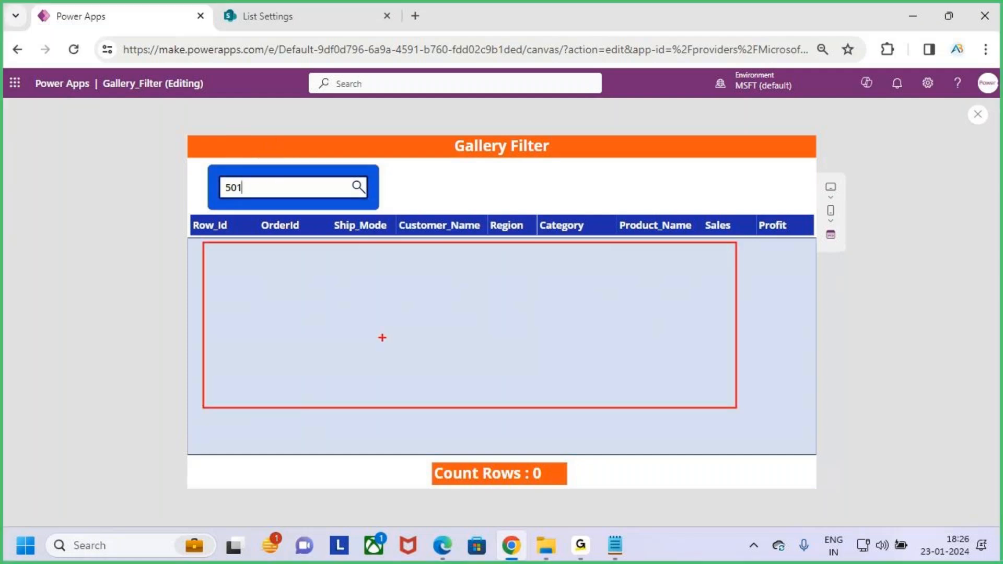
mouse_move(205, 260)
mouse_down()
mouse_move(196, 291)
mouse_move(236, 258)
mouse_move(255, 268)
mouse_move(268, 305)
mouse_move(314, 279)
mouse_up()
key(Escape)
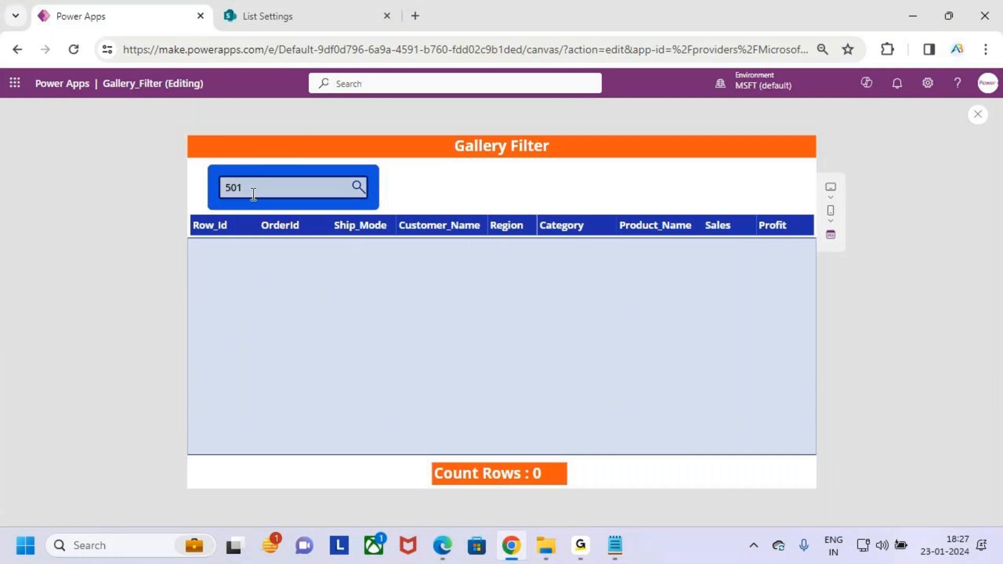
Step: Search the gallery for row ID 500 again, clear the search text, and search for 498
key(BackSpace)
text(0)
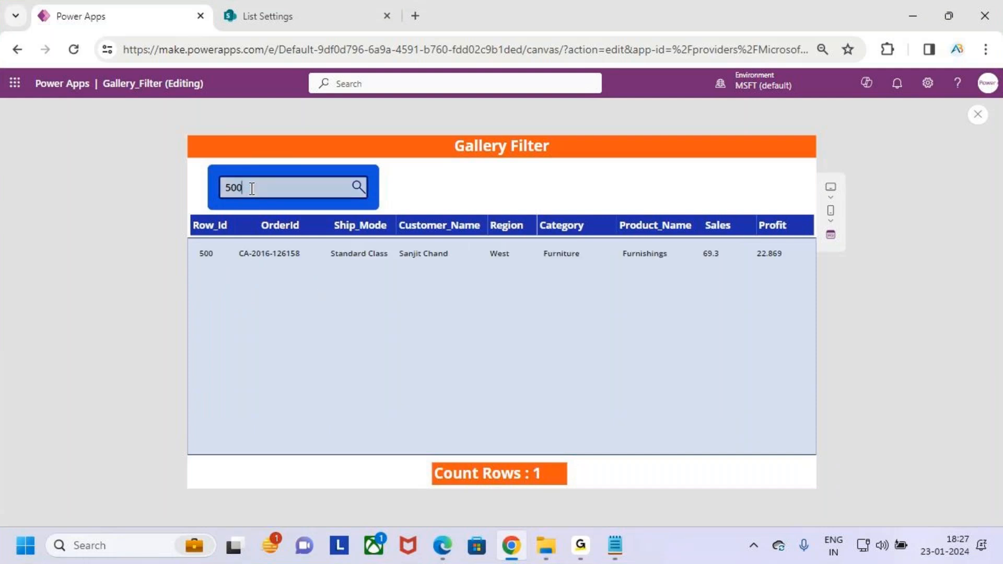
key(BackSpace)
key(BackSpace)
key(BackSpace)
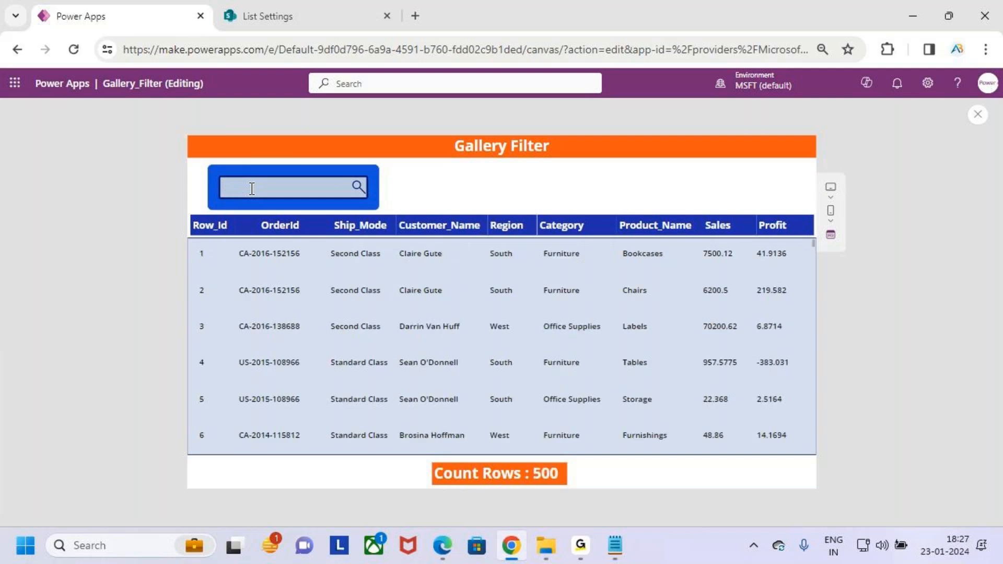
text(498)
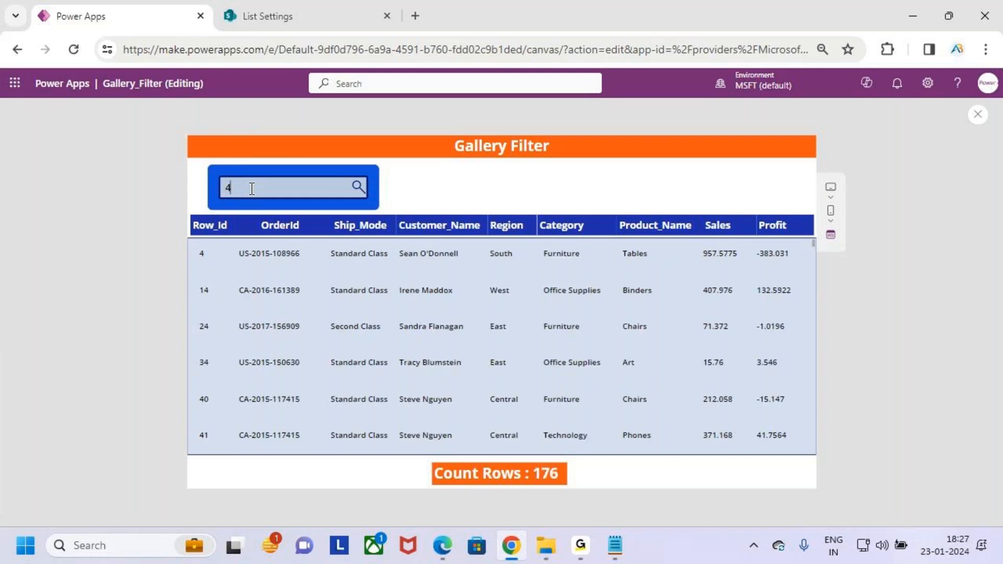
Step: Replace the search text with 501 and check the filtered gallery again
key(BackSpace)
key(BackSpace)
key(BackSpace)
text(501)
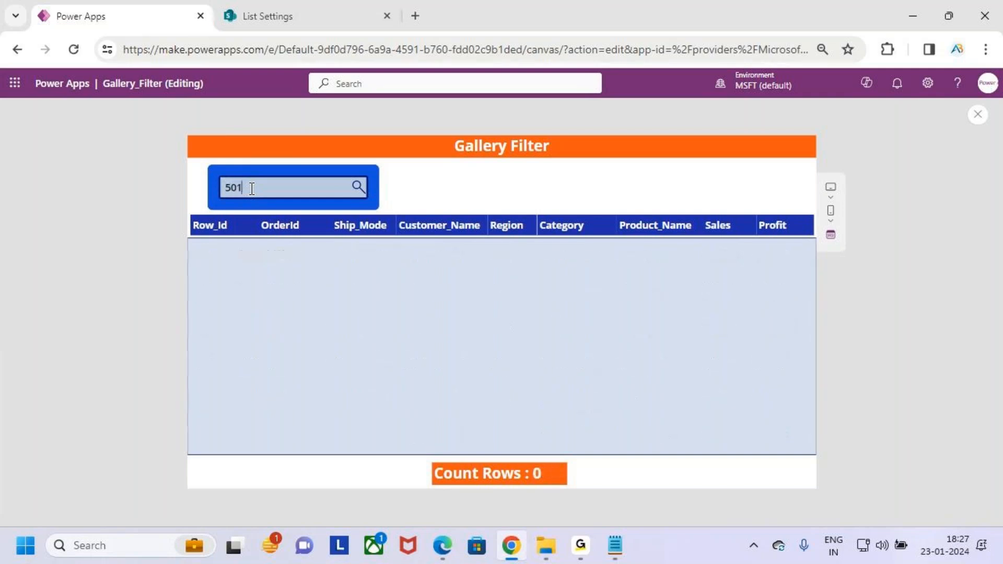
mouse_move(193, 243)
mouse_down()
mouse_move(575, 336)
mouse_move(707, 343)
mouse_up()
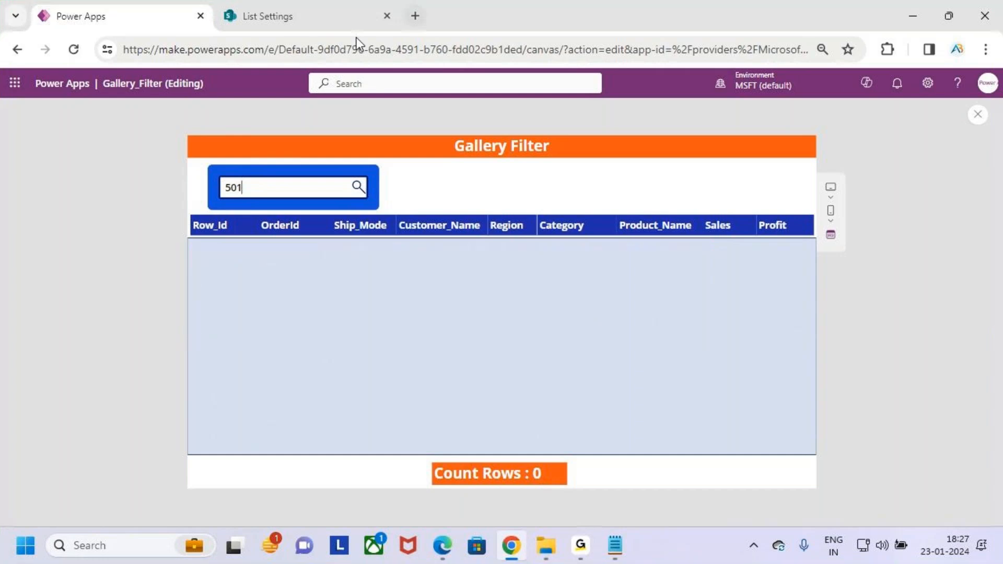
Step: Switch to the SharePoint Orders list and find the records with Row_Id 500 and 501
click(262, 5)
click(137, 191)
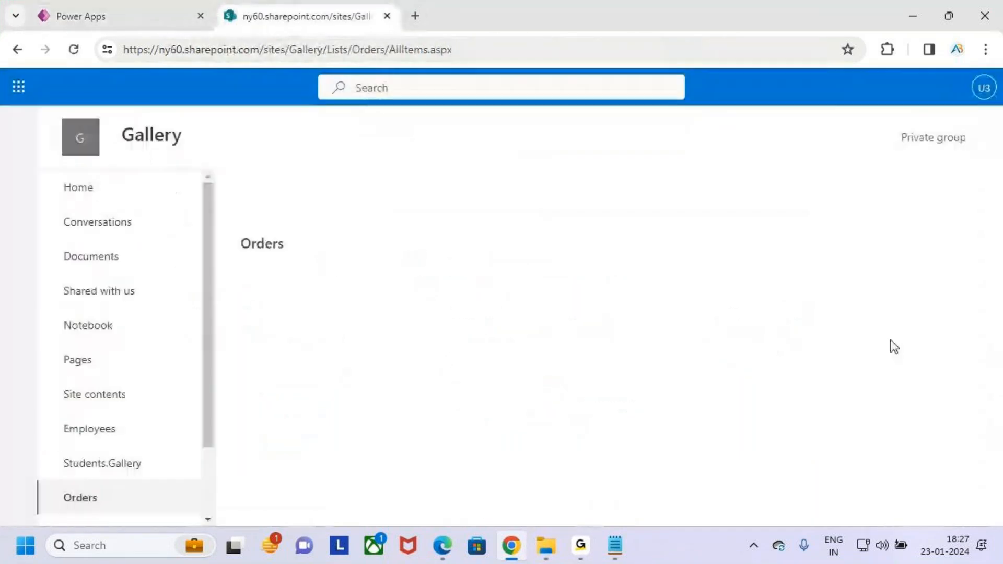
drag(999, 255, 982, 431)
drag(999, 347, 997, 499)
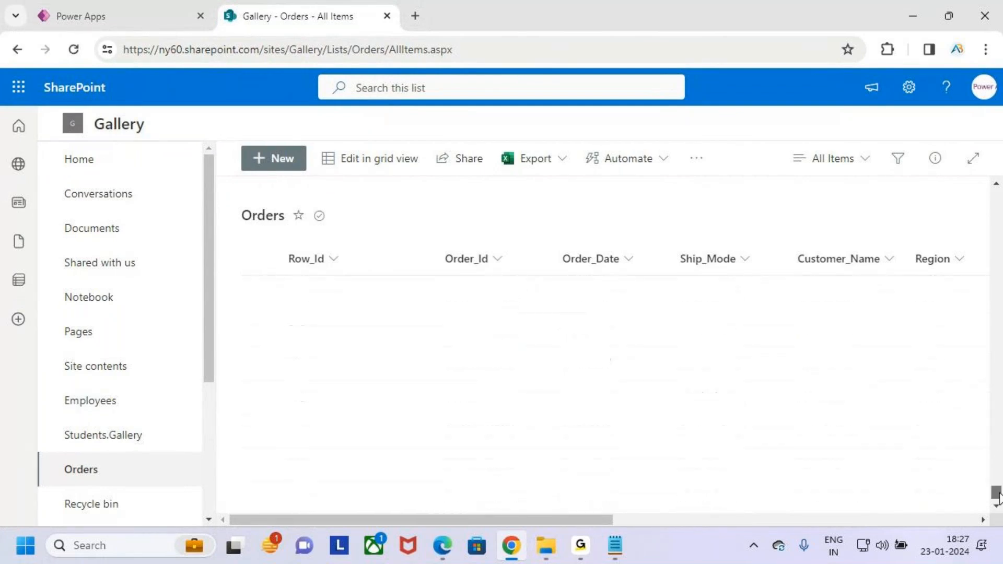
drag(993, 425, 995, 490)
scroll(425, 390, up, 3)
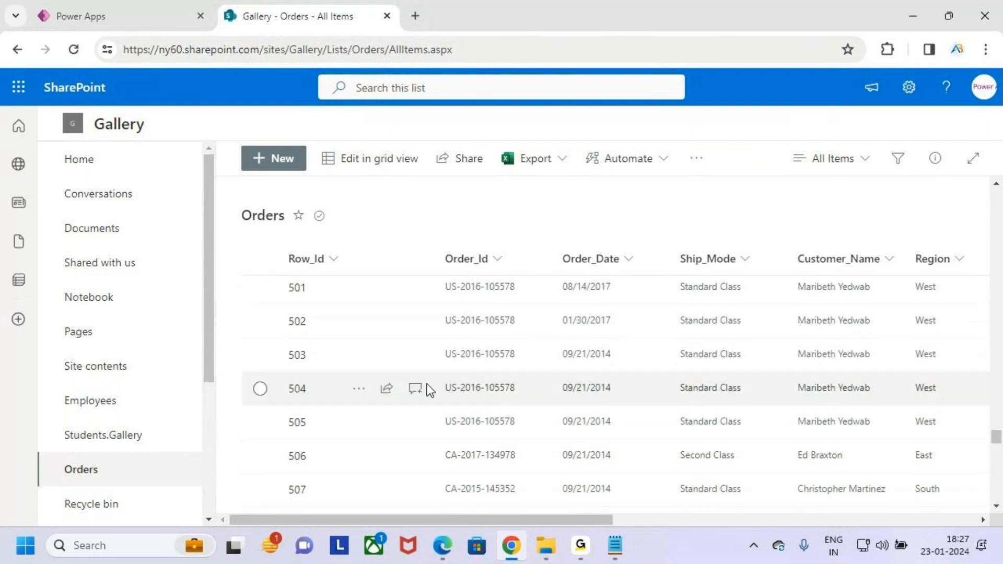
mouse_move(267, 351)
mouse_down()
mouse_move(343, 379)
mouse_move(379, 315)
mouse_up()
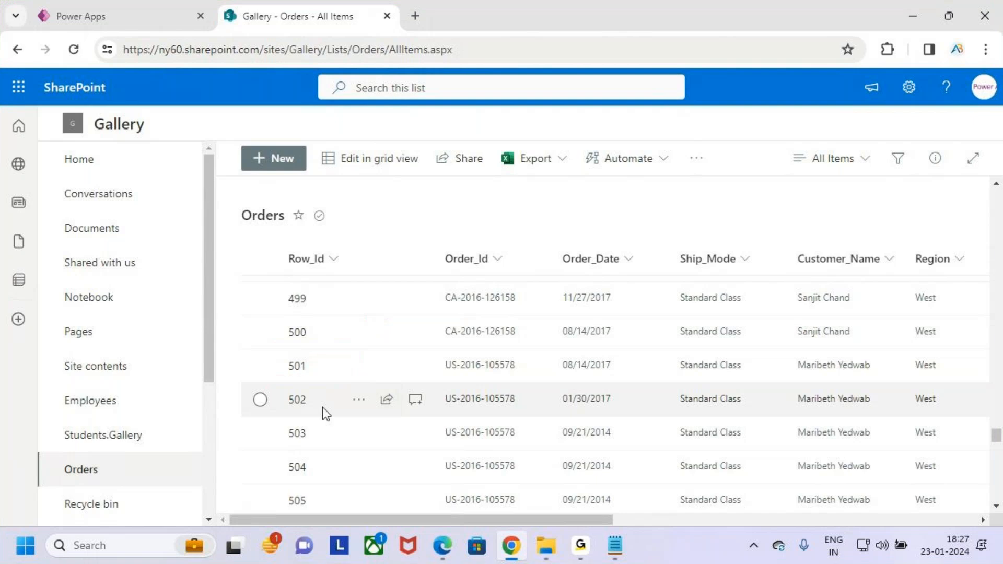
Step: Return to the Power Apps editor, close the preview, and compare the 501 search text with the gallery's contents
click(115, 8)
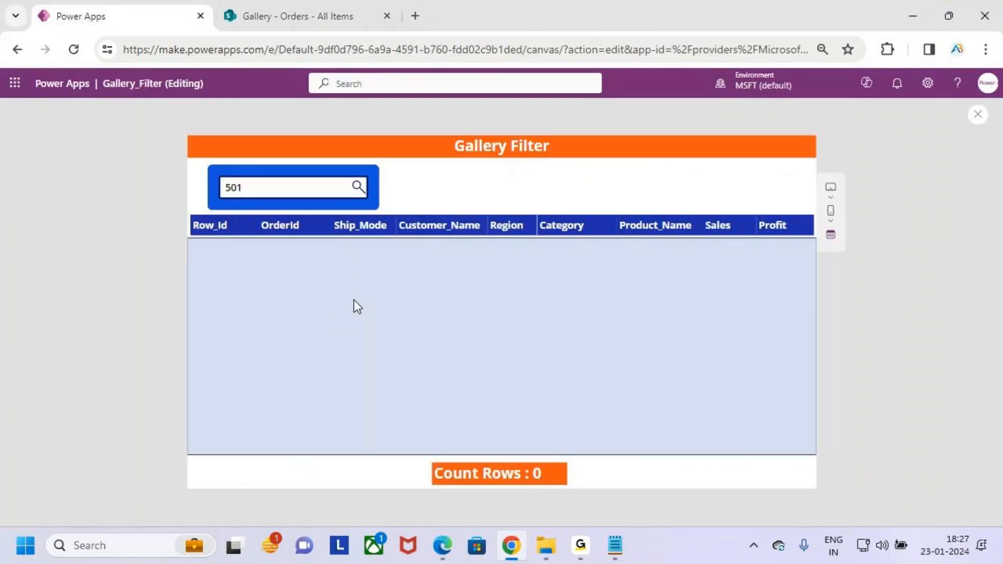
click(979, 116)
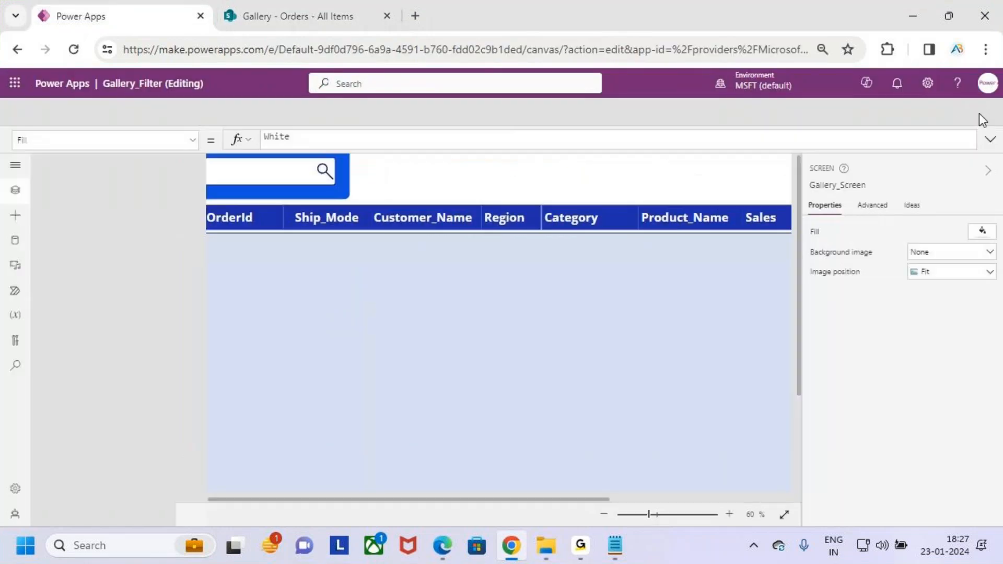
click(618, 359)
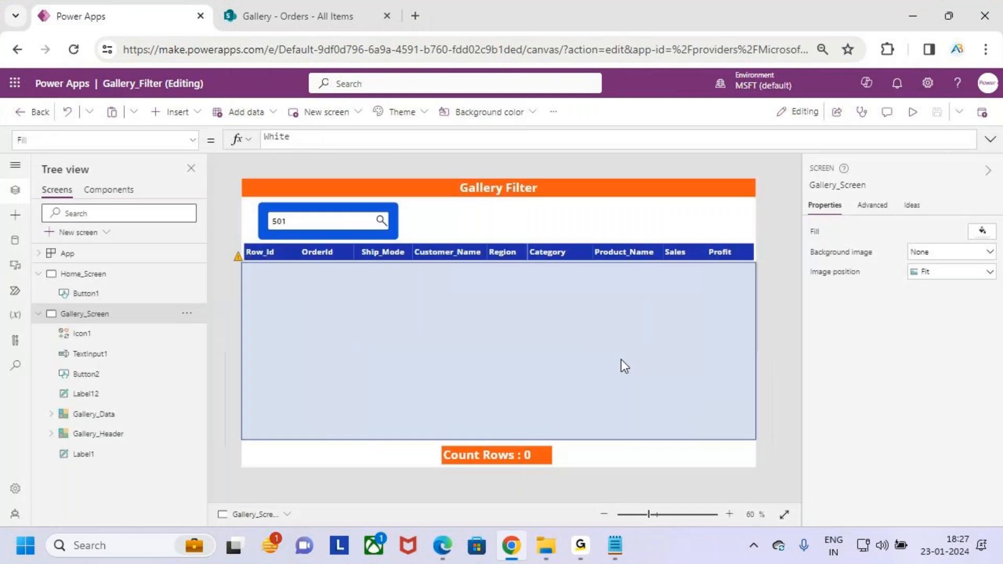
key(ctrl+2)
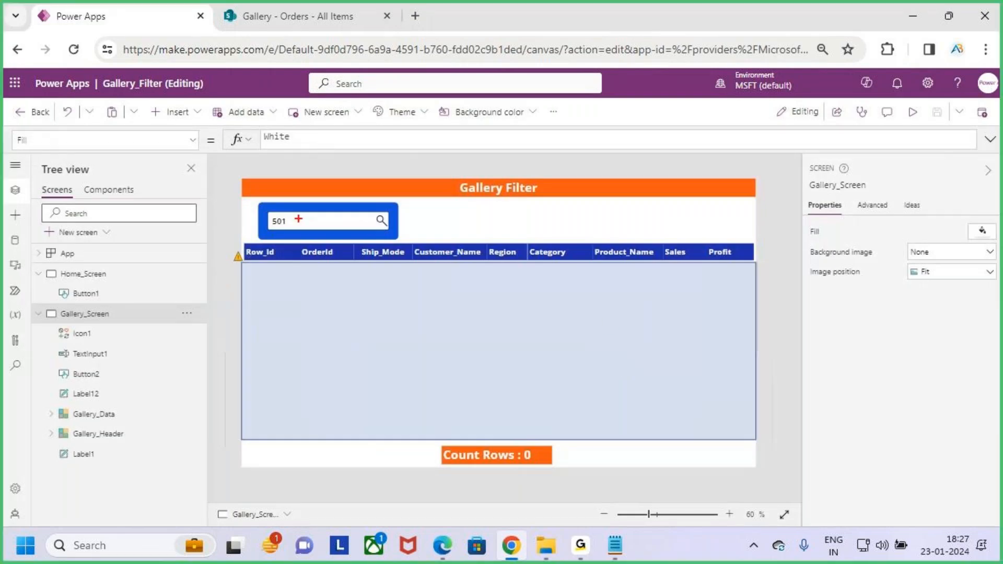
drag(265, 211, 395, 232)
drag(332, 211, 340, 214)
drag(256, 285, 290, 287)
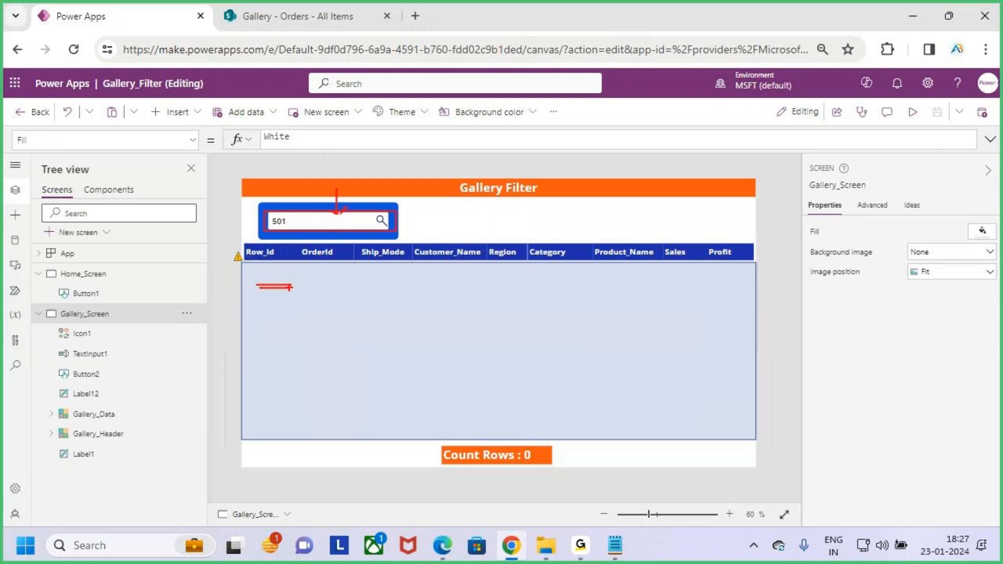
key(Escape)
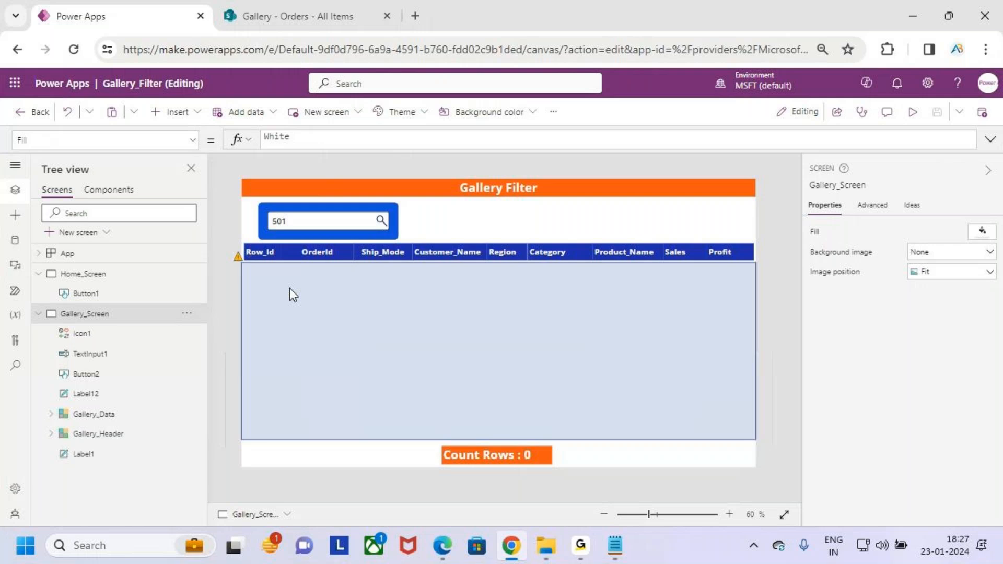
Step: Show the data gallery's Items formula in full and enlarge the page to examine its "Title" argument
click(547, 329)
click(589, 139)
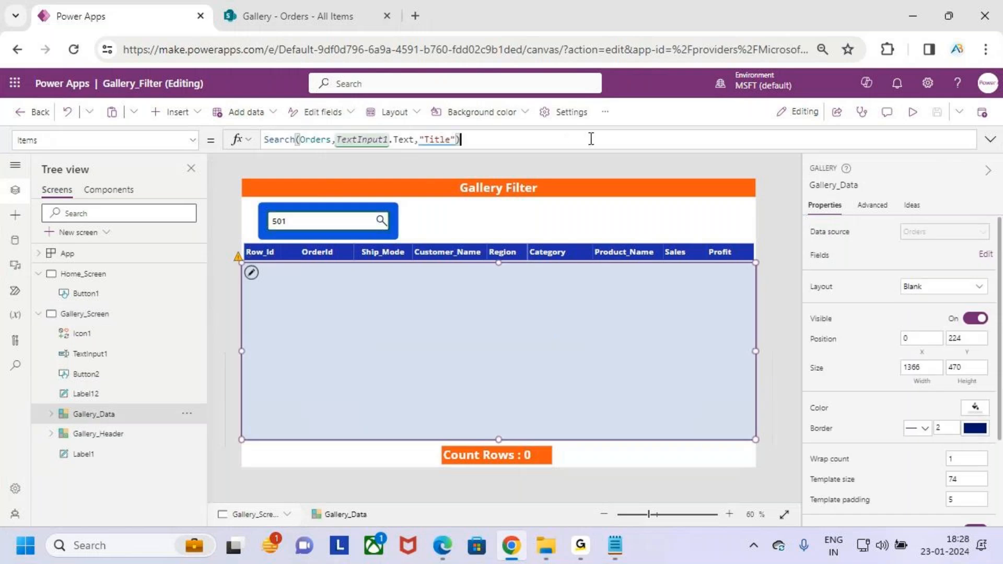
click(990, 139)
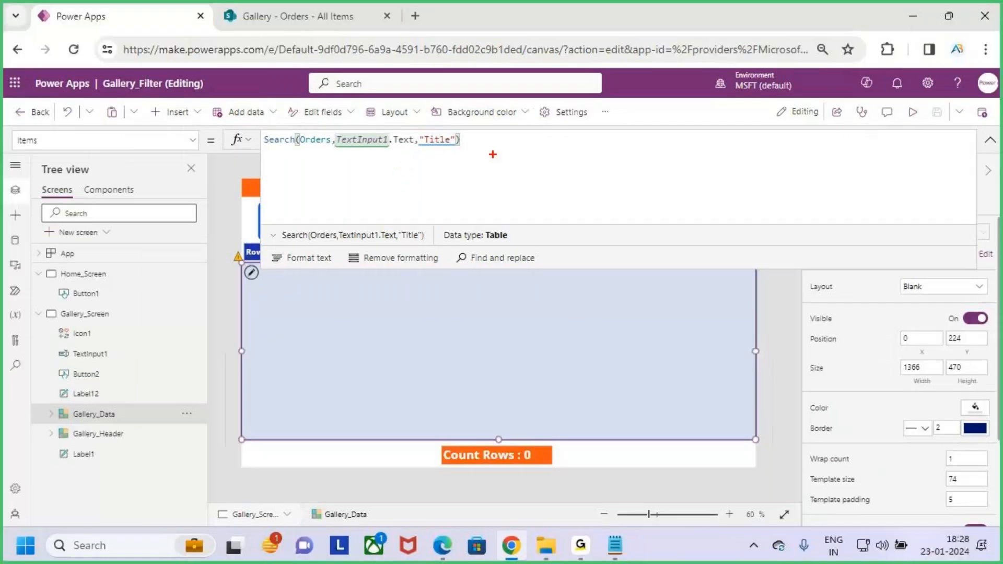
drag(402, 129, 483, 153)
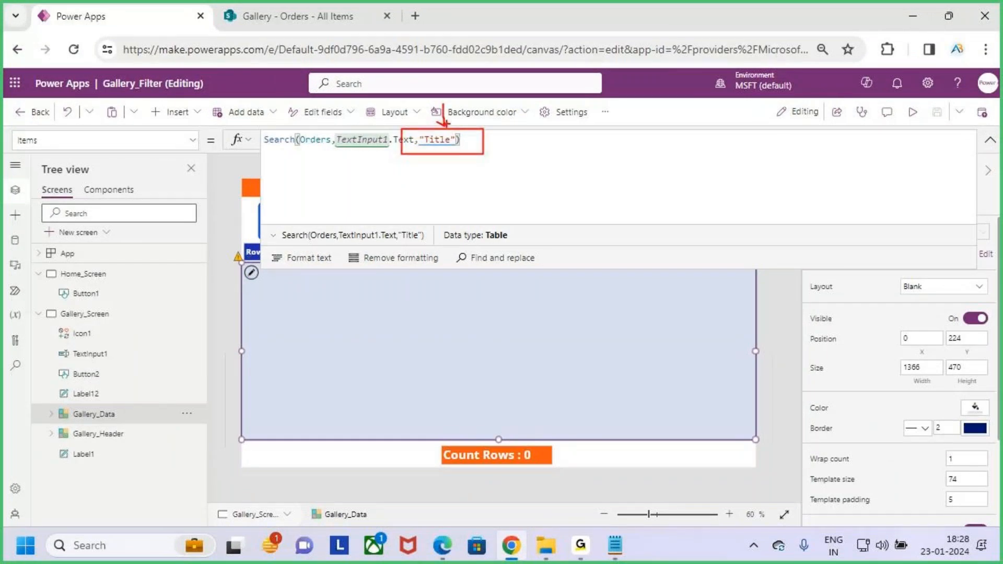
key(Escape)
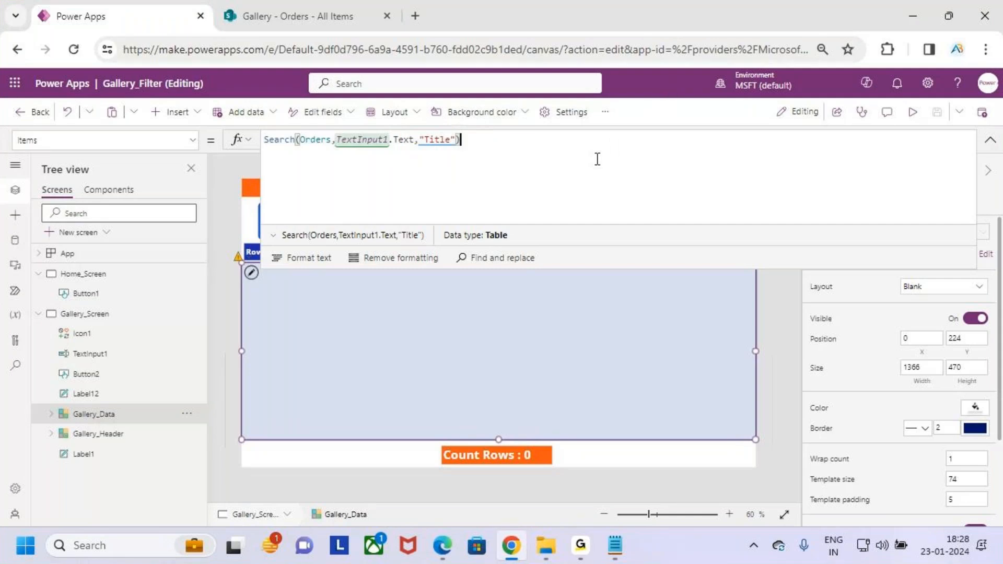
scroll(597, 159, up, 1)
scroll(597, 159, down, 1)
click(664, 73)
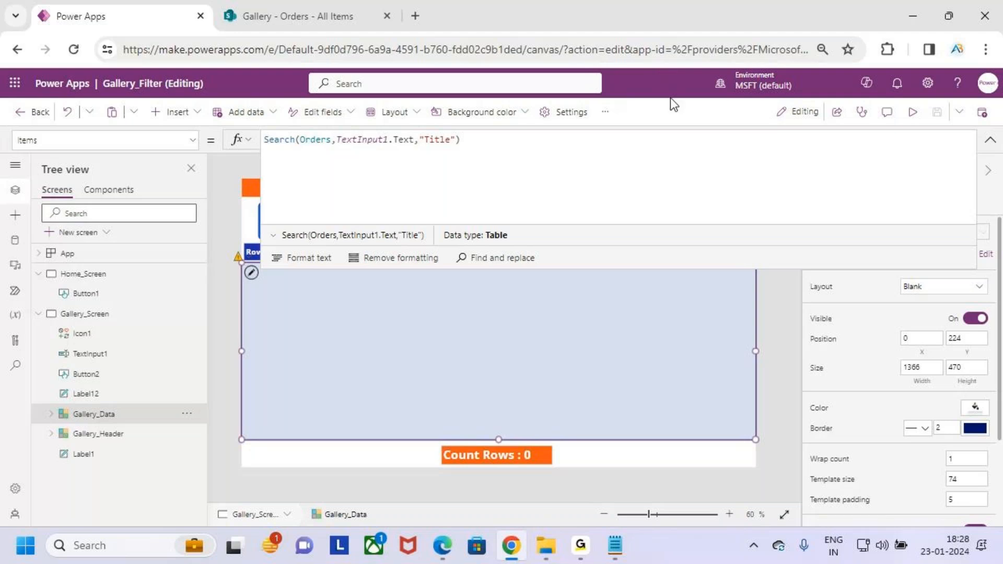
key(ctrl+plus)
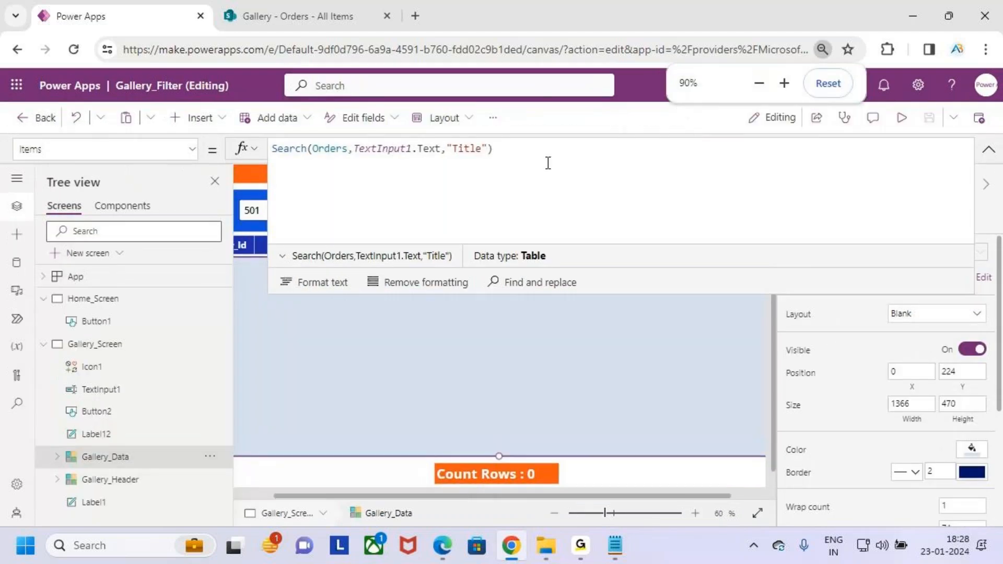
Step: Examine the Search function and its "Title" column in the Items formula against the searches for 500 and 501
click(561, 171)
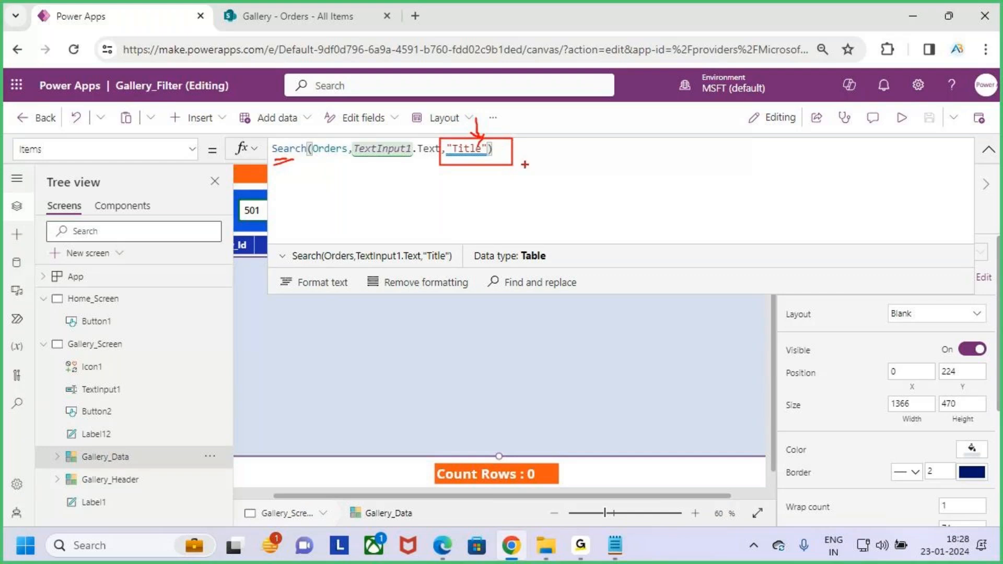
mouse_move(280, 159)
mouse_down()
mouse_move(319, 144)
mouse_move(307, 131)
mouse_up()
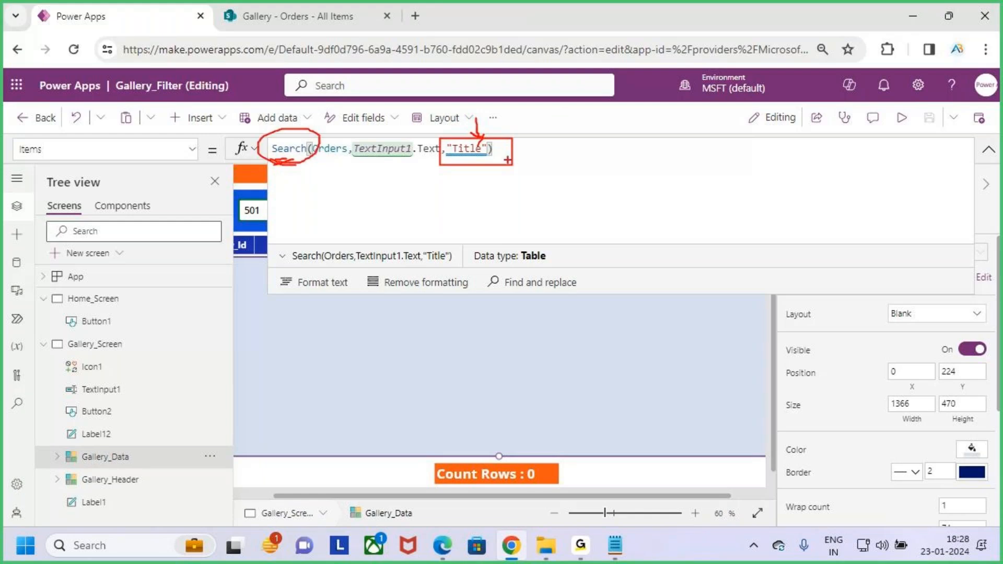
mouse_move(322, 80)
mouse_down()
mouse_move(321, 31)
mouse_move(309, 51)
mouse_move(342, 64)
mouse_up()
mouse_move(604, 146)
mouse_down()
mouse_move(611, 188)
mouse_move(583, 180)
mouse_up()
mouse_move(598, 147)
mouse_down()
mouse_move(624, 141)
mouse_move(674, 199)
mouse_move(674, 150)
mouse_up()
drag(581, 223, 762, 177)
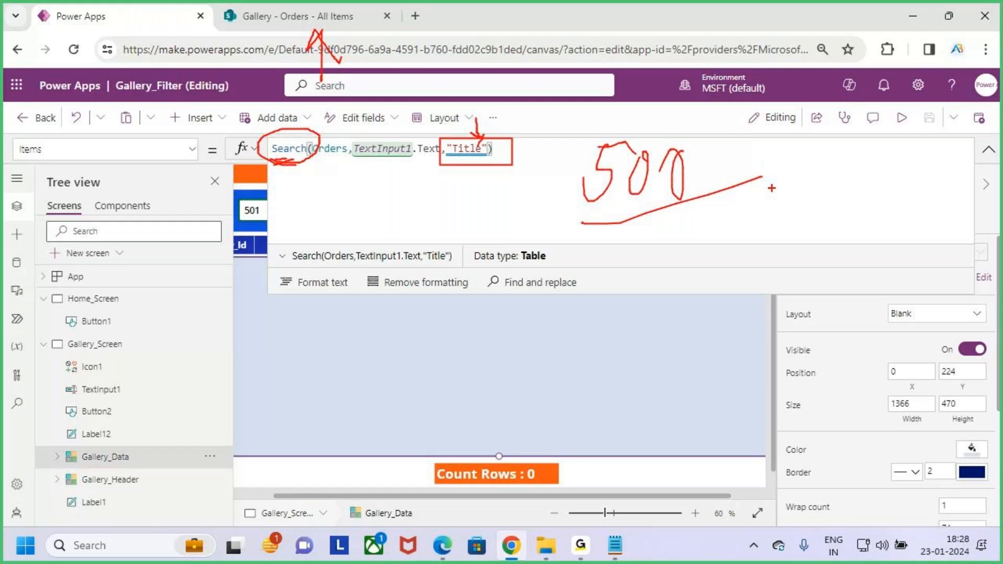
drag(709, 254, 689, 301)
mouse_move(697, 256)
mouse_down()
mouse_move(759, 259)
mouse_move(784, 272)
mouse_move(799, 313)
mouse_up()
drag(686, 370, 841, 313)
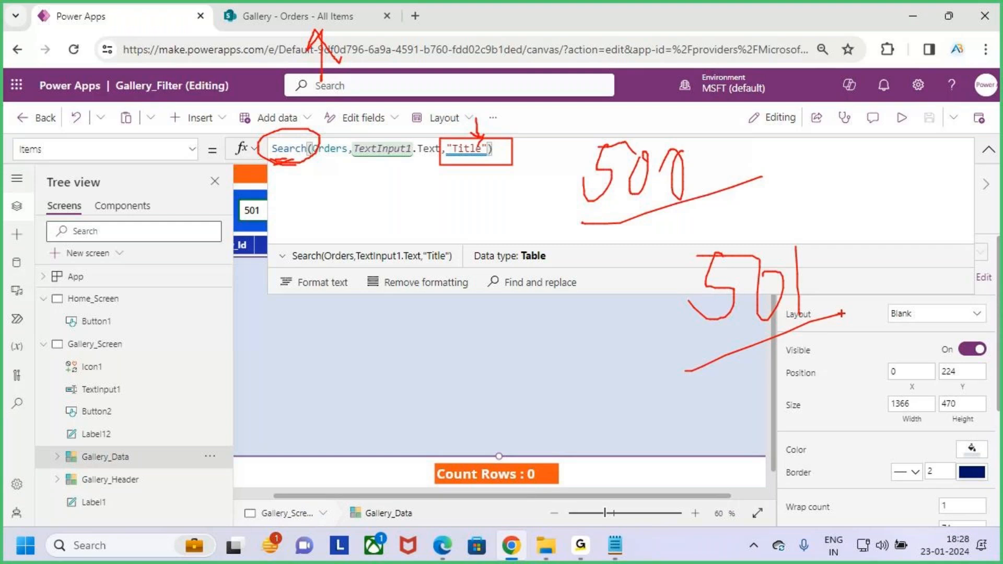
key(Escape)
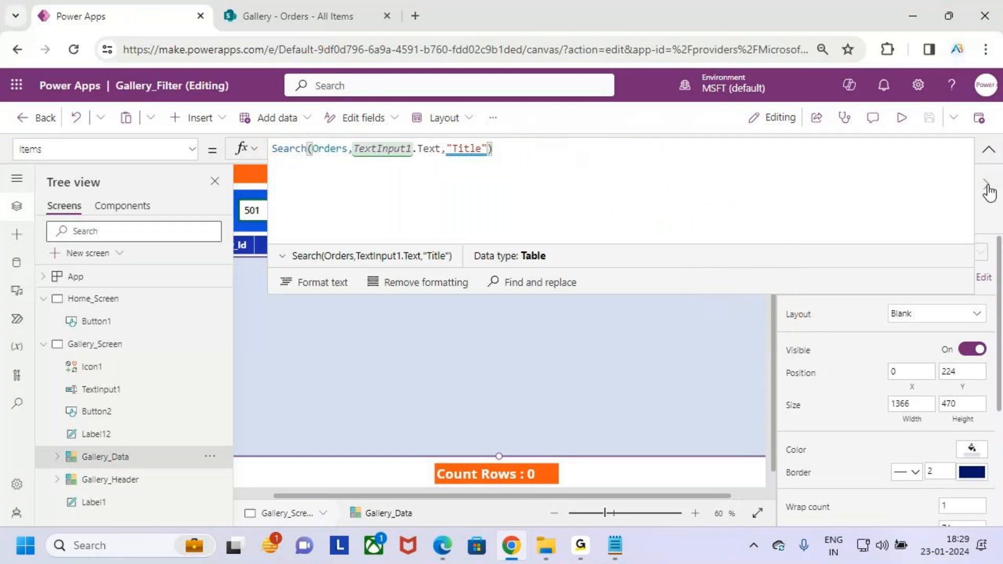
Step: Collapse the expanded formula and read the delegation warning on the Search function's "Title" argument, considering the 500-record limit
click(989, 149)
click(466, 149)
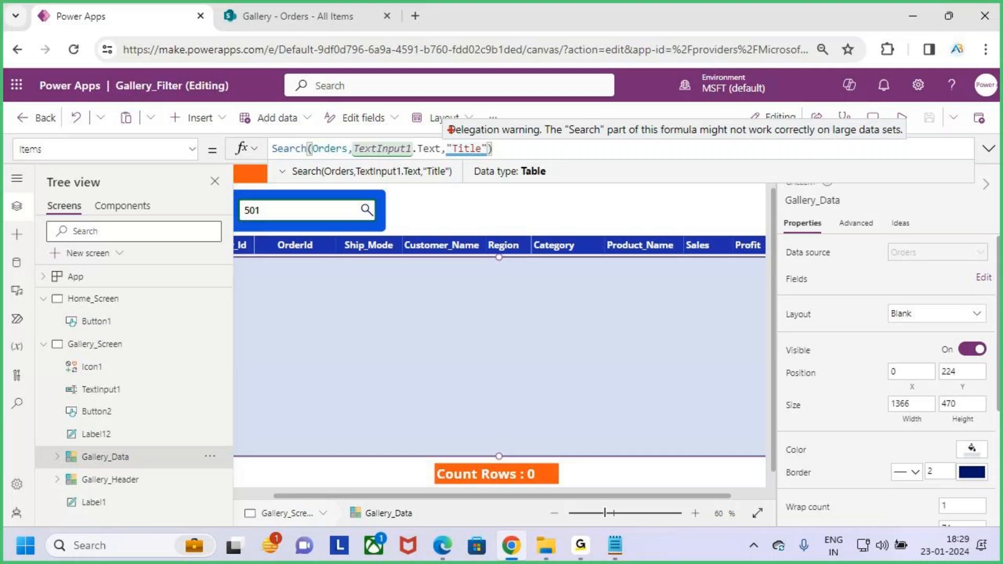
drag(533, 136, 543, 139)
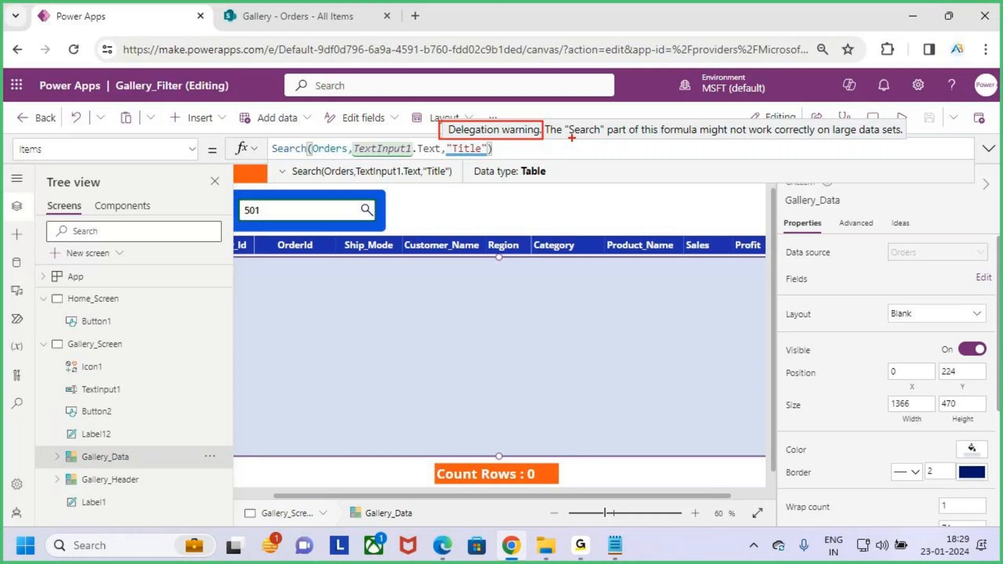
drag(643, 139, 904, 136)
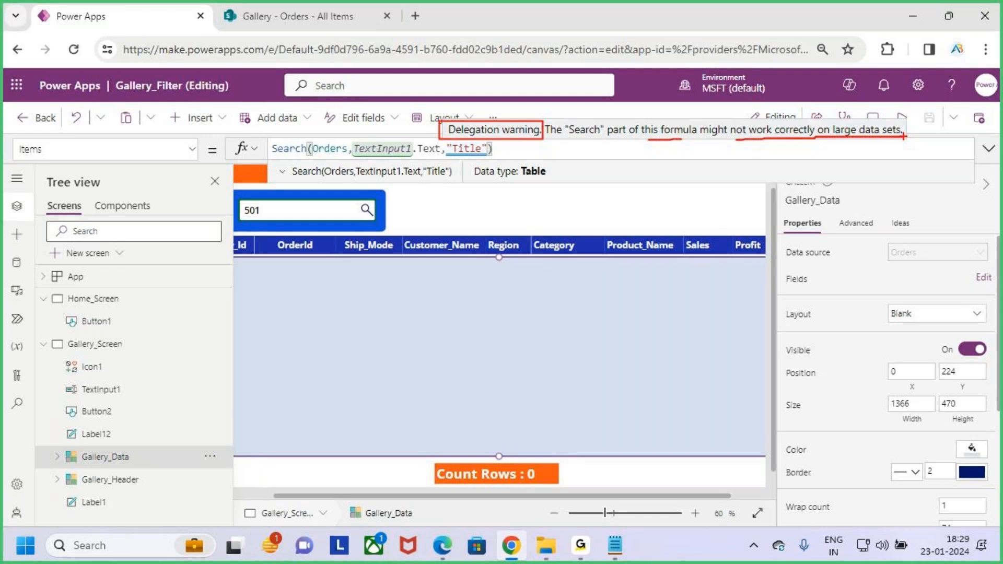
mouse_move(553, 197)
mouse_down()
mouse_move(534, 221)
mouse_move(570, 197)
mouse_move(601, 203)
mouse_up()
drag(643, 172, 632, 246)
drag(463, 320, 730, 241)
key(ctrl+z)
key(ctrl+z)
key(ctrl+z)
key(ctrl+z)
key(ctrl+z)
key(ctrl+z)
key(ctrl+z)
mouse_move(530, 203)
mouse_down()
mouse_move(548, 262)
mouse_move(499, 260)
mouse_move(563, 200)
mouse_up()
mouse_move(588, 220)
mouse_down()
mouse_move(566, 251)
mouse_move(601, 222)
mouse_up()
mouse_move(648, 214)
mouse_down()
mouse_move(633, 245)
mouse_move(647, 215)
mouse_up()
drag(450, 335, 734, 261)
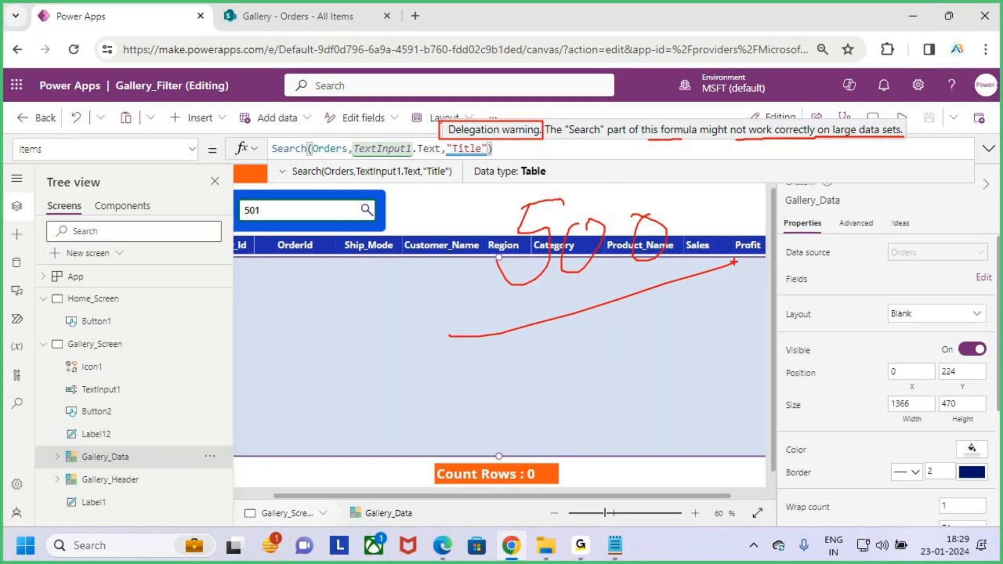
key(Escape)
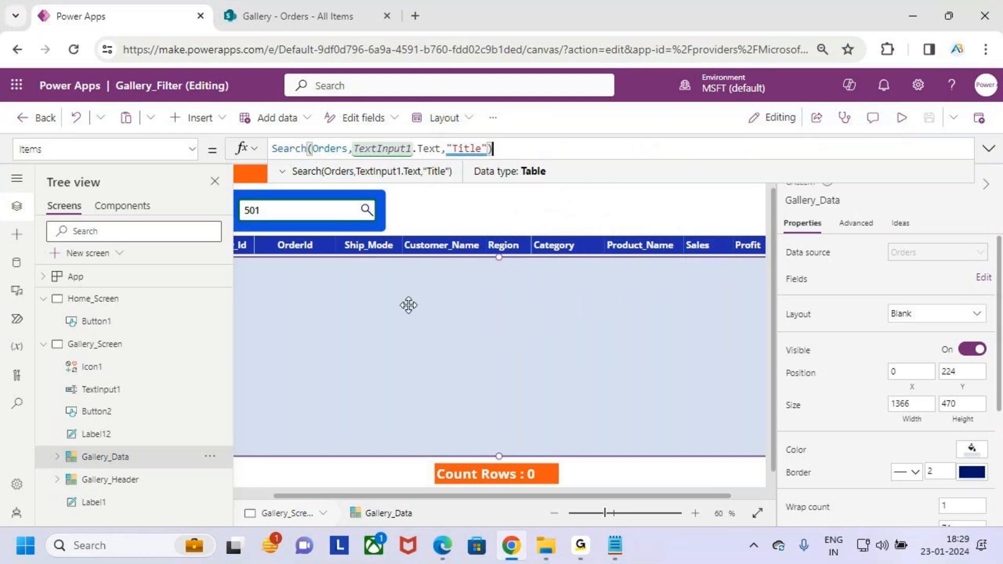
Step: Select the data gallery and bring up its Items formula for editing from the gallery's warning sign
click(408, 311)
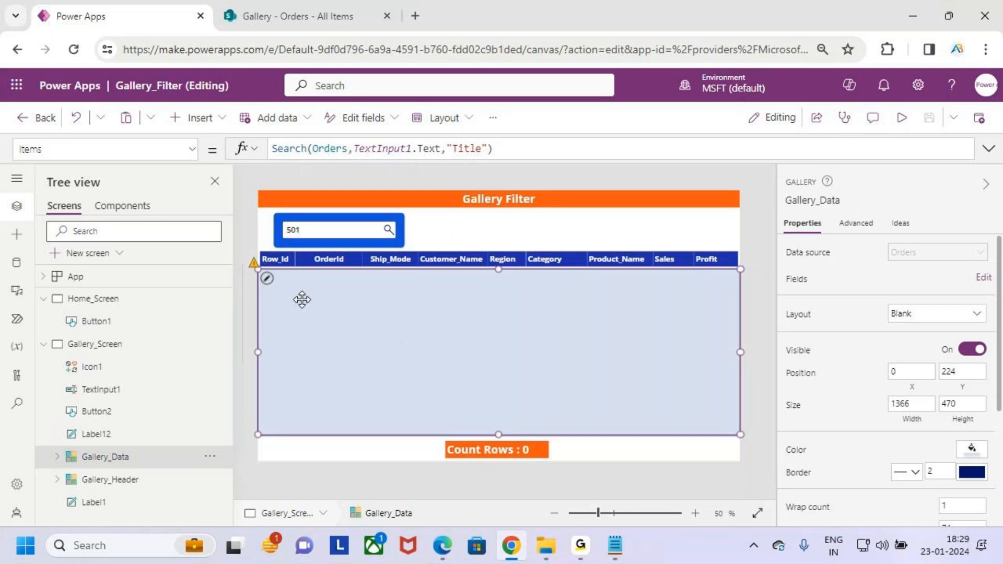
key(ctrl+2)
mouse_move(241, 251)
mouse_down()
mouse_move(295, 288)
mouse_move(301, 199)
mouse_up()
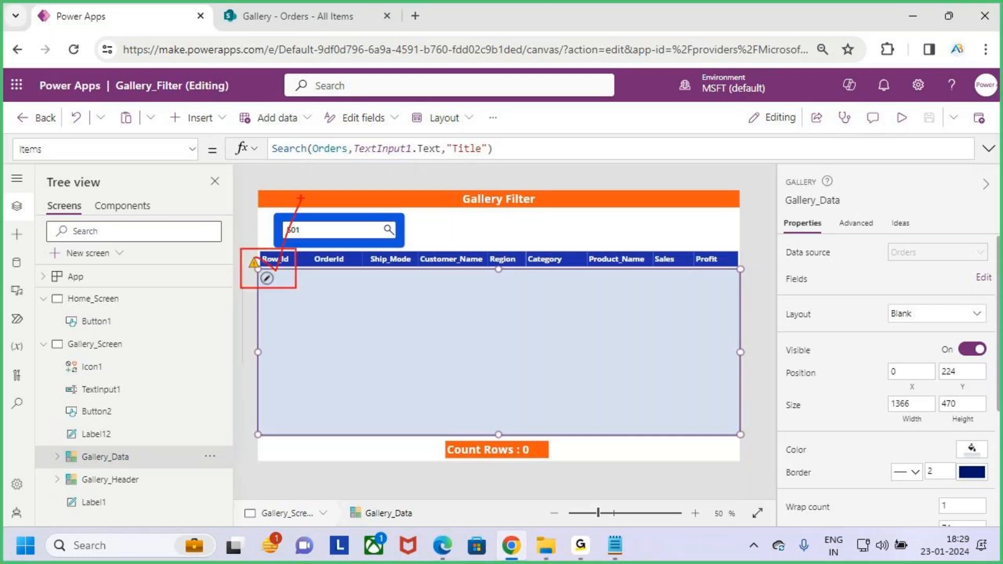
key(Escape)
click(254, 263)
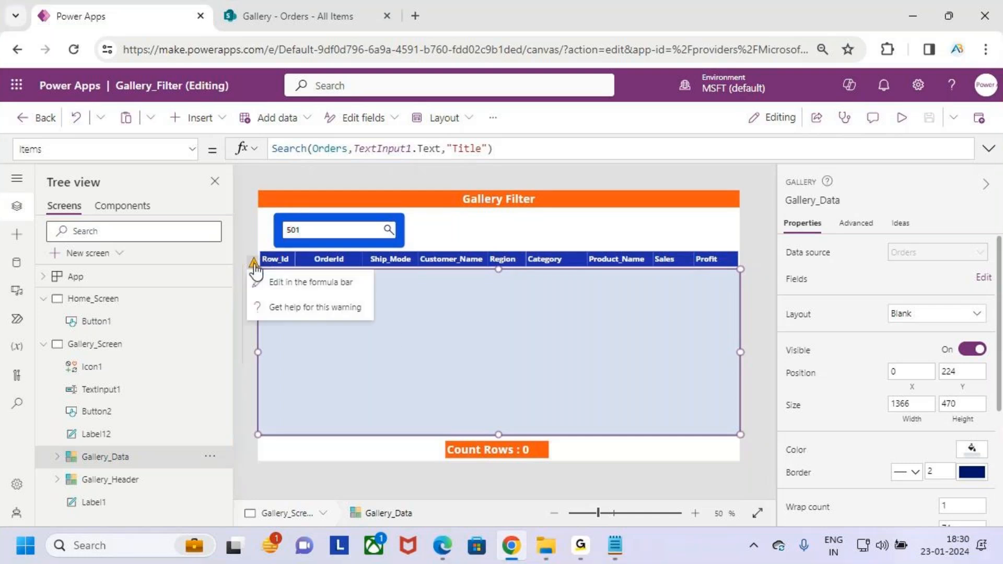
click(286, 283)
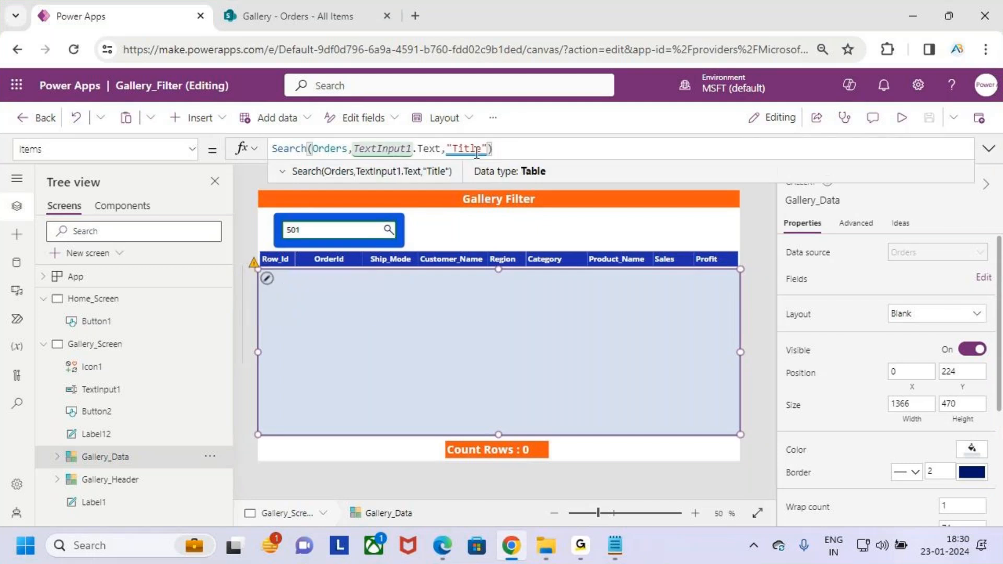
key(ctrl+2)
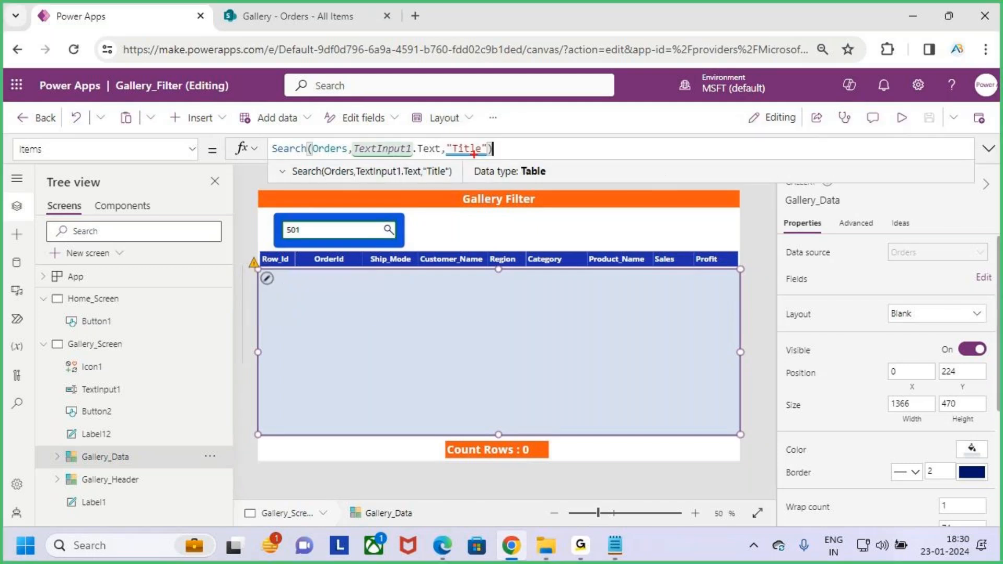
key(Escape)
mouse_move(479, 151)
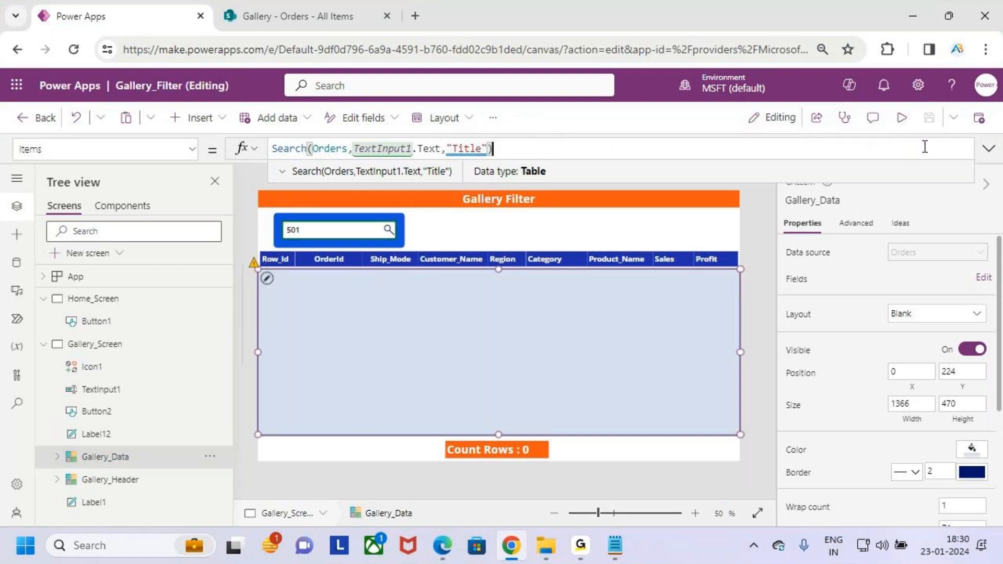
Step: Run the App checker and show the details of the Gallery_Data formula warning
key(ctrl+2)
drag(856, 128, 829, 101)
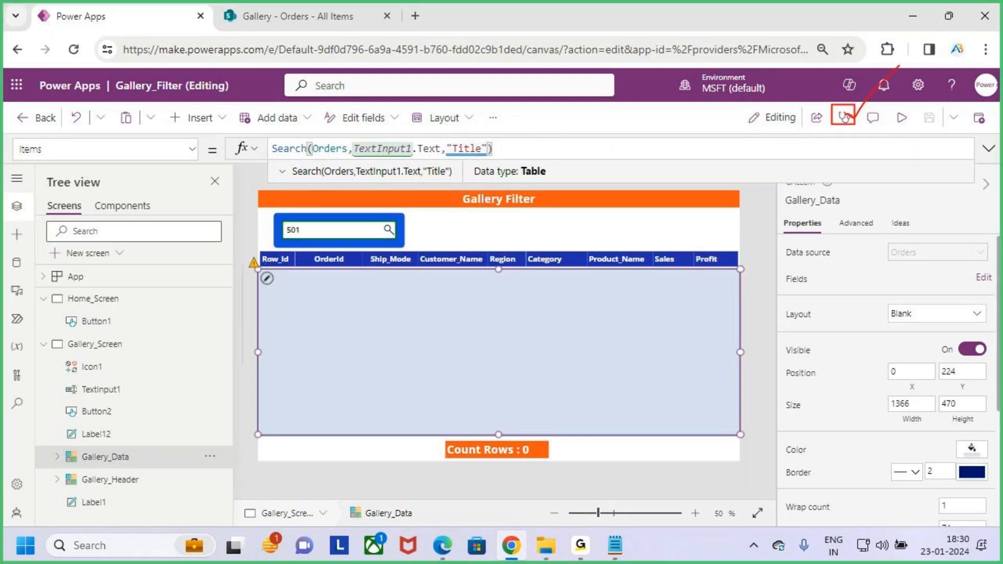
key(Escape)
click(845, 117)
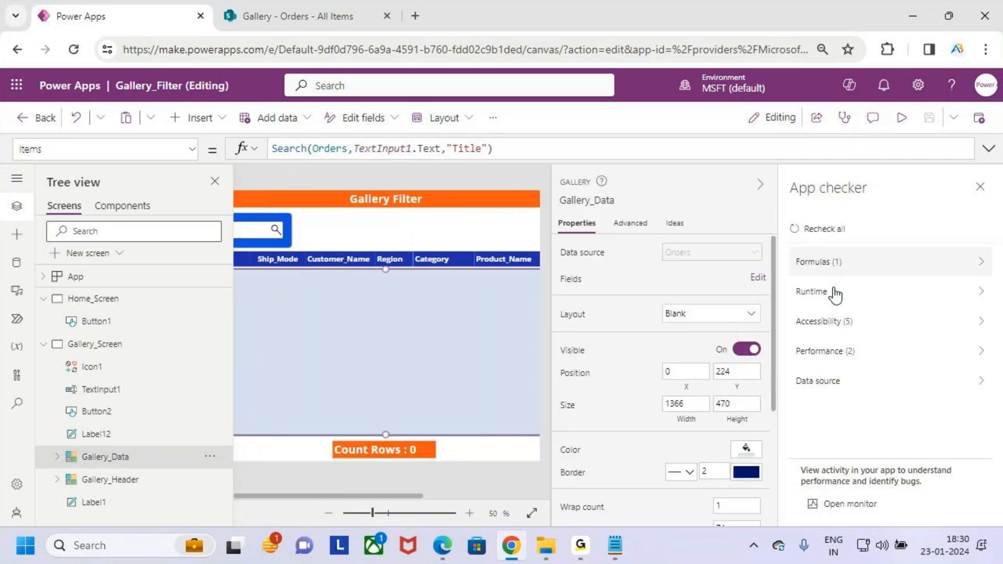
click(827, 266)
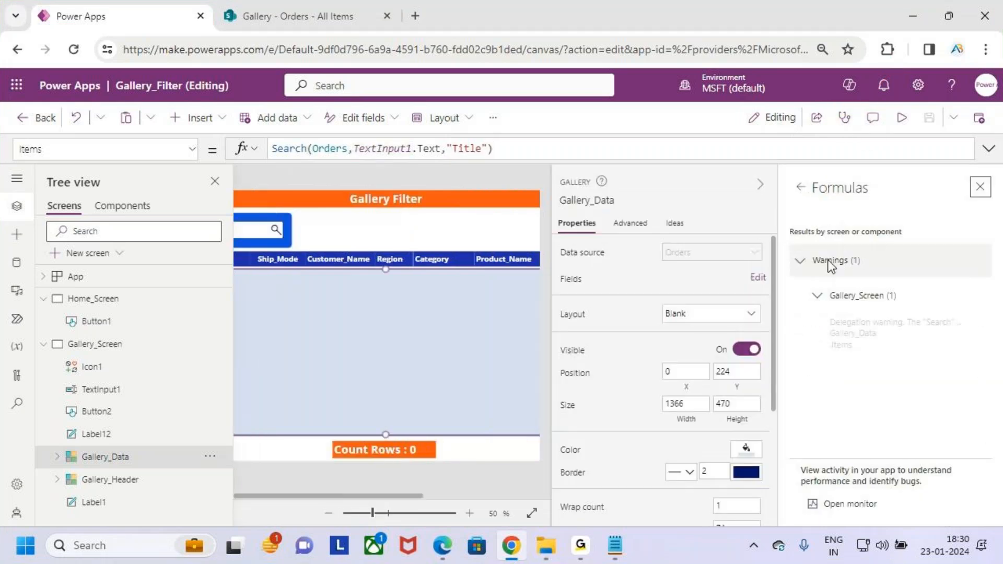
click(979, 334)
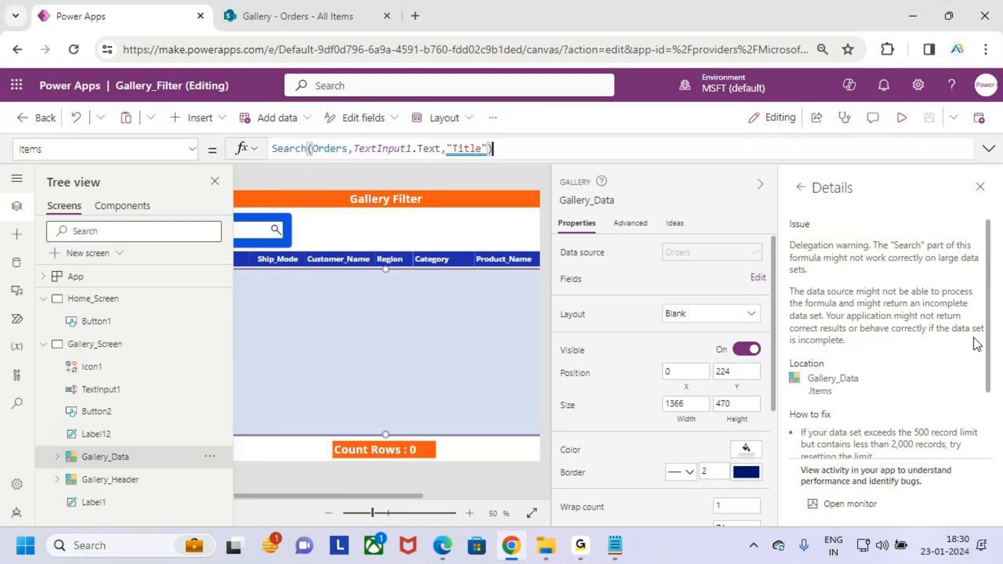
Step: Read the delegation issue's description, close the App checker and return to the gallery's Search formula
key(ctrl+2)
mouse_move(786, 236)
mouse_down()
mouse_move(845, 255)
mouse_move(983, 254)
mouse_up()
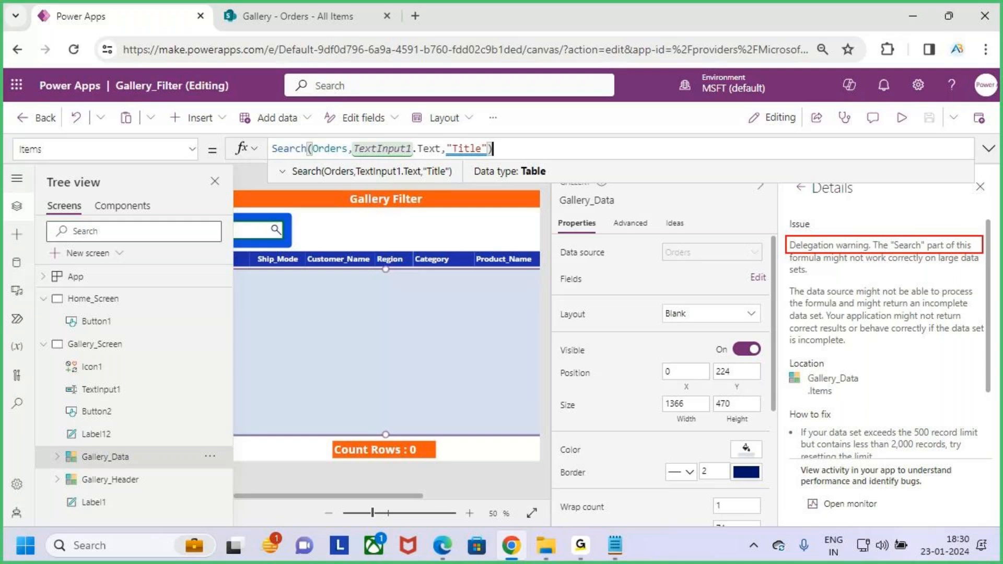
drag(841, 256, 950, 267)
drag(788, 274, 824, 275)
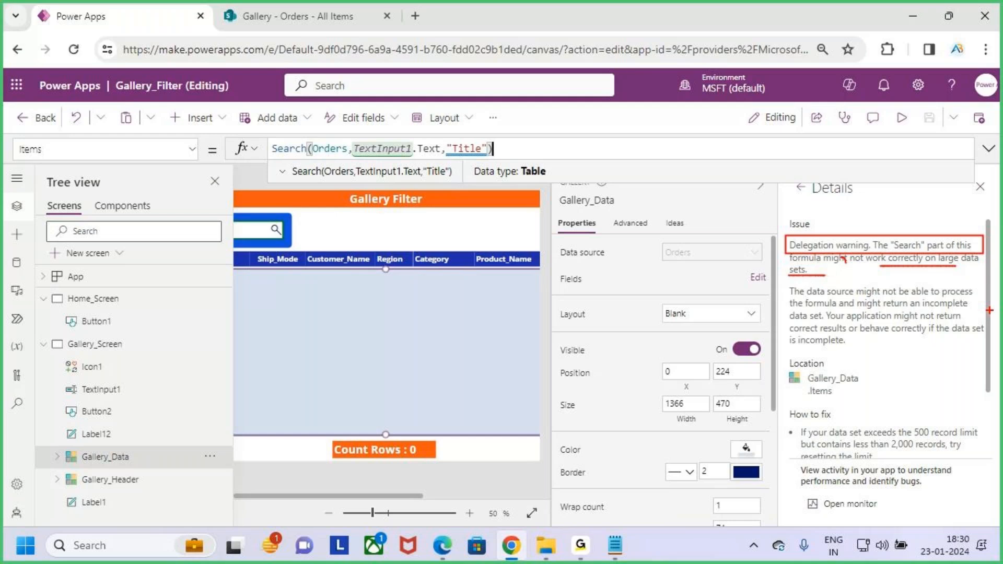
key(Escape)
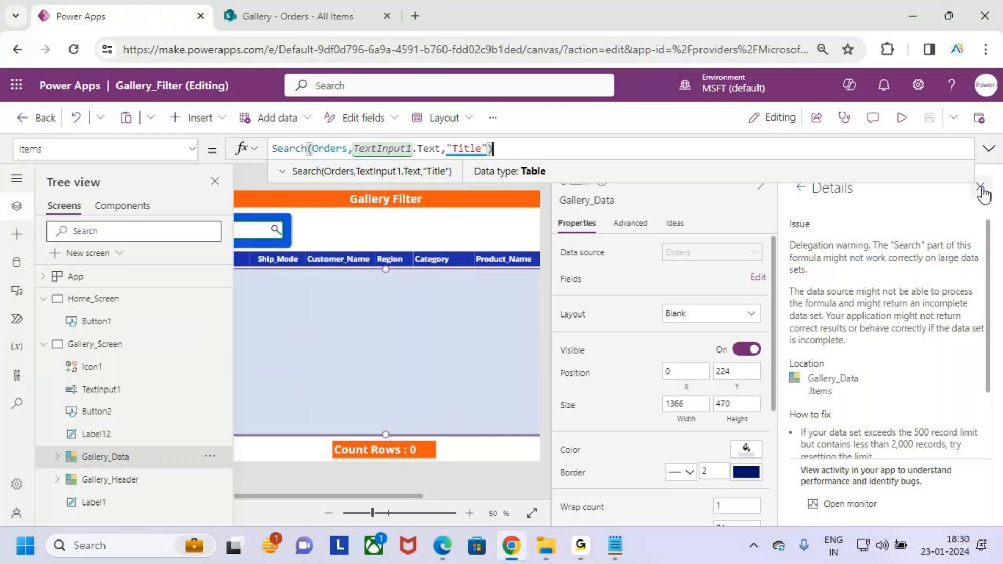
click(981, 186)
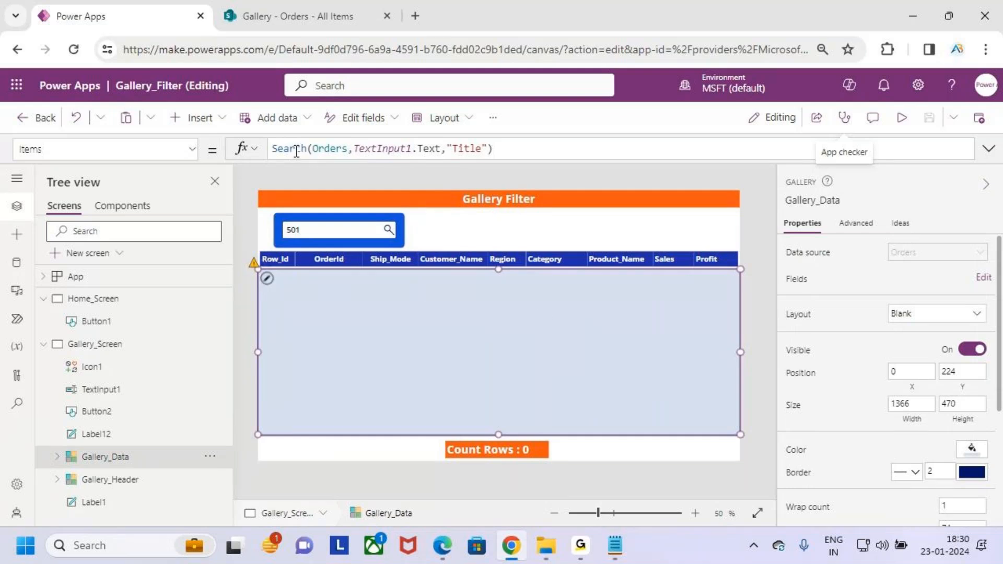
click(493, 149)
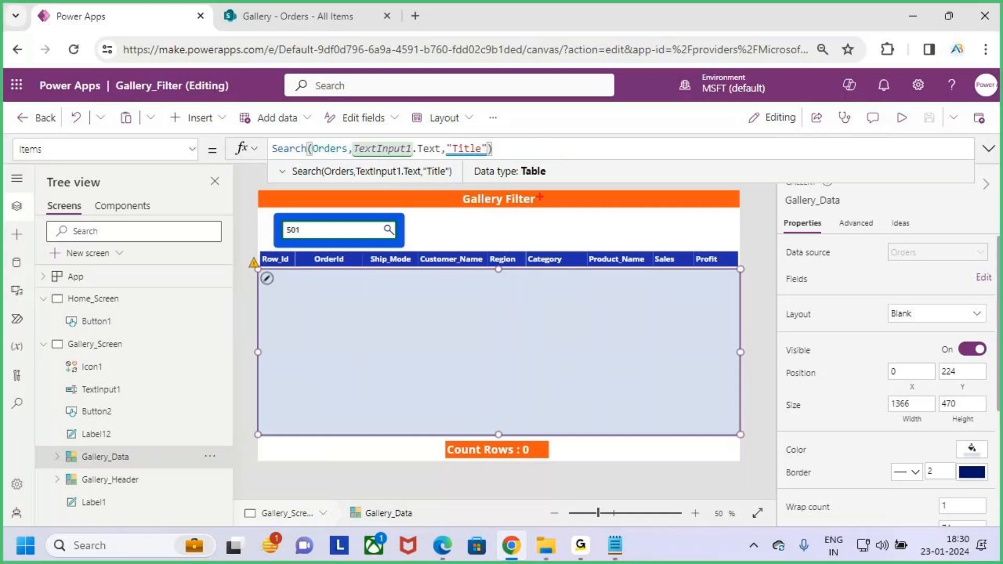
Step: Search Google for "delegation in power apps" in a new browser tab
click(417, 15)
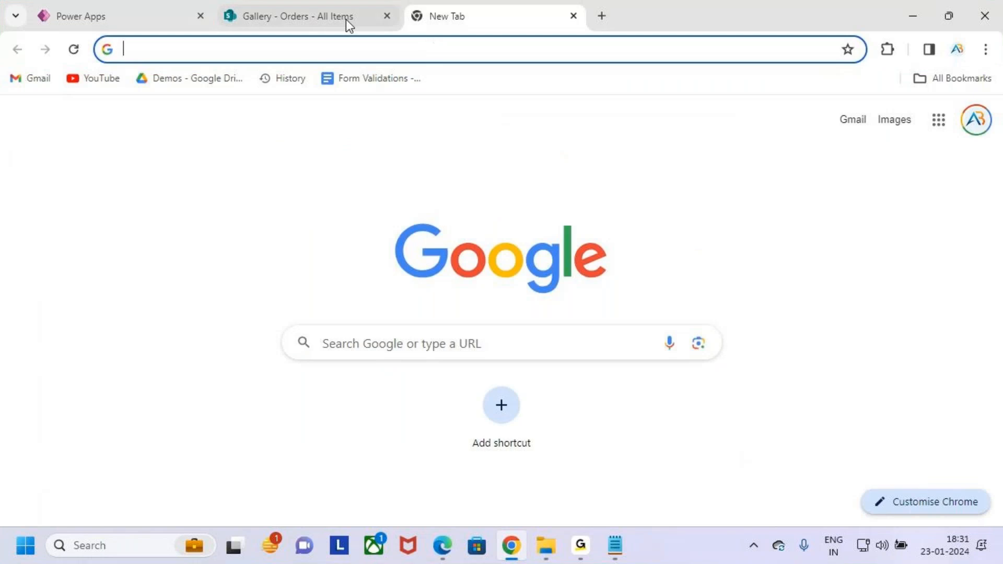
click(459, 49)
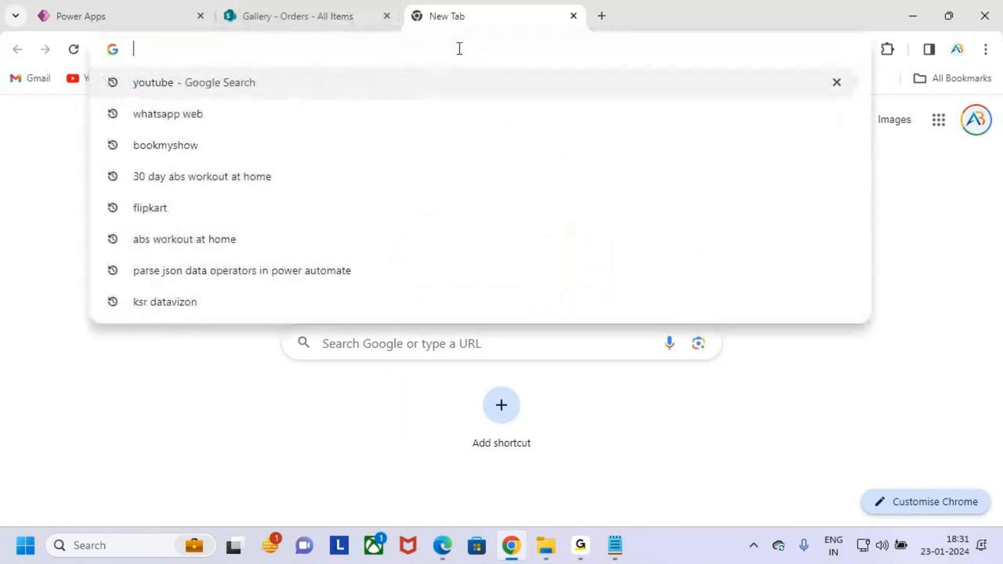
text(dela)
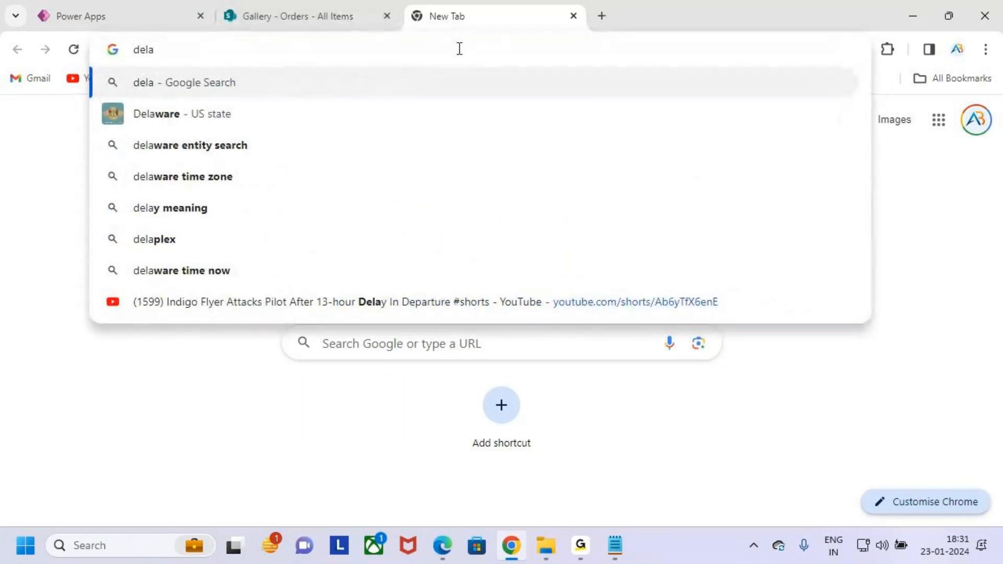
text(gation)
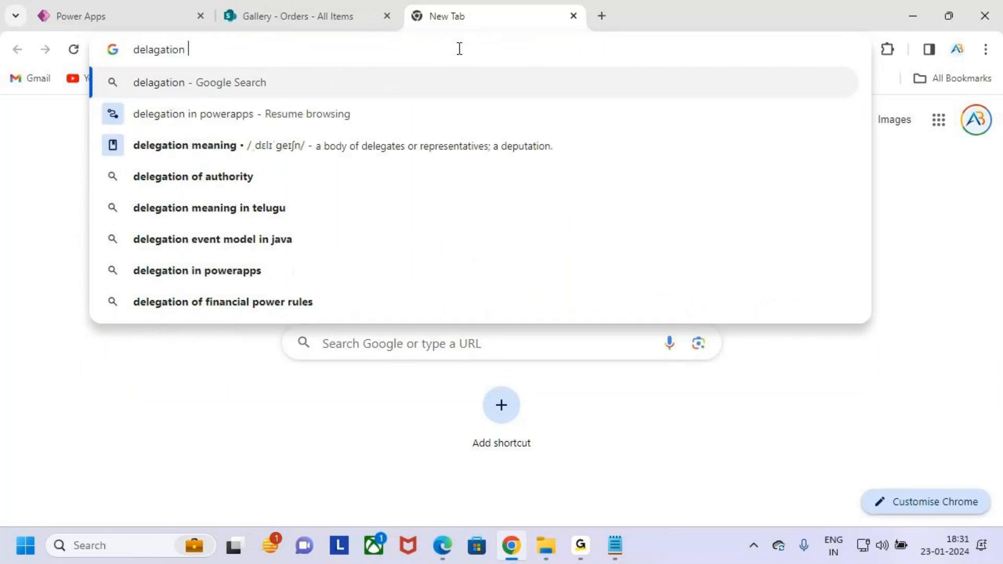
text( in po)
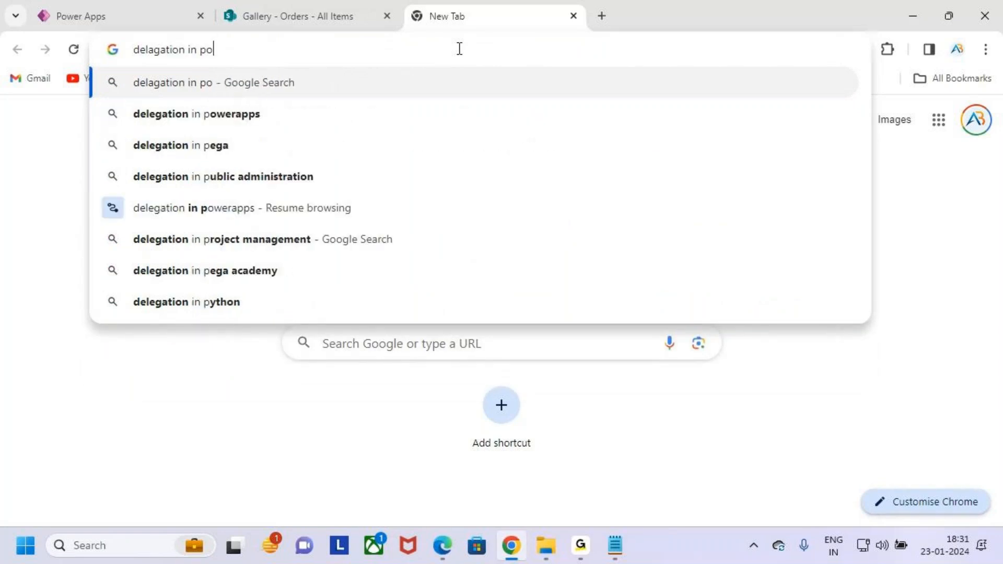
text(we)
key(BackSpace)
key(BackSpace)
text(wer)
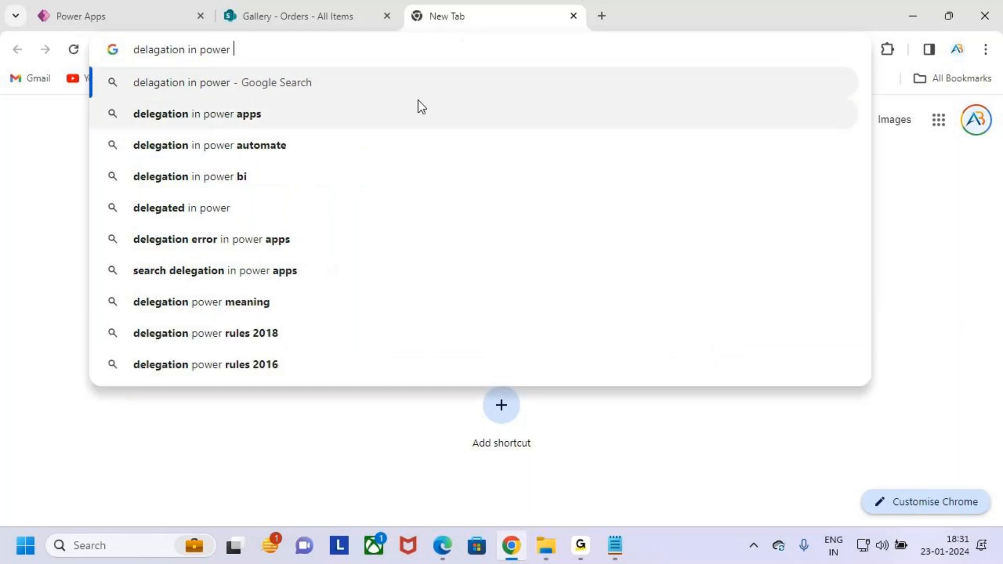
key(Down)
key(Return)
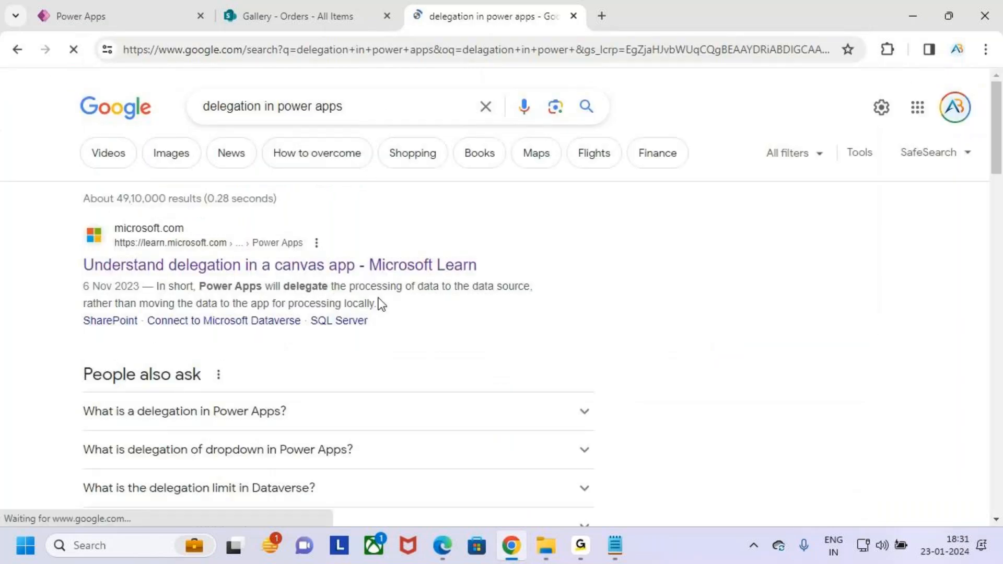
Step: Open the Microsoft Learn article "Understand delegation in a canvas app" at its "Delegable data sources" section
click(431, 268)
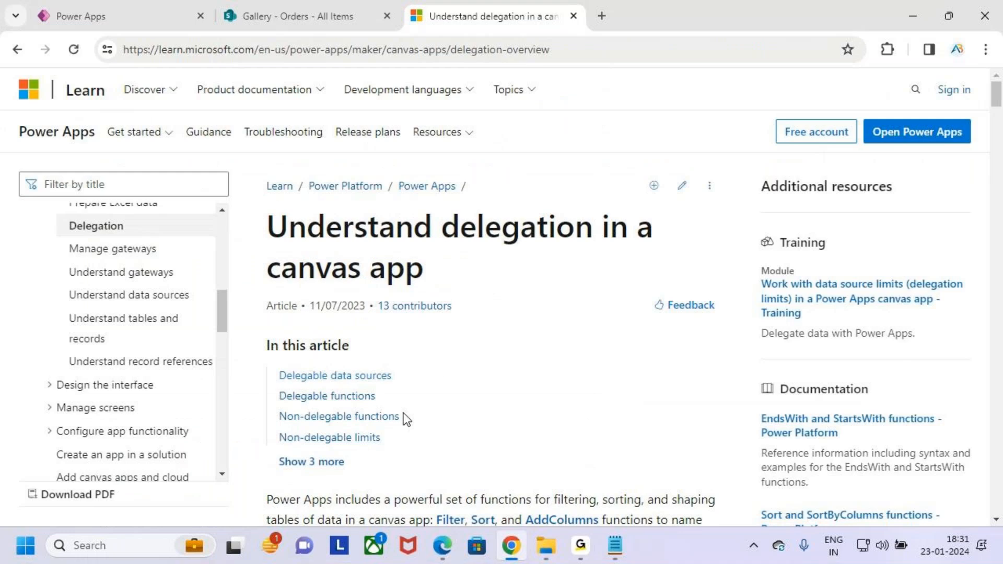
scroll(440, 363, down, 1)
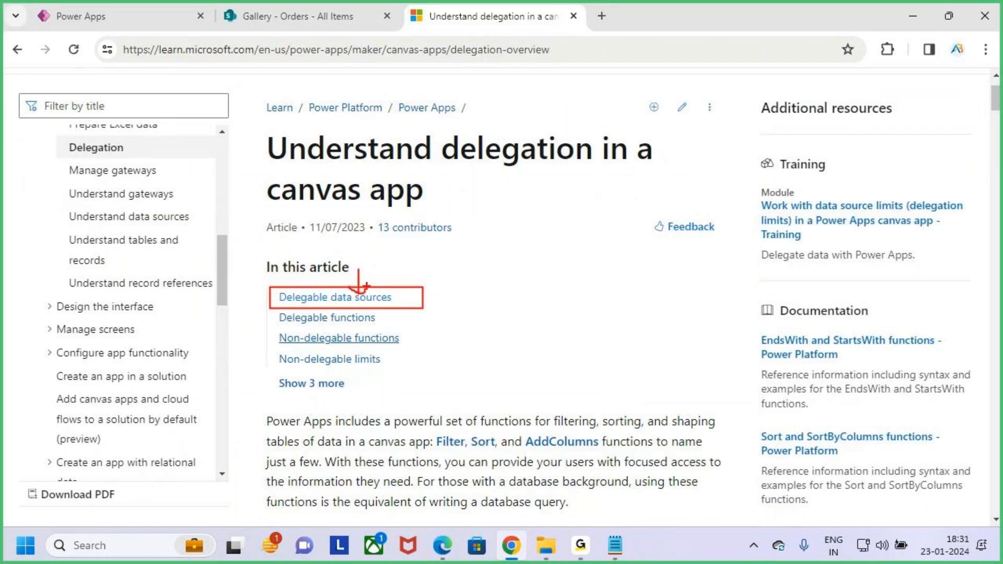
click(369, 301)
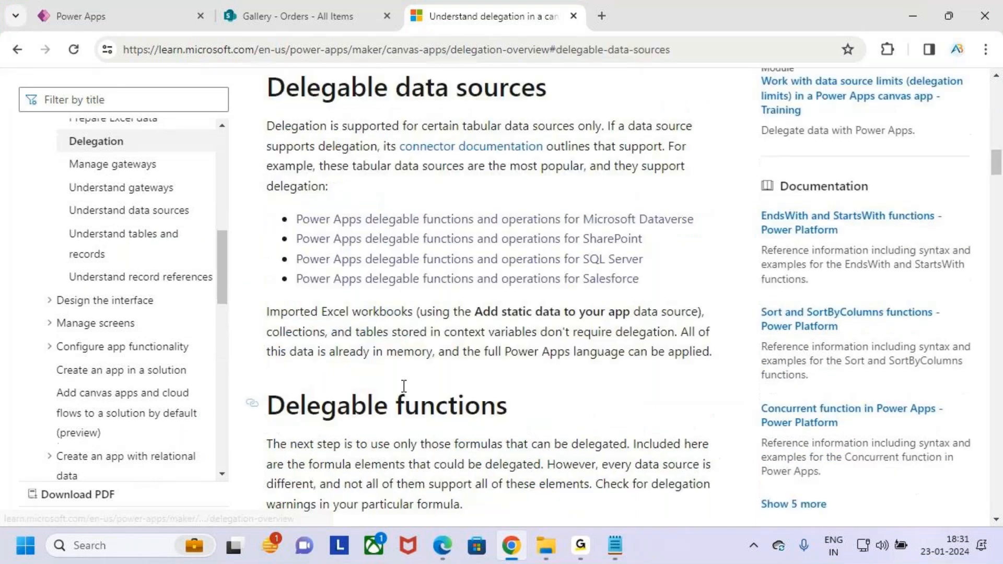
Step: Examine the article's list of delegable data sources, including the entries for Microsoft Dataverse, SharePoint, SQL Server and Salesforce
key(ctrl+2)
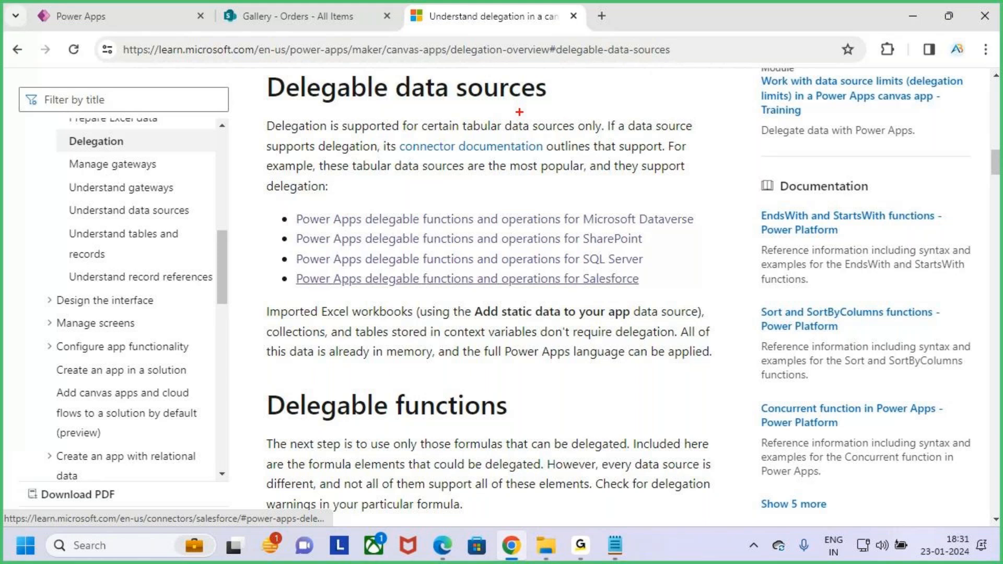
mouse_move(255, 71)
mouse_down()
mouse_move(455, 103)
mouse_move(584, 105)
mouse_up()
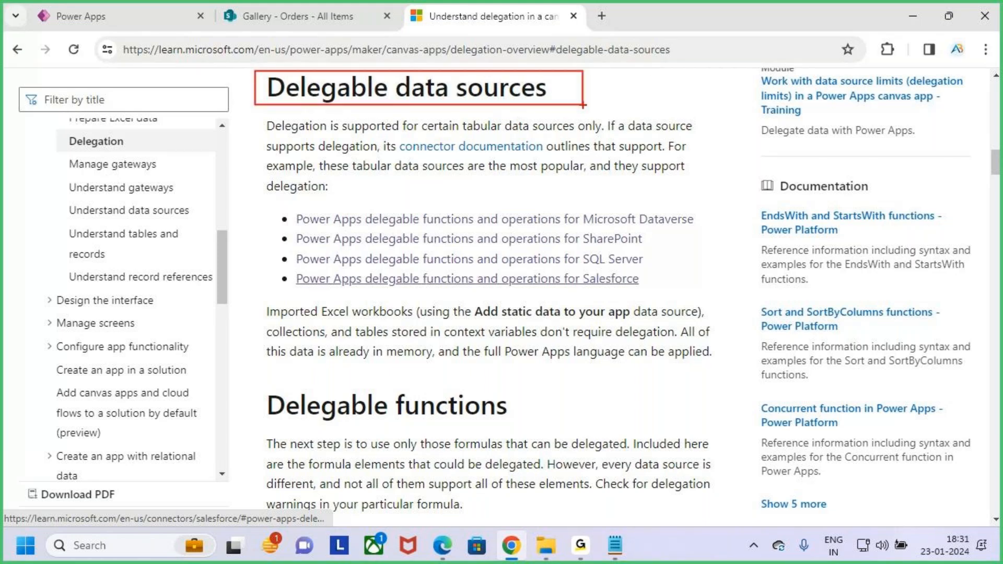
key(Escape)
key(ctrl+2)
drag(610, 228, 667, 226)
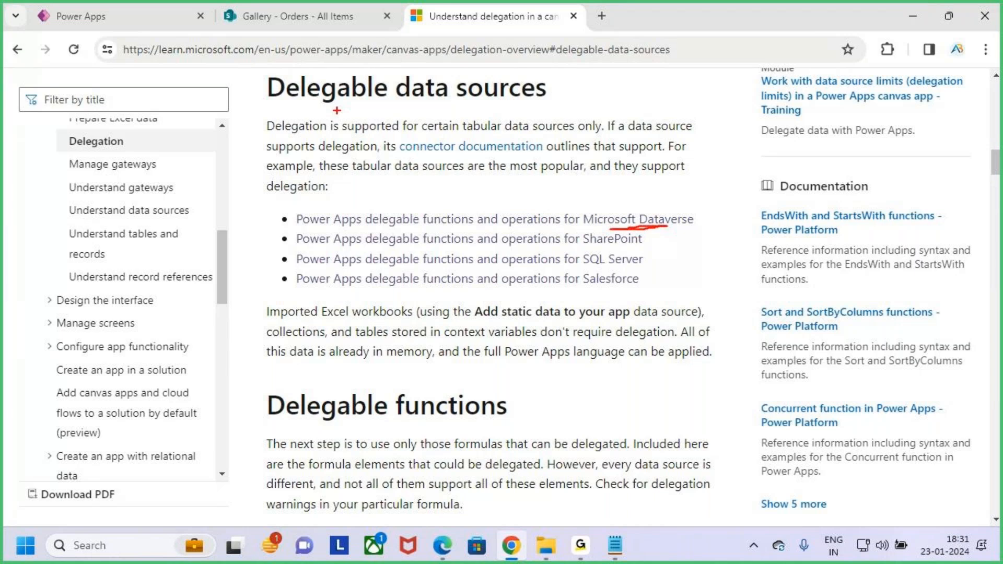
drag(337, 110, 376, 111)
mouse_move(584, 250)
mouse_down()
mouse_move(625, 249)
mouse_move(645, 268)
mouse_up()
drag(583, 287, 638, 287)
key(Escape)
key(ctrl+2)
drag(266, 202, 731, 293)
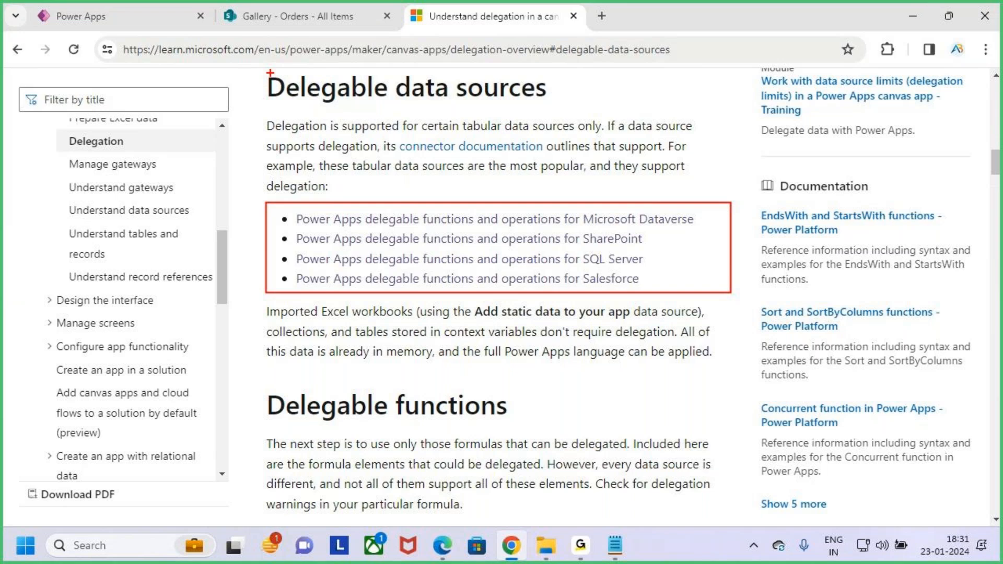
mouse_move(260, 64)
mouse_down()
mouse_move(422, 103)
mouse_move(562, 112)
mouse_up()
drag(466, 63, 499, 67)
drag(760, 225, 774, 349)
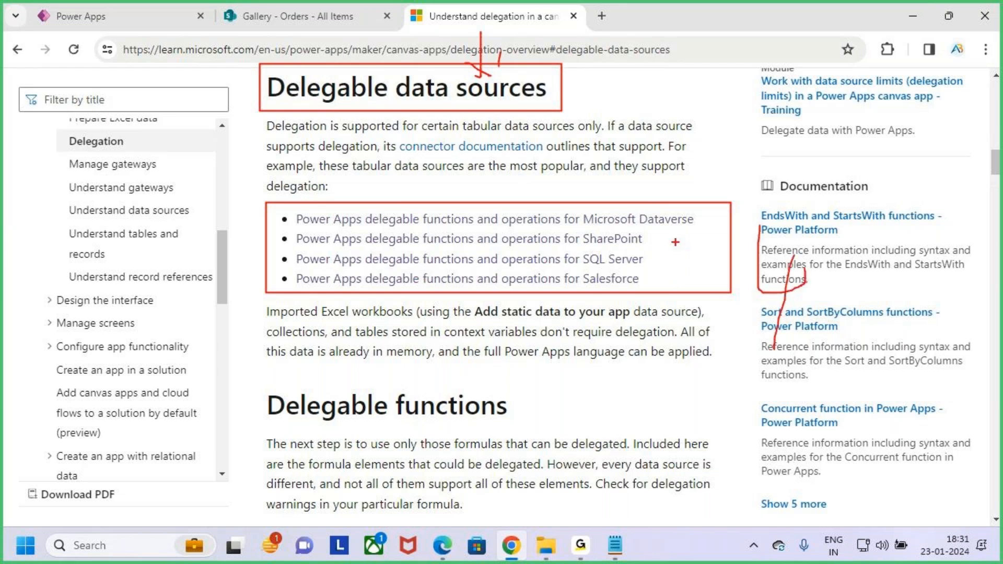
Step: Review the links for the Microsoft Dataverse, SharePoint, SQL Server and Salesforce delegable functions under the "Delegable data sources" heading
drag(640, 227, 692, 223)
drag(602, 245, 635, 244)
drag(587, 270, 629, 269)
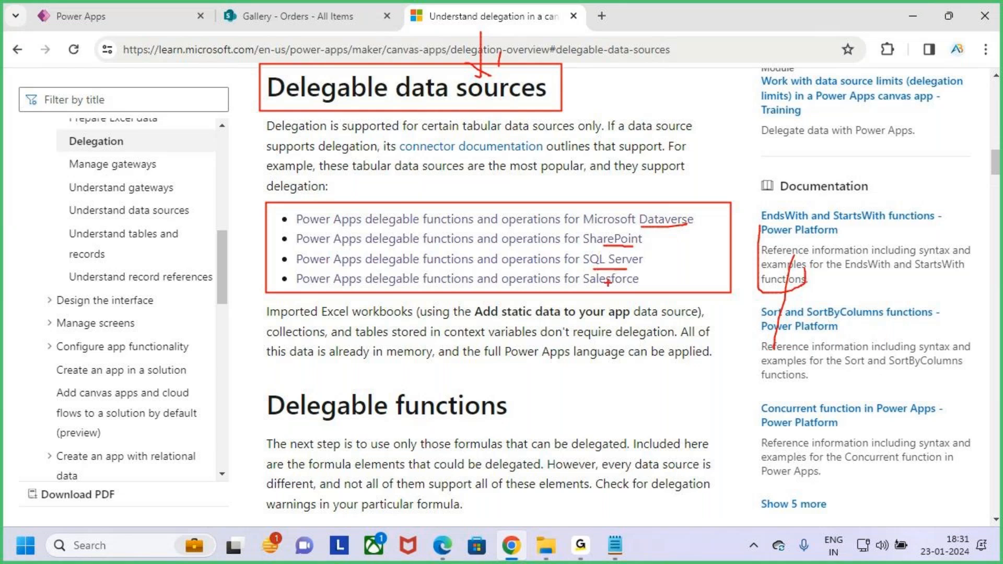
drag(597, 290, 633, 289)
key(Escape)
key(ctrl+2)
mouse_move(266, 203)
mouse_down()
mouse_move(712, 303)
mouse_move(742, 298)
mouse_up()
mouse_move(305, 111)
mouse_down()
mouse_move(397, 112)
mouse_move(329, 118)
mouse_up()
drag(645, 241, 678, 198)
key(Escape)
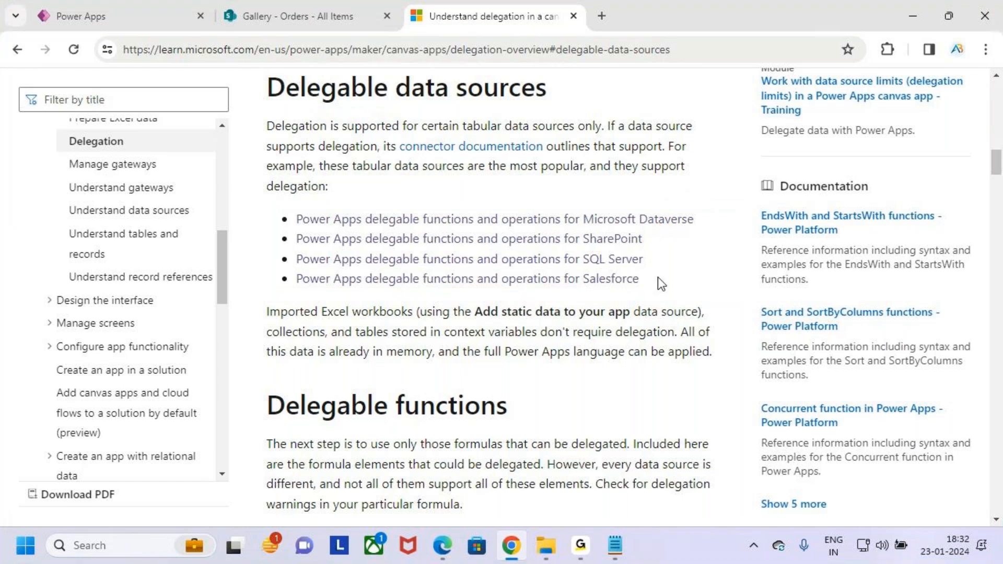
Step: Open the page "Power Apps delegable functions and operations for SharePoint" and read its heading
click(632, 241)
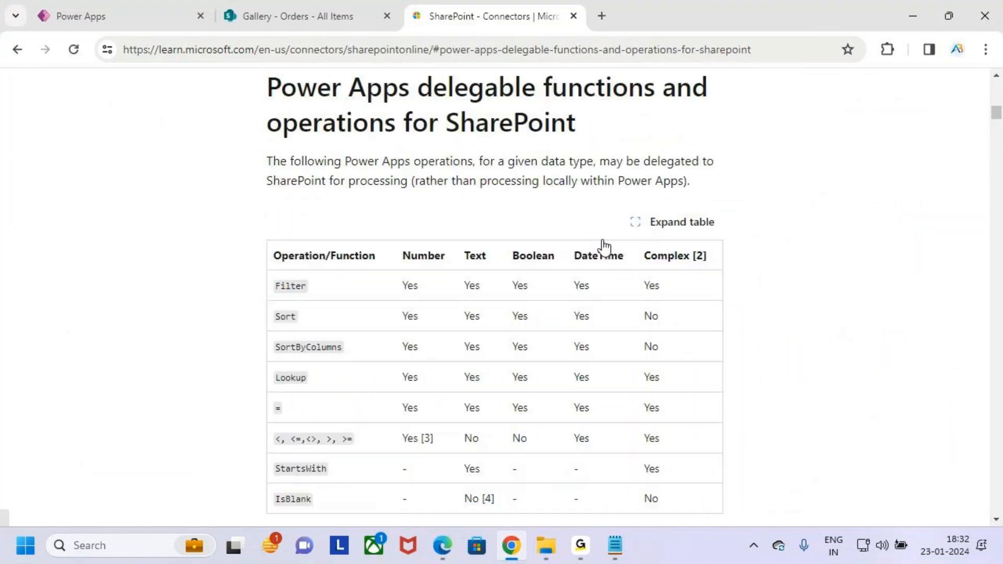
key(ctrl+2)
drag(254, 70, 730, 108)
drag(366, 146, 505, 148)
mouse_move(421, 143)
mouse_down()
mouse_move(494, 151)
mouse_move(551, 138)
mouse_move(607, 108)
mouse_up()
key(Escape)
key(ctrl+2)
drag(294, 150, 386, 149)
drag(331, 112, 302, 134)
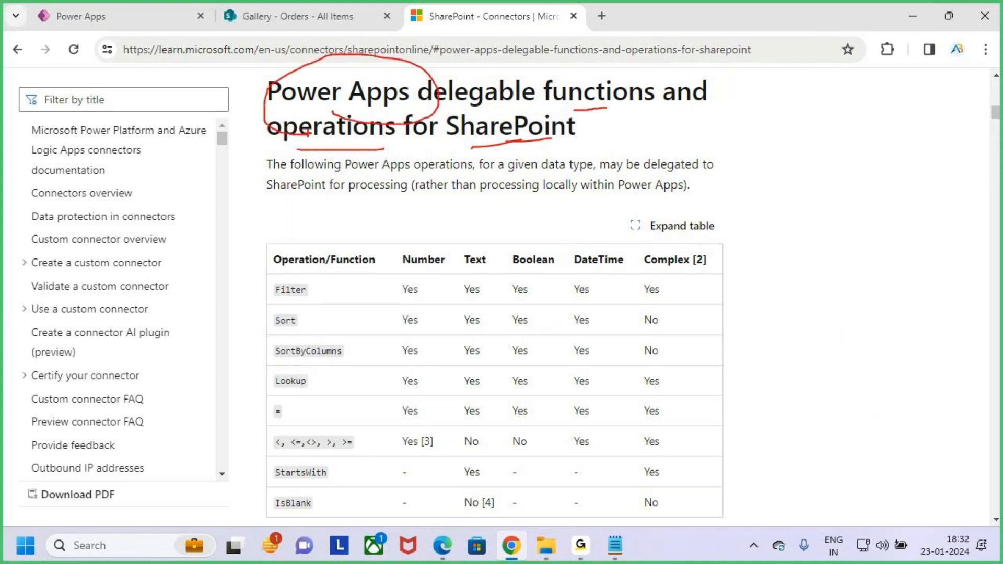
key(Escape)
Step: Examine the operations listed in the SharePoint delegation table, from Filter, Sort, SortByColumns and Lookup to StartsWith and IsBlank
scroll(435, 324, down, 1)
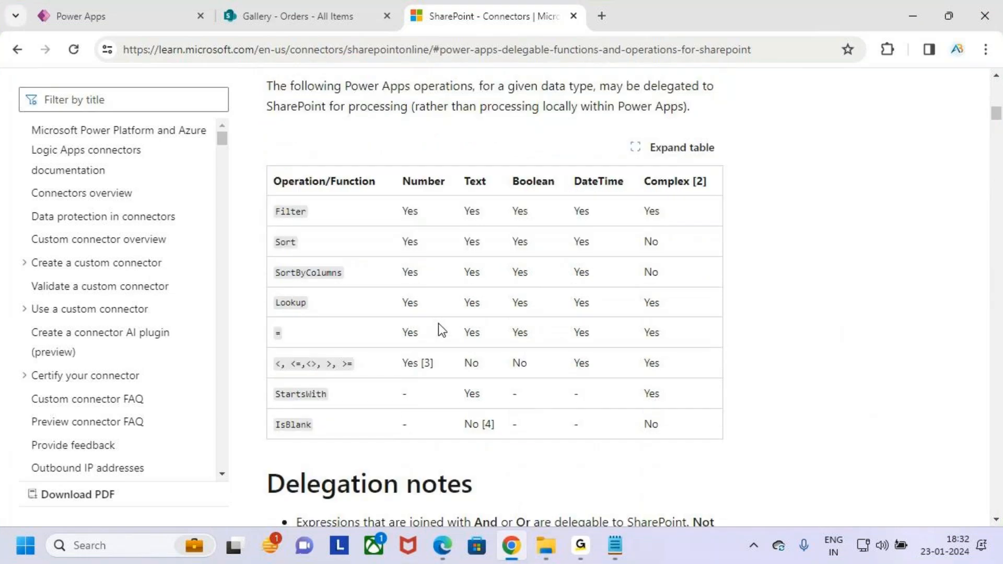
key(ctrl+2)
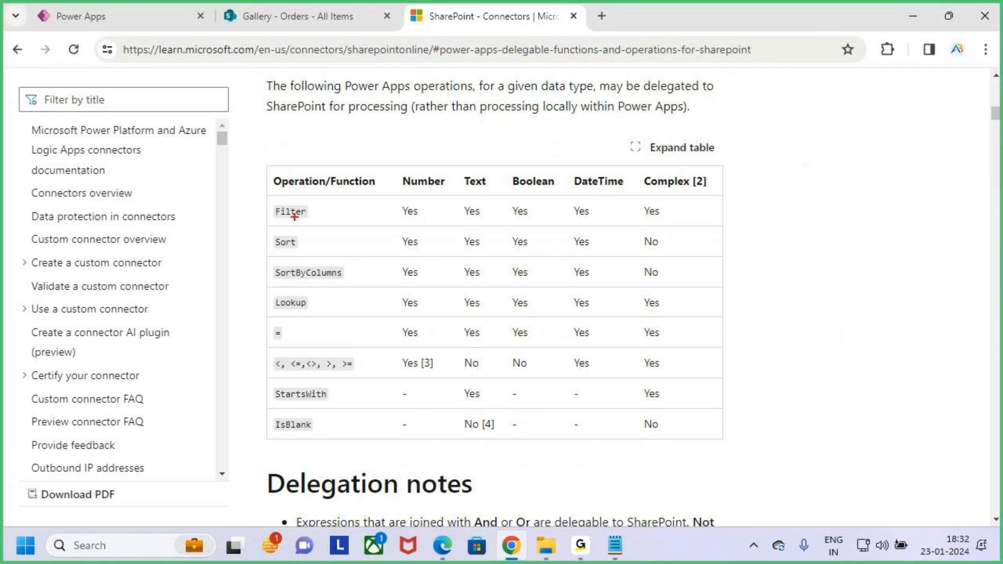
drag(296, 217, 318, 195)
drag(286, 247, 302, 243)
drag(285, 282, 322, 280)
mouse_move(284, 313)
mouse_down()
mouse_move(313, 311)
mouse_move(298, 344)
mouse_move(356, 354)
mouse_move(374, 372)
mouse_up()
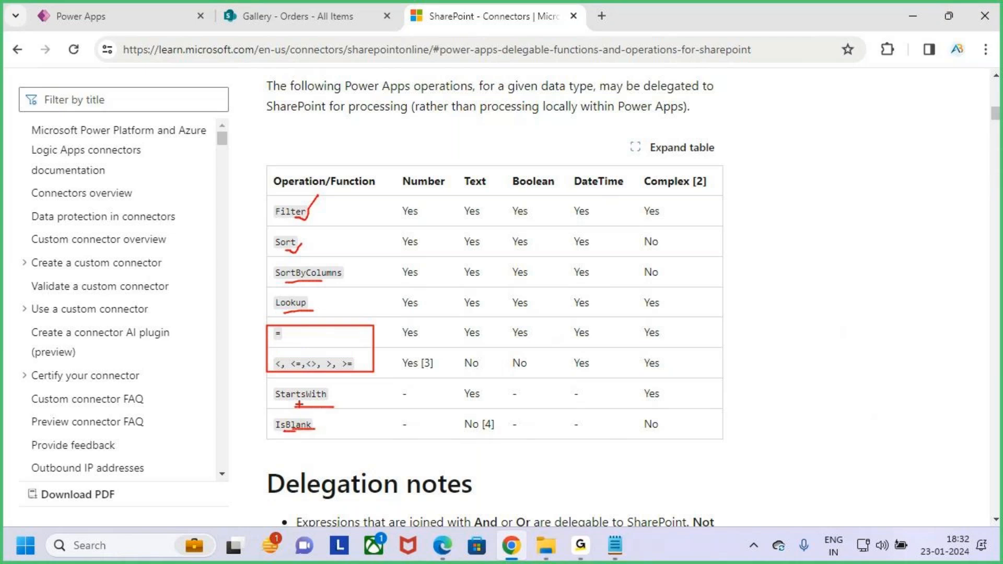
key(e)
mouse_move(250, 160)
mouse_down()
mouse_move(601, 417)
mouse_move(762, 452)
mouse_up()
mouse_move(716, 324)
mouse_down()
mouse_move(749, 358)
mouse_move(823, 243)
mouse_up()
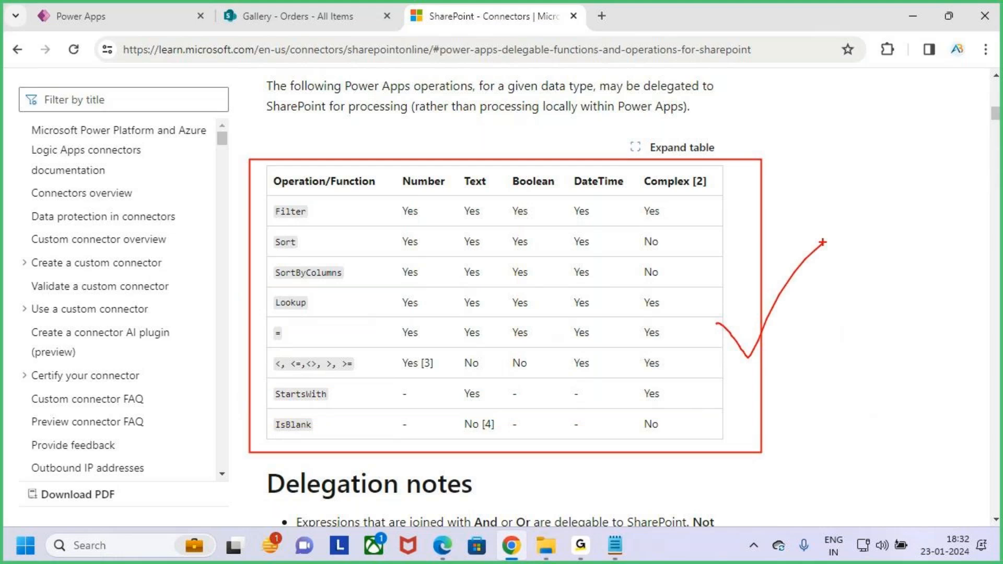
key(Escape)
Step: Recheck the SharePoint heading and check whether the delegation table below it includes the Search function
scroll(580, 264, up, 5)
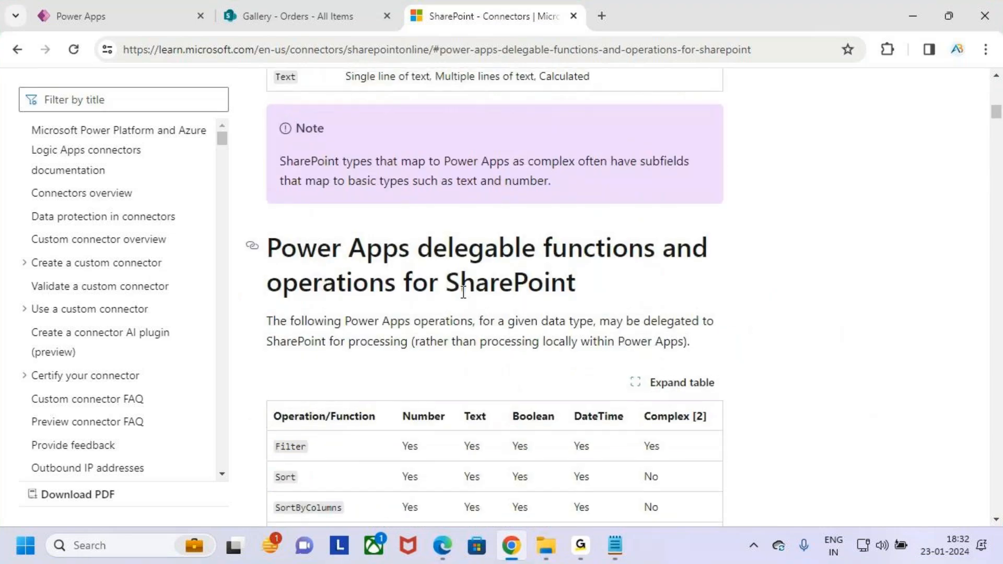
drag(451, 282, 593, 295)
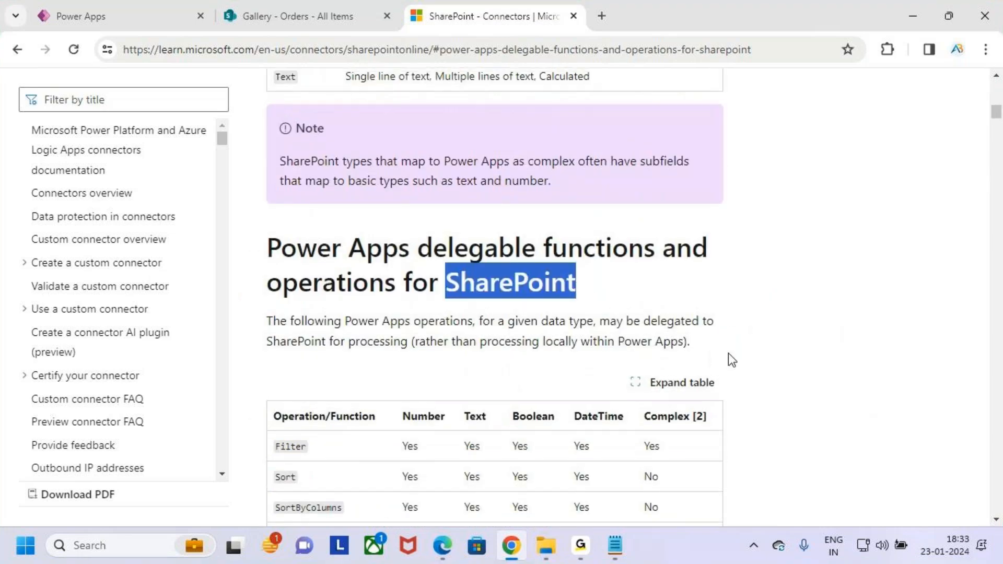
scroll(728, 353, down, 5)
key(ctrl+2)
mouse_move(262, 168)
mouse_down()
mouse_move(656, 396)
mouse_move(663, 436)
mouse_move(730, 444)
mouse_up()
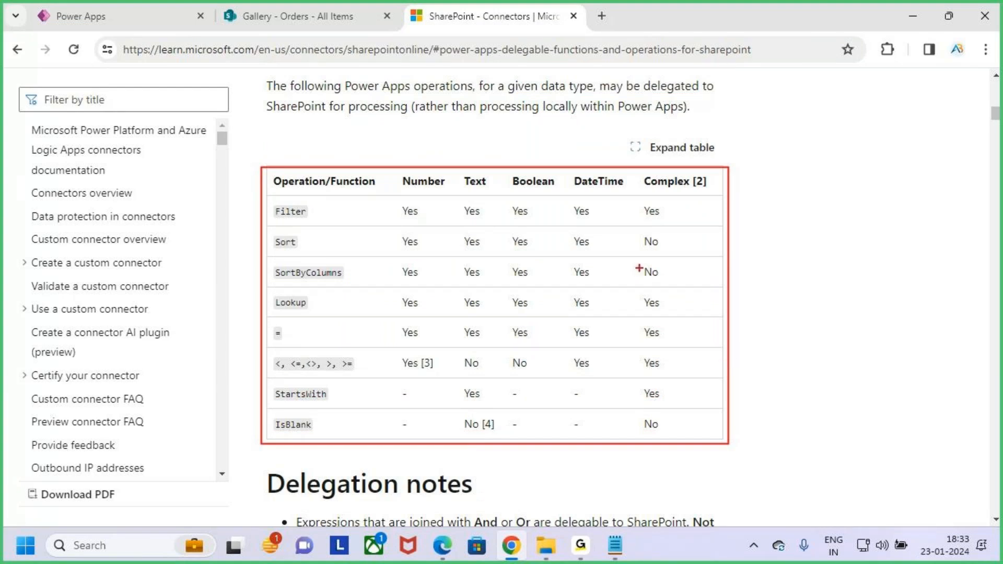
key(Escape)
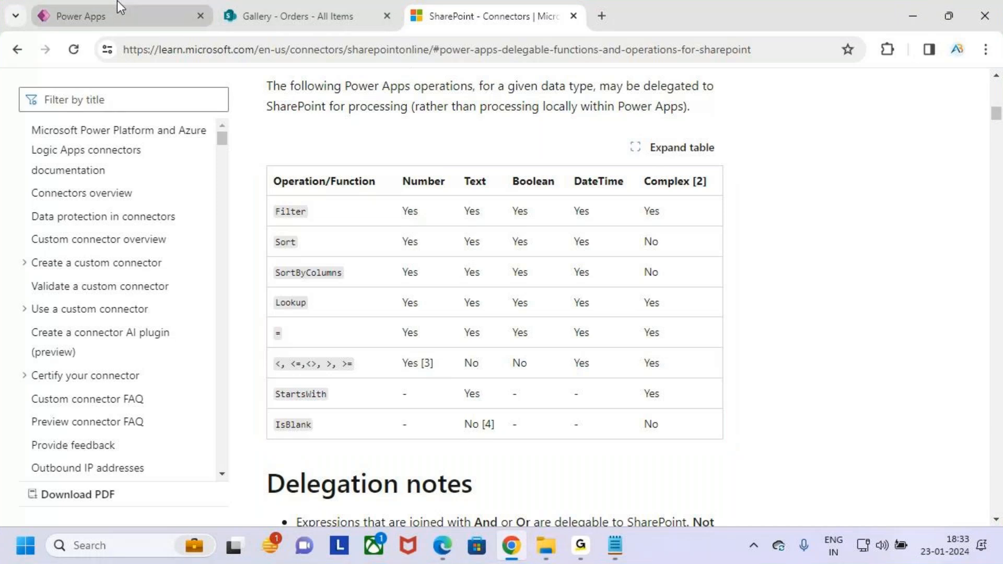
Step: Switch to Power Apps to view the gallery's Search formula and glance at the Search Function notes in Notepad
click(117, 7)
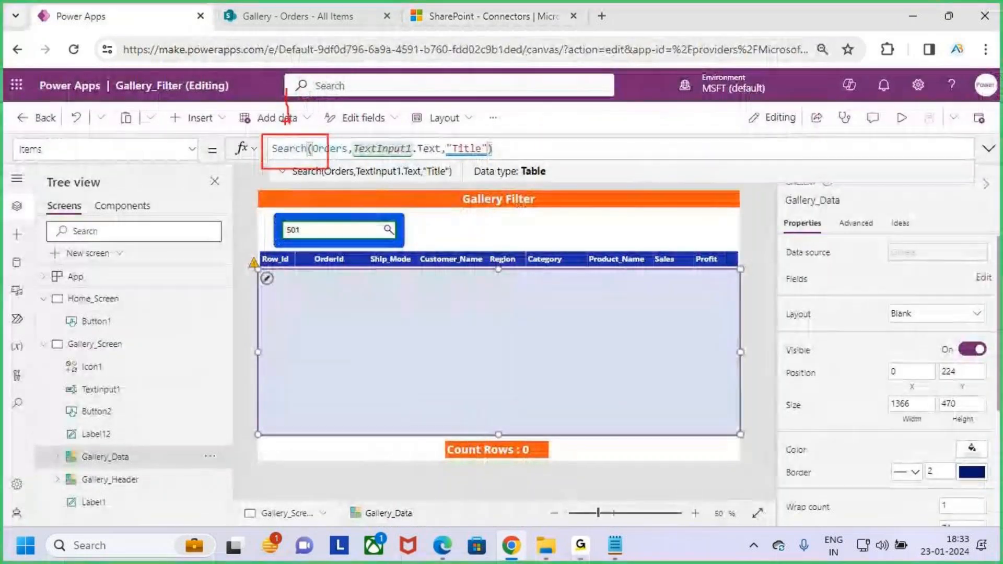
key(Escape)
key(alt+Tab)
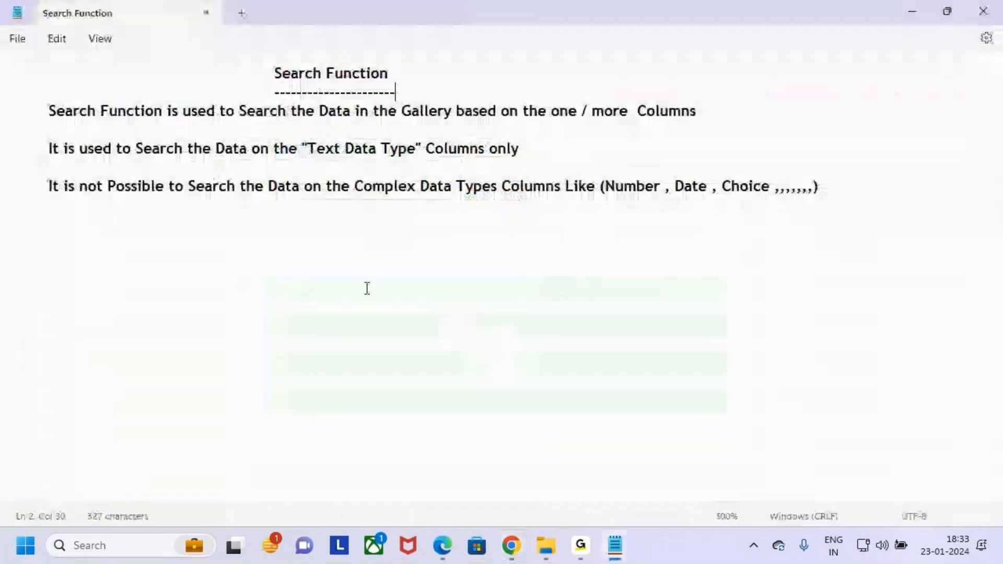
key(alt+Tab)
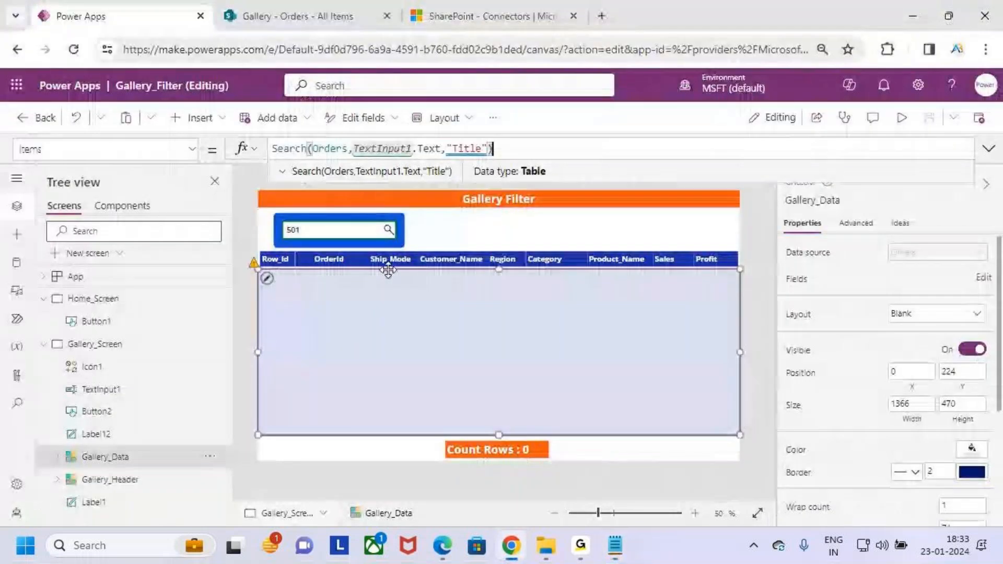
Step: Return to the SharePoint connector documentation and review its heading and table of delegable functions again
click(488, 16)
key(ctrl+2)
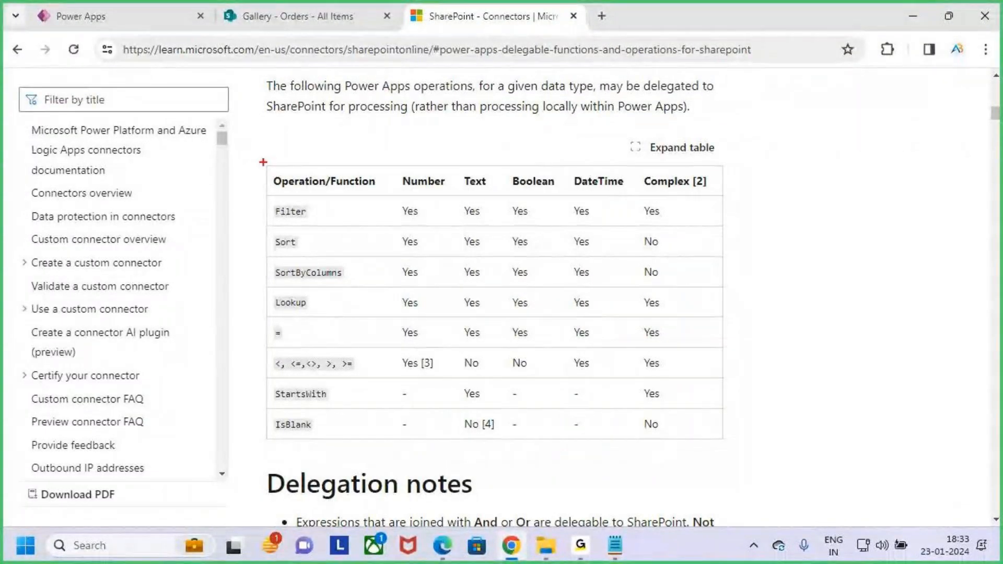
mouse_move(264, 163)
mouse_down()
mouse_move(587, 381)
mouse_move(683, 423)
mouse_up()
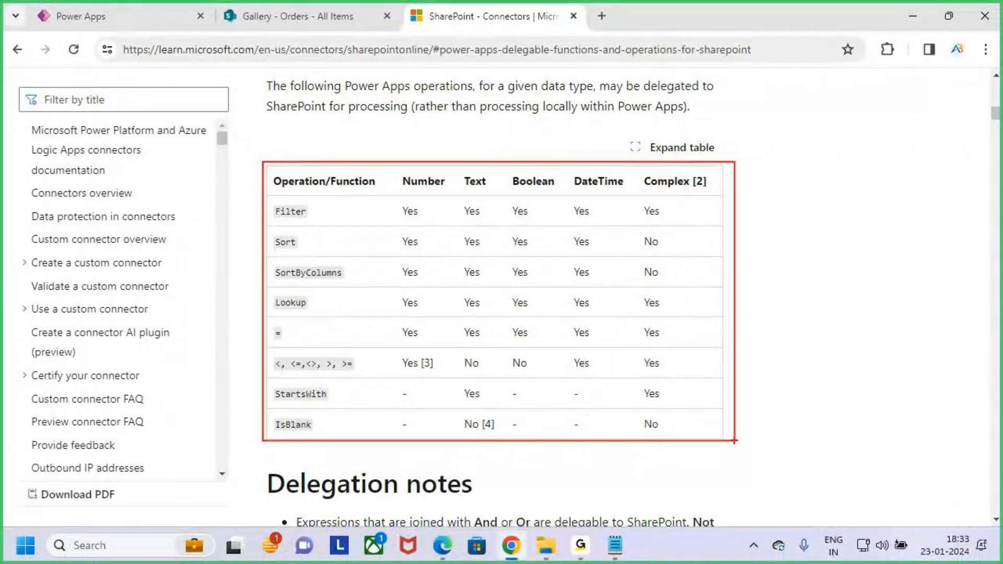
key(Escape)
scroll(515, 317, up, 2)
drag(460, 133, 581, 133)
scroll(660, 182, down, 1)
mouse_move(251, 153)
mouse_down()
mouse_move(542, 349)
mouse_move(752, 460)
mouse_up()
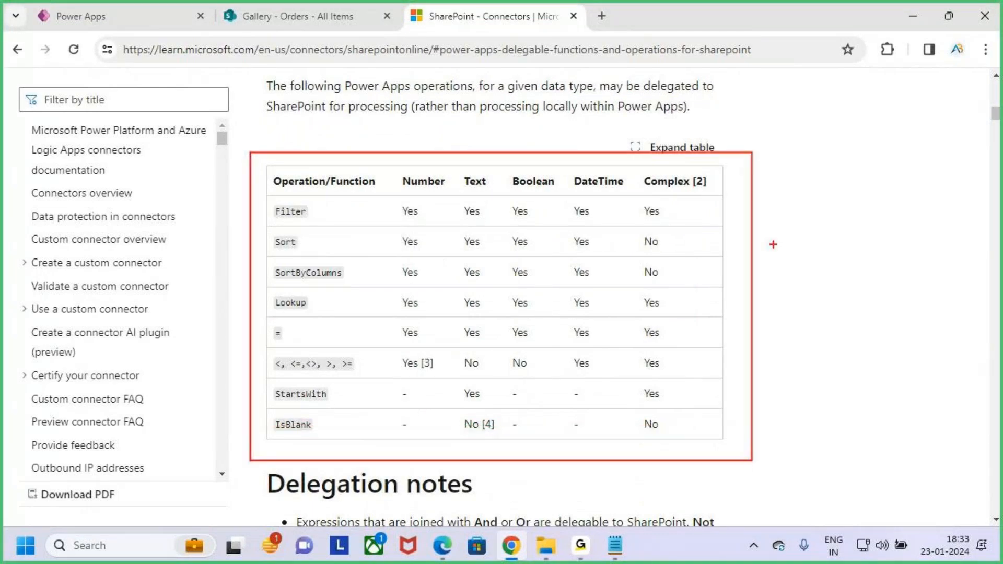
key(Escape)
Step: Read the "Search Function" notes in Notepad, then switch back to the SharePoint delegation page in the browser
key(alt+Tab)
drag(275, 73, 395, 80)
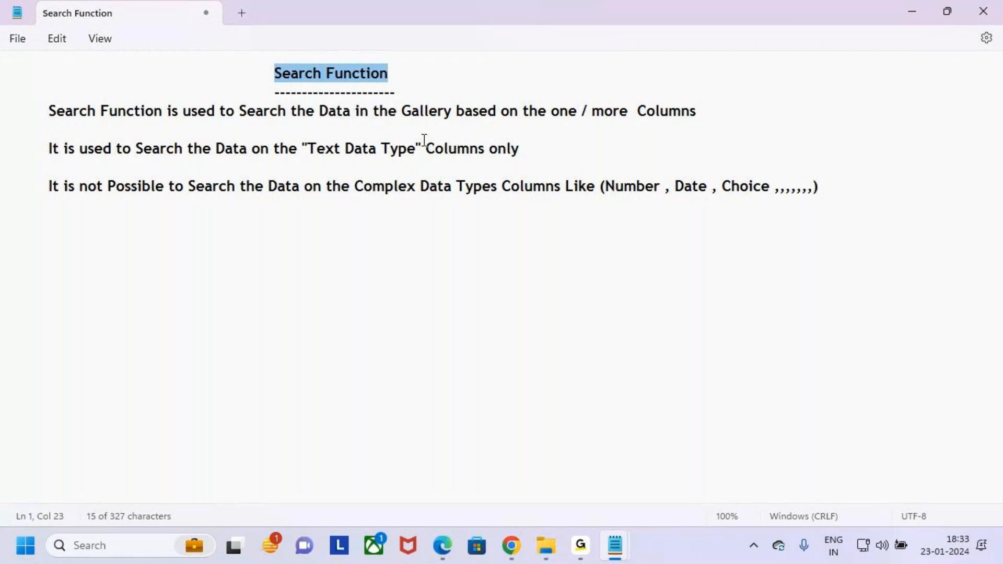
click(454, 257)
key(alt+Tab)
key(alt+Tab)
key(alt+Tab)
key(alt+Tab)
key(alt+Tab)
key(alt+Tab)
key(alt+Tab)
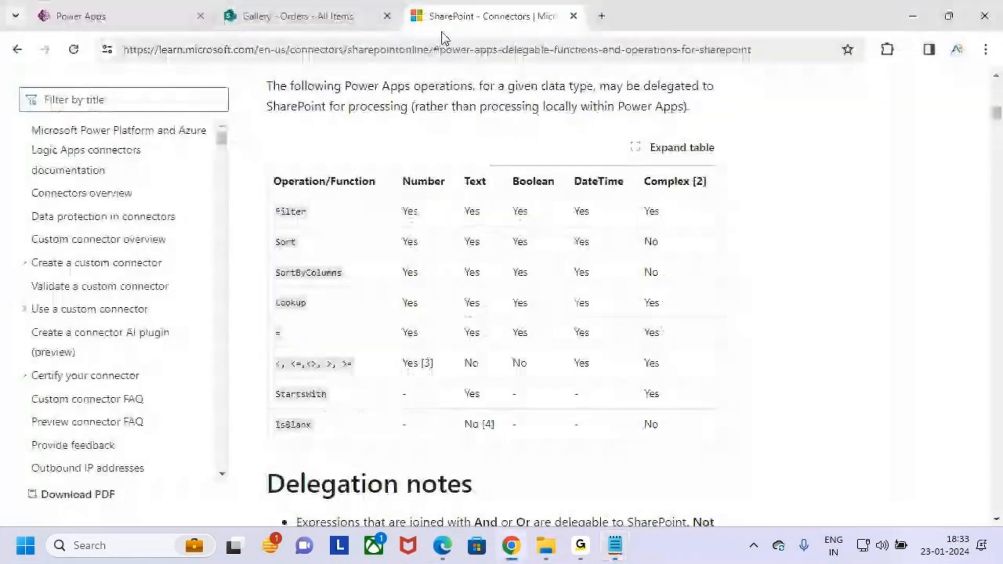
Step: Return to Power Apps and read the delegation warning on "Title" in the gallery's Search formula
click(122, 7)
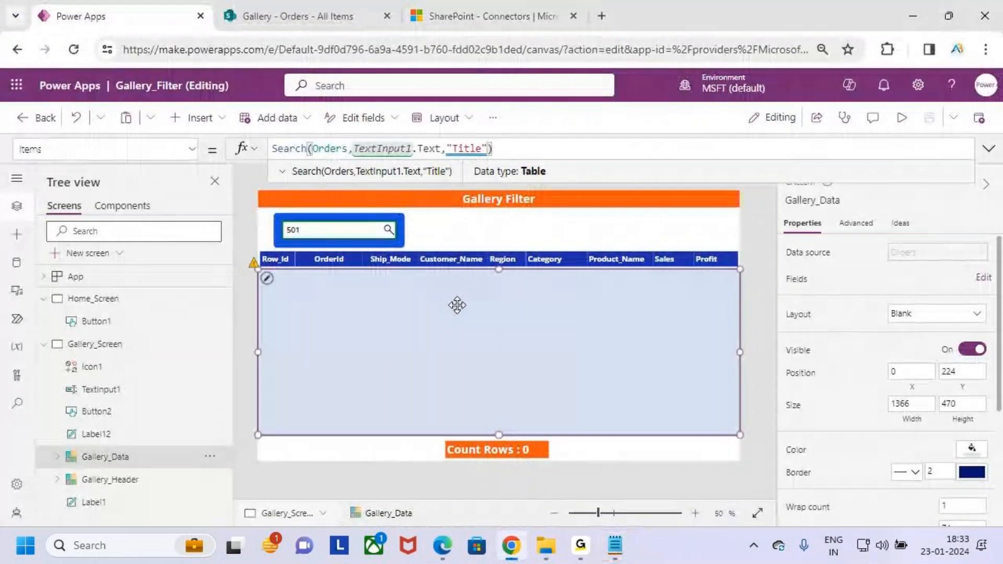
mouse_move(464, 150)
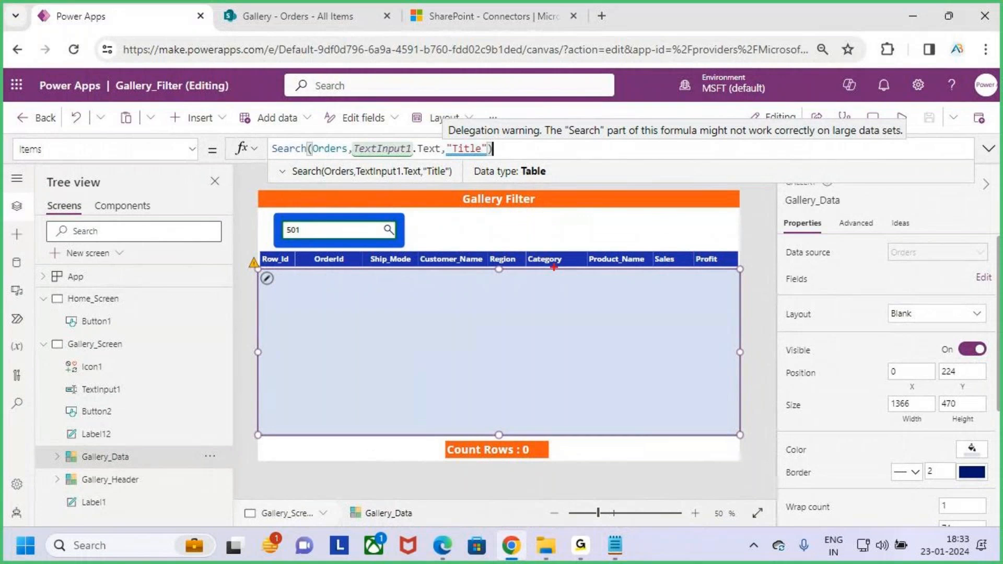
mouse_move(462, 323)
mouse_down()
mouse_move(453, 354)
mouse_move(494, 324)
mouse_move(512, 353)
mouse_move(494, 338)
mouse_move(523, 372)
mouse_move(544, 350)
mouse_move(521, 346)
mouse_up()
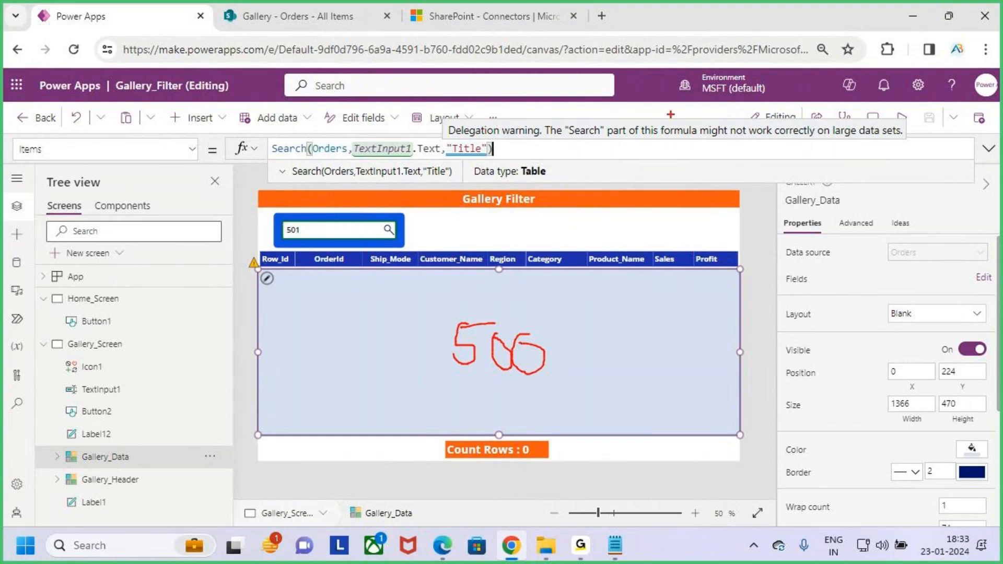
key(Escape)
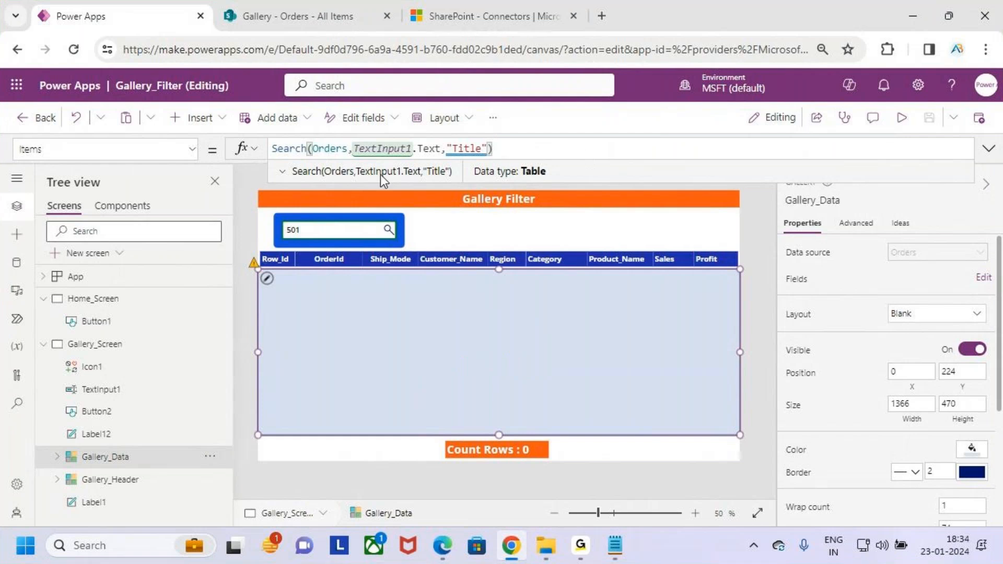
Step: Annotate the screen with 500 and an arrow to 2000 alongside the gallery's Search formula, then clear the markup
key(ctrl+2)
mouse_move(437, 303)
mouse_down()
mouse_move(418, 360)
mouse_move(525, 345)
mouse_up()
mouse_move(541, 322)
mouse_down()
mouse_move(535, 366)
mouse_move(536, 348)
mouse_up()
key(e)
mouse_move(537, 320)
mouse_down()
mouse_move(528, 347)
mouse_move(598, 337)
mouse_move(617, 363)
mouse_up()
drag(611, 293, 620, 364)
drag(282, 168, 356, 148)
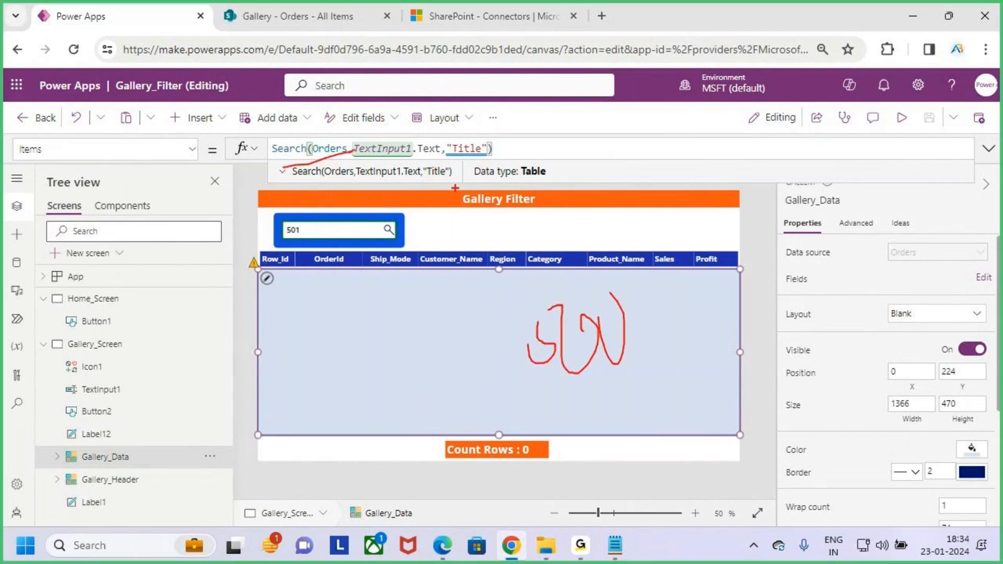
drag(626, 324, 676, 299)
drag(653, 277, 691, 290)
mouse_move(729, 233)
mouse_down()
mouse_move(732, 258)
mouse_move(772, 229)
mouse_move(774, 213)
mouse_move(763, 230)
mouse_up()
mouse_move(793, 212)
mouse_down()
mouse_move(799, 200)
mouse_move(796, 224)
mouse_up()
mouse_move(828, 198)
mouse_down()
mouse_move(826, 238)
mouse_move(787, 284)
mouse_up()
drag(751, 307, 964, 244)
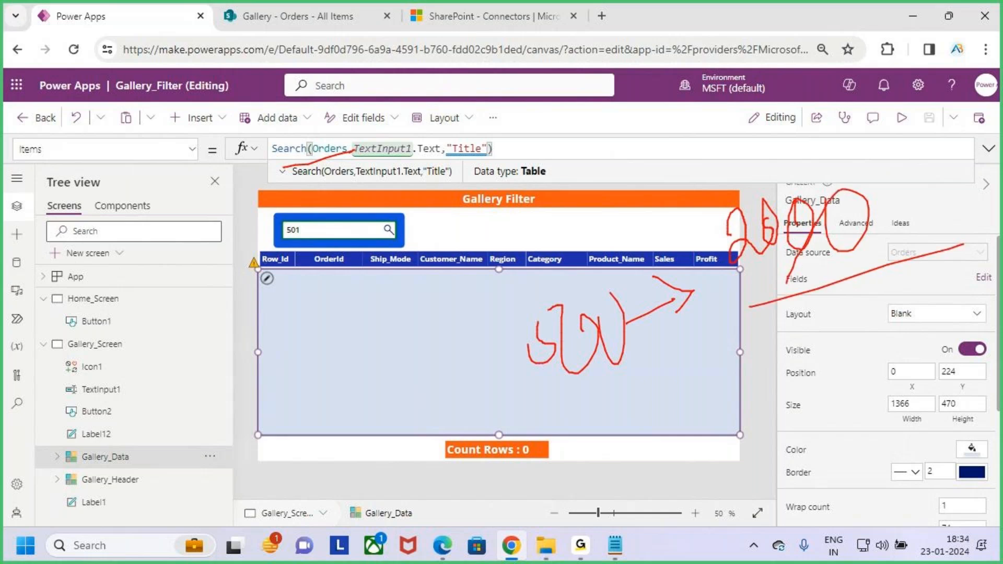
key(Escape)
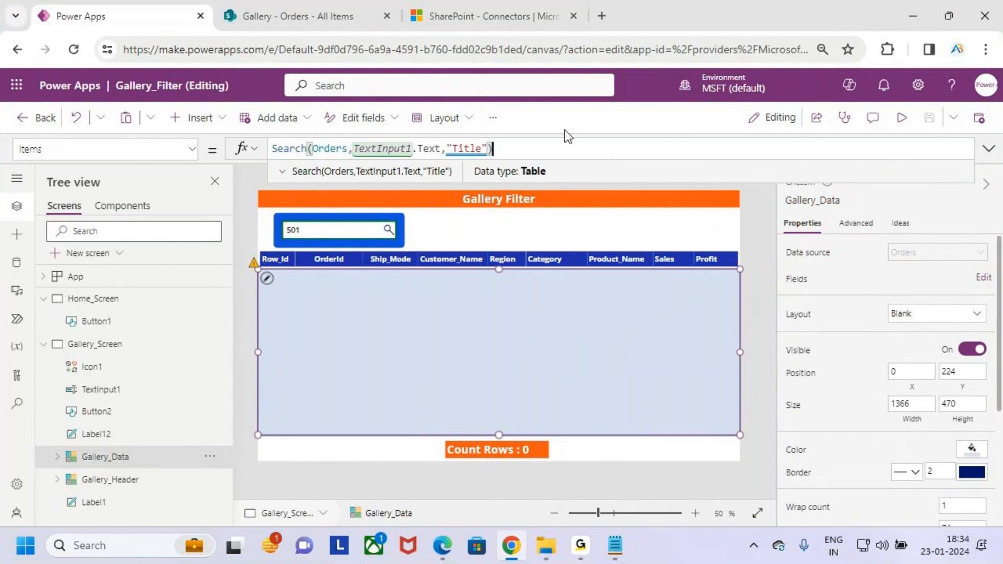
Step: Open the app's settings and find the Data row limit in the General section
click(666, 218)
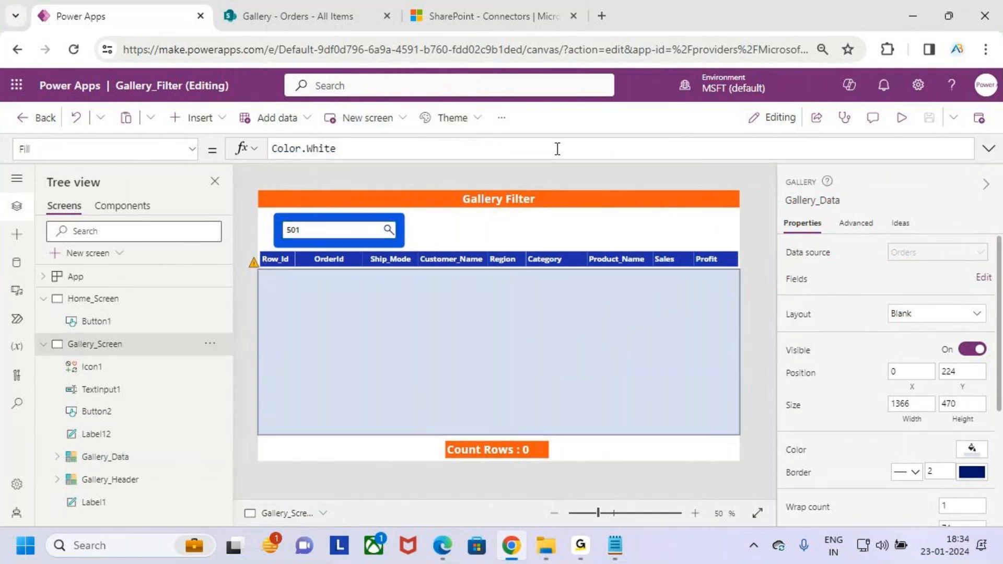
key(ctrl+2)
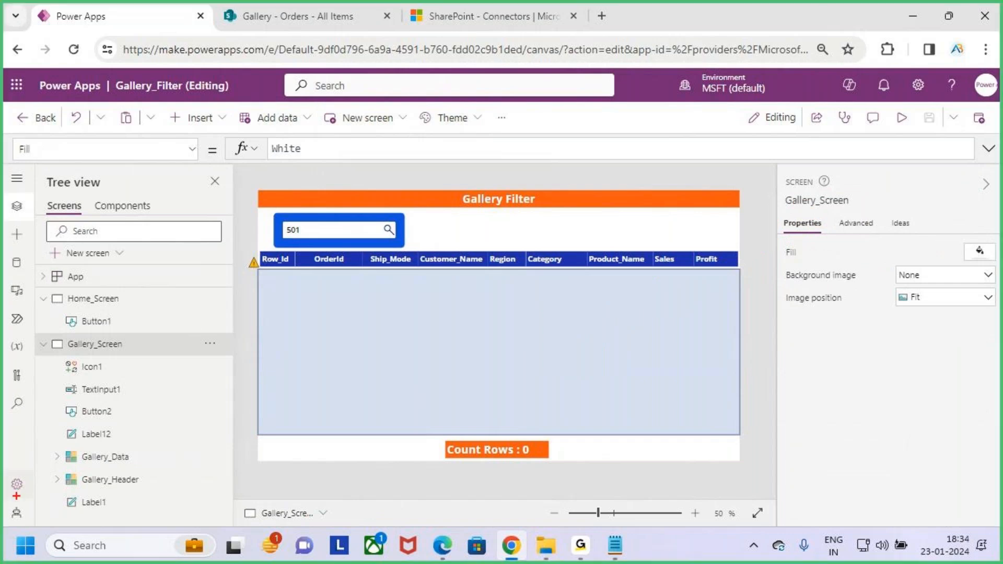
mouse_move(8, 469)
mouse_down()
mouse_move(32, 497)
mouse_move(128, 392)
mouse_up()
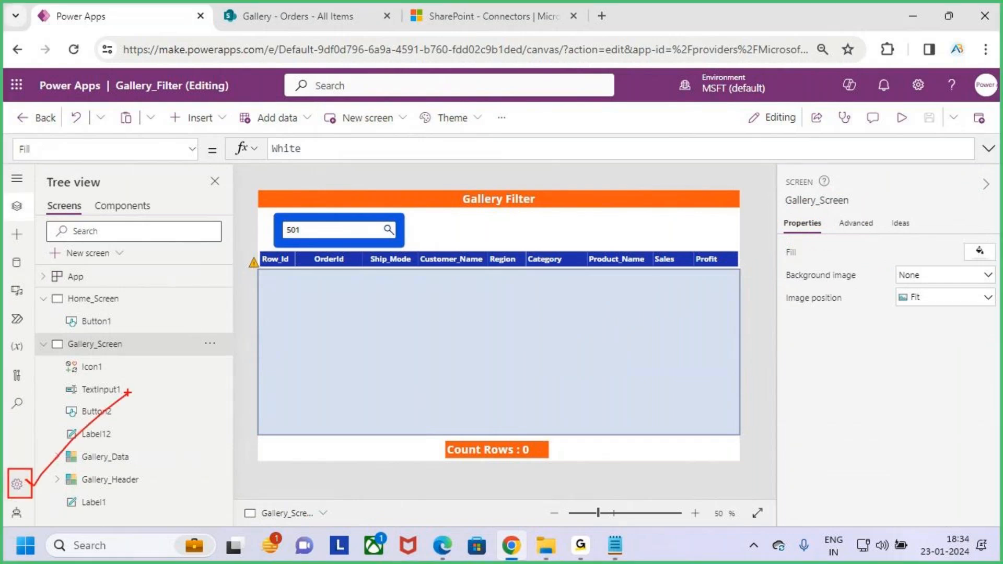
key(Escape)
click(16, 484)
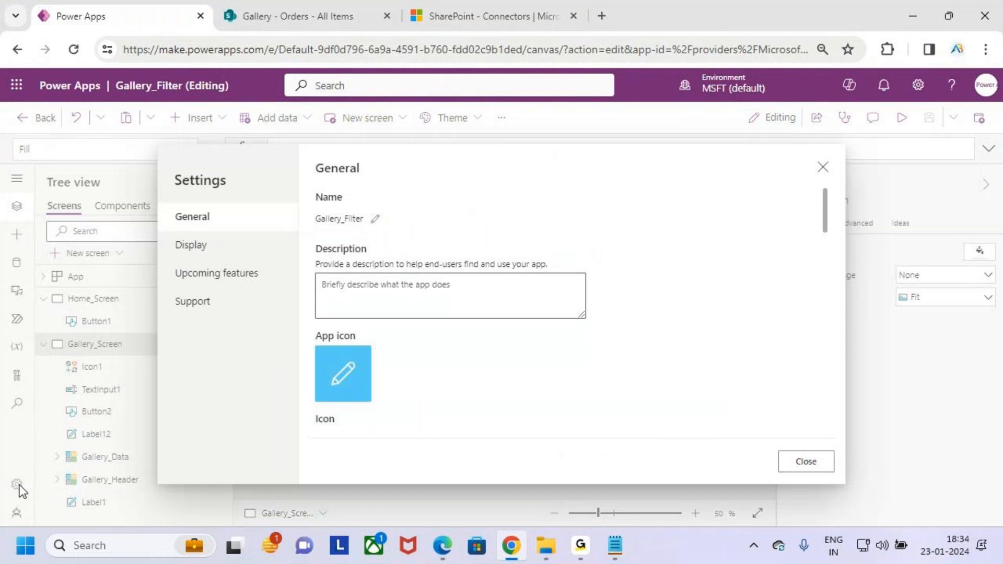
scroll(453, 313, down, 10)
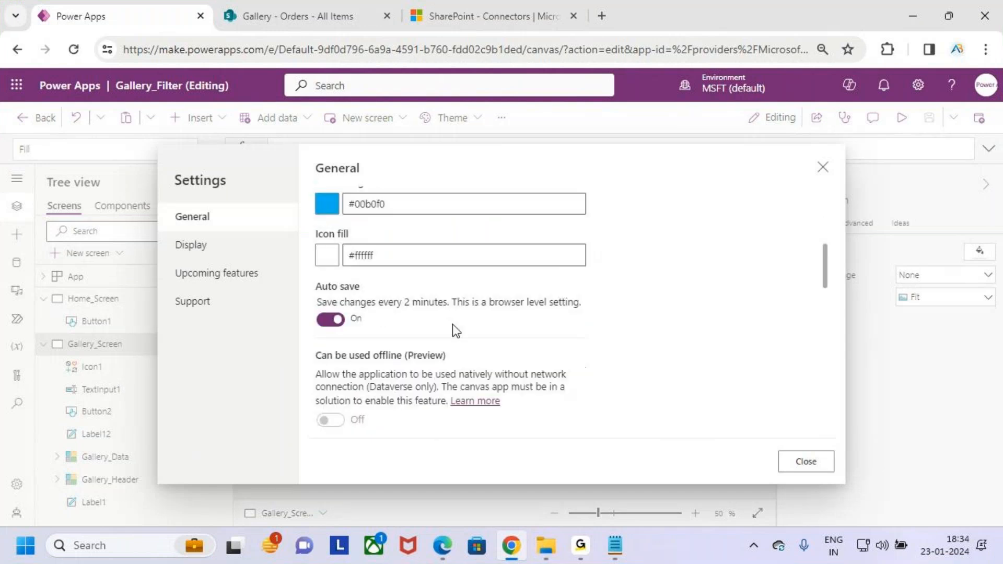
scroll(454, 324, down, 4)
Step: Examine the Data row limit's value and its description of rows retrieved where delegation is not supported
key(ctrl+2)
drag(307, 236, 628, 325)
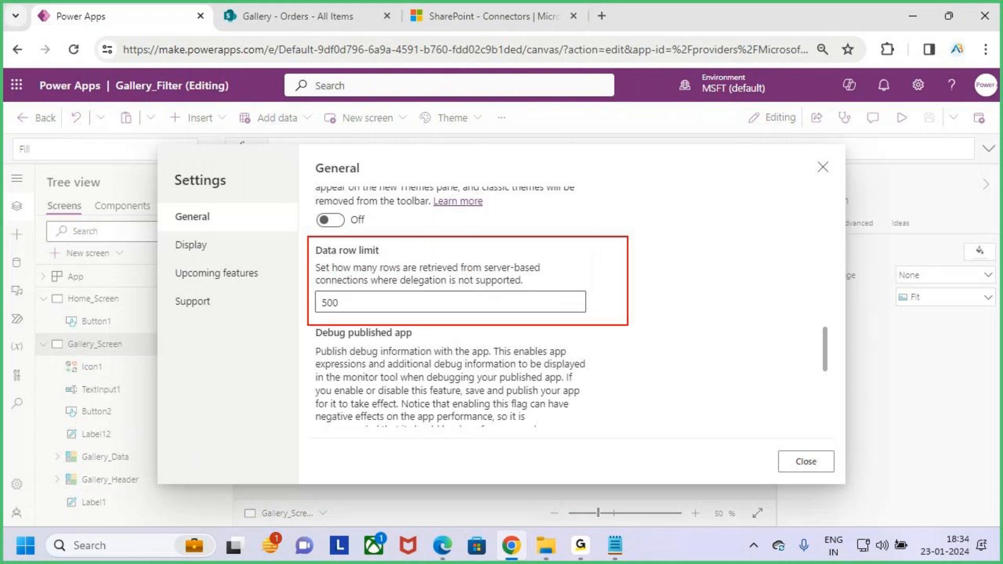
drag(331, 317, 355, 306)
key(e)
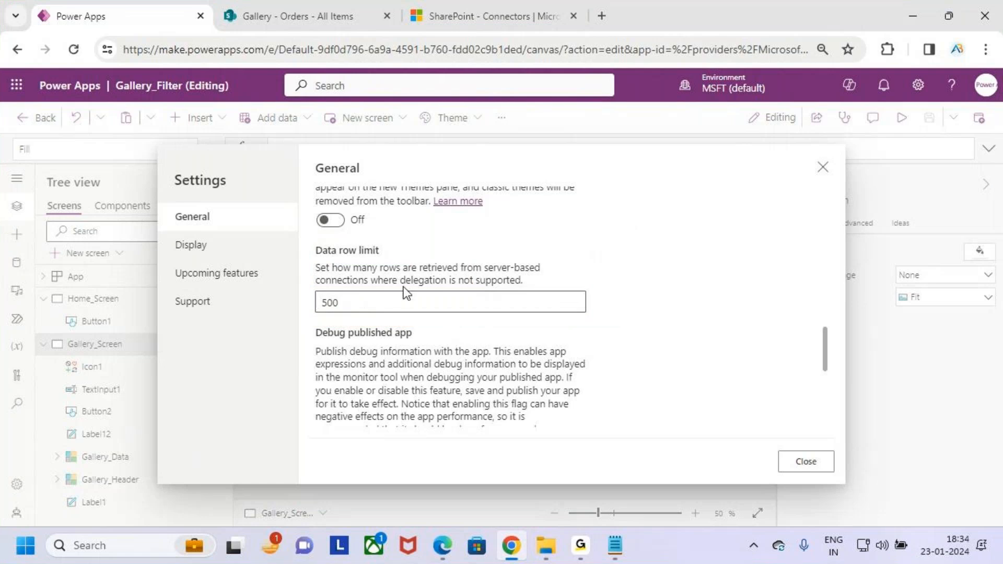
mouse_move(309, 260)
mouse_down()
mouse_move(391, 273)
mouse_move(547, 273)
mouse_move(557, 287)
mouse_up()
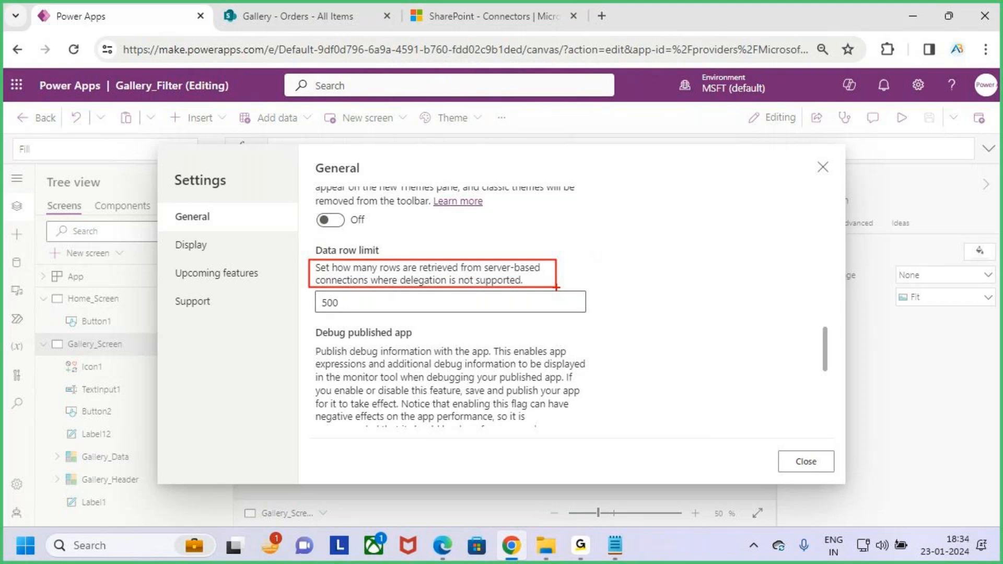
Step: Sketch temporary marks beside and beneath the Data row limit, undo them and clear the markup
mouse_move(700, 236)
mouse_down()
mouse_move(688, 231)
mouse_move(682, 298)
mouse_move(637, 322)
mouse_up()
mouse_move(686, 279)
mouse_down()
mouse_move(743, 286)
mouse_move(780, 271)
mouse_move(789, 299)
mouse_up()
key(ctrl+z)
key(ctrl+z)
mouse_move(347, 317)
mouse_down()
mouse_move(333, 320)
mouse_move(360, 296)
mouse_move(313, 305)
mouse_move(335, 317)
mouse_move(311, 311)
mouse_up()
key(Escape)
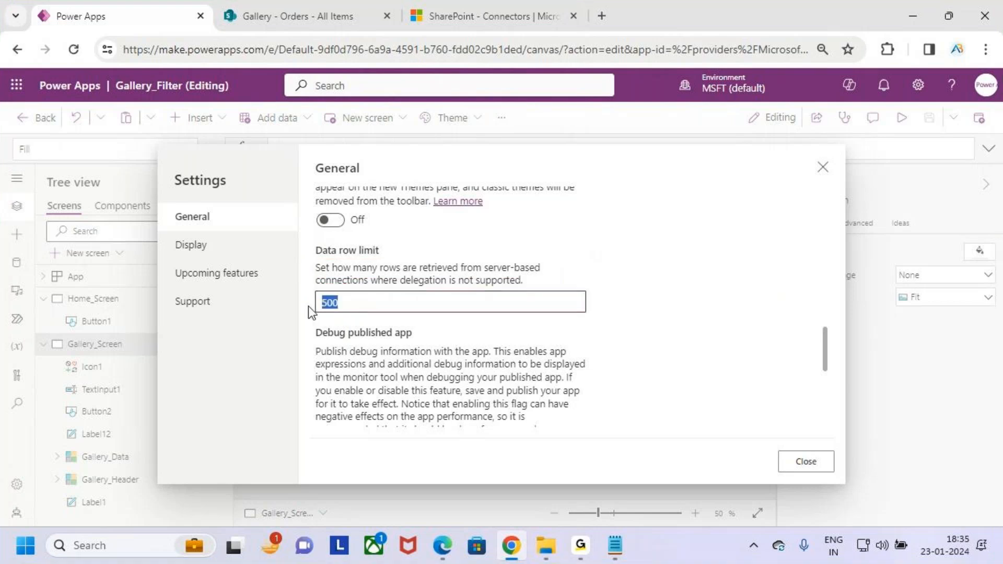
Step: Set the Data row limit to 2000, underline the value with temporary markup, and close the settings
text(2000)
key(ctrl+2)
mouse_move(348, 315)
mouse_down()
mouse_move(331, 316)
mouse_move(340, 318)
mouse_up()
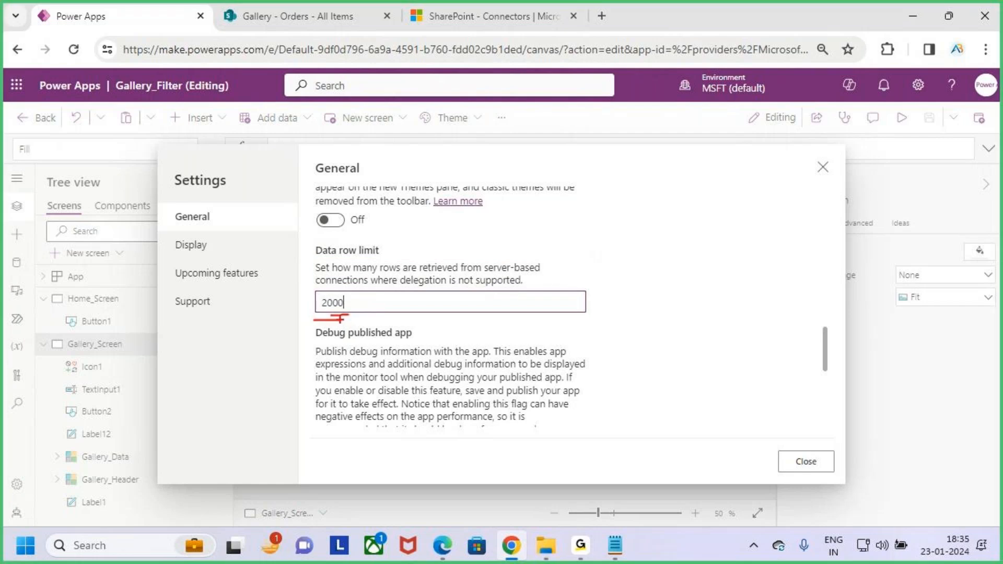
key(Escape)
scroll(443, 353, up, 3)
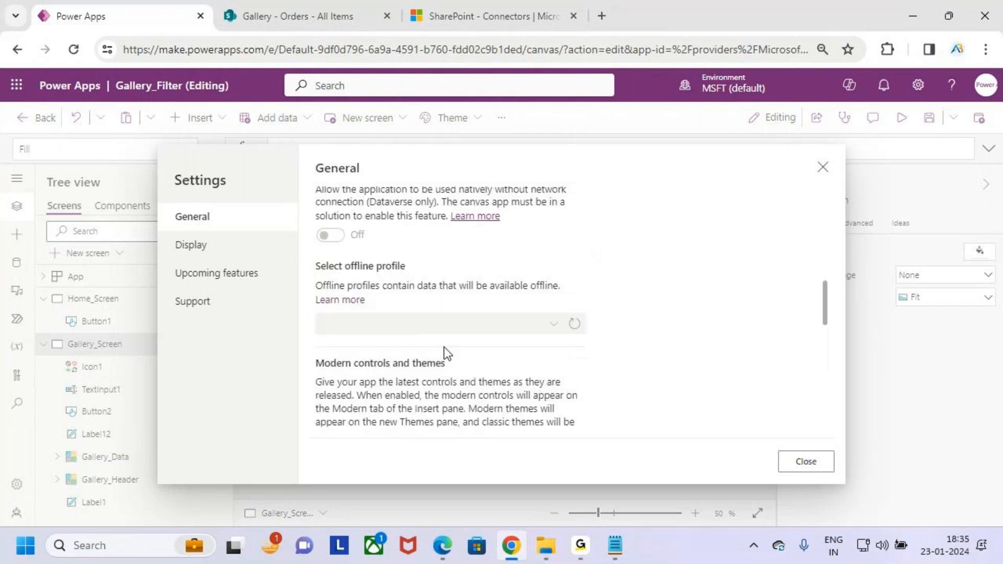
scroll(447, 352, down, 5)
click(806, 462)
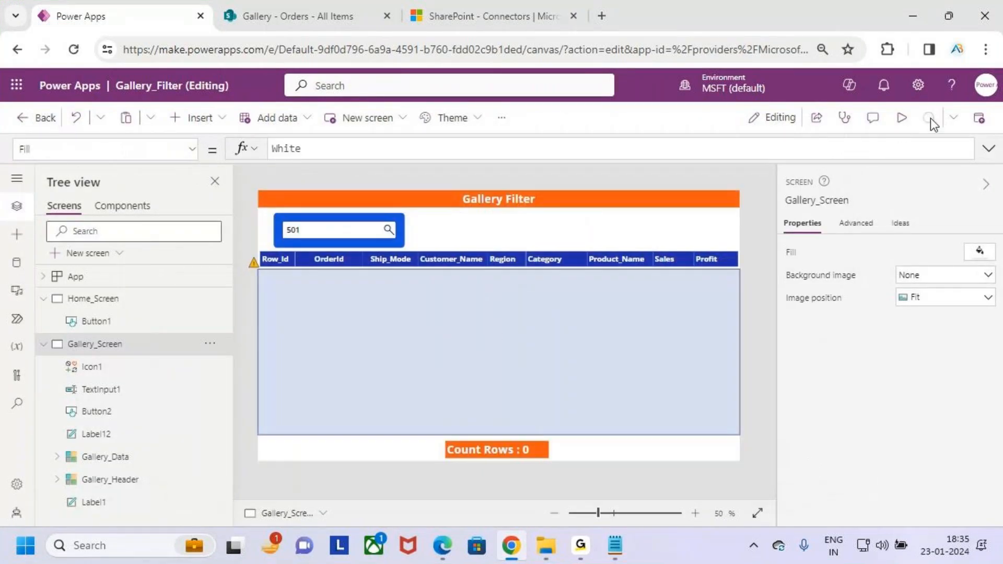
Step: Preview the app and search the gallery for 100, extending the search to 1000
click(900, 121)
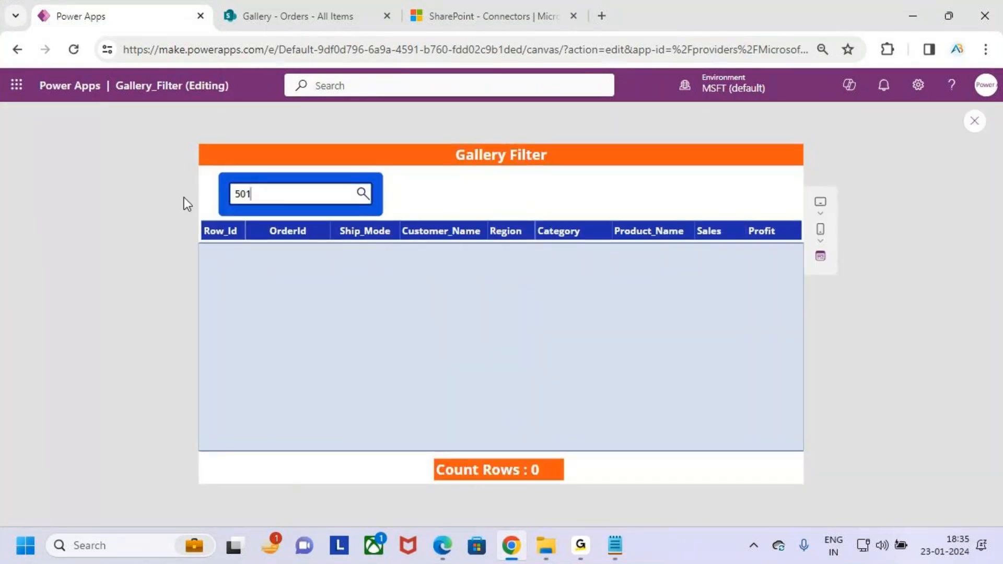
key(BackSpace)
key(BackSpace)
key(BackSpace)
text(100)
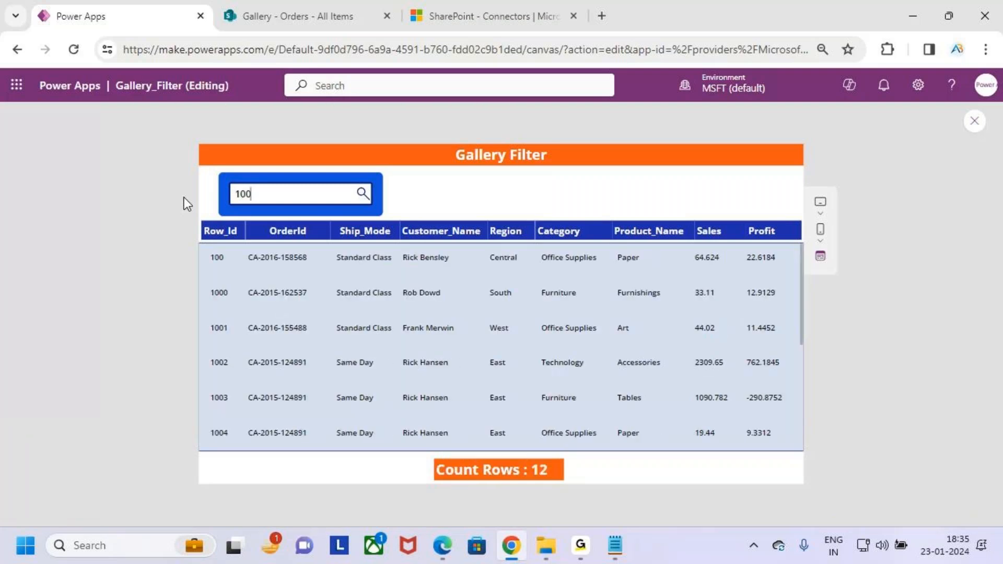
text(0)
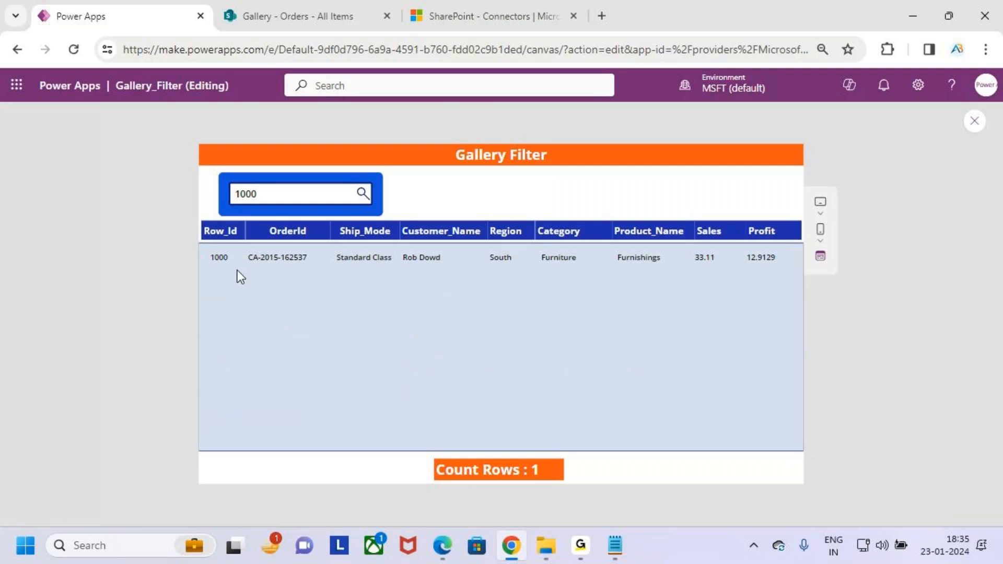
Step: Search the gallery for 501, box the 501 Row_Id with temporary markup, and replace the search with 1500
drag(266, 194, 208, 200)
text(501)
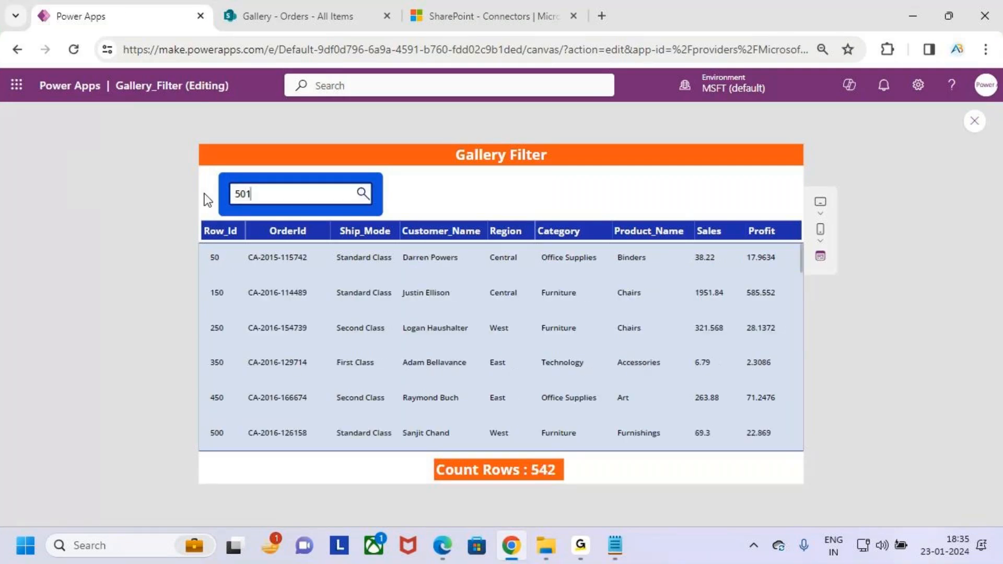
drag(193, 243, 257, 265)
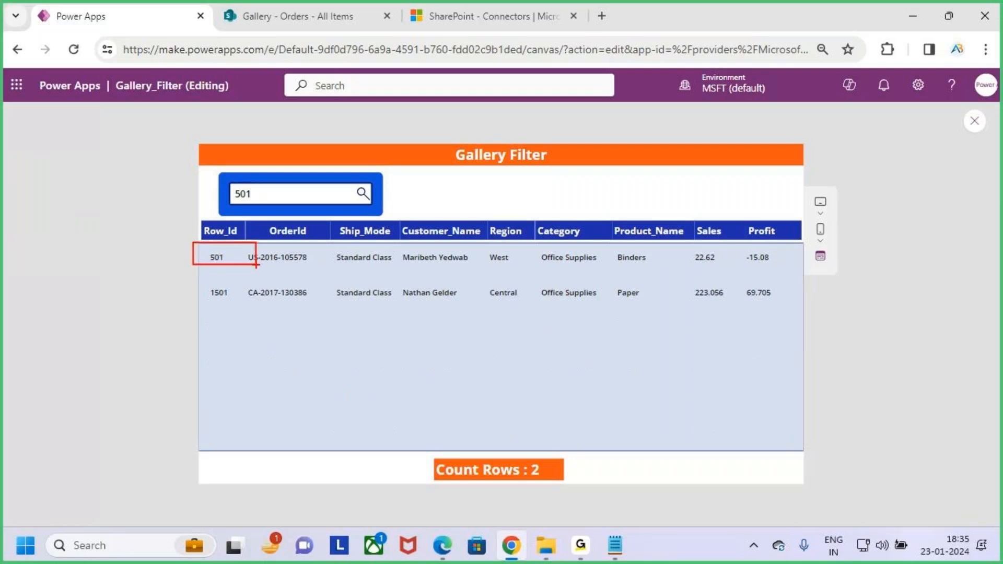
key(BackSpace)
key(BackSpace)
key(BackSpace)
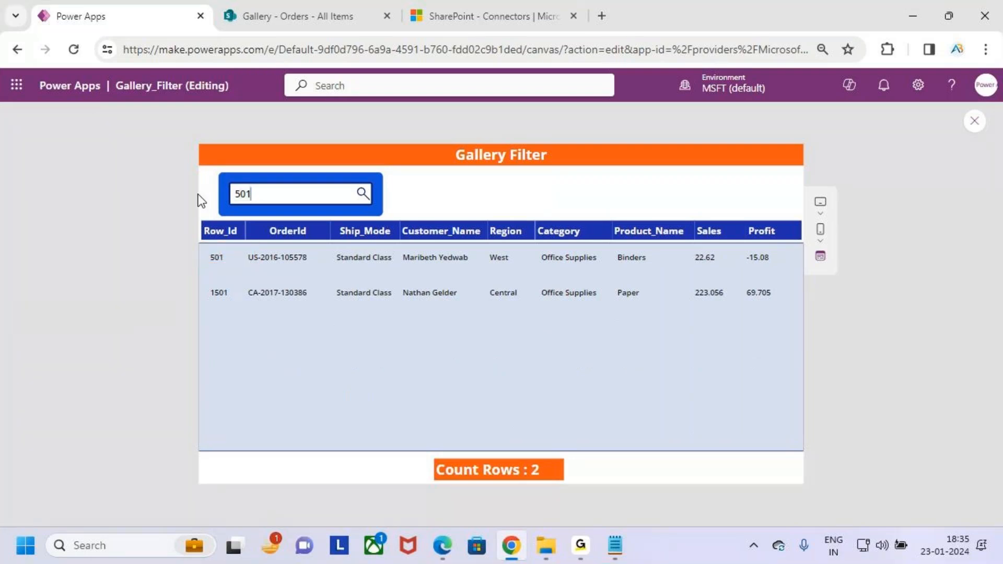
text(1500)
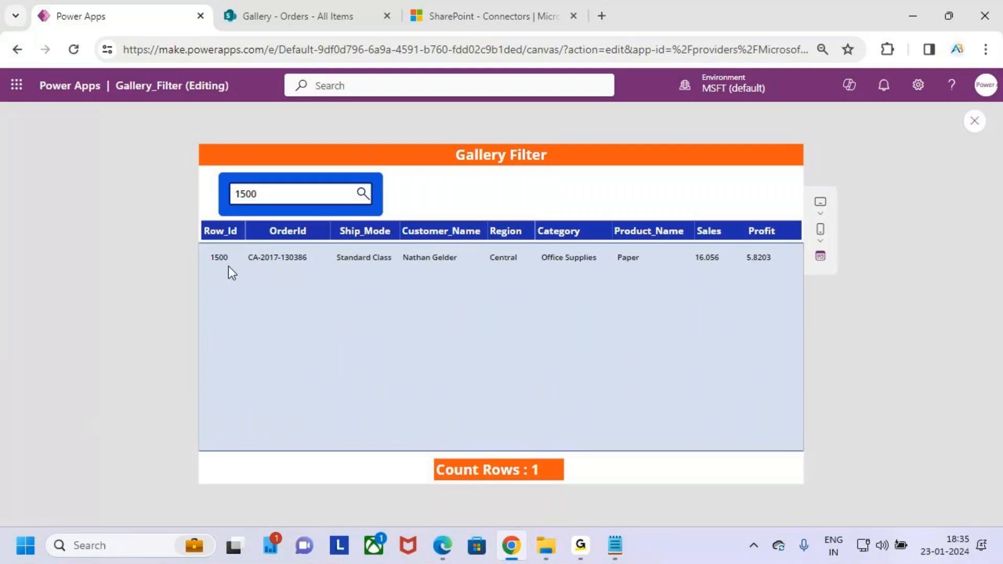
Step: Search the gallery for 2000 and briefly mark the first row's Row_Id on screen
drag(269, 193, 215, 188)
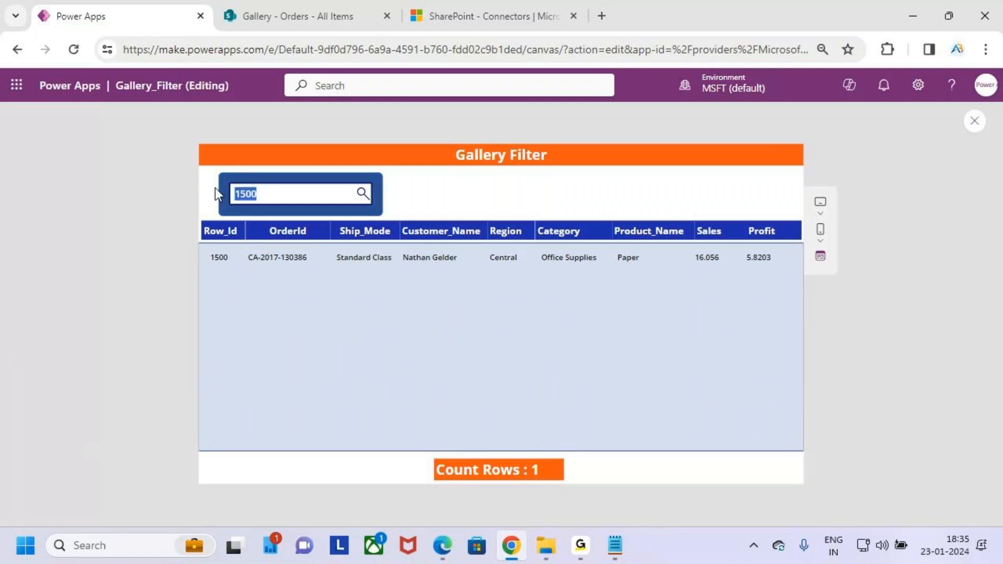
text(2000)
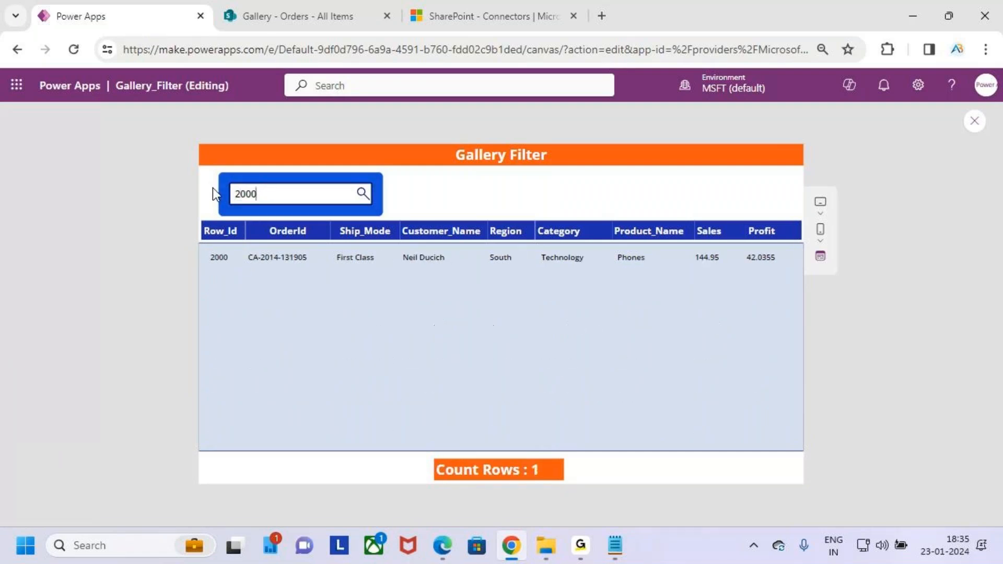
key(ctrl+2)
drag(203, 273, 246, 264)
key(Escape)
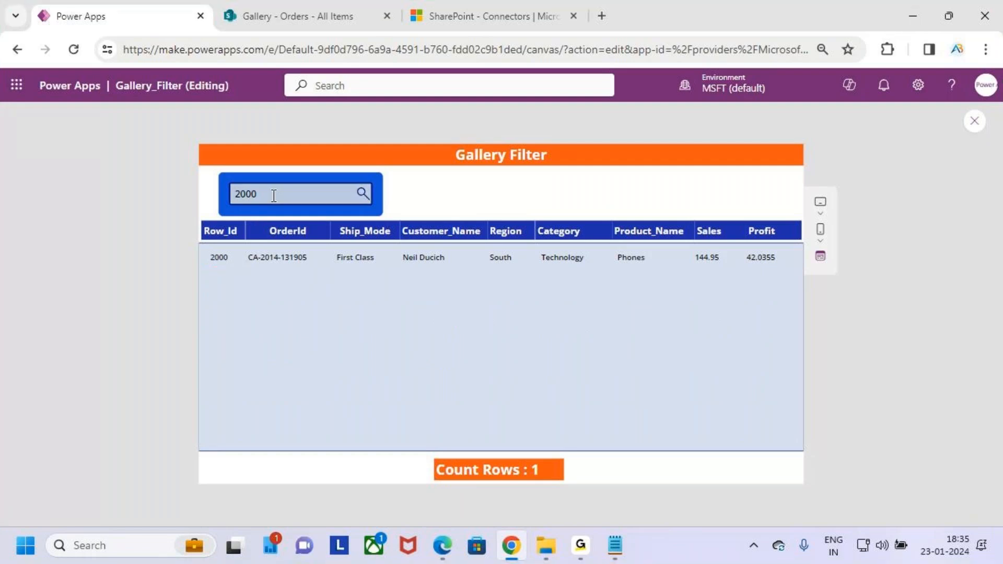
Step: Search the gallery for 20001, annotate the first row area and the SharePoint tab, then clear the markup
text(1)
key(ctrl+2)
drag(212, 249, 363, 276)
drag(324, 25, 324, 128)
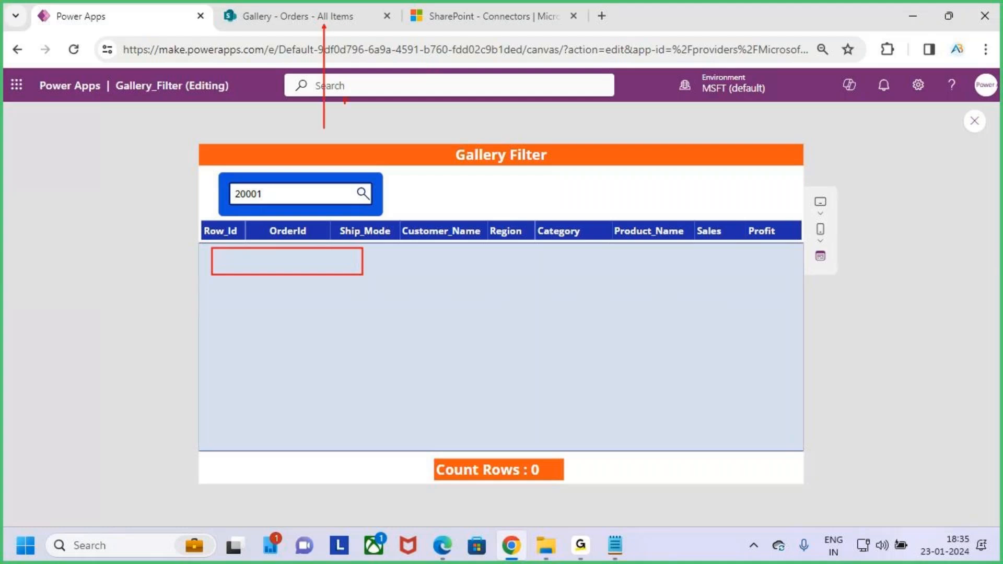
mouse_move(391, 54)
mouse_down()
mouse_move(381, 119)
mouse_move(436, 114)
mouse_up()
drag(442, 62, 442, 120)
drag(463, 64, 477, 105)
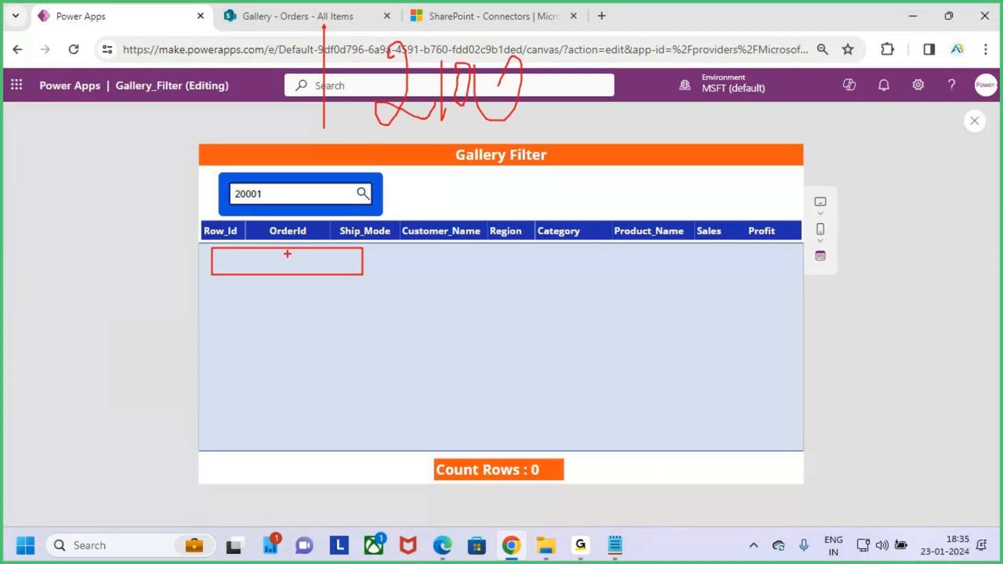
key(Escape)
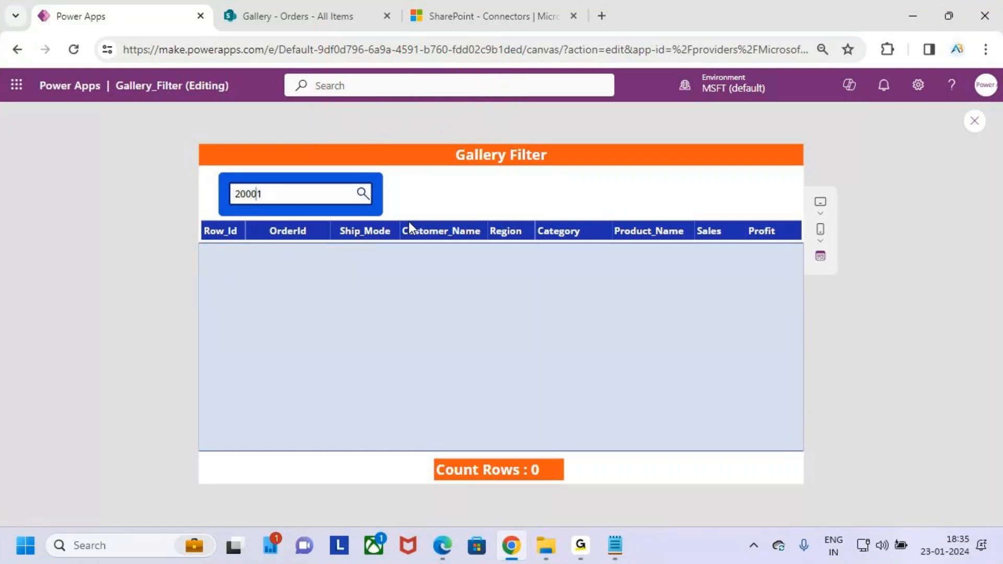
Step: Correct the gallery search to 2001 and briefly box the gallery's row area
key(BackSpace)
click(285, 197)
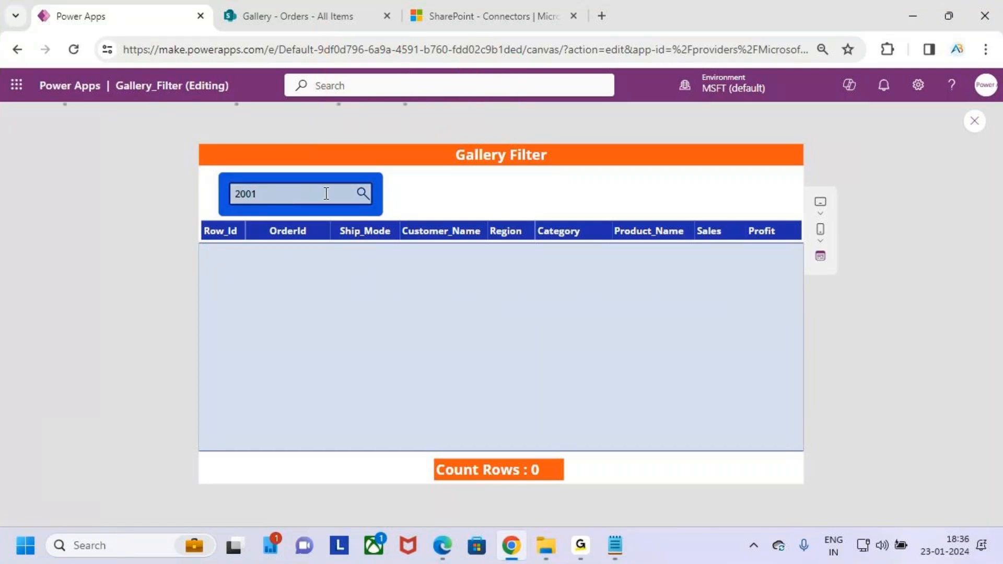
key(ctrl+2)
drag(221, 258, 440, 303)
key(Escape)
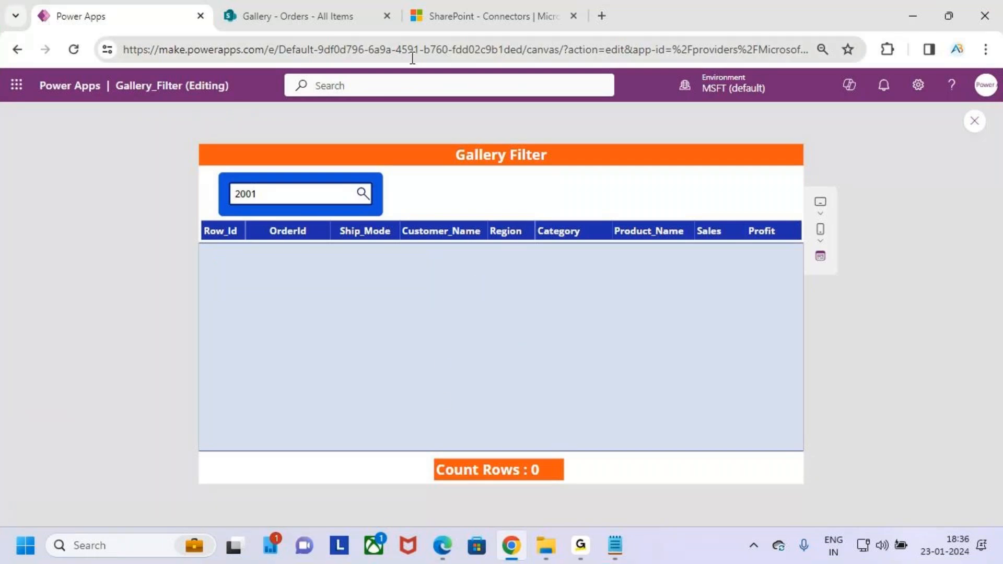
Step: Exit the preview, reopen the app's settings and try a Data row limit of 2001
key(Escape)
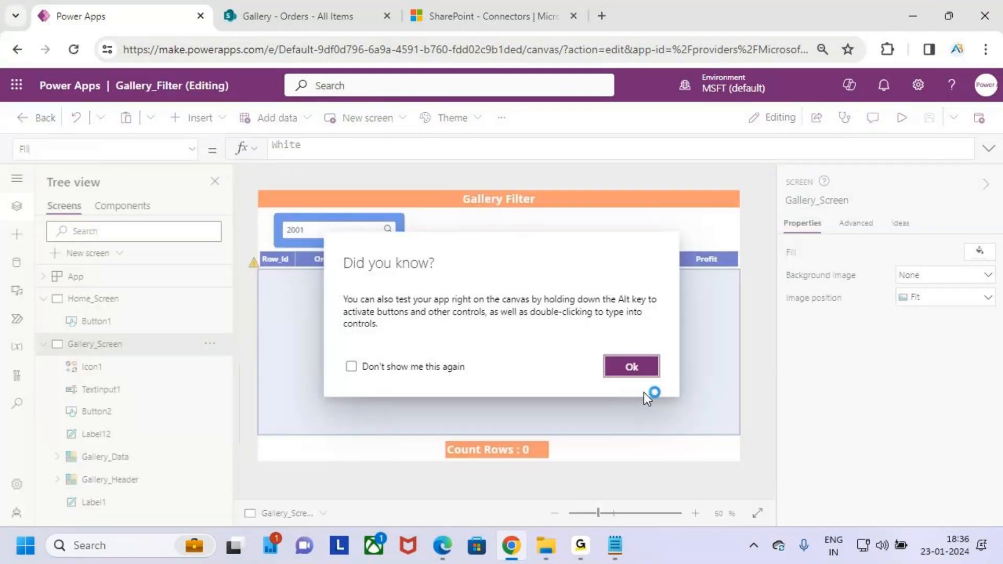
click(633, 368)
click(17, 485)
scroll(441, 305, down, 10)
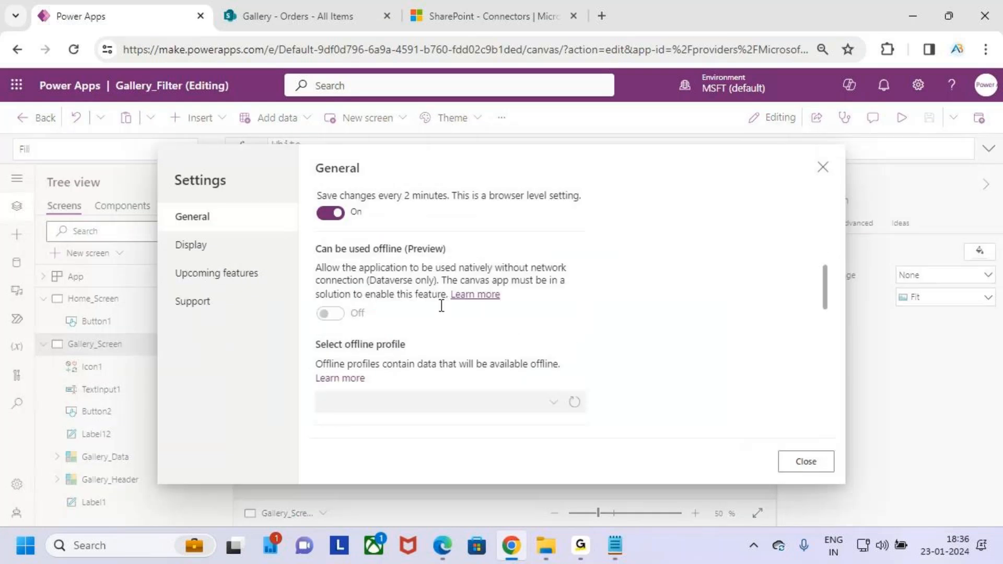
click(360, 304)
key(BackSpace)
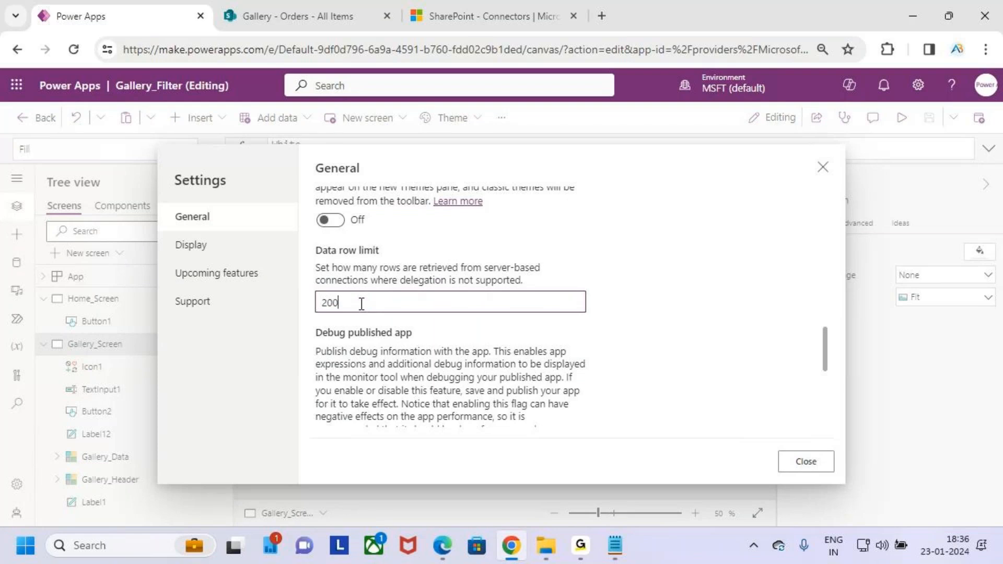
text(1)
Step: Mark up the validation text below the Data row limit, clear the markup and restore the limit to 2000
key(ctrl+2)
mouse_move(312, 312)
mouse_down()
mouse_move(401, 331)
mouse_move(528, 331)
mouse_up()
drag(466, 285, 473, 321)
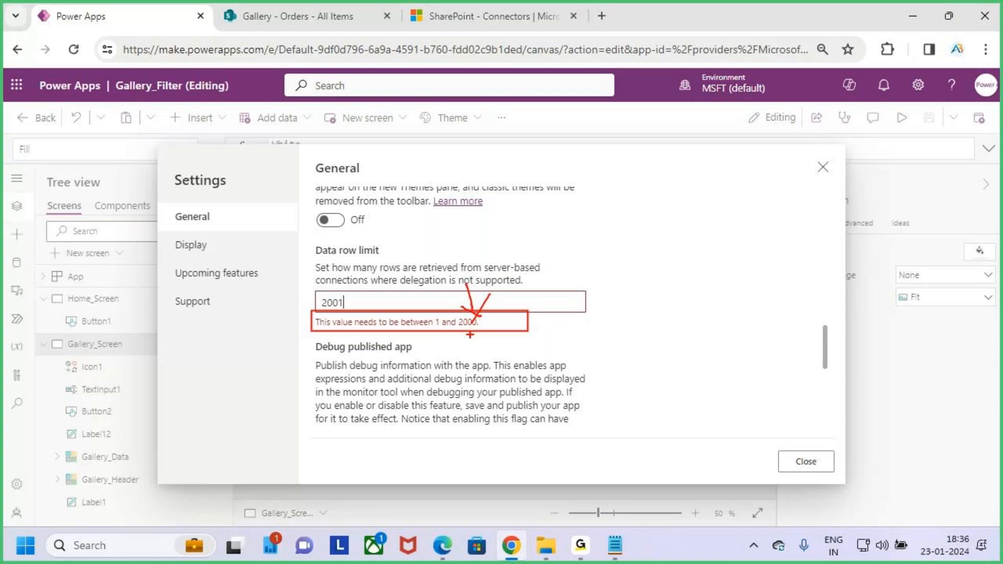
key(Escape)
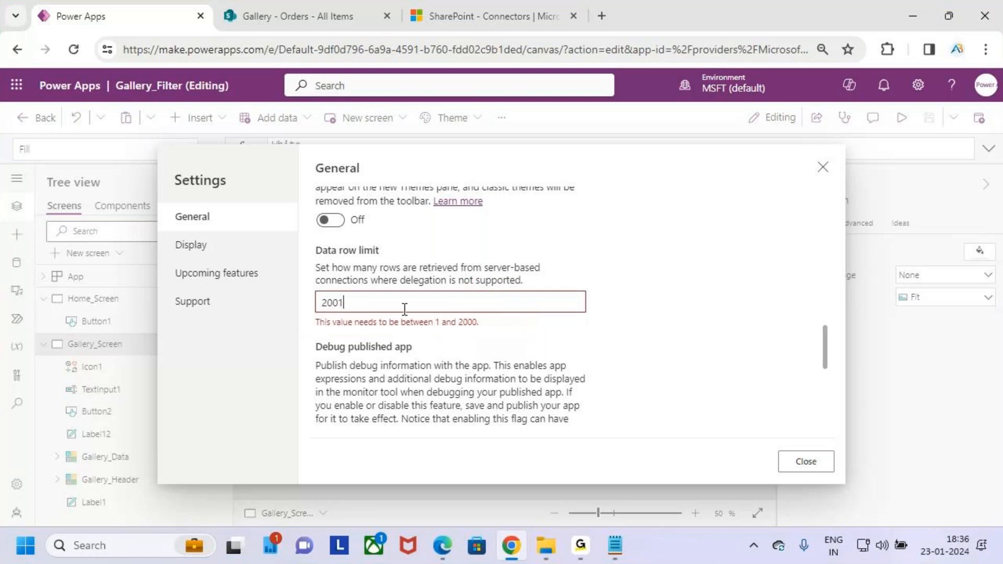
key(BackSpace)
text(0)
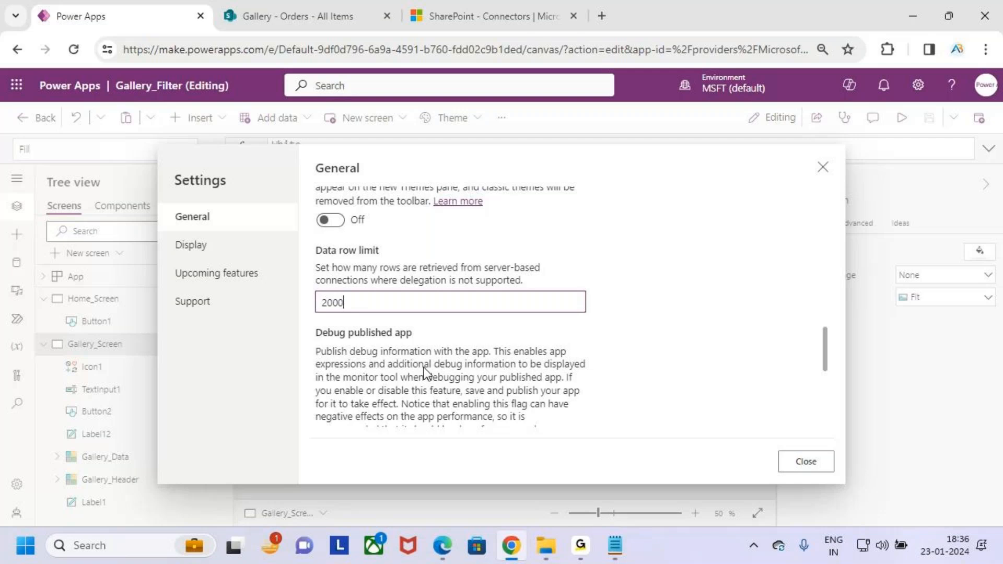
Step: Switch to the SharePoint Orders list, annotate it with a box around the rows and handwritten row numbers including 2001, then clear the markup
click(303, 13)
key(ctrl+2)
mouse_move(259, 251)
mouse_down()
mouse_move(513, 414)
mouse_move(677, 462)
mouse_up()
mouse_move(529, 230)
mouse_down()
mouse_move(484, 267)
mouse_move(539, 247)
mouse_up()
drag(542, 210, 543, 272)
drag(570, 223, 591, 255)
drag(614, 204, 577, 244)
drag(493, 365, 706, 304)
mouse_move(746, 159)
mouse_down()
mouse_move(714, 249)
mouse_move(753, 209)
mouse_move(775, 227)
mouse_up()
drag(778, 166, 772, 172)
drag(811, 178, 812, 249)
drag(640, 293, 876, 238)
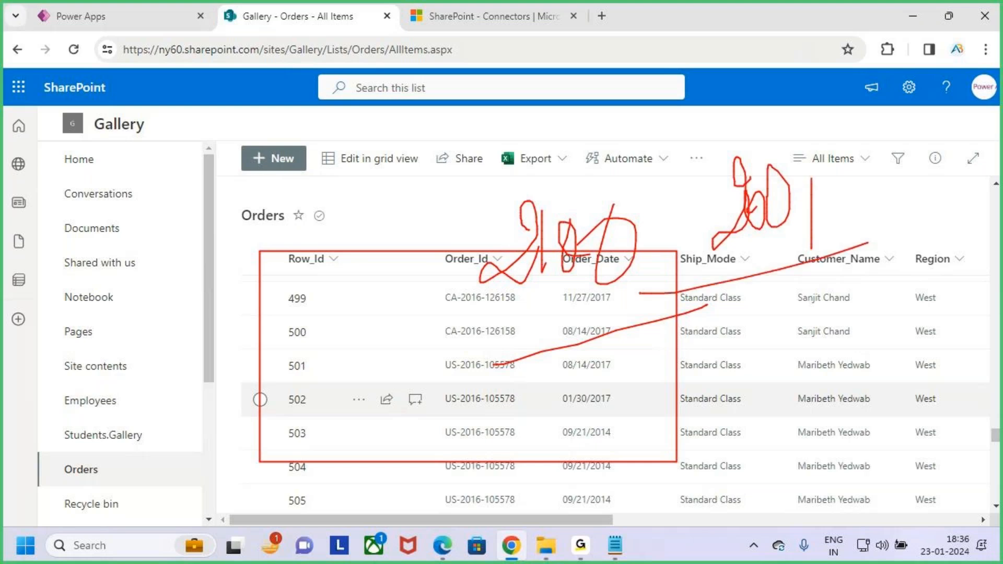
key(Escape)
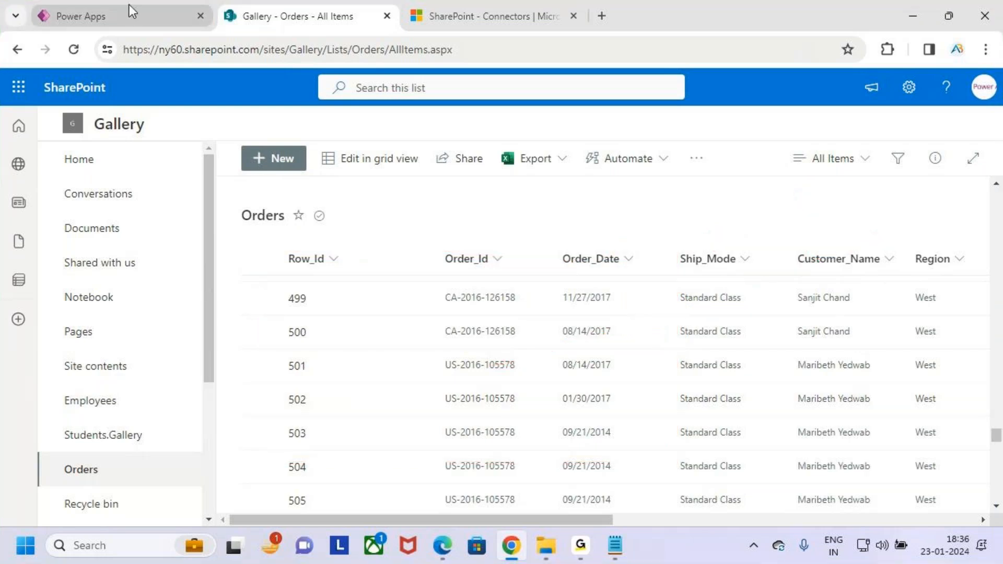
Step: Return to Power Apps, close the settings and preview the app with the gallery search set to 2010
click(128, 6)
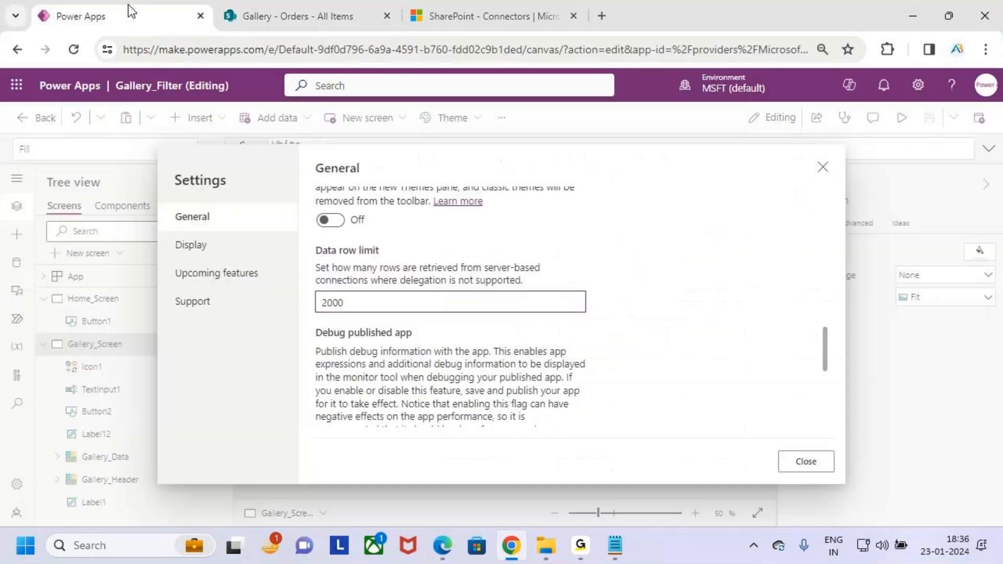
click(821, 470)
click(909, 124)
click(288, 195)
key(BackSpace)
key(BackSpace)
text(10)
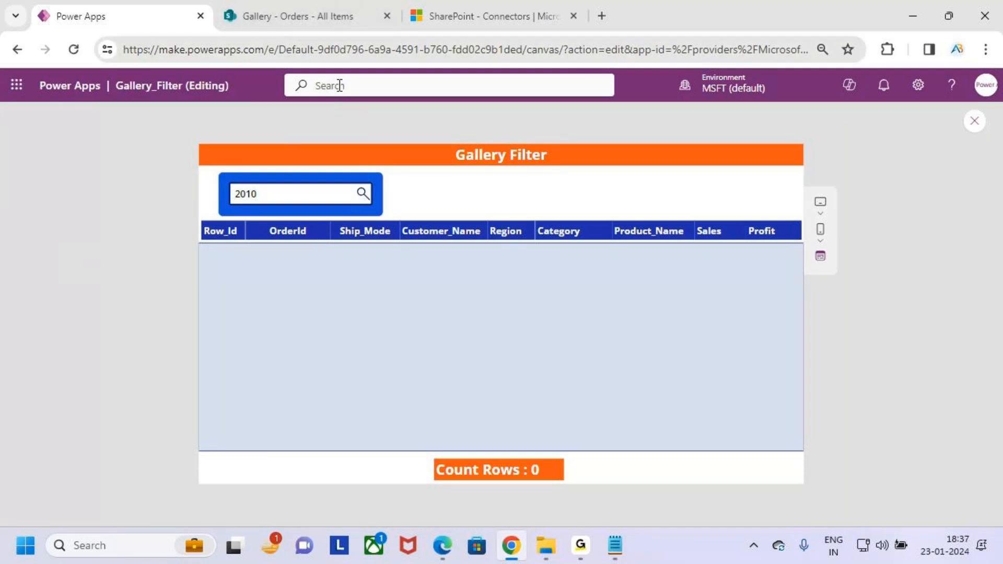
Step: Exit the preview, reopen the app's settings and set the Data row limit to 500
click(973, 123)
click(632, 367)
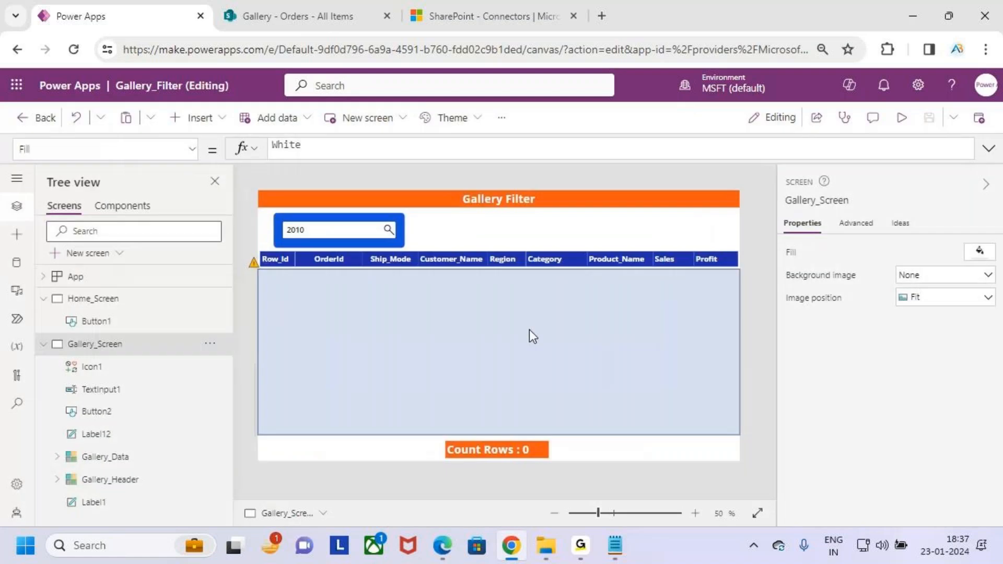
click(16, 484)
scroll(447, 334, down, 15)
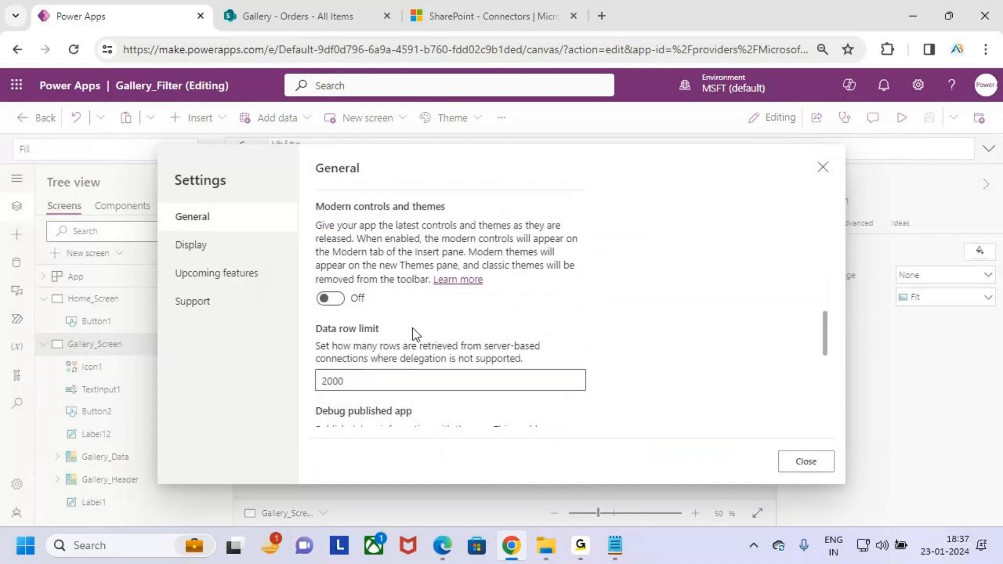
scroll(412, 338, down, 1)
drag(361, 304, 289, 305)
key(BackSpace)
text(500)
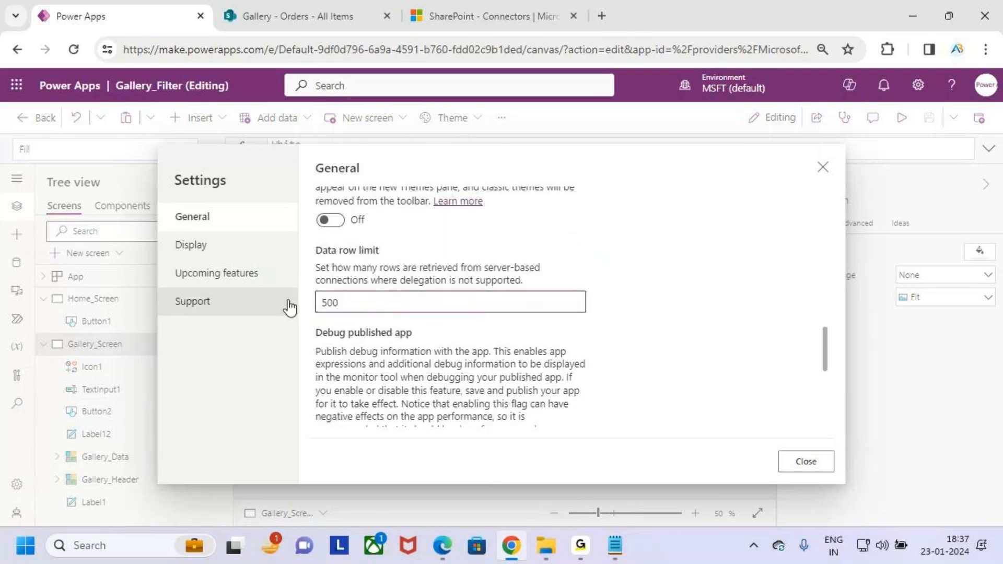
Step: Annotate the Data row limit with an arrow from 500 to a handwritten 2000, cross out the 2000 and circle the 500
key(ctrl+2)
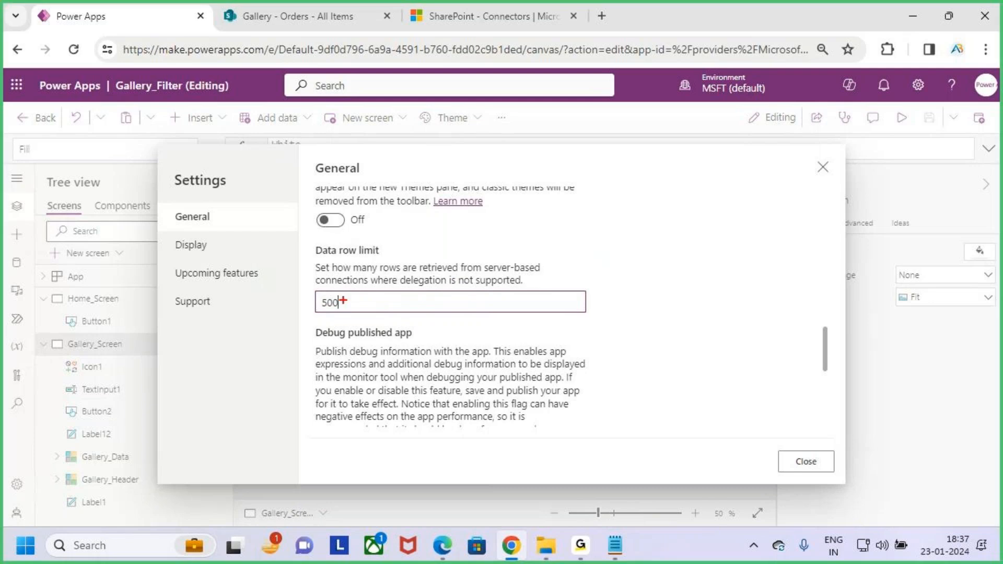
drag(343, 300, 375, 294)
drag(361, 268, 371, 320)
mouse_move(429, 270)
mouse_down()
mouse_move(504, 240)
mouse_move(502, 324)
mouse_up()
drag(430, 380, 665, 295)
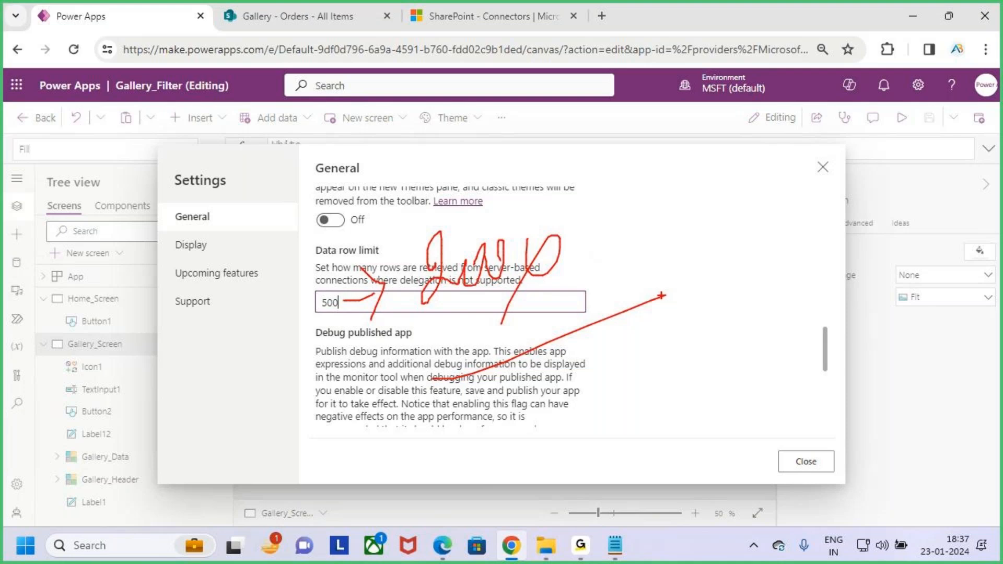
drag(442, 233, 534, 292)
drag(505, 208, 429, 380)
drag(334, 312, 339, 312)
drag(342, 261, 348, 290)
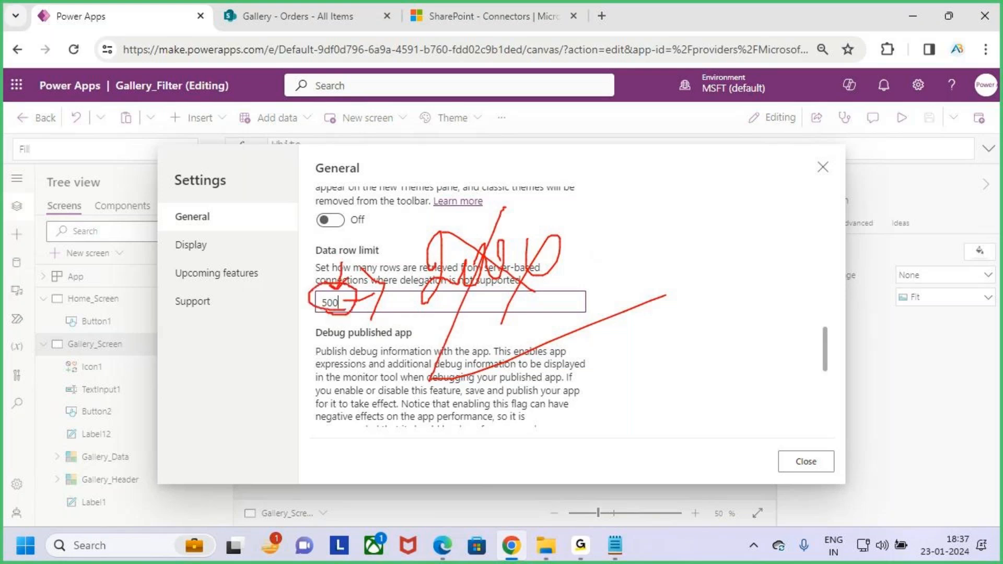
Step: Clear the markup, close the settings and preview the app with the gallery search set to 501
key(Escape)
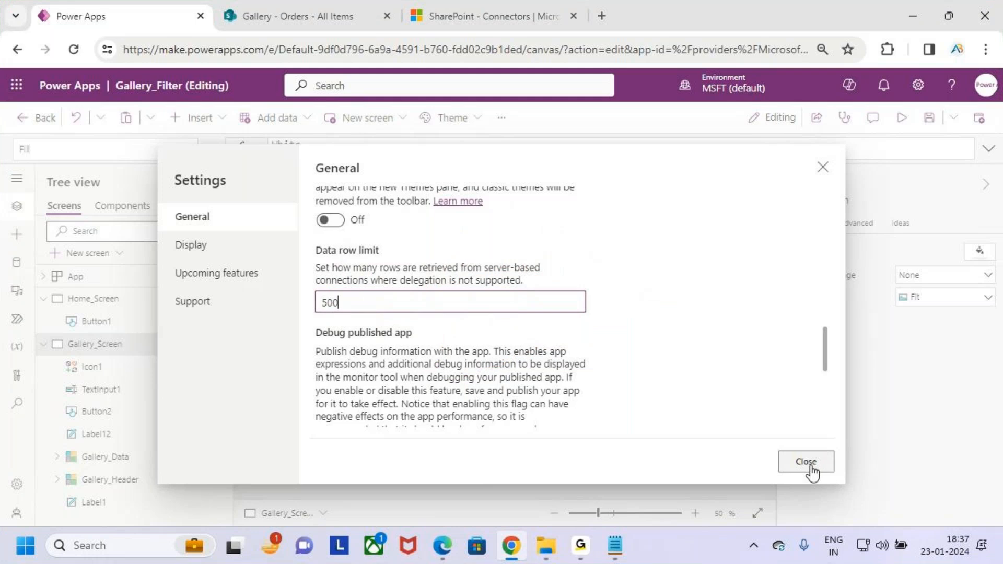
click(808, 465)
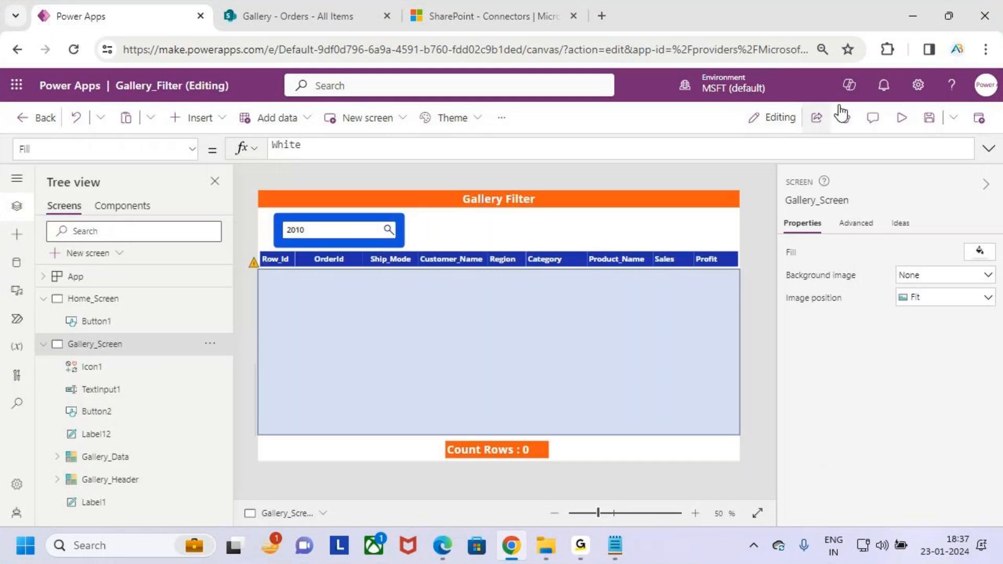
click(901, 117)
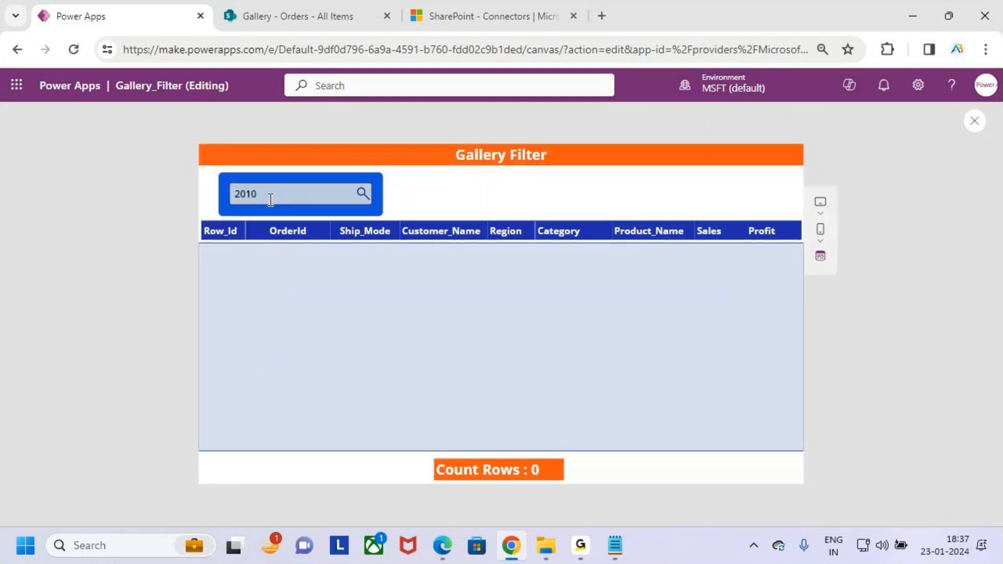
double_click(271, 198)
text(50)
text(0)
key(BackSpace)
text(1)
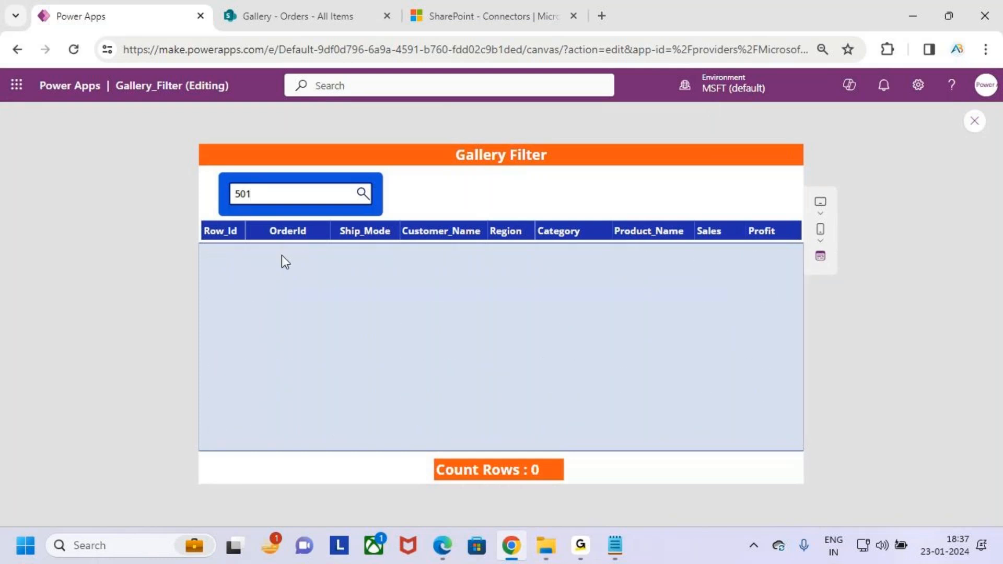
Step: Exit the preview and open the Items formula of Gallery_Data for editing
click(974, 124)
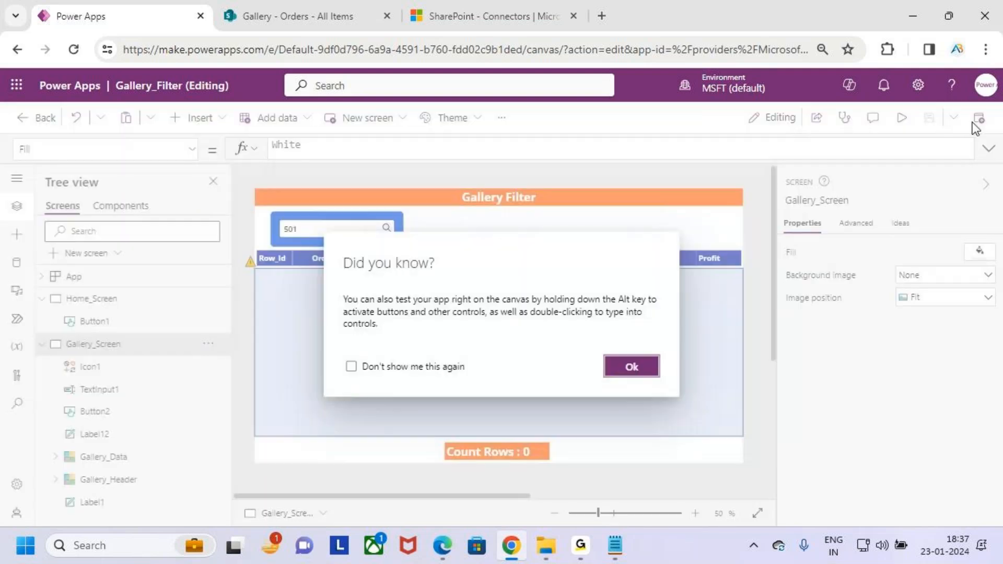
click(648, 368)
click(422, 334)
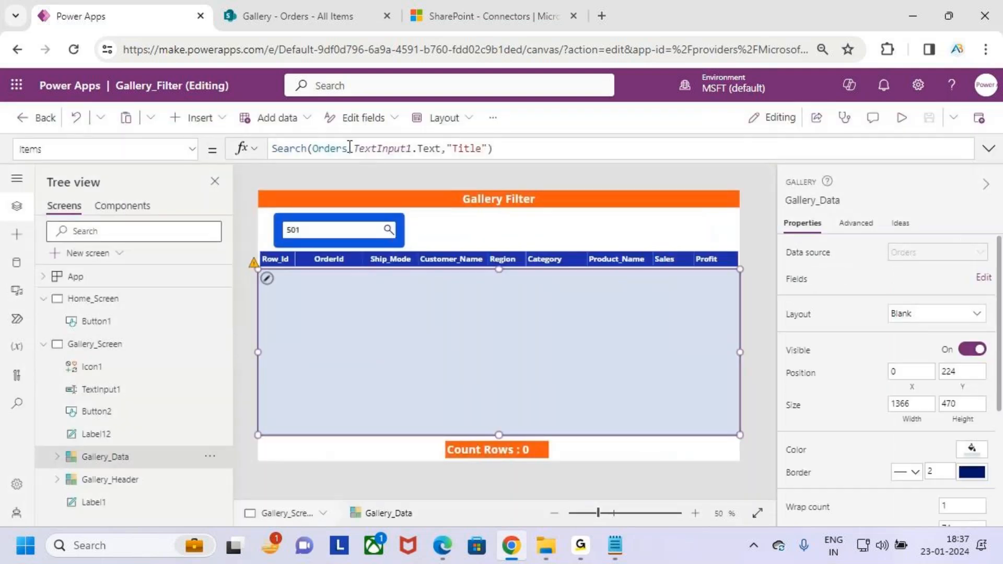
click(290, 149)
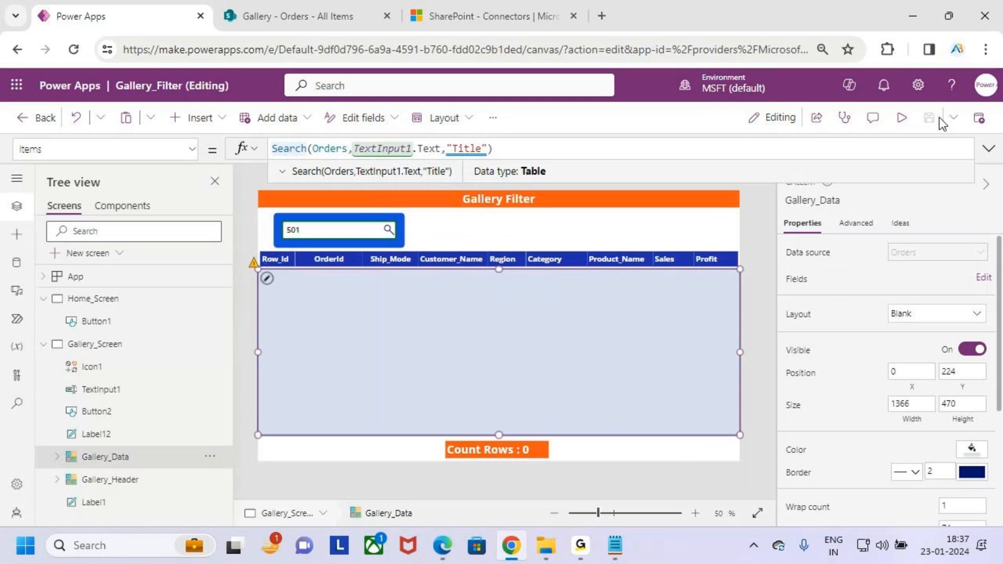
Step: Switch to the Search Function notes in Notepad and start an indented line below the complex data types sentence
click(913, 16)
key(Return)
key(Return)
key(Tab)
Step: In File Explorer, open the "18.Search , Filter , Sort Functions Class 1,2,3,4" notes from the Batch 9 AM folder of 4.Class Notes
click(546, 547)
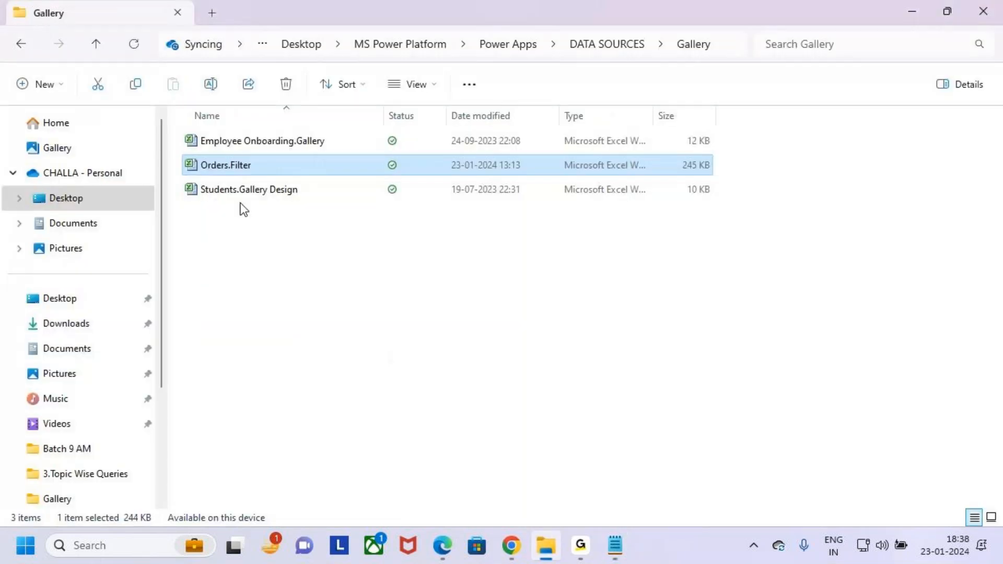
key(alt+Up)
key(alt+Up)
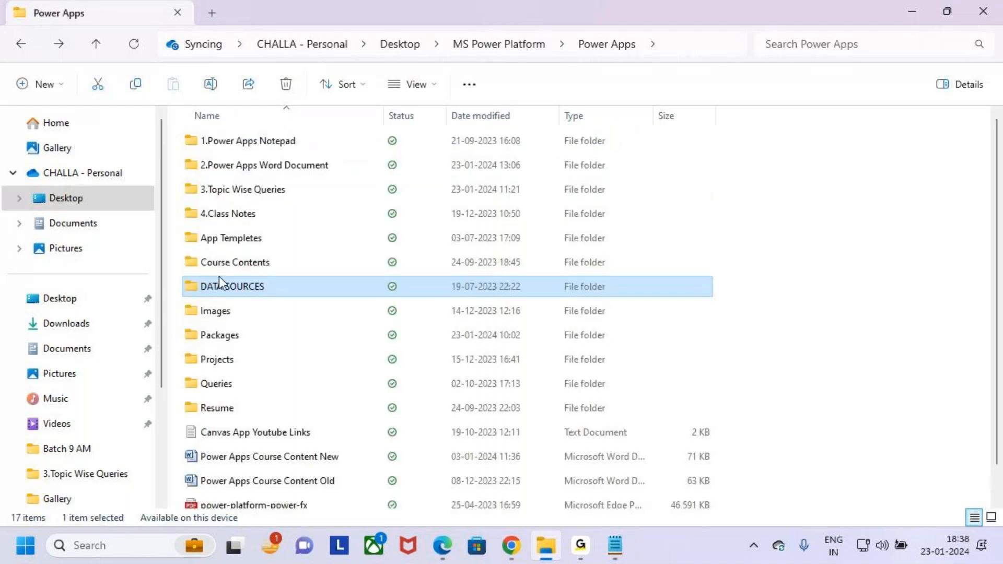
click(196, 214)
key(Return)
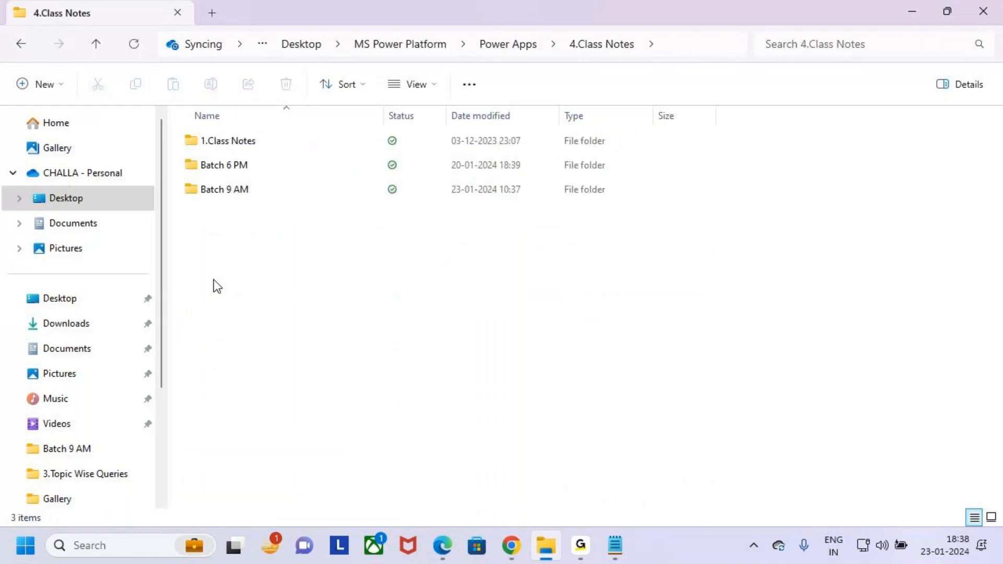
double_click(231, 188)
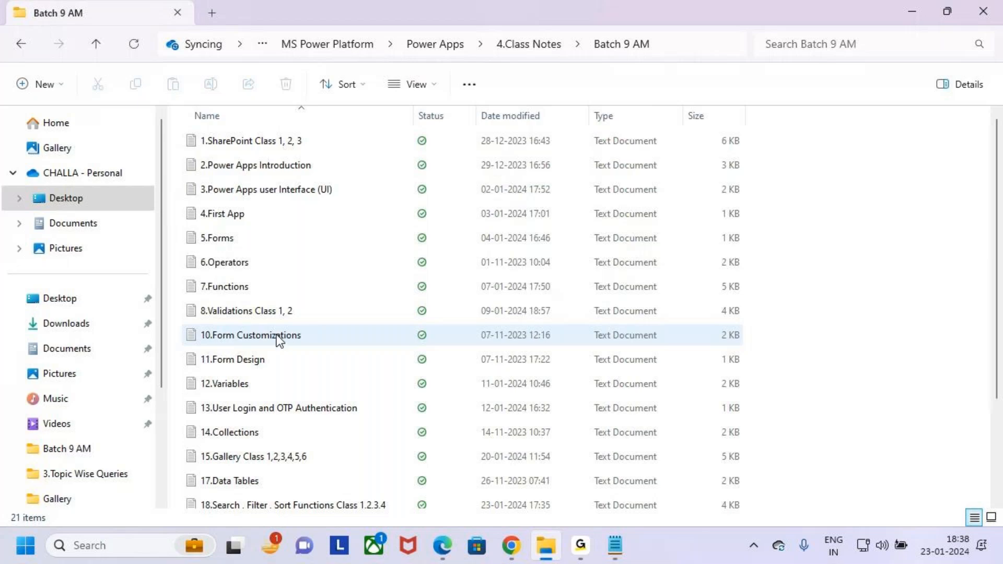
scroll(272, 418, down, 2)
scroll(291, 432, up, 2)
scroll(302, 422, down, 2)
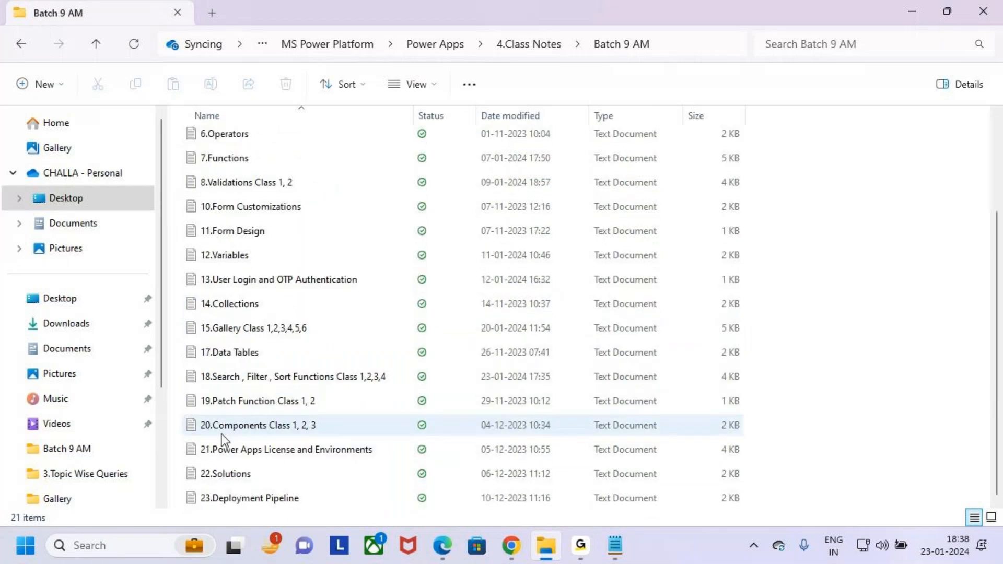
click(276, 376)
double_click(277, 376)
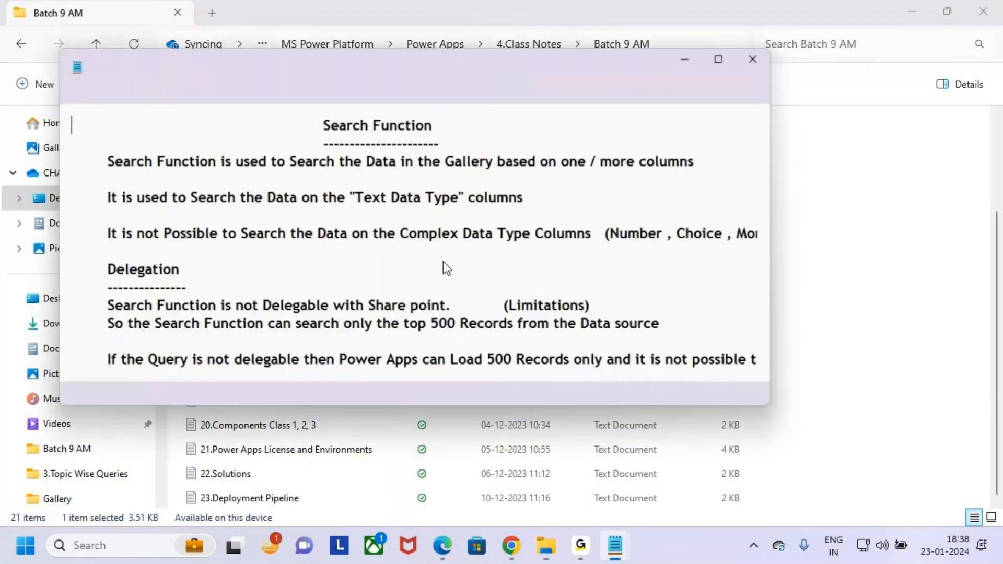
Step: Maximize the class notes and select the Delegation section, from its heading through the sentence advising against 2000 records, for copying
click(734, 52)
click(57, 392)
click(565, 429)
click(527, 399)
drag(530, 399, 9, 228)
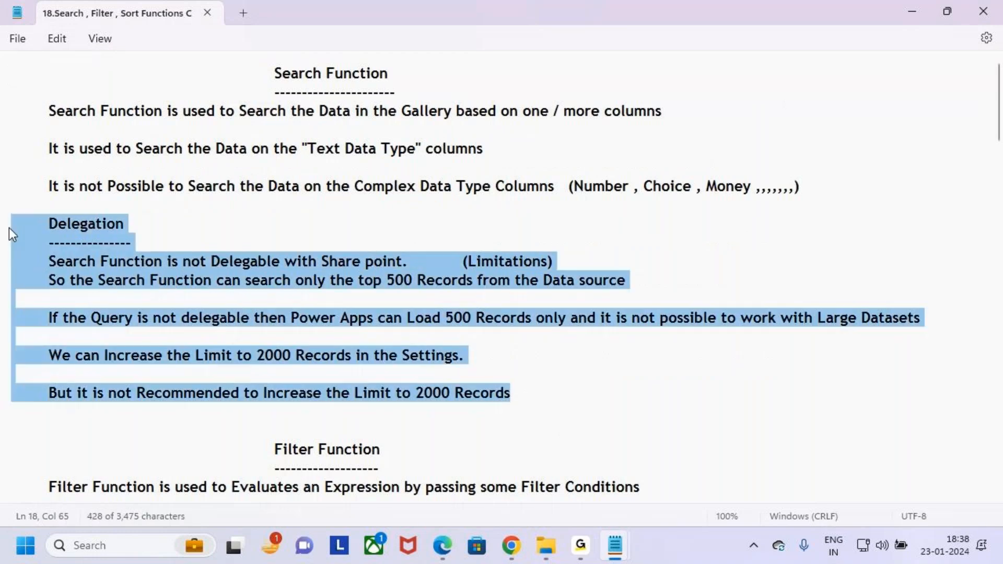
Step: Return to the Search Function notes, paste the Delegation section below the existing text and align its heading with the other lines
key(alt+Tab)
key(alt+Tab)
key(alt+Tab)
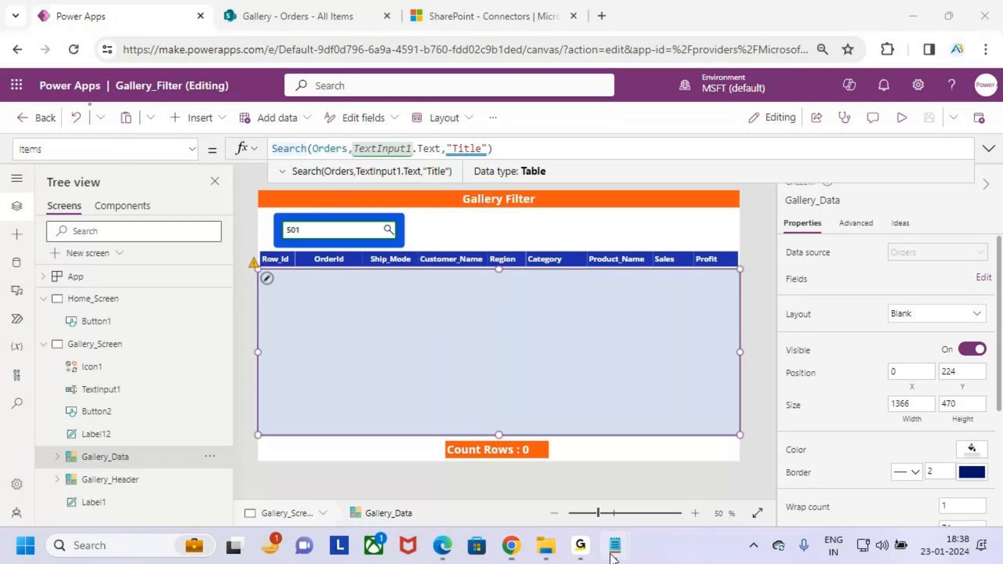
click(615, 546)
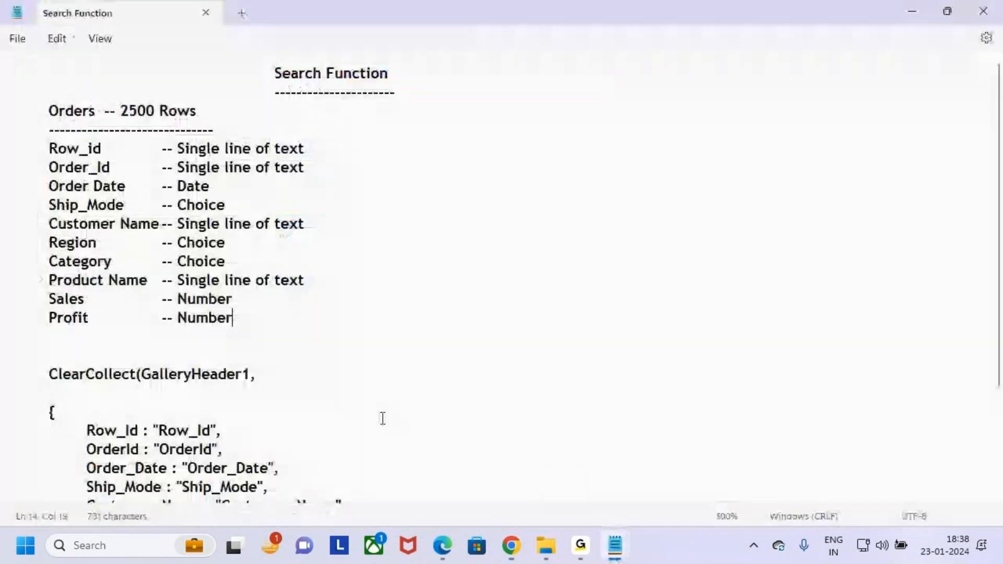
click(616, 455)
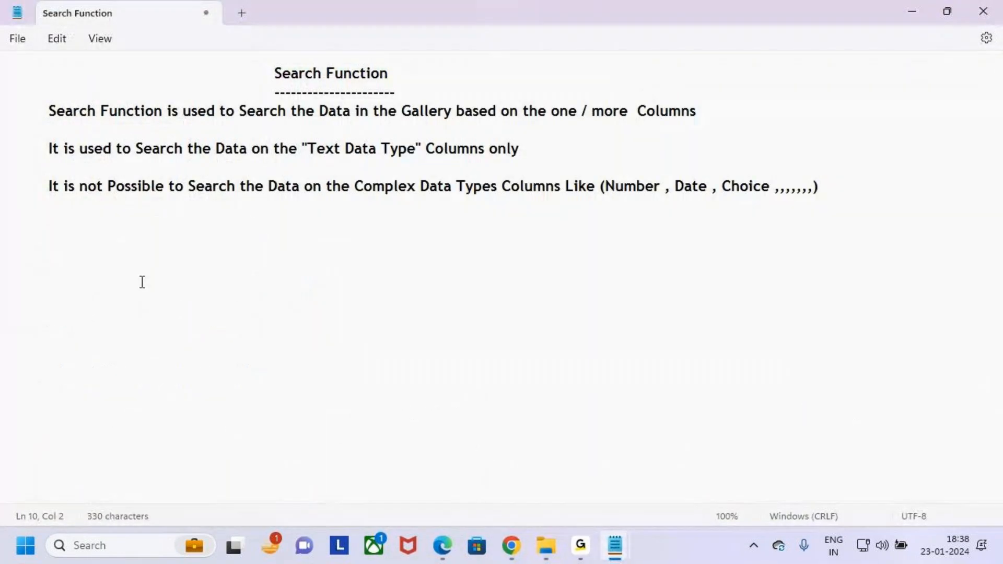
key(ctrl+v)
click(85, 243)
key(BackSpace)
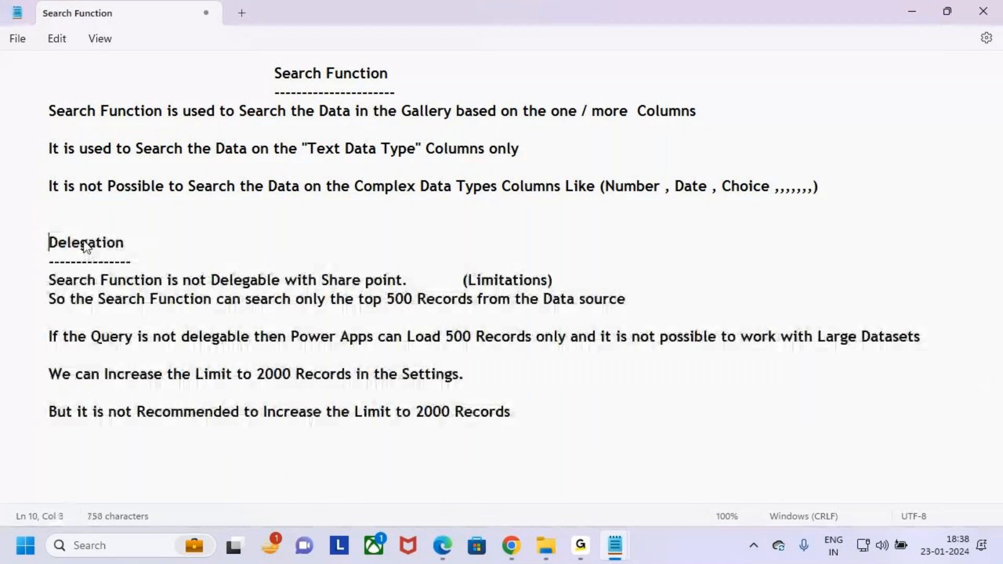
Step: Highlight the Delegation heading, mark up the Search Function title with a box and clear the markup
key(shift+End)
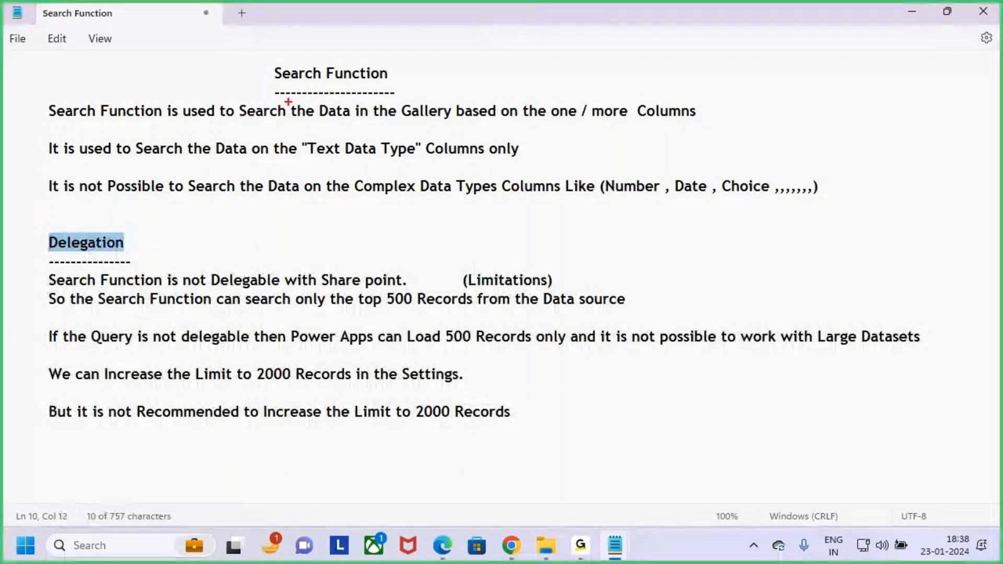
drag(266, 58, 349, 89)
key(Escape)
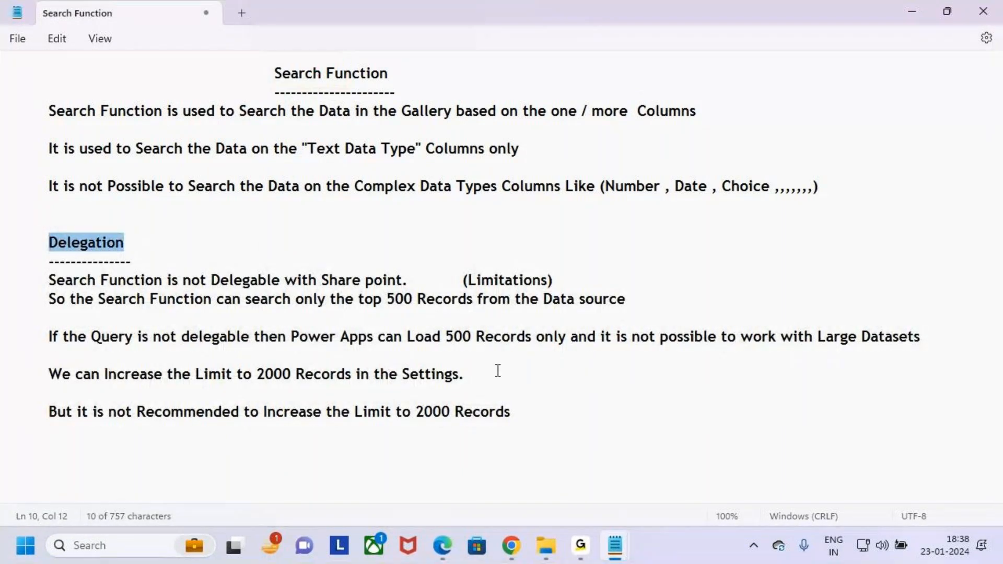
Step: Add the word "Limitations" beside the Delegation heading, separated by tab spacing
click(203, 249)
key(Tab)
key(Tab)
text(Limitati)
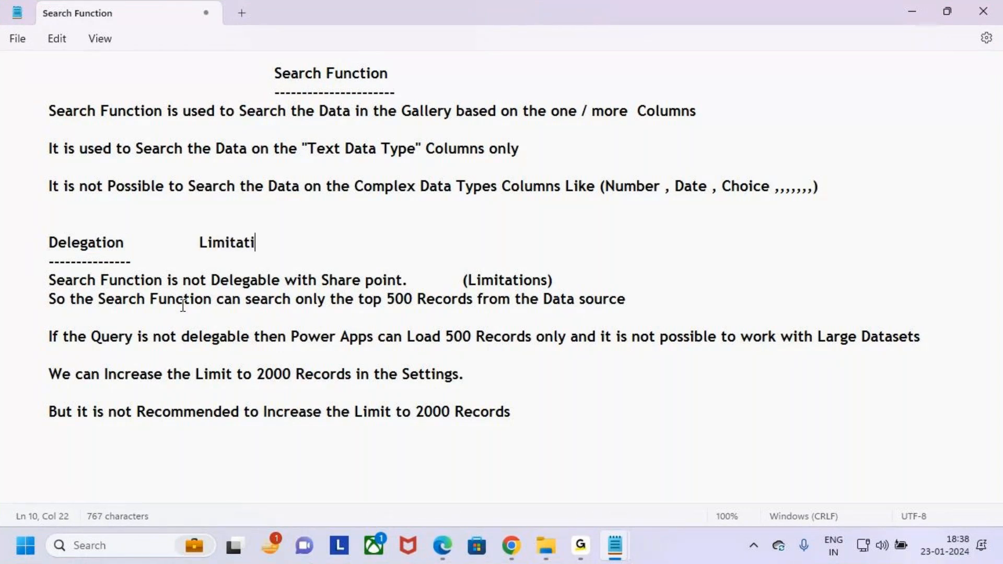
text(ons)
Step: Highlight the two sentences on non-delegable search, box the Search Function title, underline the 500 records and data source wording, and clear the markup
click(48, 281)
drag(48, 281, 577, 277)
click(305, 299)
drag(51, 301, 477, 299)
key(ctrl+2)
drag(254, 55, 437, 96)
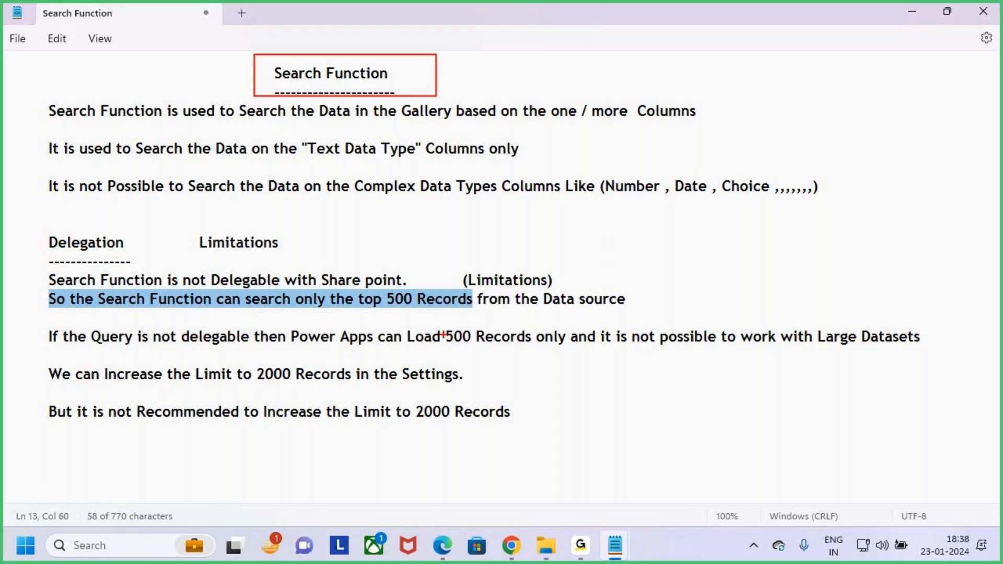
drag(398, 307, 455, 302)
drag(553, 314, 606, 307)
key(Escape)
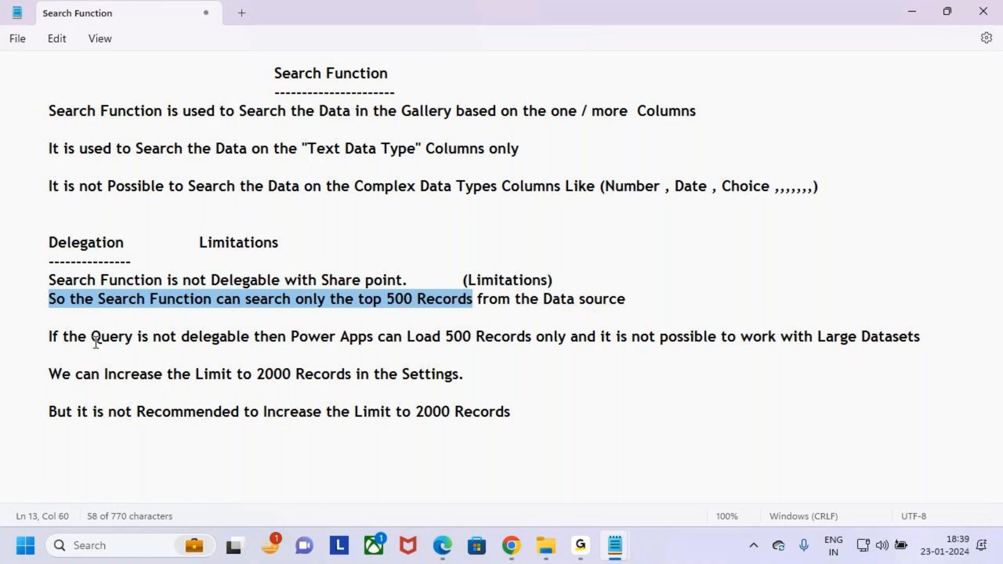
Step: Highlight "If the Query is not delegable" in the notes, examine the gallery's Search formula in Power Apps and return to the notes
drag(51, 337, 261, 333)
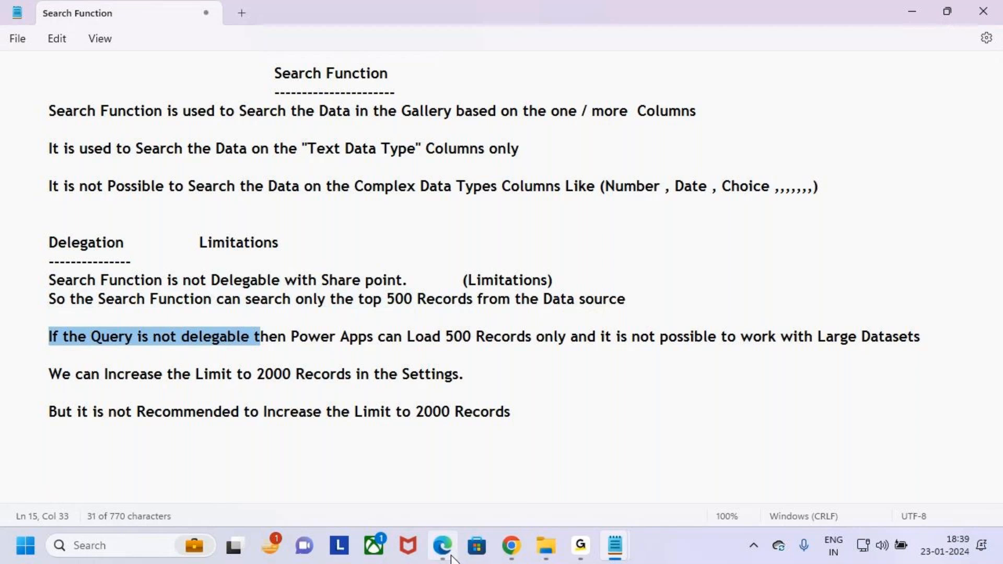
click(511, 545)
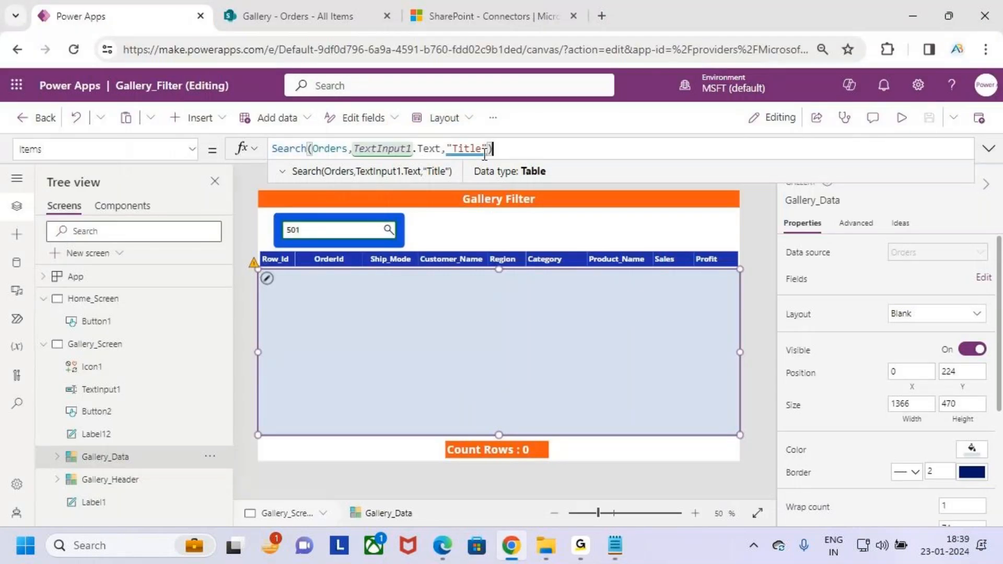
key(ctrl+a)
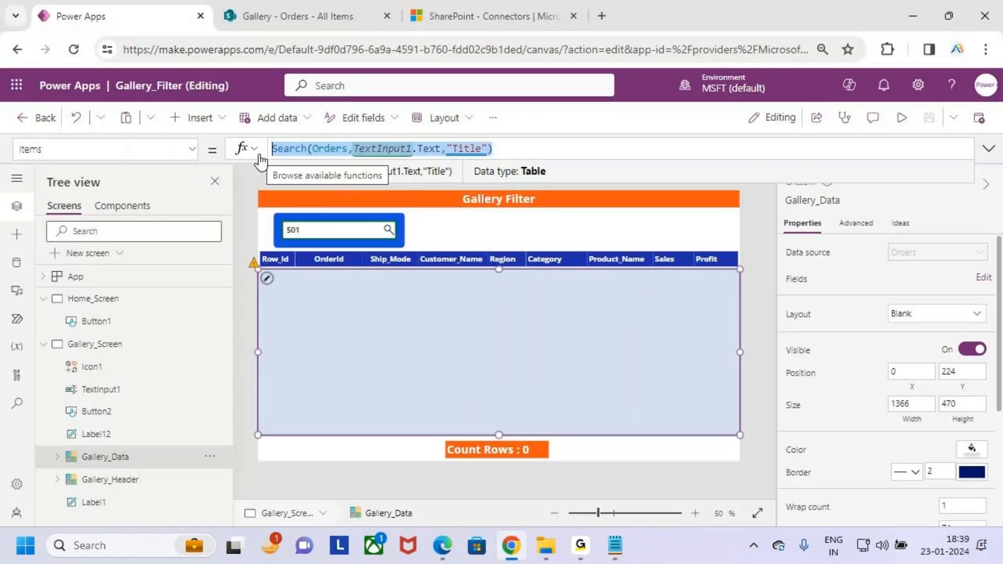
click(912, 22)
click(325, 340)
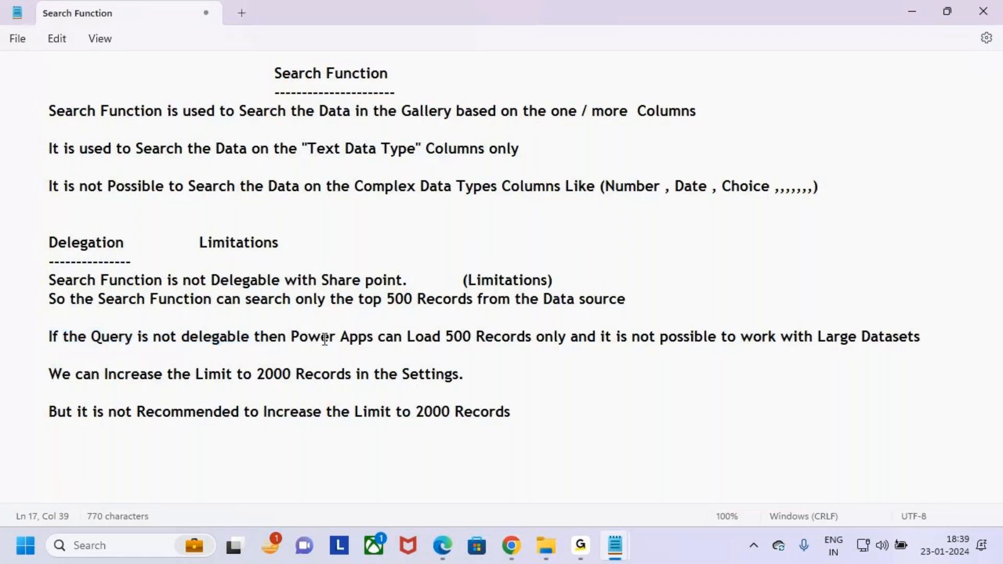
Step: Highlight the "Load 500 Records only" wording in the notes, checking the gallery's Search formula in Power Apps in between
drag(300, 336, 575, 340)
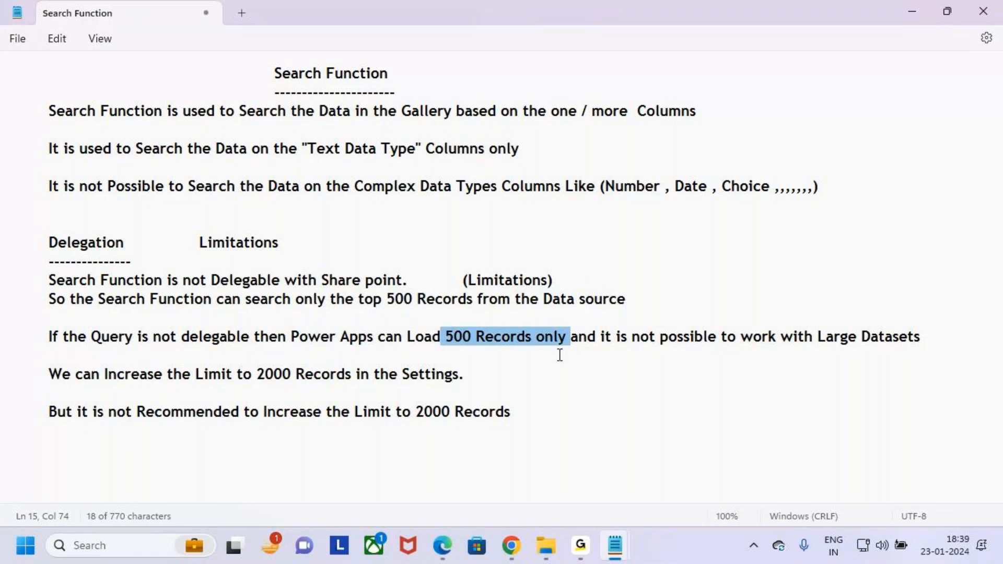
key(alt+Tab)
key(BackSpace)
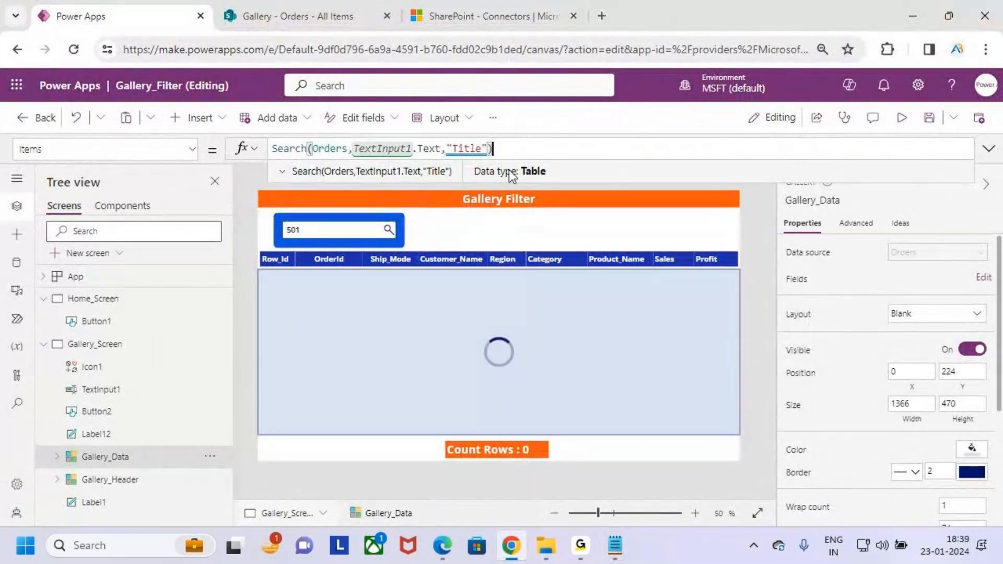
key(alt+Tab)
drag(432, 337, 545, 334)
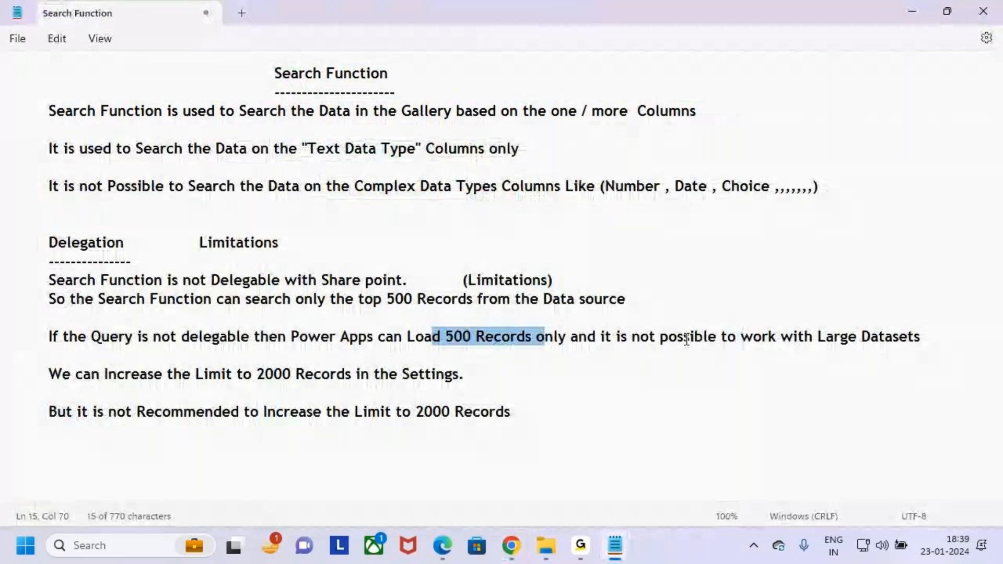
Step: Read through the notes on loading 500 records, working with large datasets and increasing the limit to 2000, highlighting each passage
drag(620, 337, 923, 341)
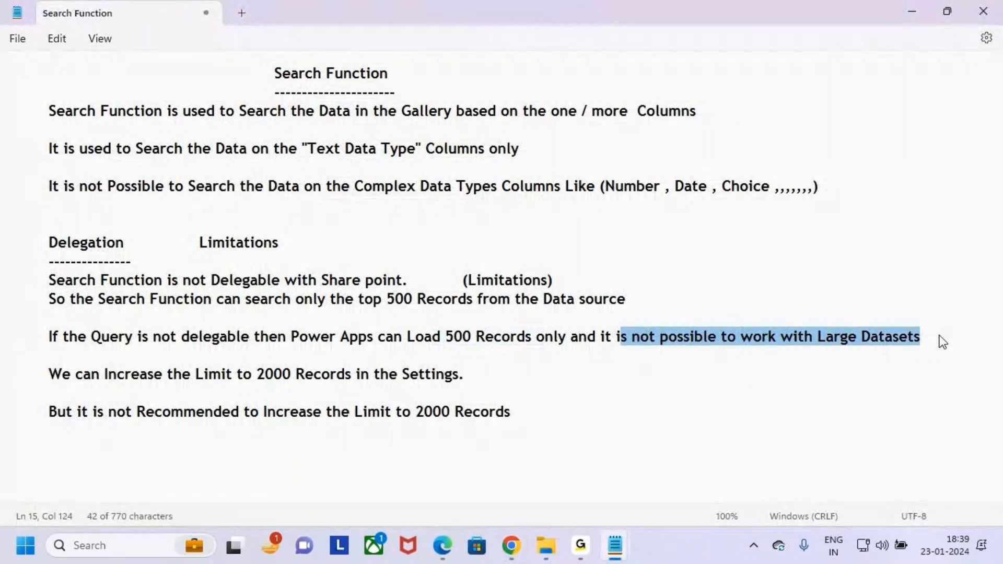
click(944, 337)
drag(47, 345, 540, 340)
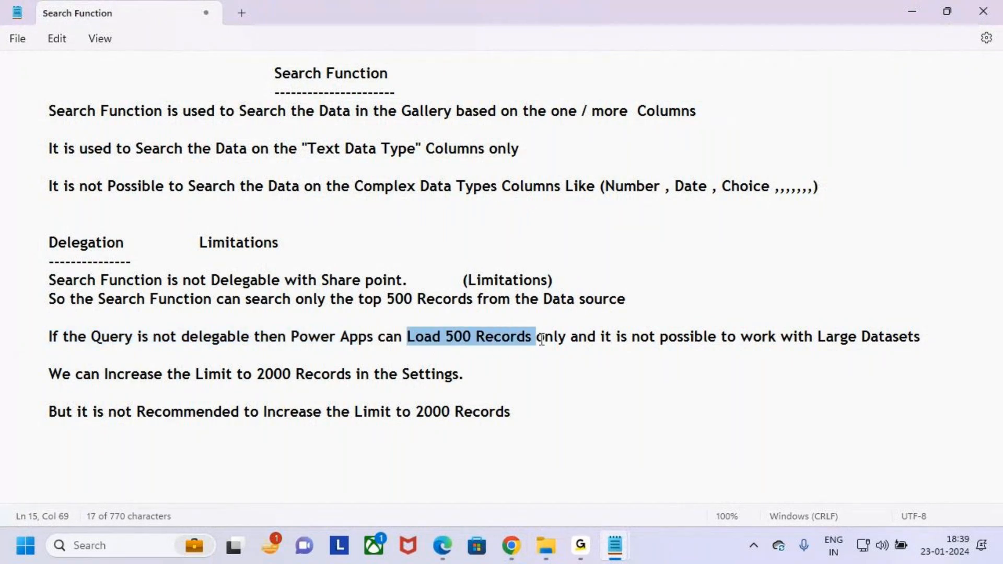
drag(669, 337, 933, 345)
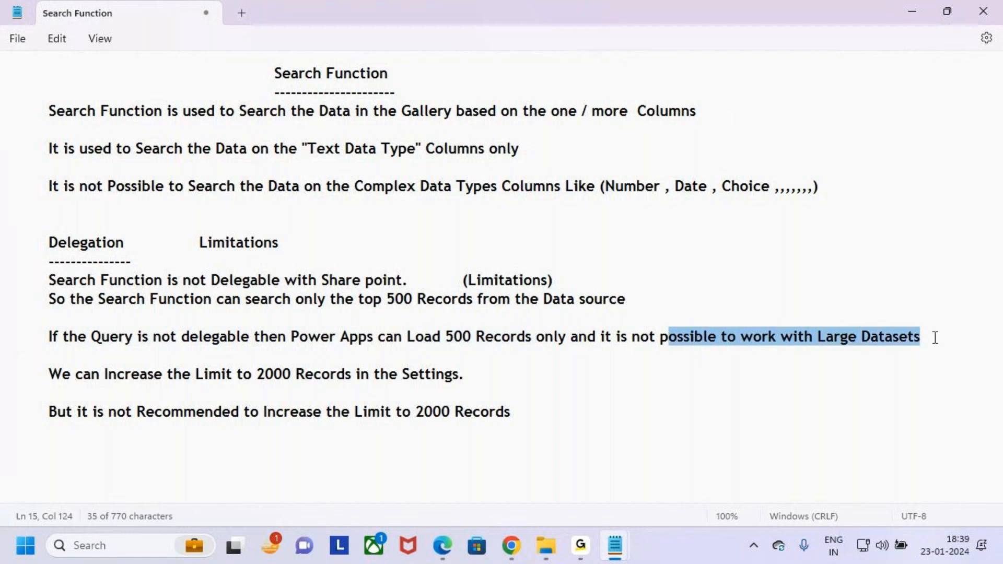
click(935, 338)
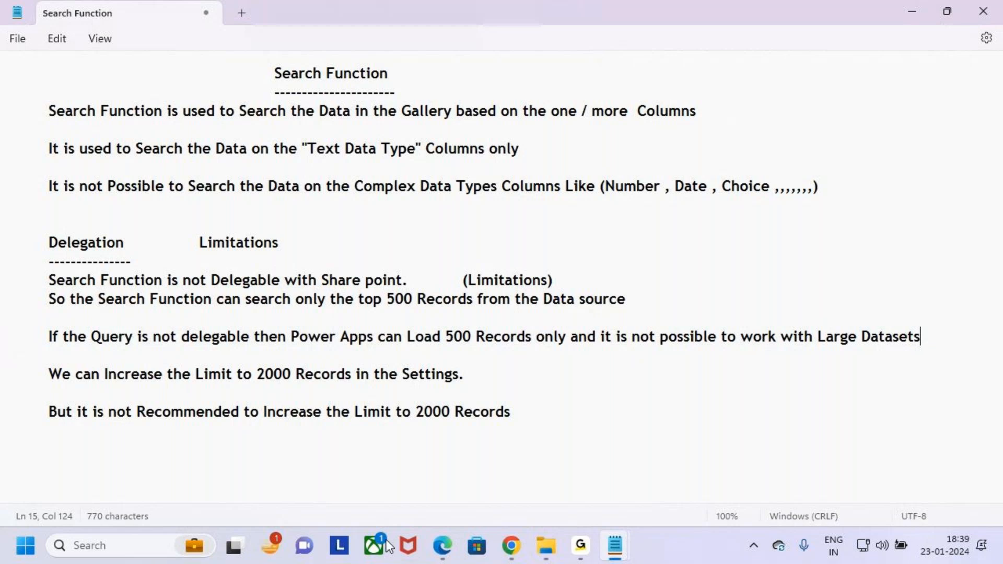
drag(40, 375, 71, 375)
click(475, 367)
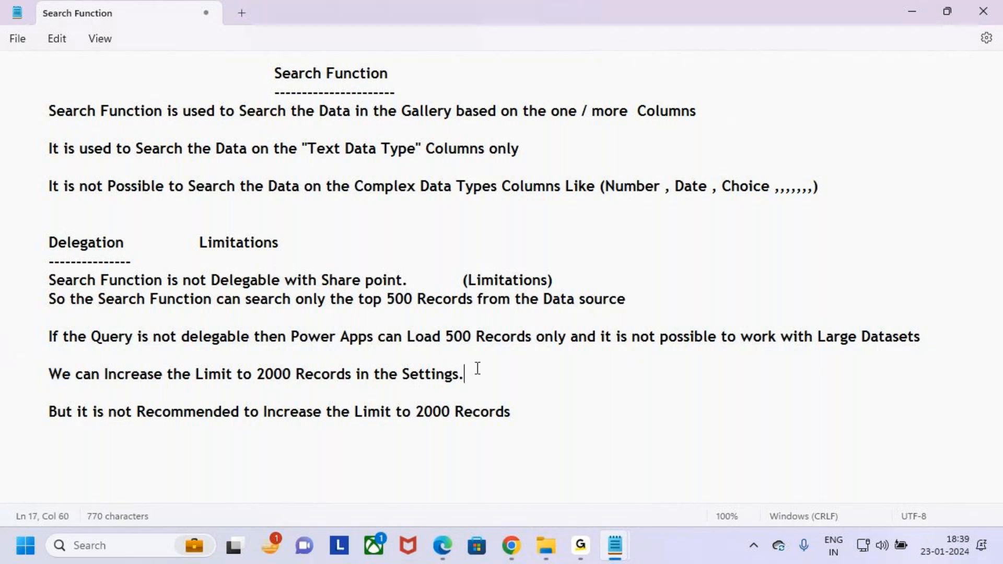
Step: Highlight the 500 in the non-delegable query sentence and the sentence on increasing the limit to 2000 Records in the Settings
drag(446, 337, 472, 336)
drag(48, 375, 357, 374)
click(259, 373)
click(419, 374)
drag(423, 376, 500, 380)
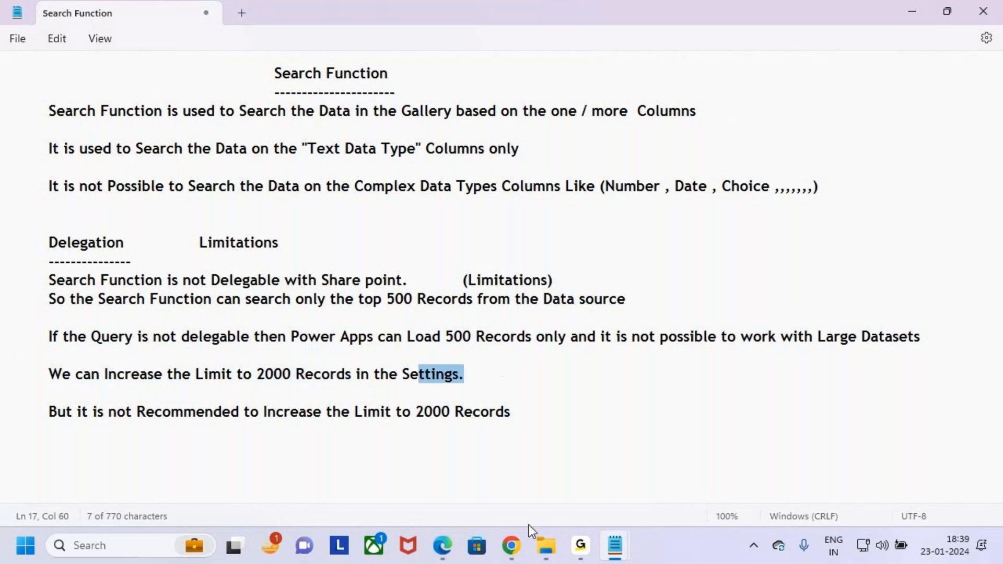
Step: Switch to Power Apps, set the app's Data row limit to 2000 in the general settings and close the settings
click(511, 546)
click(17, 485)
scroll(406, 319, down, 10)
scroll(405, 314, down, 2)
drag(345, 302, 306, 305)
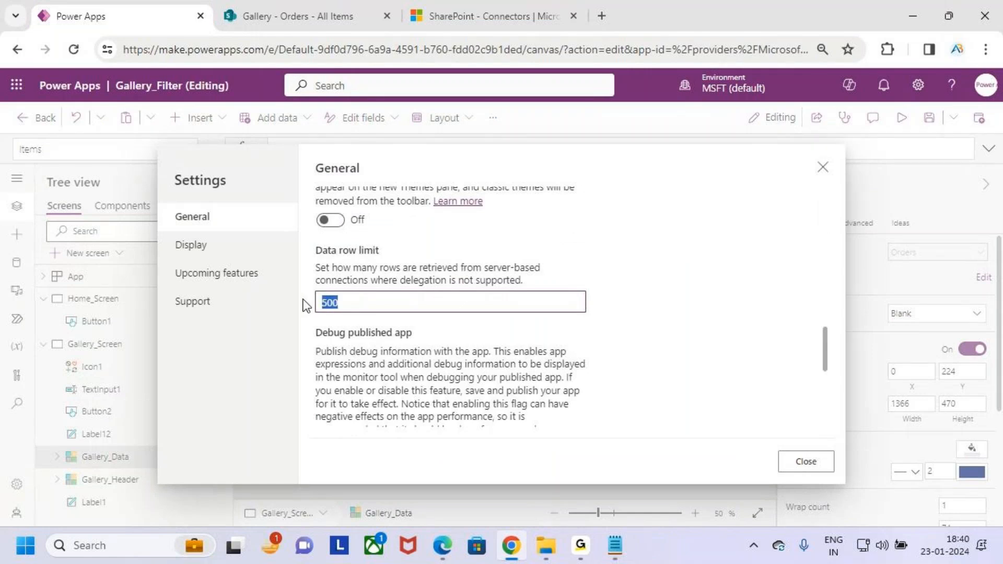
text(2000)
click(806, 461)
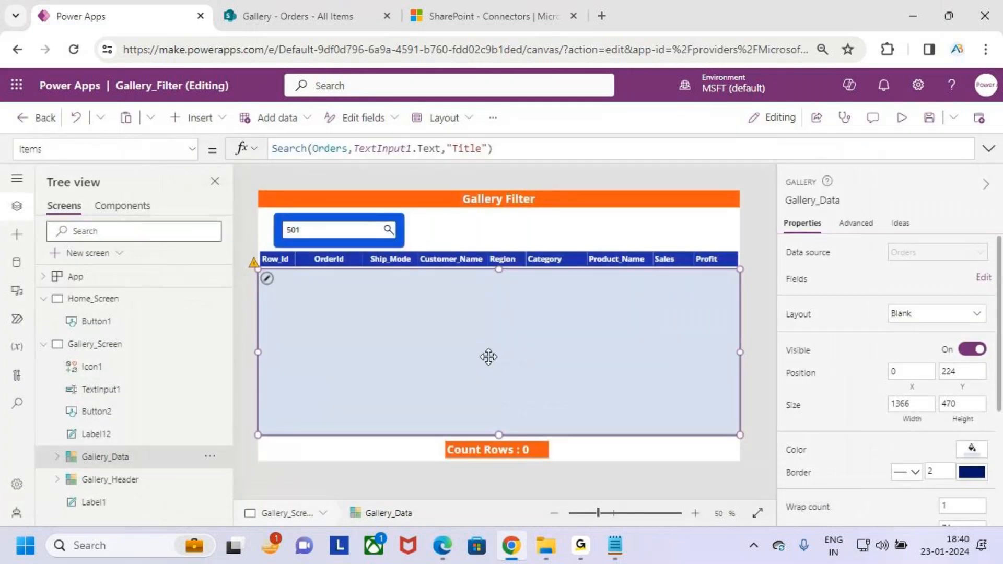
Step: Return to the Search Function notes and highlight the passages on increasing the limit to 2000 Records and it not being recommended
mouse_move(614, 549)
click(444, 455)
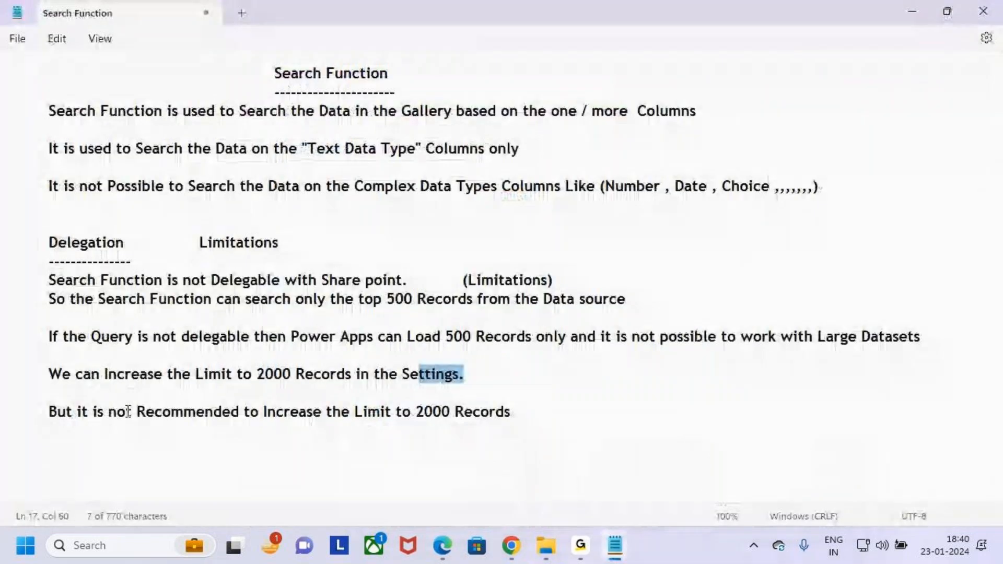
drag(244, 375, 468, 375)
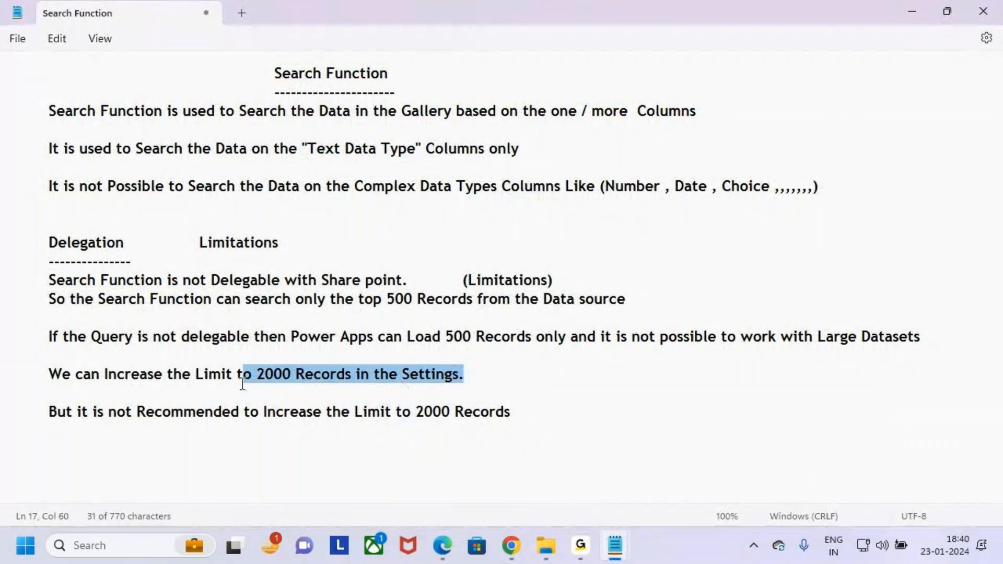
drag(46, 414, 528, 416)
click(554, 416)
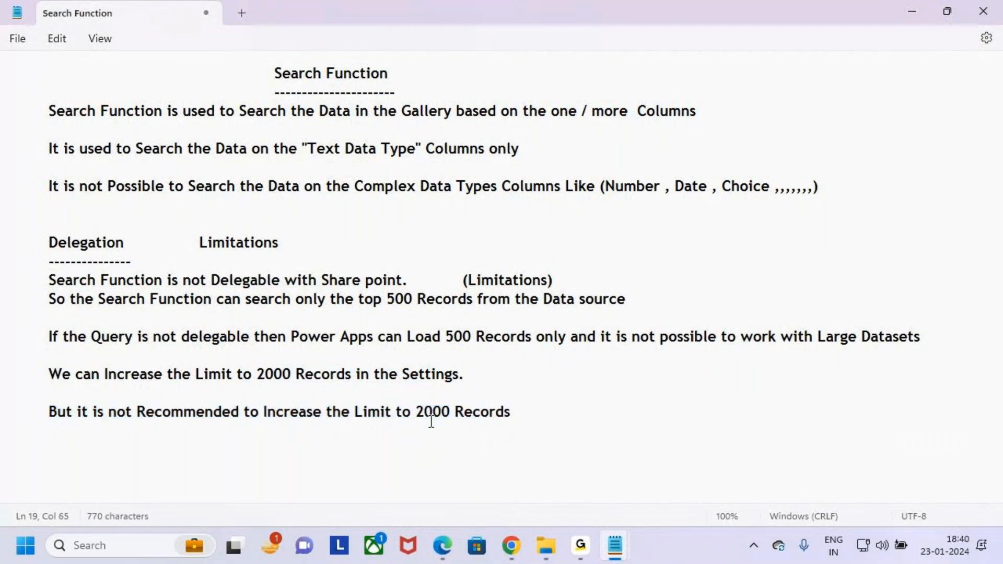
click(409, 401)
click(537, 414)
Step: Highlight the Delegation heading and the Search Function title, and go over the whole Delegation section
drag(40, 239, 129, 252)
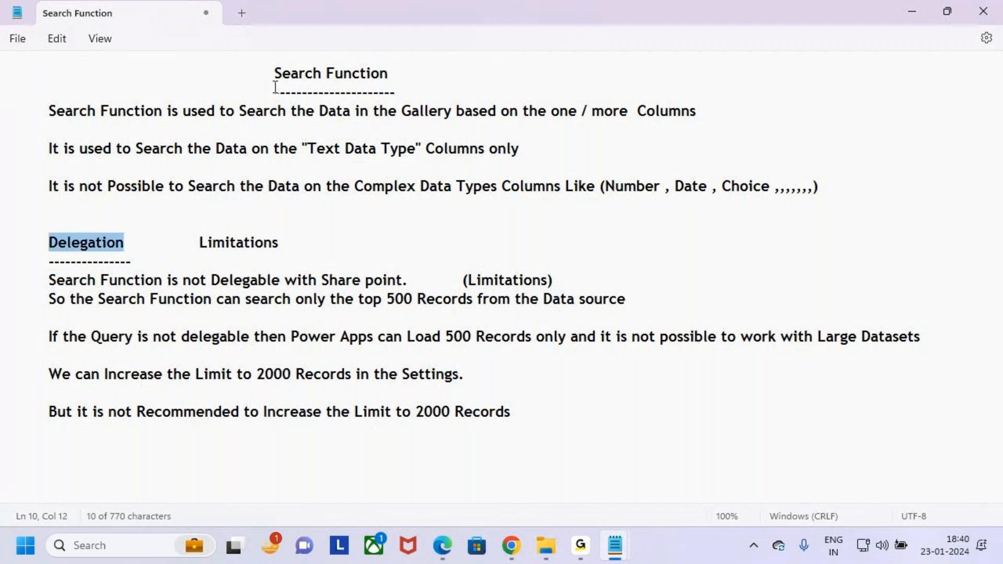
drag(275, 73, 337, 70)
click(334, 75)
shift+click(275, 77)
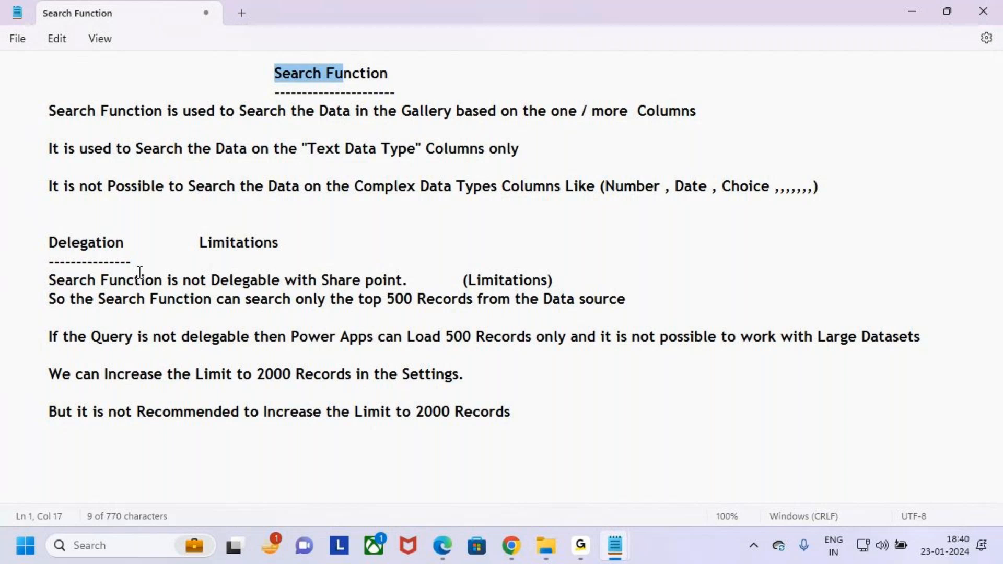
drag(49, 242, 542, 426)
click(542, 426)
Step: Highlight the wording on the top 500 Records, the non-delegable query, Large Datasets and 2000 Records, along with Search in the title
drag(212, 282, 484, 300)
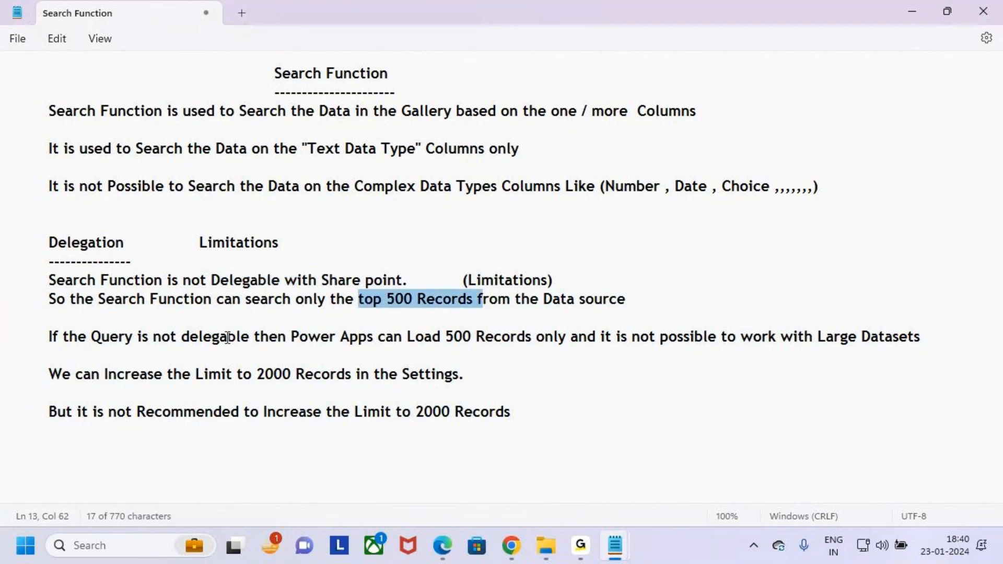
click(152, 339)
key(shift+Home)
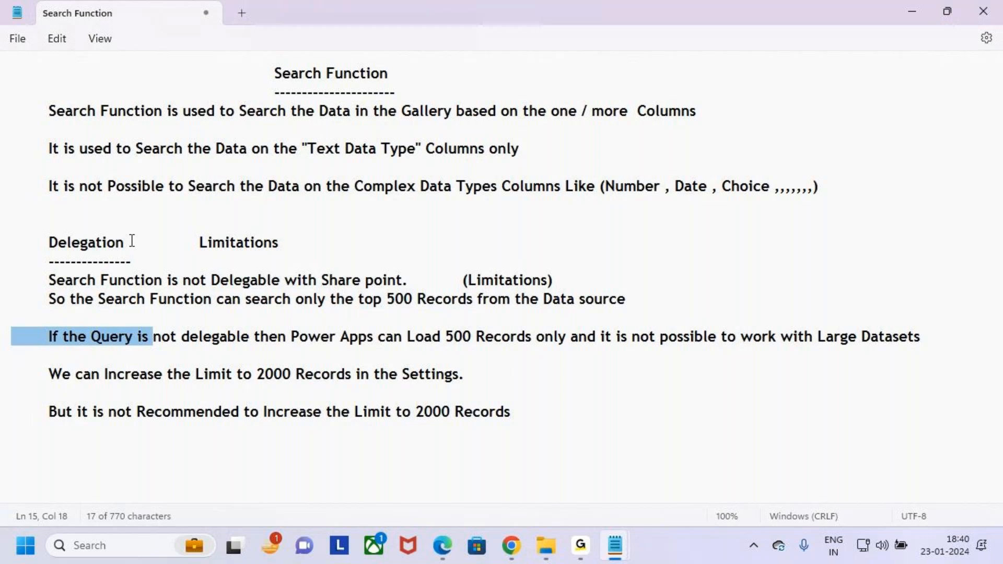
double_click(282, 76)
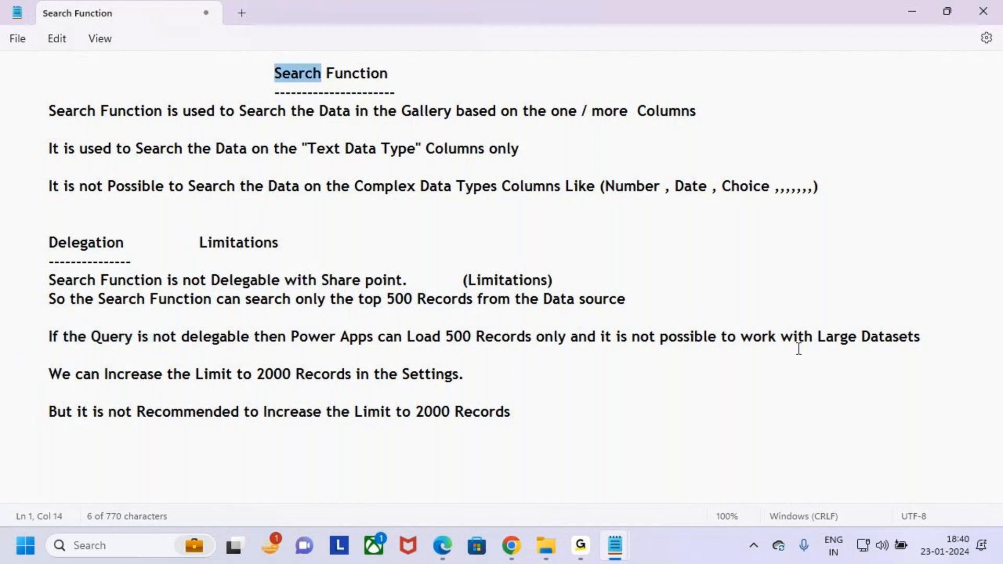
drag(762, 340, 944, 346)
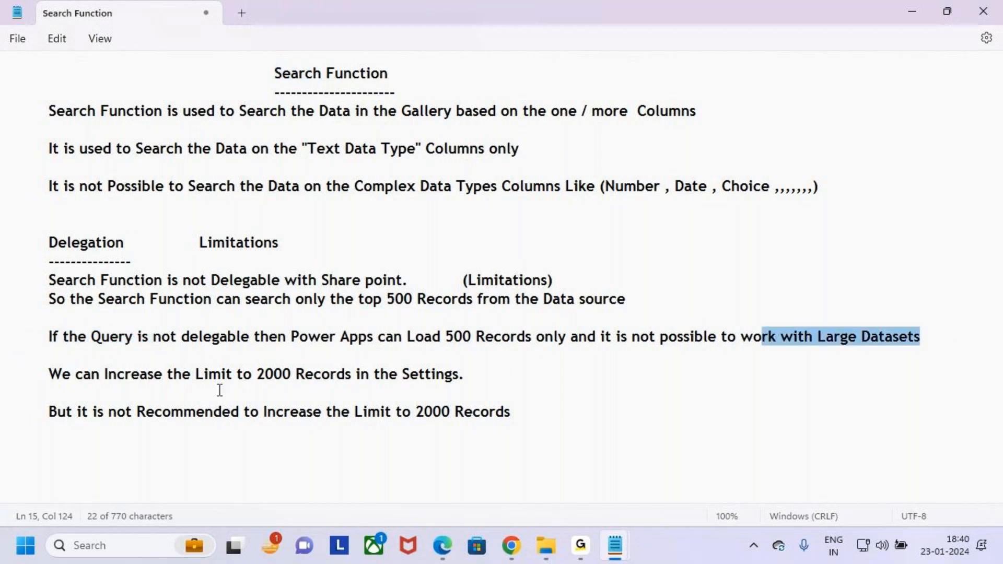
drag(255, 378, 313, 379)
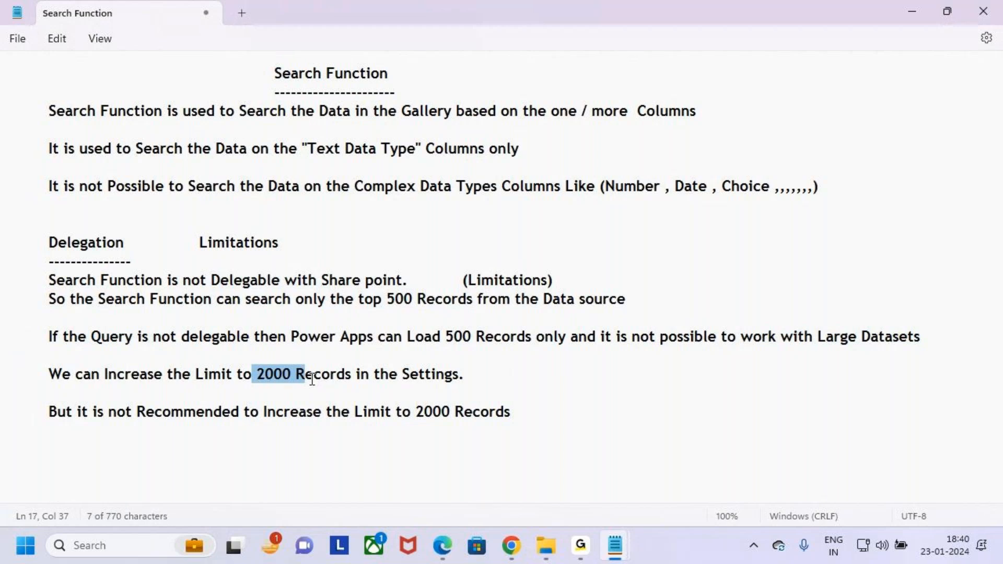
click(293, 251)
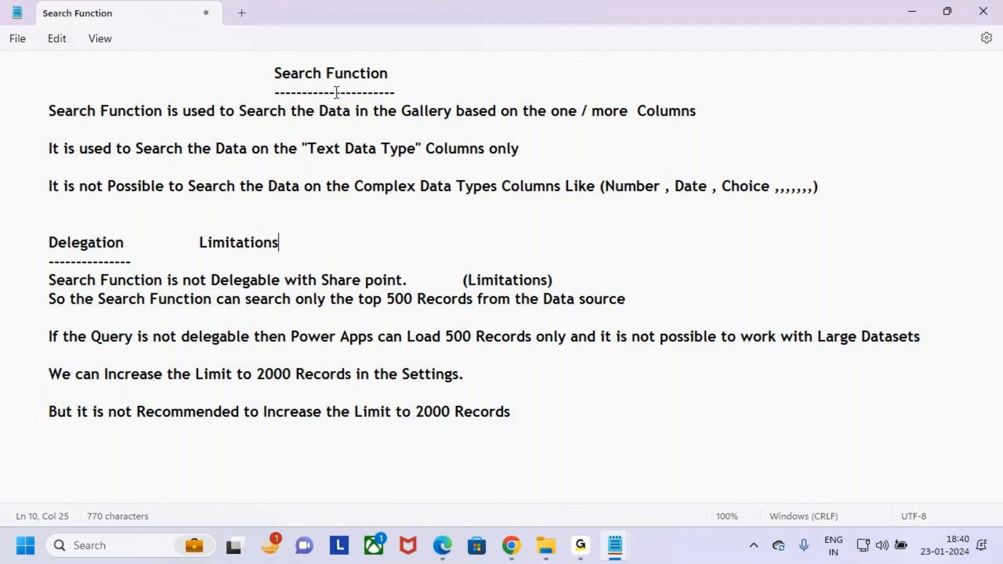
drag(275, 79, 321, 81)
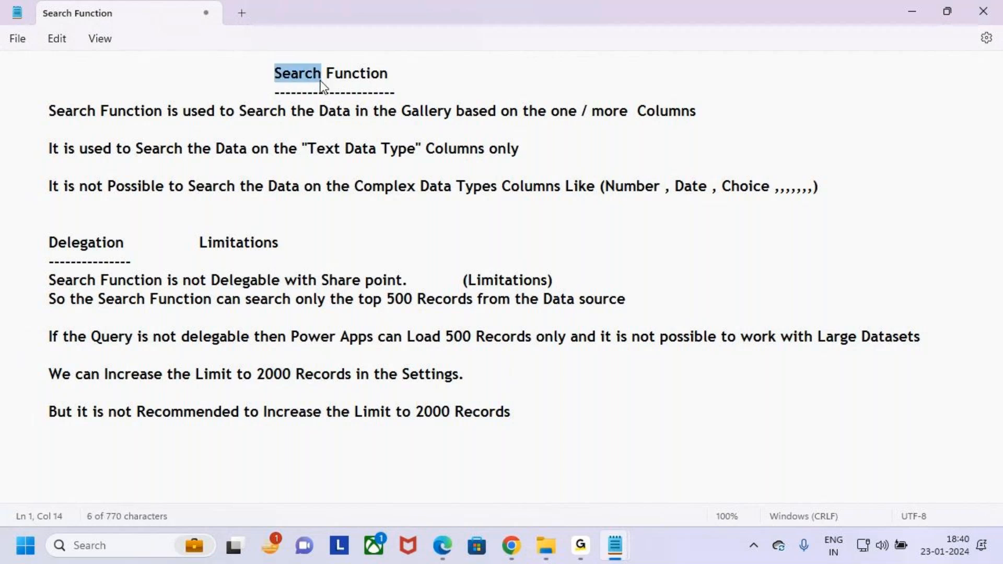
click(402, 297)
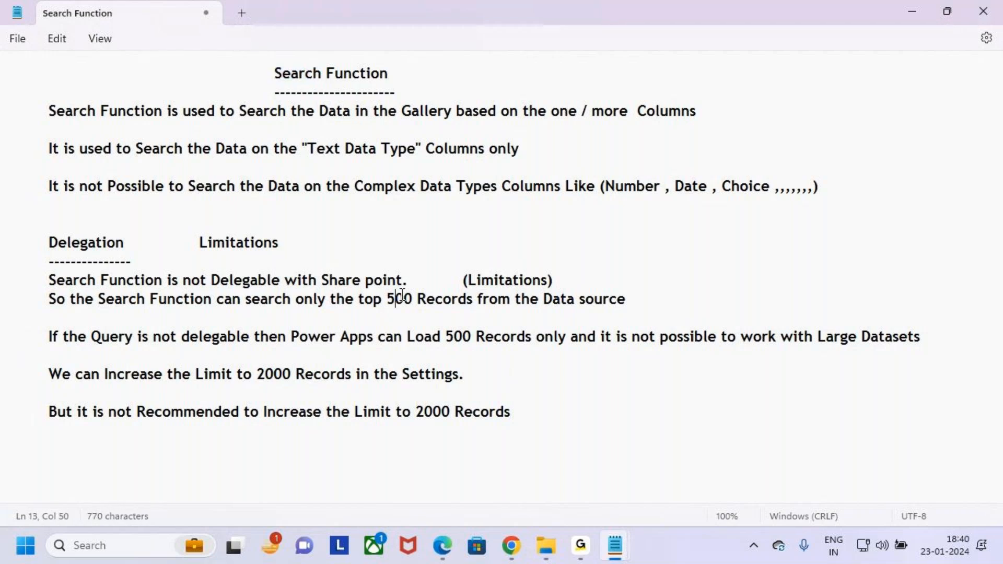
Step: Switch to Power Apps, write 500 and 2000 over the gallery as screen markup, and clear the markup
click(513, 547)
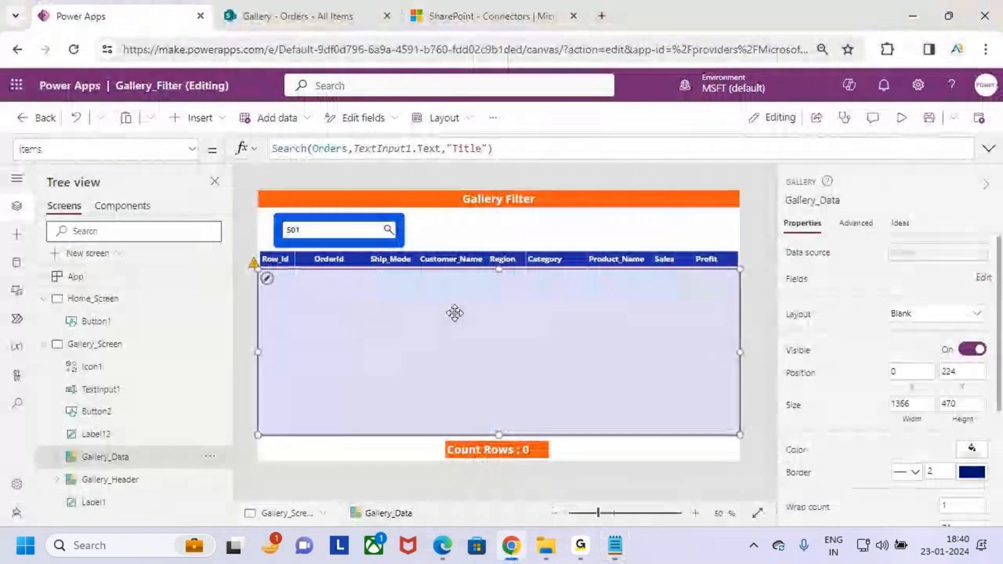
key(ctrl+2)
mouse_move(447, 304)
mouse_down()
mouse_move(434, 304)
mouse_move(429, 332)
mouse_move(470, 300)
mouse_up()
mouse_move(487, 304)
mouse_down()
mouse_move(482, 322)
mouse_move(506, 301)
mouse_up()
drag(566, 291, 559, 288)
mouse_move(441, 422)
mouse_down()
mouse_move(487, 463)
mouse_move(498, 448)
mouse_up()
mouse_move(524, 429)
mouse_down()
mouse_move(514, 473)
mouse_move(512, 450)
mouse_up()
drag(545, 437, 598, 462)
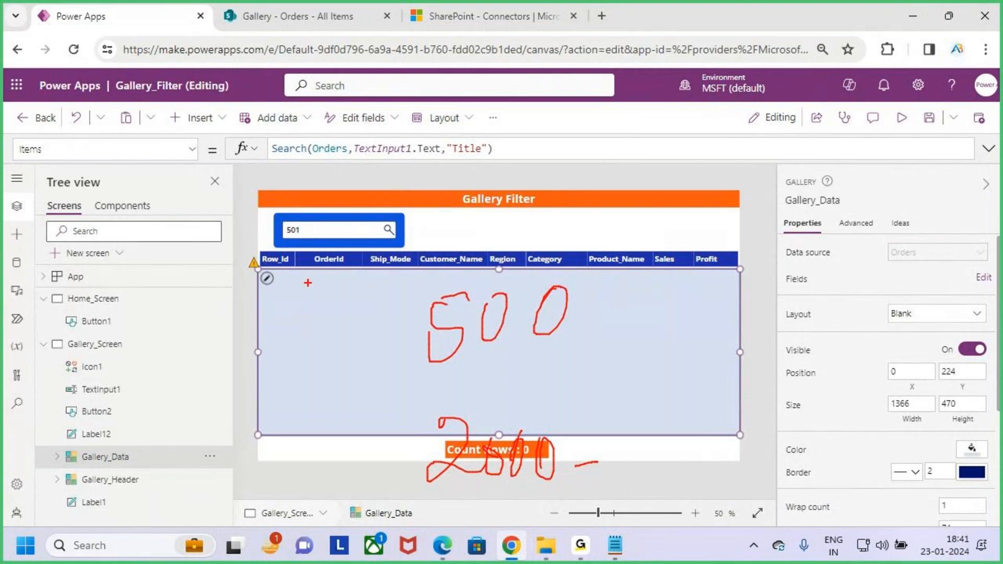
key(Escape)
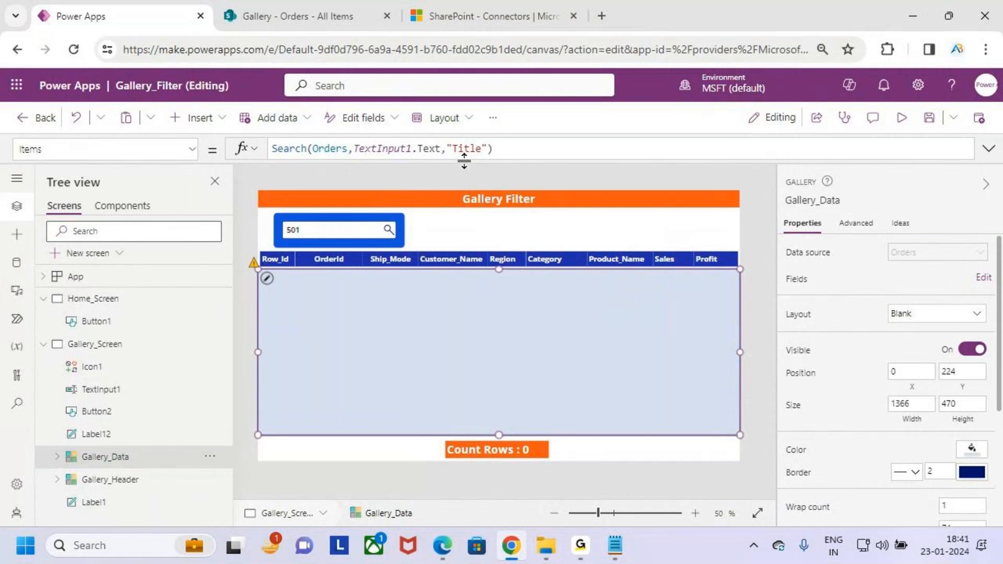
Step: Box the Search function name in the gallery's Items formula and clear the markup
key(ctrl+2)
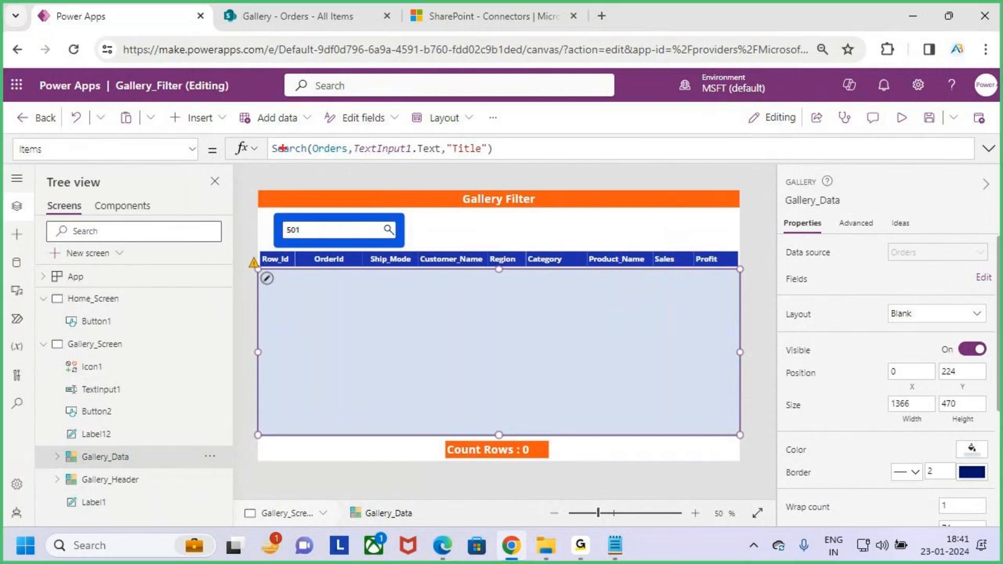
drag(262, 136, 321, 162)
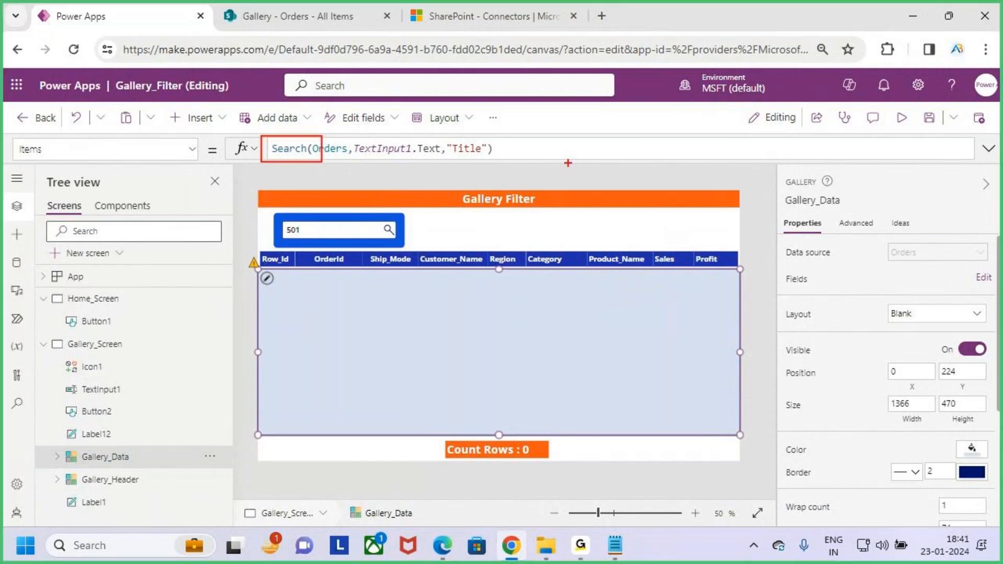
key(Escape)
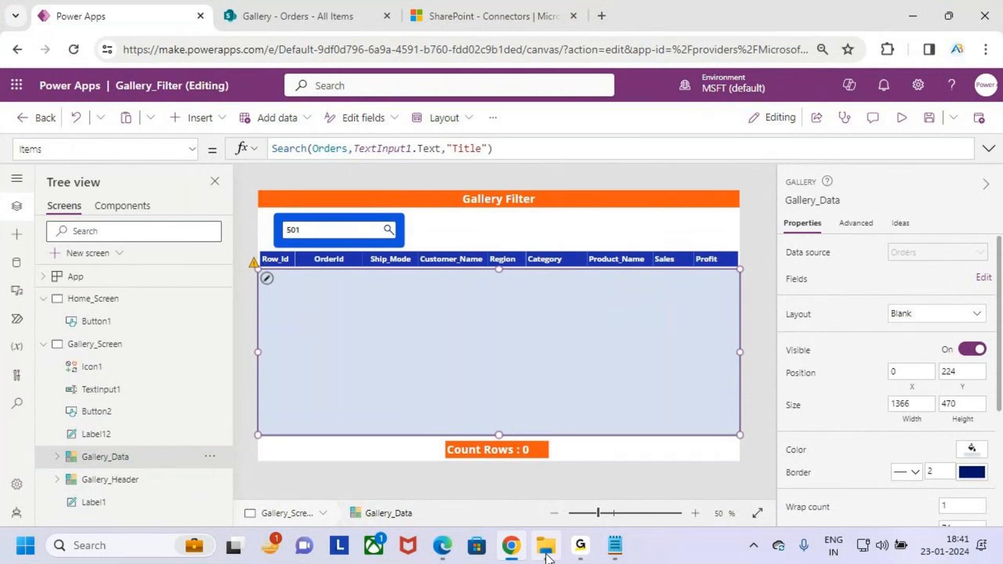
Step: Switch to the course content PDF in Edge, mark the Filter Function heading on screen, and clear the markup
click(443, 547)
scroll(324, 386, down, 5)
key(ctrl+2)
mouse_move(233, 249)
mouse_down()
mouse_move(268, 266)
mouse_move(366, 282)
mouse_up()
mouse_move(353, 261)
mouse_down()
mouse_move(362, 265)
mouse_move(402, 213)
mouse_up()
key(Escape)
Step: Open the 18.Search, Filter, Sort Functions notes and copy the Filter Function section down to "2.Filter the Data using Filter Function"
mouse_move(615, 546)
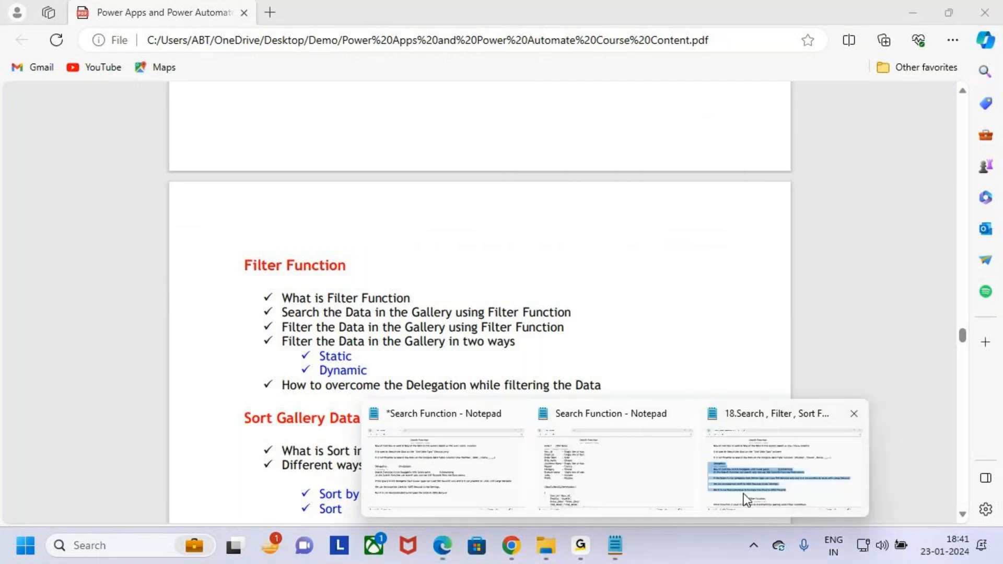
click(746, 499)
scroll(131, 350, down, 5)
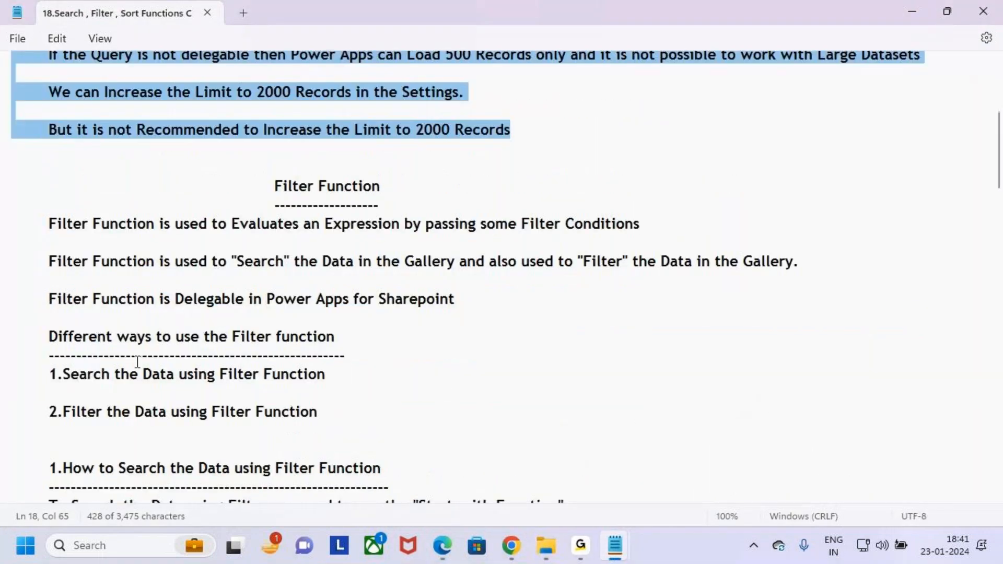
scroll(211, 362, down, 1)
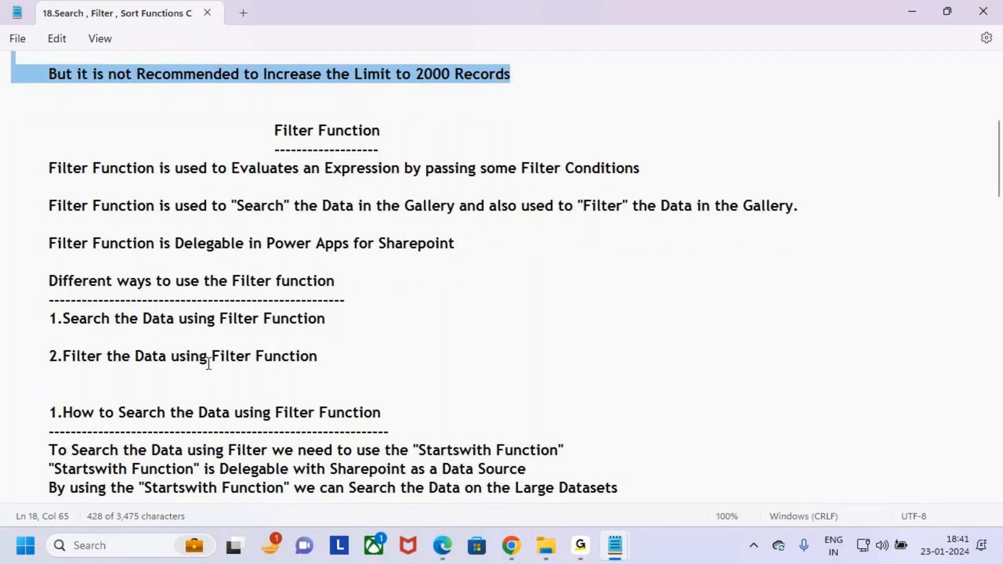
drag(48, 261, 10, 135)
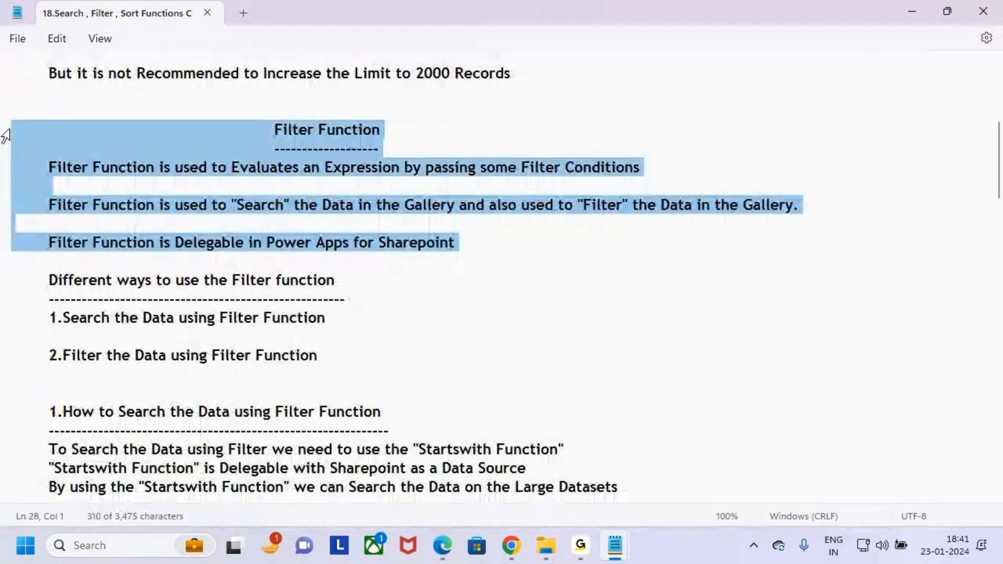
drag(11, 374, 1, 136)
Step: Paste the Filter Function section at the end of the Search Function notes and add a blank line above its heading
key(alt+Tab)
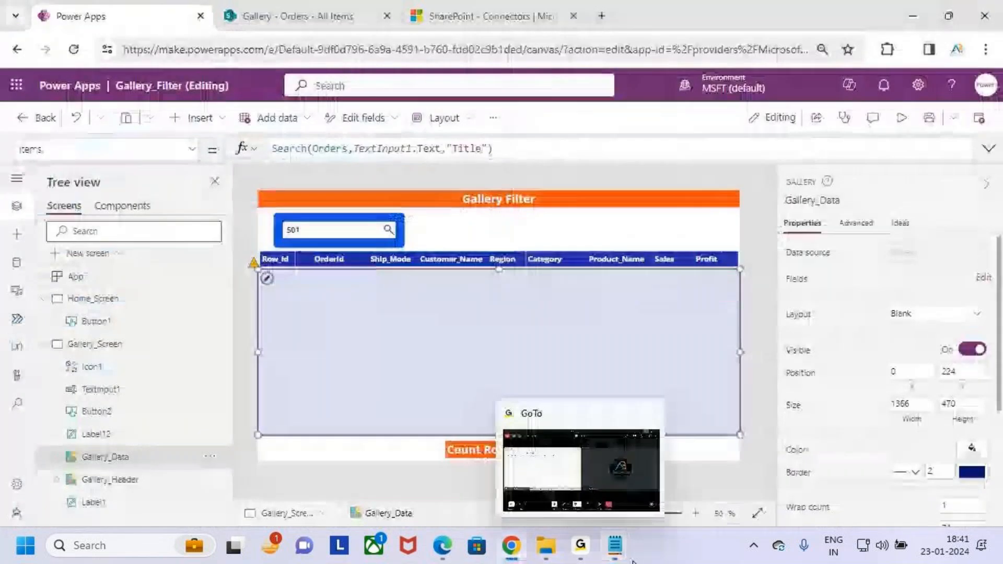
mouse_move(615, 545)
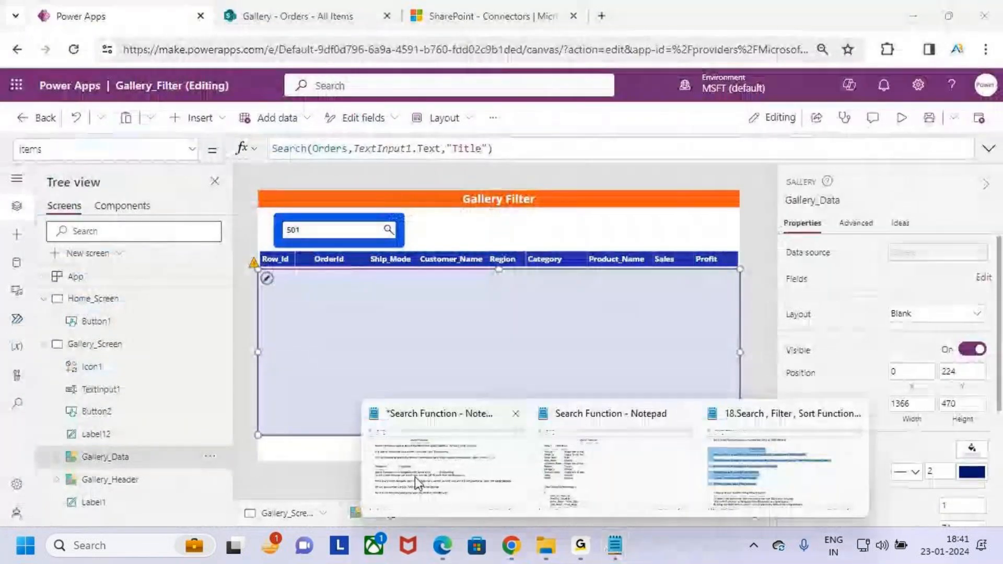
click(416, 522)
click(526, 414)
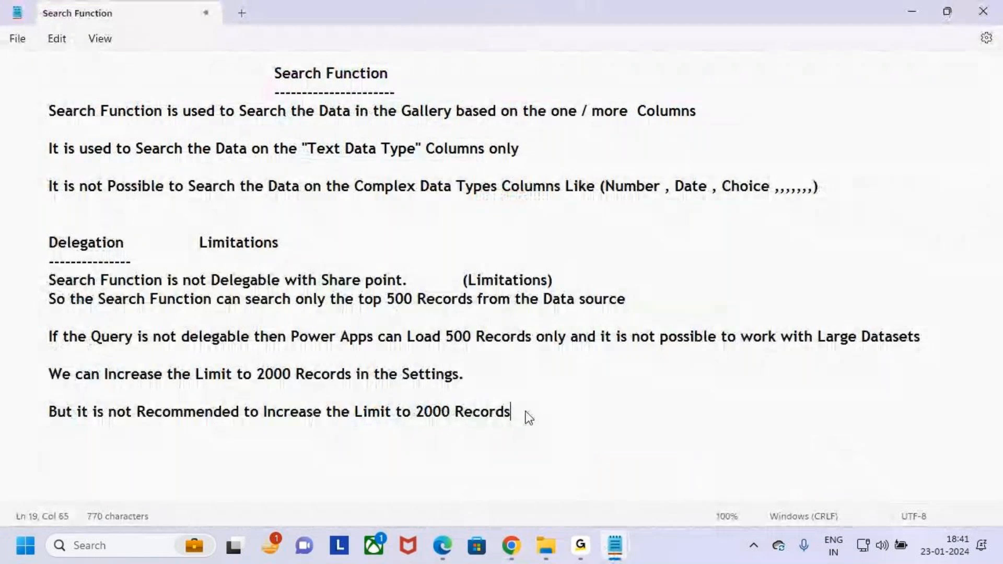
key(BackSpace)
key(BackSpace)
text(ds)
key(Return)
text(Filter Function ------------------- Filter Function is used to Evaluates an Expression by passing some Filter Conditions  Filter Function is used to "Search" the Data in the Gallery and also used to "Filter" the Data in the Gallery.  Filter Function is Delegable in Power Apps for Sharepoint  Different ways to use the Filter function ------------------------------------------------------ 1.Search the Data using Filter Function  2.Filter the Data using Filter Function)
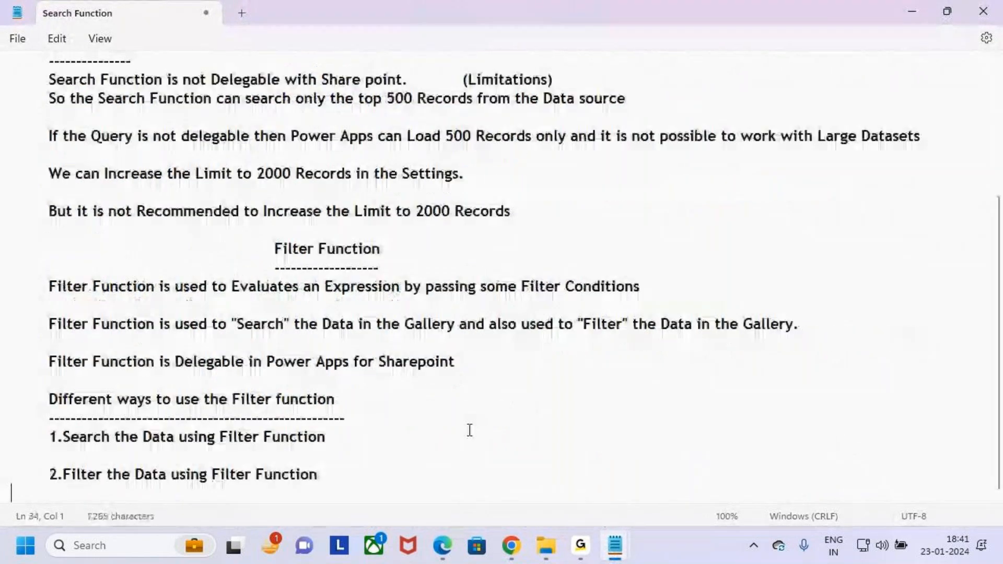
click(305, 232)
key(Return)
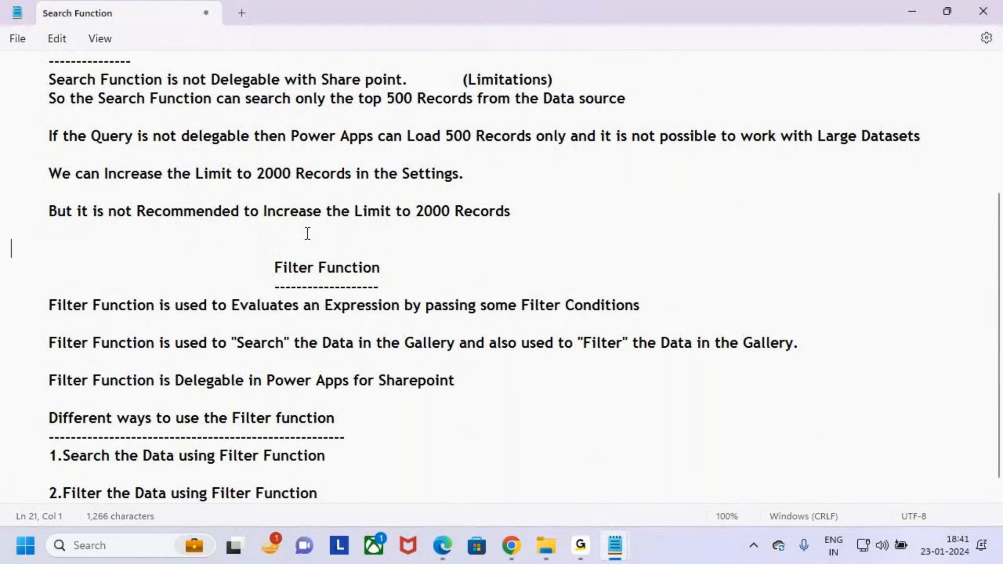
Step: Align the Filter Function heading and its dashed underline with the text beneath by deleting their extra indentation, and highlight the heading
scroll(308, 233, up, 4)
double_click(285, 74)
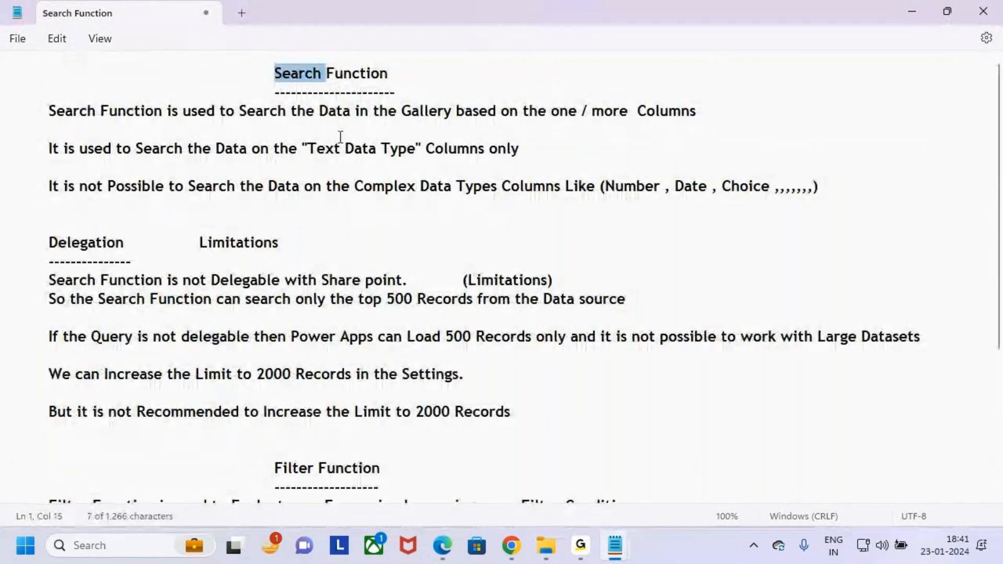
scroll(352, 192, down, 2)
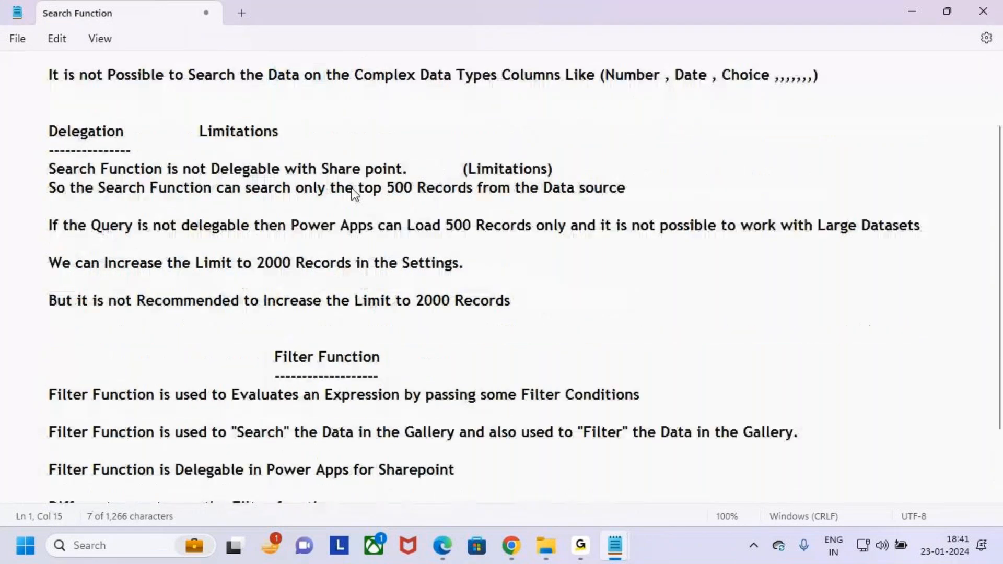
scroll(352, 193, down, 2)
click(269, 253)
key(BackSpace)
key(BackSpace)
key(BackSpace)
key(BackSpace)
key(BackSpace)
click(267, 274)
key(BackSpace)
key(BackSpace)
key(BackSpace)
key(BackSpace)
key(BackSpace)
key(BackSpace)
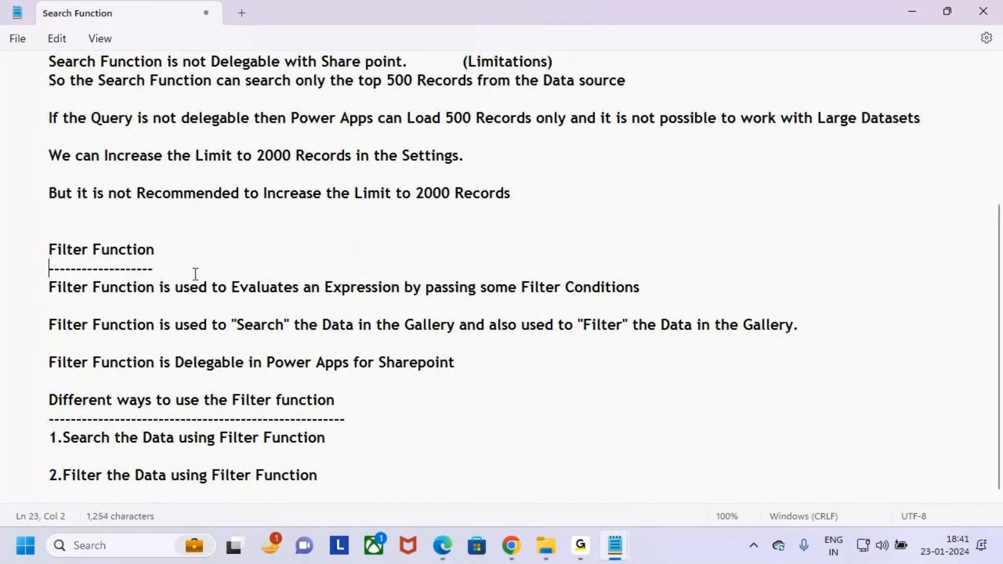
drag(45, 249, 155, 250)
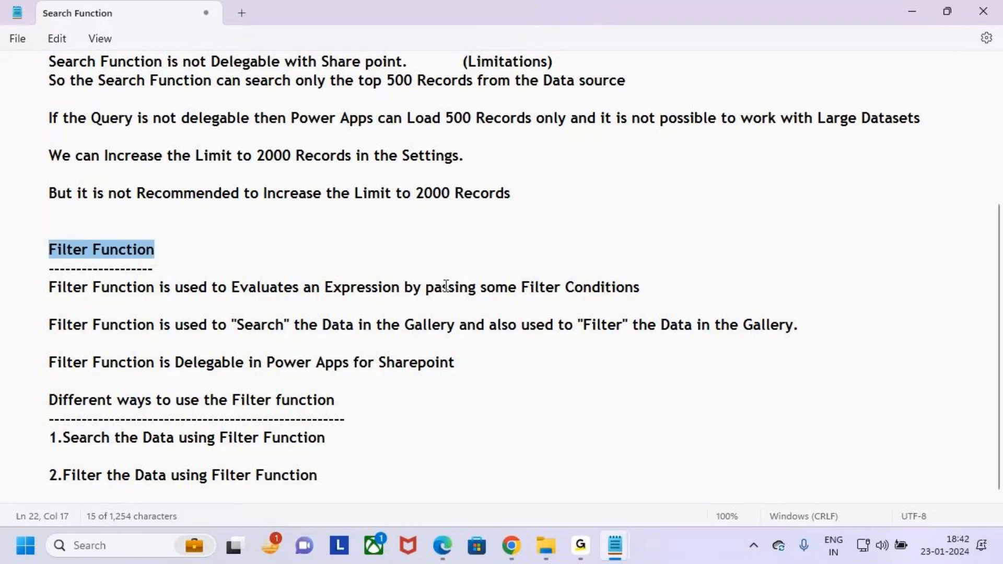
Step: Switch to the SharePoint connector documentation in Chrome and highlight "SharePoint" in the Power Apps delegable functions heading
mouse_move(613, 557)
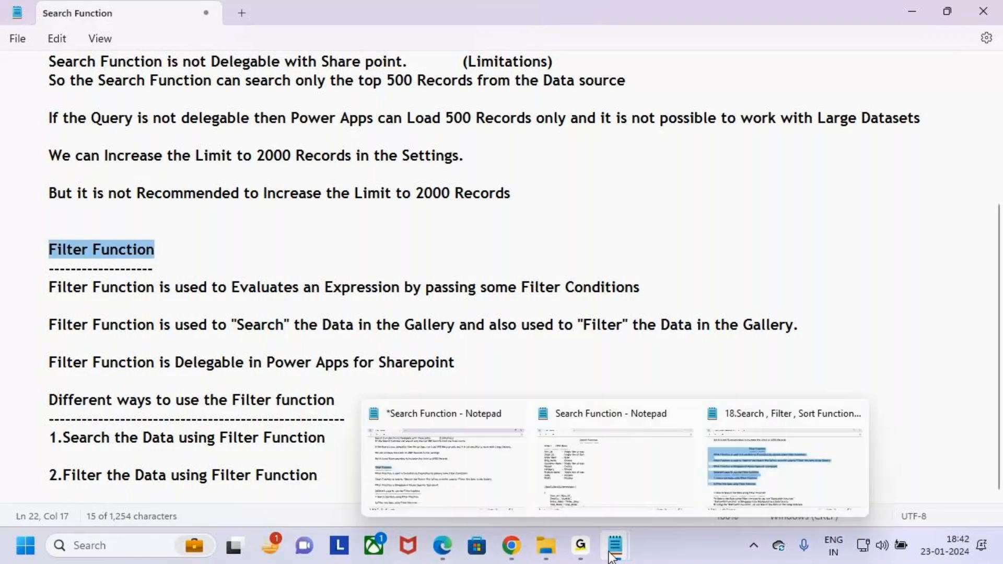
click(511, 546)
click(486, 16)
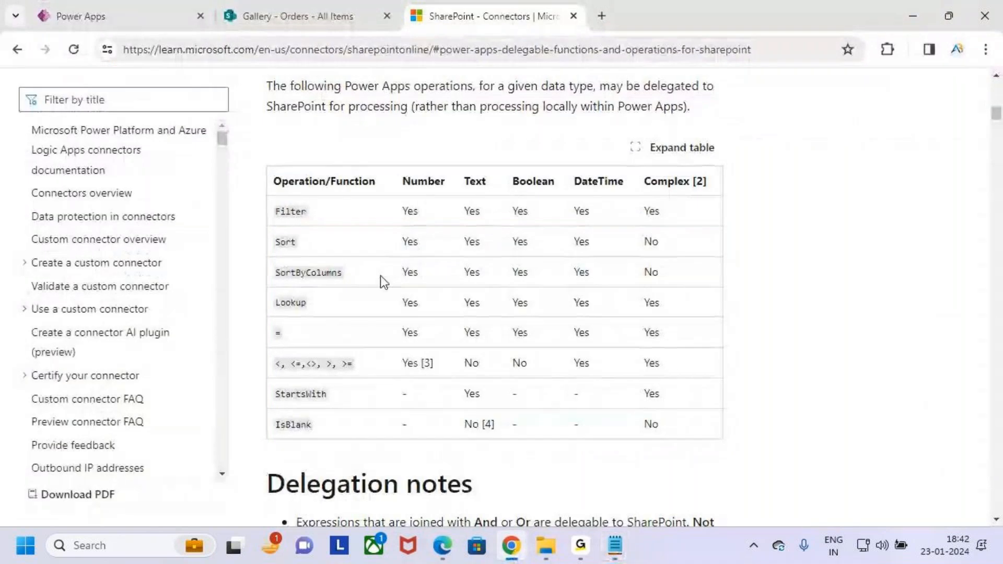
key(ctrl+2)
key(Escape)
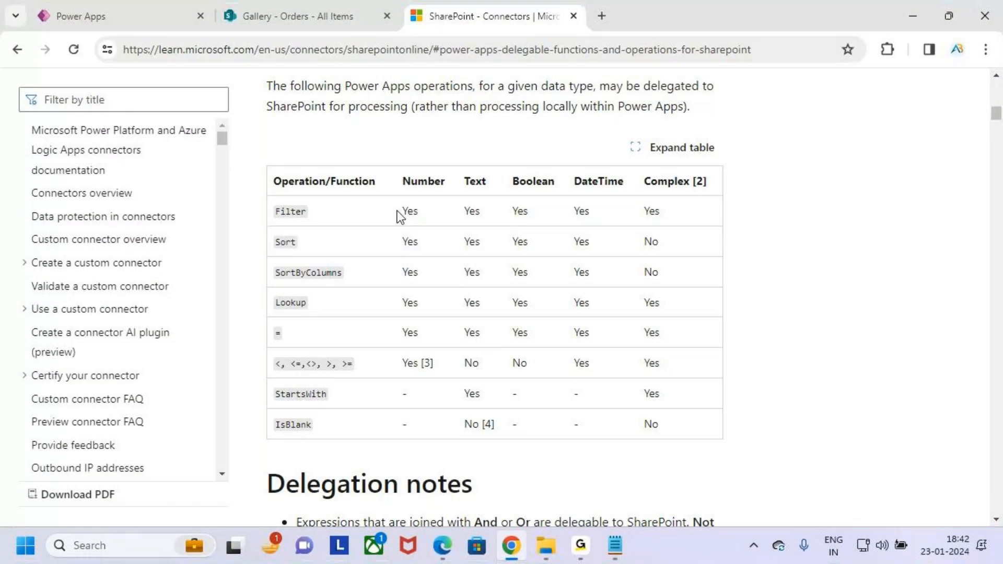
scroll(399, 214, up, 3)
double_click(475, 217)
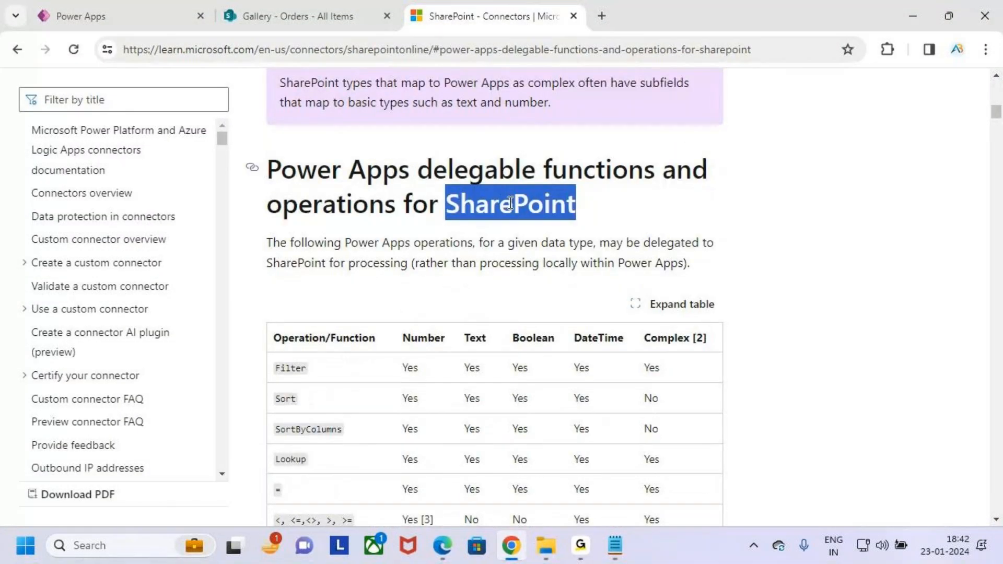
Step: Box and tick Filter in the delegable functions table with on-screen markup, mark along its row, and clear the markup
scroll(625, 216, down, 3)
key(ctrl+2)
mouse_move(265, 195)
mouse_down()
mouse_move(347, 225)
mouse_move(335, 215)
mouse_move(373, 178)
mouse_up()
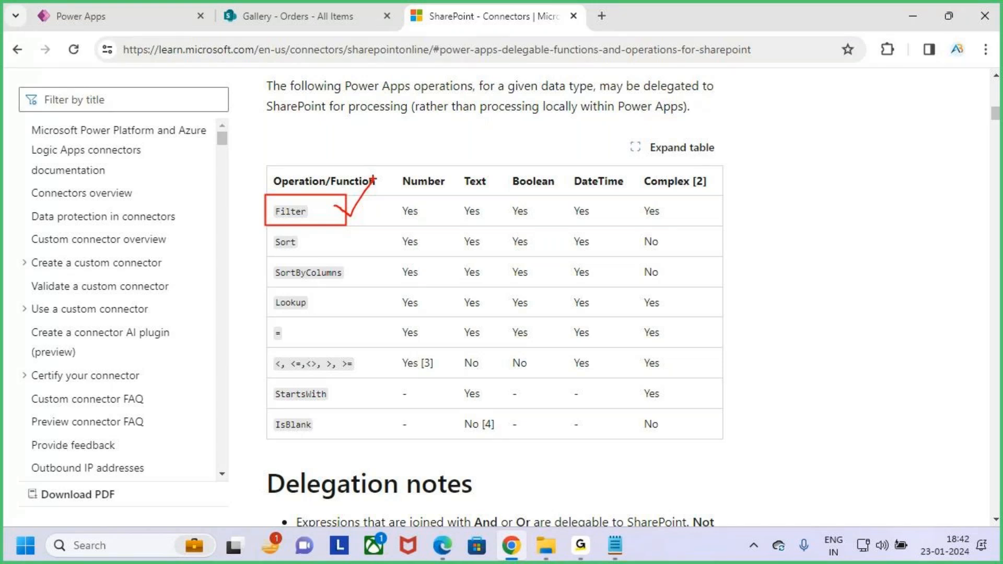
mouse_move(616, 200)
mouse_down()
mouse_move(663, 261)
mouse_move(682, 238)
mouse_move(722, 274)
mouse_move(808, 259)
mouse_up()
drag(265, 210, 331, 140)
key(Escape)
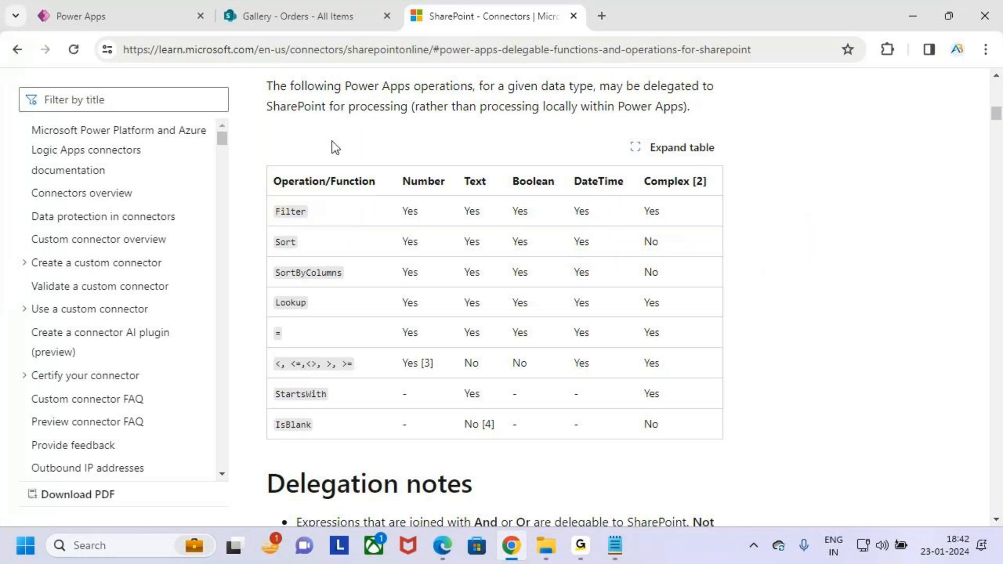
Step: Return to the Search Function notes, tick the Filter Function heading, box "passing some Filter Conditions" on screen, and clear the markup
click(615, 545)
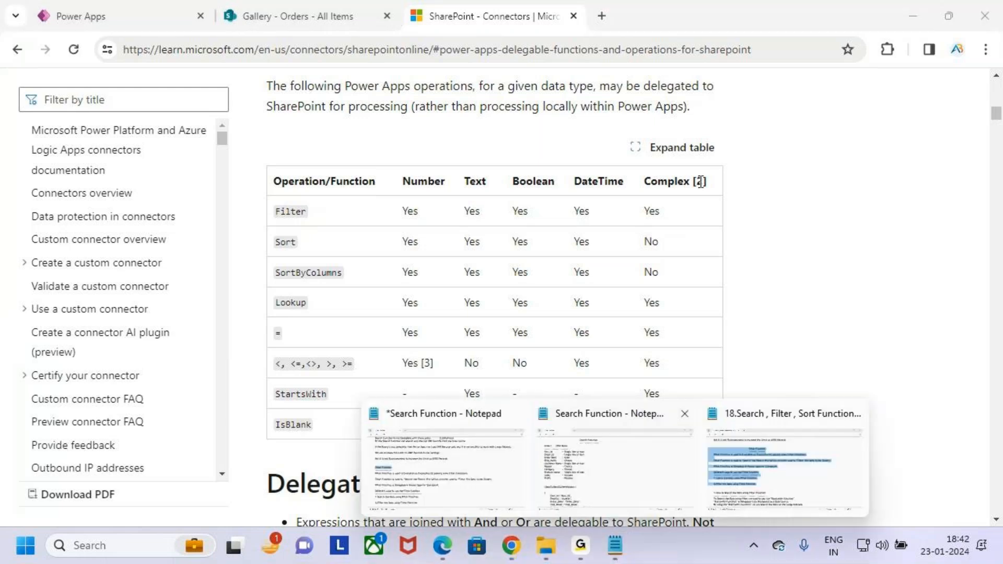
click(367, 456)
key(Up)
drag(48, 288, 566, 291)
click(676, 293)
key(ctrl+2)
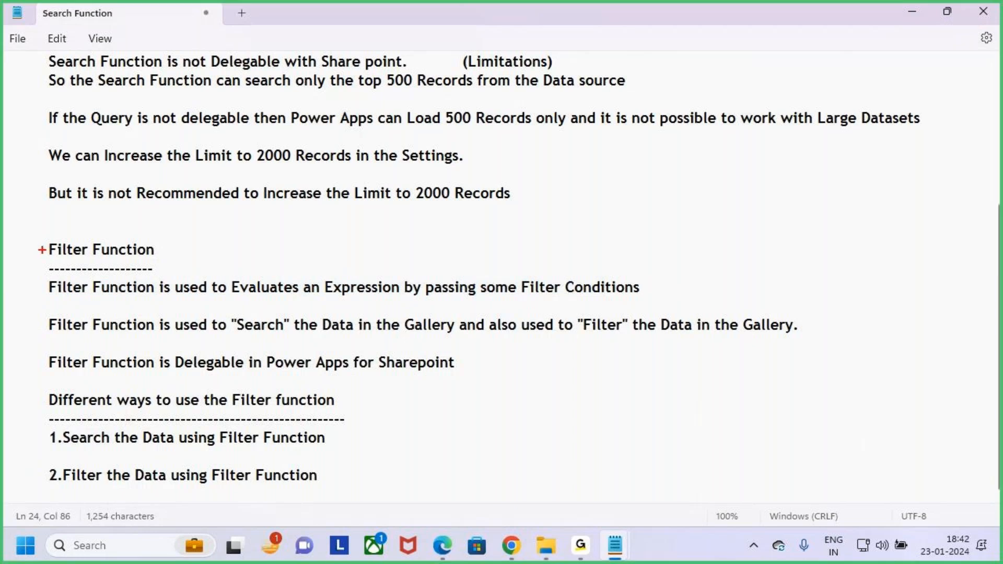
drag(40, 246, 67, 221)
drag(415, 281, 647, 297)
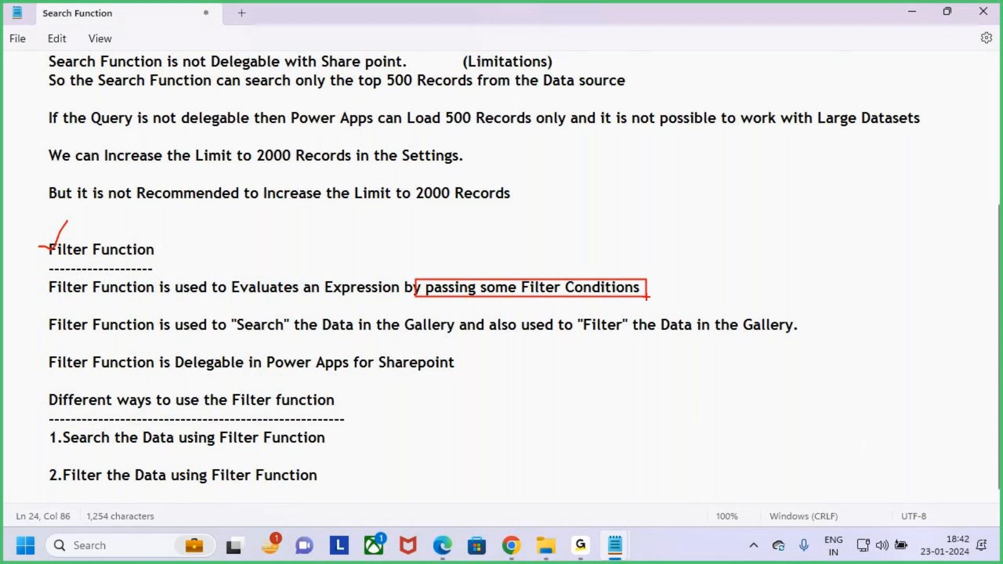
key(Escape)
Step: Highlight the sentence about evaluating an expression with filter conditions, and deselect it
drag(70, 305, 41, 292)
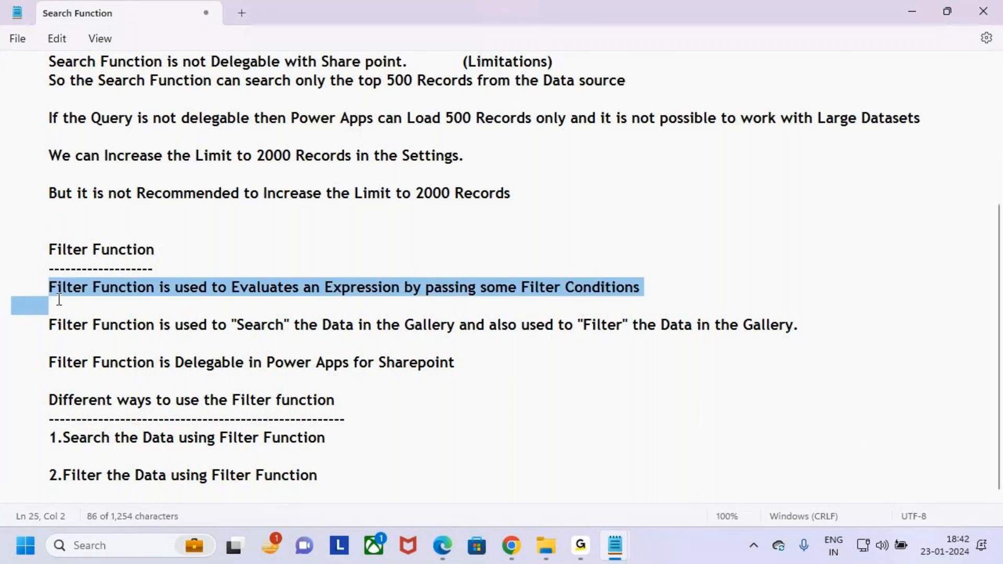
click(59, 299)
drag(227, 290, 698, 291)
click(459, 305)
click(586, 307)
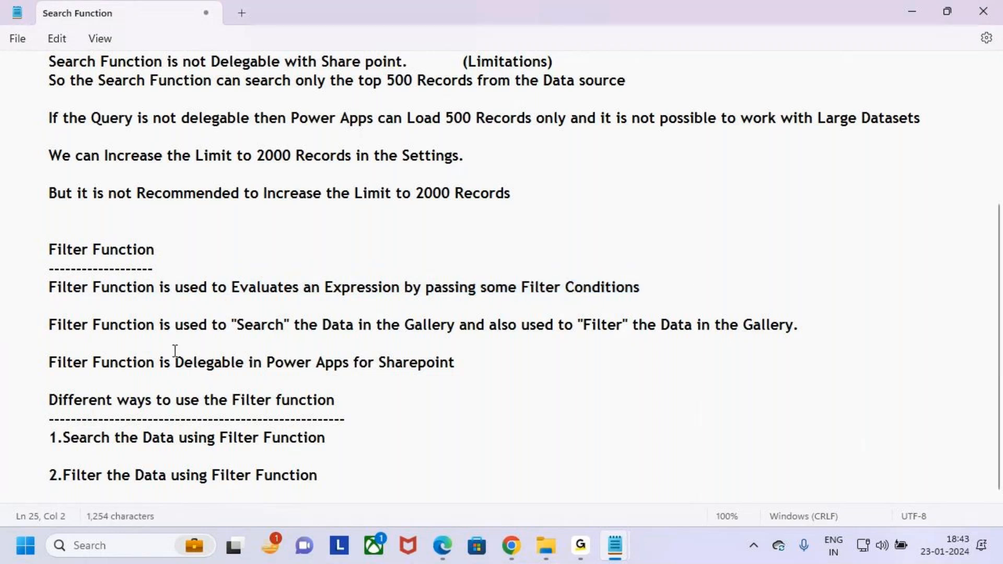
Step: Highlight the gallery search statement, mark the Filter Function heading, "Search" and "also used to Filter the Data in the Gallery", and clear the markup
drag(49, 325, 459, 336)
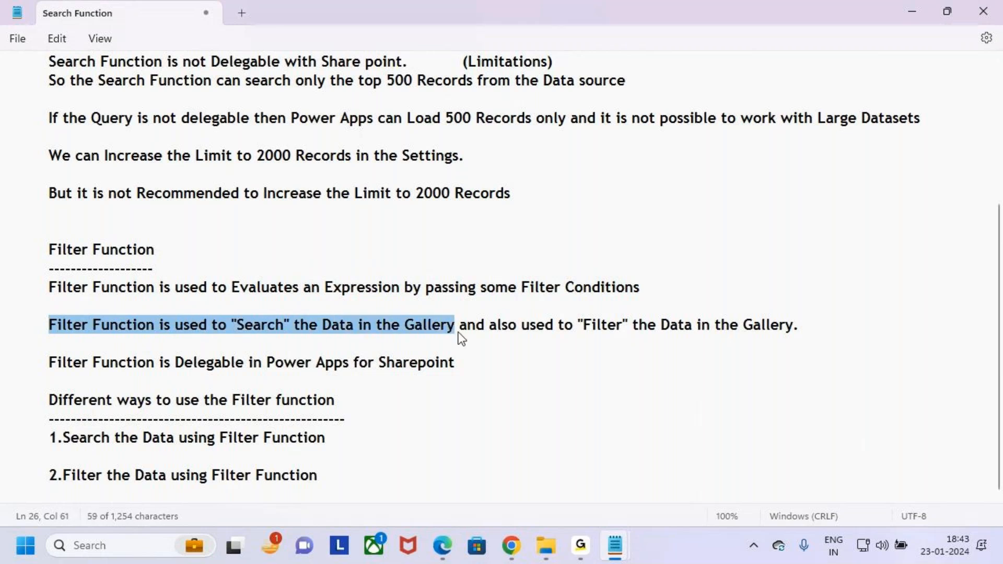
key(ctrl+2)
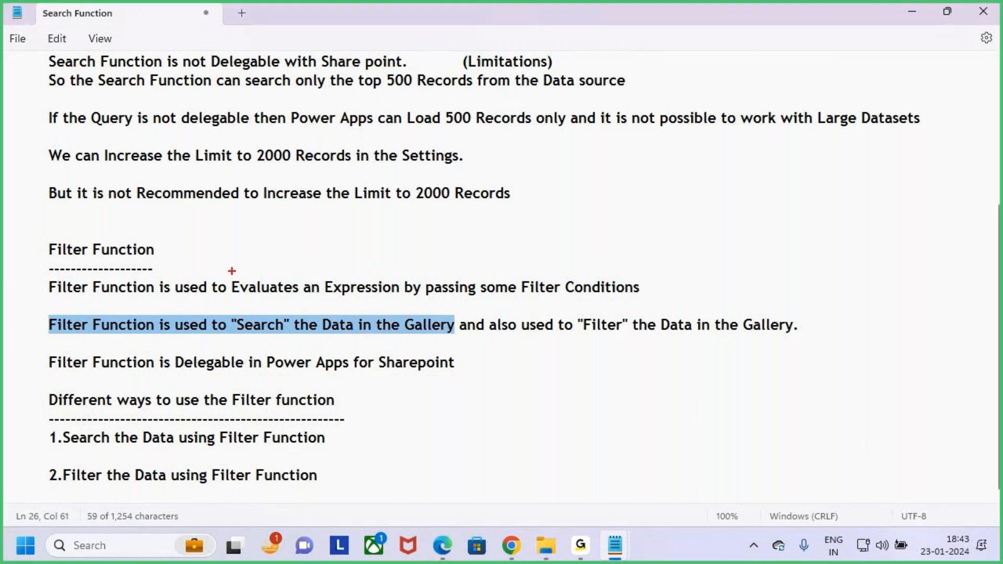
drag(34, 238, 168, 270)
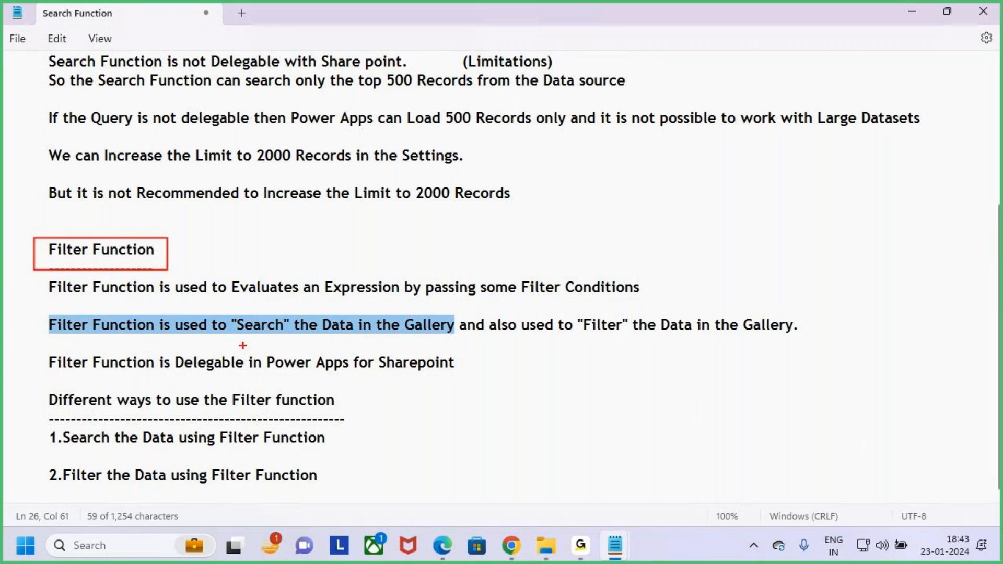
drag(234, 338, 277, 337)
drag(353, 343, 444, 343)
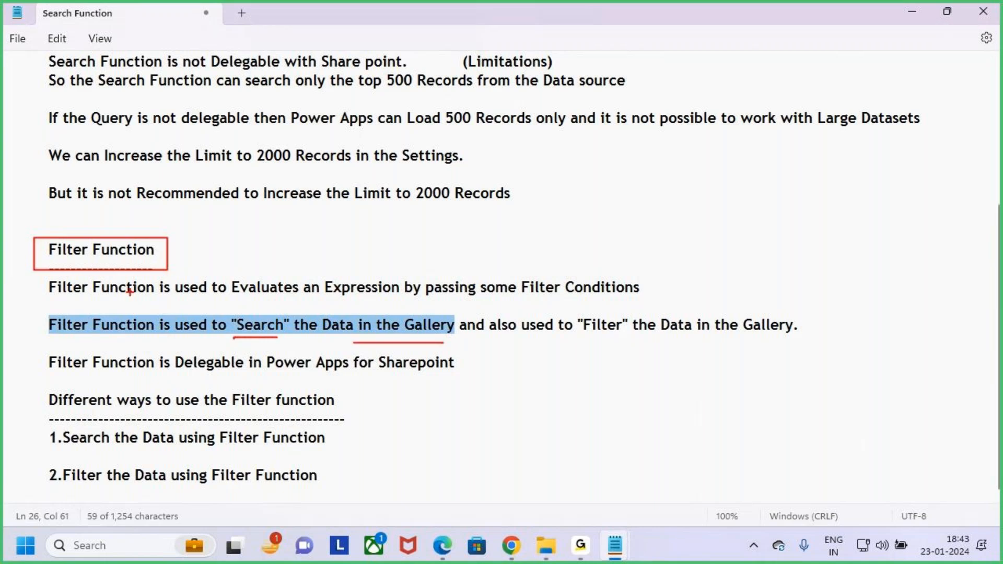
mouse_move(101, 206)
mouse_down()
mouse_move(105, 239)
mouse_move(133, 212)
mouse_up()
mouse_move(486, 312)
mouse_down()
mouse_move(629, 337)
mouse_move(820, 337)
mouse_up()
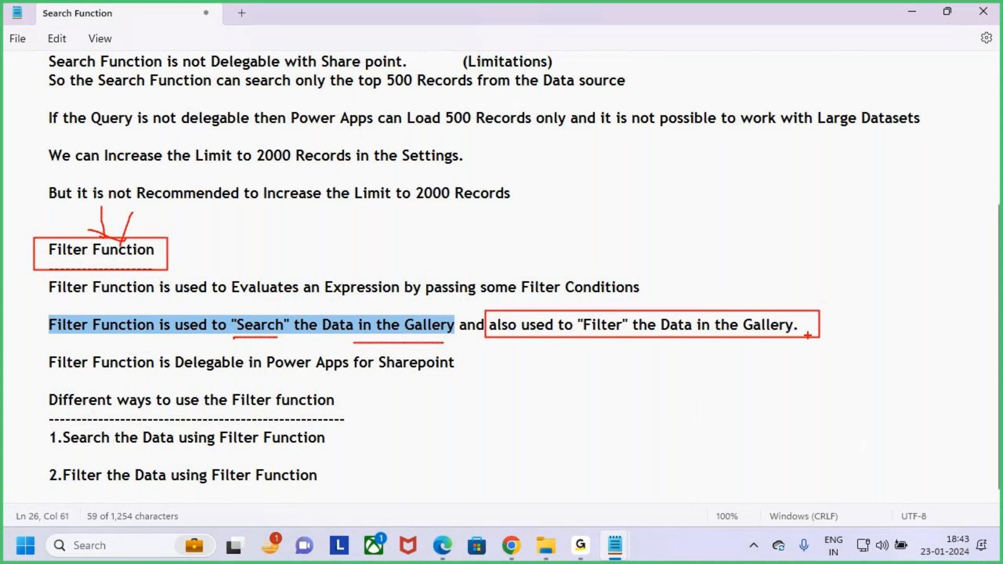
key(Escape)
Step: Box the words "Search" and "Filter" in the gallery sentence on screen, add an arrowhead above "Search", and underline "in the Gallery"
click(513, 419)
key(ctrl+2)
drag(226, 315, 296, 336)
drag(577, 314, 637, 340)
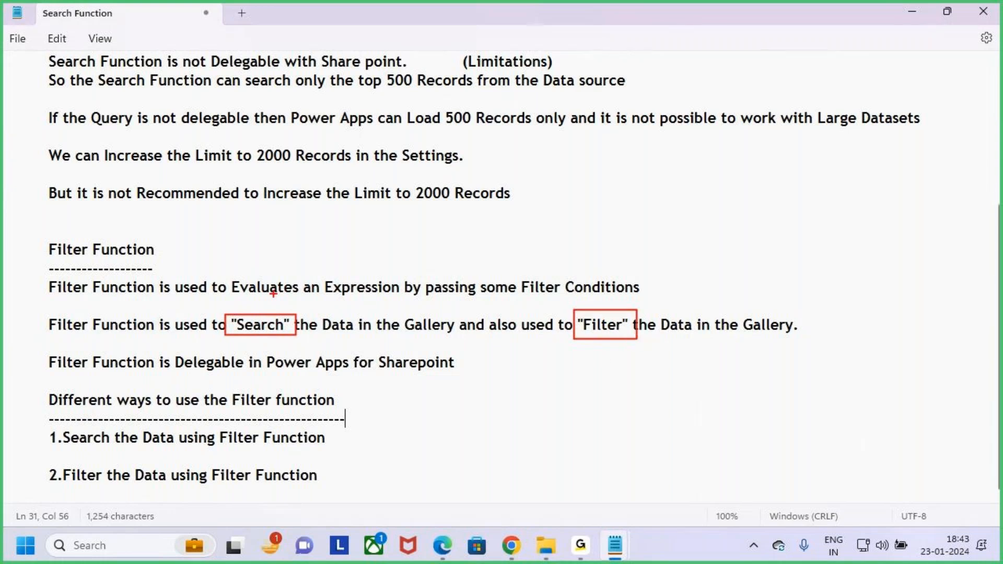
mouse_move(259, 298)
mouse_down()
mouse_move(259, 309)
mouse_move(278, 298)
mouse_move(263, 317)
mouse_up()
drag(364, 342, 420, 333)
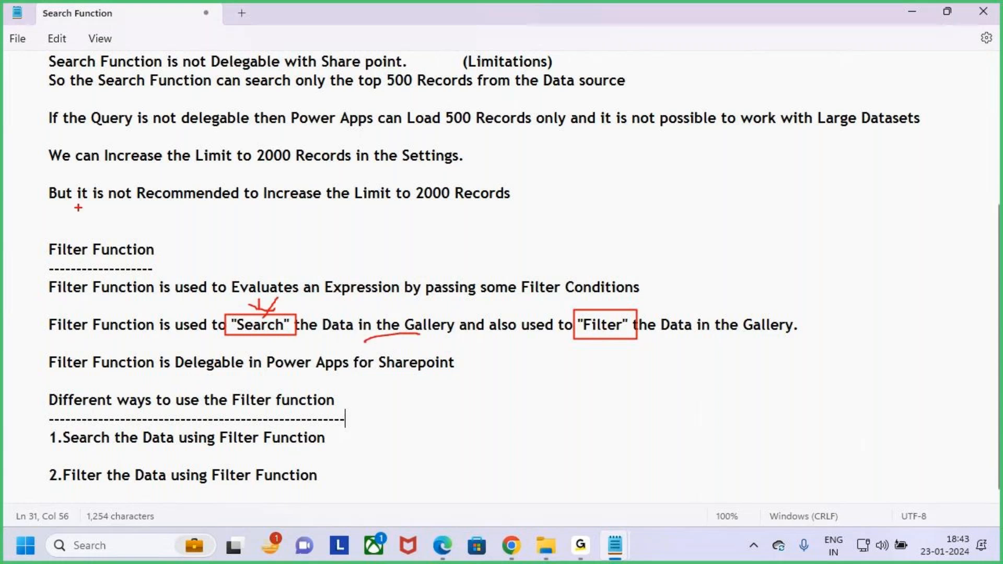
Step: Circle the Filter Function heading on screen, draw arrows to it and to "Search" and "Filter", and clear the markup
mouse_move(93, 239)
mouse_down()
mouse_move(95, 273)
mouse_move(82, 229)
mouse_up()
drag(95, 192, 96, 232)
drag(78, 224, 105, 231)
drag(112, 219, 97, 234)
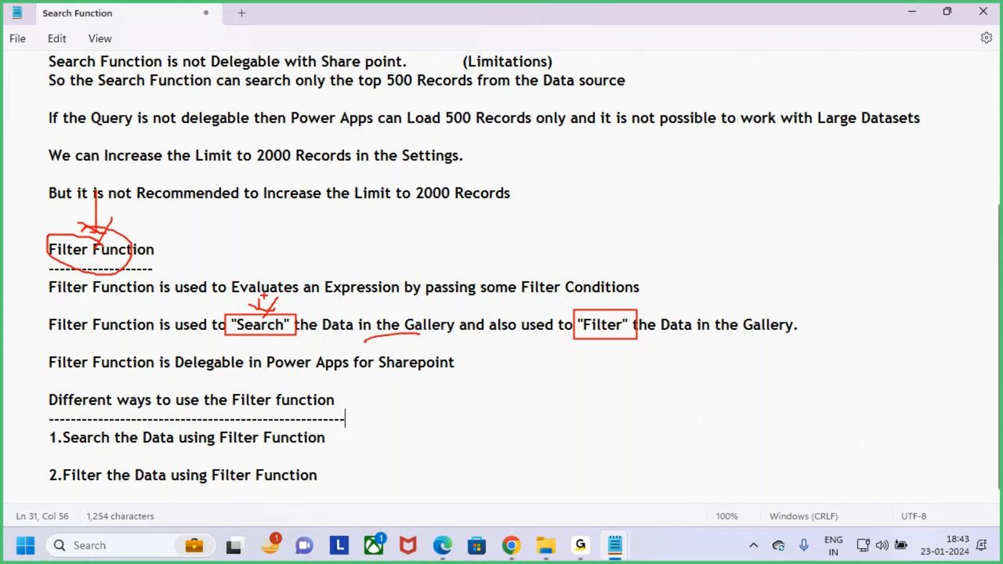
drag(261, 280, 261, 317)
drag(246, 304, 262, 321)
drag(606, 273, 606, 311)
drag(598, 299, 607, 312)
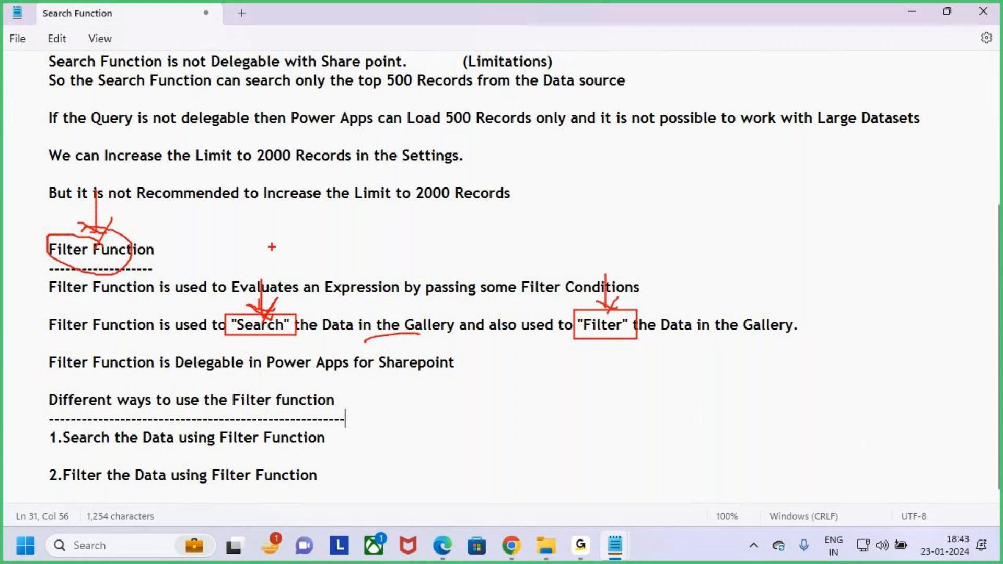
drag(95, 183, 98, 242)
key(Escape)
Step: Circle "Search", the Filter Function heading and "Filter" on screen, point arrows at the heading and "Filter", and clear the markup
key(ctrl+2)
mouse_move(275, 315)
mouse_down()
mouse_move(240, 312)
mouse_move(260, 342)
mouse_move(287, 320)
mouse_move(281, 313)
mouse_up()
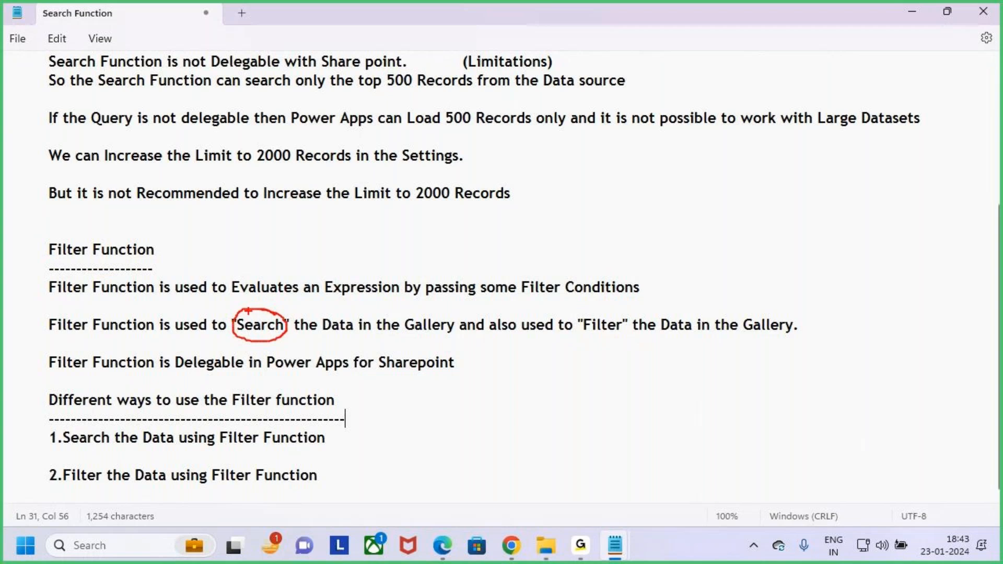
mouse_move(70, 228)
mouse_down()
mouse_move(94, 273)
mouse_move(152, 242)
mouse_move(64, 230)
mouse_up()
drag(91, 180, 94, 222)
mouse_move(81, 211)
mouse_down()
mouse_move(96, 224)
mouse_move(102, 212)
mouse_up()
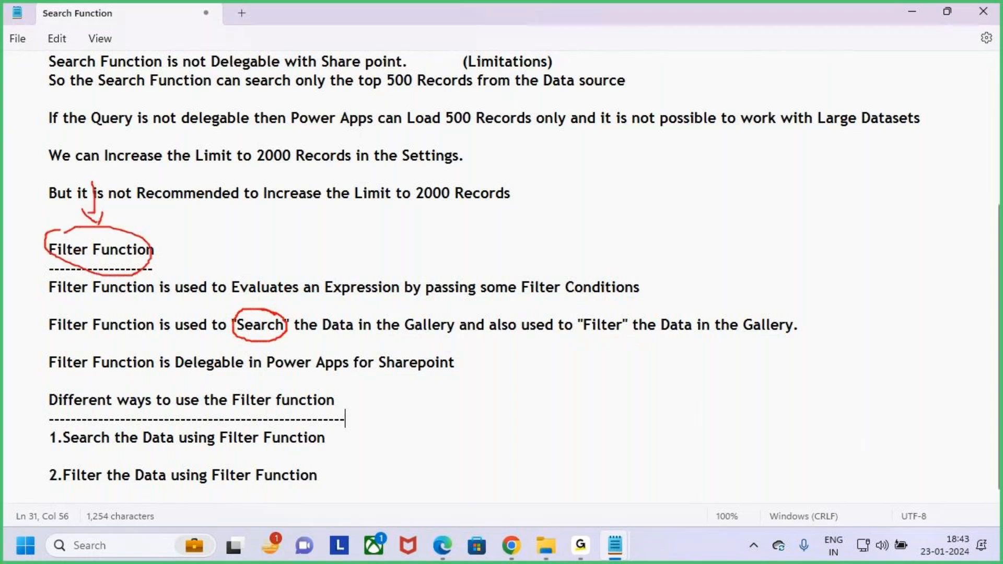
mouse_move(625, 320)
mouse_down()
mouse_move(591, 311)
mouse_move(585, 345)
mouse_move(606, 309)
mouse_move(605, 270)
mouse_up()
drag(590, 304, 592, 338)
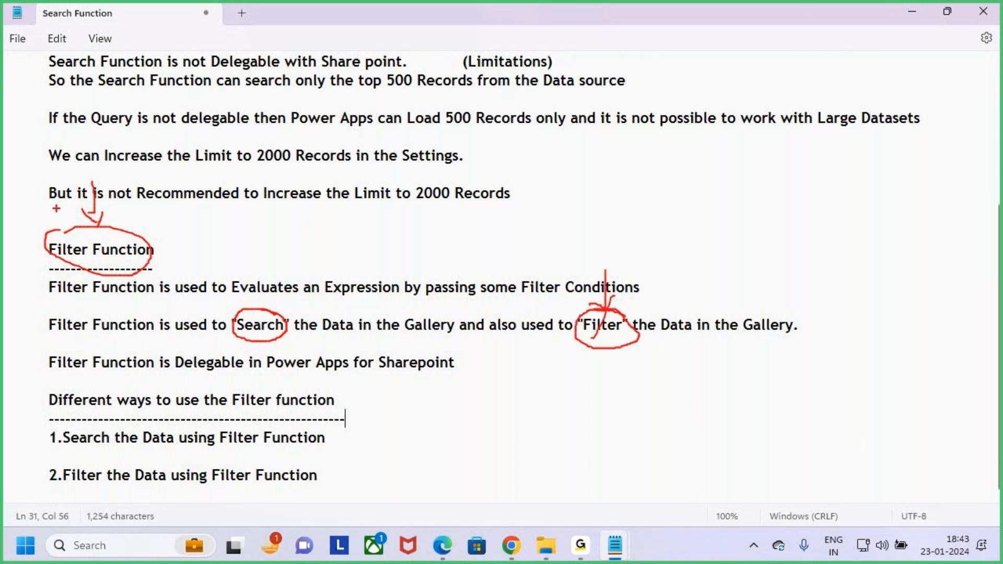
drag(93, 174, 87, 233)
drag(77, 225, 117, 216)
key(Escape)
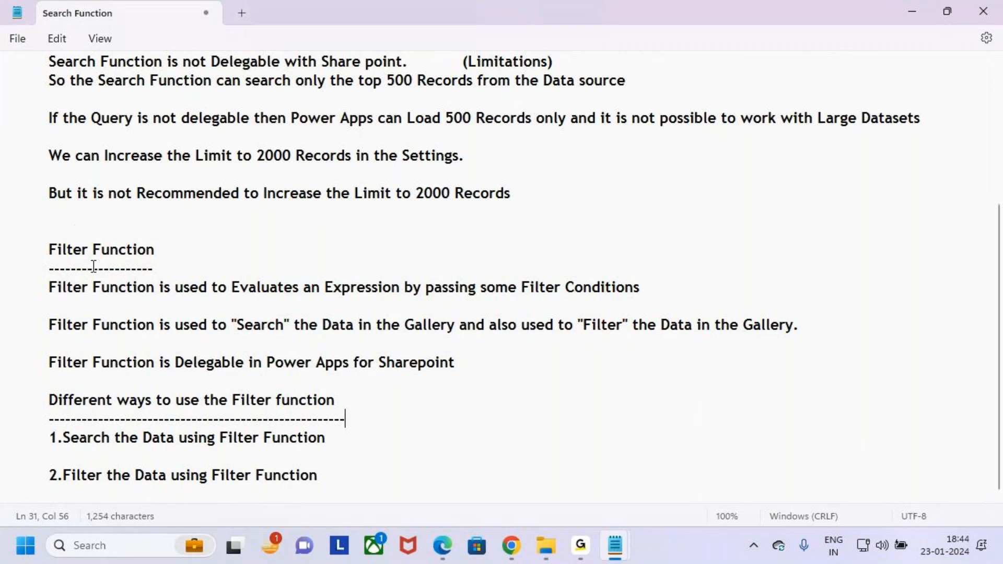
Step: Highlight "Search" and "Filter" in the gallery sentence in turn, including the Filter Function heading, and deselect the text
drag(231, 325, 292, 324)
click(582, 324)
drag(583, 325, 633, 325)
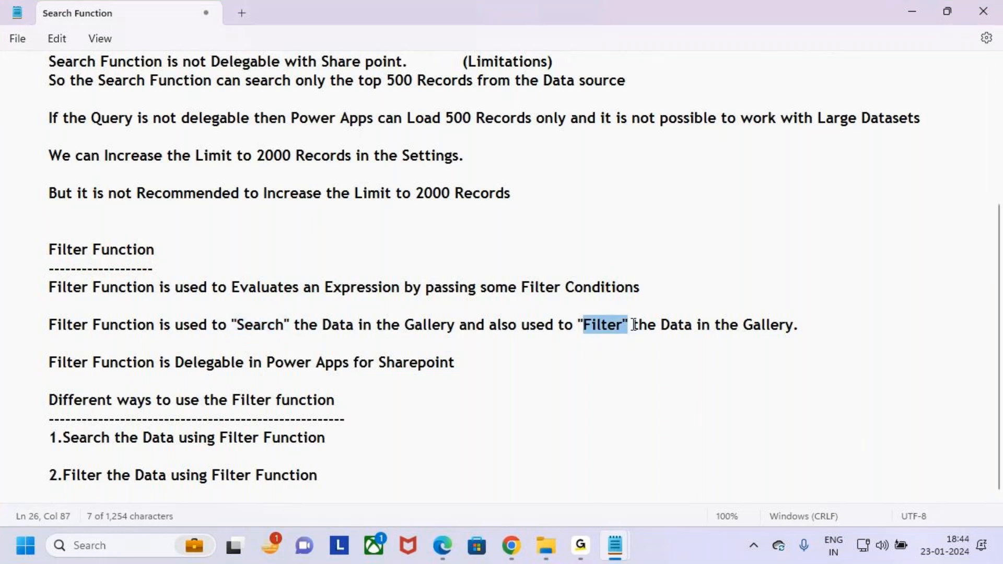
drag(236, 326, 294, 328)
drag(575, 326, 649, 331)
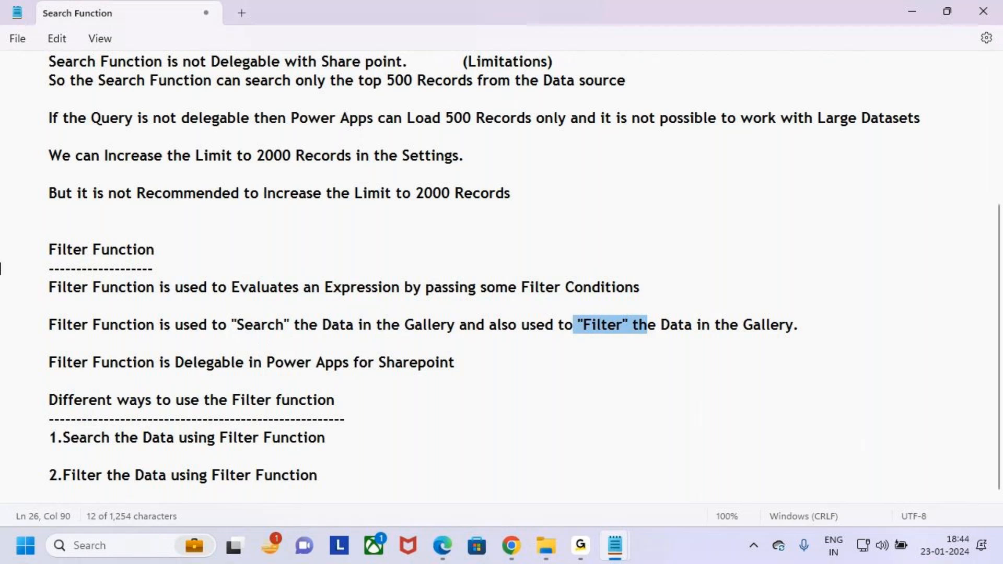
drag(233, 325, 454, 333)
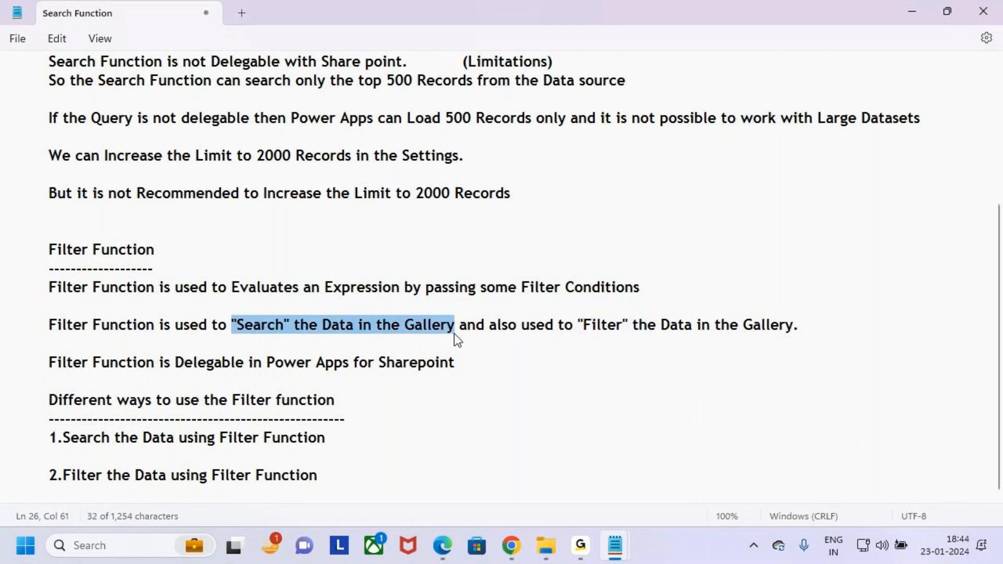
drag(50, 250, 182, 249)
click(370, 327)
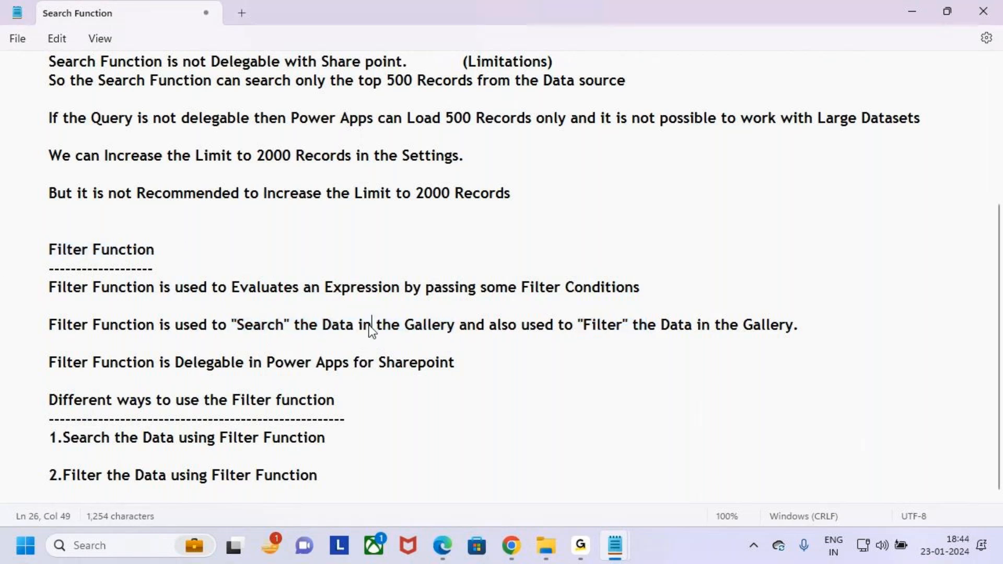
Step: Highlight the note that Filter is delegable, switch to the connector documentation in Chrome, and mark Filter in the table and the SharePoint heading
drag(48, 366, 488, 376)
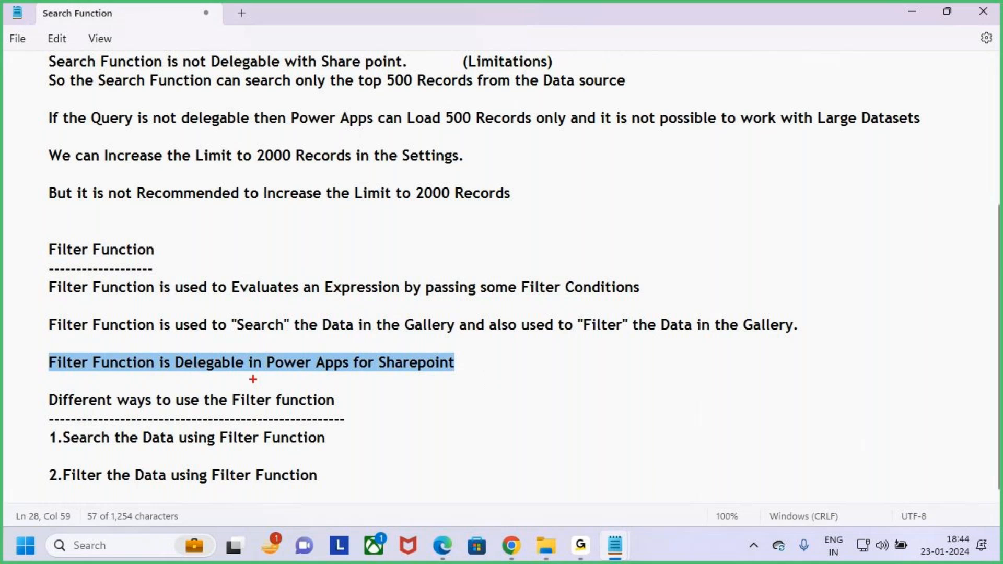
click(512, 545)
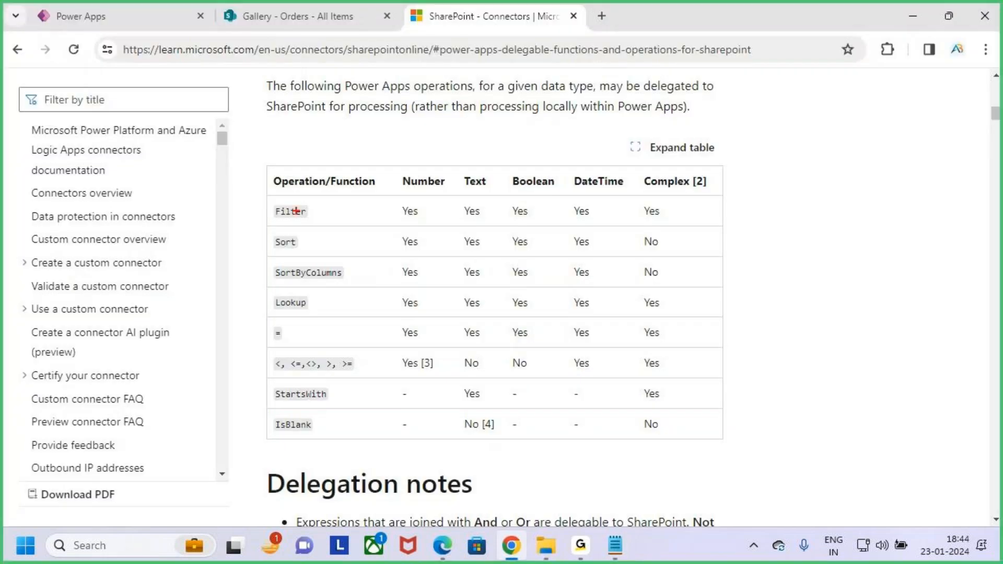
drag(267, 201, 347, 220)
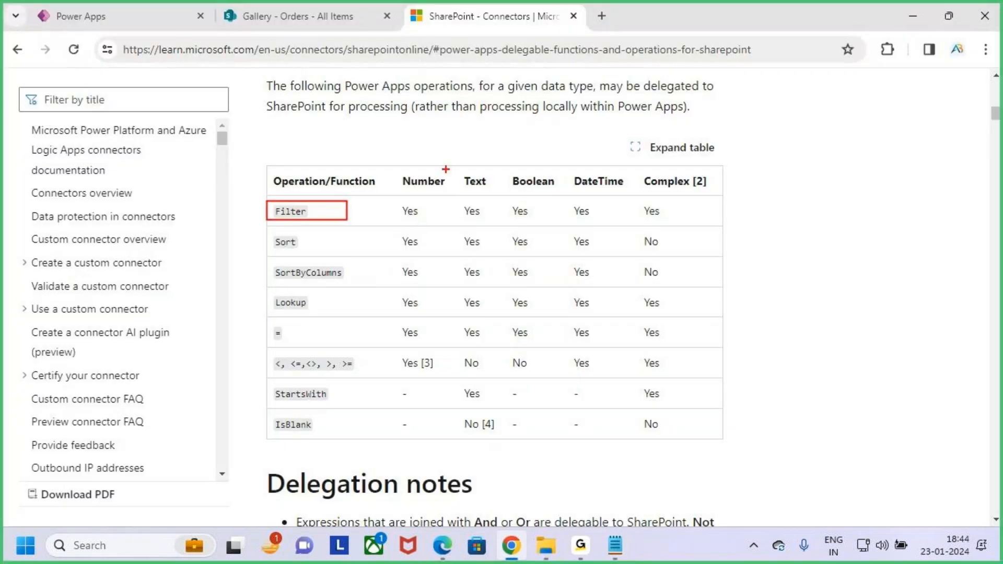
key(Escape)
scroll(448, 176, up, 3)
click(455, 209)
drag(455, 209, 619, 214)
click(620, 214)
Step: Return to the Search Function notes, highlight the delegable statement, and select from it up to the Filter Function heading
click(615, 545)
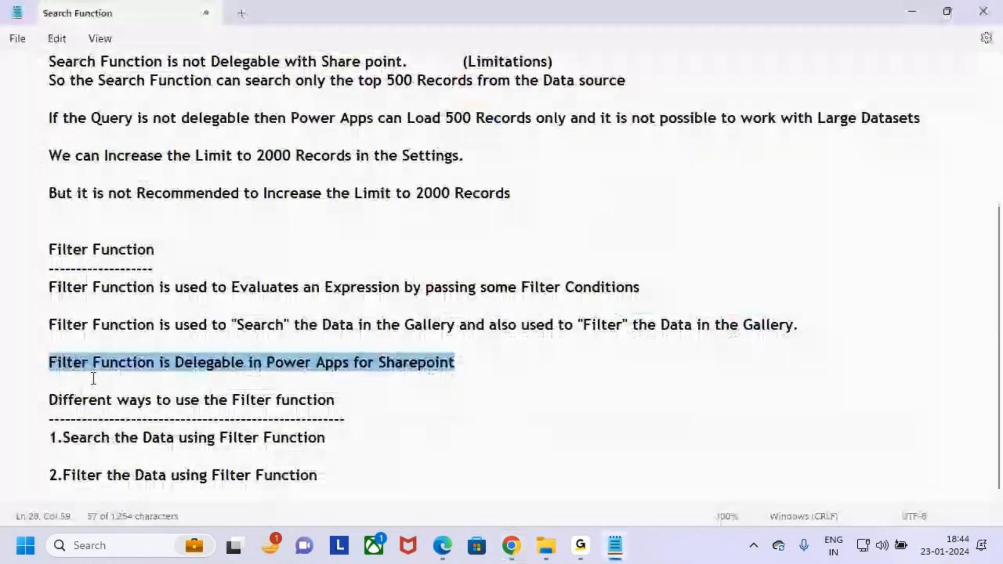
click(53, 362)
drag(50, 362, 350, 377)
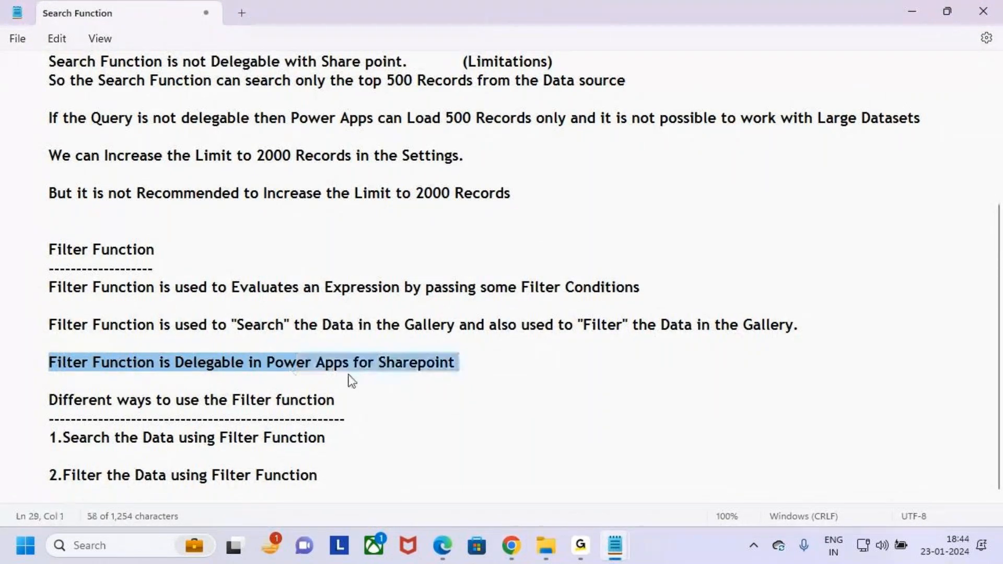
key(Right)
double_click(386, 368)
click(533, 359)
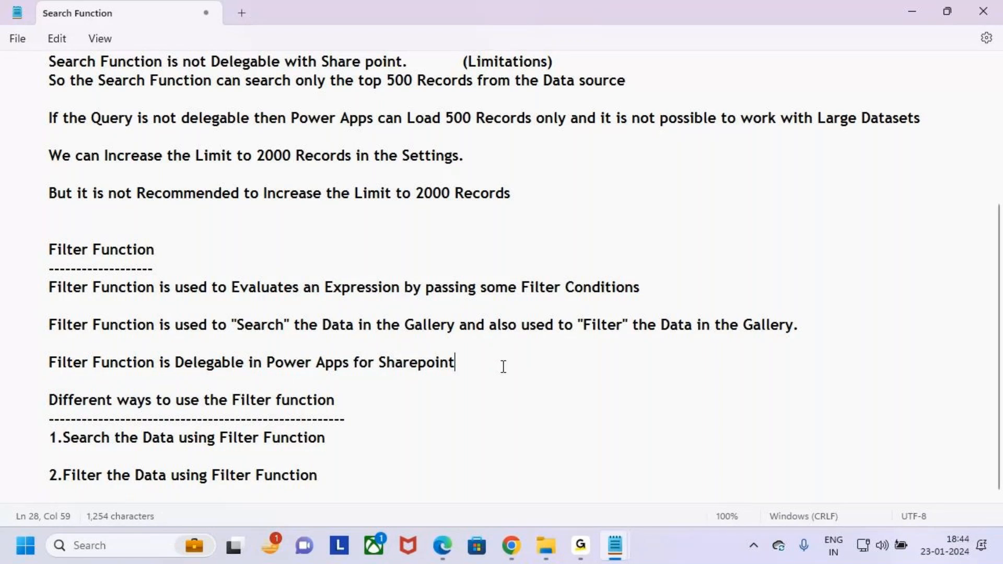
triple_click(462, 356)
drag(462, 356, 31, 250)
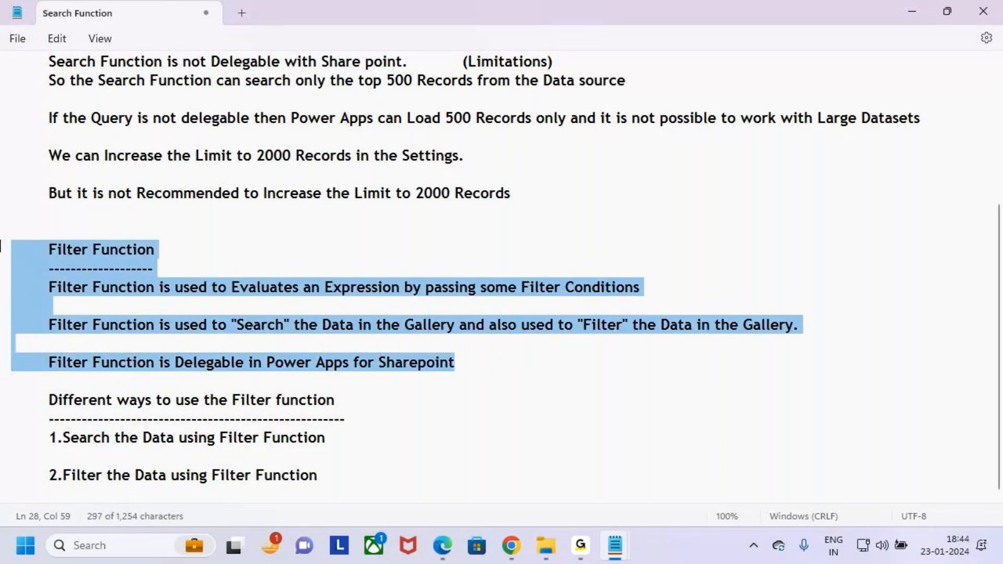
Step: Highlight "passing some Filter Conditions", underline "Search", "Filter" and the SharePoint delegability note, tick the Filter Function heading, and clear the markup
click(508, 362)
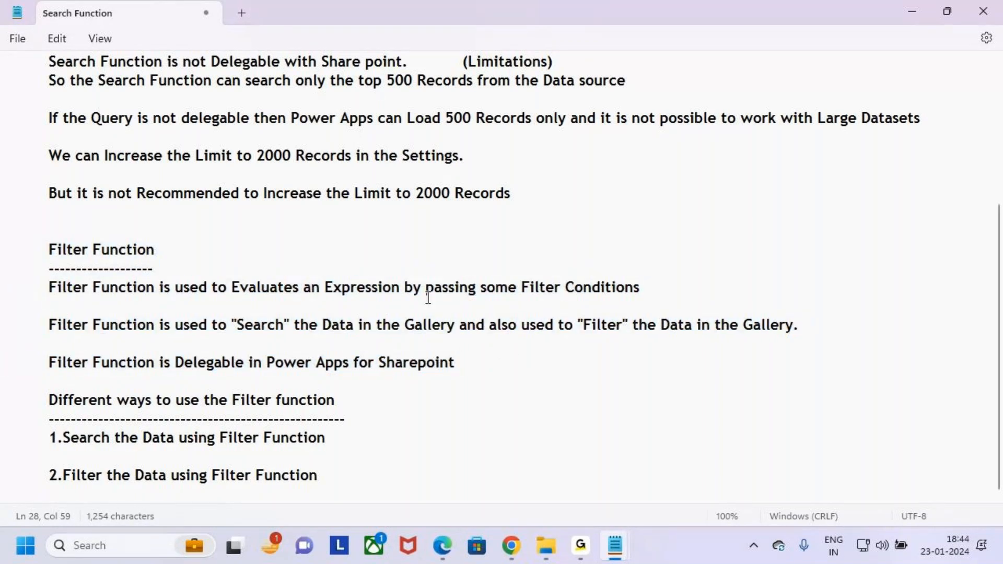
drag(505, 287, 692, 303)
click(633, 345)
key(ctrl+2)
drag(236, 340, 273, 339)
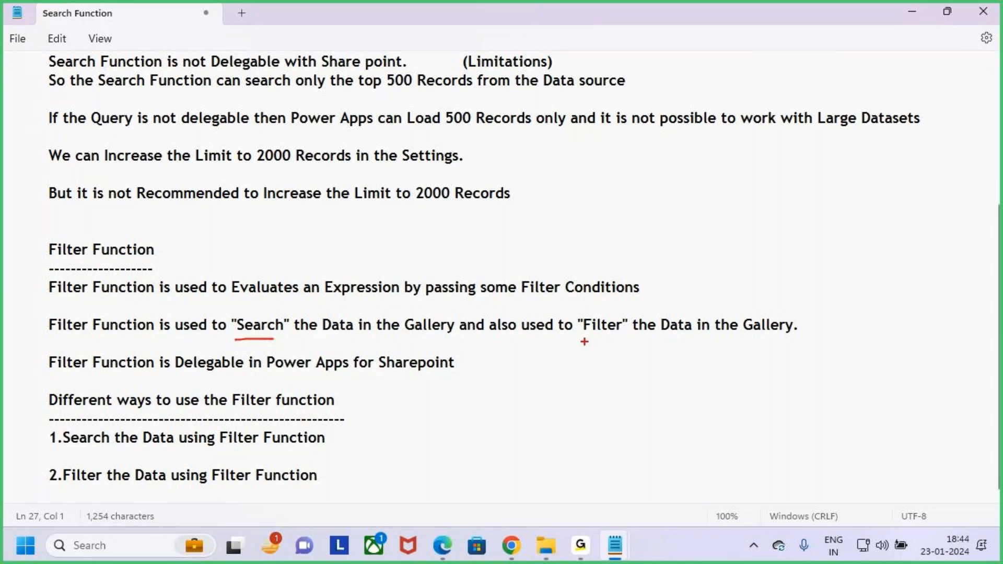
drag(582, 337, 670, 330)
drag(42, 247, 77, 220)
drag(193, 374, 276, 376)
drag(337, 388, 465, 386)
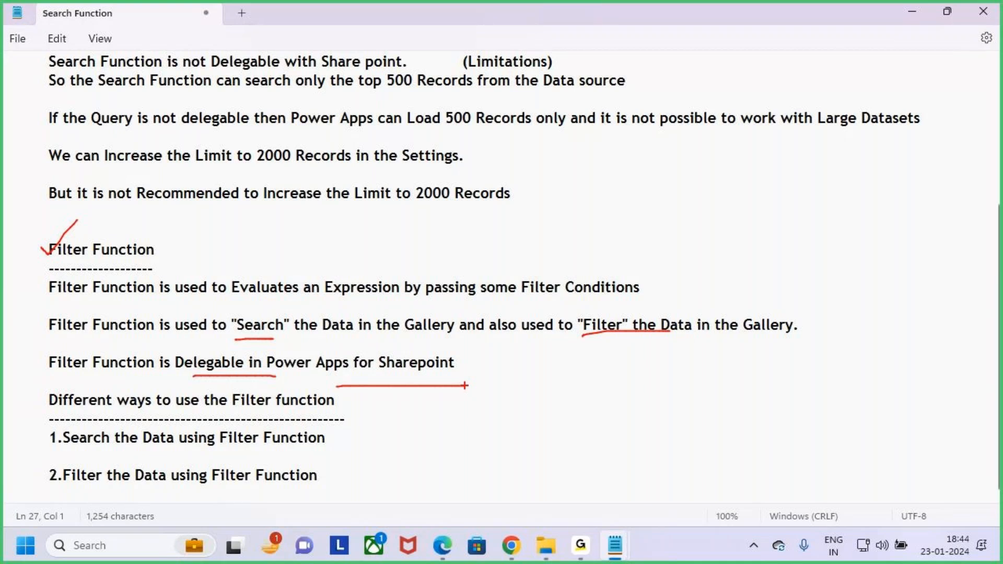
key(Escape)
Step: Highlight "Sharepoint", the Filter Function heading, "Search" and "Filter" in turn, and deselect the text
drag(379, 362, 517, 359)
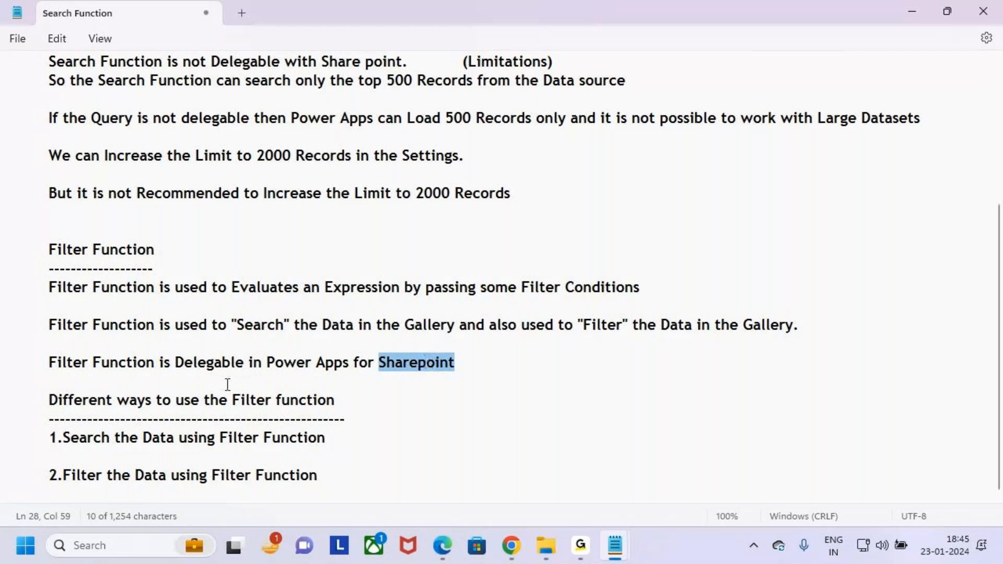
click(482, 354)
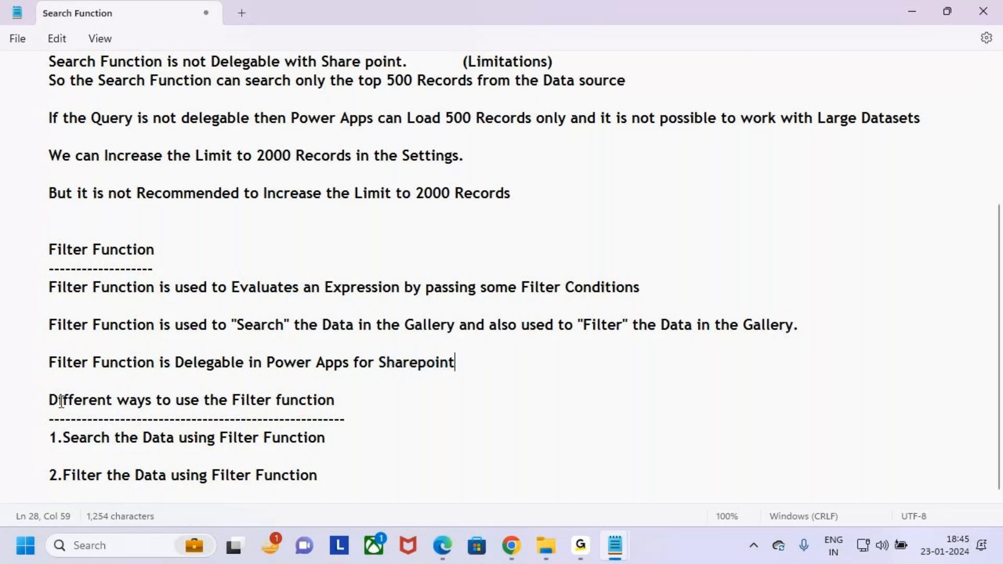
drag(48, 250, 194, 256)
drag(228, 325, 293, 324)
drag(591, 330, 659, 327)
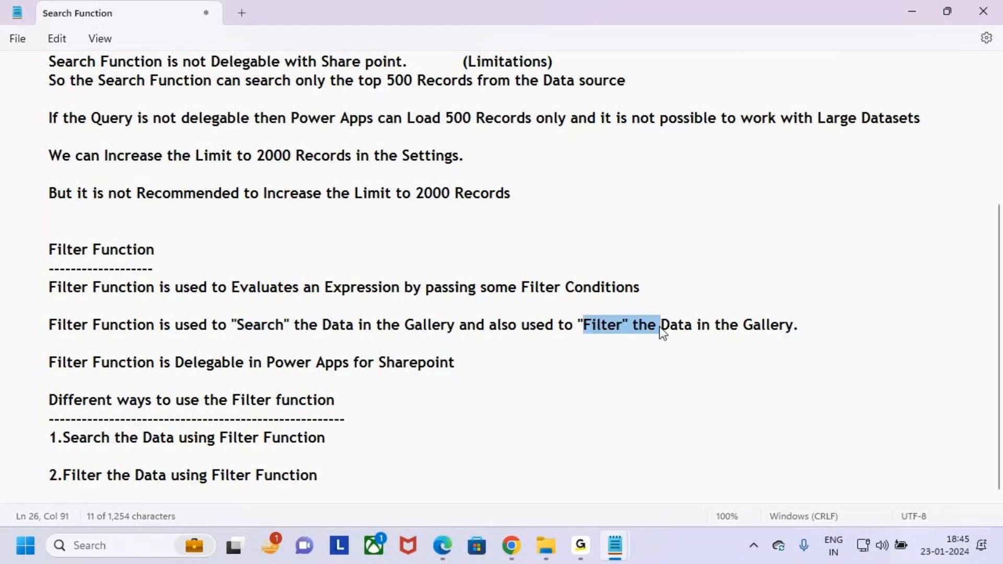
click(643, 383)
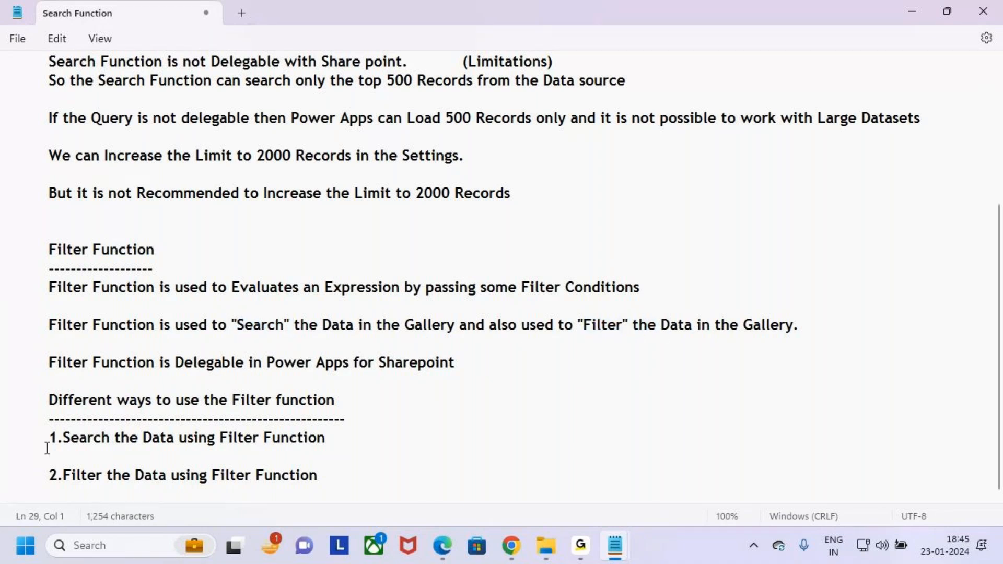
Step: Capitalize "Function" in the heading "Different ways to use the Filter Function"
drag(41, 399, 372, 401)
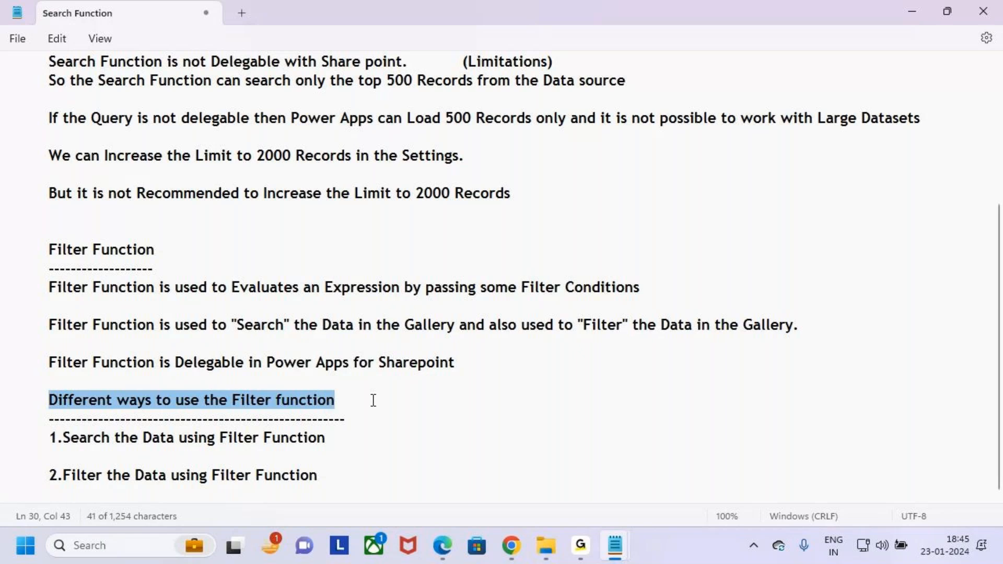
click(374, 400)
click(282, 400)
key(Delete)
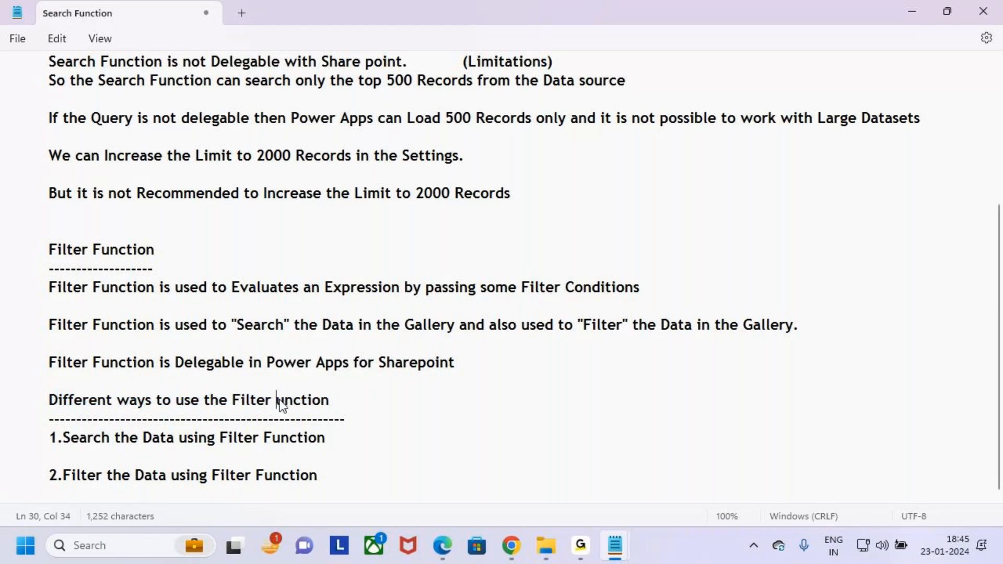
text(Fu)
Step: Highlight item 1, box the "Search" the Data in the Gallery phrase, draw an arrow to the Filter Function heading, and clear the markup
drag(49, 438, 324, 440)
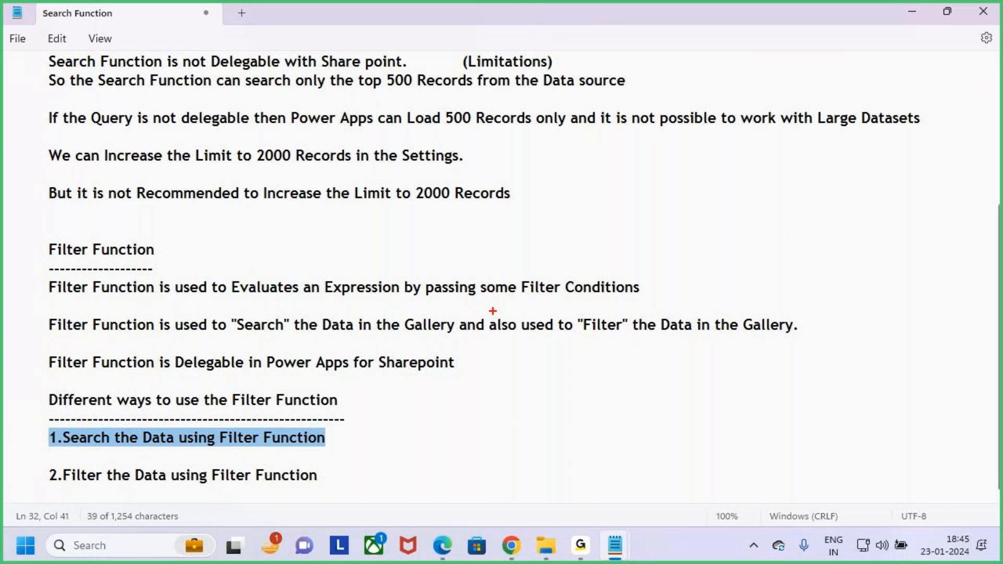
drag(233, 313, 466, 338)
mouse_move(299, 316)
mouse_down()
mouse_move(251, 200)
mouse_move(105, 180)
mouse_move(81, 228)
mouse_move(107, 214)
mouse_up()
key(Escape)
Step: Highlight item 2, box and tick the "Filter" the Data in the Gallery phrase with an arrow to the Filter Function heading, and clear the markup
drag(43, 471, 340, 477)
key(ctrl+2)
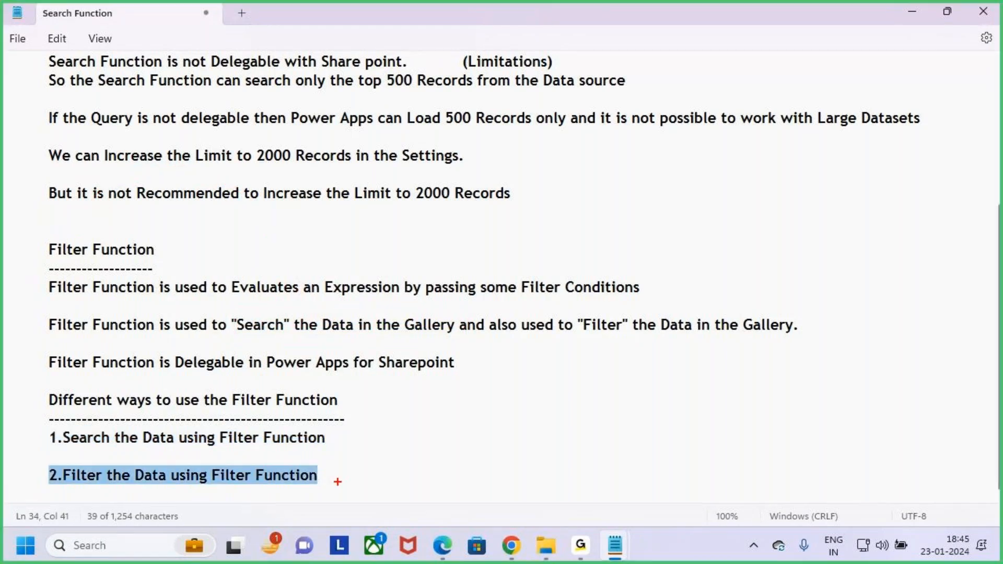
mouse_move(574, 313)
mouse_down()
mouse_move(726, 345)
mouse_move(810, 341)
mouse_up()
mouse_move(684, 309)
mouse_down()
mouse_move(362, 148)
mouse_move(161, 216)
mouse_move(128, 255)
mouse_move(192, 242)
mouse_up()
key(t)
drag(691, 323, 771, 235)
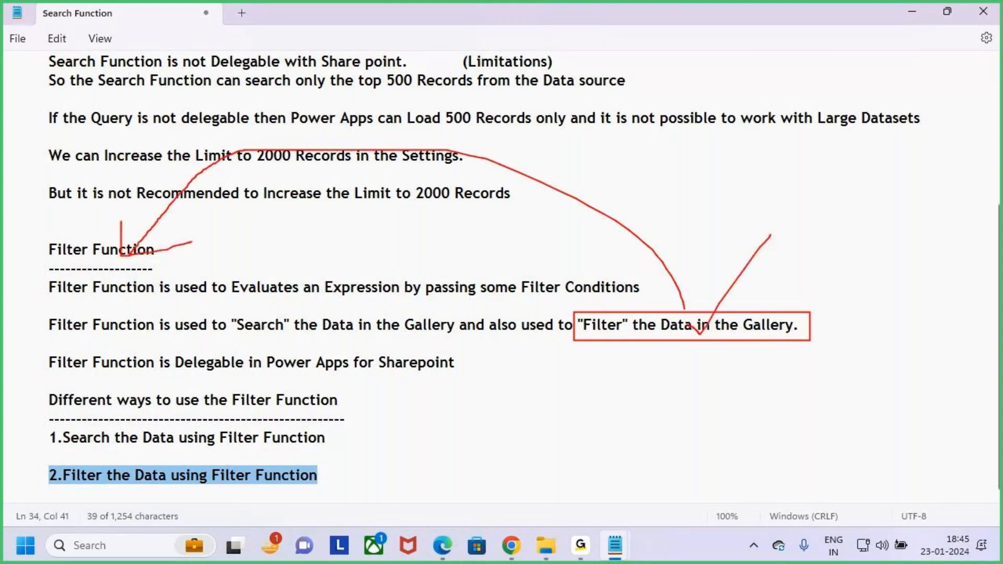
key(Escape)
Step: Copy the line "1.Search the Data using Filter Function" and paste it below item 2 after a blank line
click(139, 452)
click(50, 442)
drag(64, 458, 330, 461)
key(ctrl+c)
click(348, 475)
key(BackSpace)
text(n)
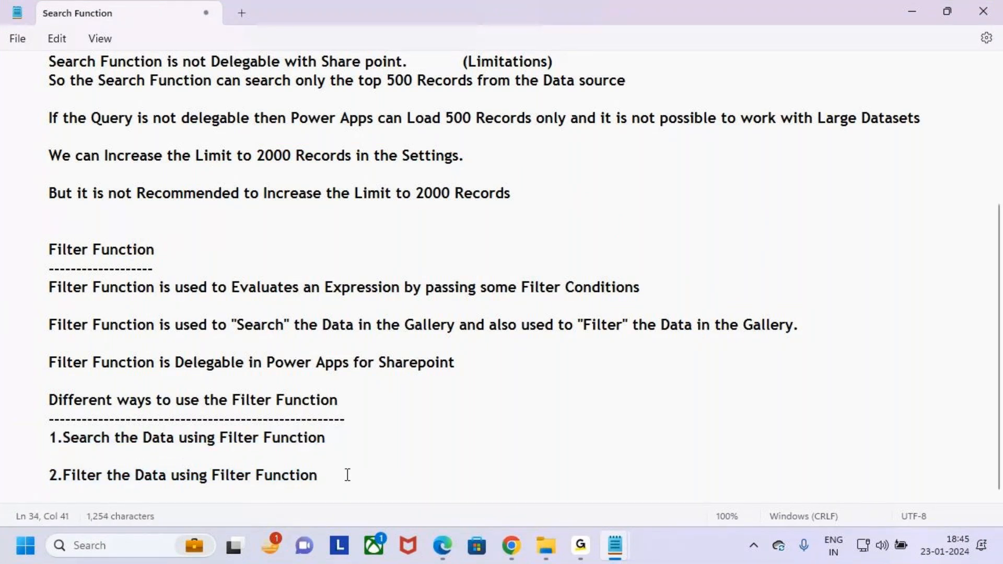
key(Return)
key(Return)
key(ctrl+v)
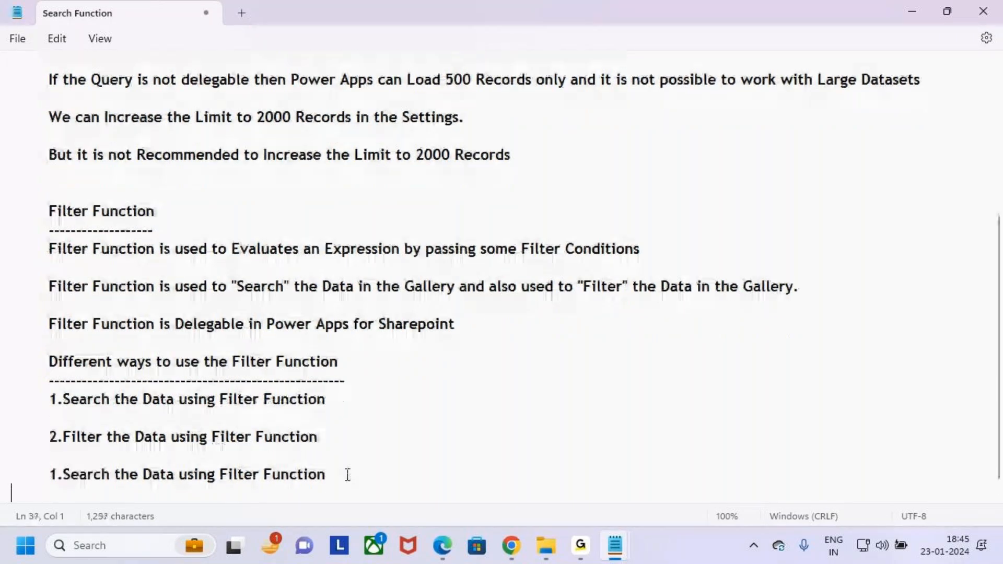
Step: Remove the extra line break after the pasted heading, restore the end of "Function", and underline the heading with a row of dashes
key(BackSpace)
key(BackSpace)
key(BackSpace)
key(BackSpace)
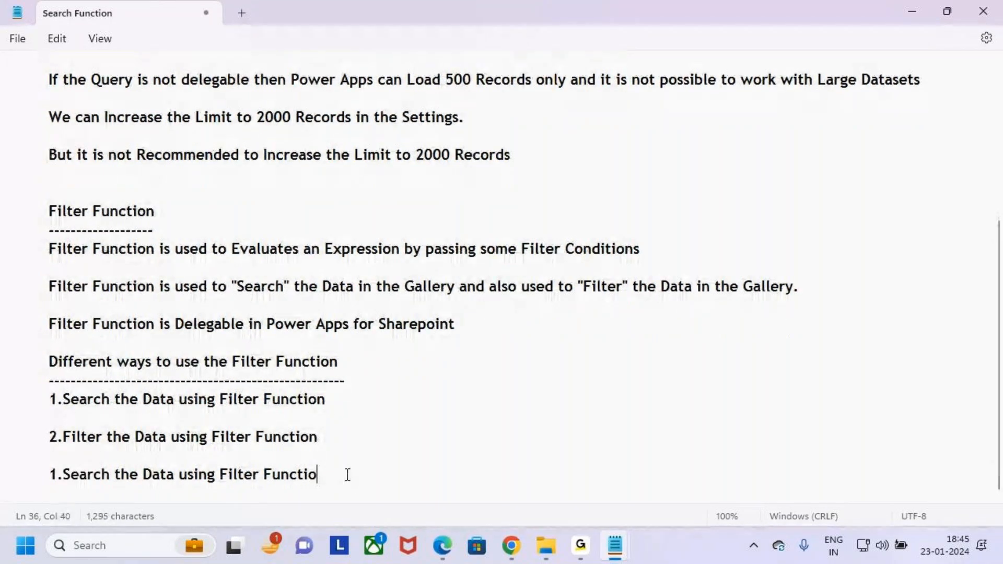
key(BackSpace)
text(tion)
key(Return)
key(Tab)
text(--------------)
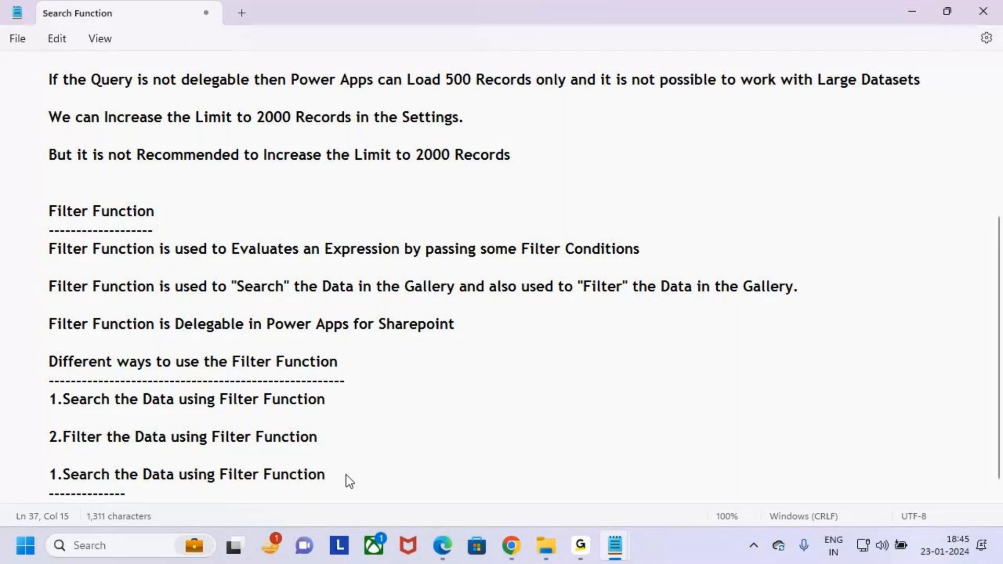
text(-----------------------------------)
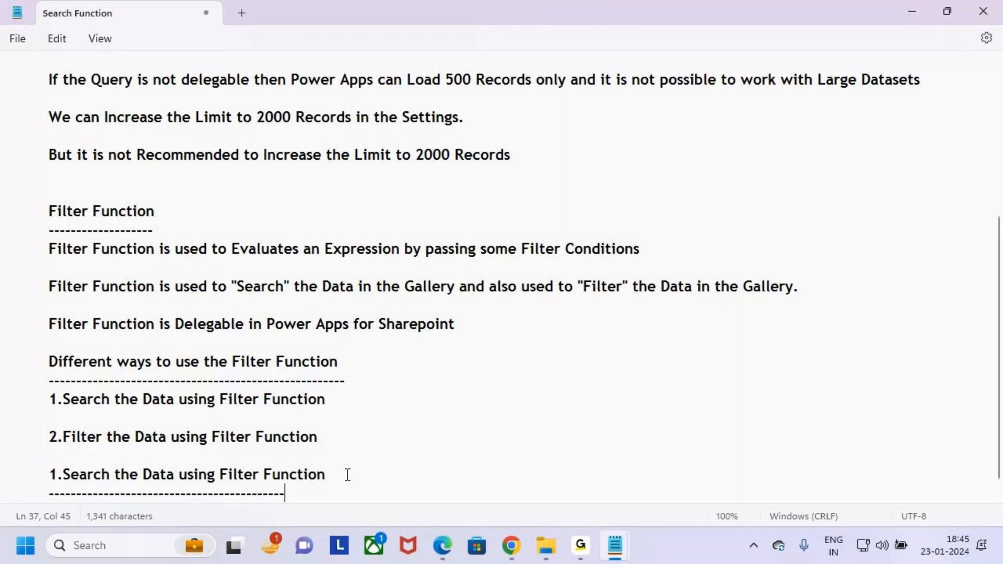
text(----)
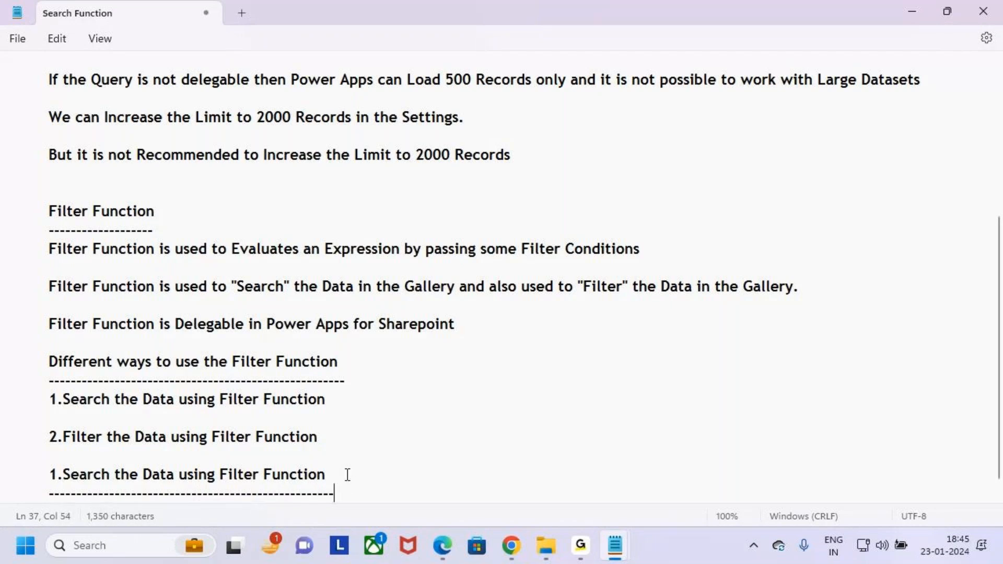
Step: Insert an extra blank line between item 2 and the new "1.Search the Data using Filter Function" heading
click(300, 455)
key(BackSpace)
key(Return)
key(Return)
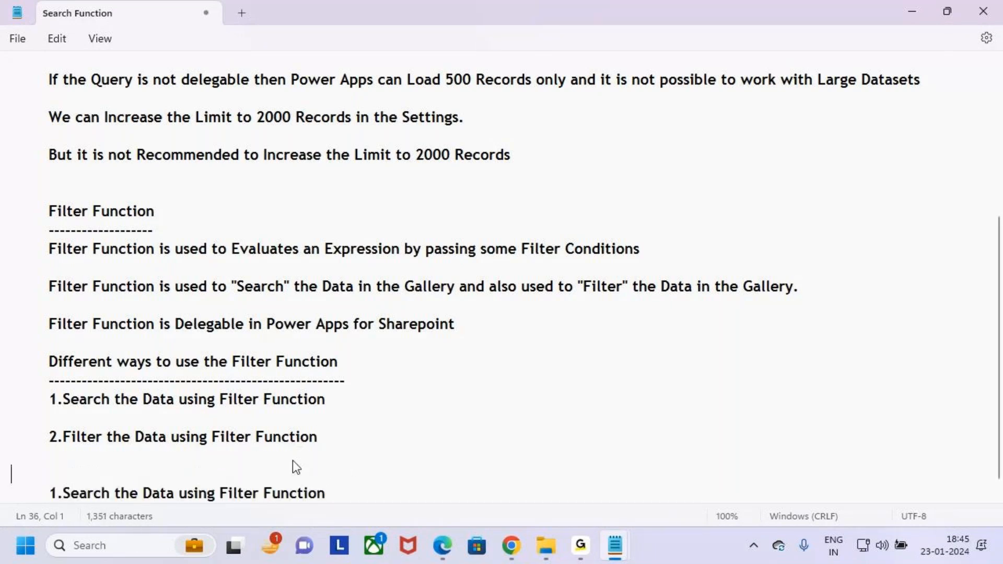
Step: Adjust the dashed underline to match the width of the new "1.Search the Data using Filter Function" heading
scroll(293, 465, down, 1)
drag(52, 458, 347, 468)
click(354, 475)
key(BackSpace)
key(BackSpace)
key(BackSpace)
key(BackSpace)
key(BackSpace)
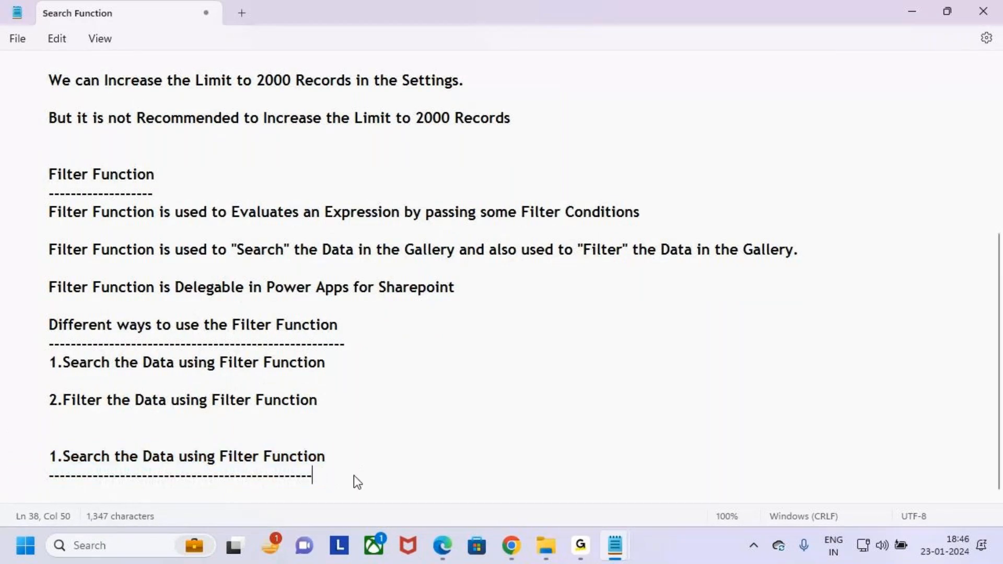
text(----)
Step: Add several blank lines below the new heading's underline and place the cursor directly under it
key(Return)
key(Return)
key(Return)
key(Return)
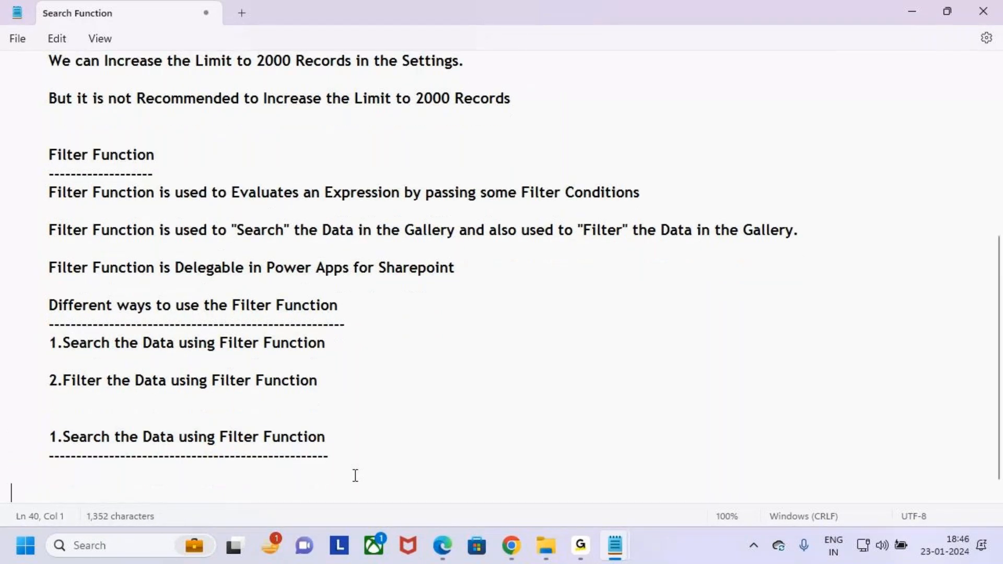
key(Return)
key(Return)
key(Return)
click(29, 368)
click(30, 375)
Step: Underline "Search the Data using" in the new heading, circle "Filter Function", and point an arrow at it
key(ctrl+2)
drag(62, 352, 197, 353)
drag(260, 353, 237, 353)
drag(281, 331, 309, 351)
drag(259, 302, 268, 333)
mouse_move(267, 309)
mouse_down()
mouse_move(267, 342)
mouse_move(273, 322)
mouse_up()
Step: Handwrite "StartsWith" beside the heading, mark "Search" with an arrow, underline the handwritten word, and clear all markup
mouse_move(486, 312)
mouse_down()
mouse_move(460, 316)
mouse_move(461, 372)
mouse_up()
mouse_move(507, 304)
mouse_down()
mouse_move(531, 345)
mouse_move(552, 349)
mouse_move(631, 326)
mouse_move(655, 339)
mouse_move(698, 321)
mouse_up()
drag(635, 325, 688, 317)
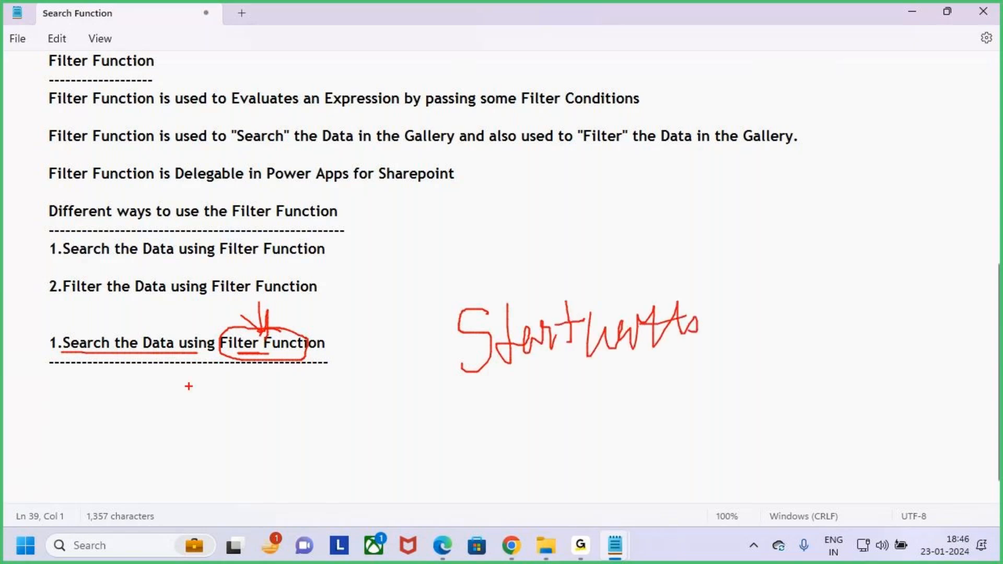
drag(90, 305, 93, 350)
drag(83, 328, 102, 325)
drag(489, 395, 656, 353)
drag(514, 377, 612, 355)
key(Escape)
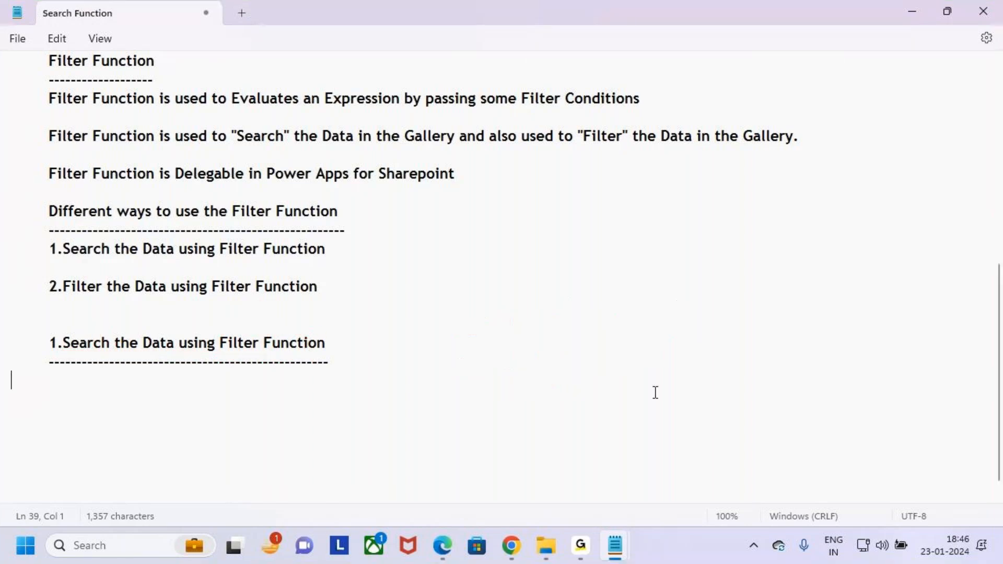
Step: Copy the three "Startswith Function" lines from the class 18 notes into the Search Function notes under "1.Search the Data using Filter Function"
mouse_move(622, 538)
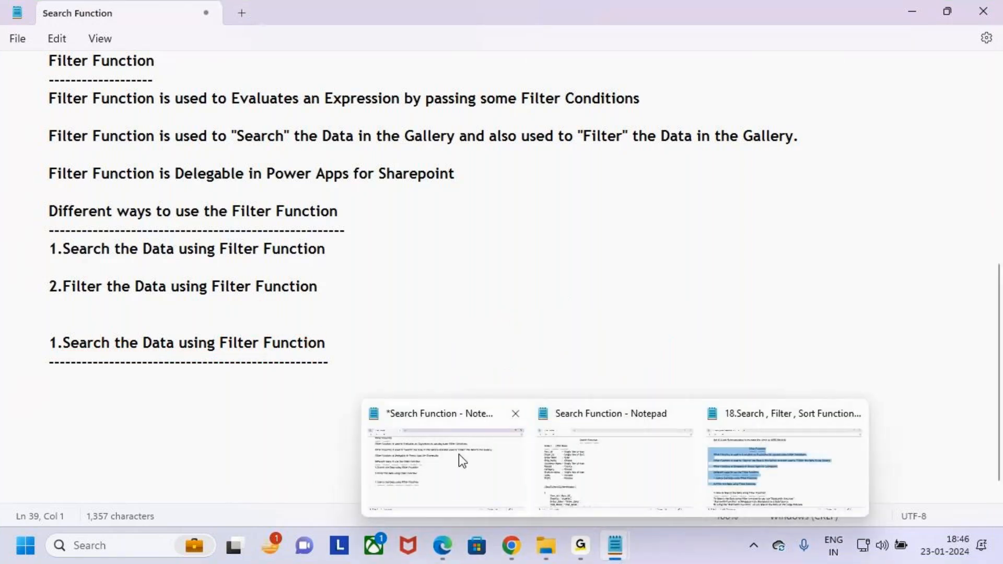
click(735, 484)
scroll(47, 266, down, 4)
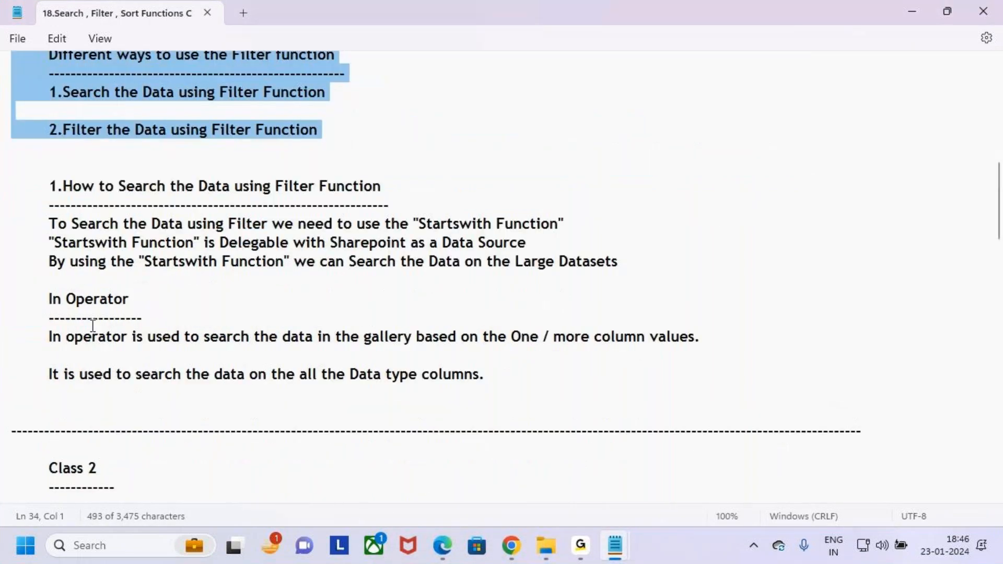
click(47, 266)
drag(10, 278, 4, 221)
key(ctrl+c)
key(alt+Tab)
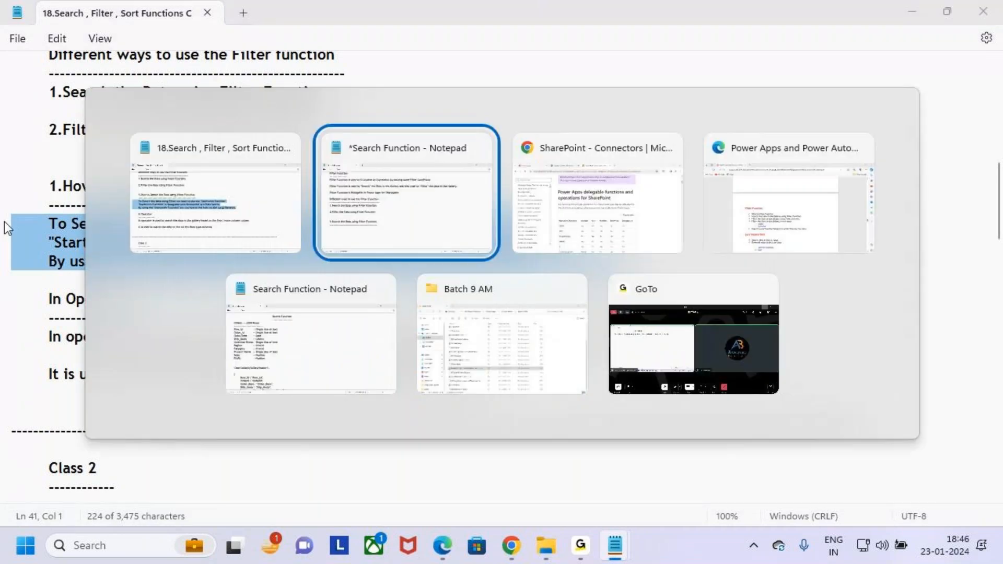
key(ctrl+v)
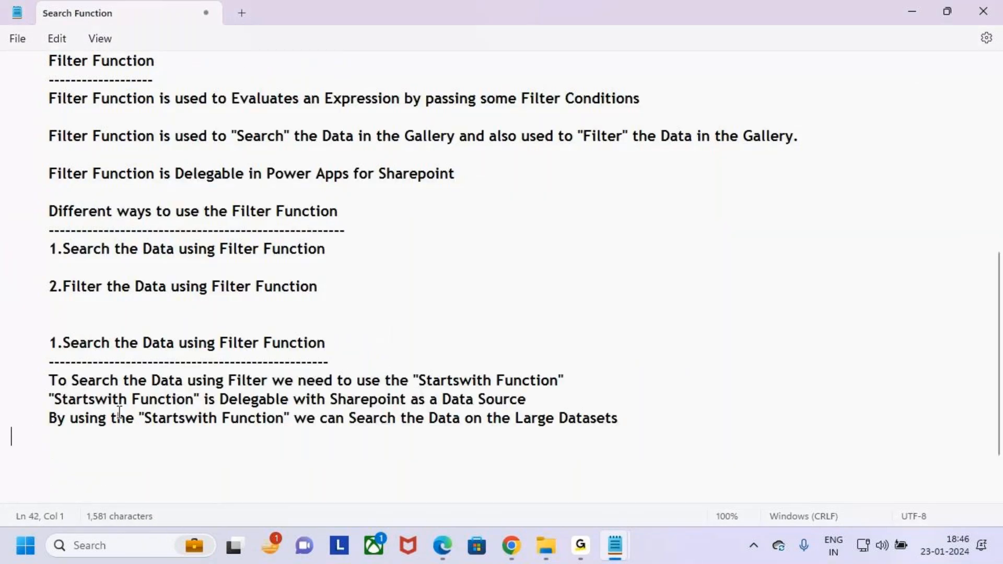
Step: Highlight the sentence about searching with Filter, and mark "Search", "Filter Function" and "Startswith Function" with a red pen
drag(47, 379, 202, 380)
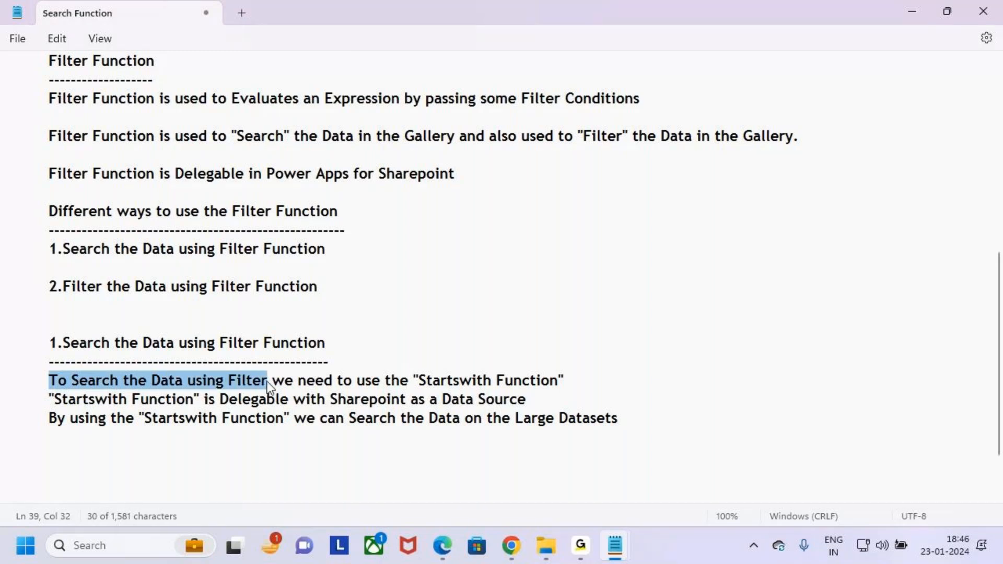
drag(271, 380, 573, 380)
click(602, 382)
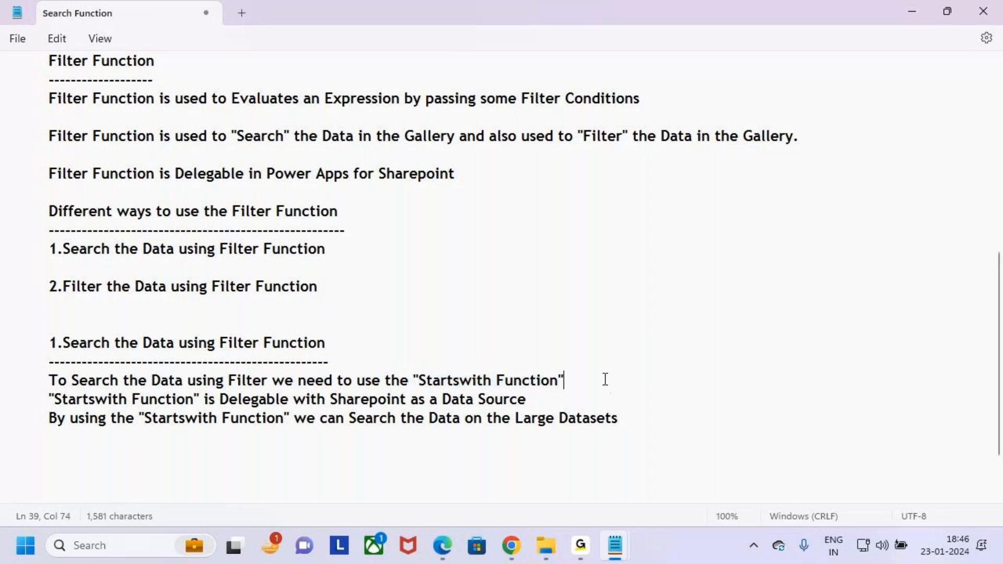
drag(70, 355, 109, 356)
mouse_move(250, 351)
mouse_down()
mouse_move(314, 356)
mouse_move(258, 354)
mouse_up()
mouse_move(450, 368)
mouse_down()
mouse_move(436, 366)
mouse_move(421, 384)
mouse_move(469, 396)
mouse_move(435, 366)
mouse_up()
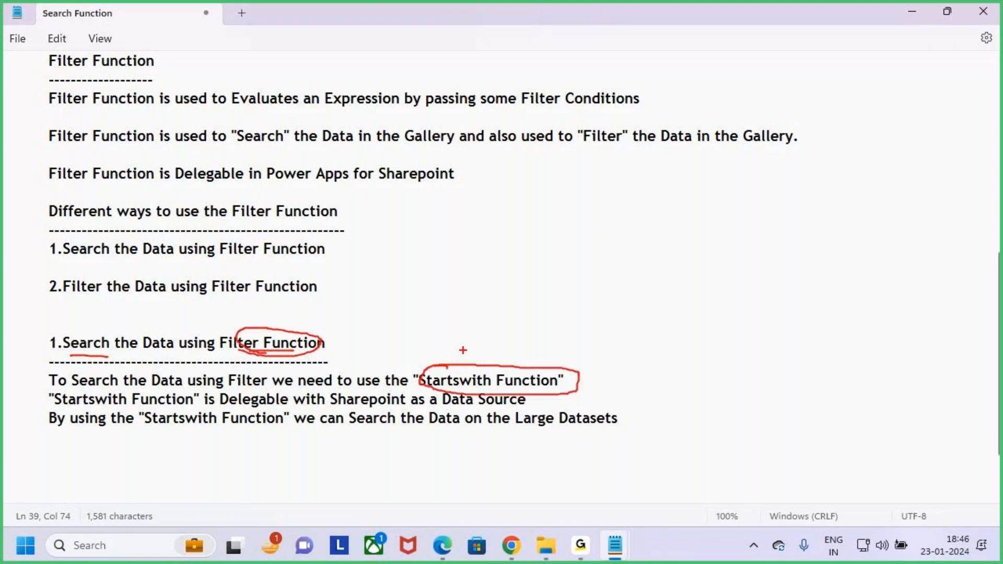
drag(477, 332, 480, 365)
drag(468, 358, 480, 366)
key(Escape)
Step: Highlight the sentence on Startswith delegation with SharePoint as a data source and mark "Startswith Function" above it with the red pen
drag(95, 400, 569, 399)
click(527, 393)
key(ctrl+2)
drag(418, 370, 585, 387)
drag(523, 328, 545, 360)
key(Escape)
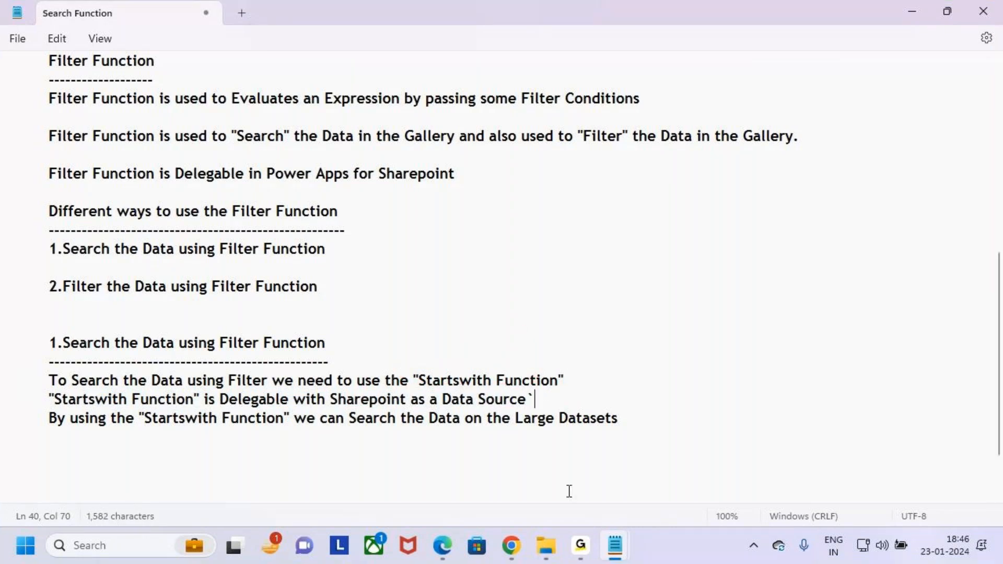
Step: Check the StartsWith row of the delegable functions table in the SharePoint connector documentation, and return to the Search Function notes
click(546, 545)
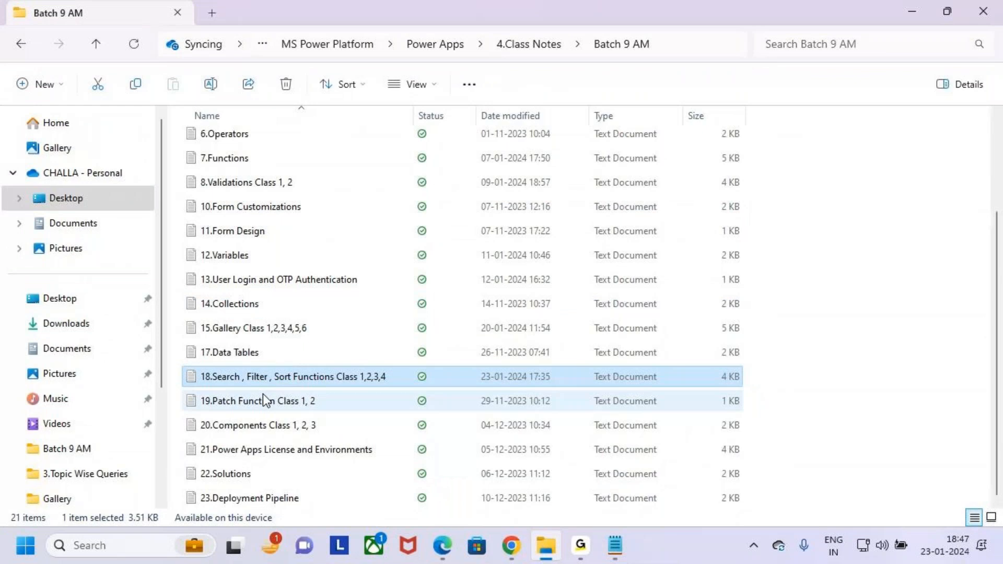
click(503, 557)
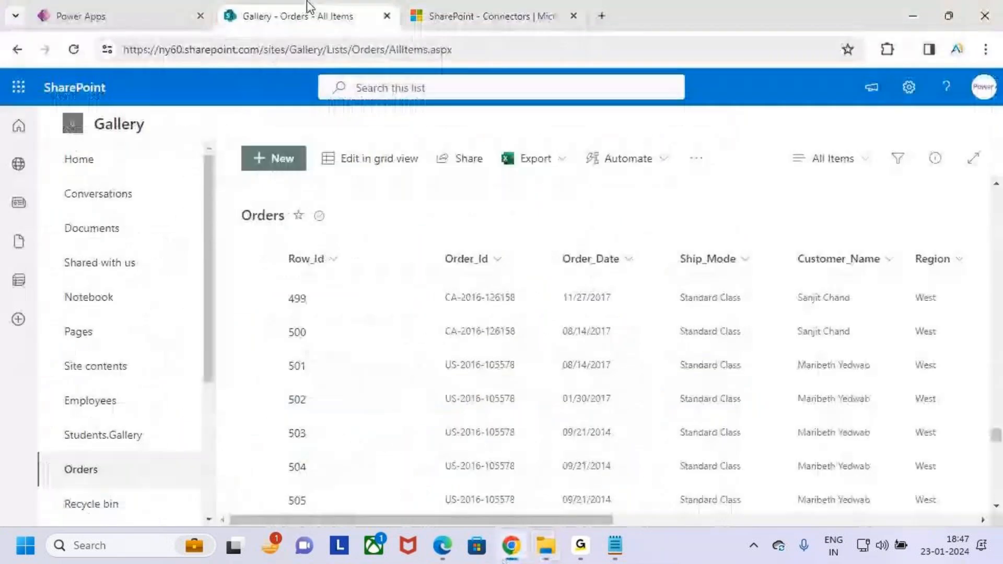
click(428, 15)
scroll(450, 401, down, 5)
key(ctrl+2)
mouse_move(262, 303)
mouse_down()
mouse_move(354, 327)
mouse_move(371, 280)
mouse_up()
key(Escape)
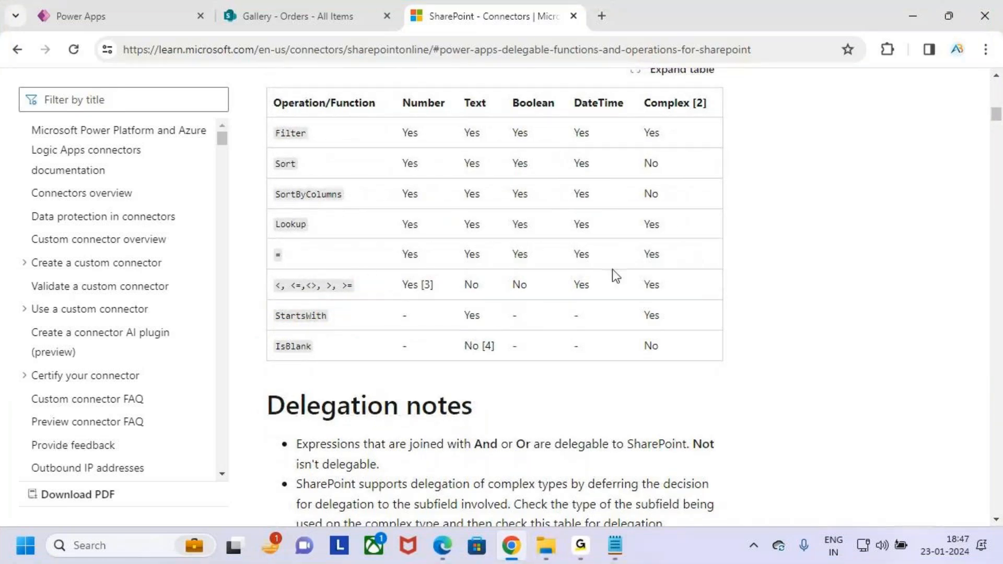
click(915, 20)
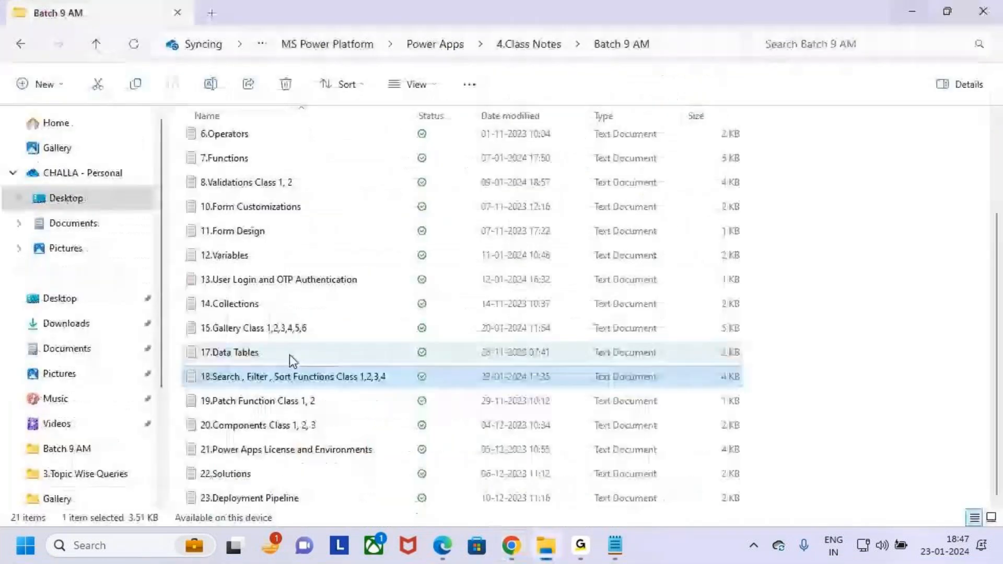
click(914, 14)
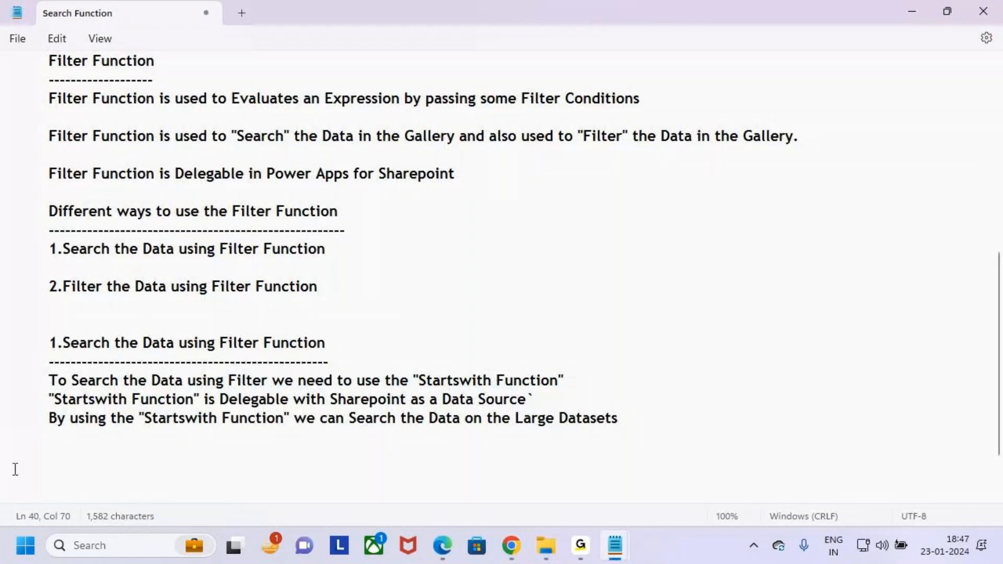
Step: Highlight the sentence about using the Startswith Function to search data on large datasets
drag(48, 418, 295, 424)
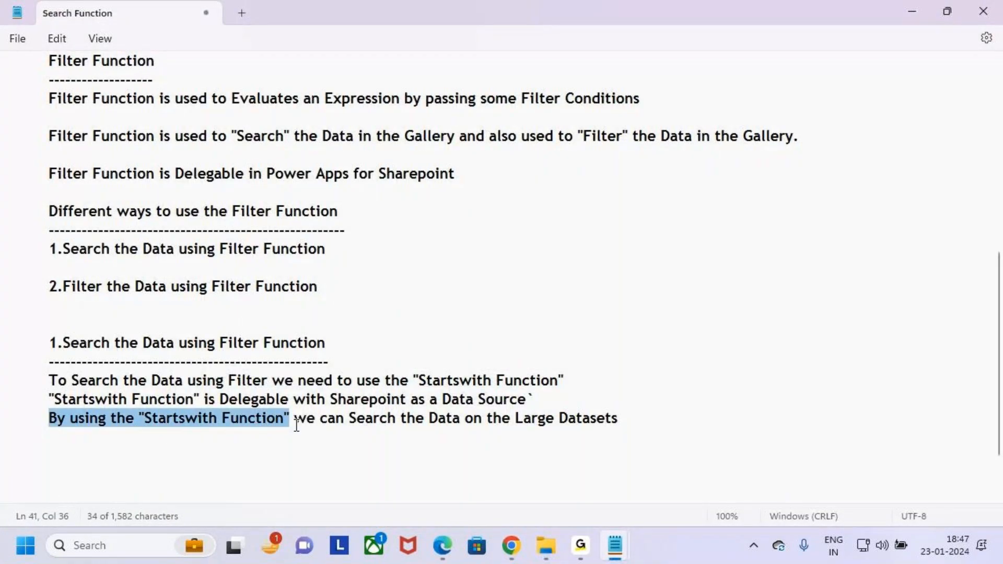
drag(356, 418, 568, 430)
click(634, 426)
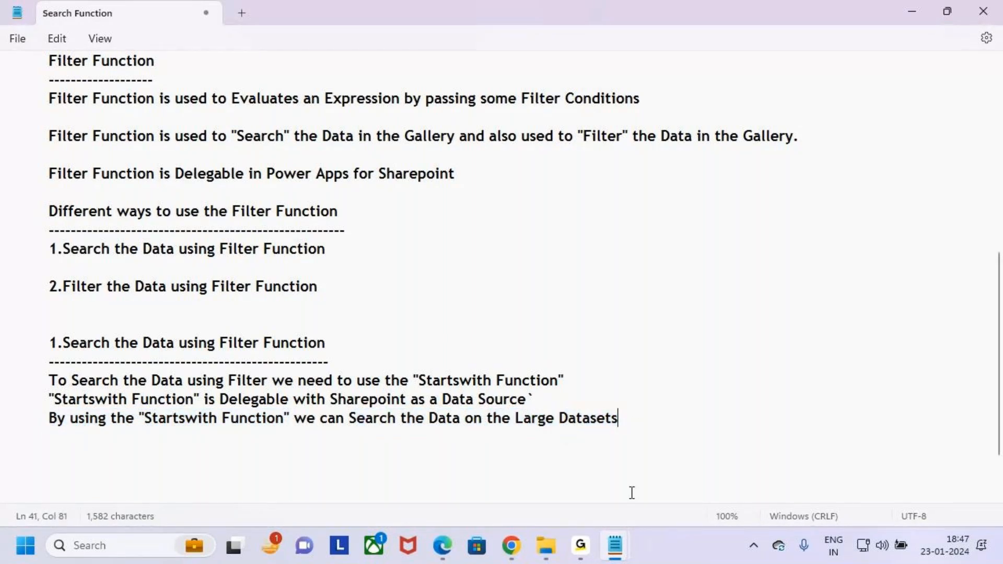
Step: Switch to the Gallery_Filter app in Power Apps, preview it and search the gallery for 501
click(511, 546)
click(81, 16)
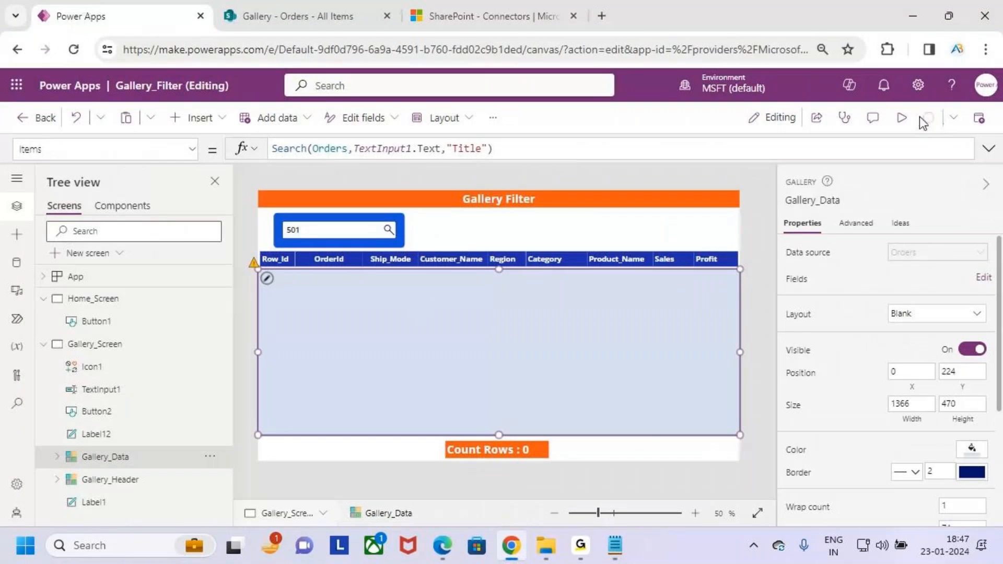
click(902, 118)
click(267, 190)
text(501)
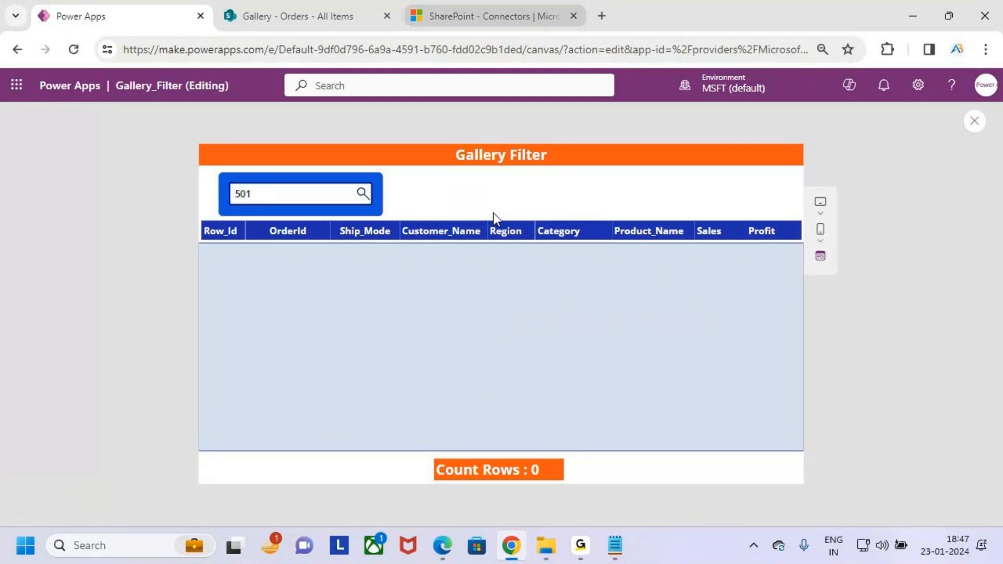
Step: Go back to the Search Function notes and mark the Filter Function heading and the Startswith Function lines with the pen
mouse_move(614, 558)
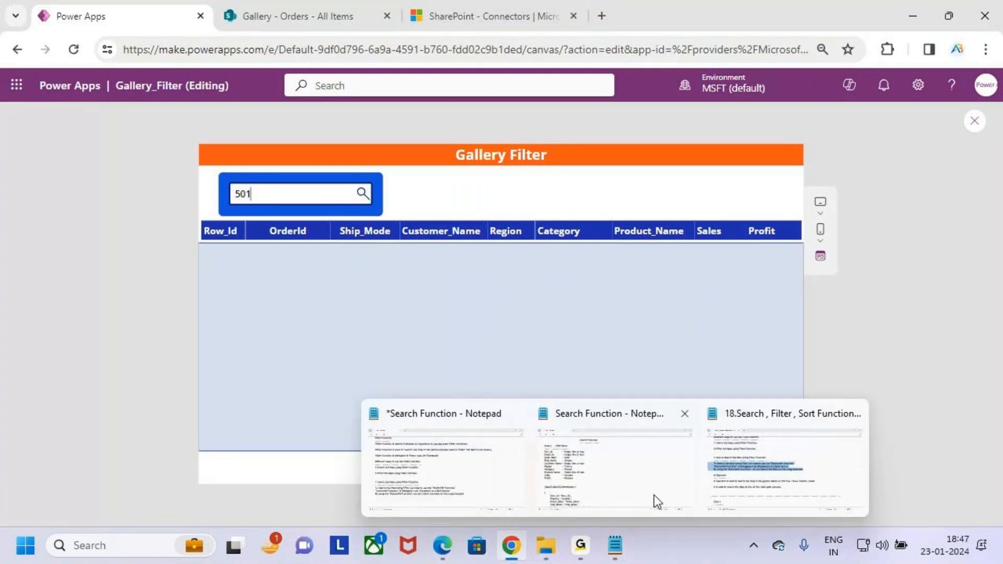
click(399, 480)
scroll(222, 307, down, 1)
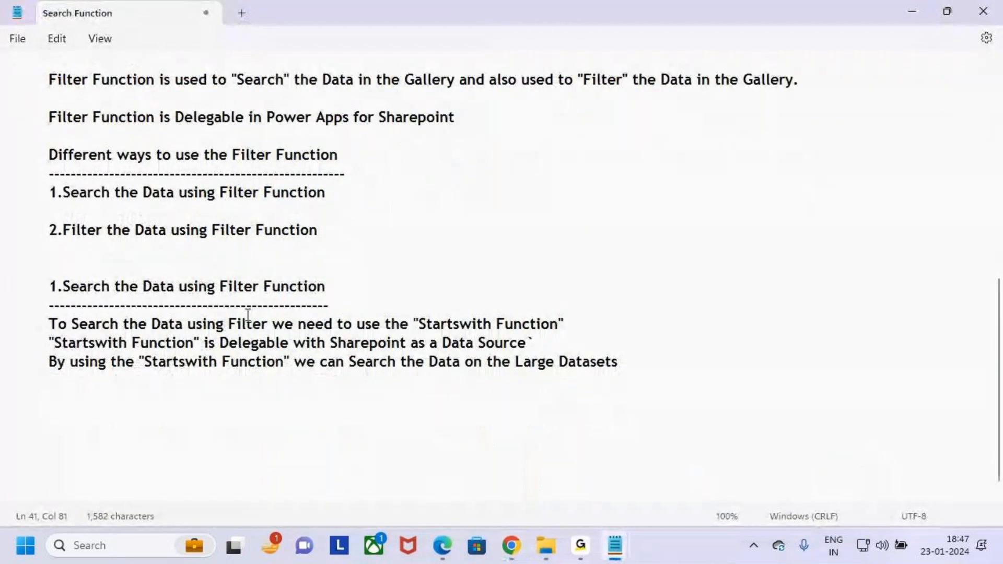
mouse_move(214, 273)
mouse_down()
mouse_move(332, 298)
mouse_move(306, 250)
mouse_move(476, 301)
mouse_move(492, 287)
mouse_up()
mouse_move(398, 308)
mouse_down()
mouse_move(528, 349)
mouse_move(580, 333)
mouse_up()
drag(241, 354, 329, 354)
key(Escape)
click(338, 395)
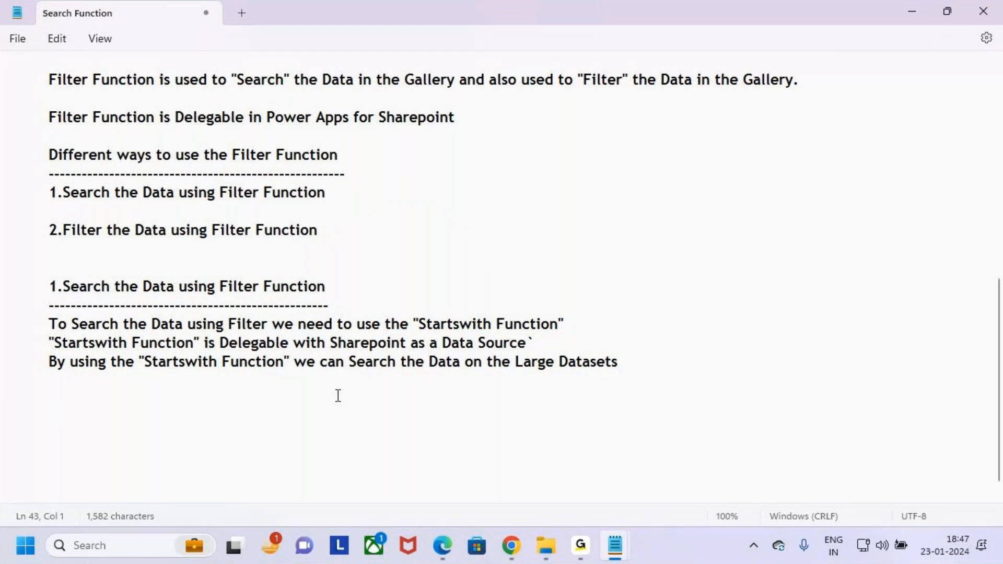
Step: Highlight "Filter Function" in the heading and "Startswith Function" in the first line of the notes
click(52, 368)
click(83, 377)
drag(219, 287, 327, 293)
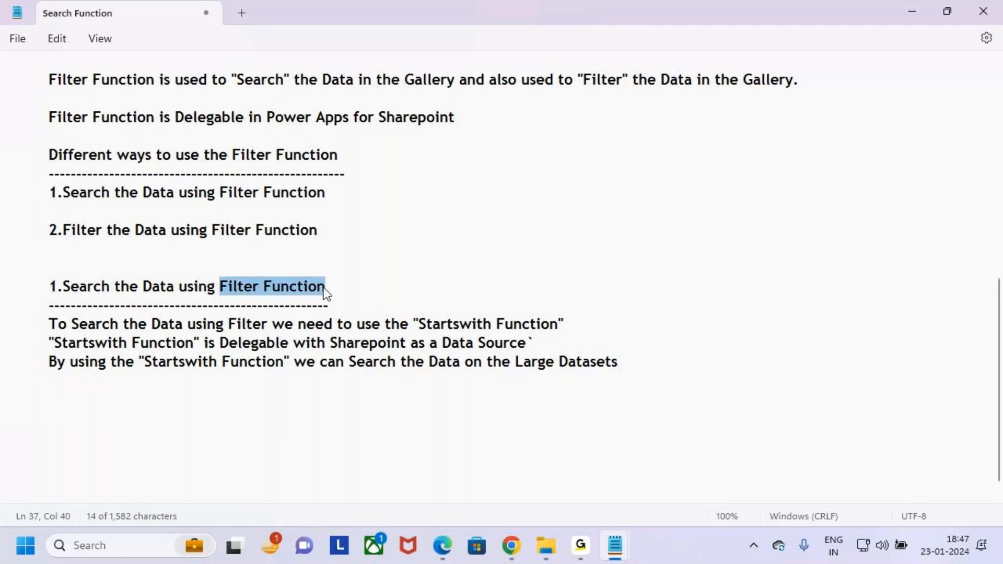
drag(414, 324, 613, 325)
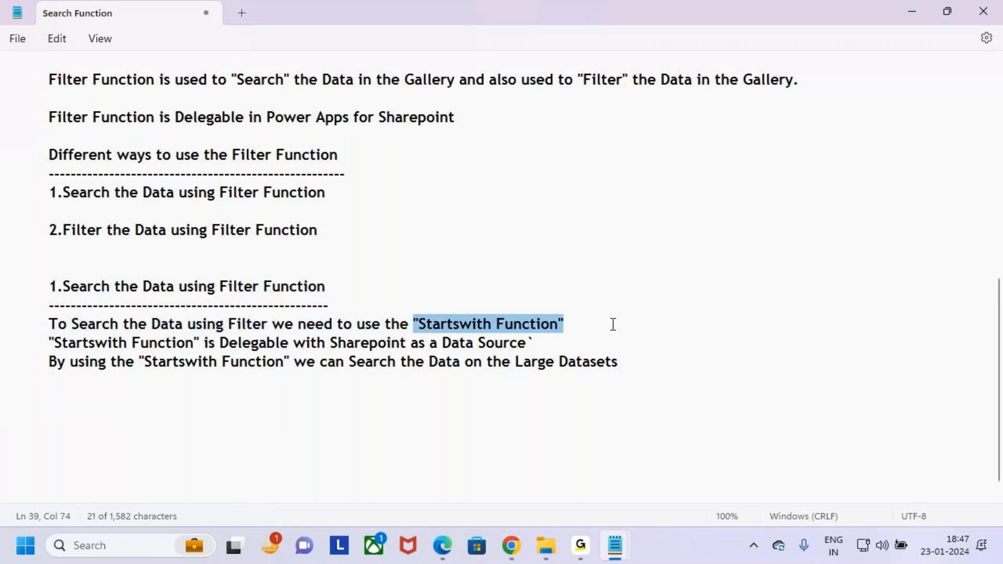
click(734, 358)
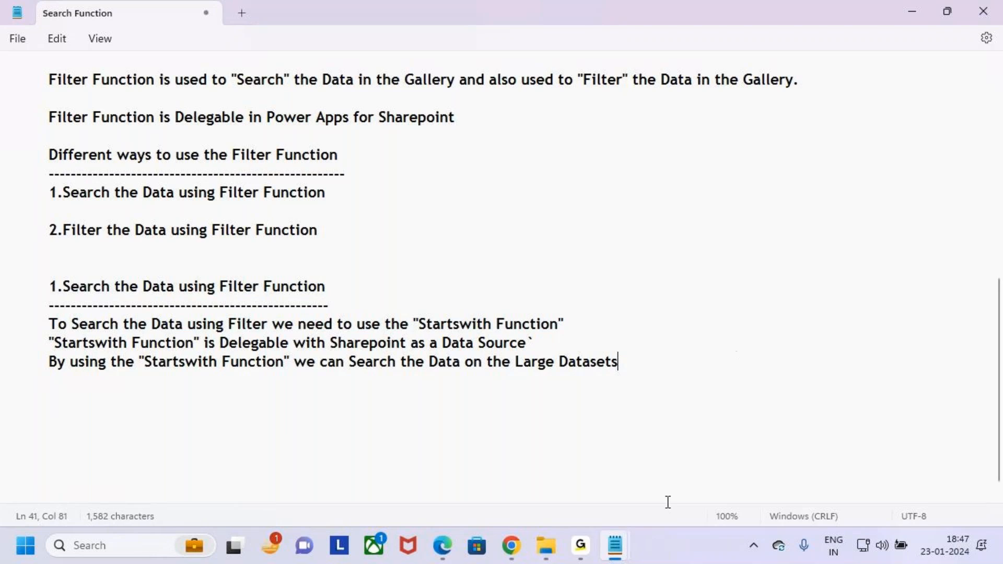
Step: Return to Power Apps, exit the preview and comment out the Search formula in the Items property of Gallery_Data
click(514, 551)
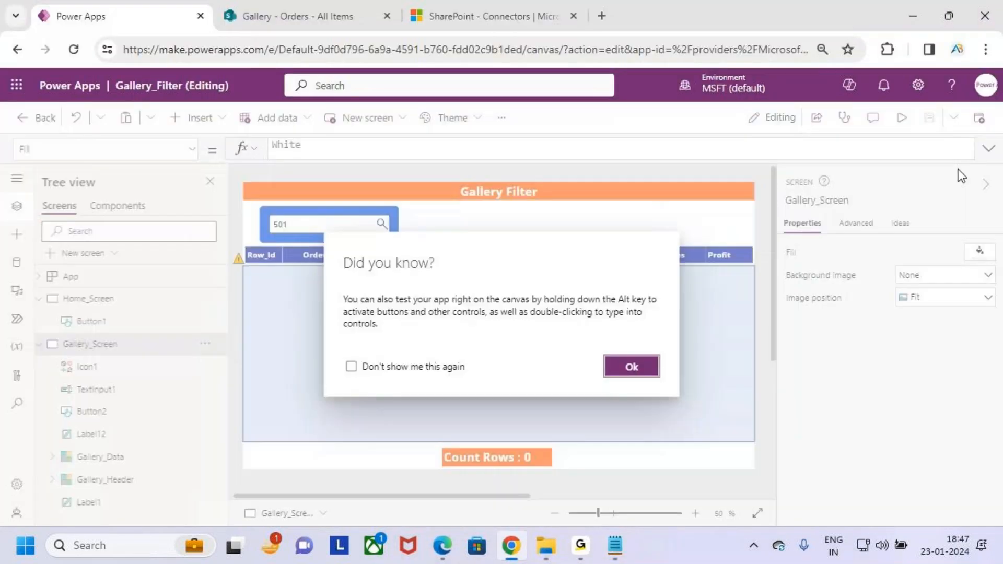
click(608, 365)
click(604, 359)
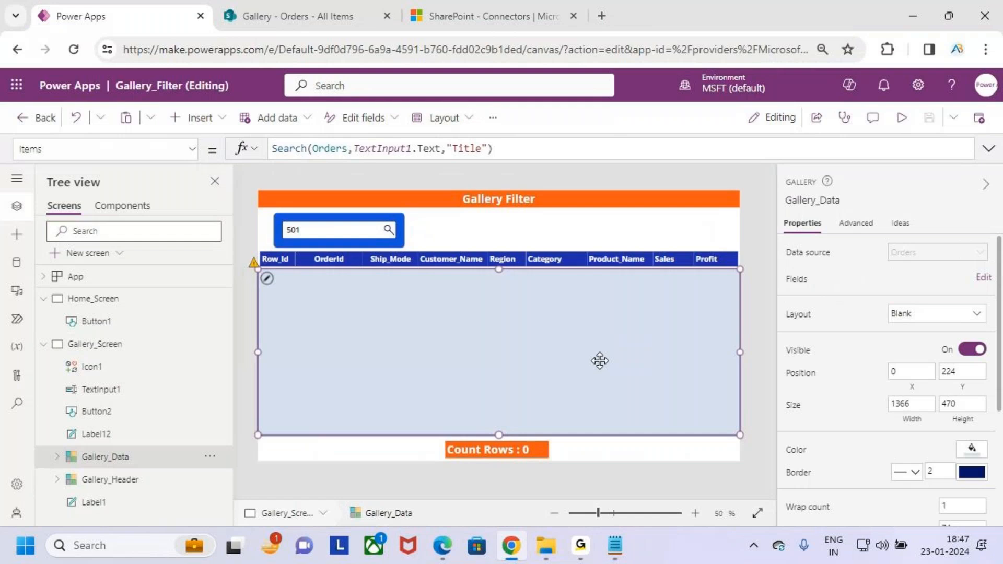
click(374, 240)
click(376, 305)
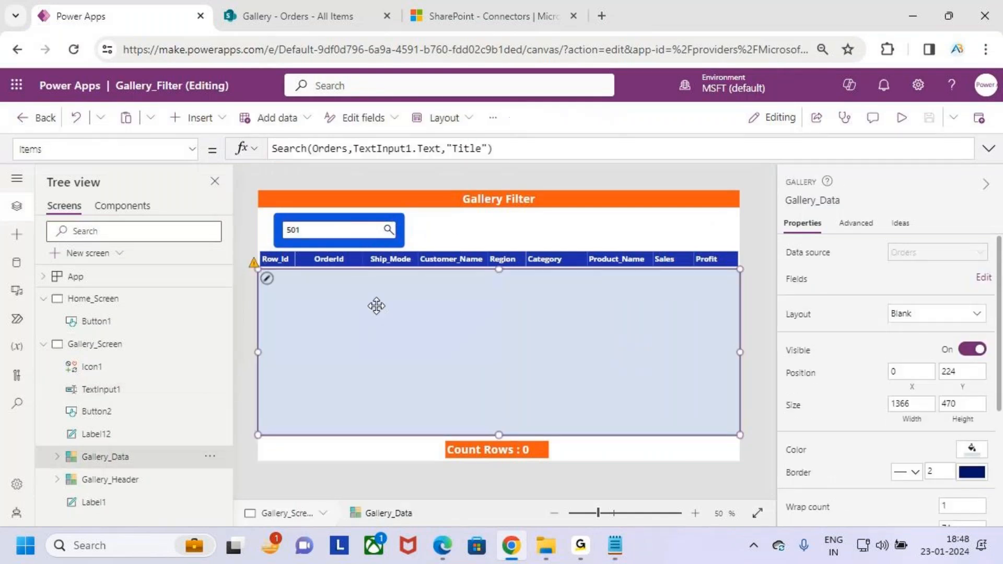
click(989, 149)
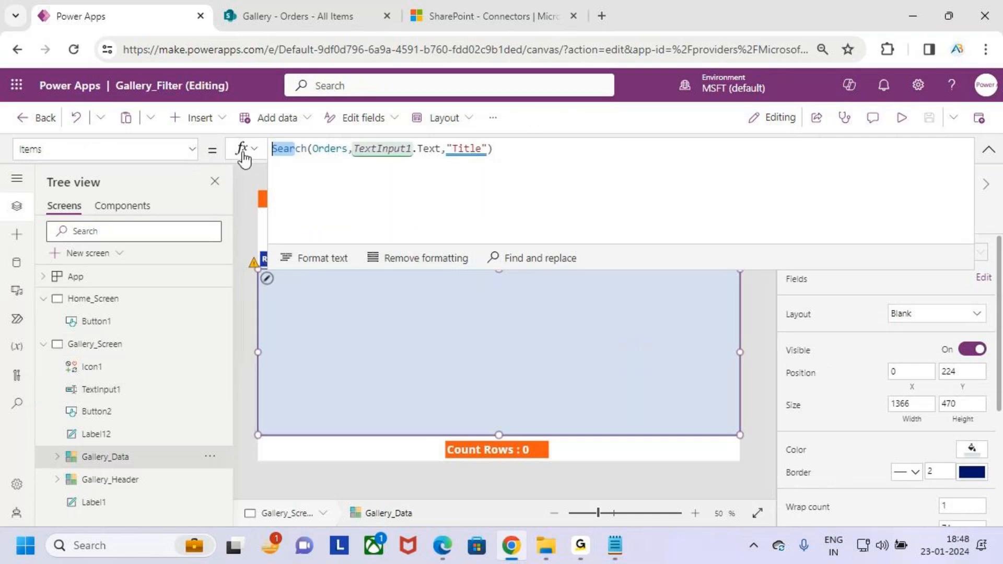
text(//)
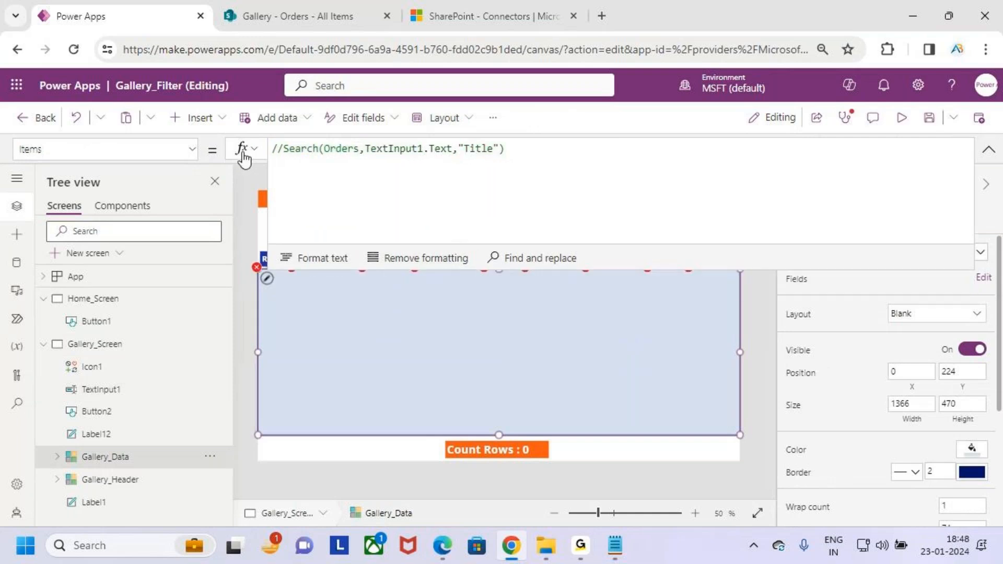
click(538, 153)
key(BackSpace)
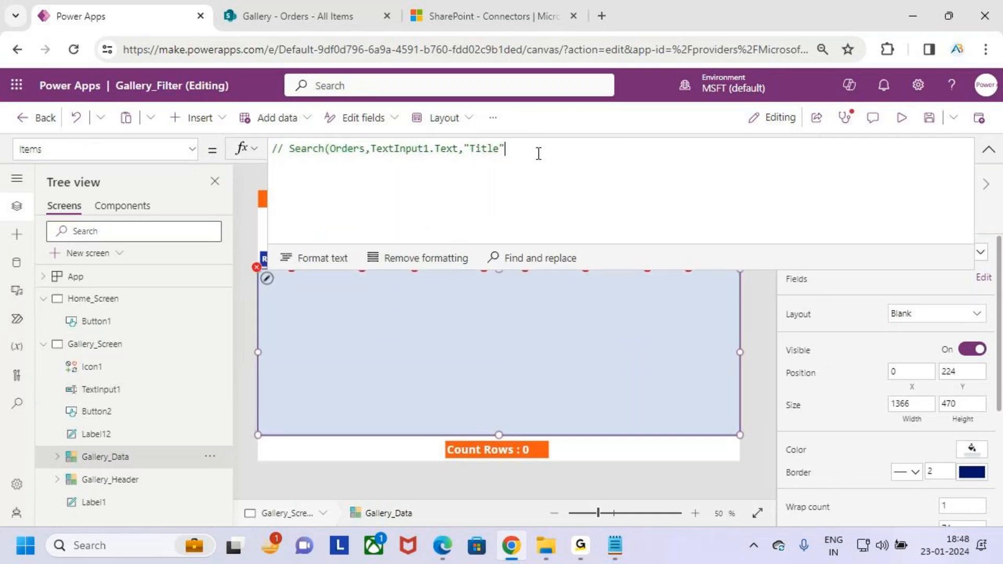
text())
Step: Start a Filter formula below the commented-out Search line in Gallery_Data's Items property and mark its source argument with the pen
key(shift+Return)
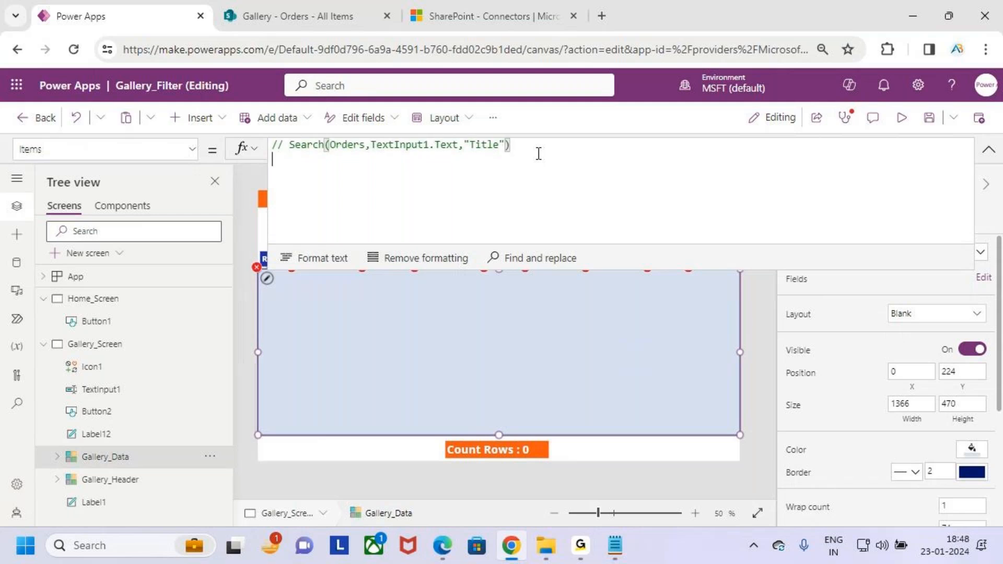
text(F)
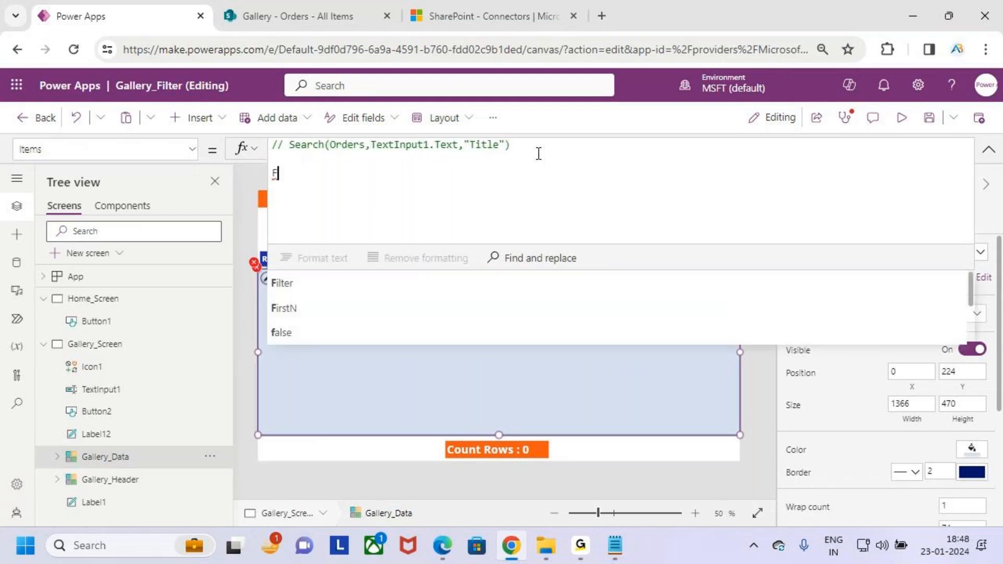
text(ilter()
key(ctrl+2)
drag(309, 124, 310, 77)
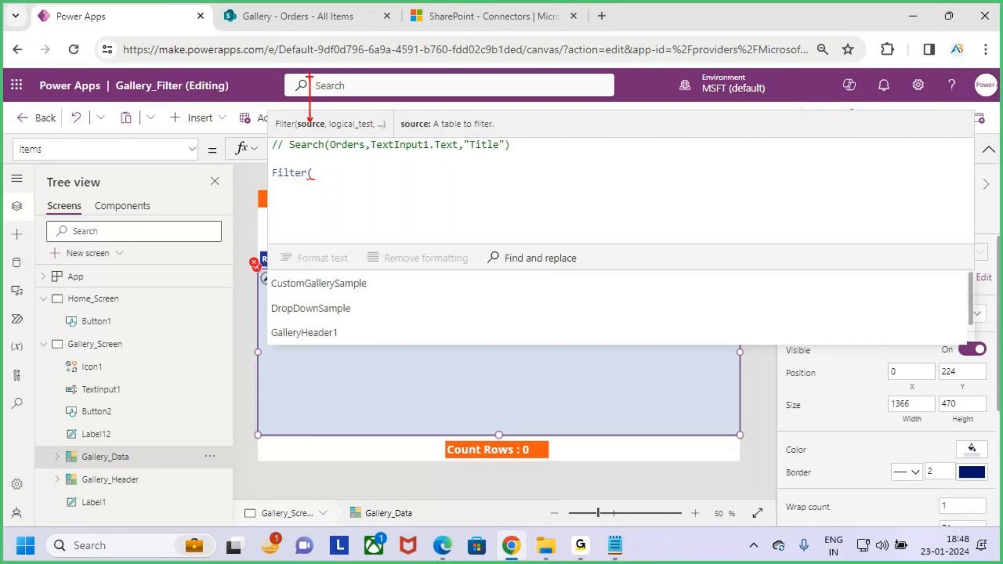
key(Escape)
text(or)
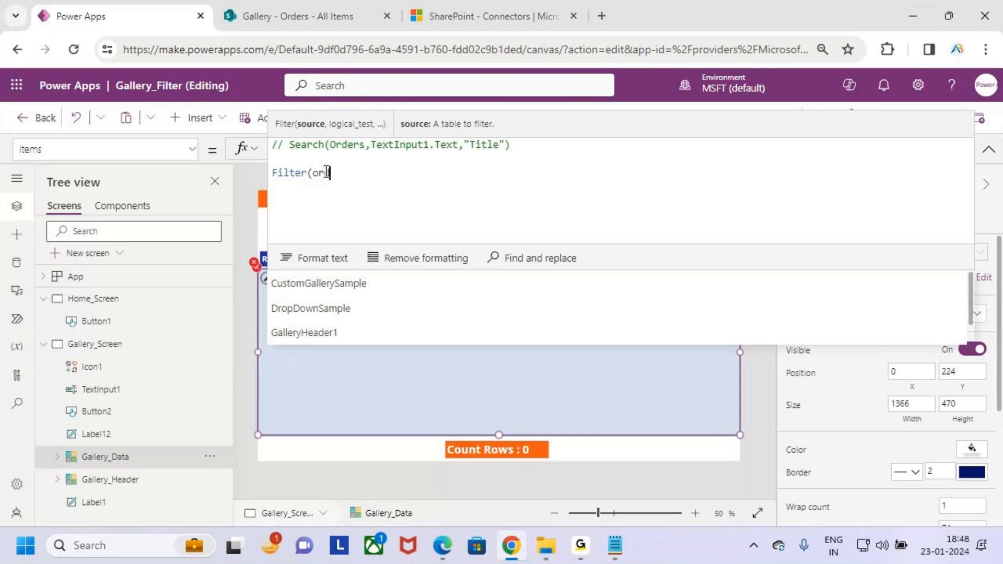
text(ders)
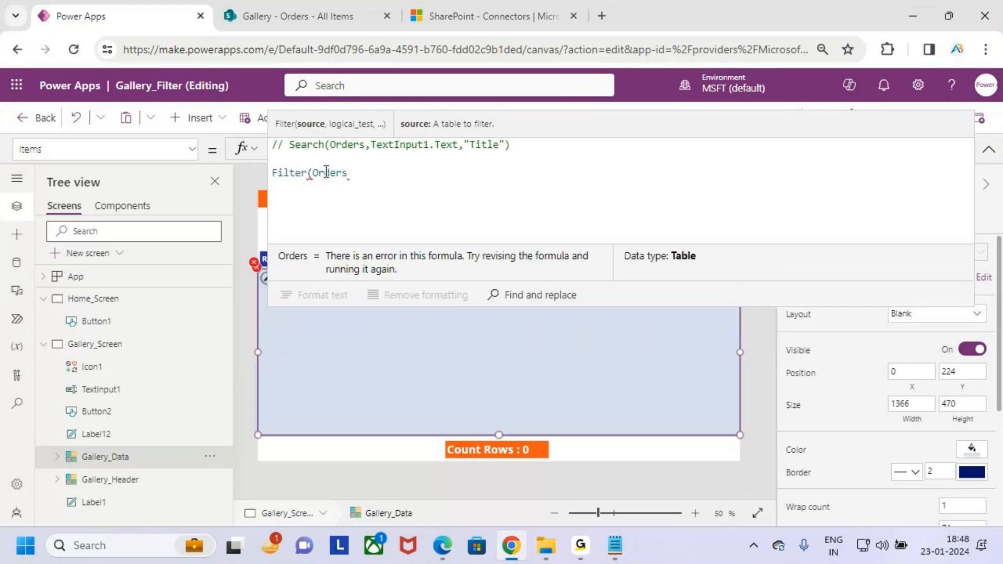
key(BackSpace)
key(BackSpace)
key(BackSpace)
key(BackSpace)
text(ers)
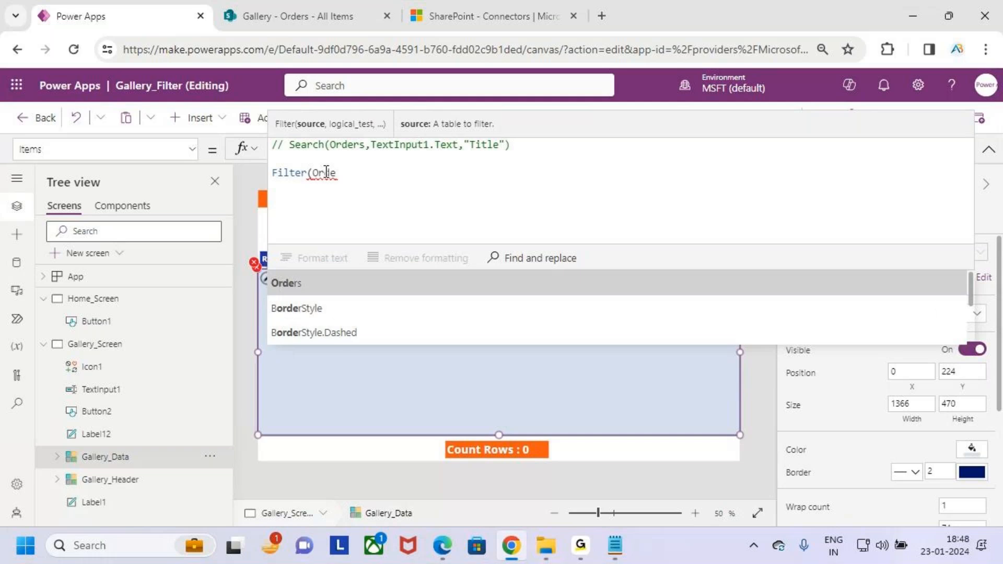
key(BackSpace)
key(BackSpace)
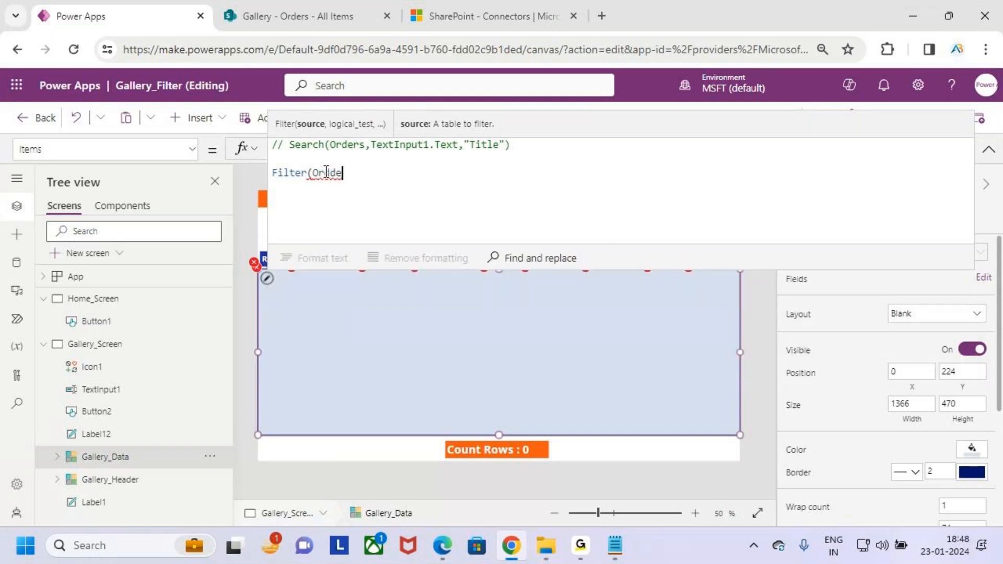
text(e)
key(BackSpace)
key(BackSpace)
key(BackSpace)
key(BackSpace)
key(BackSpace)
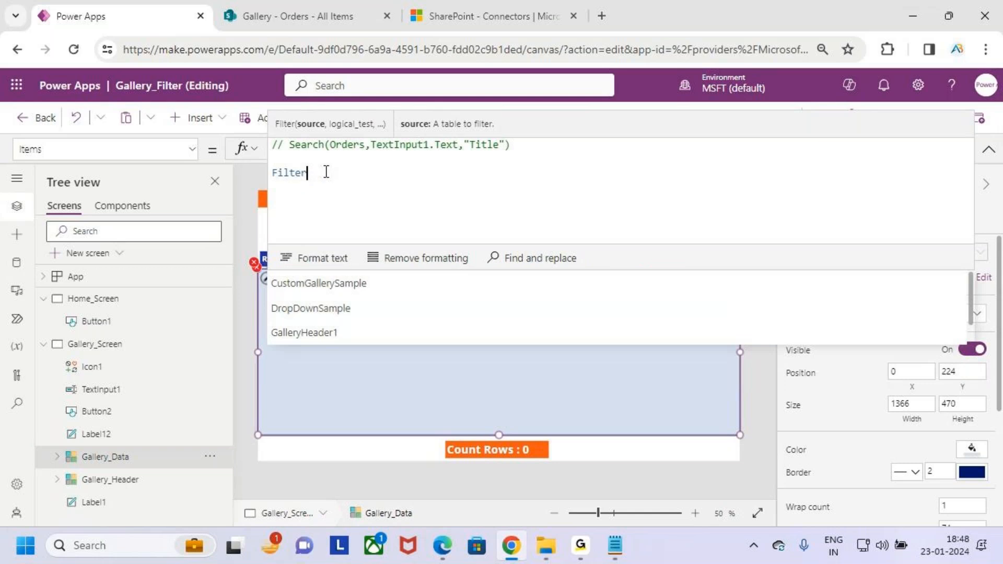
Step: Set Orders as the Filter source, add StartsWith as the logical test, and mark its text argument with the pen
text((orde)
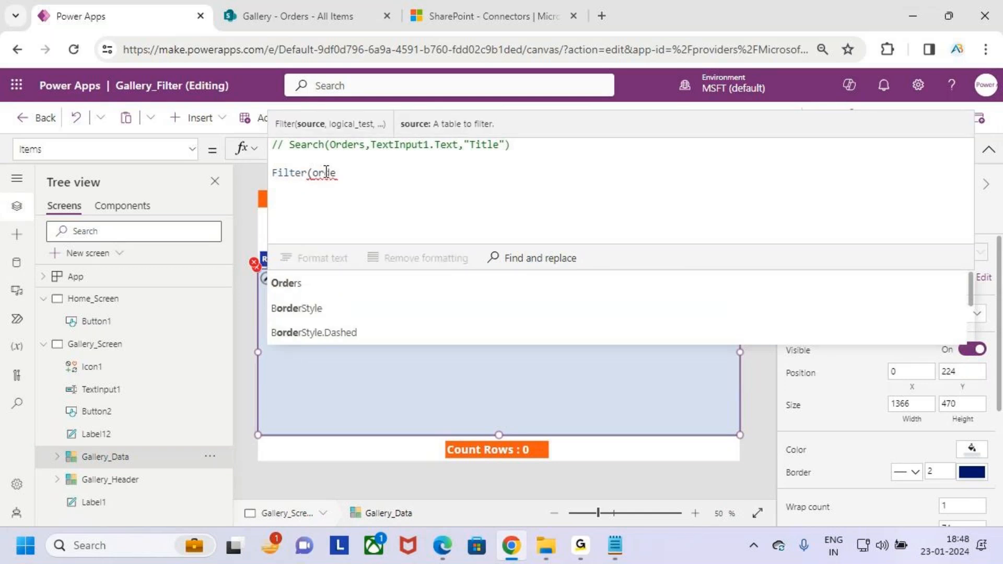
key(Tab)
text(,)
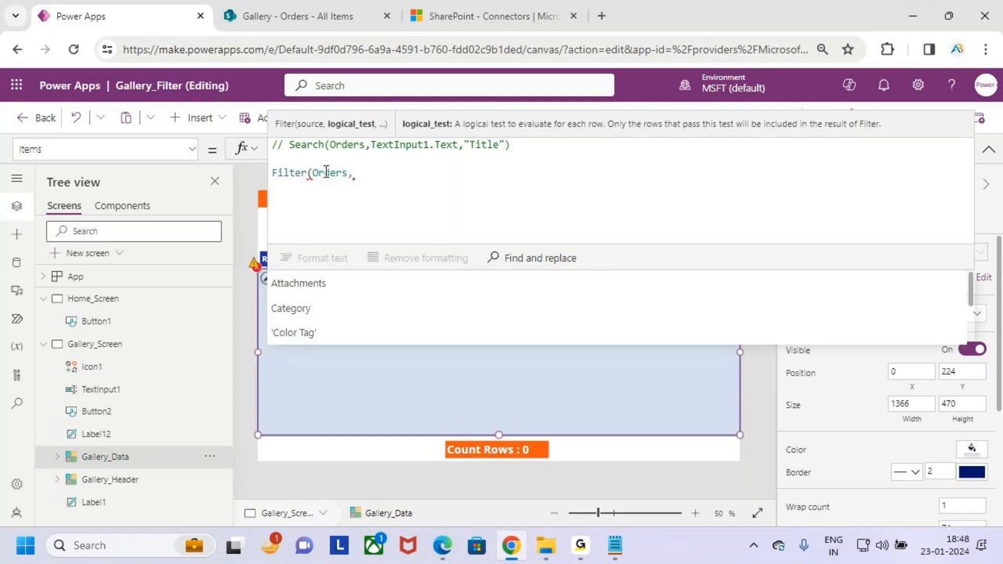
text(star)
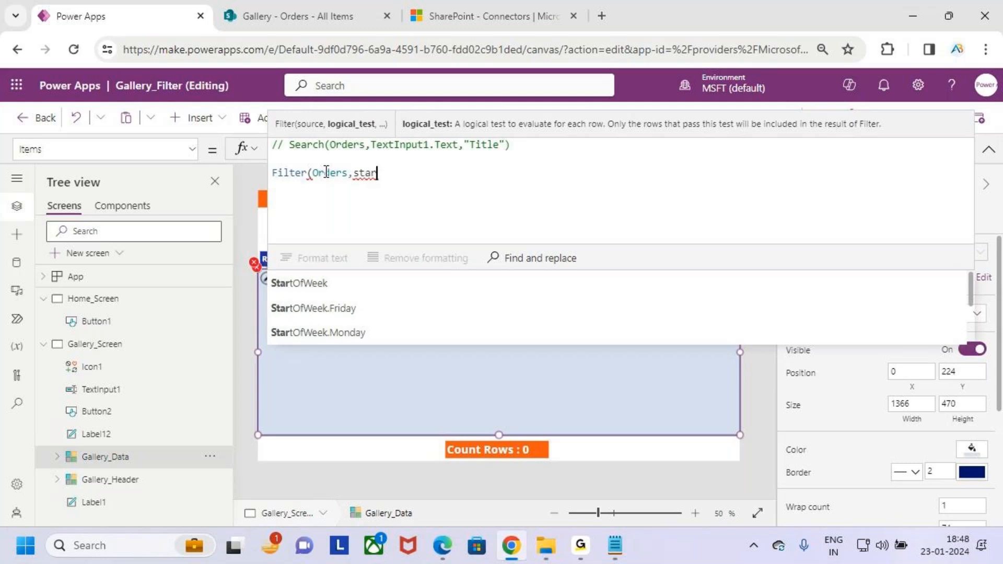
text(ts)
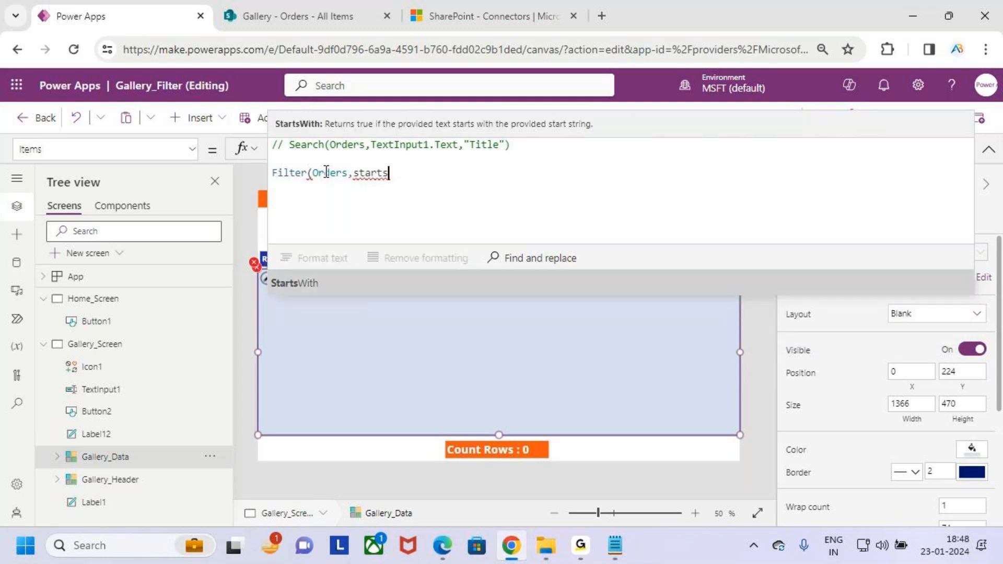
key(Tab)
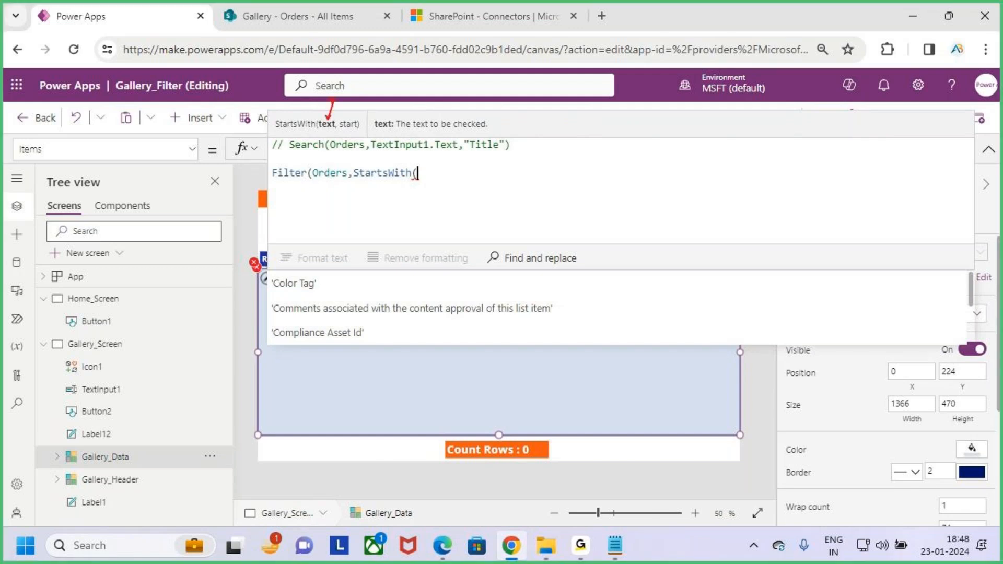
drag(414, 130, 464, 130)
key(Escape)
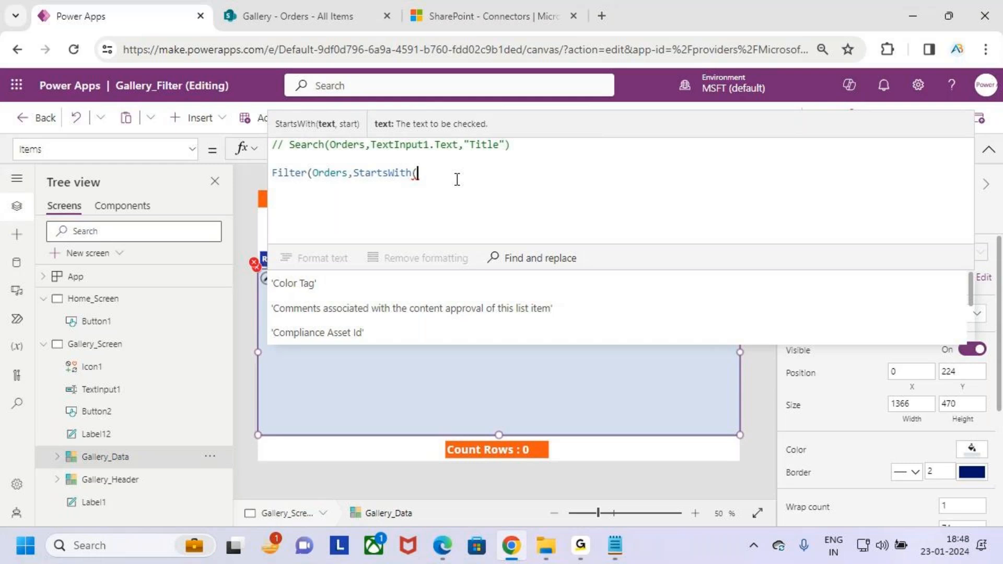
text(til)
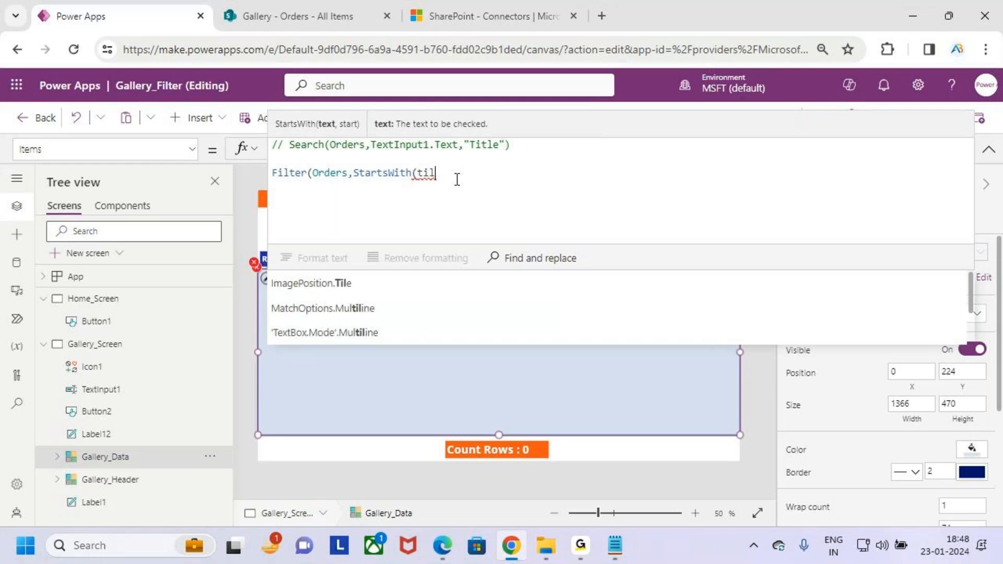
key(BackSpace)
text(tile)
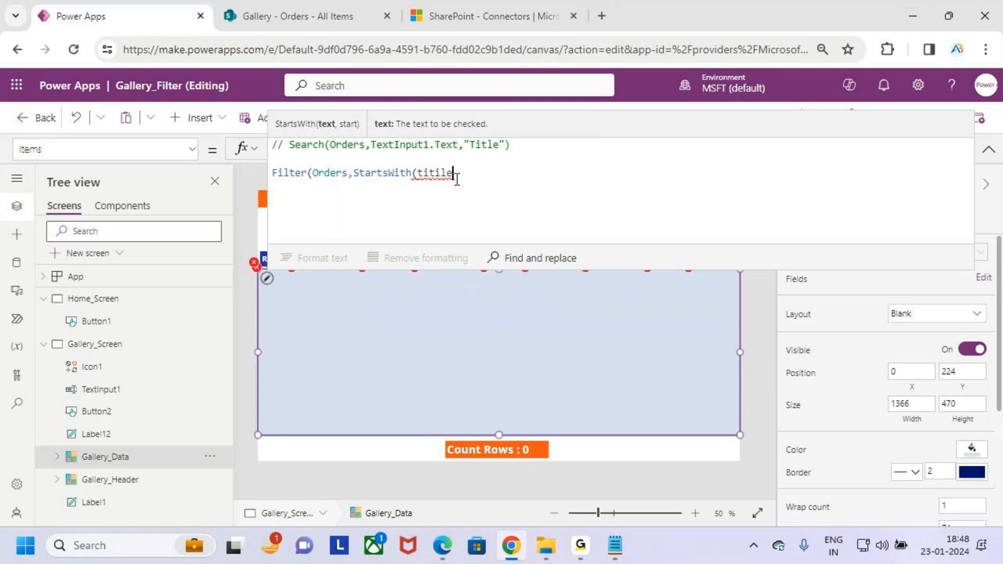
key(BackSpace)
key(BackSpace)
key(BackSpace)
key(BackSpace)
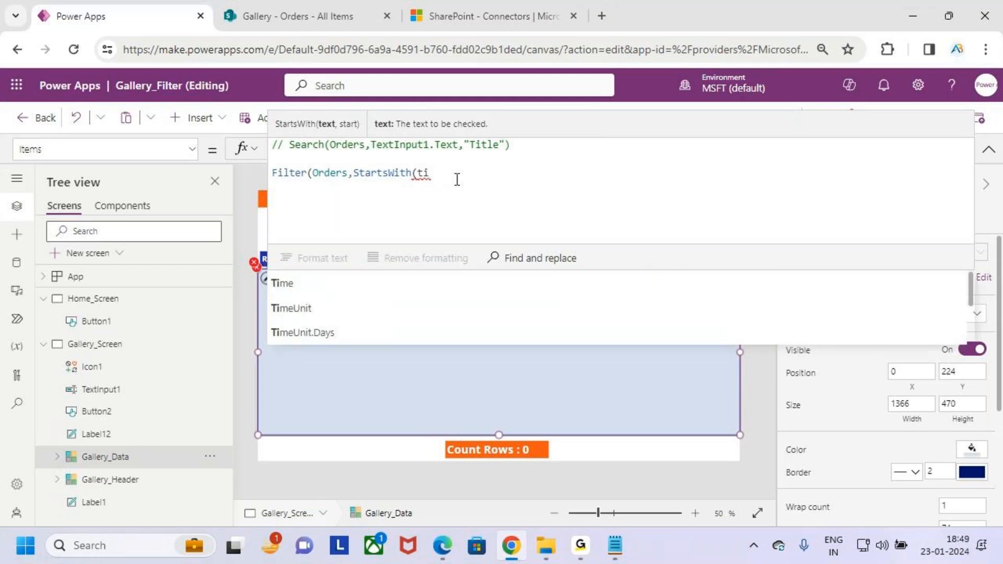
text(tl)
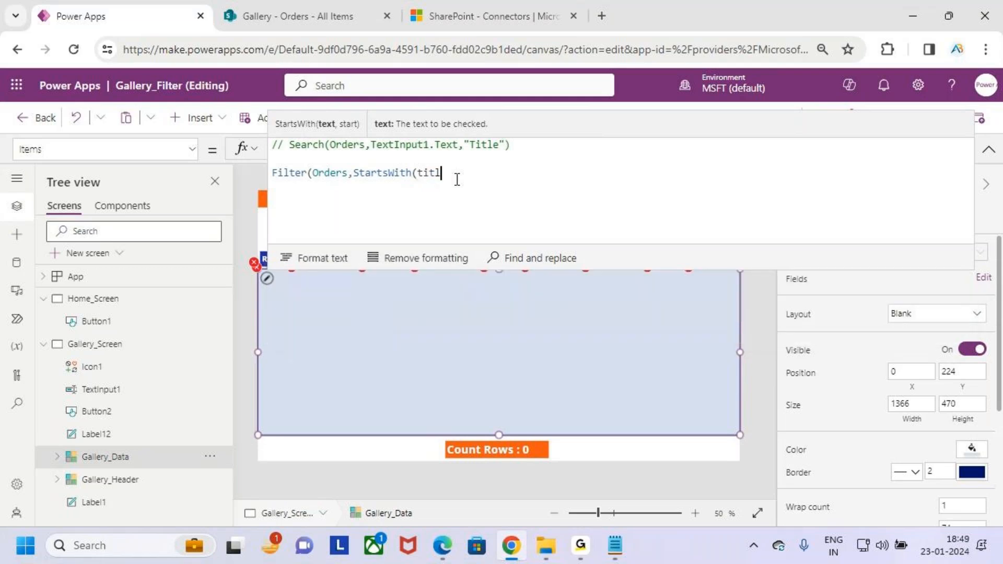
key(BackSpace)
key(BackSpace)
key(BackSpace)
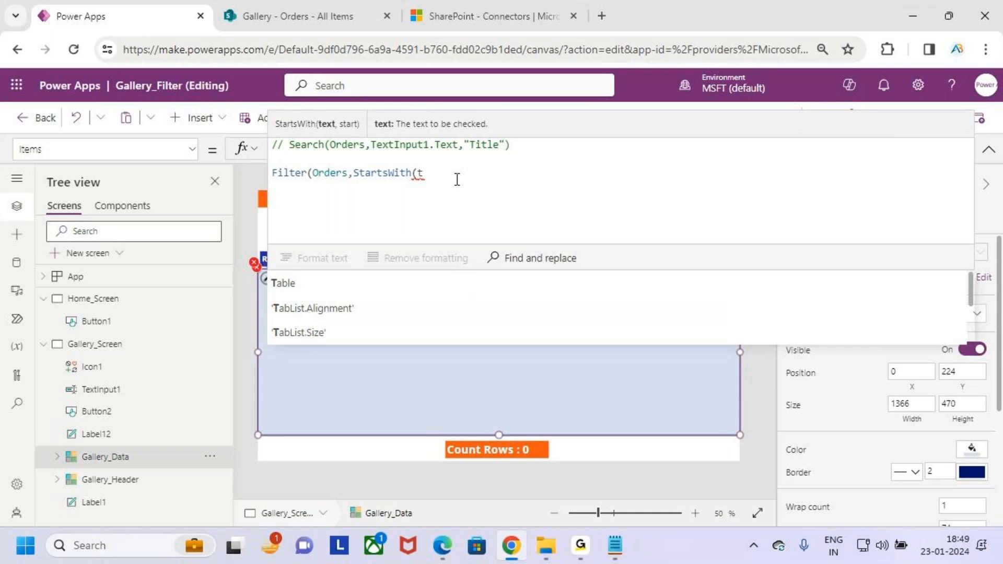
key(BackSpace)
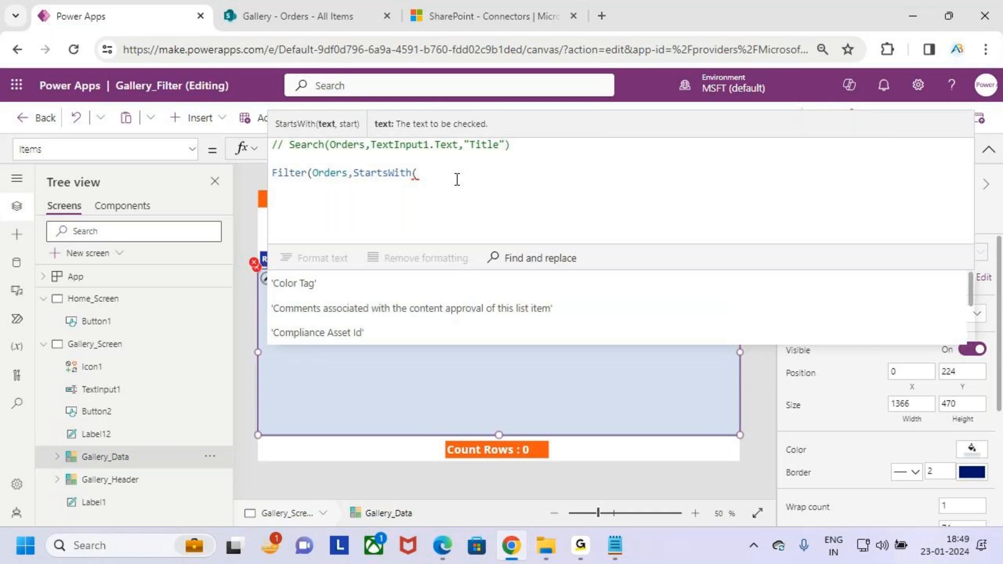
Step: Enter Row_Id as the text argument of StartsWith and underline the description of the start argument with the pen
text(Row)
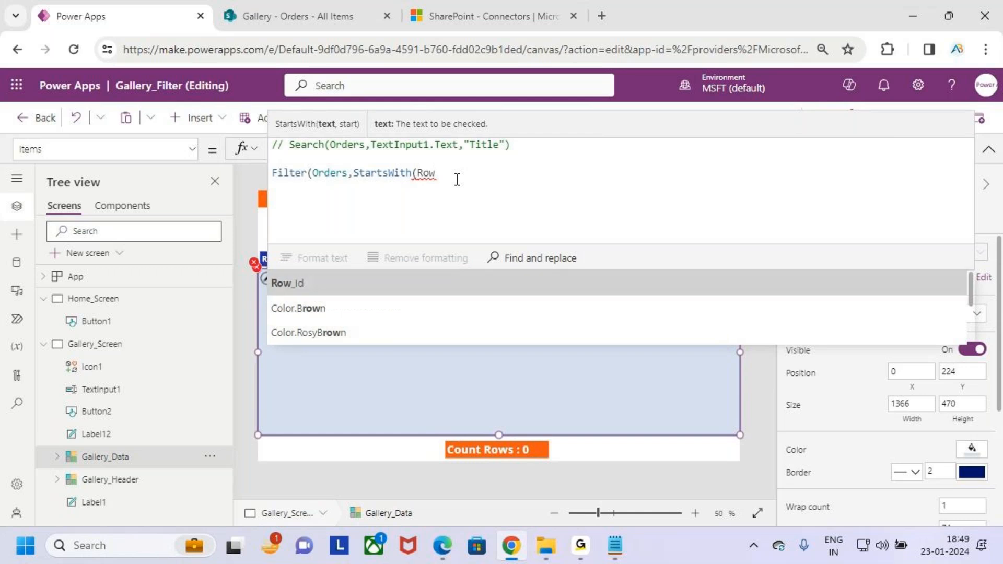
key(Tab)
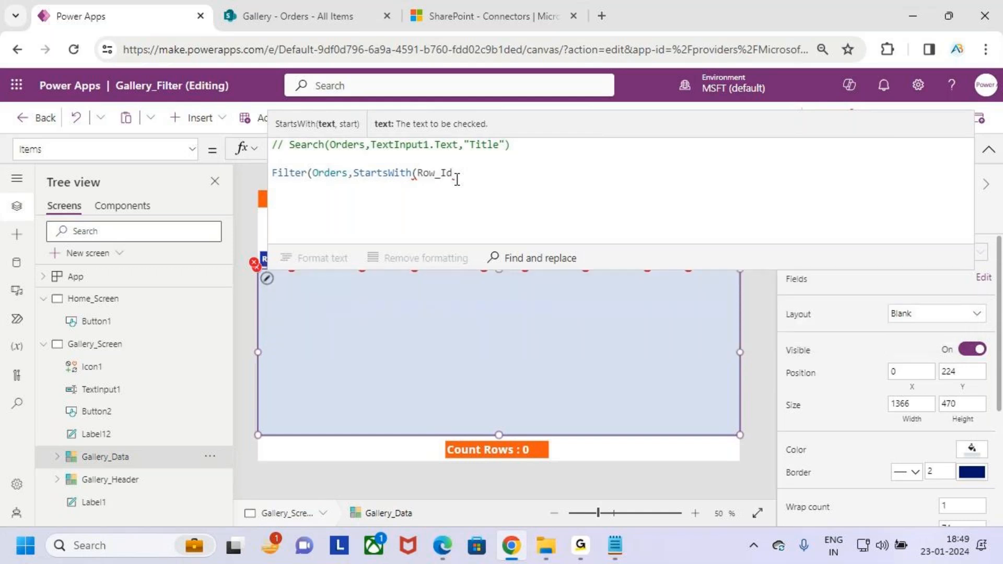
text(,)
key(ctrl+2)
mouse_move(626, 130)
mouse_down()
mouse_move(689, 130)
mouse_move(662, 136)
mouse_up()
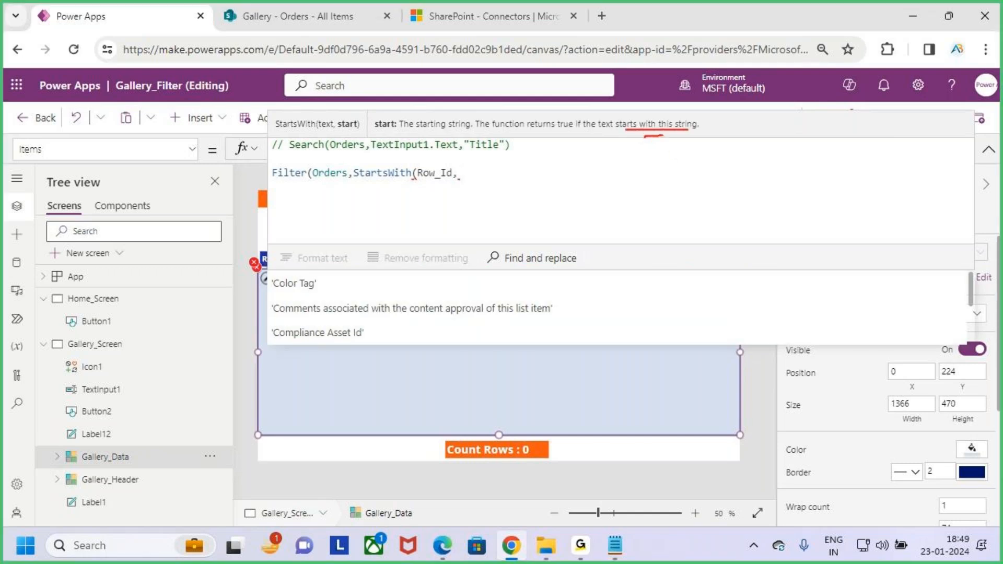
key(Escape)
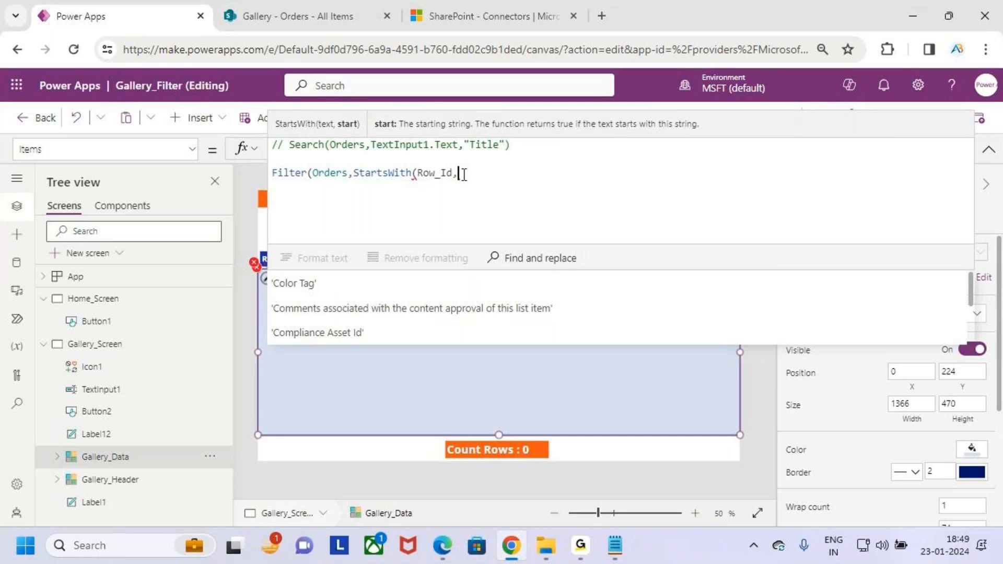
drag(458, 174, 423, 177)
click(461, 176)
Step: Copy the control name TextInput1 of the search box above the gallery
click(988, 149)
click(336, 230)
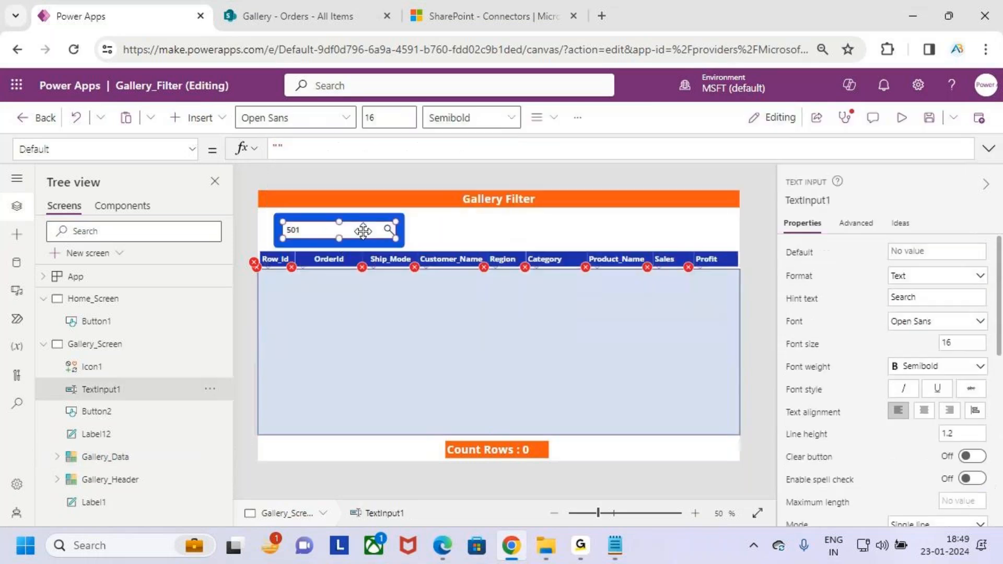
click(806, 202)
key(ctrl+c)
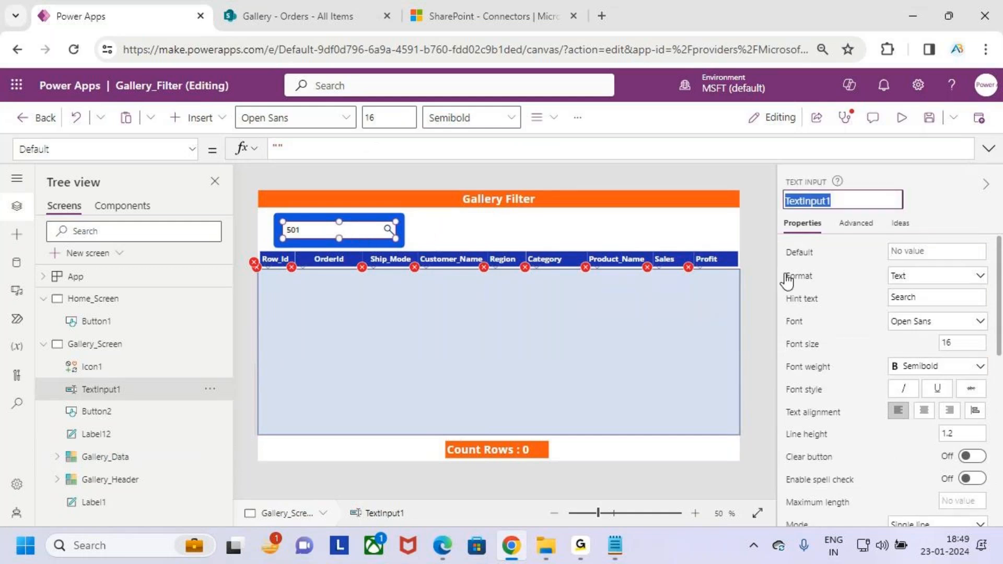
Step: Complete the Items formula of Gallery_Data as Filter(Orders,StartsWith(Row_Id,TextInput1.Text))
click(629, 328)
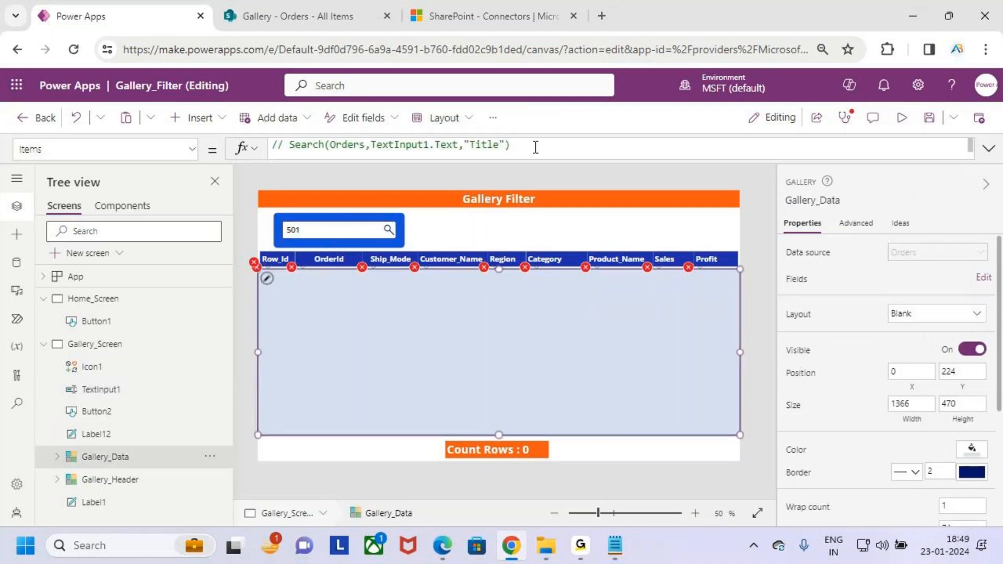
click(988, 149)
click(493, 179)
key(ctrl+v)
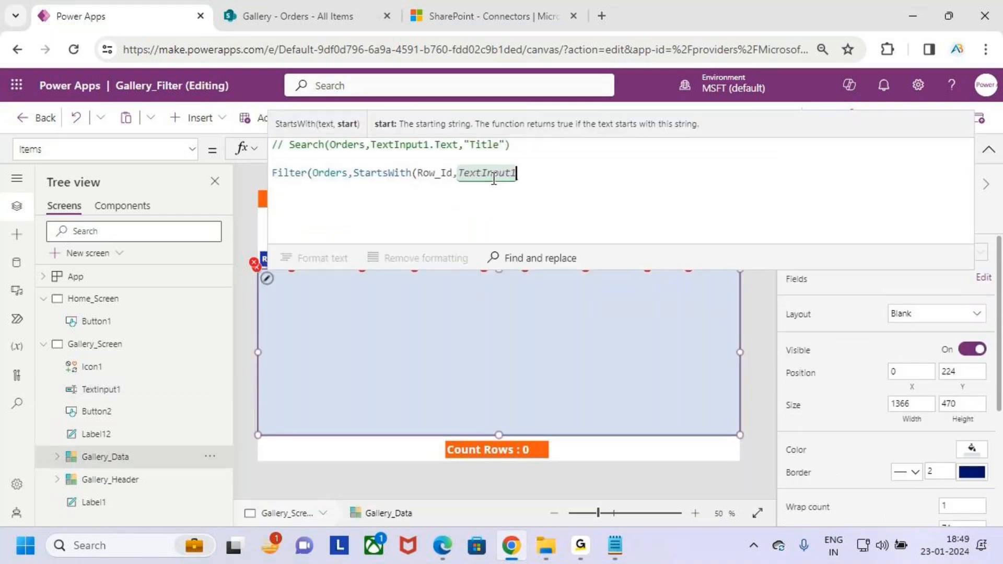
text(.text)
key(Down)
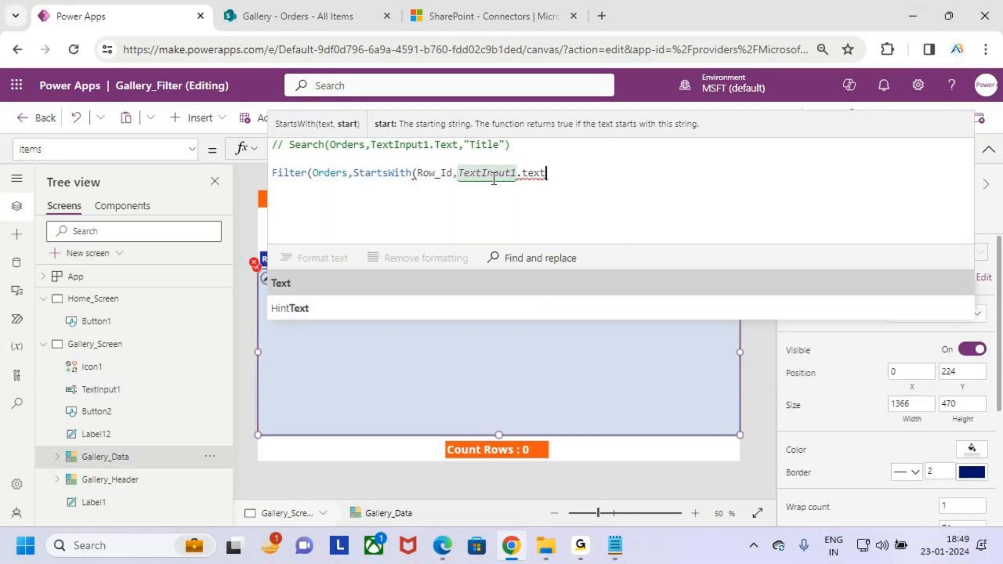
key(Return)
text())
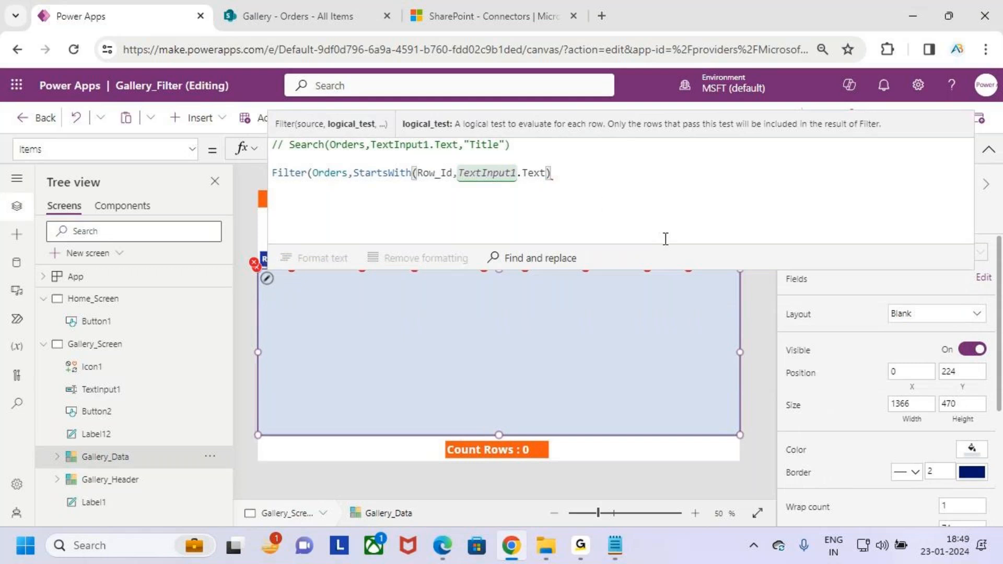
text())
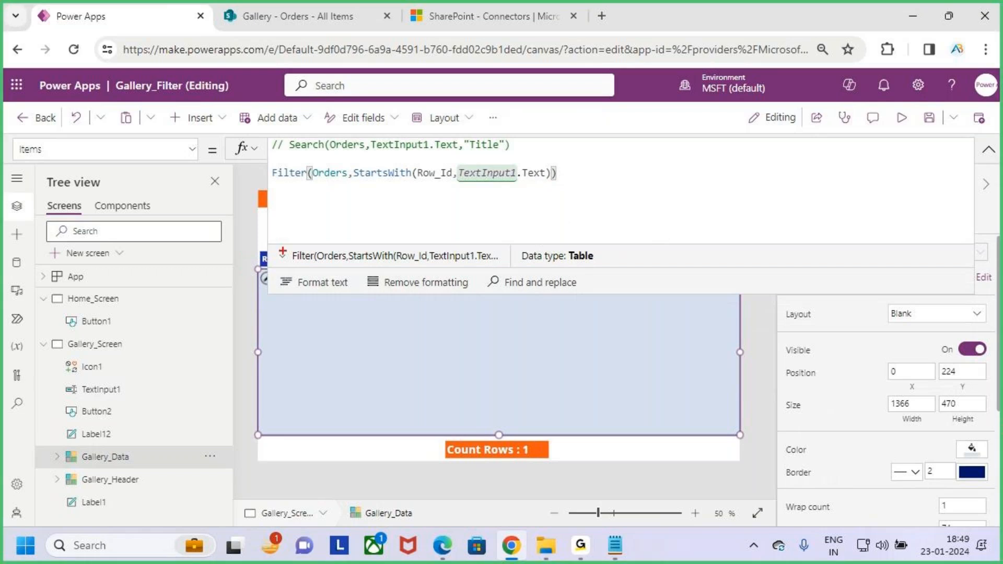
Step: Underline Filter and StartsWith and circle Row_Id in the formula with the pen, and clear the marks
drag(268, 186, 292, 186)
mouse_move(369, 189)
mouse_down()
mouse_move(445, 183)
mouse_move(423, 156)
mouse_move(421, 184)
mouse_up()
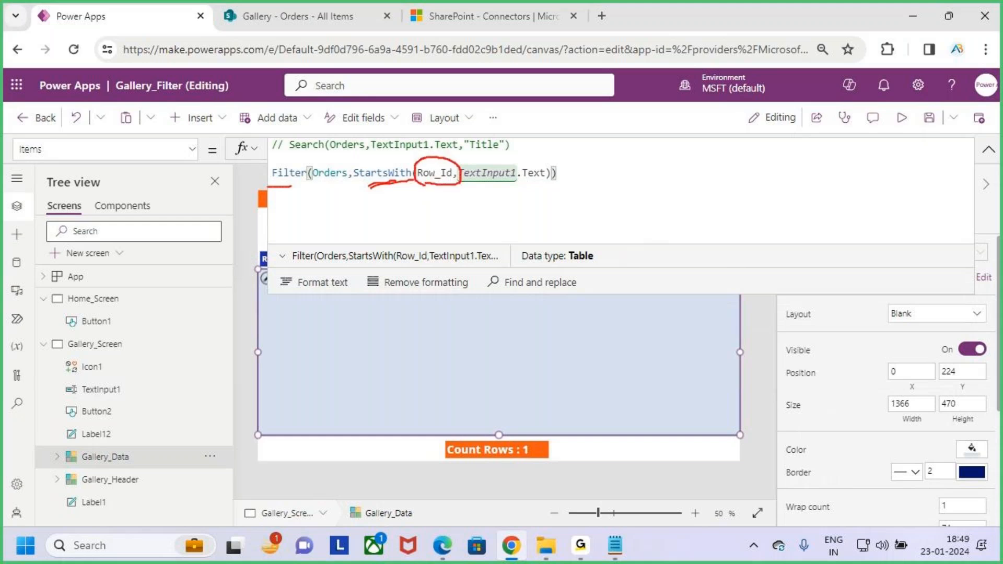
key(Escape)
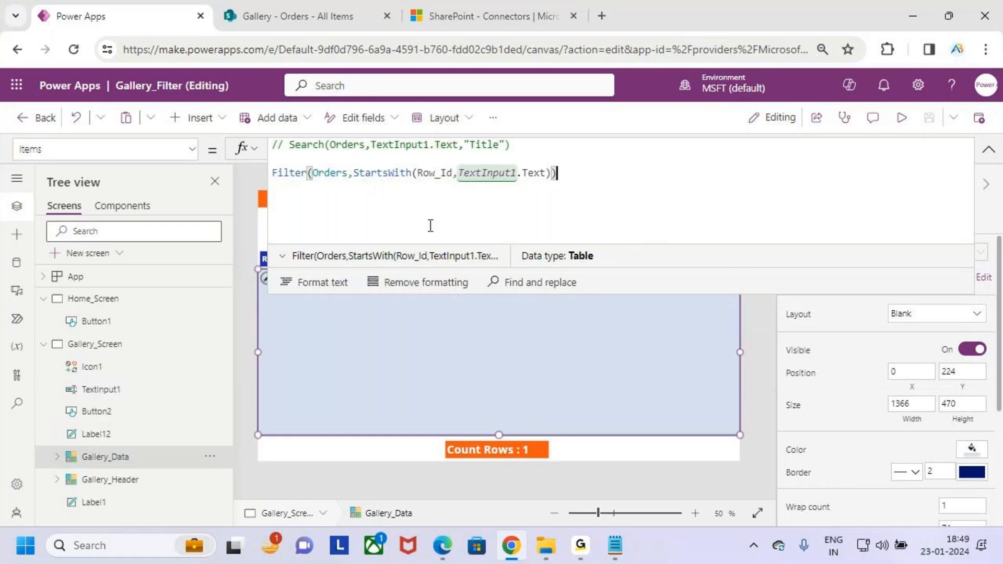
Step: Collapse the formula editor and preview the app with the filtered gallery
click(988, 150)
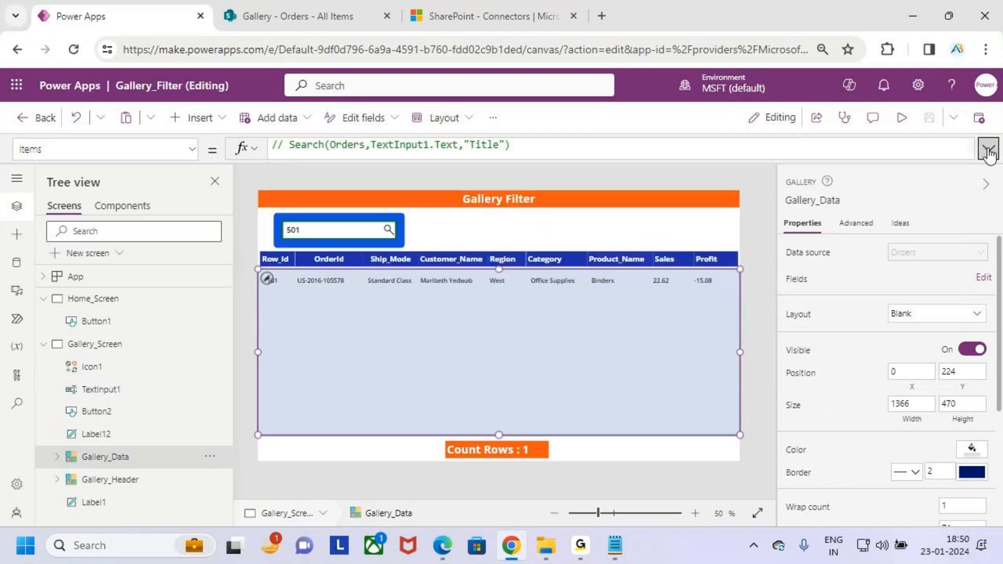
click(900, 119)
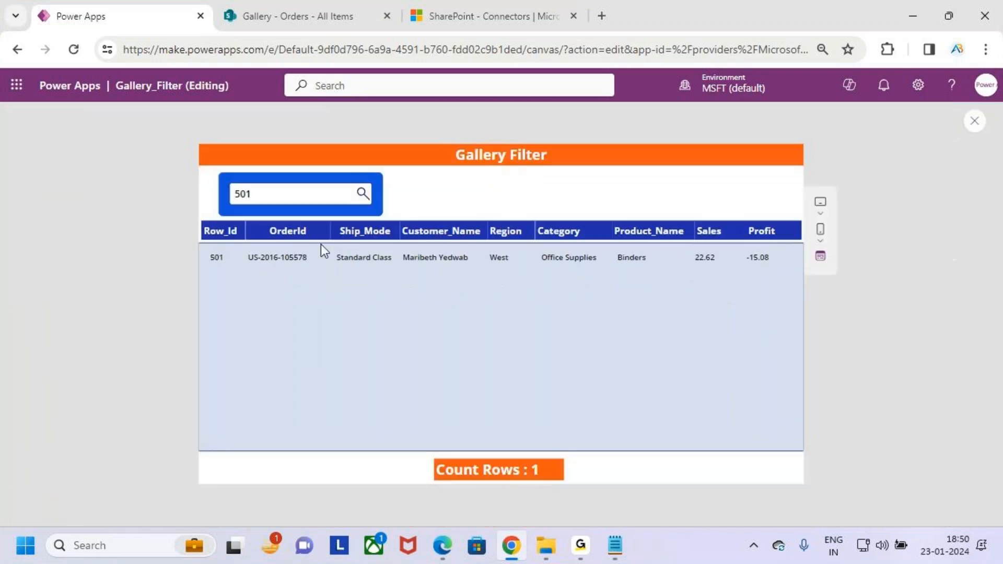
Step: Box the 501 search text and mark its matching row with the pen, and clear the marks
key(ctrl+2)
drag(226, 181, 305, 206)
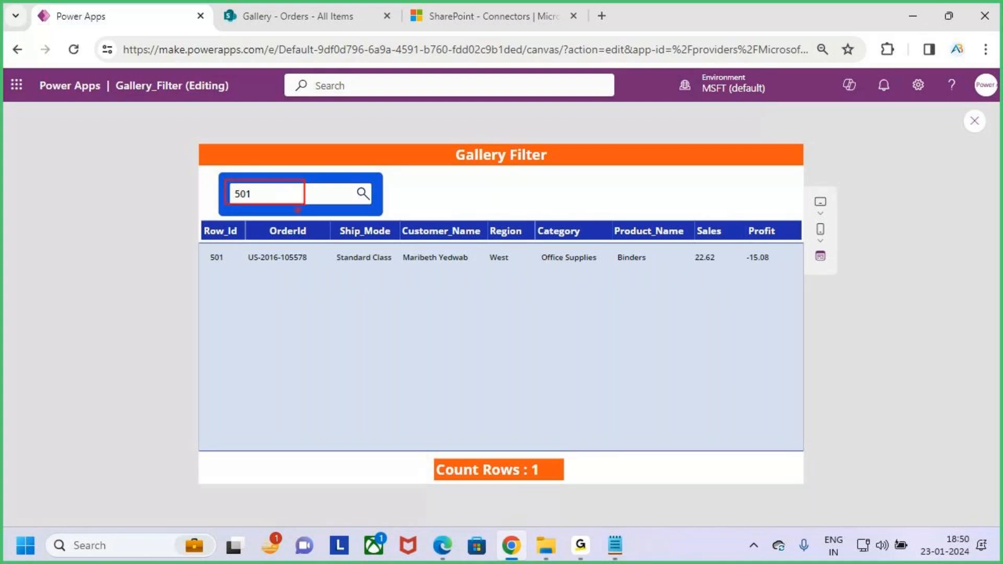
key(e)
drag(204, 253, 395, 328)
key(Escape)
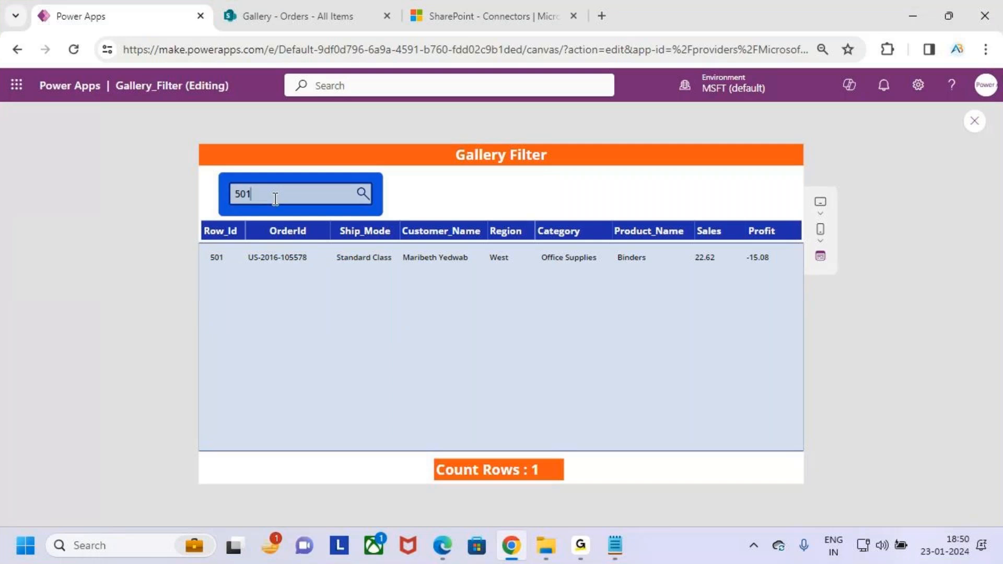
Step: Replace the search text with 1000 to test the gallery filter on that Row_Id
key(BackSpace)
key(BackSpace)
key(BackSpace)
text(1000)
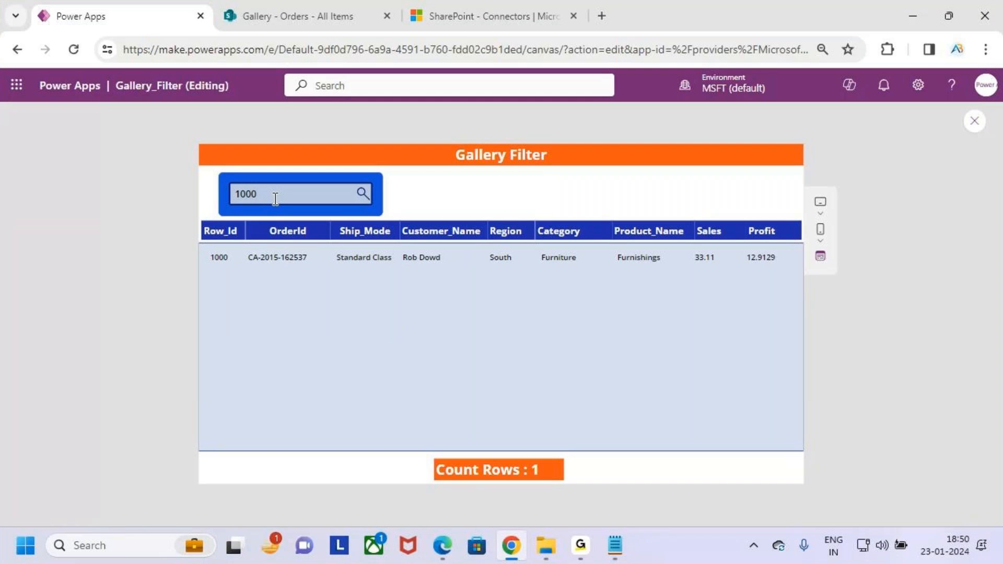
Step: Replace the search text with 2000, underline the matching row with the pen, and clear the mark
key(BackSpace)
key(BackSpace)
key(BackSpace)
key(BackSpace)
text(2000)
key(ctrl+2)
drag(210, 278, 265, 273)
key(Escape)
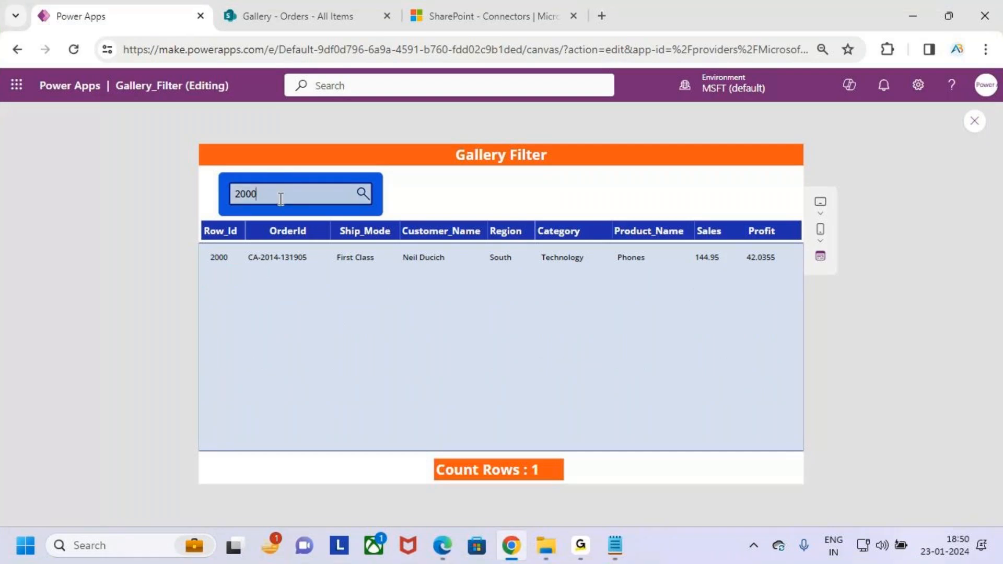
Step: Change the search text to 2001 and underline the matching Row_Id with the pen
key(BackSpace)
text(1)
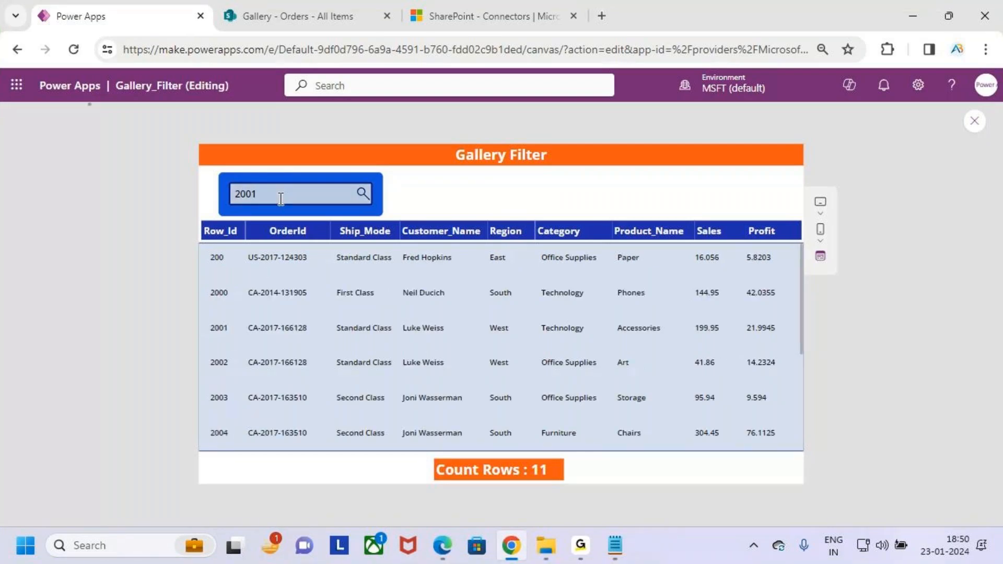
key(ctrl+2)
mouse_move(209, 274)
mouse_down()
mouse_move(258, 267)
mouse_move(245, 268)
mouse_up()
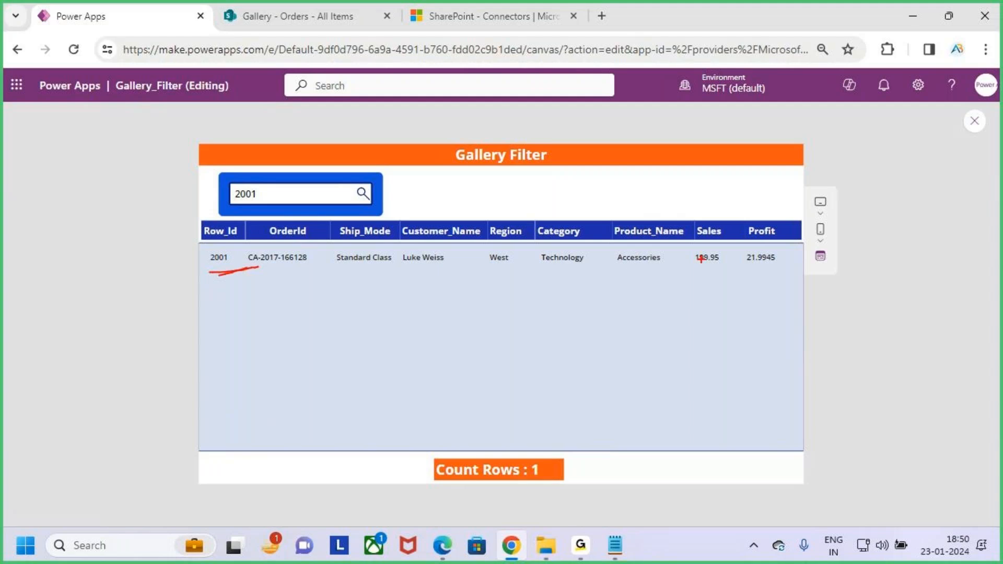
Step: Handwrite the word Search and further notes over the gallery with the pen, and clear all ink
drag(615, 188, 566, 270)
mouse_move(617, 245)
mouse_down()
mouse_move(665, 245)
mouse_move(685, 229)
mouse_move(711, 261)
mouse_move(752, 232)
mouse_up()
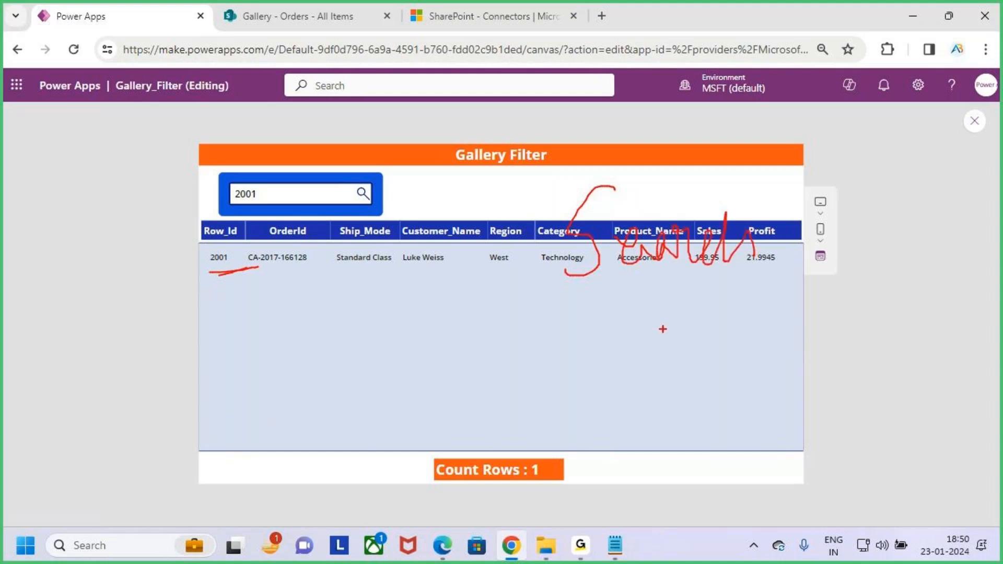
mouse_move(525, 347)
mouse_down()
mouse_move(525, 399)
mouse_move(608, 371)
mouse_up()
mouse_move(616, 364)
mouse_down()
mouse_move(648, 403)
mouse_move(668, 393)
mouse_move(674, 401)
mouse_up()
mouse_move(766, 376)
mouse_down()
mouse_move(706, 465)
mouse_move(752, 426)
mouse_up()
mouse_move(788, 386)
mouse_down()
mouse_move(788, 445)
mouse_move(831, 425)
mouse_up()
key(Escape)
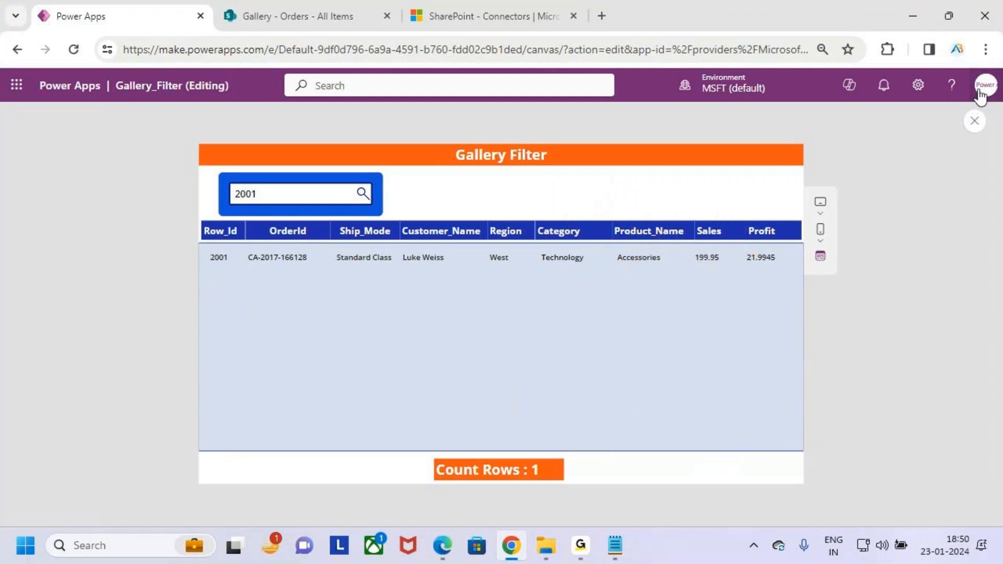
Step: Leave the preview and examine the Row_Id argument in Gallery_Data's expanded Items formula
click(974, 122)
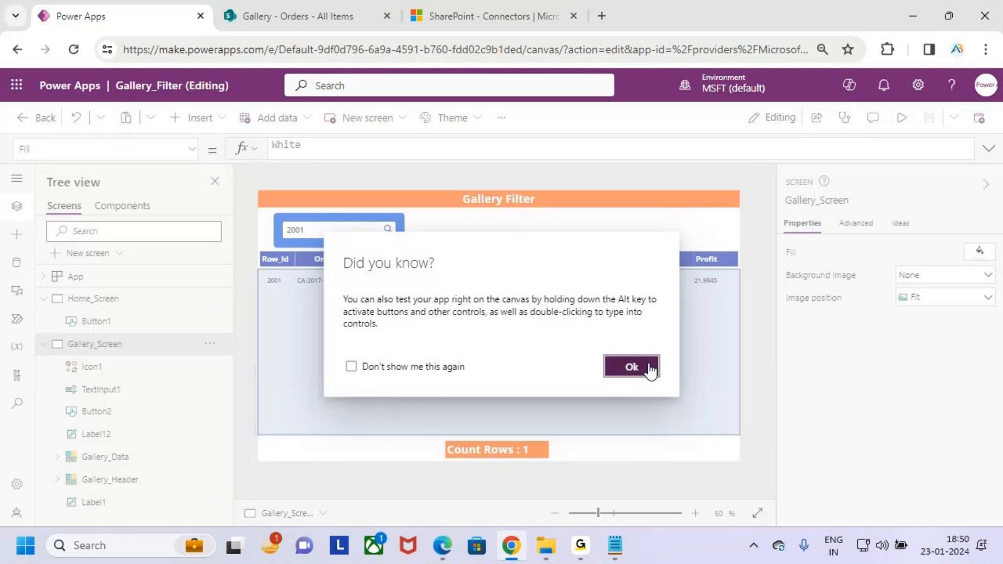
click(648, 368)
click(989, 148)
click(597, 173)
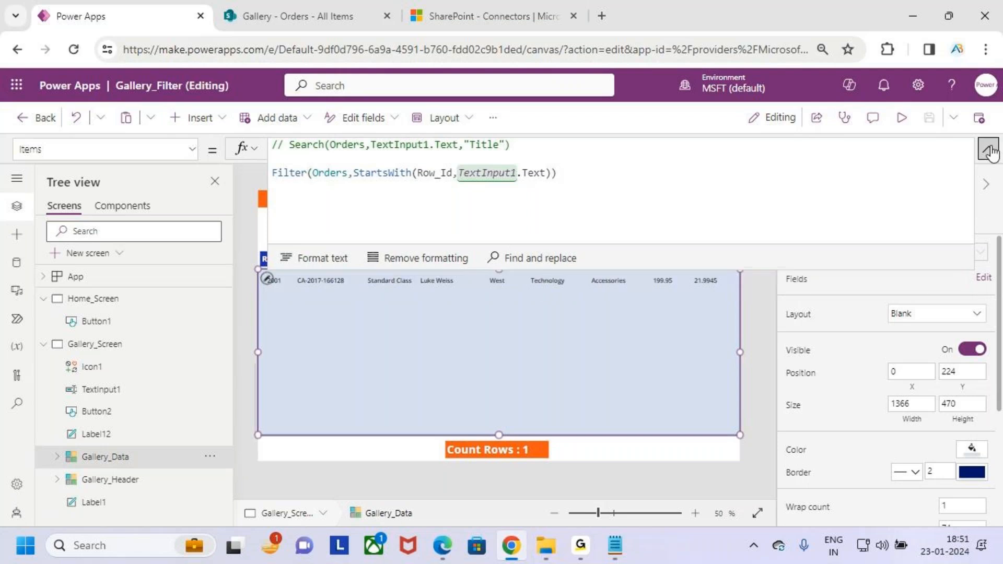
click(989, 150)
click(988, 150)
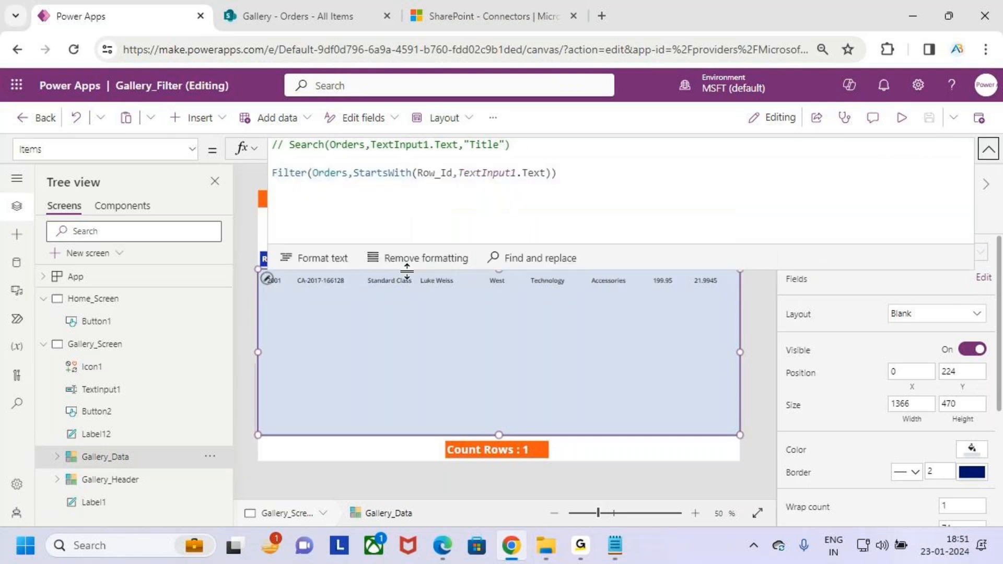
drag(418, 173, 453, 172)
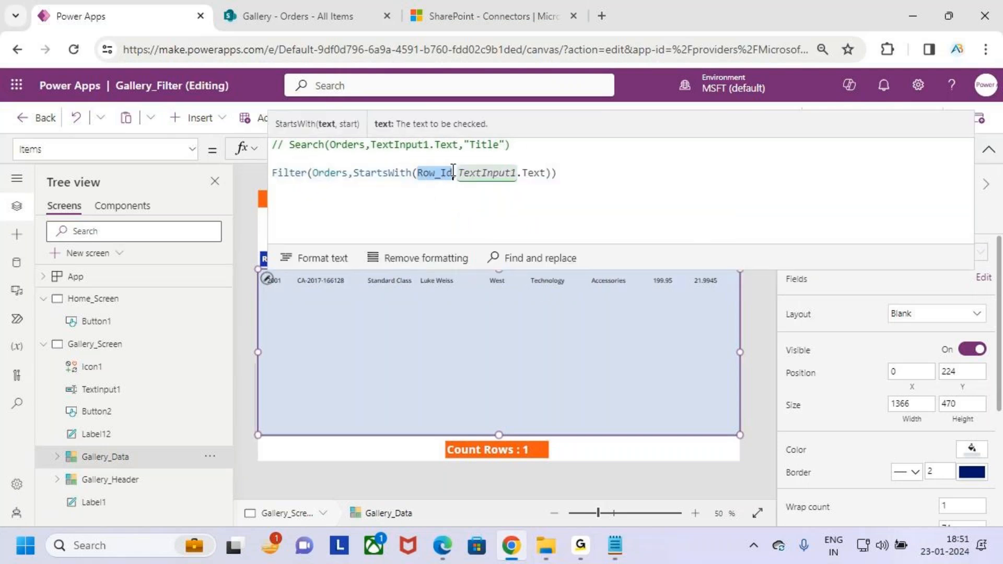
click(988, 150)
Step: Preview the app, box the Row_Id and Customer_Name headers with the pen, and clear the marks
click(902, 117)
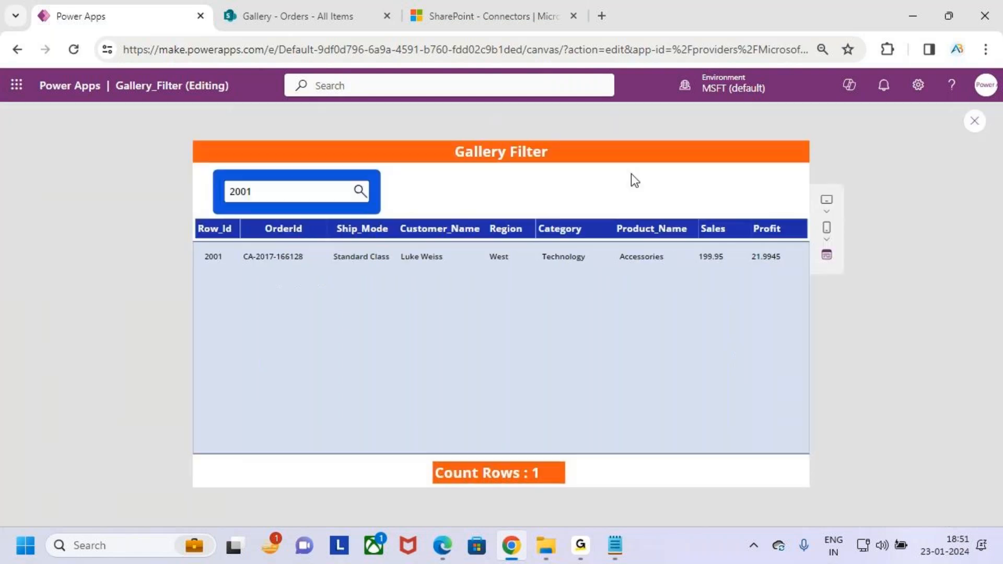
drag(196, 220, 241, 254)
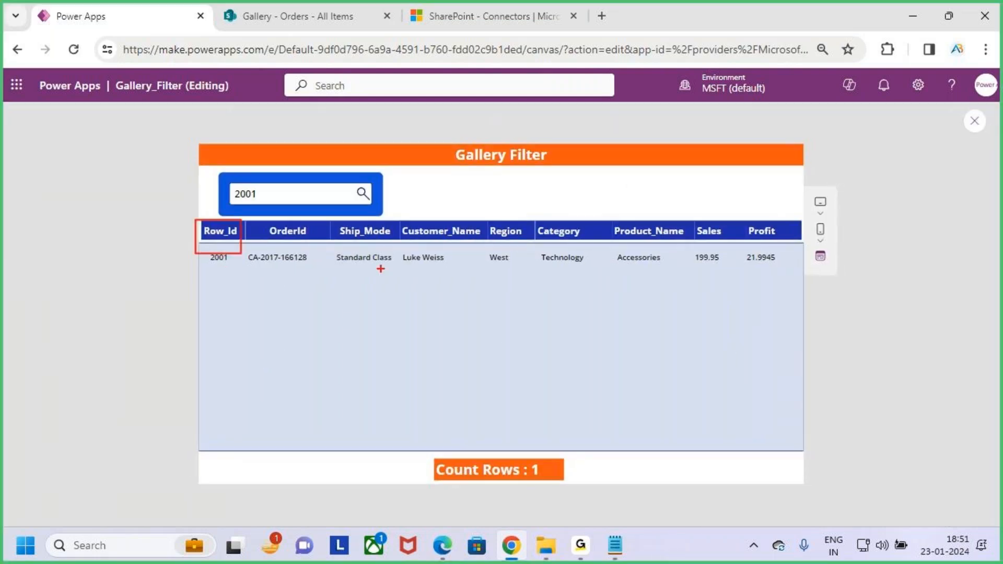
drag(396, 222, 496, 264)
drag(442, 190, 448, 235)
drag(458, 213, 448, 240)
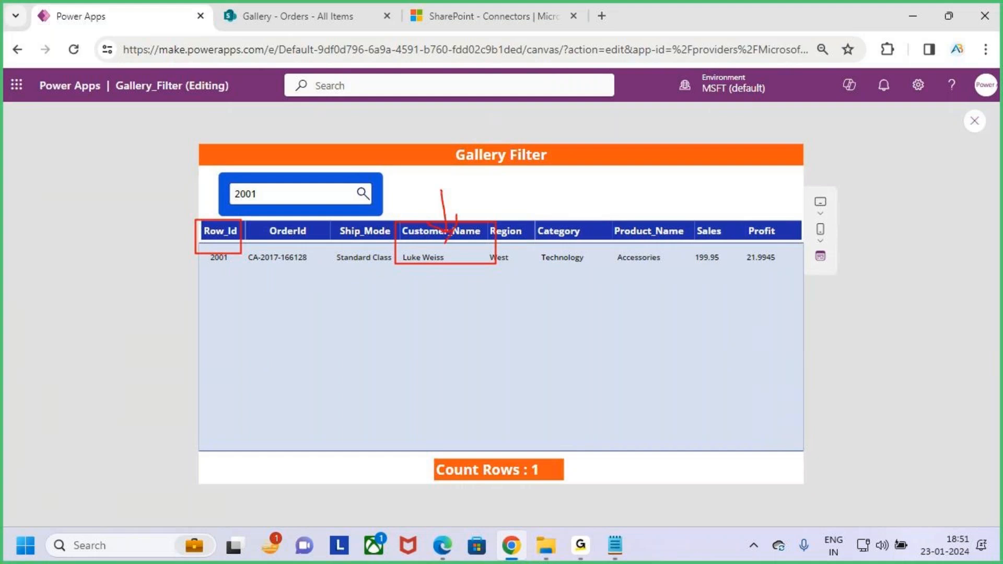
key(Escape)
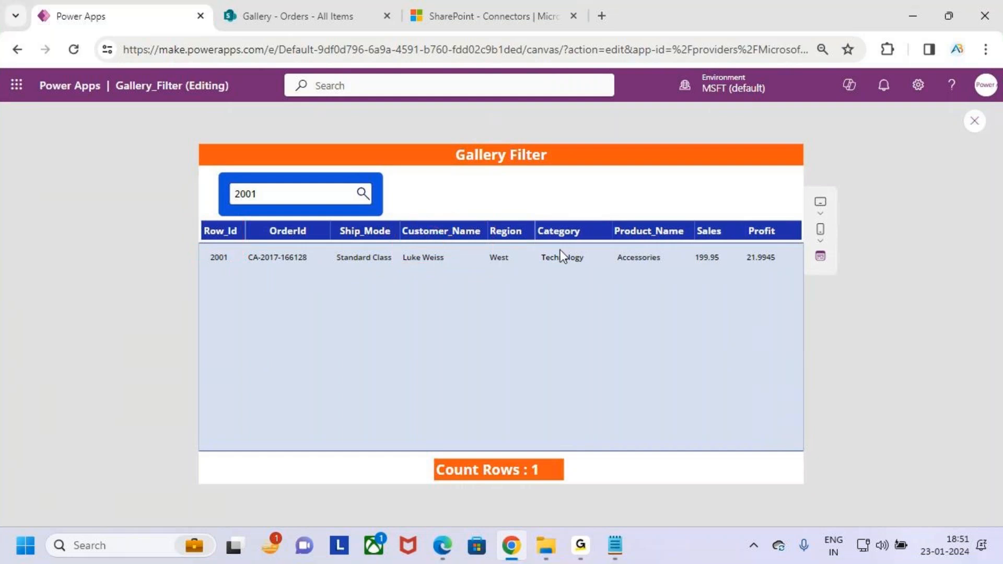
Step: Leave the preview and add an || operator and a second StartsWith call to the Filter condition of Gallery_Data's Items formula
click(975, 121)
click(633, 369)
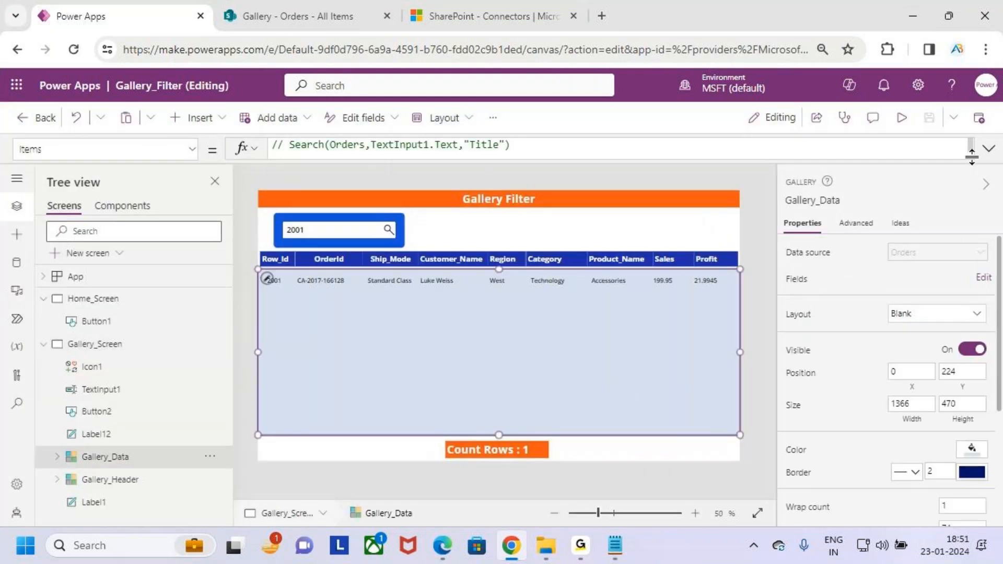
click(989, 150)
click(596, 177)
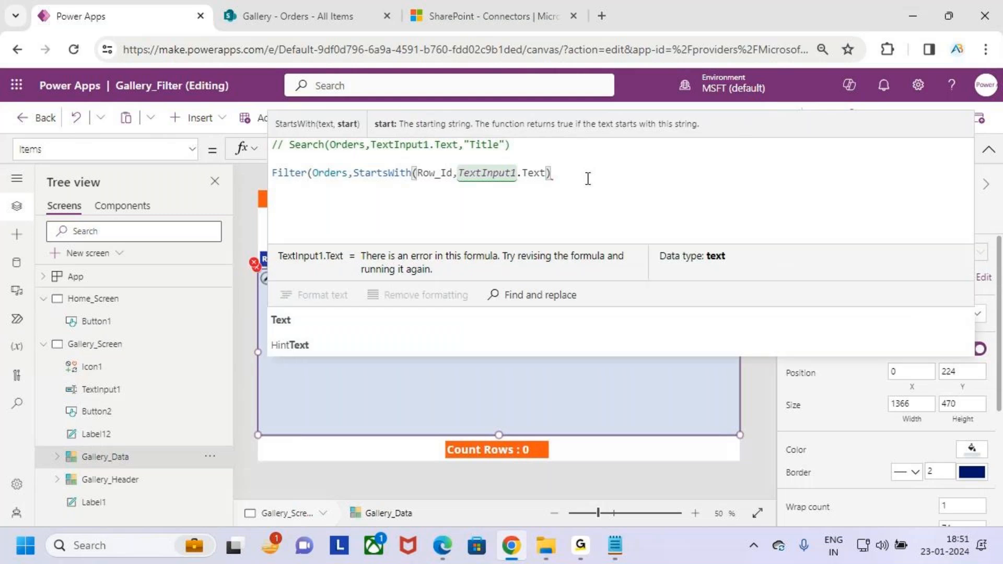
key(BackSpace)
key(BackSpace)
text() ||)
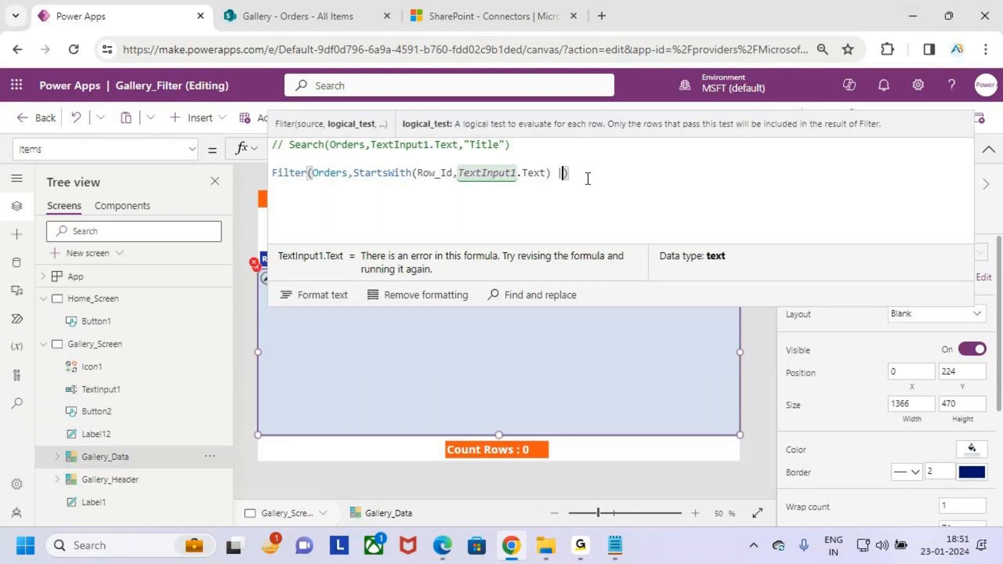
text( starts)
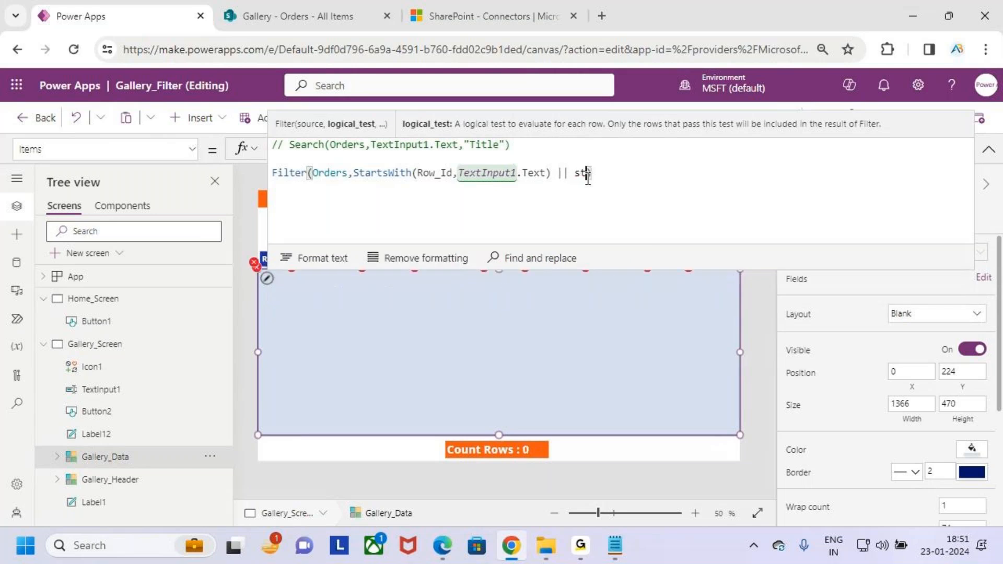
key(Tab)
text(()
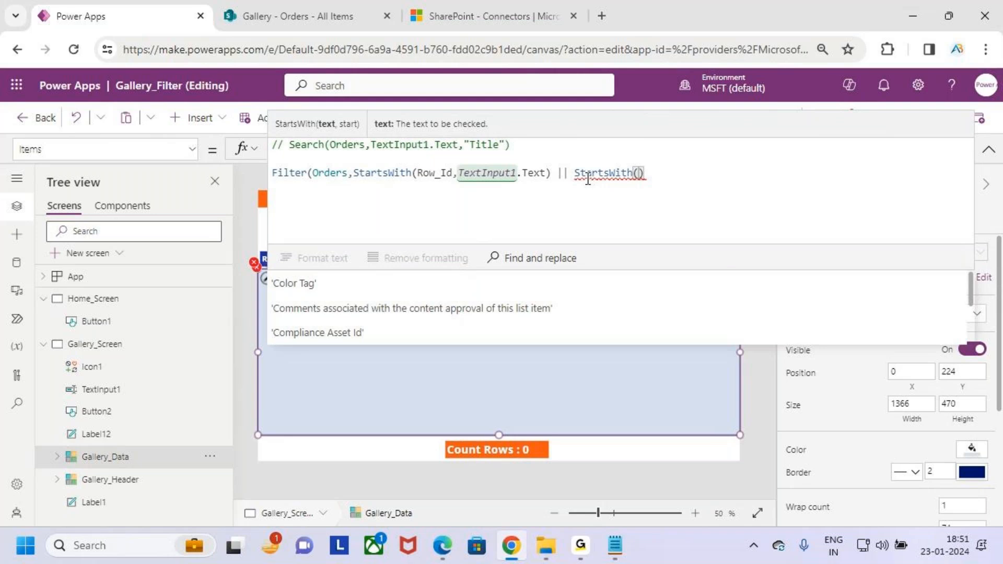
Step: Complete the second StartsWith call with Customer_Name,TextInput1.Text and close the Filter formula
text(c)
text(ust)
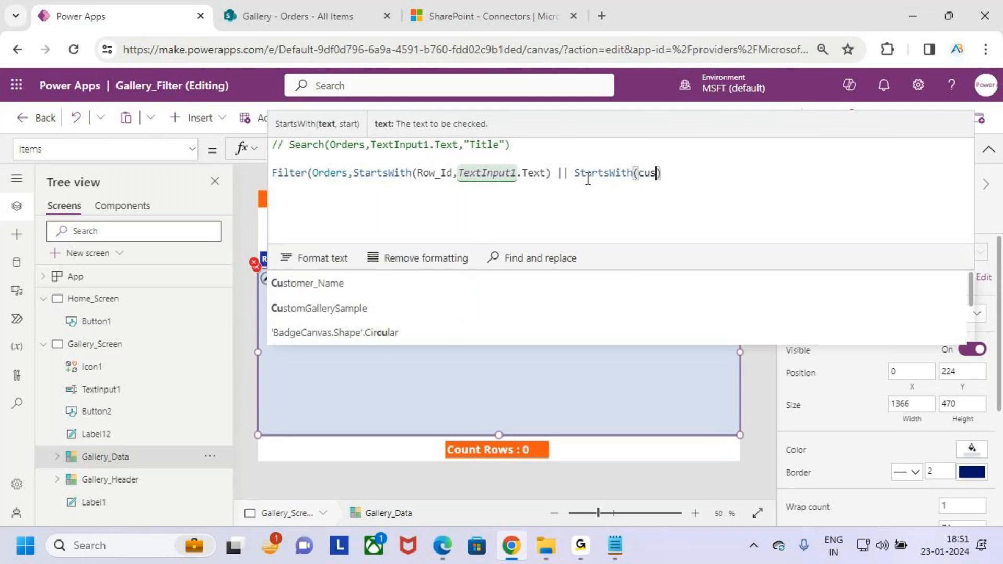
key(Tab)
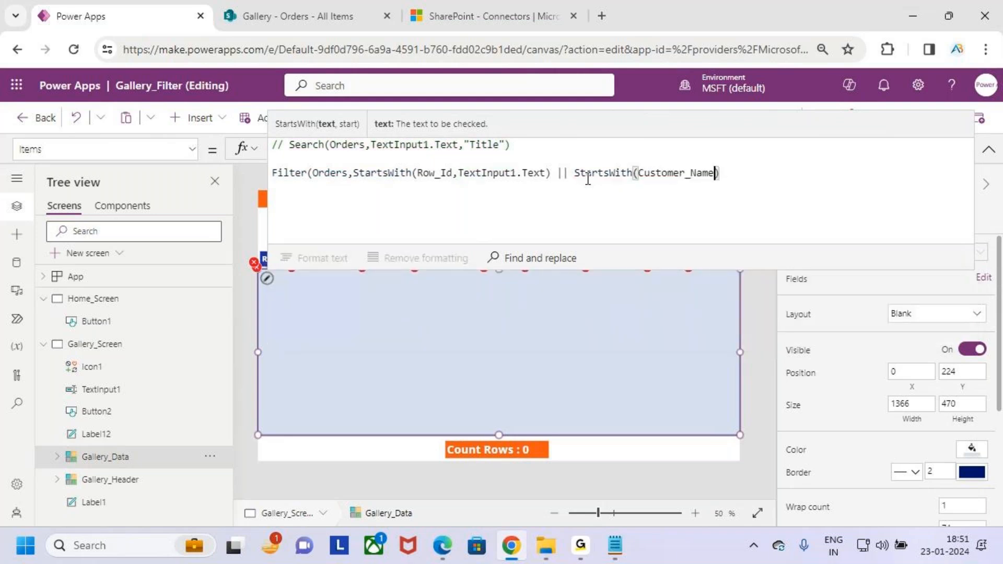
text(,TextInput1)
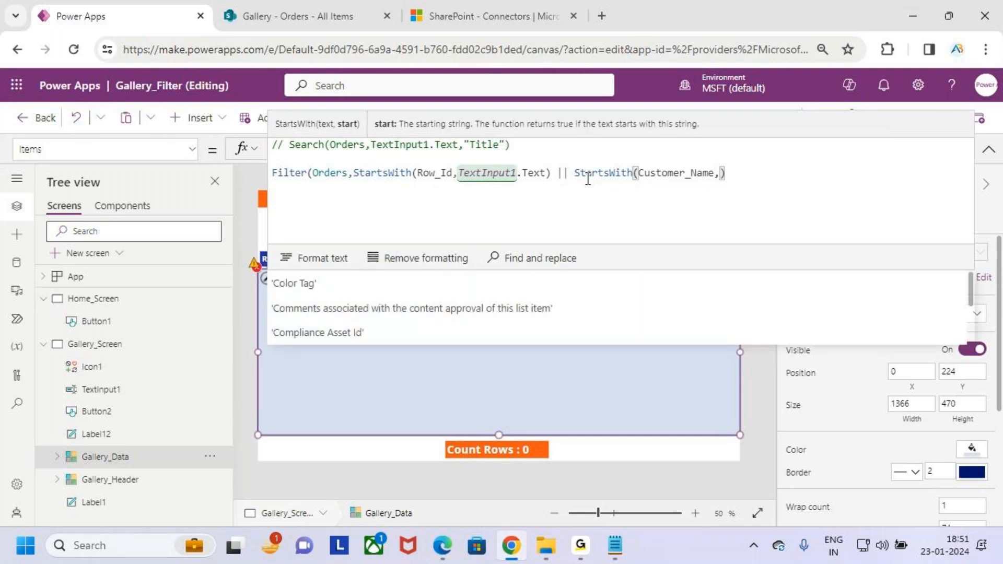
text(.text)
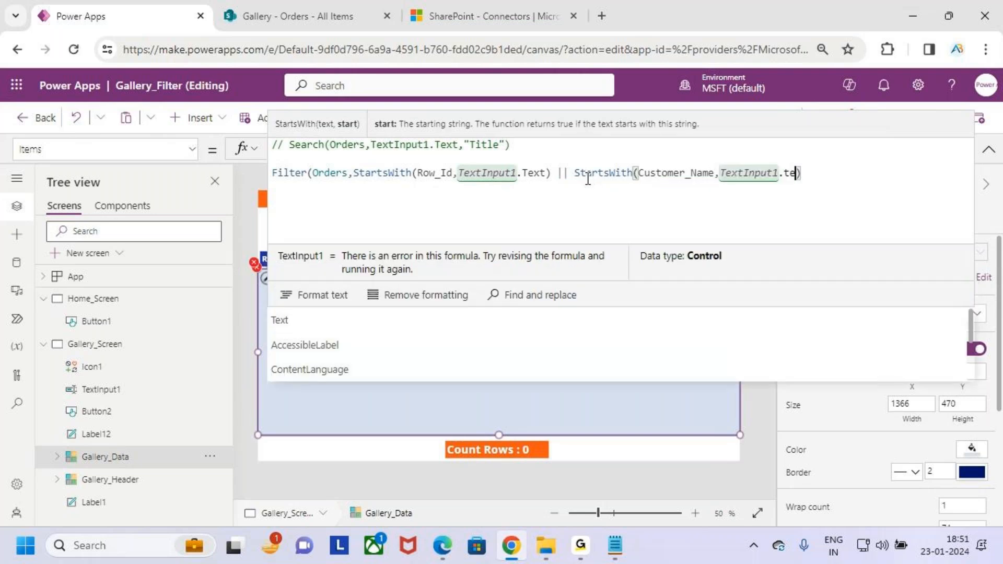
key(Tab)
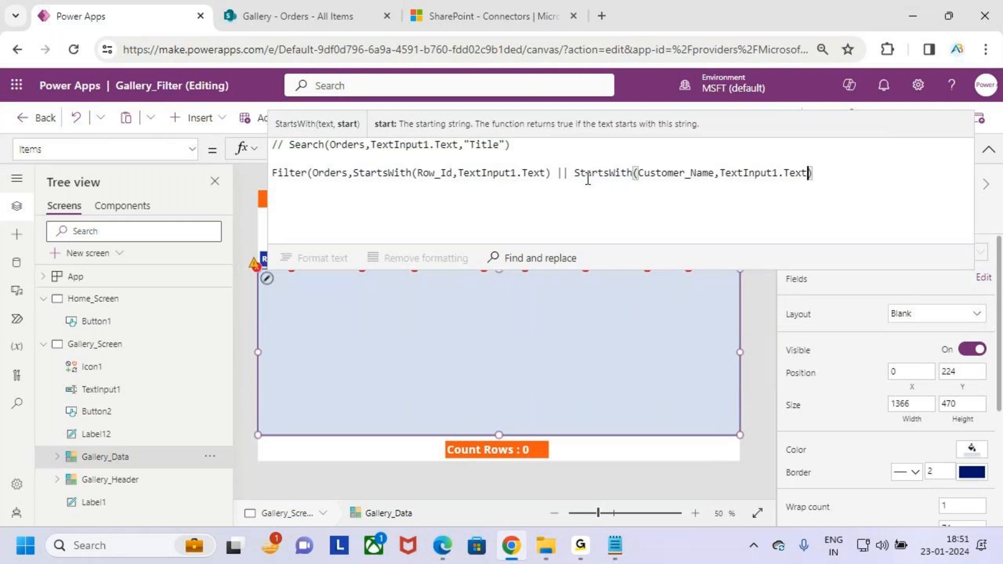
text())
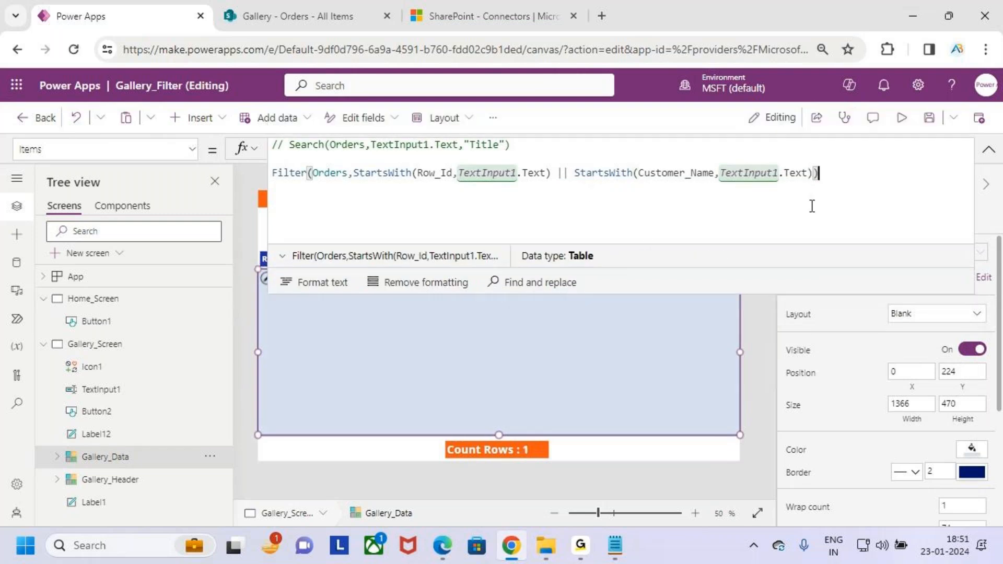
Step: Collapse the formula editor, preview the app, and replace the search text with 2000
click(988, 150)
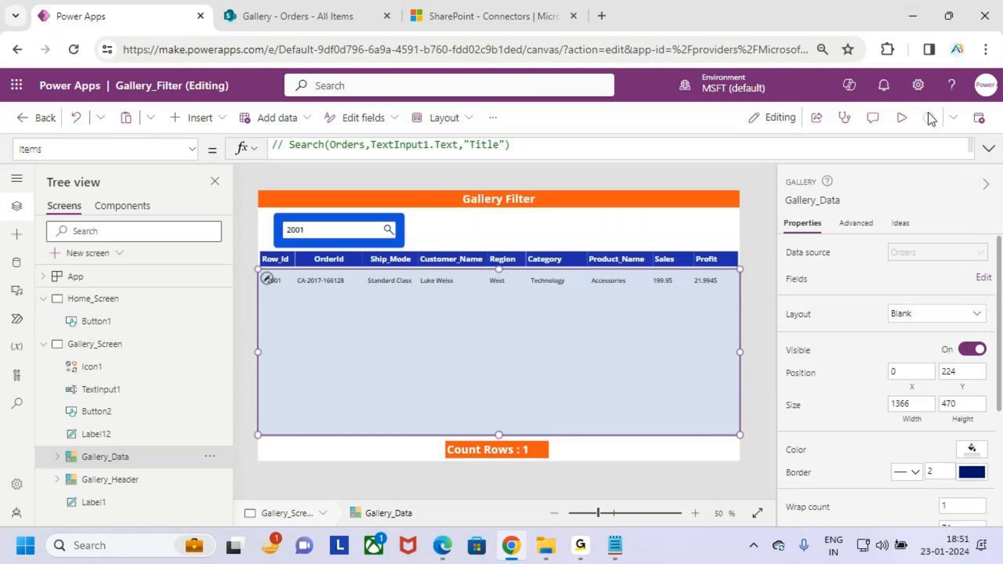
click(902, 119)
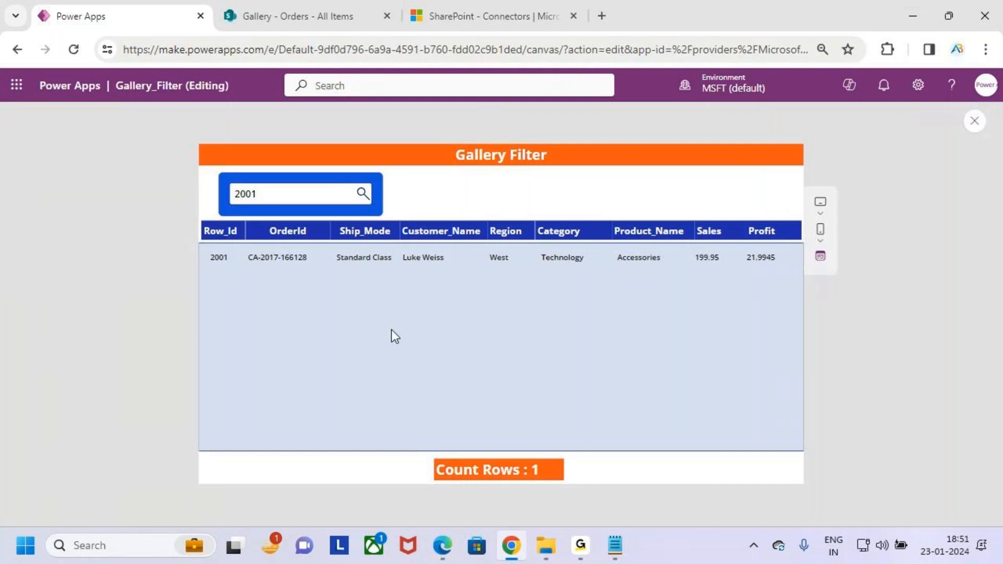
click(286, 194)
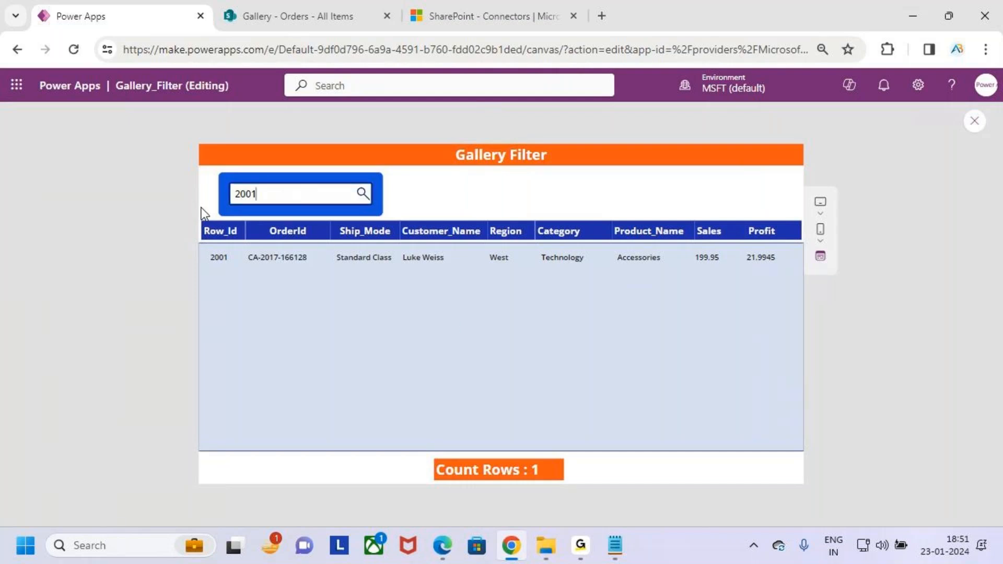
key(BackSpace)
key(BackSpace)
key(BackSpace)
key(BackSpace)
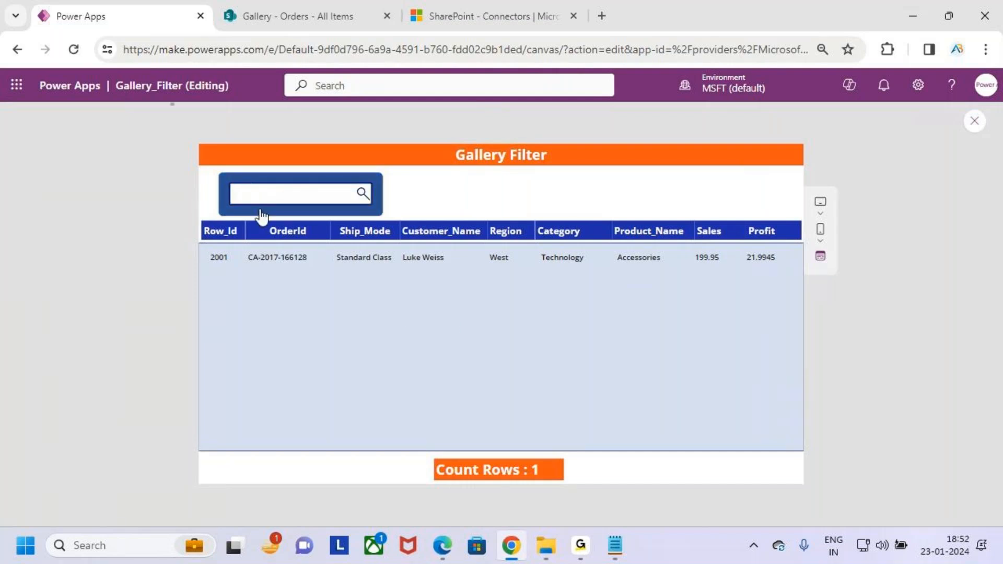
text(2000)
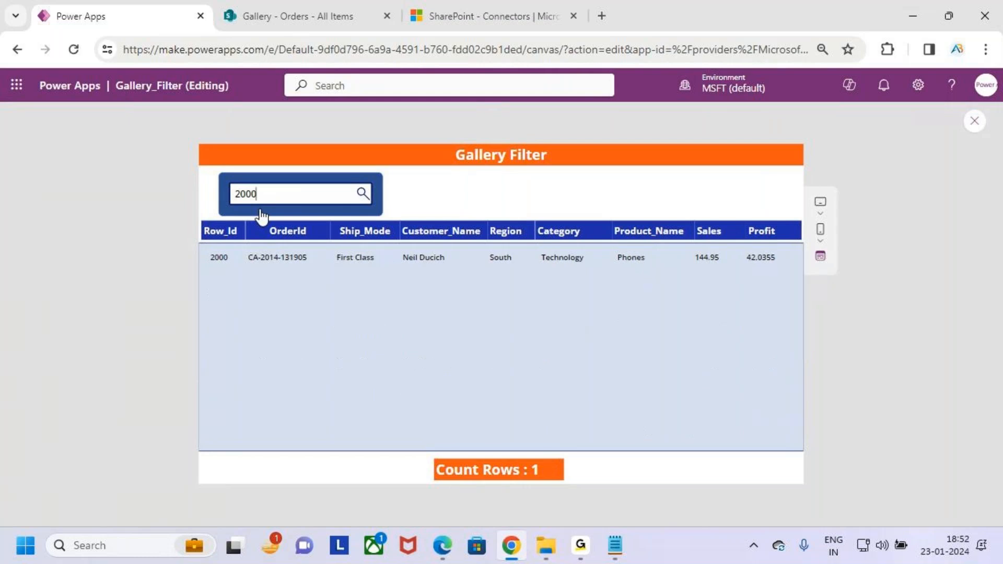
Step: Test the filter with further Row_Id values such as 2001 and 201, ending with 2050 as the search text
key(BackSpace)
text(1)
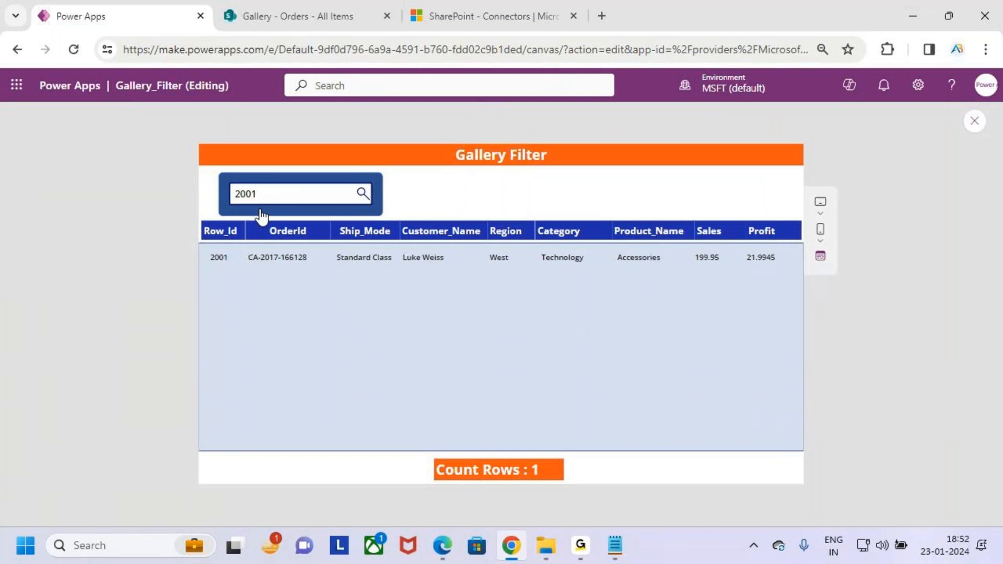
key(BackSpace)
text(10)
key(BackSpace)
key(BackSpace)
key(BackSpace)
text(10)
key(BackSpace)
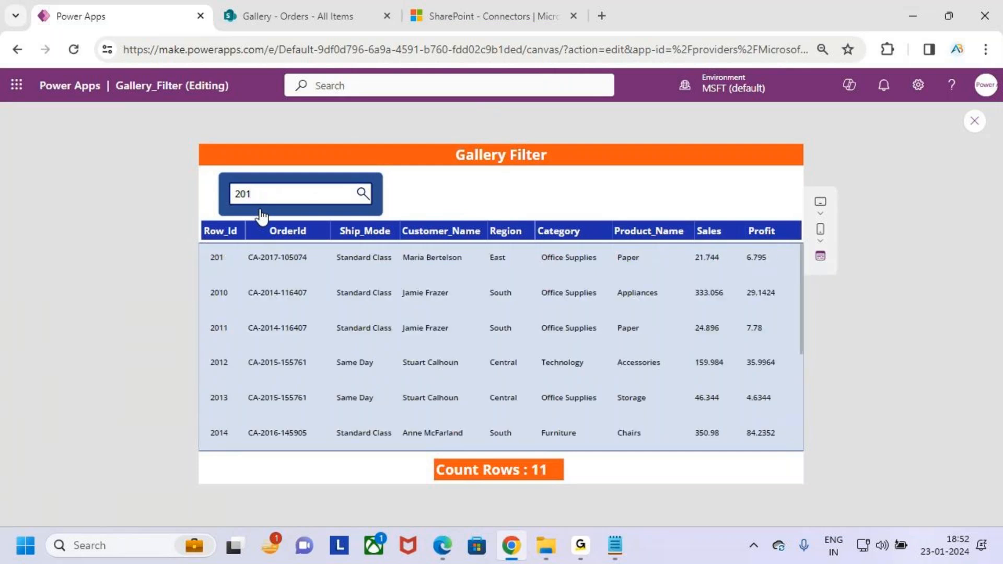
key(BackSpace)
text(50)
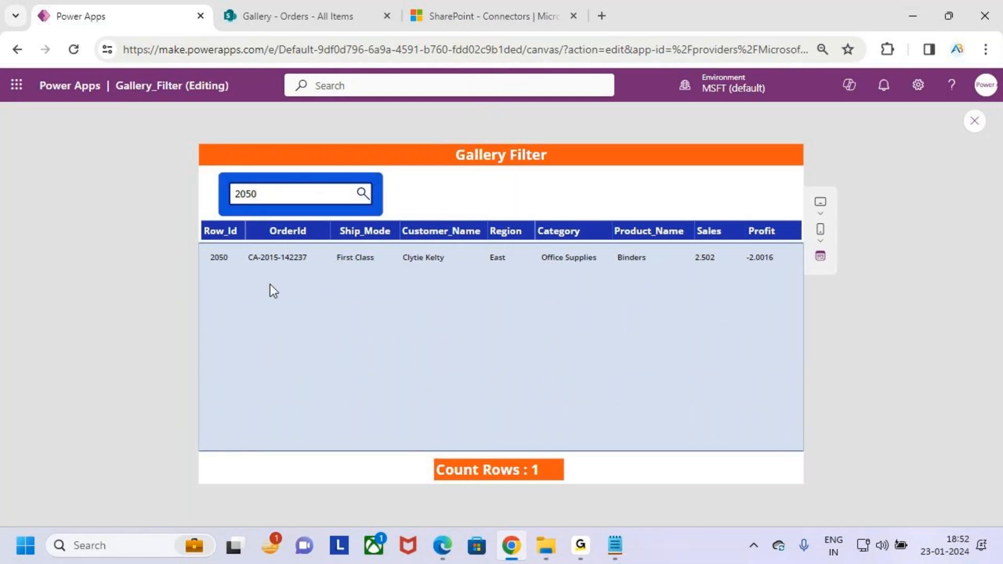
Step: Check the filtered row with Row_Id 2050 and copy the customer's full name from it
key(ctrl+2)
drag(396, 246, 481, 271)
key(Escape)
key(ctrl+2)
drag(205, 269, 245, 265)
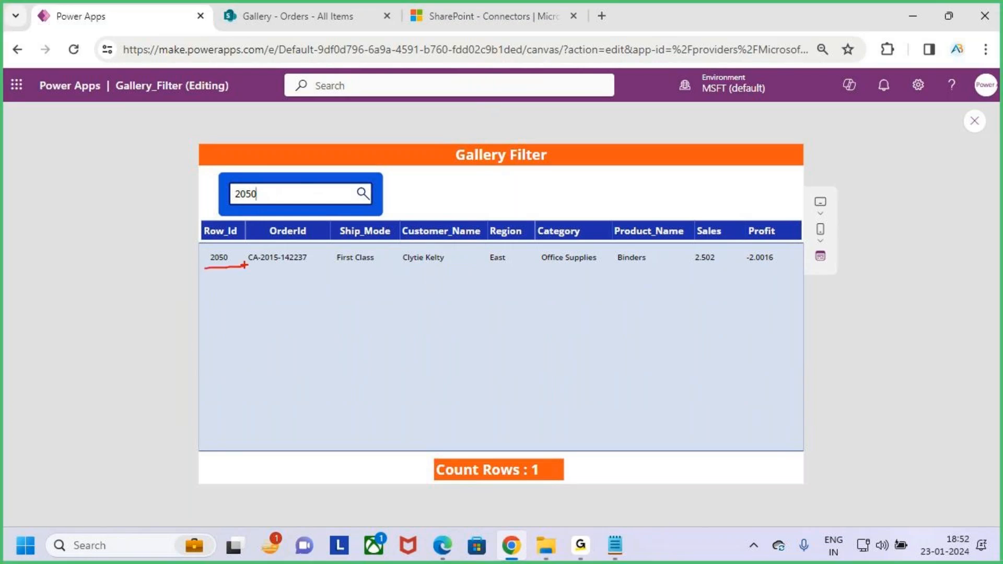
mouse_move(411, 268)
mouse_down()
mouse_move(466, 266)
mouse_move(402, 264)
mouse_up()
key(ctrl+c)
key(Escape)
Step: Clear the search box and filter the gallery by the copied customer's full name
drag(262, 194, 224, 199)
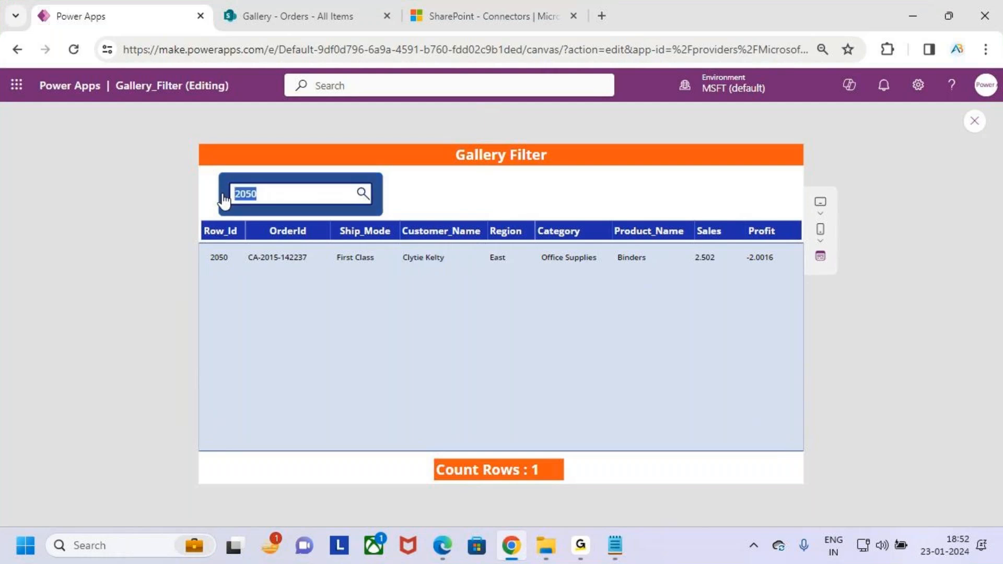
key(BackSpace)
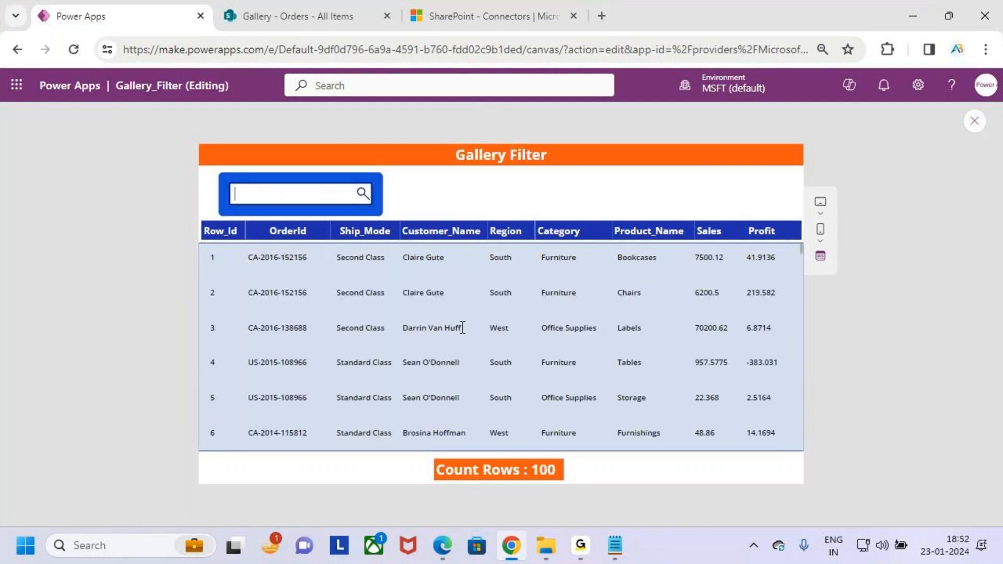
scroll(465, 329, down, 3)
scroll(500, 331, up, 3)
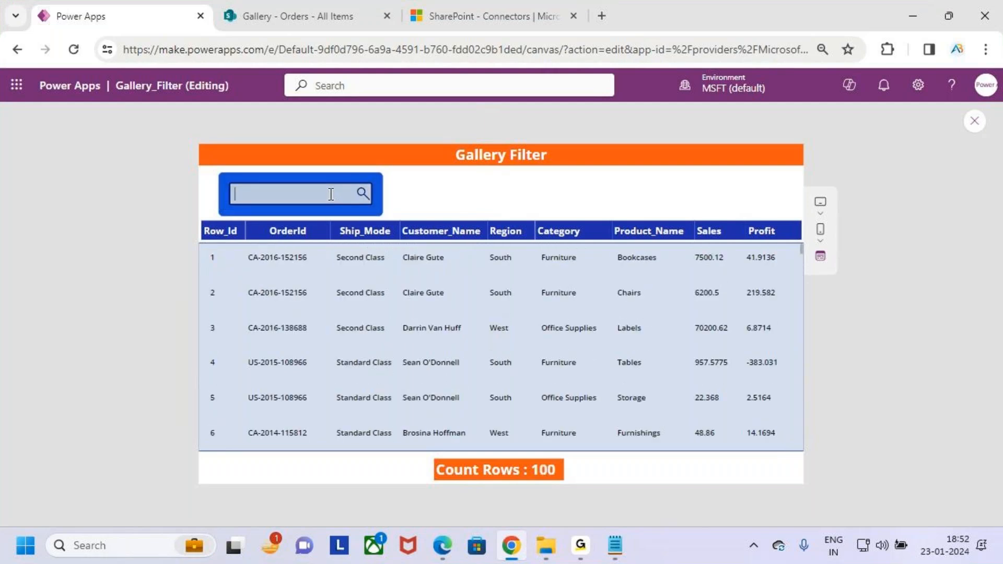
key(ctrl+v)
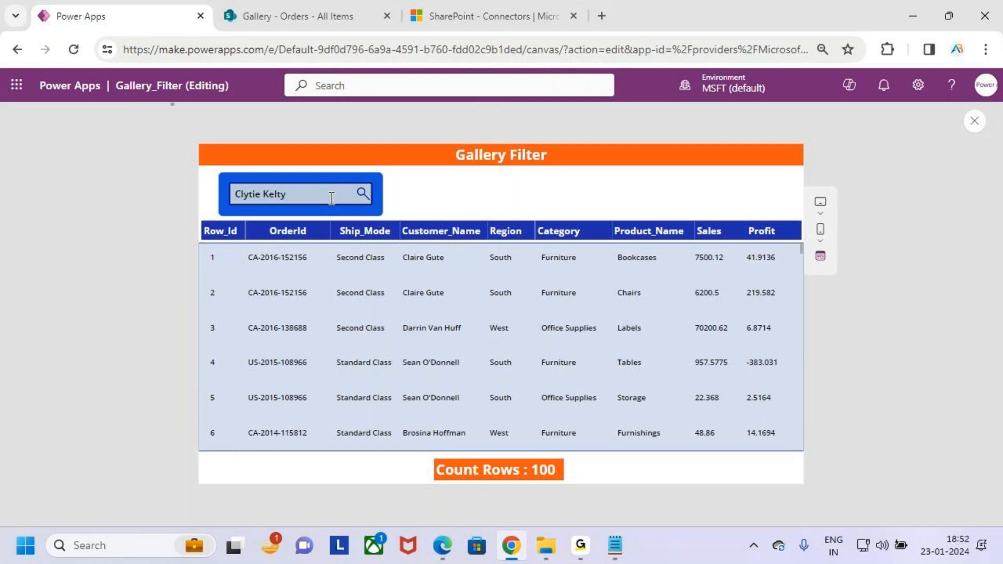
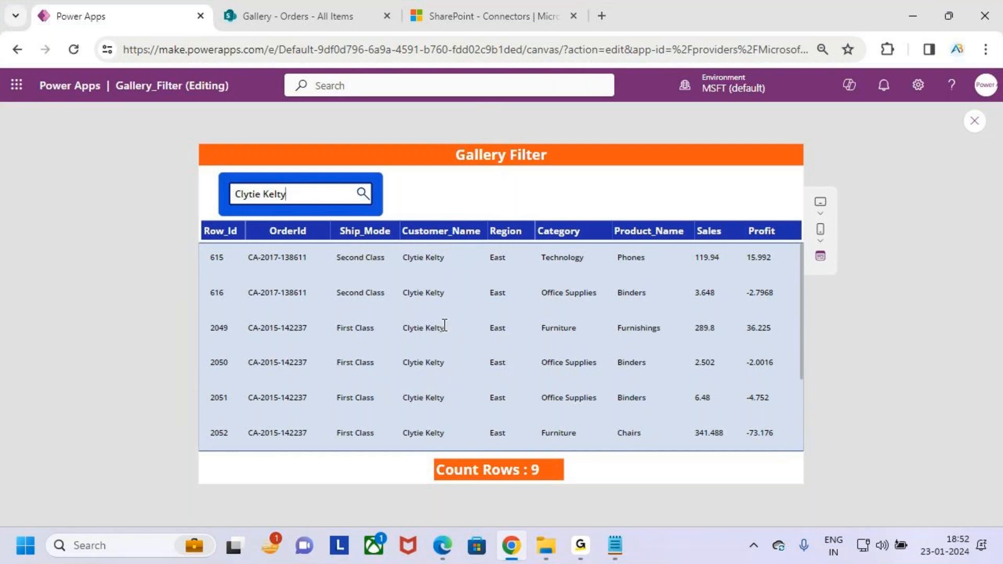
Step: Examine the Customer_Name column of the filtered rows against the customer name in the search box
scroll(448, 338, down, 2)
scroll(448, 342, up, 2)
ctrl+scroll(447, 339, up, 1)
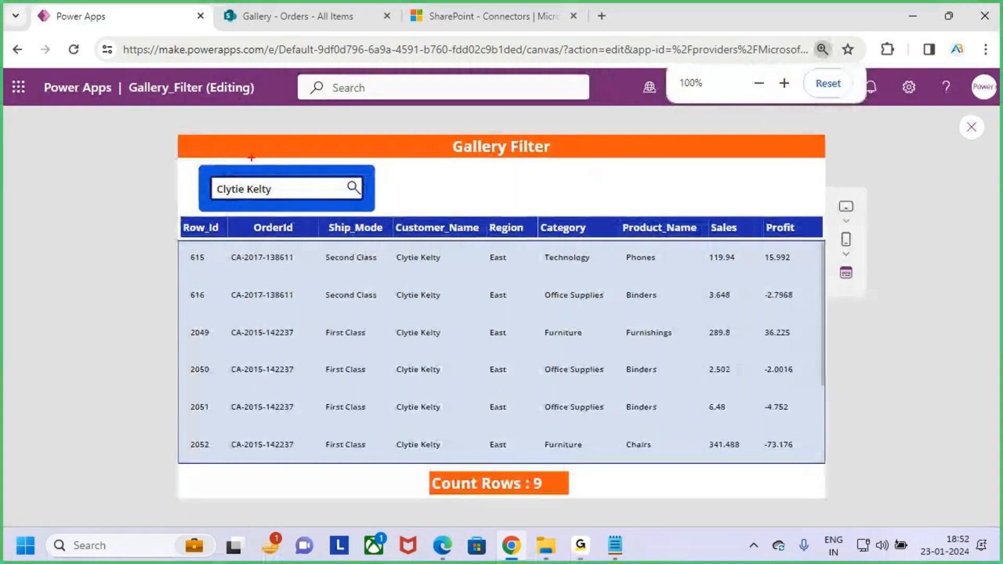
drag(247, 180, 246, 189)
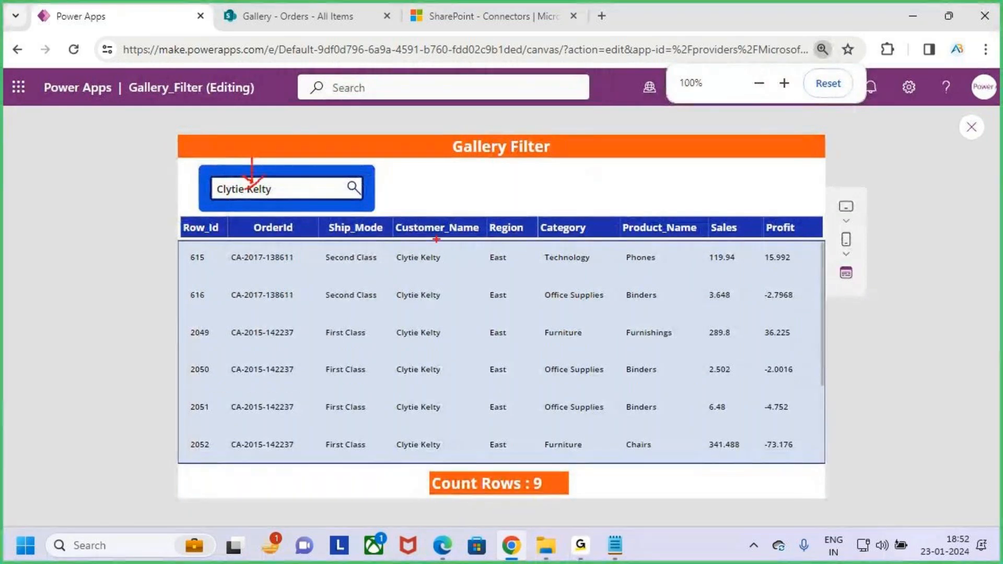
drag(387, 249, 451, 429)
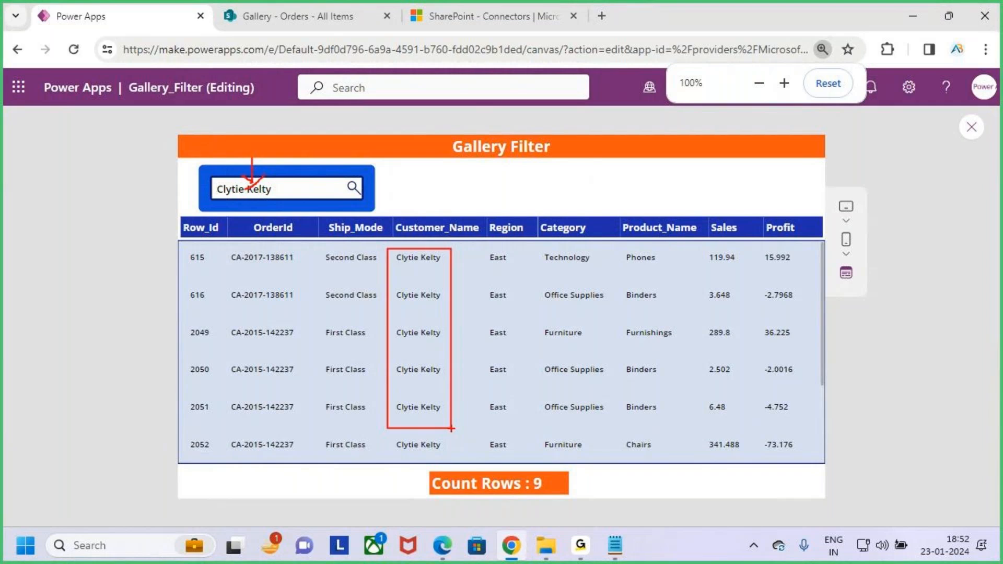
key(Escape)
key(ctrl+plus)
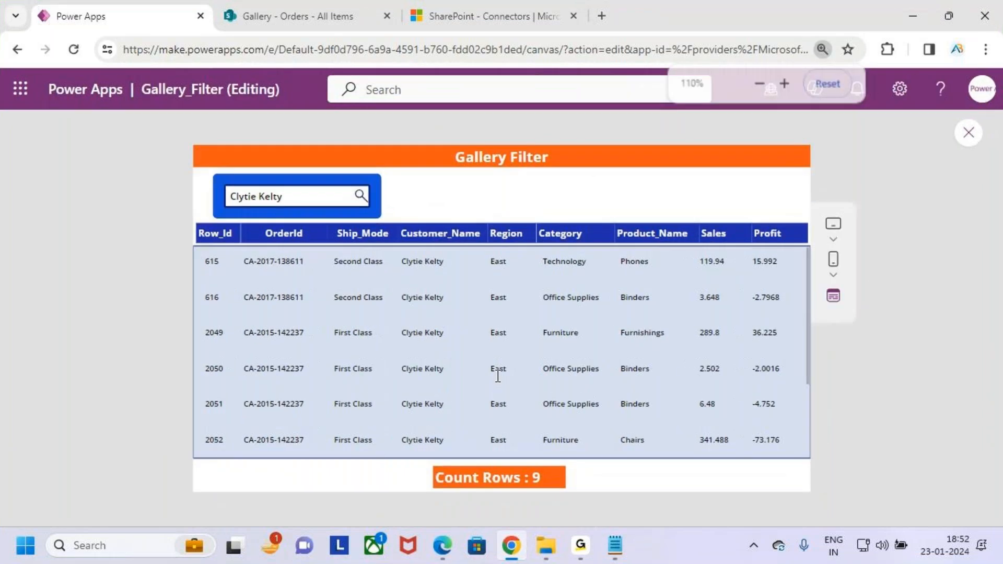
key(ctrl+minus)
scroll(437, 359, down, 3)
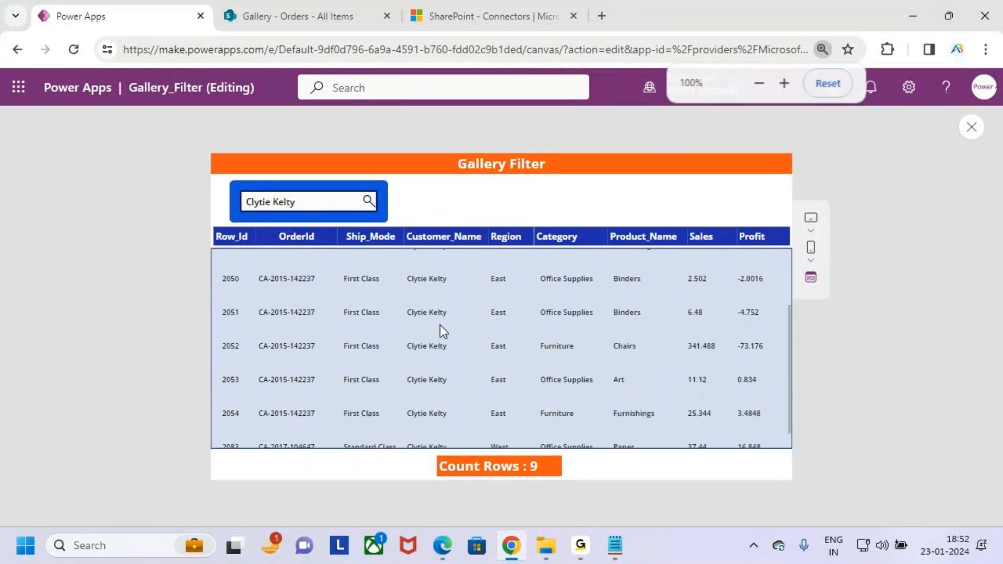
scroll(447, 360, up, 1)
scroll(448, 363, down, 1)
key(ctrl+2)
drag(429, 267, 458, 266)
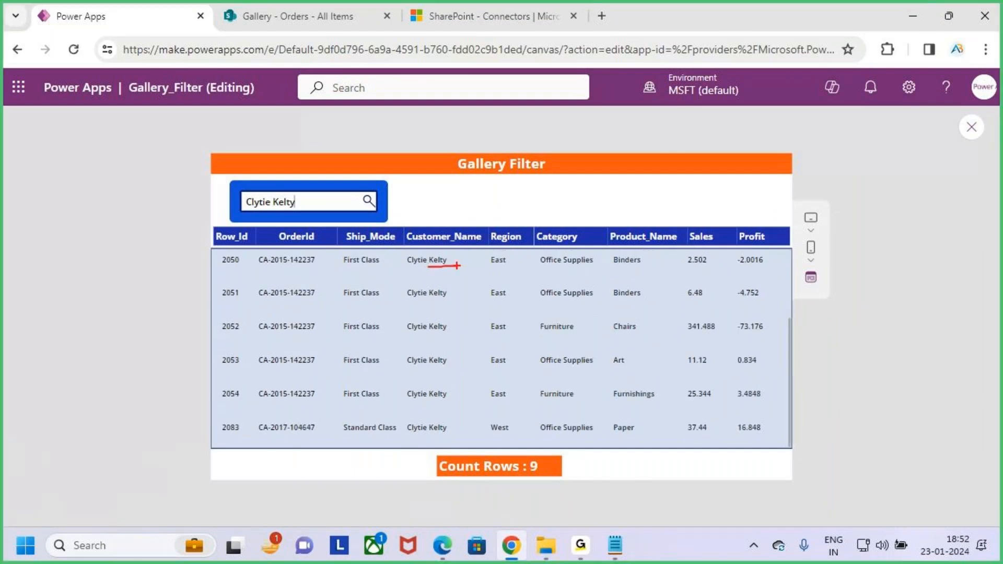
Step: Clear the customer's name from the search box and return to the first gallery rows
key(Escape)
key(BackSpace)
key(BackSpace)
key(BackSpace)
key(BackSpace)
key(BackSpace)
key(BackSpace)
key(BackSpace)
key(BackSpace)
key(BackSpace)
key(BackSpace)
key(BackSpace)
key(BackSpace)
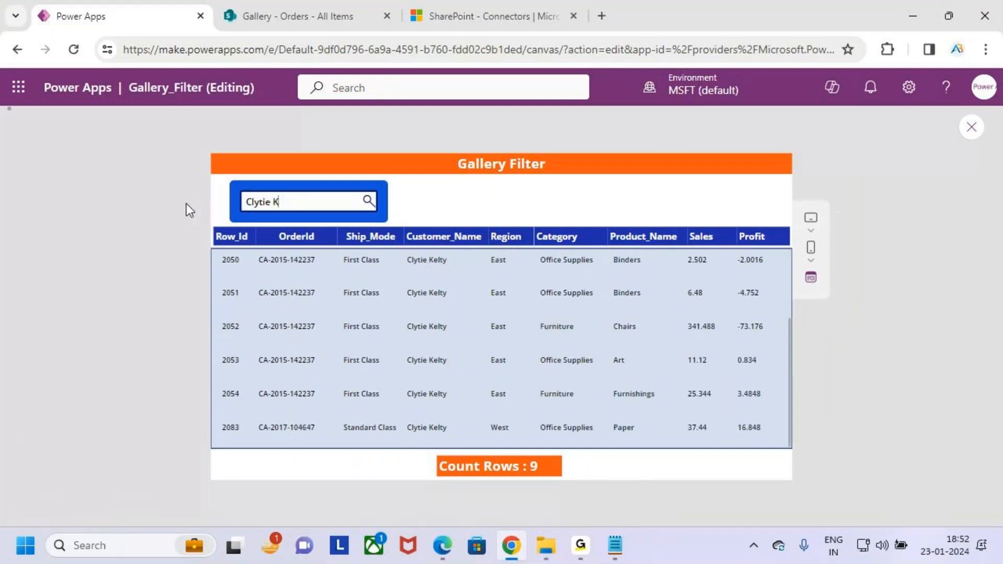
scroll(458, 315, up, 3)
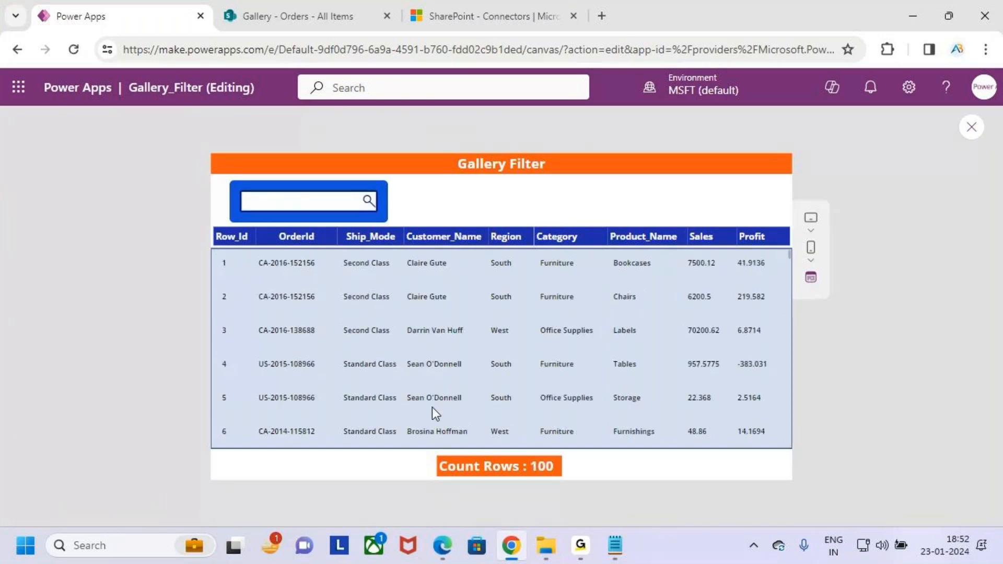
Step: Try to filter the gallery with the customer's full name copied from the row with Row_Id 73
scroll(481, 397, down, 5)
scroll(487, 393, down, 10)
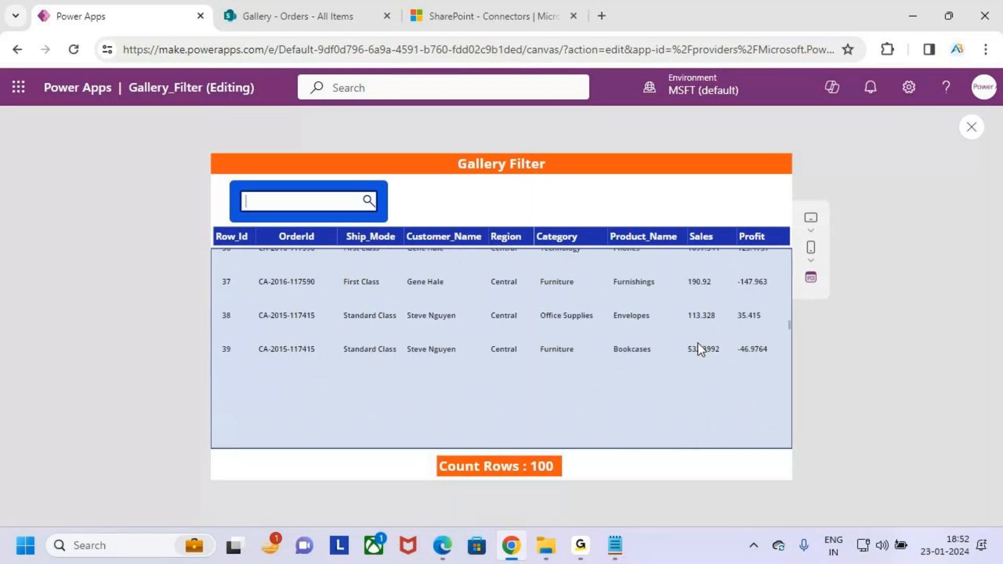
drag(788, 325, 789, 365)
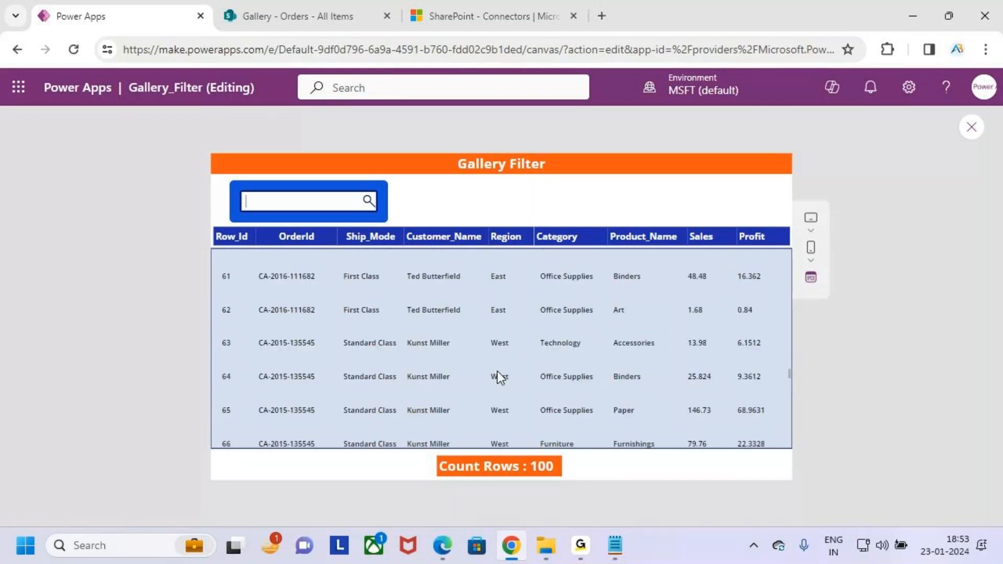
drag(449, 380, 440, 380)
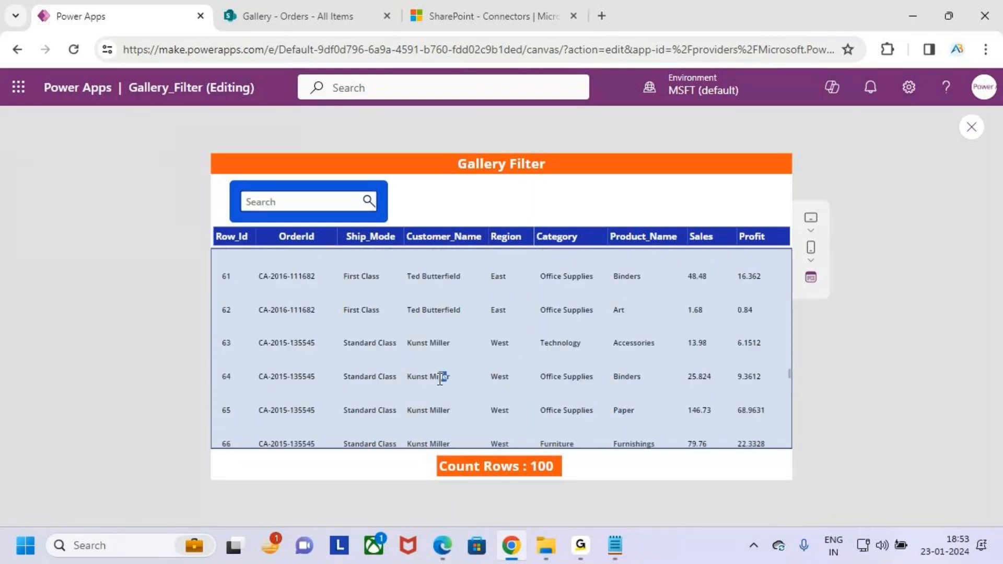
drag(462, 310, 411, 313)
scroll(449, 387, down, 5)
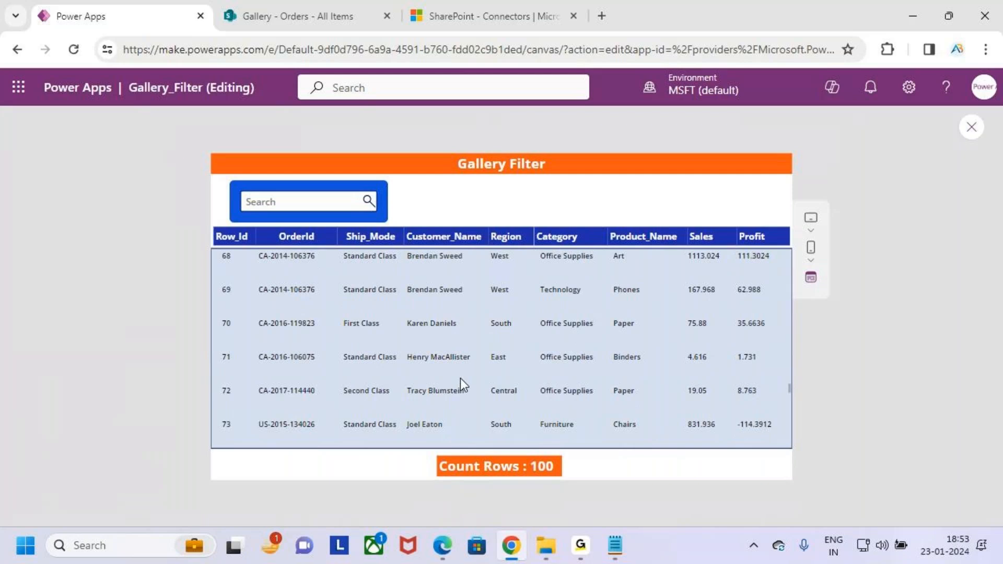
drag(442, 424, 401, 428)
key(ctrl+c)
click(291, 207)
key(ctrl+v)
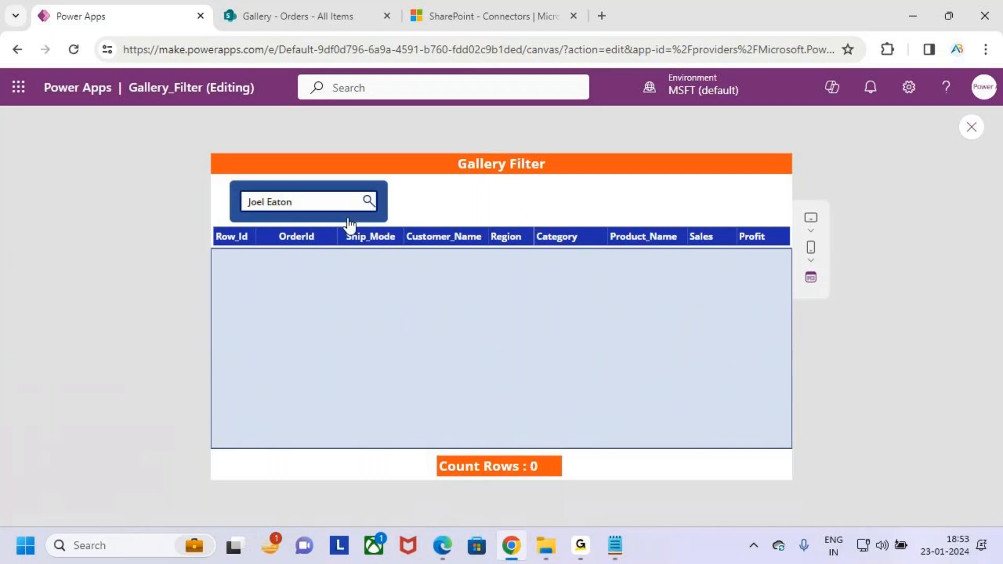
Step: Replace the pasted search text with the same customer's full name without a leading space, and review the Customer_Name values of the filtered rows
key(BackSpace)
key(BackSpace)
key(BackSpace)
key(BackSpace)
key(BackSpace)
key(BackSpace)
key(BackSpace)
key(BackSpace)
key(BackSpace)
key(BackSpace)
text(jo)
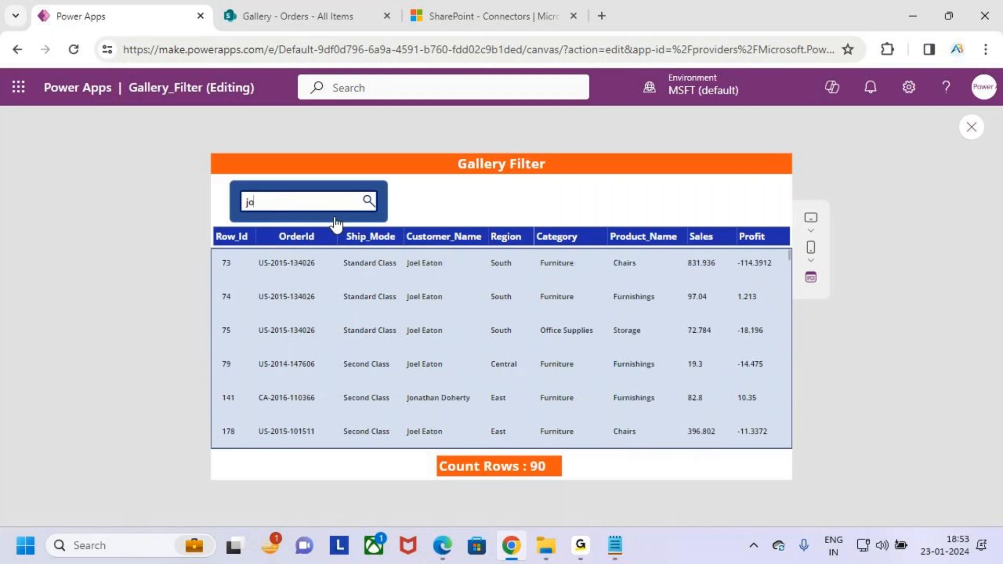
text(el)
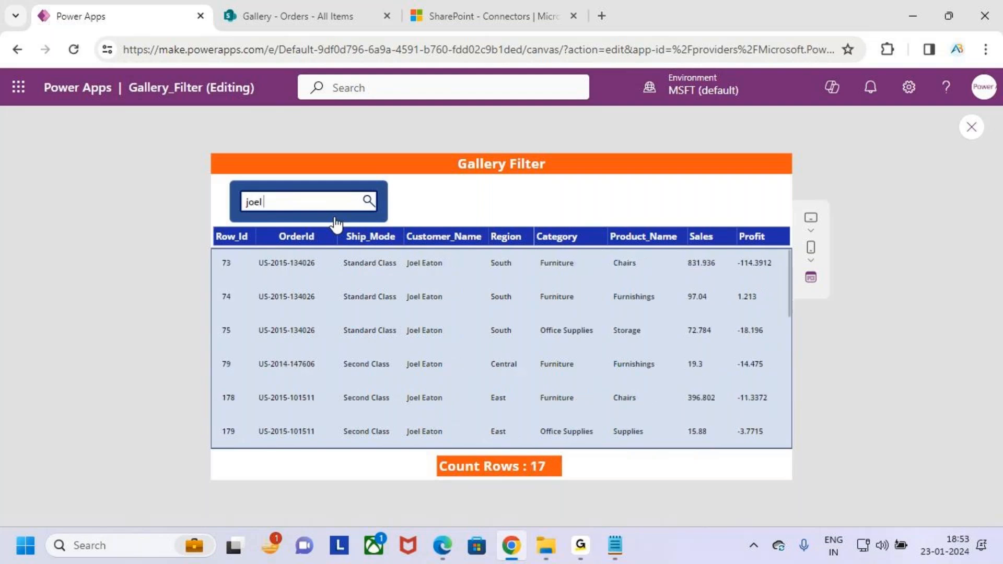
text( Eaton)
key(ctrl+2)
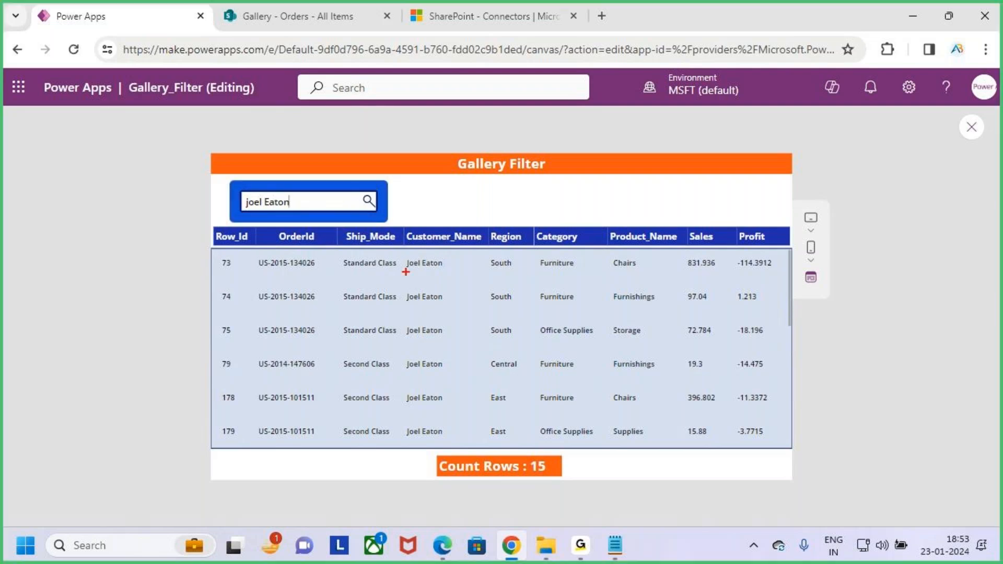
drag(426, 211, 440, 243)
key(Escape)
scroll(441, 313, down, 5)
scroll(456, 391, up, 5)
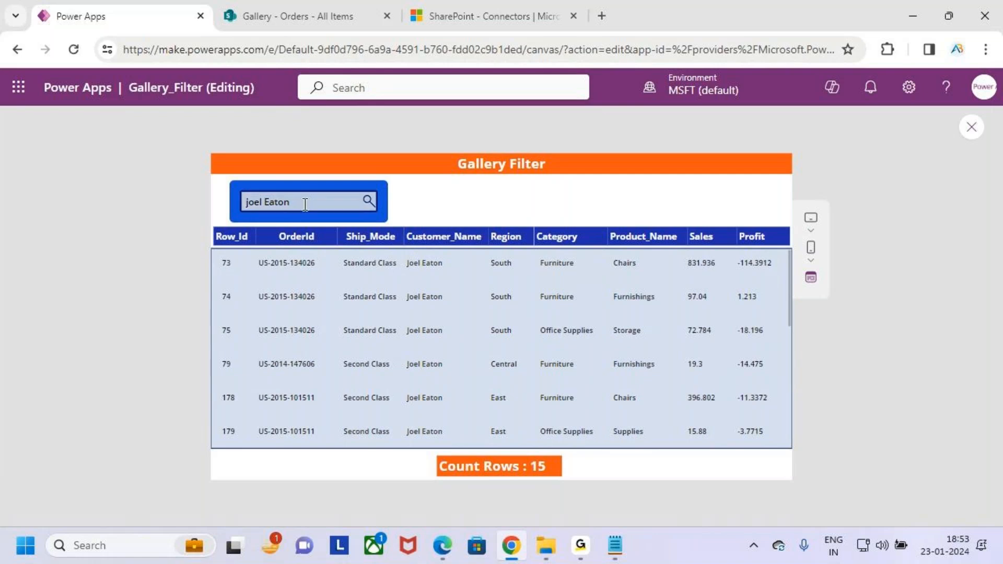
Step: Replace the search text with 1000 and check the Row_Id, OrderId and Customer_Name columns of the filtered gallery
drag(307, 203, 233, 213)
key(BackSpace)
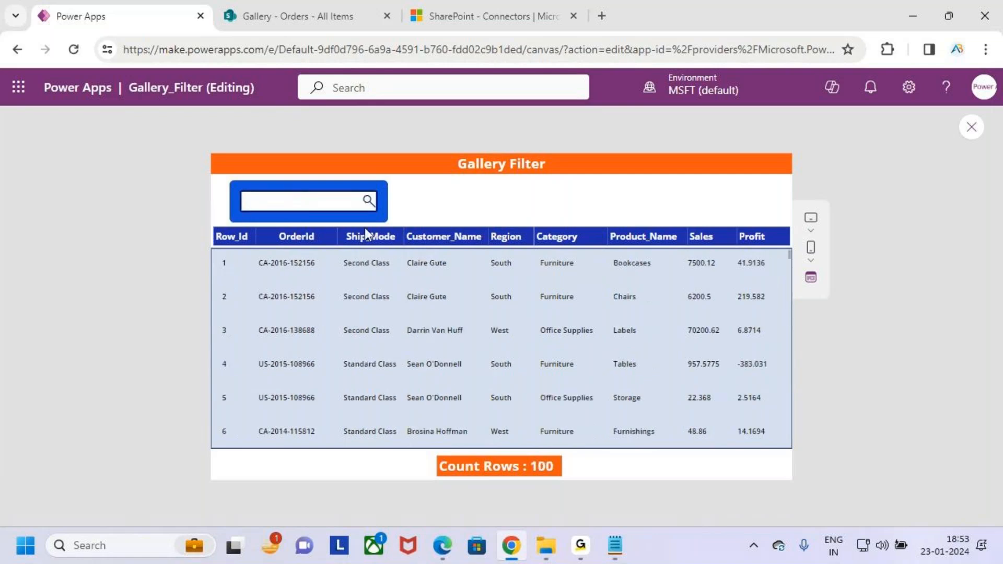
text(1000)
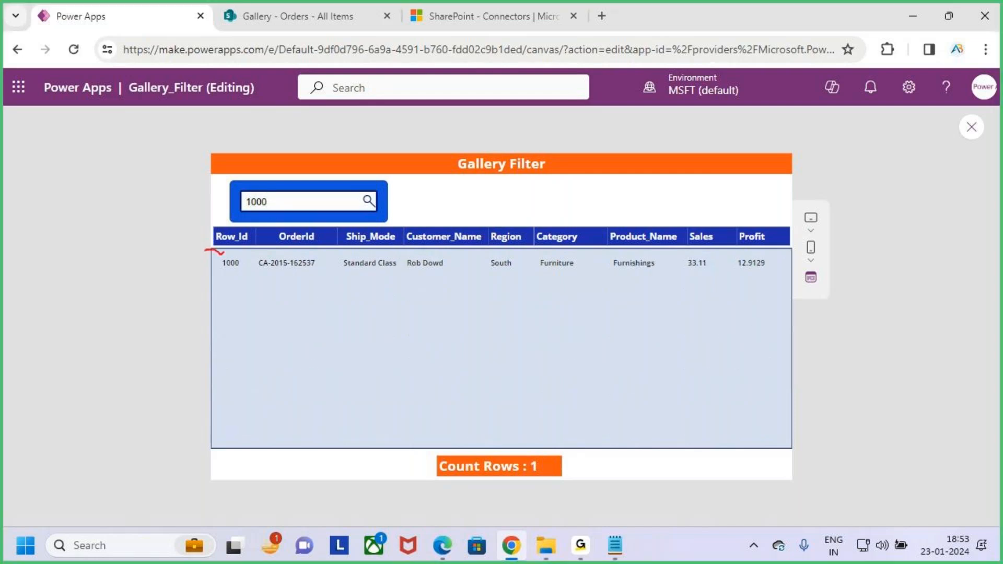
drag(405, 226, 484, 262)
key(e)
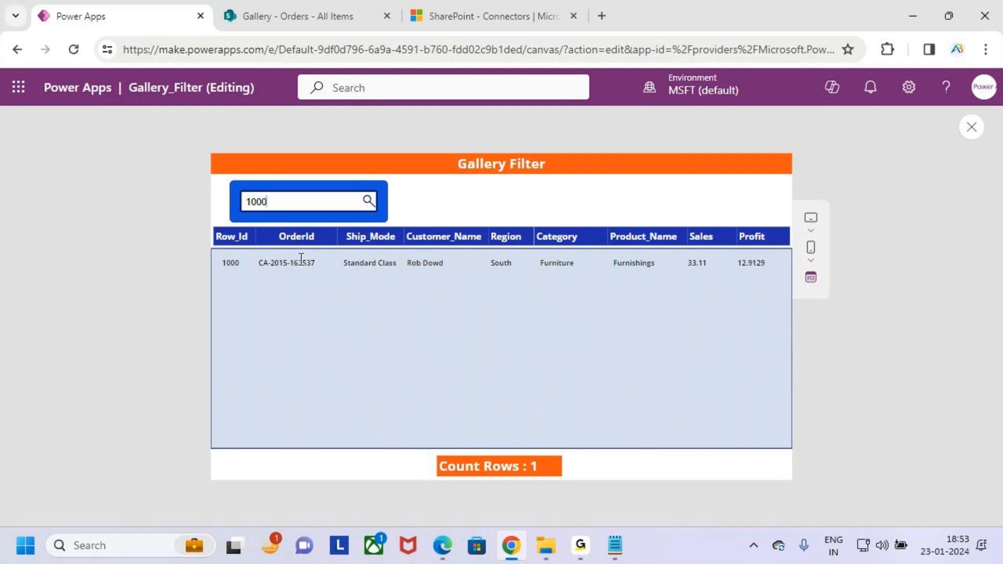
drag(259, 230, 323, 260)
key(Escape)
Step: Leave the preview, select Gallery_Data and expand its Items formula
key(Escape)
click(620, 377)
click(514, 341)
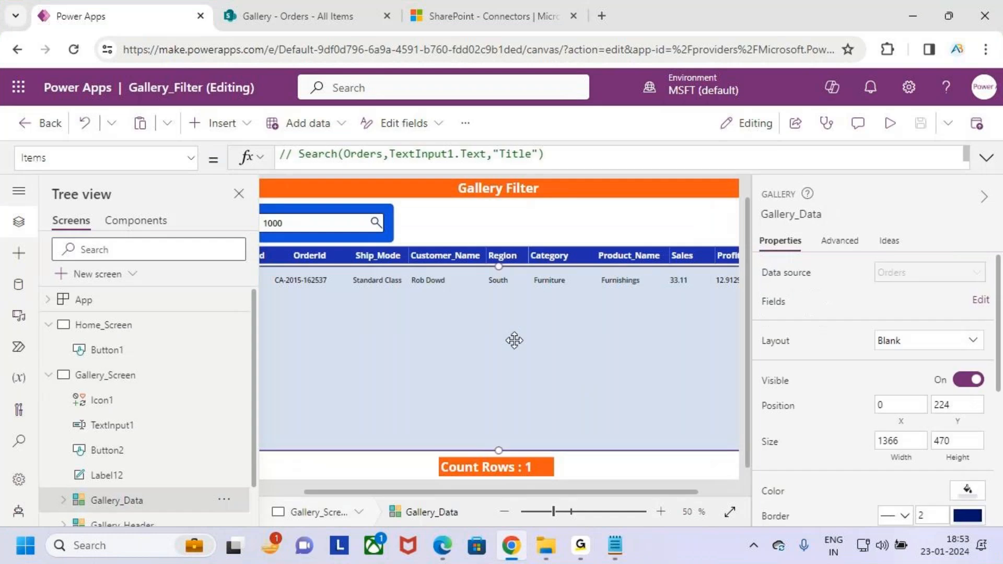
click(785, 88)
click(784, 94)
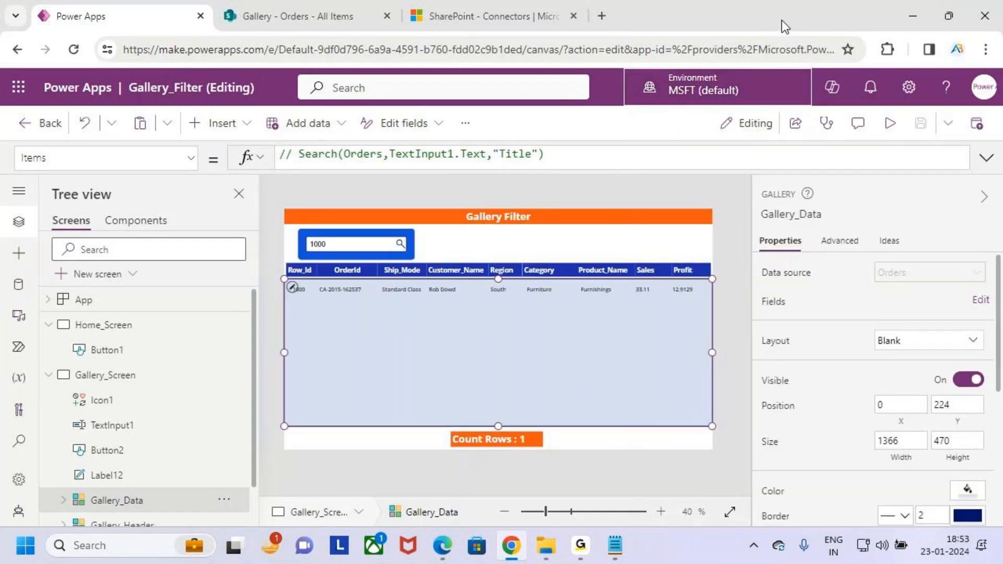
key(ctrl+minus)
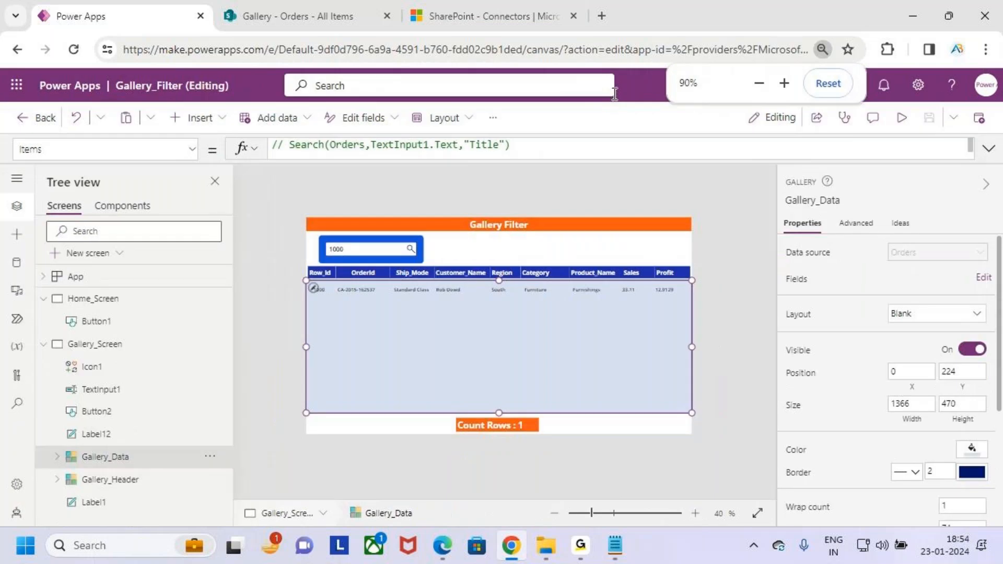
key(ctrl+minus)
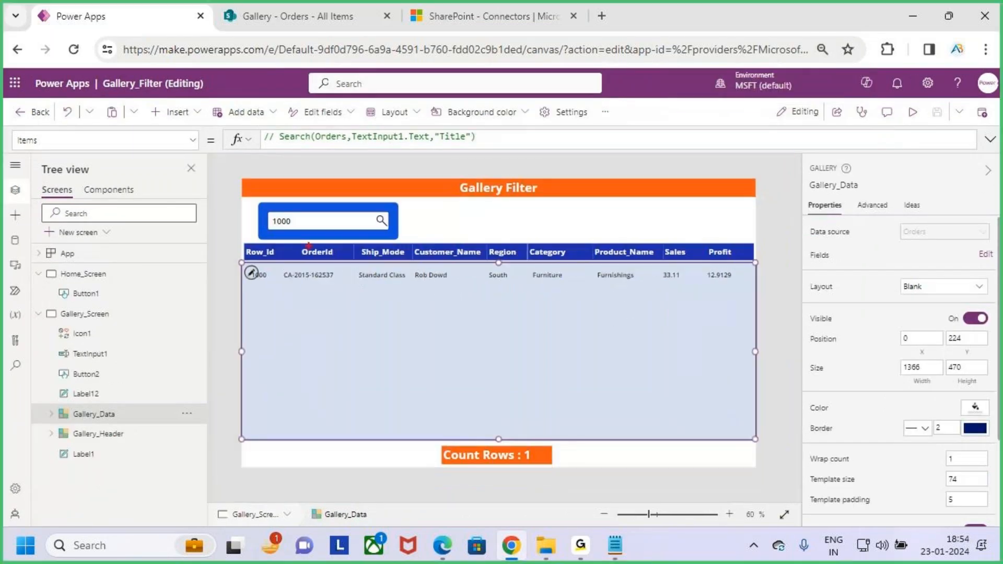
click(990, 140)
Step: Examine the StartsWith condition on Customer_Name in the Filter formula and compare it with the gallery's OrderId column
drag(533, 162, 740, 163)
mouse_move(608, 176)
mouse_down()
mouse_move(670, 161)
mouse_move(616, 171)
mouse_up()
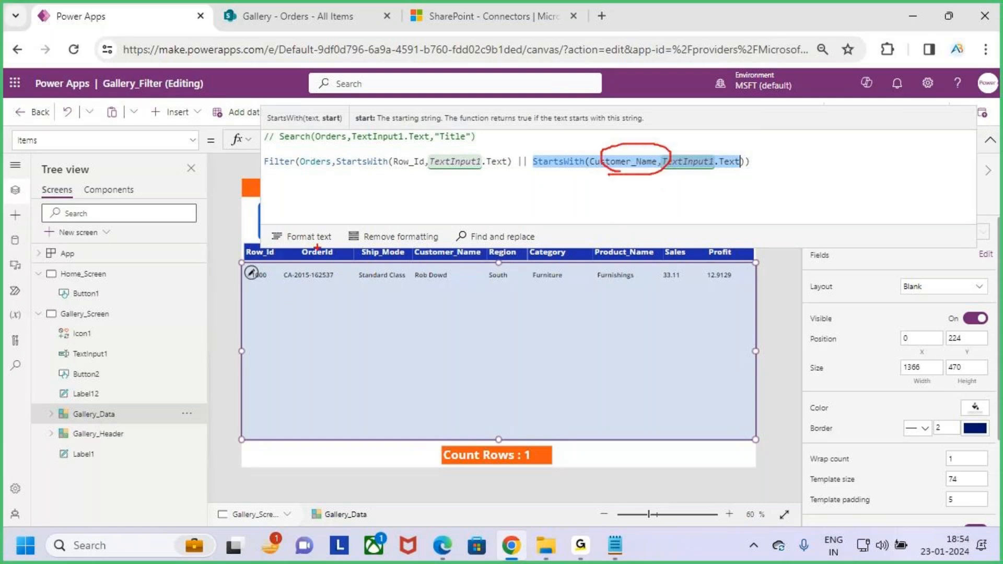
drag(296, 240, 365, 270)
key(Escape)
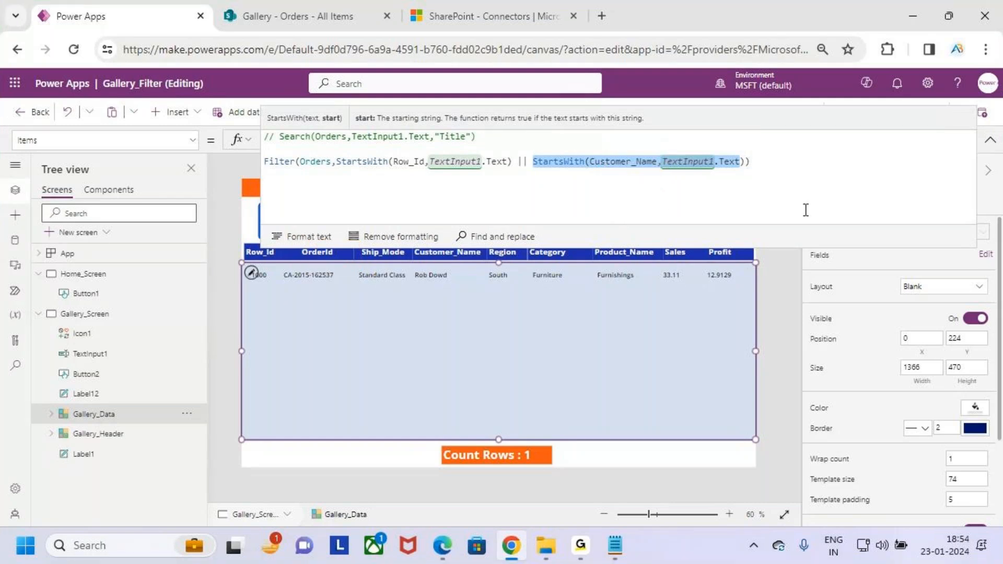
click(806, 210)
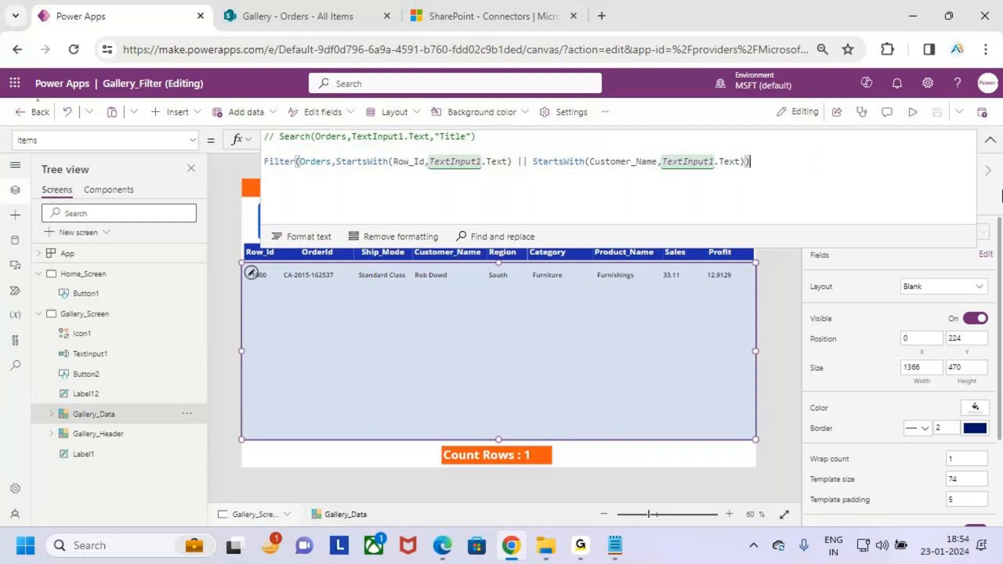
click(990, 140)
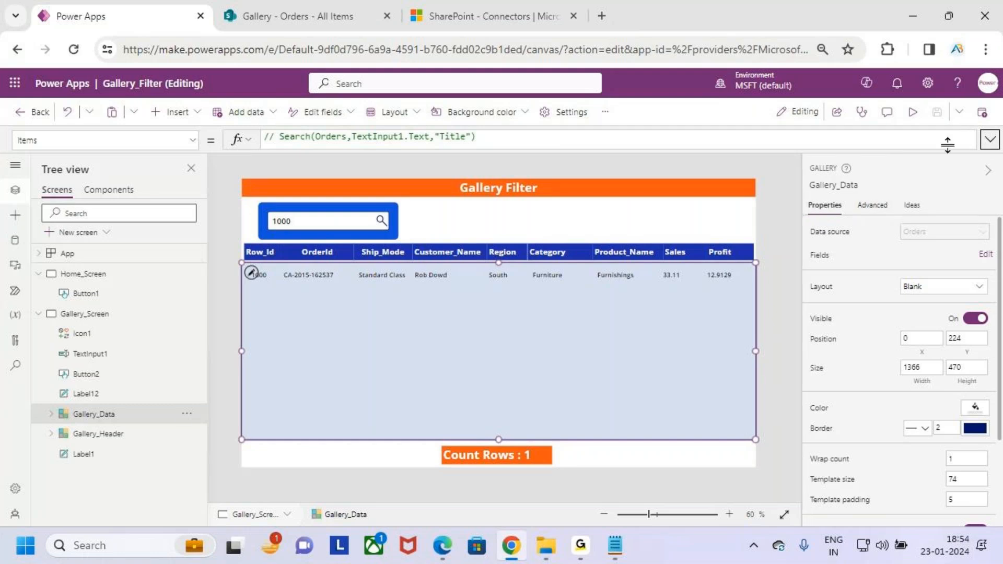
click(989, 140)
click(784, 166)
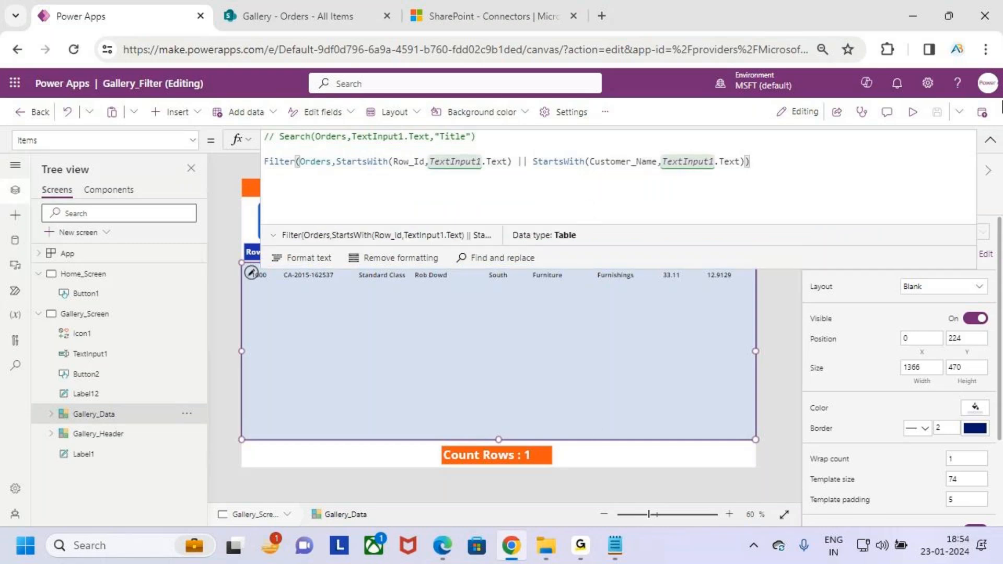
Step: Collapse the Items formula and compare the Row_Id, Customer_Name and Region columns of the gallery
click(990, 140)
key(ctrl+2)
drag(236, 240, 282, 270)
mouse_move(417, 209)
mouse_down()
mouse_move(449, 193)
mouse_move(443, 224)
mouse_move(488, 199)
mouse_move(492, 221)
mouse_move(542, 227)
mouse_up()
drag(531, 214, 602, 199)
drag(400, 238, 482, 281)
mouse_move(599, 231)
mouse_down()
mouse_move(642, 246)
mouse_move(670, 230)
mouse_move(682, 243)
mouse_move(731, 227)
mouse_up()
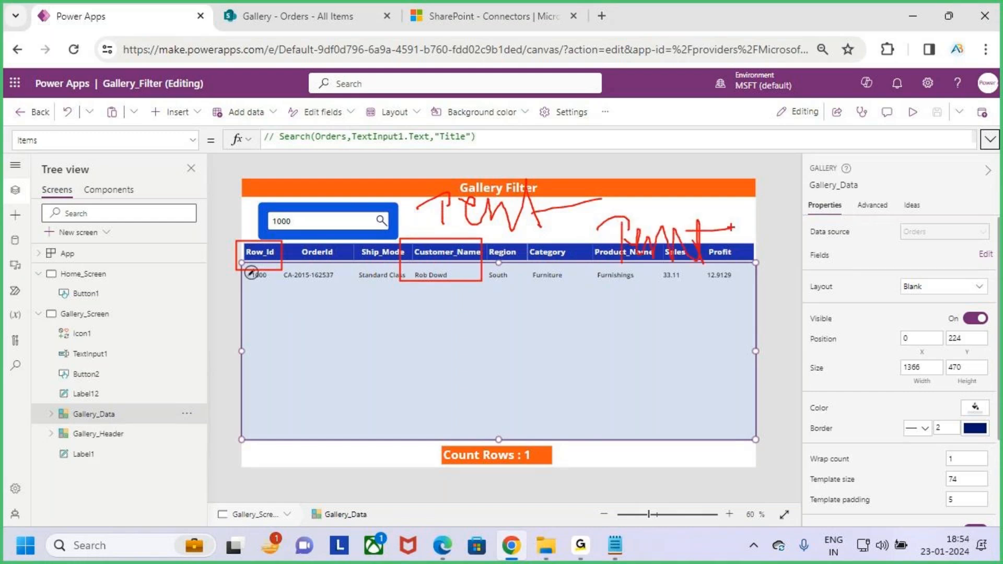
key(Escape)
key(ctrl+2)
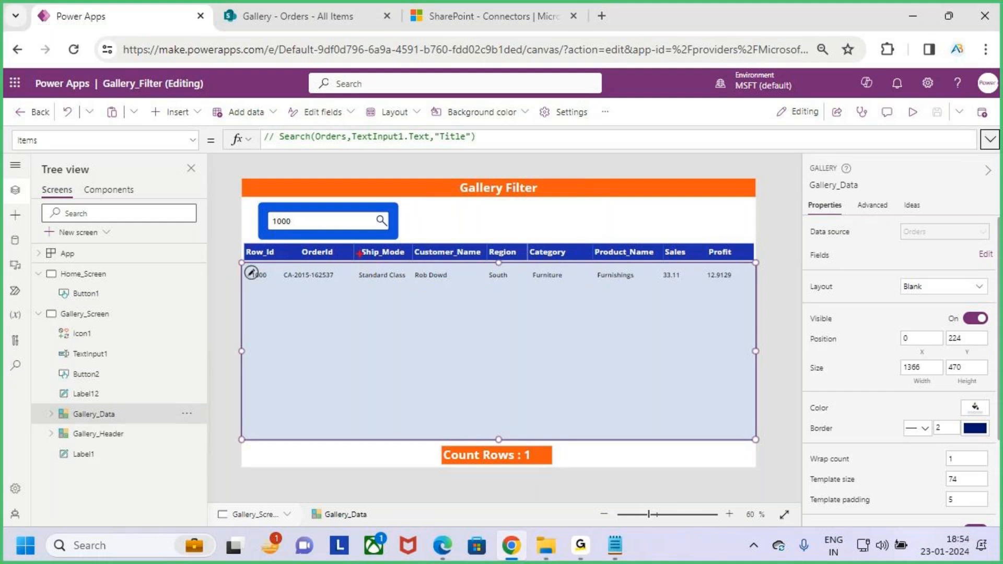
drag(483, 243, 525, 279)
drag(511, 221, 512, 244)
drag(499, 241, 522, 247)
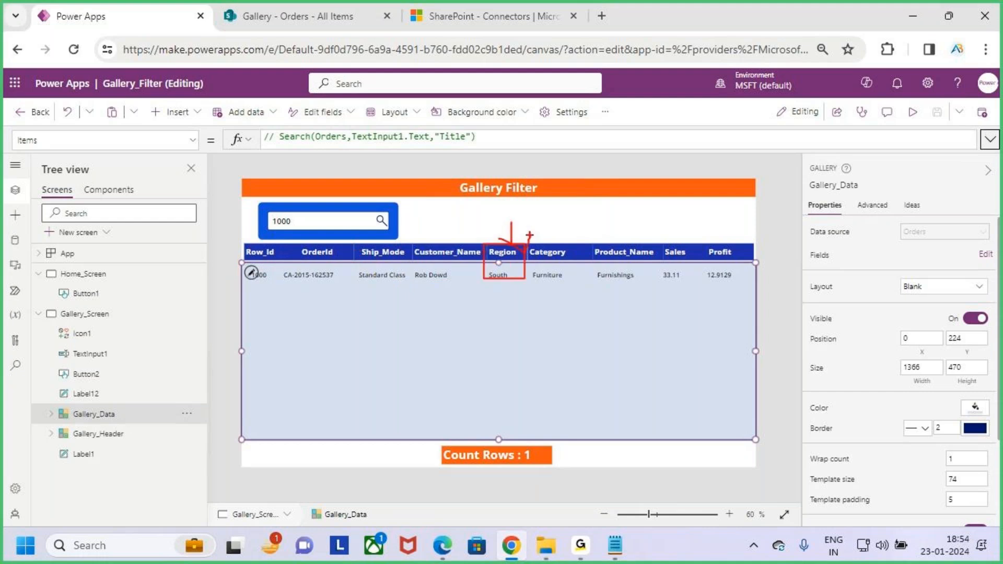
key(Escape)
Step: Expand the Items formula and append a further || StartsWith condition after the Customer_Name condition inside the Filter
click(990, 140)
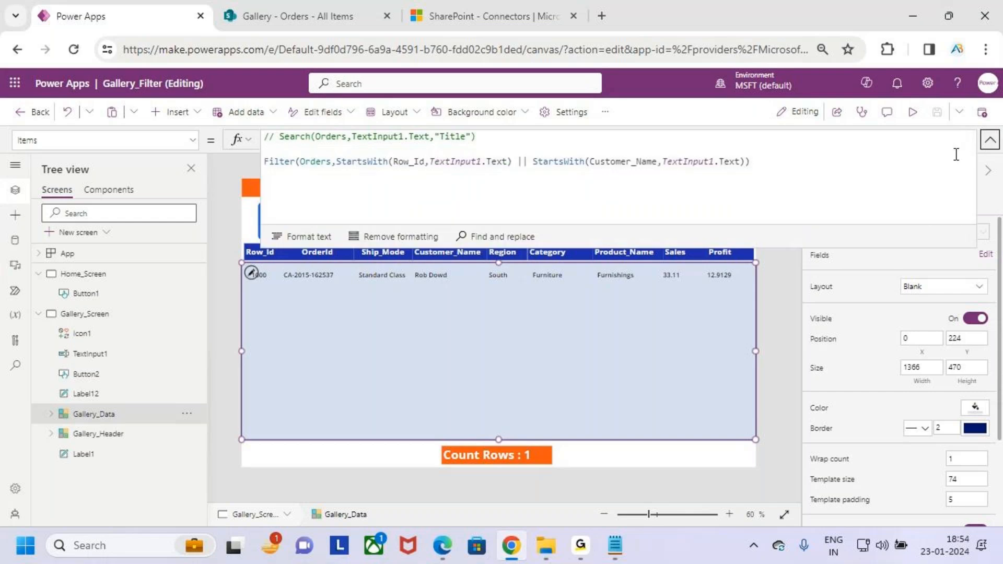
click(779, 164)
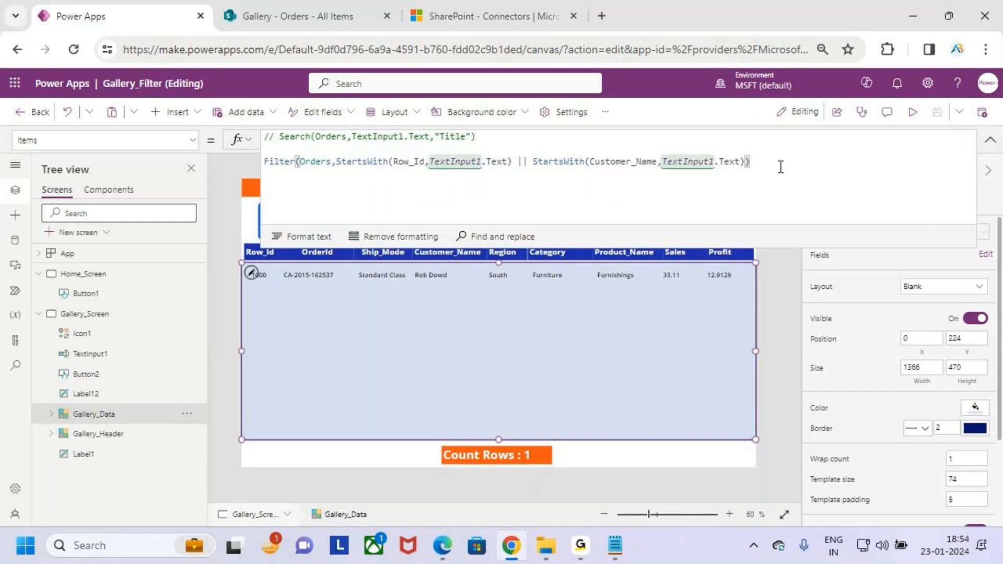
click(746, 161)
text(|| stars)
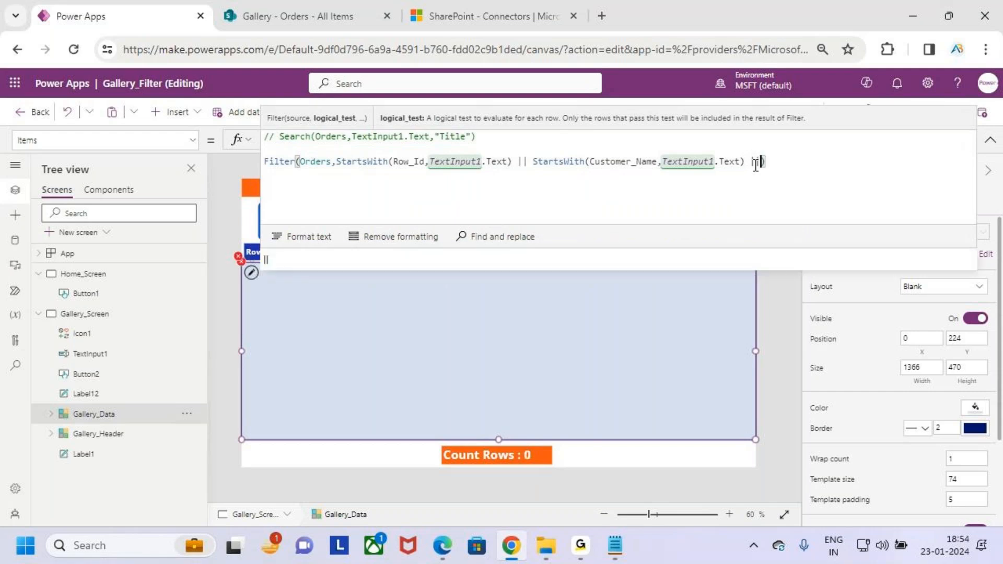
key(BackSpace)
key(BackSpace)
key(BackSpace)
key(BackSpace)
key(BackSpace)
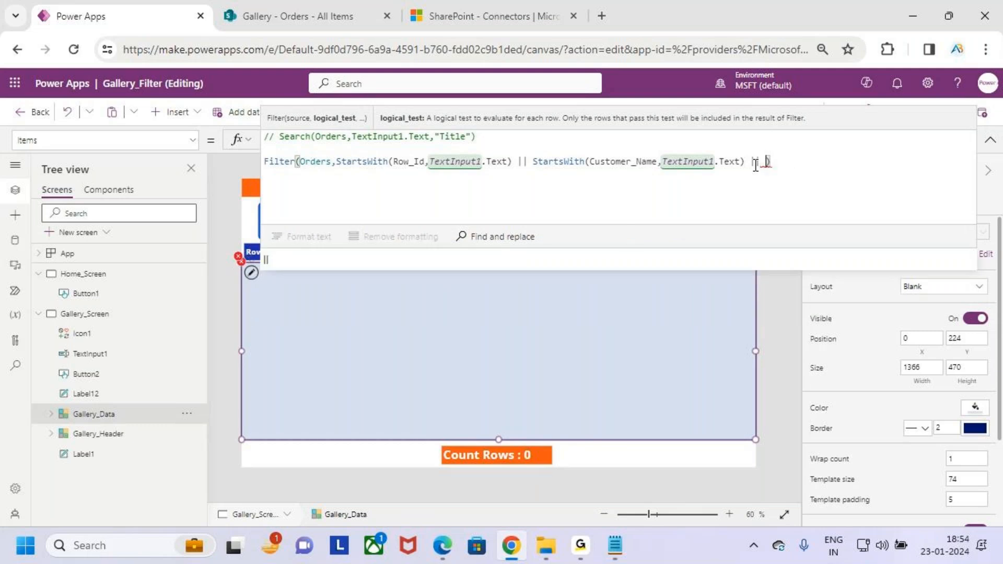
text(Starts)
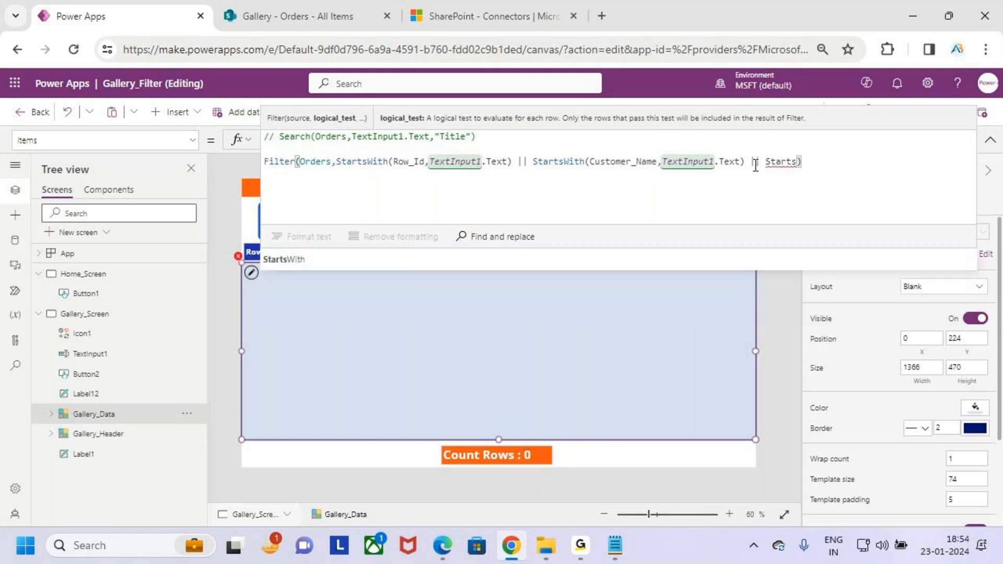
key(Tab)
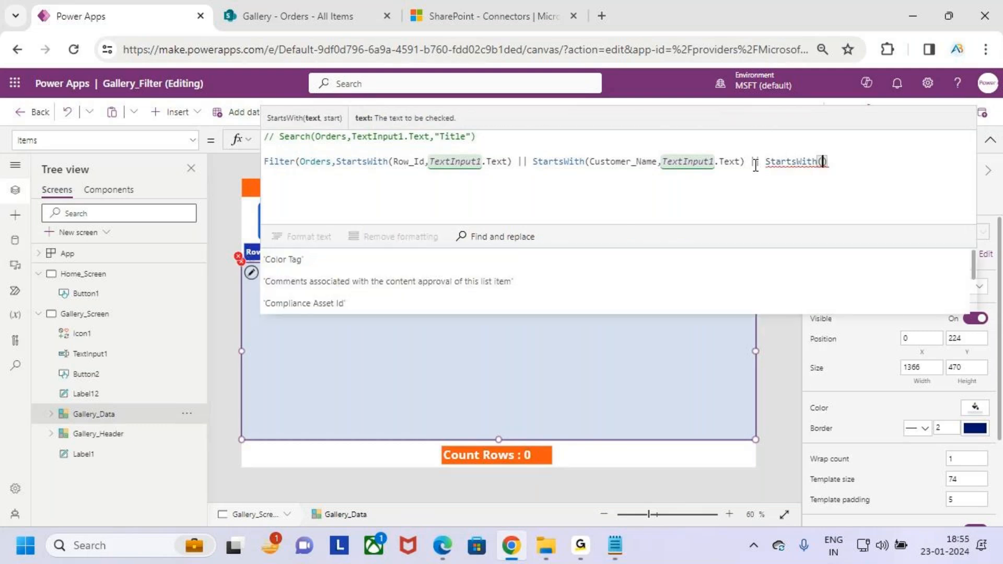
Step: Enter Region.Value as the first argument of the new StartsWith condition and close its parenthesis
text(region)
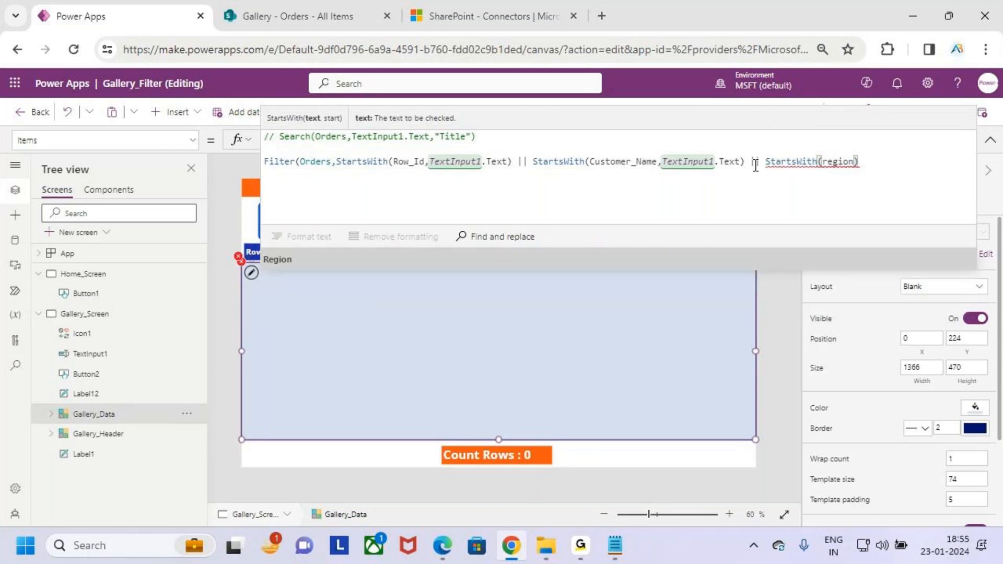
key(Tab)
text(.val;)
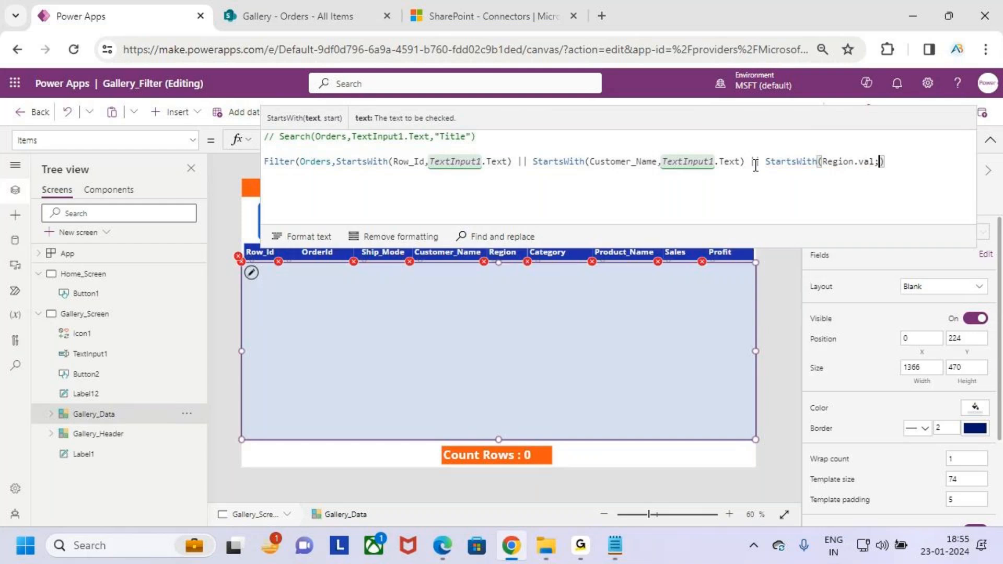
key(BackSpace)
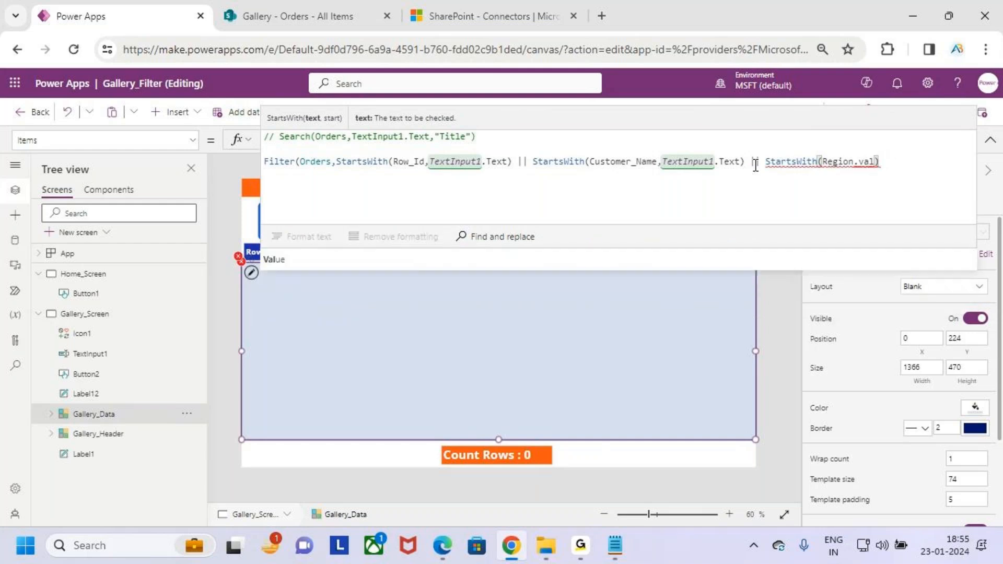
key(Tab)
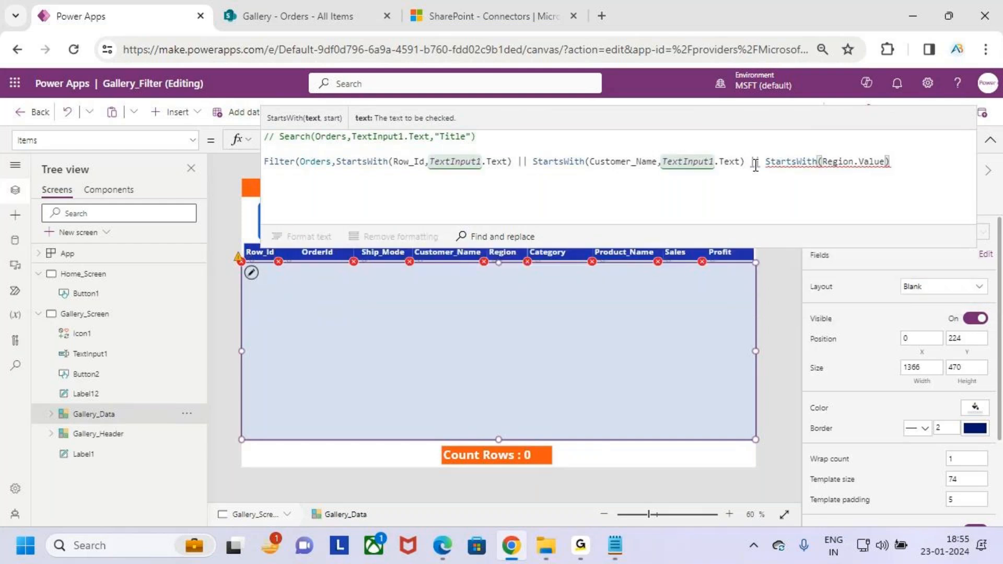
text())
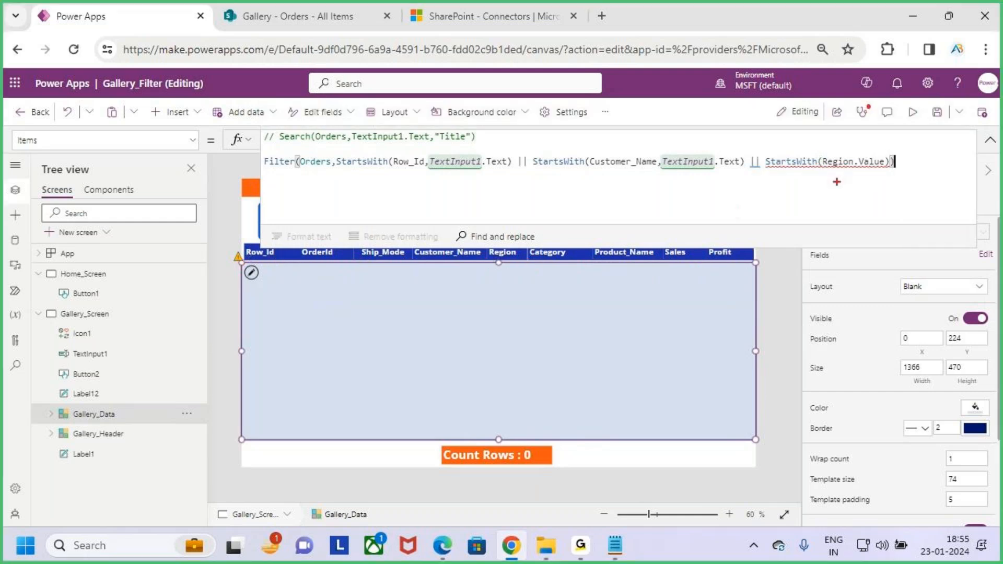
Step: Examine the error message on the StartsWith(Region.Value) condition and compare its arguments with the Customer_Name condition
drag(761, 152, 913, 177)
drag(854, 126, 859, 166)
drag(881, 145, 864, 169)
key(Escape)
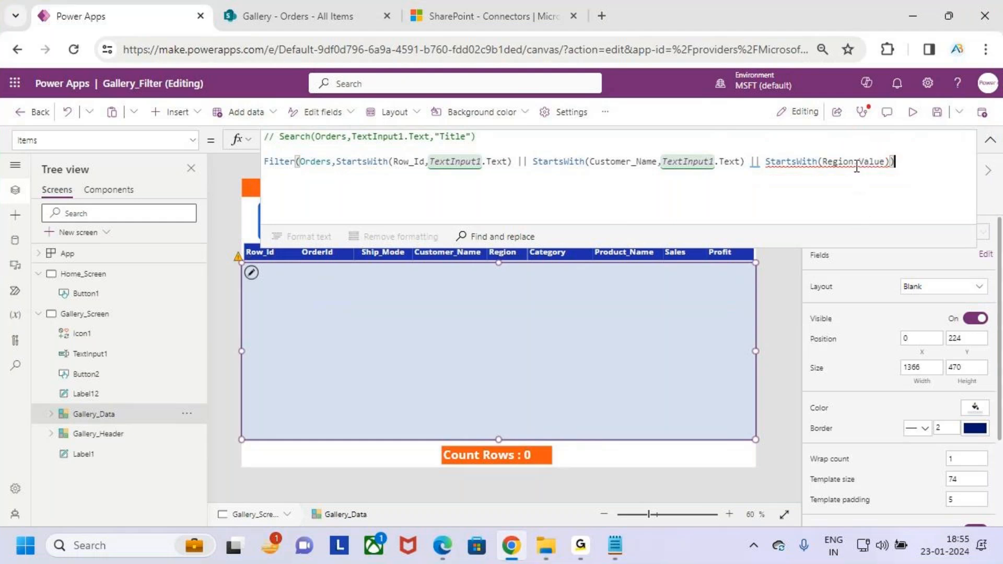
mouse_move(856, 167)
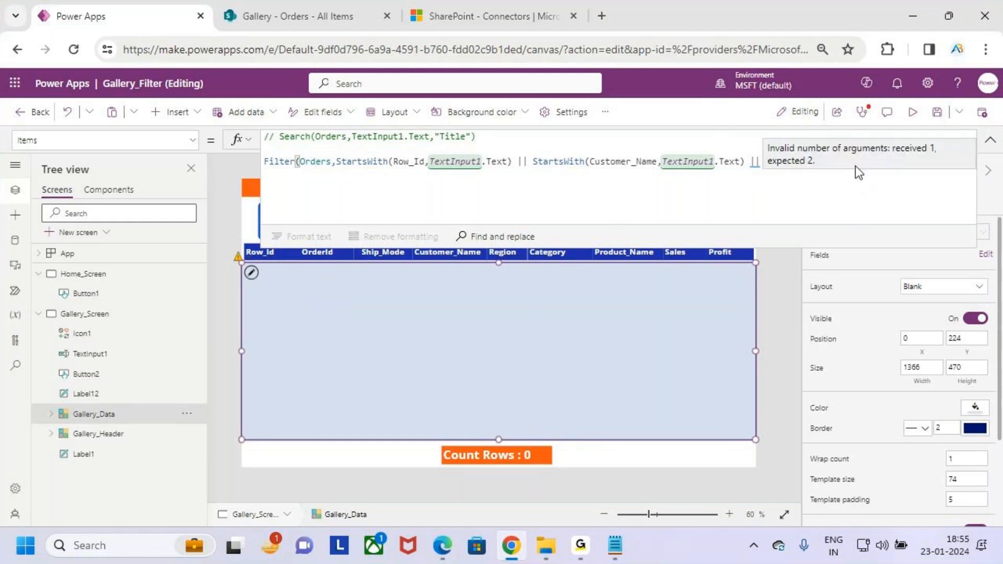
key(ctrl+2)
drag(837, 155, 949, 154)
drag(781, 175, 820, 166)
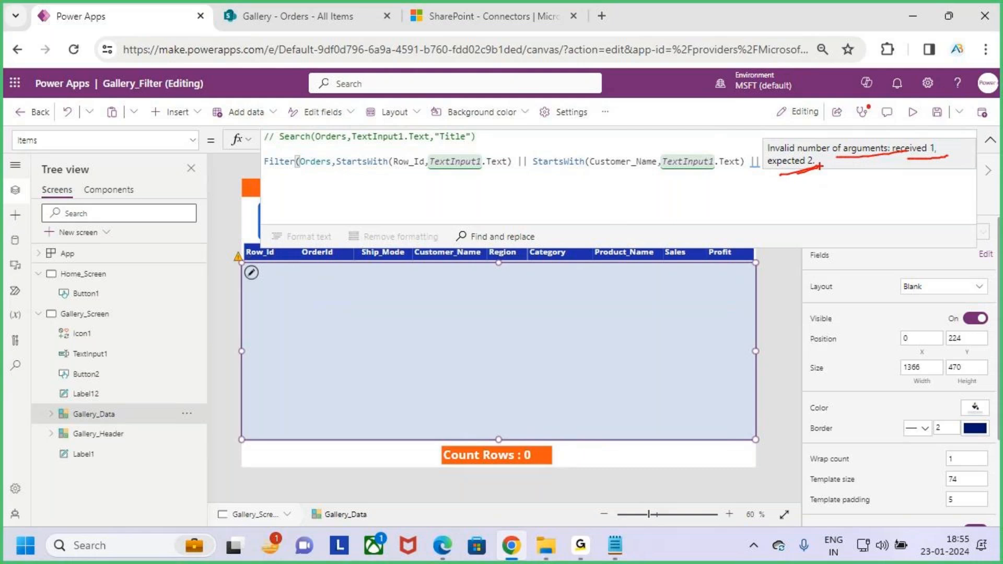
key(Escape)
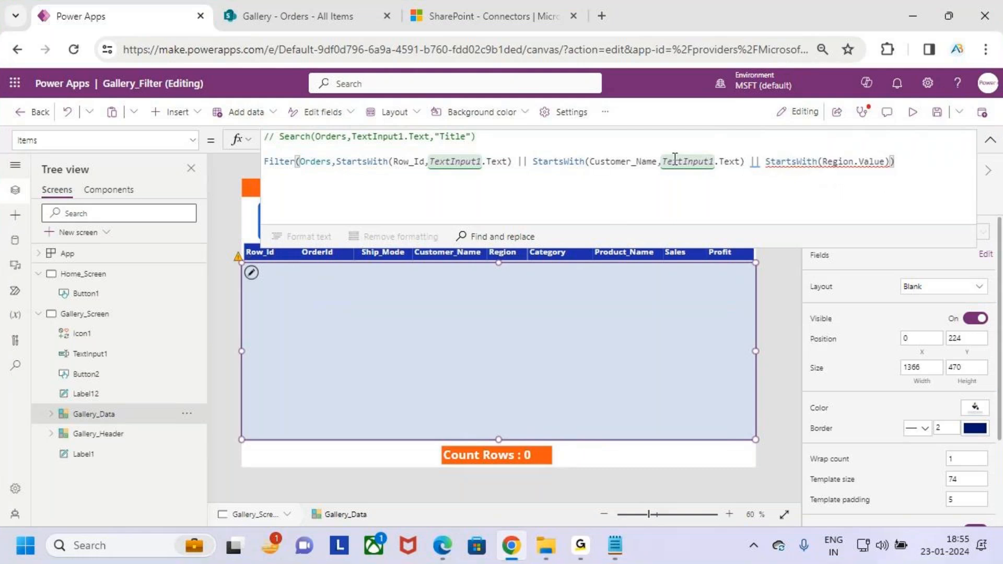
mouse_move(862, 167)
Step: Add a comma after the StartsWith(Region.Value) condition and undo the pasted customer name
key(Left)
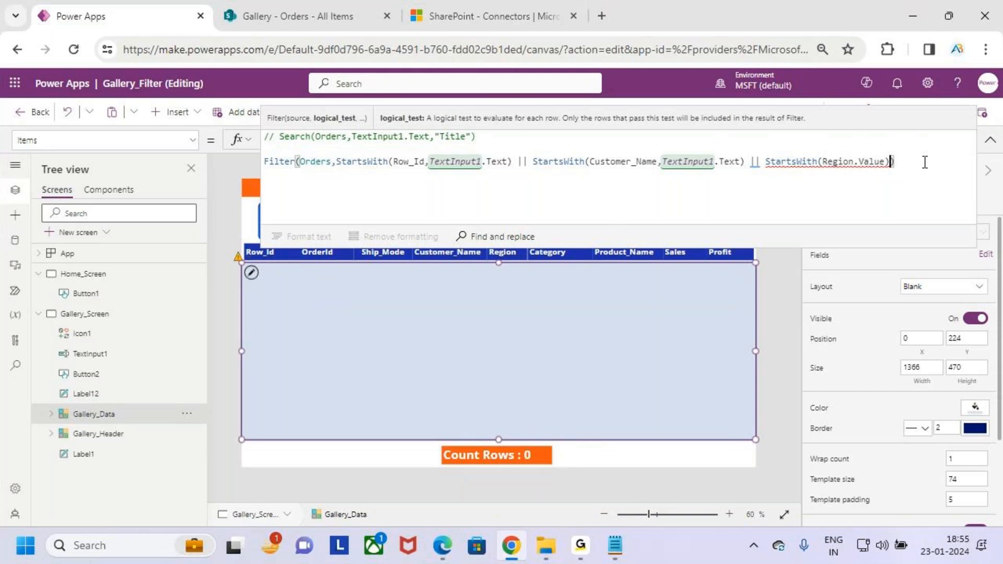
text(,)
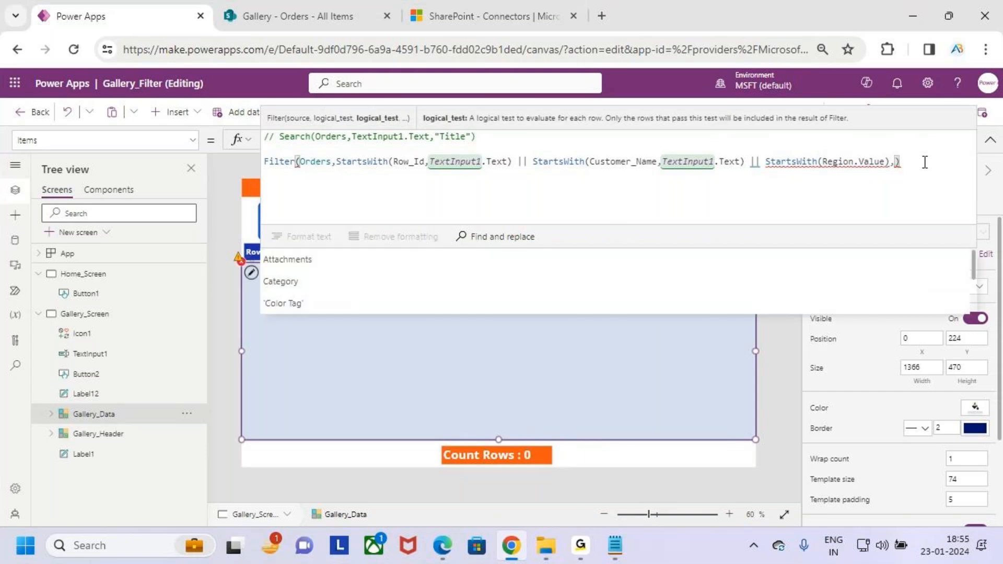
text(Joel Eaton)
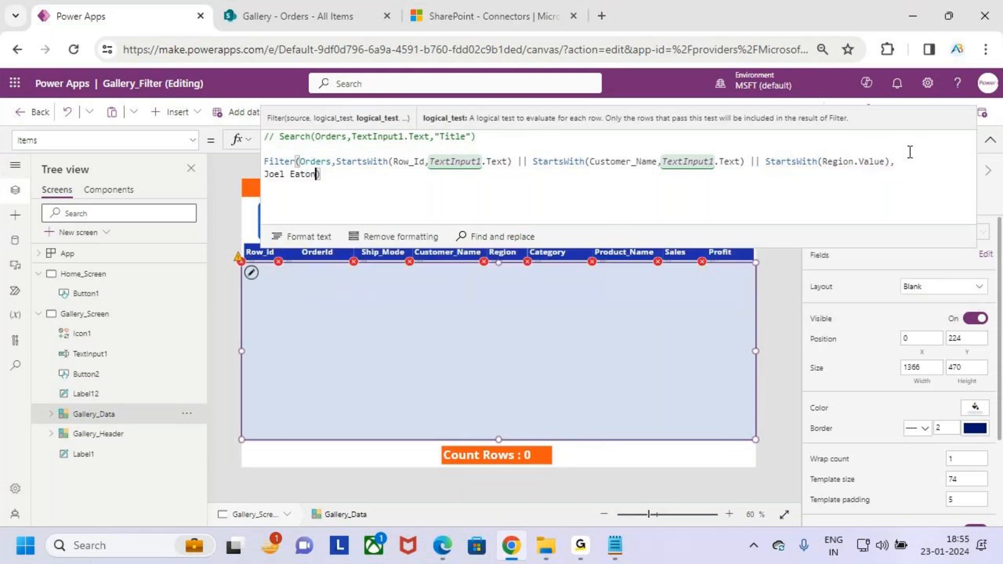
key(ctrl+z)
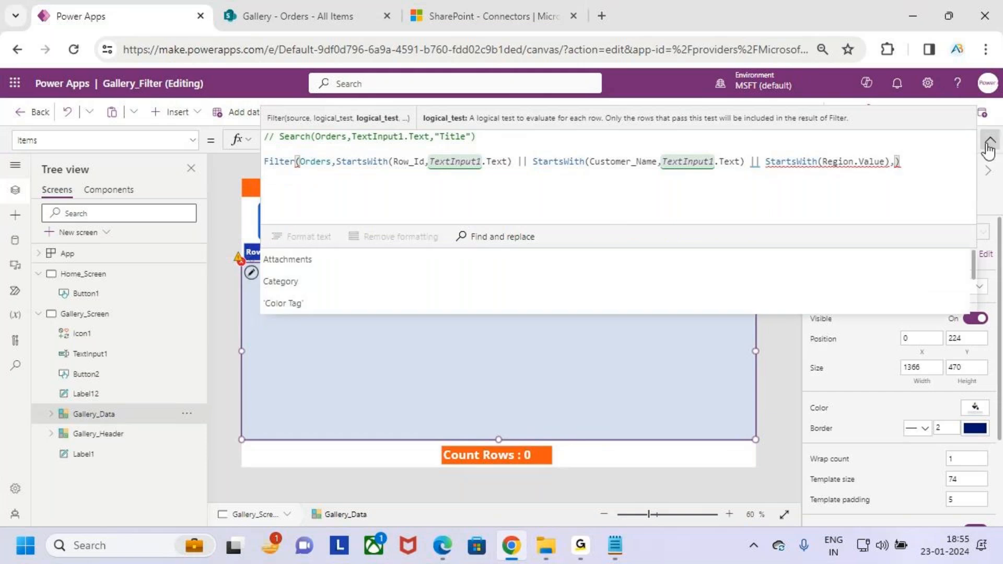
Step: Copy the search box's control name and add TextInput1.Text after the comma in Gallery_Data's Items formula, followed by a closing parenthesis
click(990, 140)
click(328, 224)
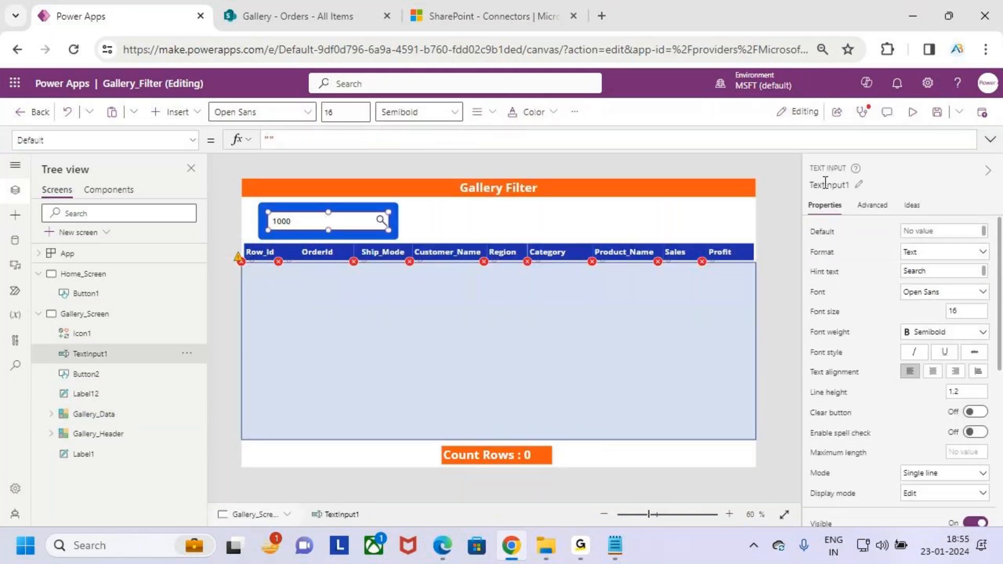
click(826, 184)
click(631, 337)
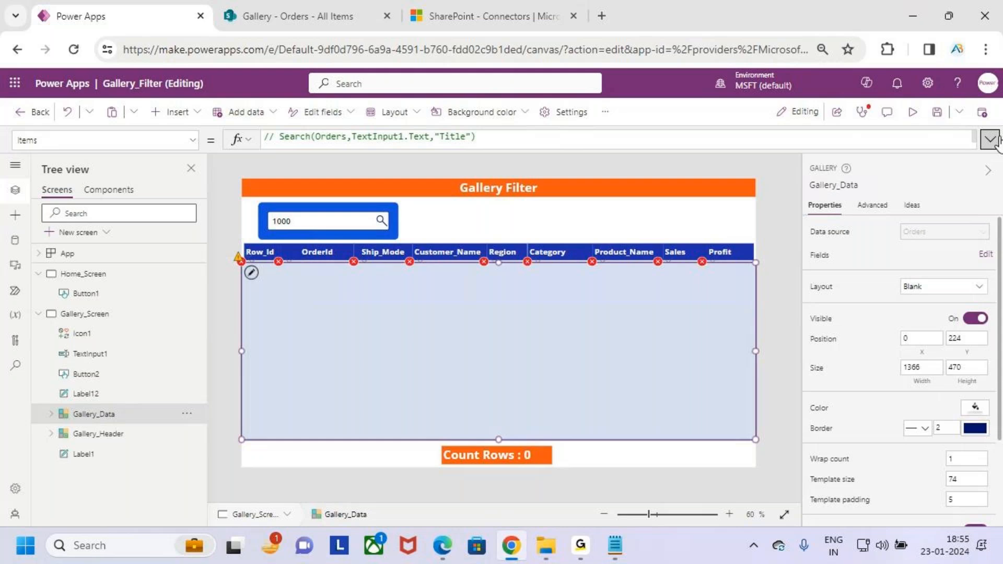
click(990, 140)
click(890, 168)
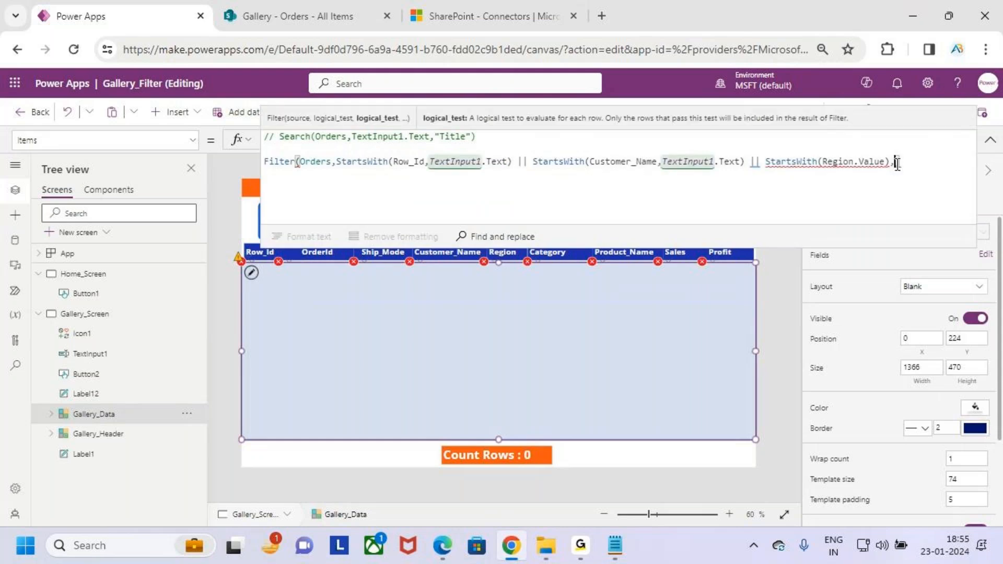
text(TextInput1)
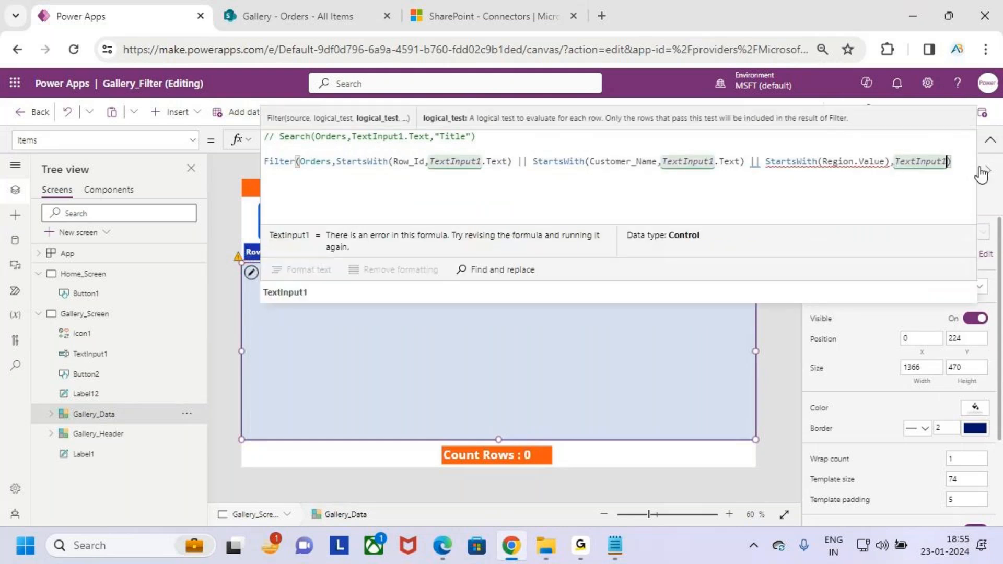
text(.text)
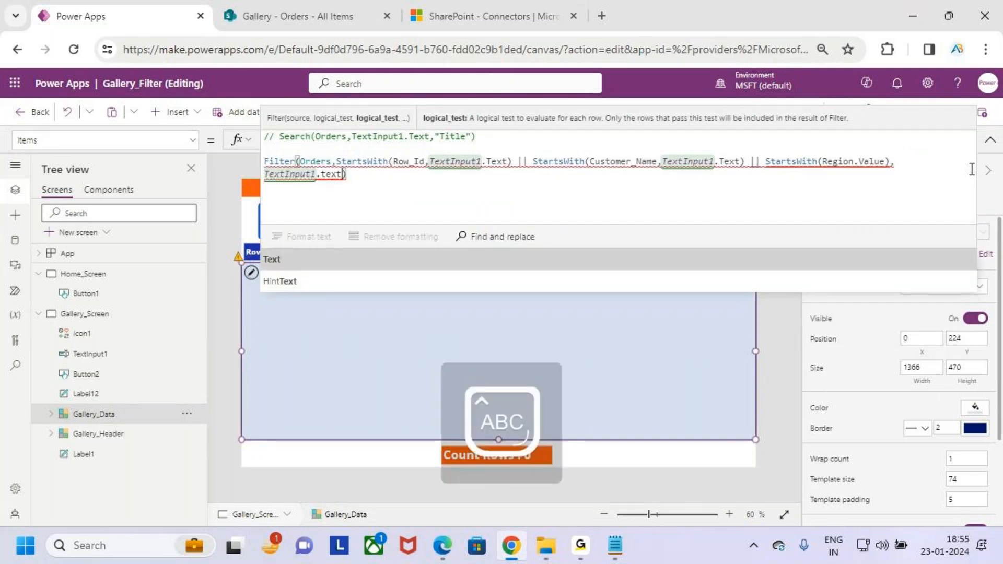
key(Tab)
text())
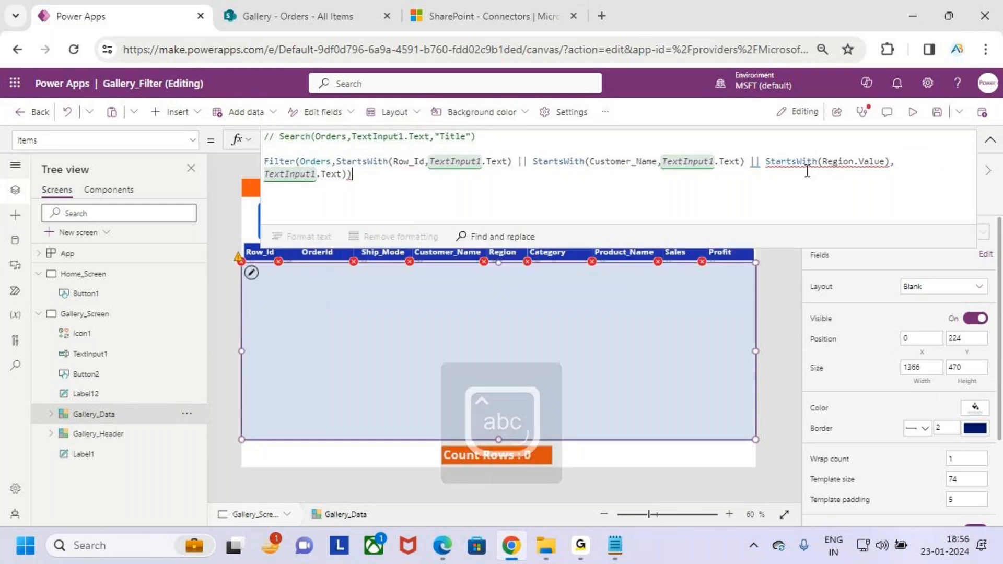
Step: Correct the parentheses so the third condition reads StartsWith(Region.Value,TextInput1.Text) and the Filter closes after it
mouse_move(807, 163)
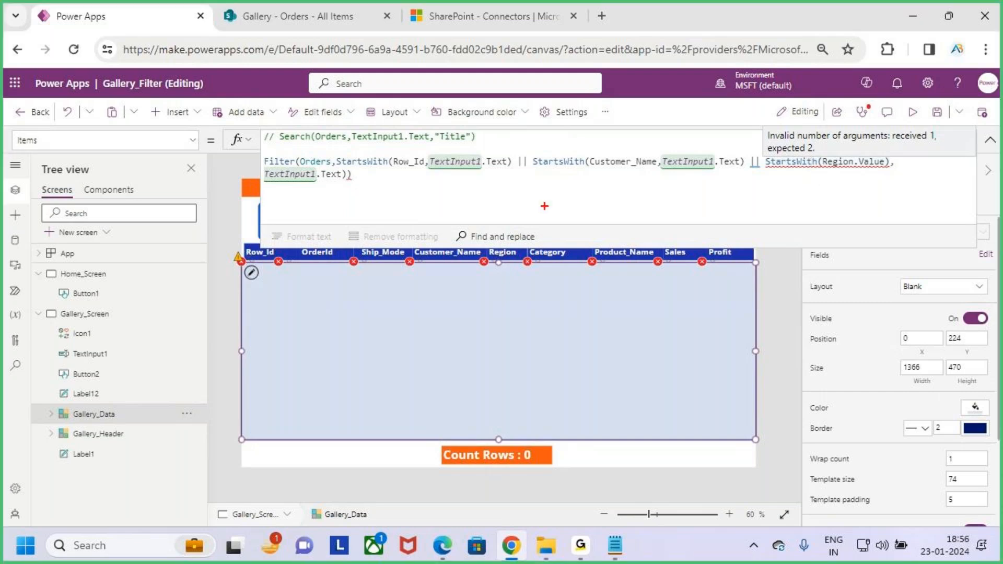
key(BackSpace)
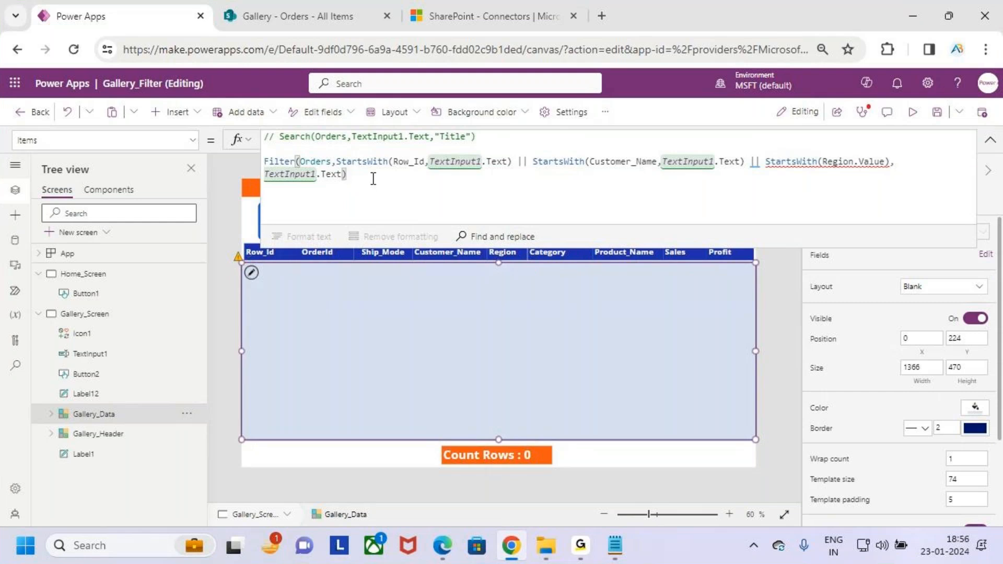
click(893, 162)
key(BackSpace)
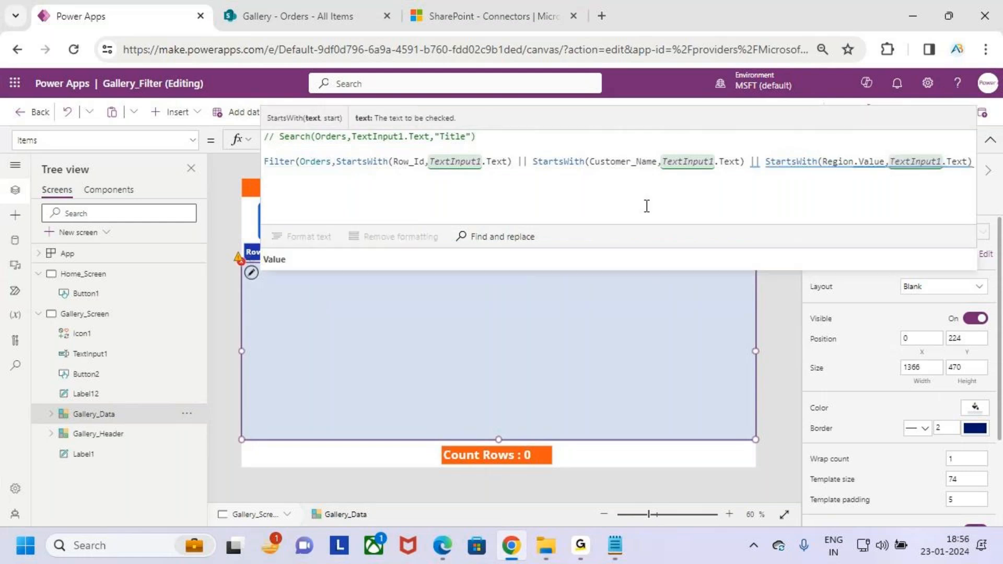
click(971, 162)
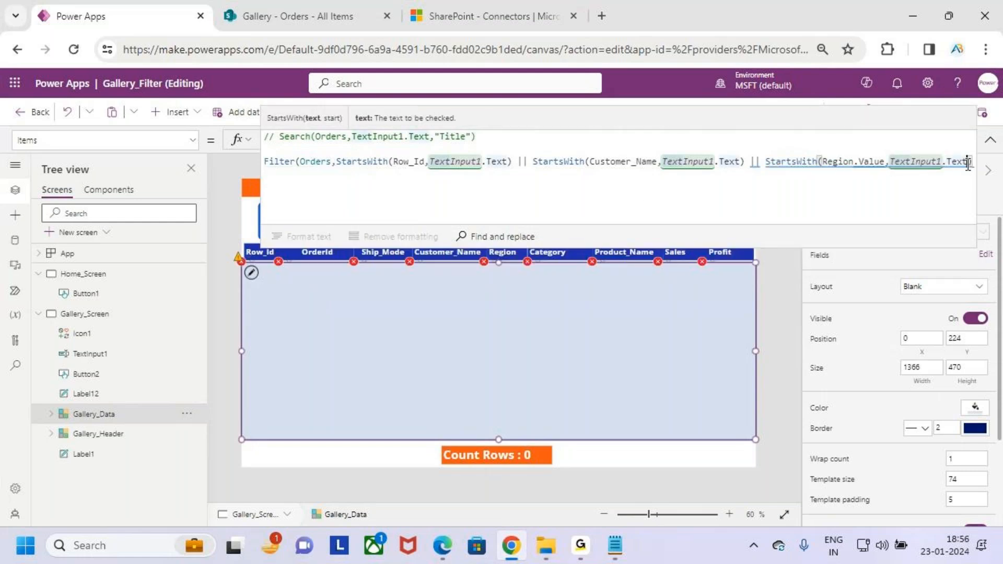
text())
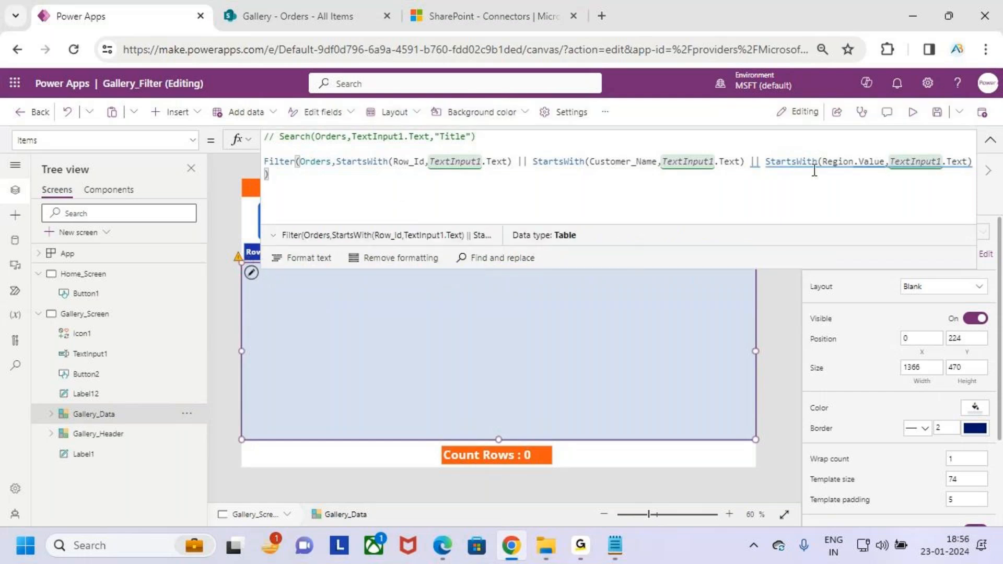
Step: Examine the underlined StartsWith condition on Region.Value and the data type of the formula's result
key(ctrl+2)
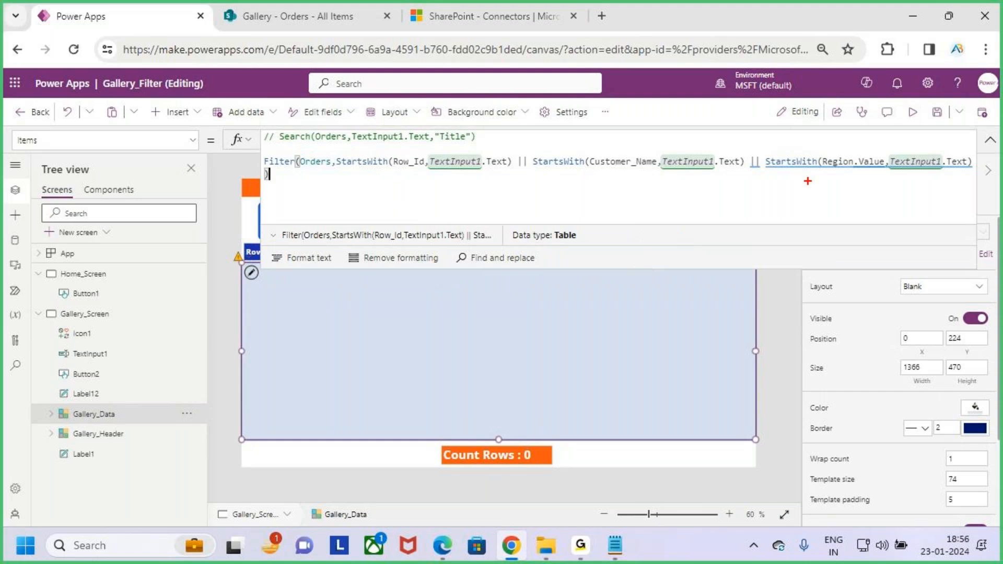
mouse_move(763, 152)
mouse_down()
mouse_move(849, 167)
mouse_move(974, 168)
mouse_up()
drag(854, 130, 860, 168)
drag(871, 148, 858, 169)
mouse_move(523, 225)
mouse_down()
mouse_move(505, 226)
mouse_move(572, 266)
mouse_up()
key(Escape)
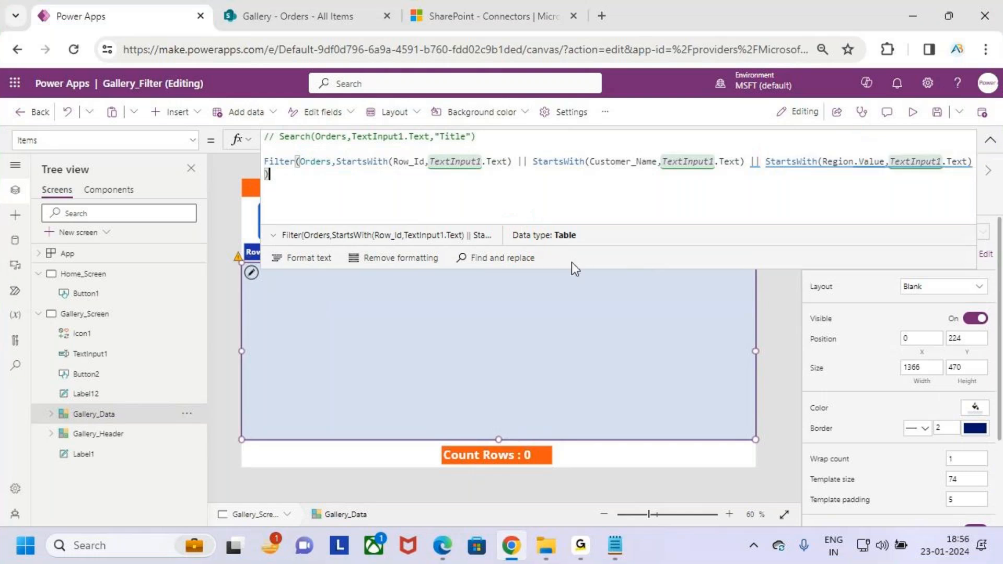
Step: Examine the delegation warnings on the StartsWith(Region.Value,TextInput1.Text) condition in Gallery_Data's Items formula
mouse_move(860, 166)
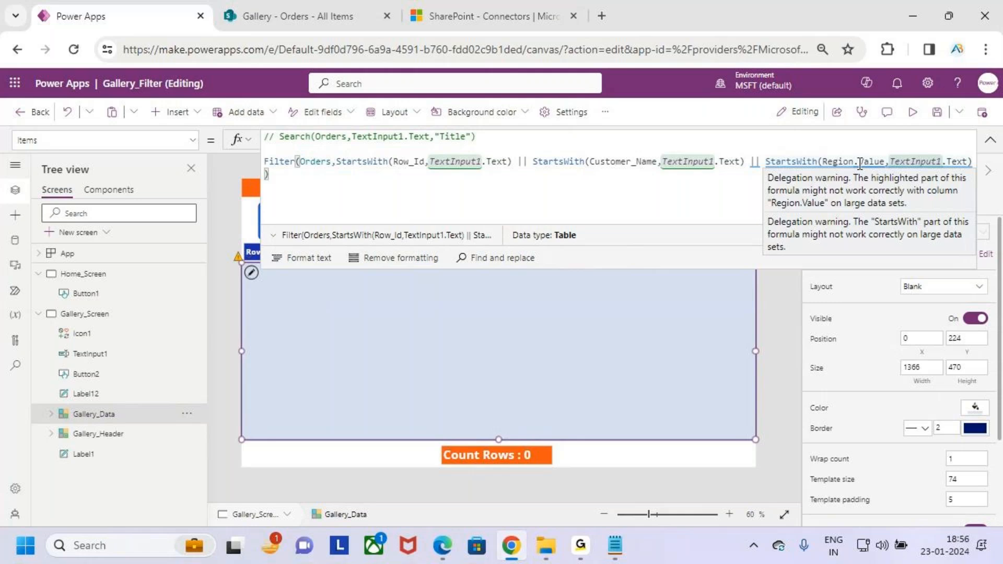
key(ctrl+2)
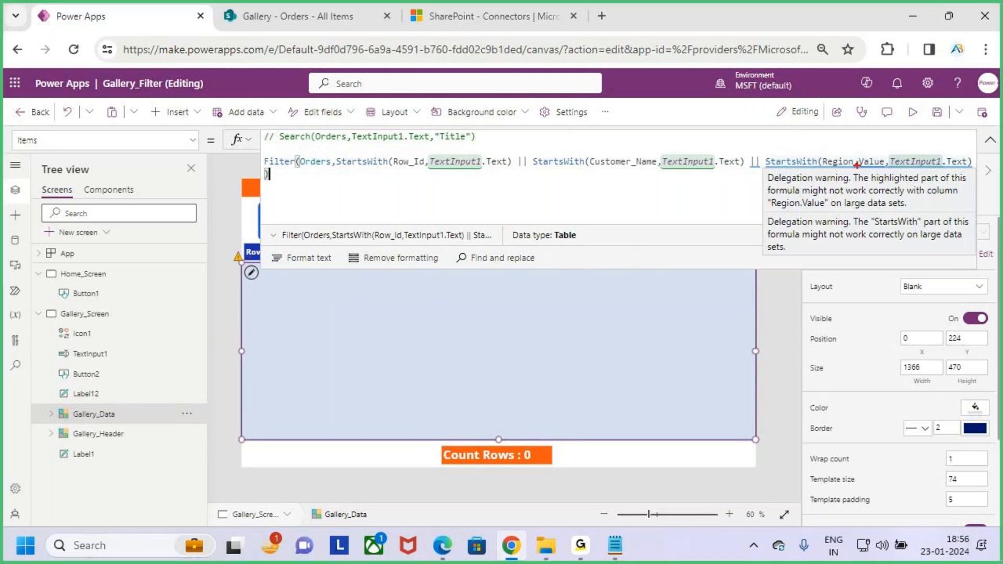
mouse_move(755, 168)
mouse_down()
mouse_move(959, 186)
mouse_move(967, 215)
mouse_up()
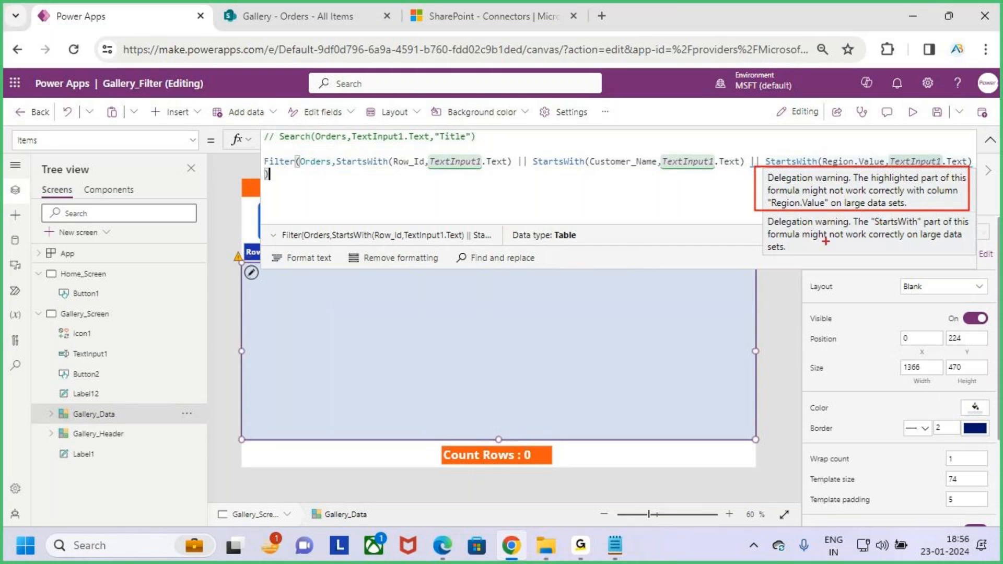
drag(813, 243, 947, 243)
key(Escape)
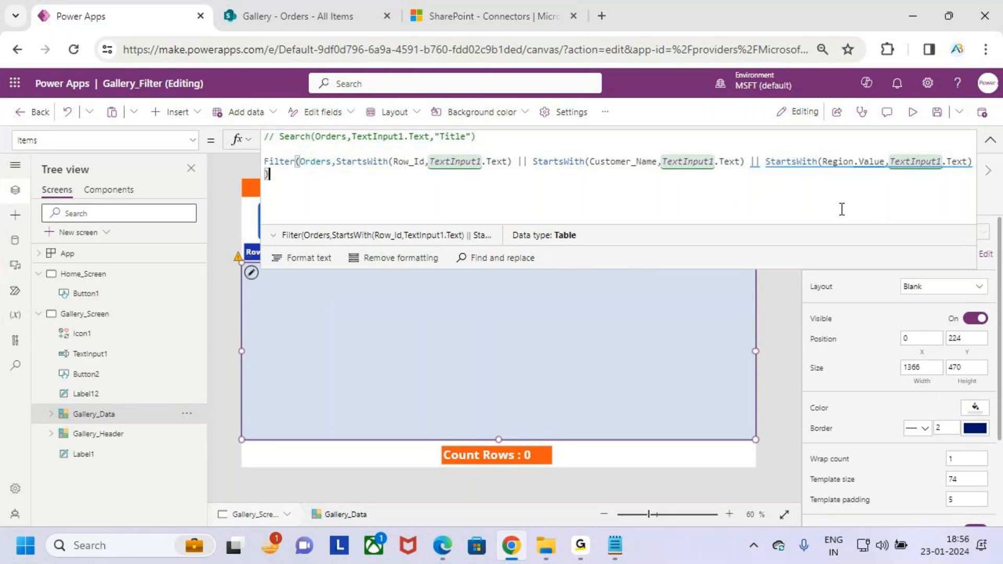
key(ctrl+2)
drag(337, 177, 389, 174)
drag(261, 177, 339, 160)
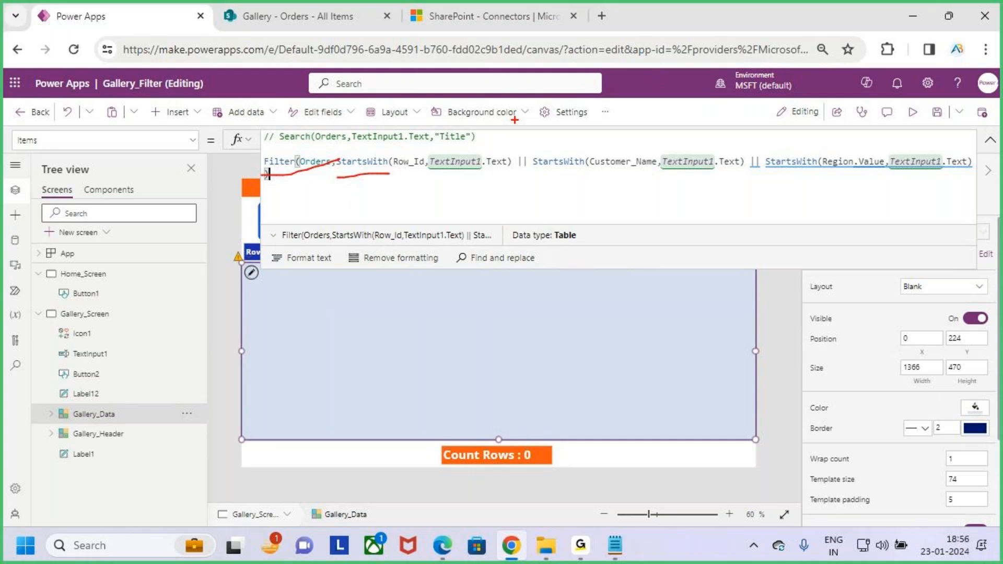
mouse_move(459, 227)
mouse_down()
mouse_move(490, 224)
mouse_move(525, 241)
mouse_move(543, 209)
mouse_move(579, 238)
mouse_move(594, 209)
mouse_up()
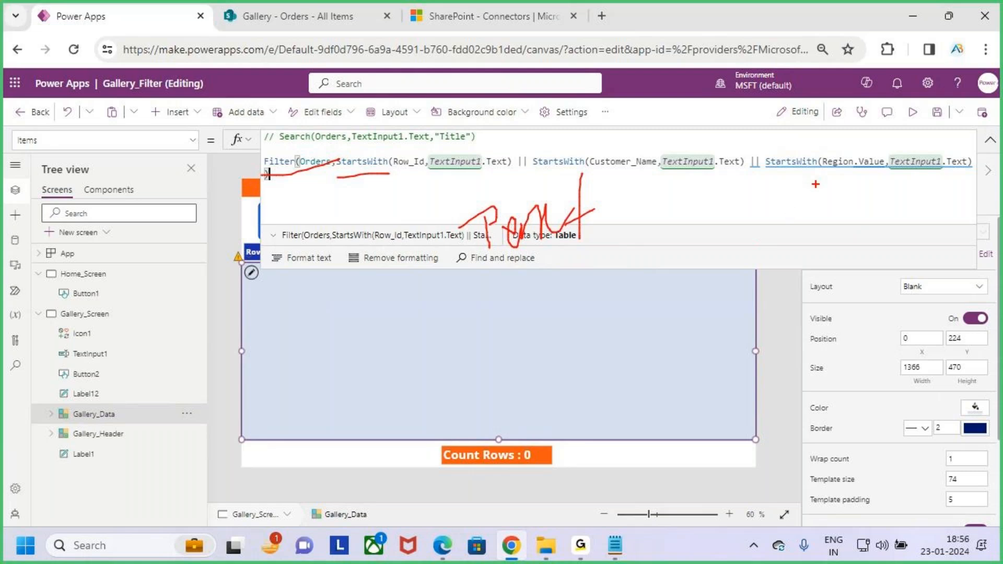
mouse_move(778, 170)
mouse_down()
mouse_move(967, 166)
mouse_move(781, 149)
mouse_move(836, 172)
mouse_up()
mouse_move(864, 61)
mouse_down()
mouse_move(865, 109)
mouse_move(880, 123)
mouse_move(857, 126)
mouse_up()
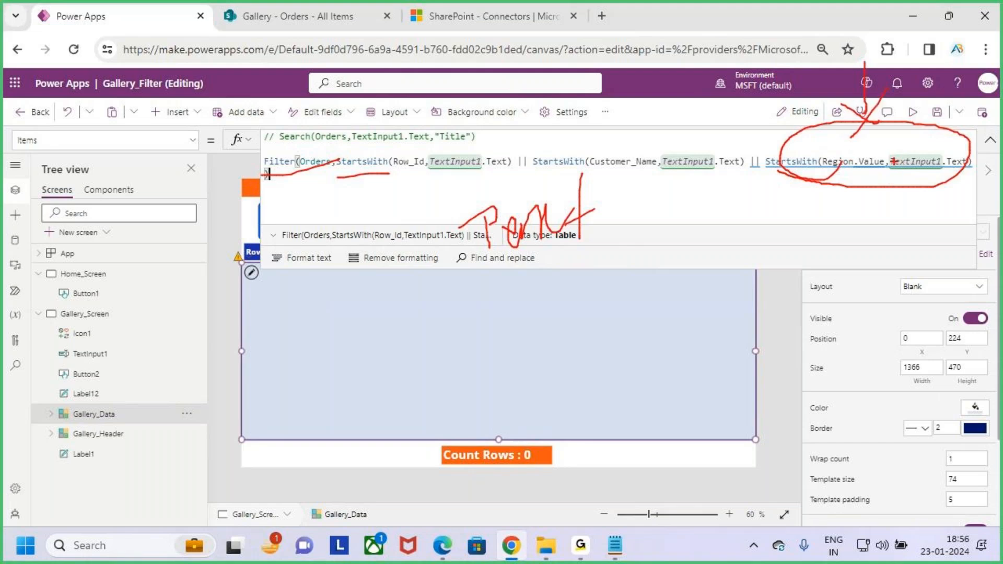
key(Escape)
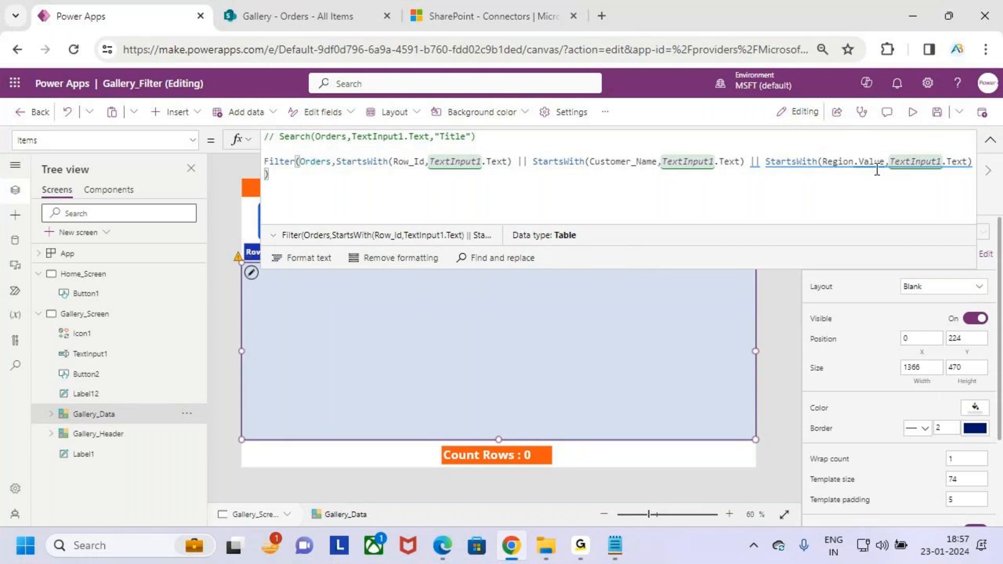
Step: Collapse the formula, preview the app and replace the search text with 100 to test the Row_Id search
click(990, 139)
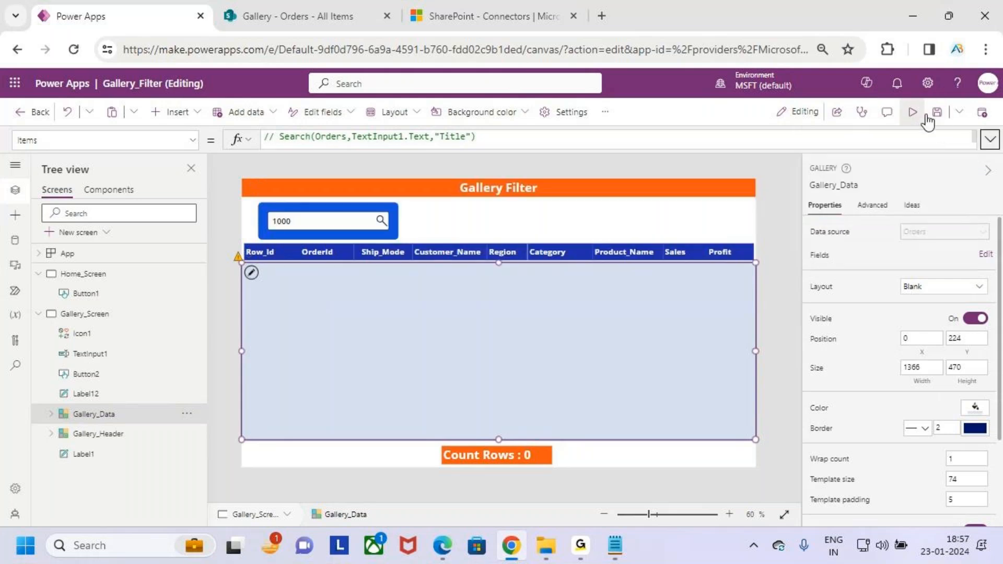
click(926, 117)
click(253, 188)
drag(254, 188, 208, 191)
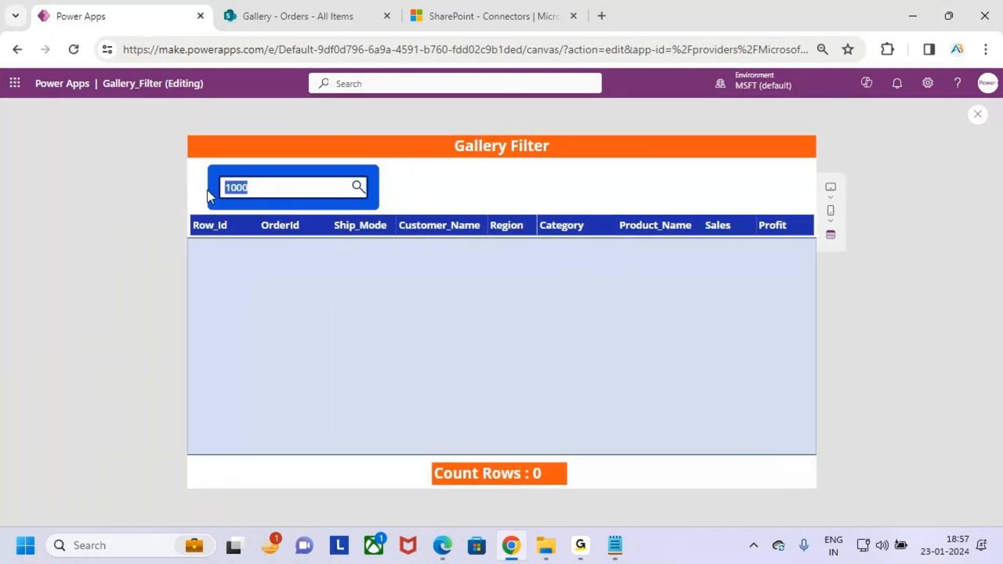
key(BackSpace)
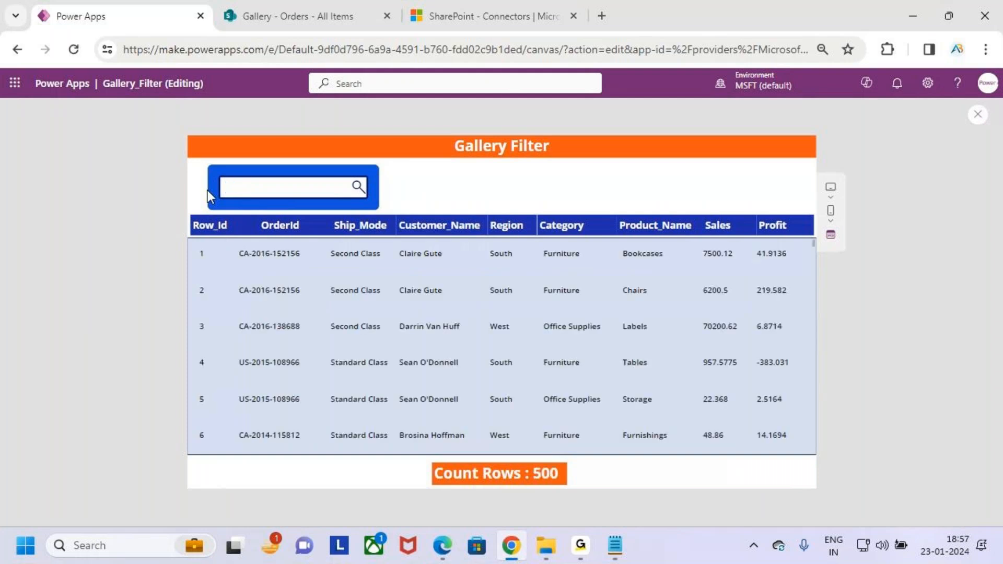
text(100)
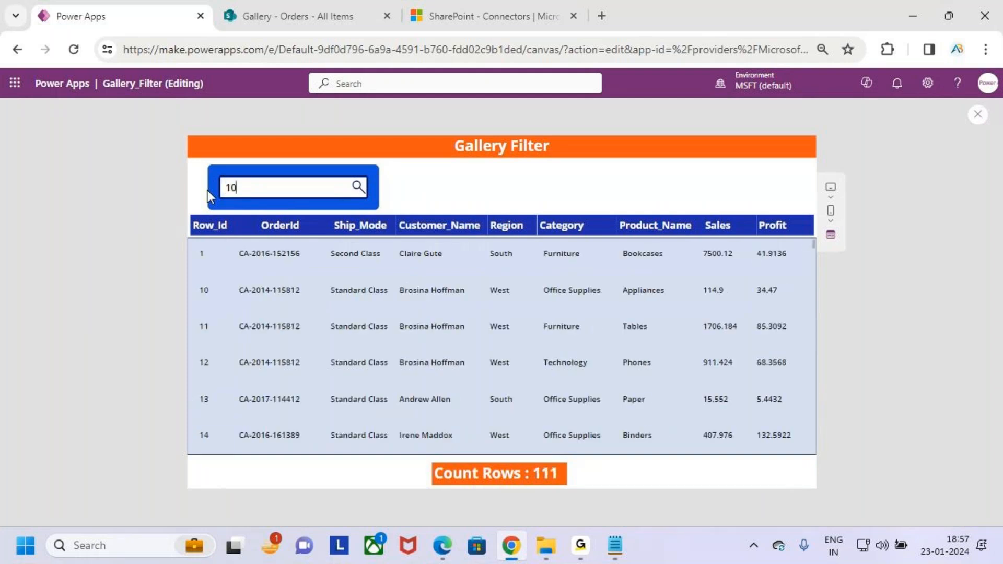
Step: Replace the search text with 510 to test a row beyond the first 500, and close the preview
key(BackSpace)
key(BackSpace)
key(BackSpace)
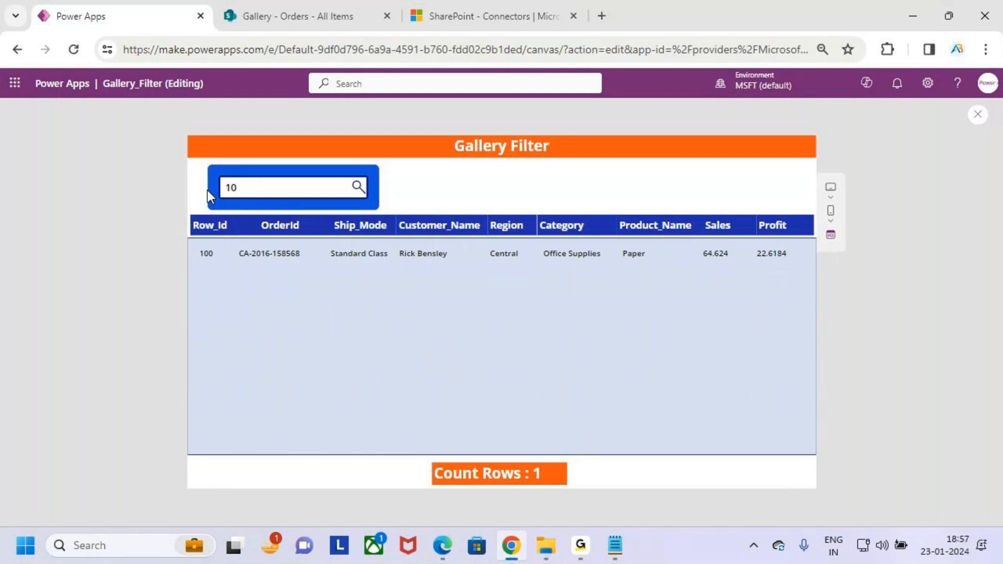
text(510)
key(ctrl+2)
drag(217, 208, 417, 147)
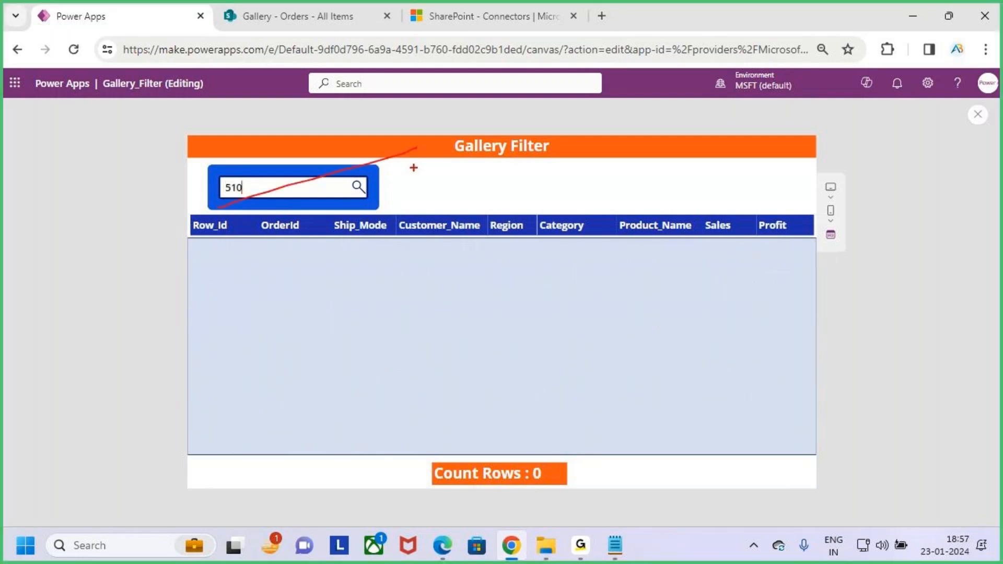
key(Escape)
click(979, 117)
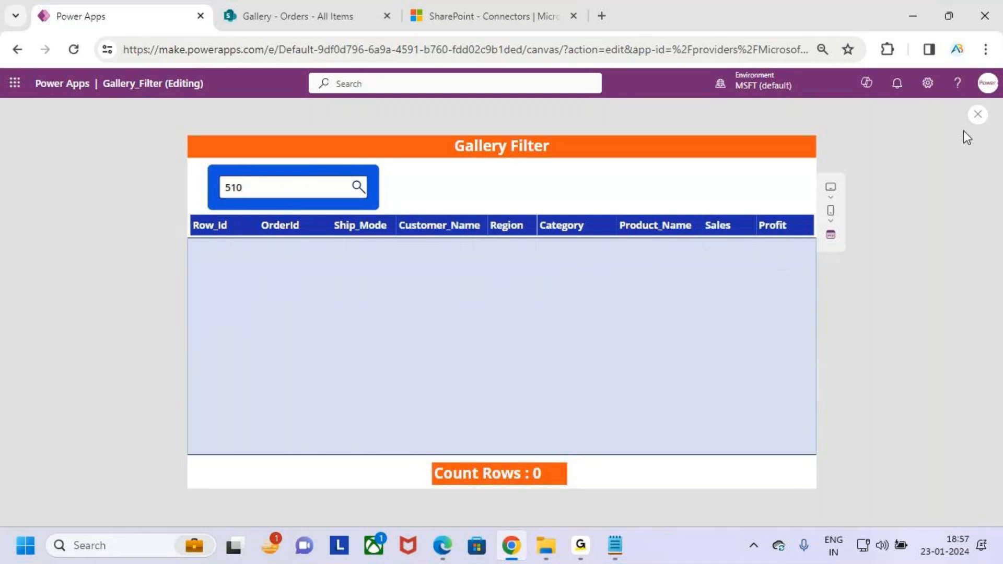
Step: Open Gallery_Data's Items formula from the gallery's warning and expand it to full view
click(606, 361)
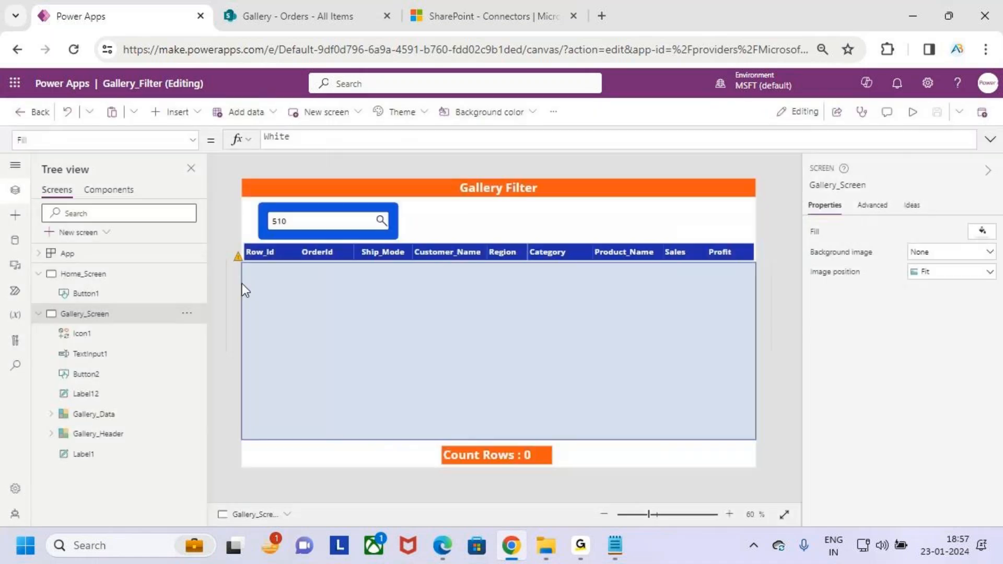
click(237, 256)
click(275, 274)
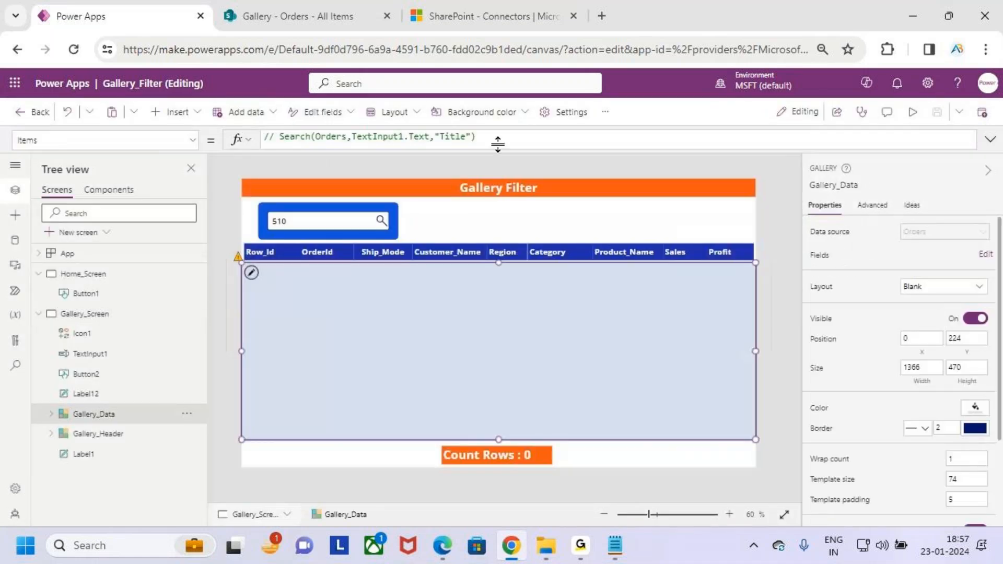
click(582, 137)
click(990, 140)
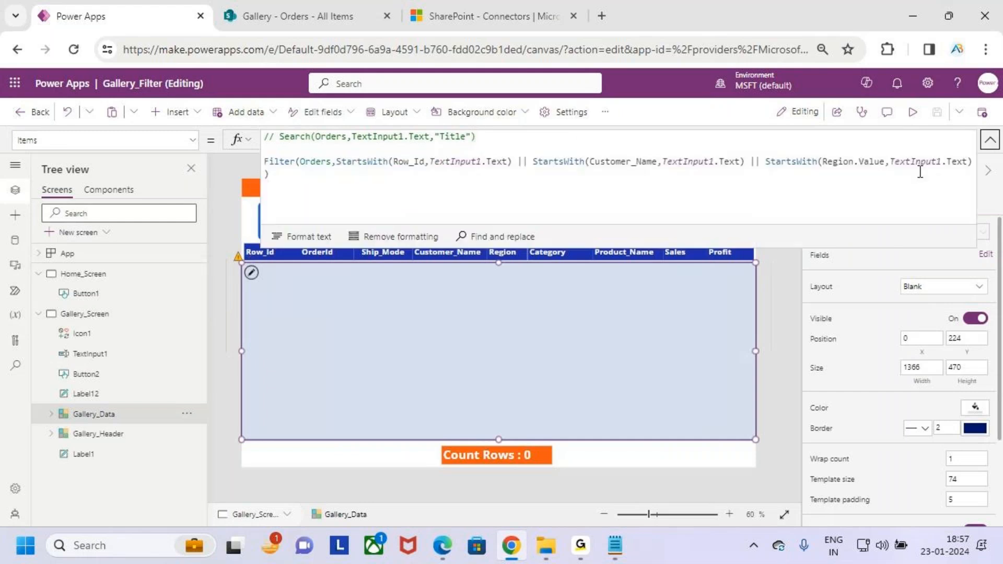
Step: Compare the StartsWith conditions on Customer_Name and Region.Value in the Filter formula
drag(764, 148, 980, 175)
key(Escape)
click(899, 187)
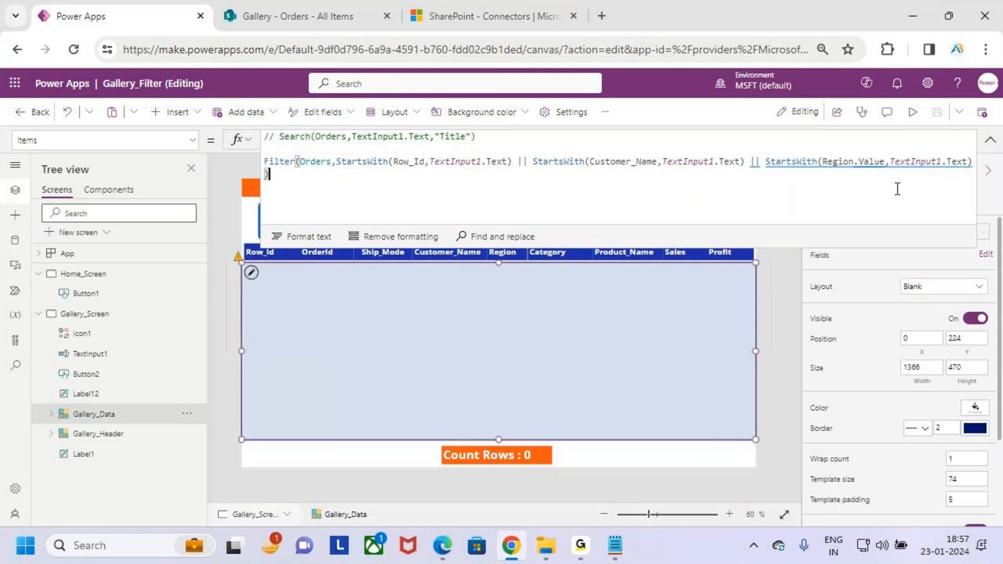
key(ctrl+2)
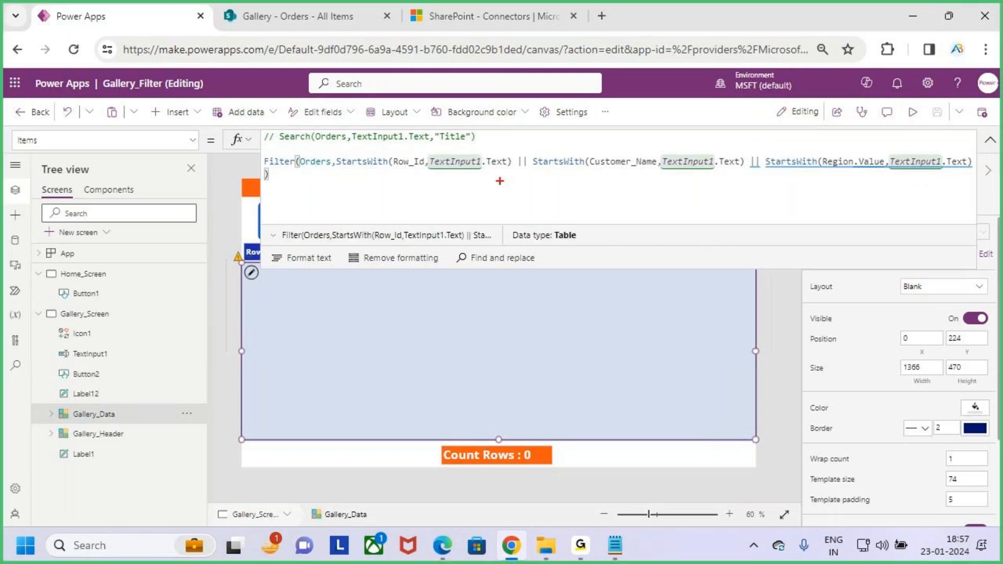
drag(536, 168, 581, 169)
drag(571, 234, 631, 231)
mouse_move(622, 225)
mouse_down()
mouse_move(623, 249)
mouse_move(659, 221)
mouse_move(686, 242)
mouse_move(695, 222)
mouse_move(713, 255)
mouse_up()
mouse_move(741, 194)
mouse_down()
mouse_move(732, 278)
mouse_move(814, 211)
mouse_up()
key(Escape)
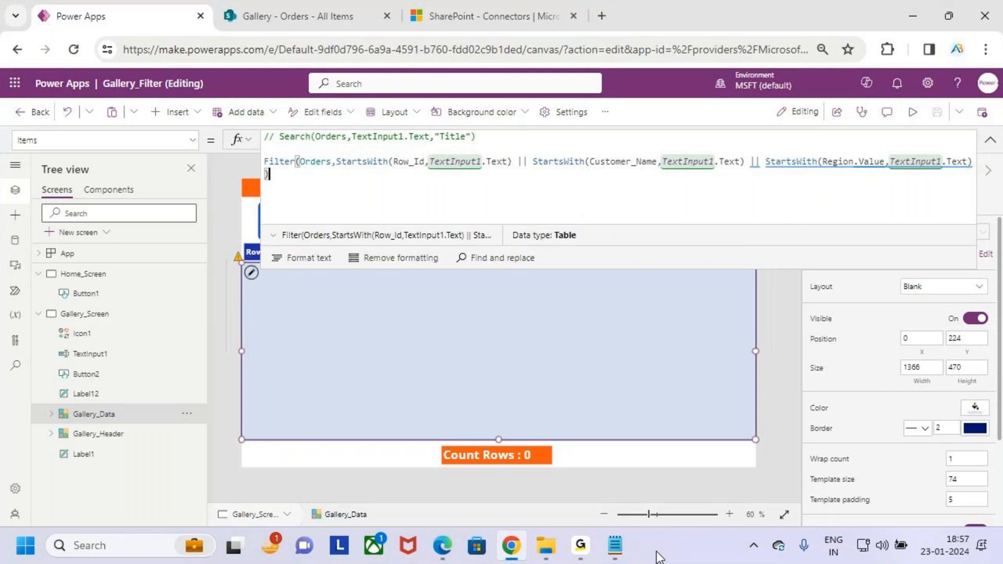
Step: Switch to the SharePoint connector documentation and check which data types StartsWith can be delegated for
click(469, 6)
key(ctrl+2)
drag(267, 306, 334, 326)
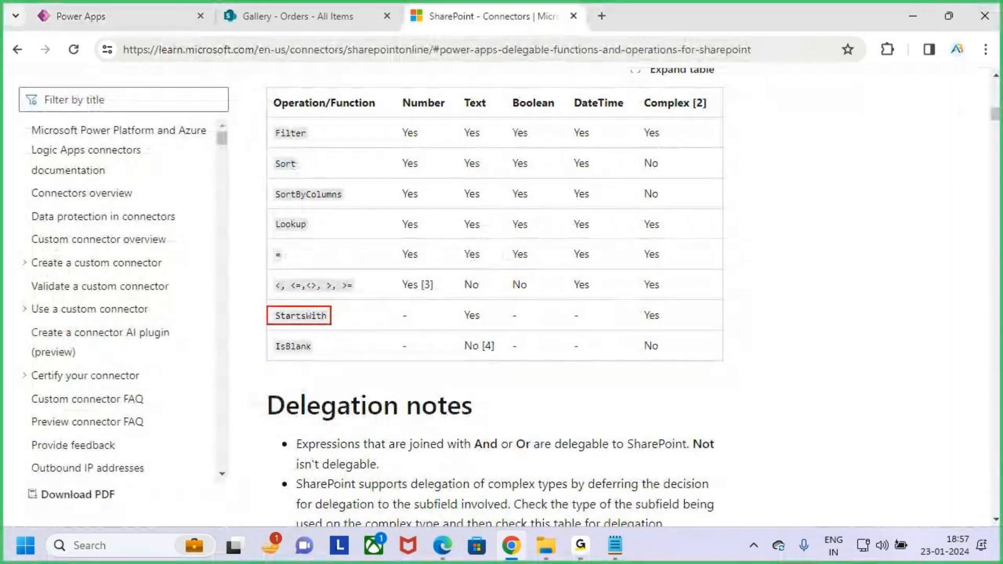
mouse_move(453, 89)
mouse_down()
mouse_move(474, 290)
mouse_move(497, 342)
mouse_up()
mouse_move(495, 291)
mouse_down()
mouse_move(474, 322)
mouse_move(499, 299)
mouse_up()
drag(418, 99, 434, 89)
drag(517, 112, 622, 90)
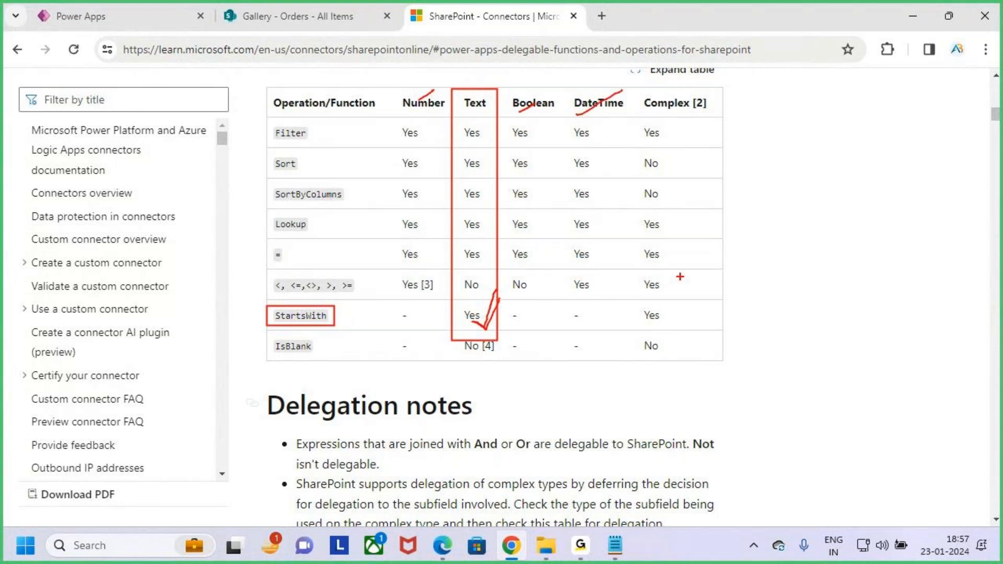
key(Escape)
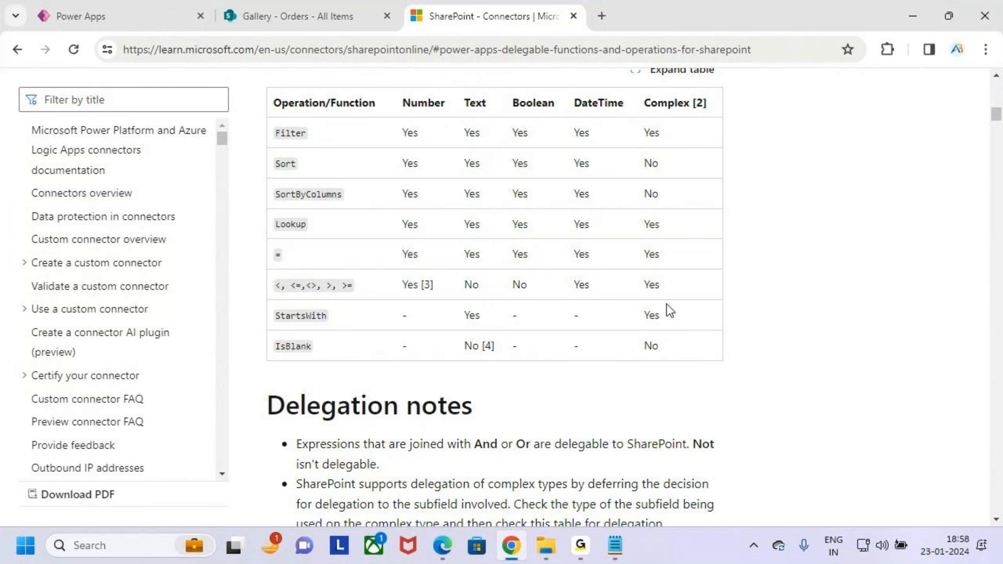
Step: Read the delegation notes on complex types, focusing on which Person subfields are delegable
scroll(518, 340, down, 1)
scroll(517, 343, down, 5)
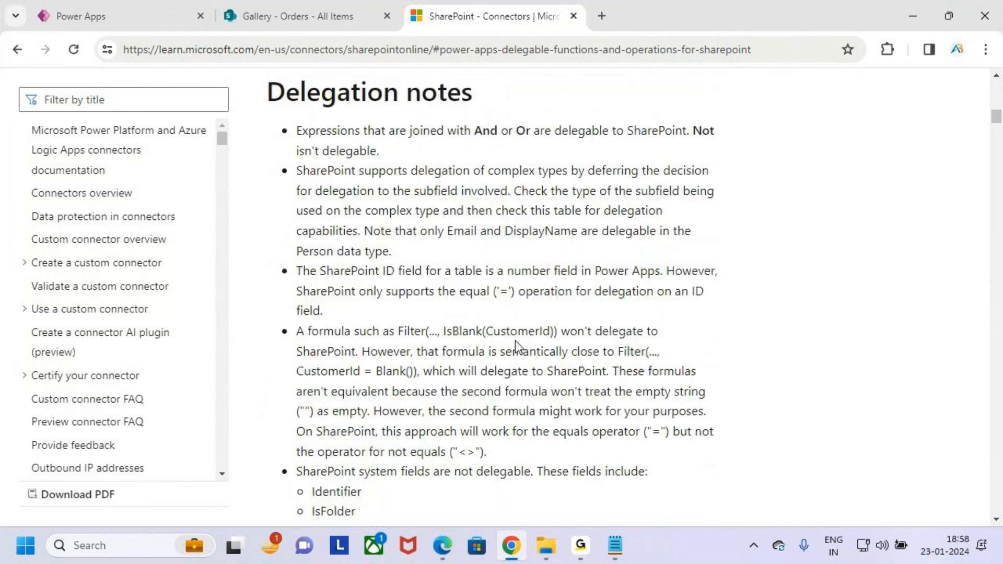
scroll(515, 345, down, 5)
scroll(518, 344, down, 8)
scroll(516, 337, up, 11)
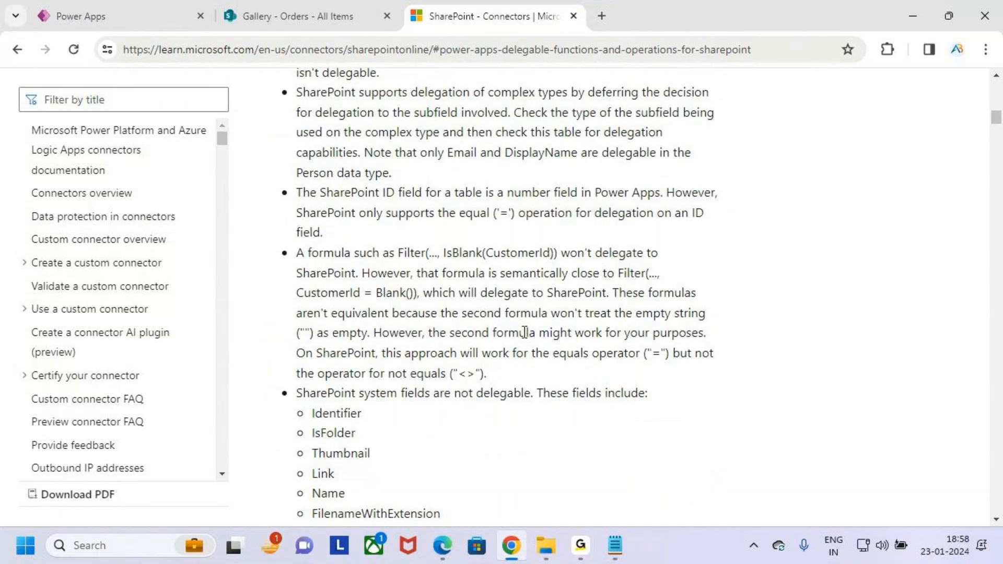
scroll(525, 332, up, 3)
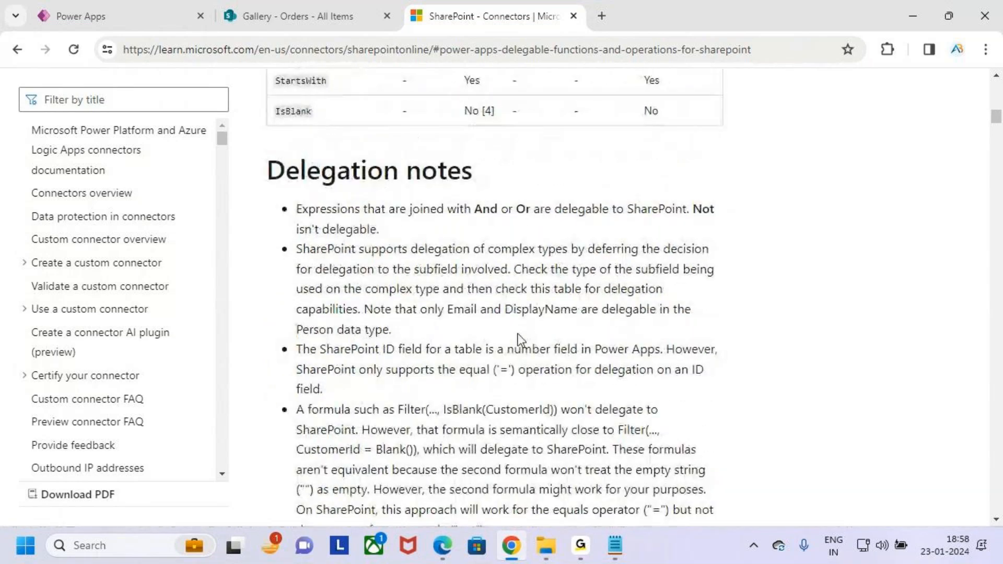
key(ctrl+2)
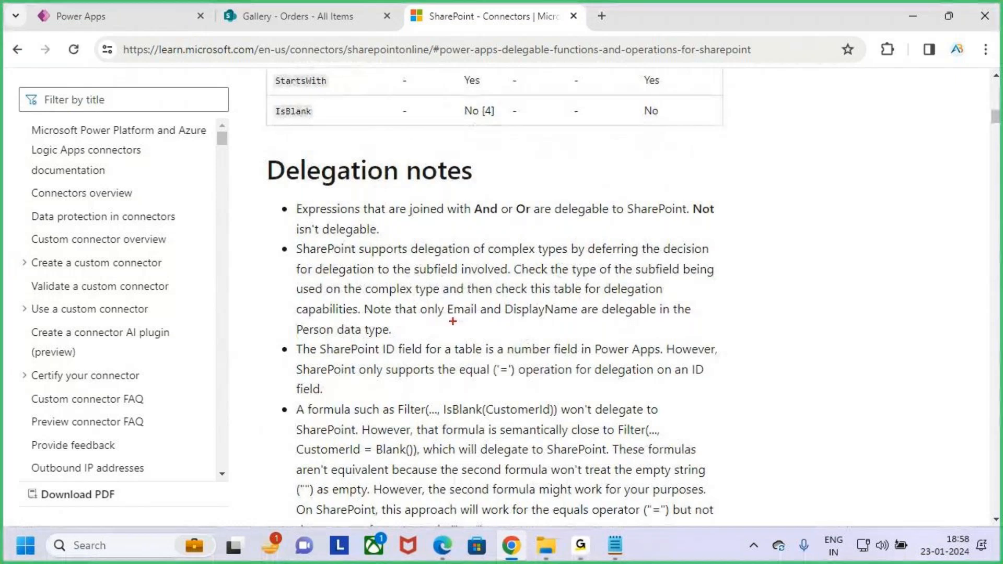
drag(448, 317, 468, 315)
drag(529, 324, 574, 317)
drag(443, 320, 485, 315)
drag(529, 326, 550, 327)
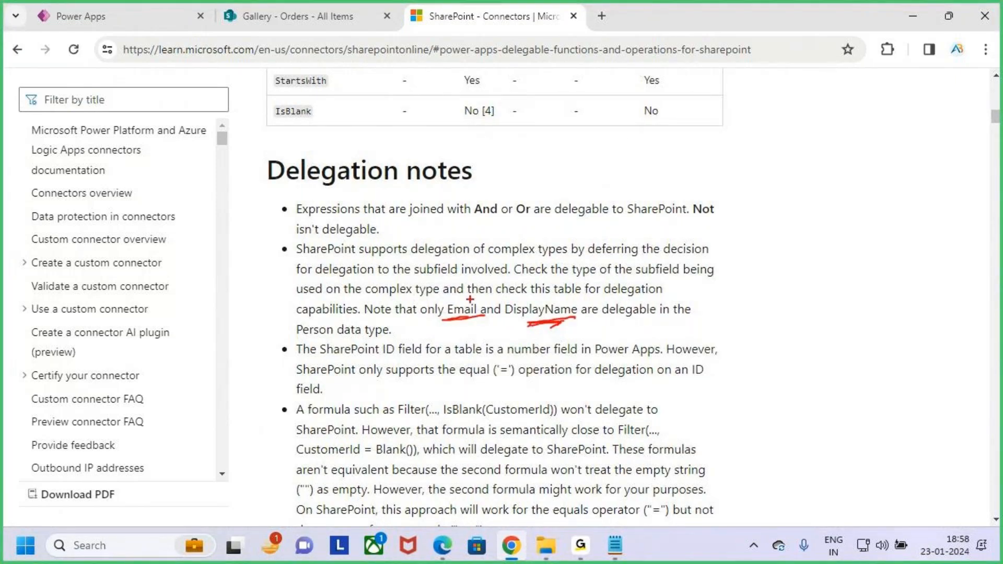
mouse_move(446, 297)
mouse_down()
mouse_move(487, 324)
mouse_move(602, 333)
mouse_up()
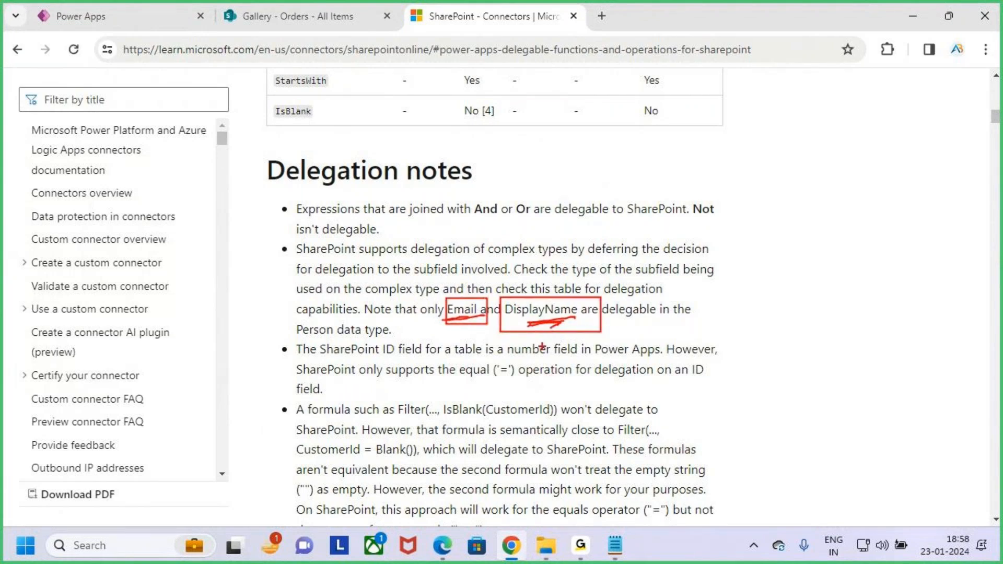
key(Escape)
Step: Return to the delegable functions table and check the StartsWith row against the Text column for the Choice field
scroll(535, 349, up, 6)
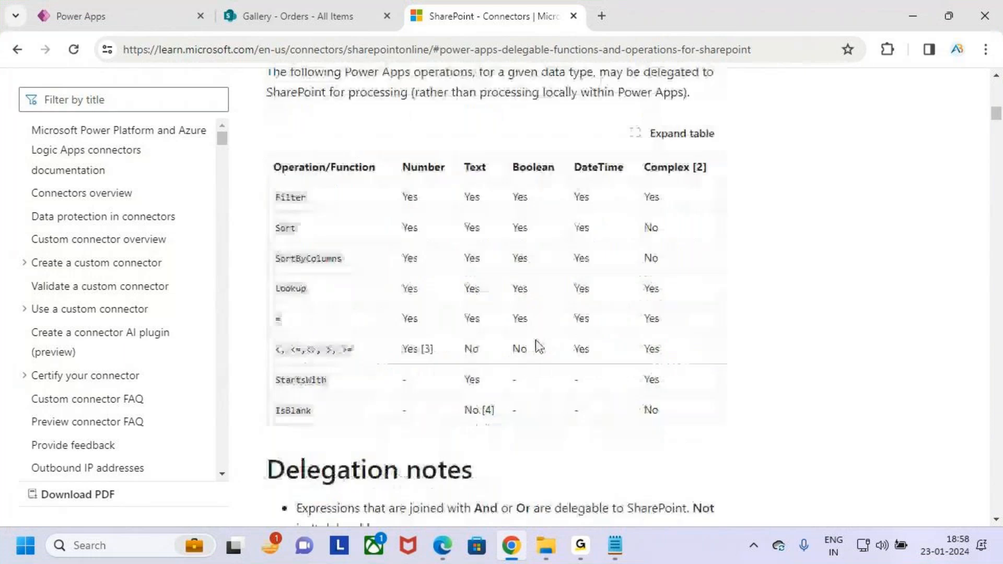
key(ctrl+2)
mouse_move(778, 220)
mouse_down()
mouse_move(742, 287)
mouse_move(793, 306)
mouse_move(867, 284)
mouse_up()
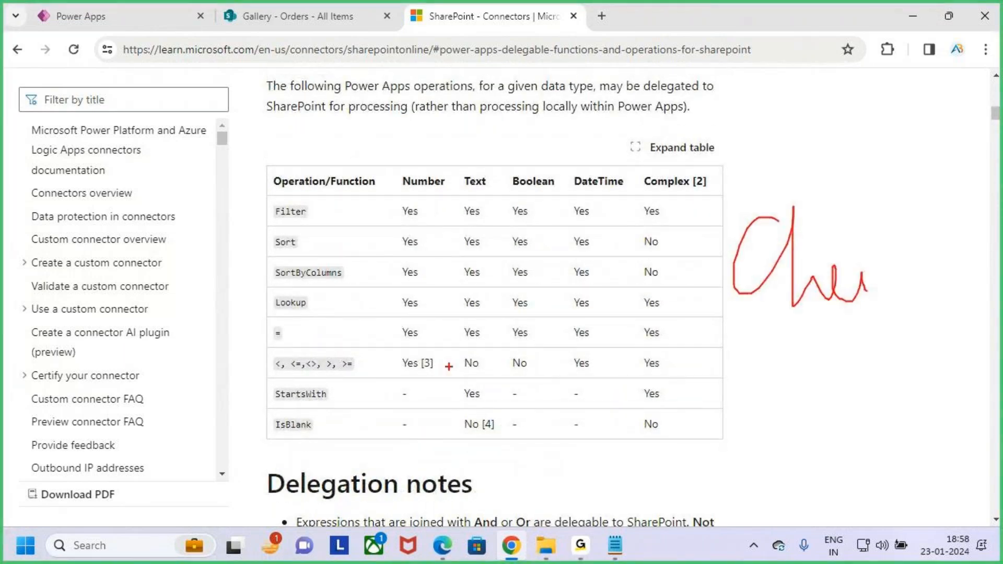
drag(400, 252, 433, 220)
mouse_move(514, 214)
mouse_down()
mouse_move(541, 180)
mouse_move(625, 156)
mouse_up()
key(Escape)
key(ctrl+2)
drag(285, 405, 428, 383)
drag(459, 166, 489, 416)
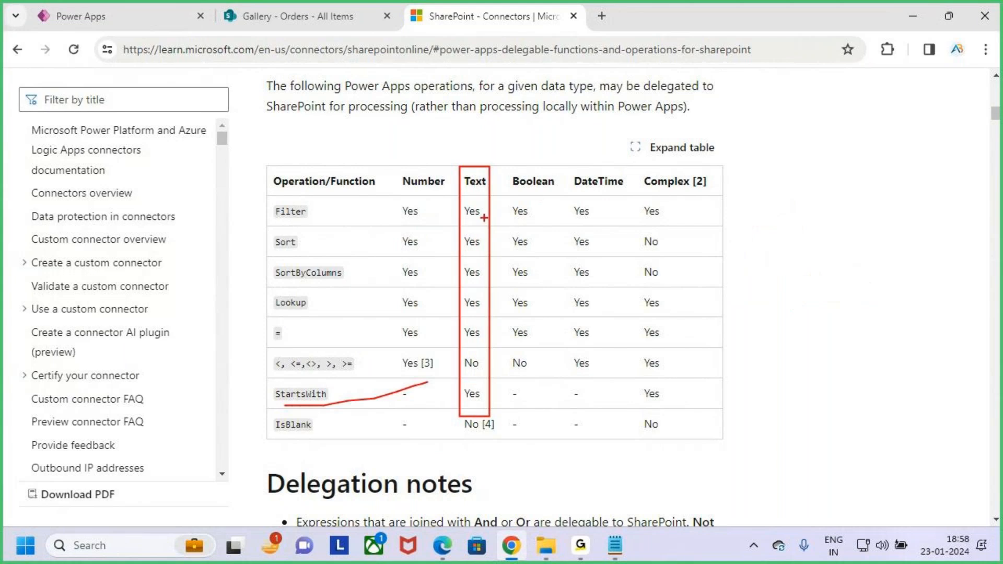
drag(467, 190, 515, 122)
key(Escape)
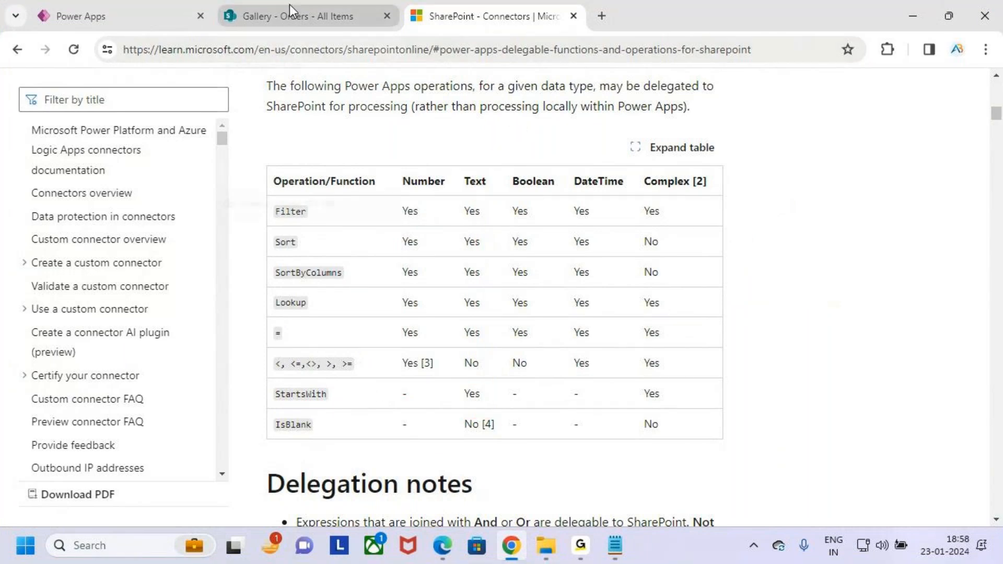
mouse_move(290, 8)
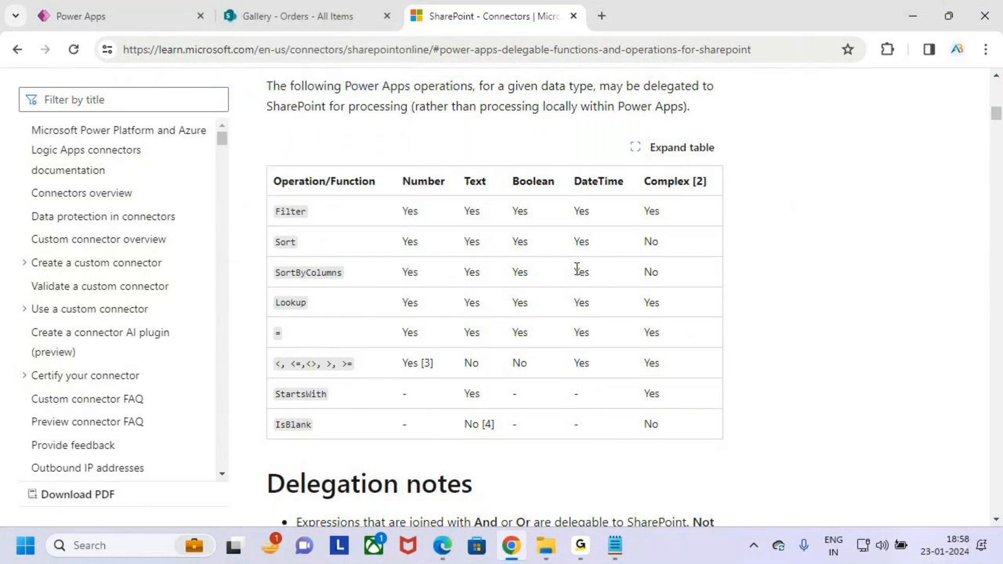
Step: Return to Power Apps and remove the Region.Value StartsWith condition from the gallery's Filter formula
click(131, 8)
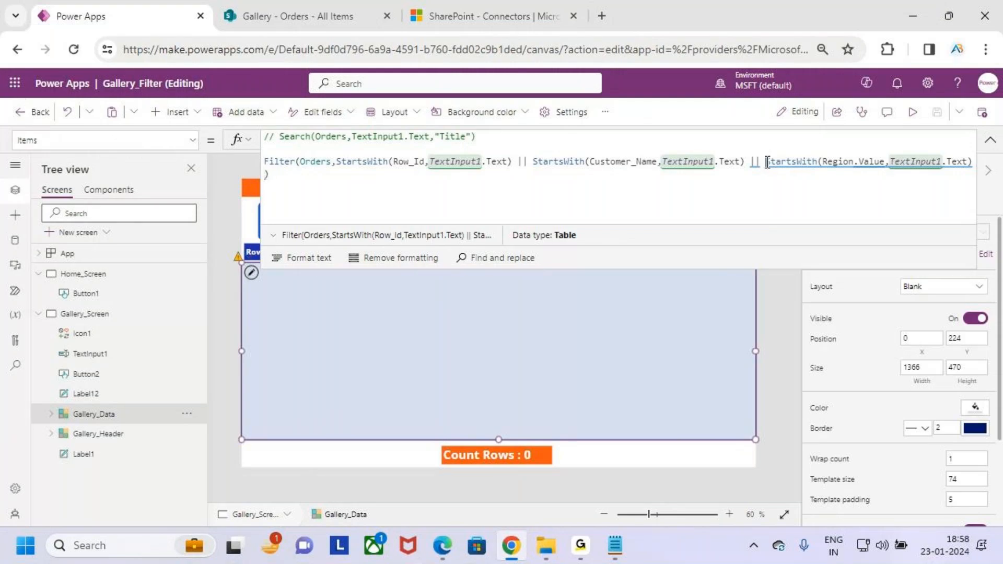
drag(766, 162, 969, 168)
key(BackSpace)
key(BackSpace)
key(BackSpace)
key(BackSpace)
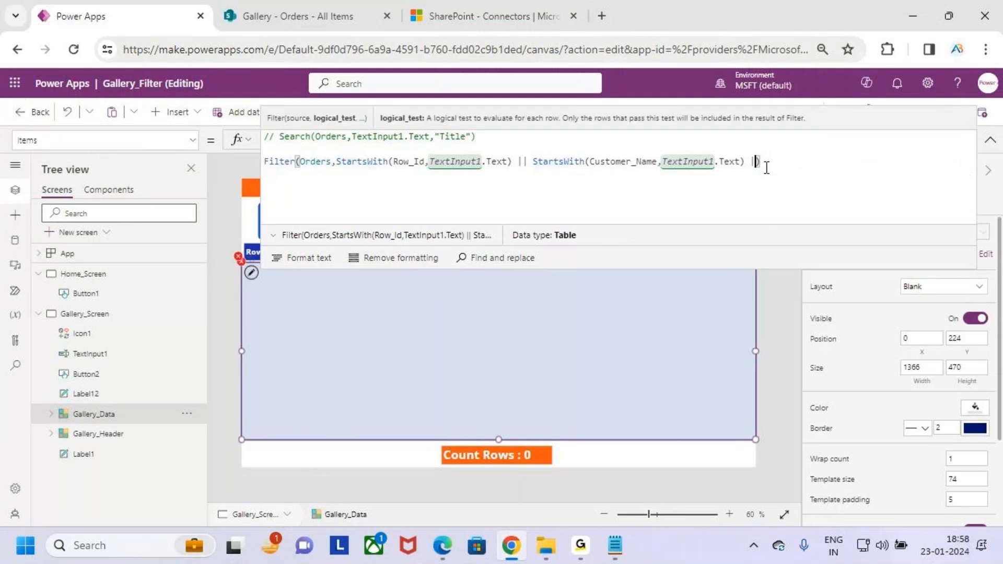
key(BackSpace)
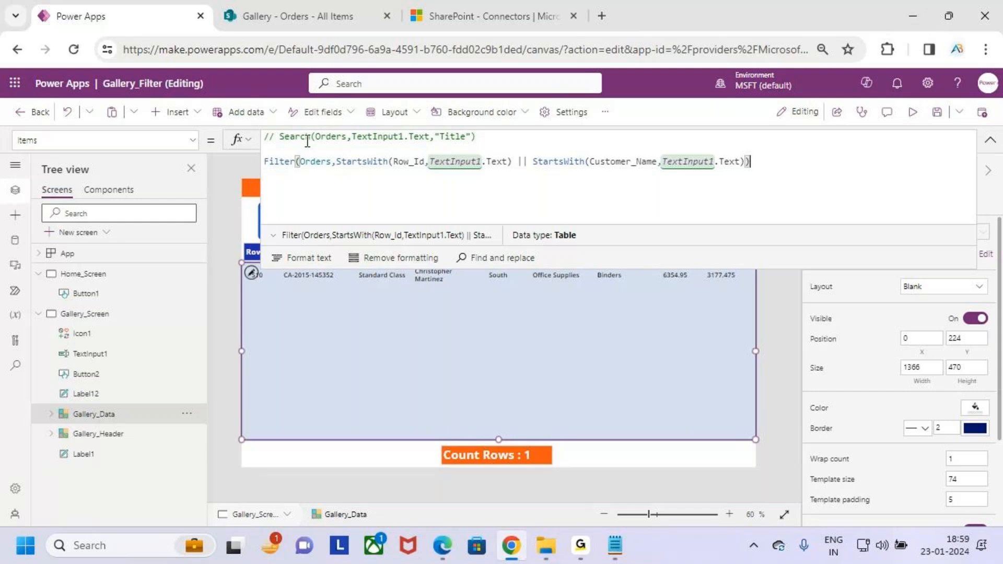
Step: Annotate the Search and Filter formulas with the 500 and 2000 record limits, underline Filter and StartsWith, and clear the ink
drag(310, 137, 280, 138)
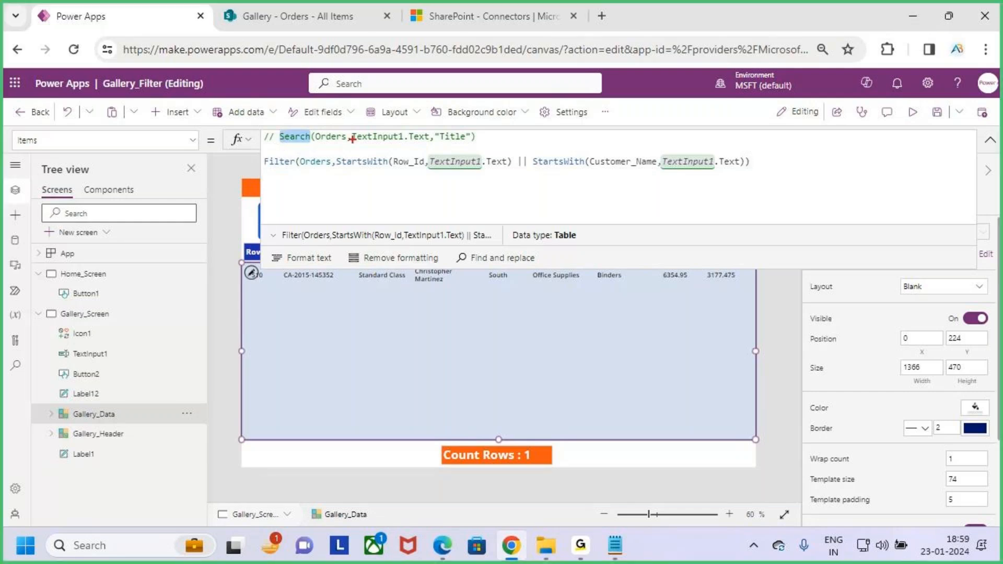
mouse_move(543, 103)
mouse_down()
mouse_move(555, 117)
mouse_move(548, 140)
mouse_up()
drag(539, 104, 575, 104)
drag(582, 106, 612, 87)
mouse_move(539, 144)
mouse_down()
mouse_move(661, 137)
mouse_move(724, 114)
mouse_up()
mouse_move(720, 103)
mouse_down()
mouse_move(744, 123)
mouse_move(721, 147)
mouse_up()
mouse_move(757, 113)
mouse_down()
mouse_move(783, 116)
mouse_move(778, 145)
mouse_up()
mouse_move(793, 126)
mouse_down()
mouse_move(806, 143)
mouse_move(850, 135)
mouse_up()
mouse_move(848, 97)
mouse_down()
mouse_move(851, 138)
mouse_move(875, 105)
mouse_up()
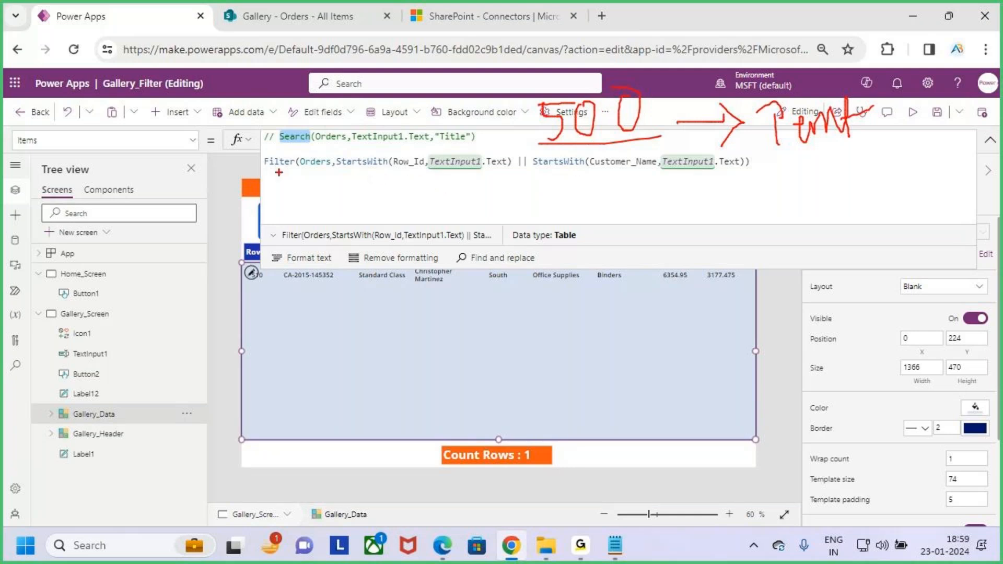
drag(265, 169, 392, 171)
mouse_move(587, 204)
mouse_down()
mouse_move(623, 209)
mouse_move(606, 230)
mouse_move(638, 196)
mouse_move(629, 229)
mouse_move(671, 222)
mouse_move(663, 209)
mouse_move(685, 224)
mouse_move(687, 205)
mouse_up()
mouse_move(704, 198)
mouse_down()
mouse_move(694, 230)
mouse_move(701, 211)
mouse_up()
drag(627, 256, 718, 227)
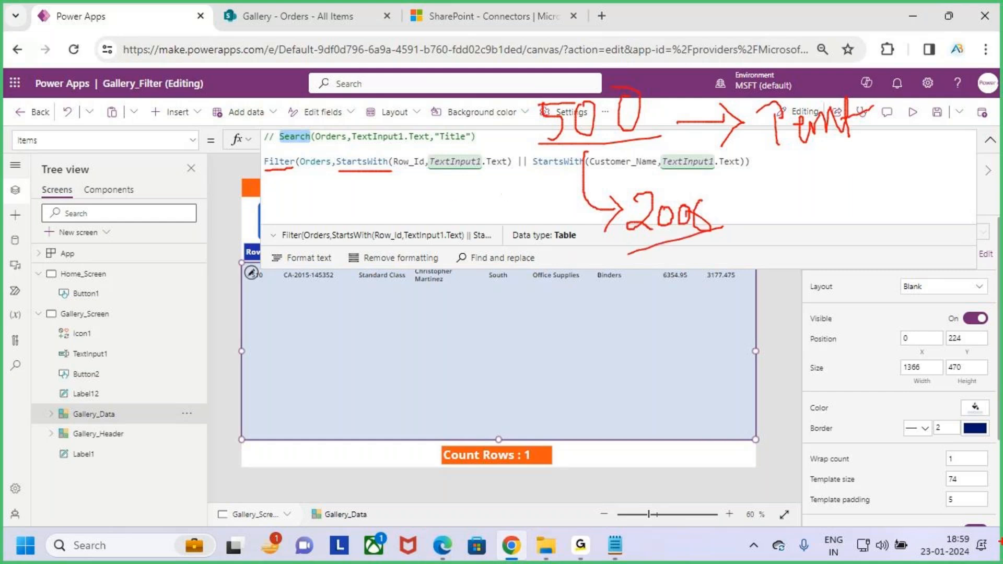
mouse_move(462, 372)
mouse_down()
mouse_move(478, 404)
mouse_move(485, 395)
mouse_up()
key(Escape)
Step: Switch to the Search Function notes in Notepad and review the data type restrictions, delegation limits and Filter section
mouse_move(615, 546)
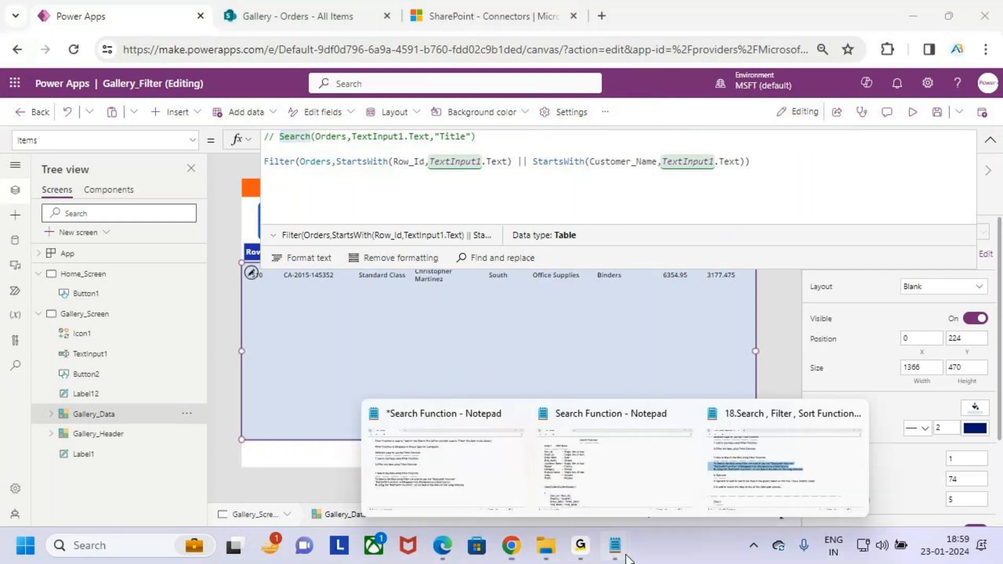
click(460, 468)
scroll(294, 201, up, 5)
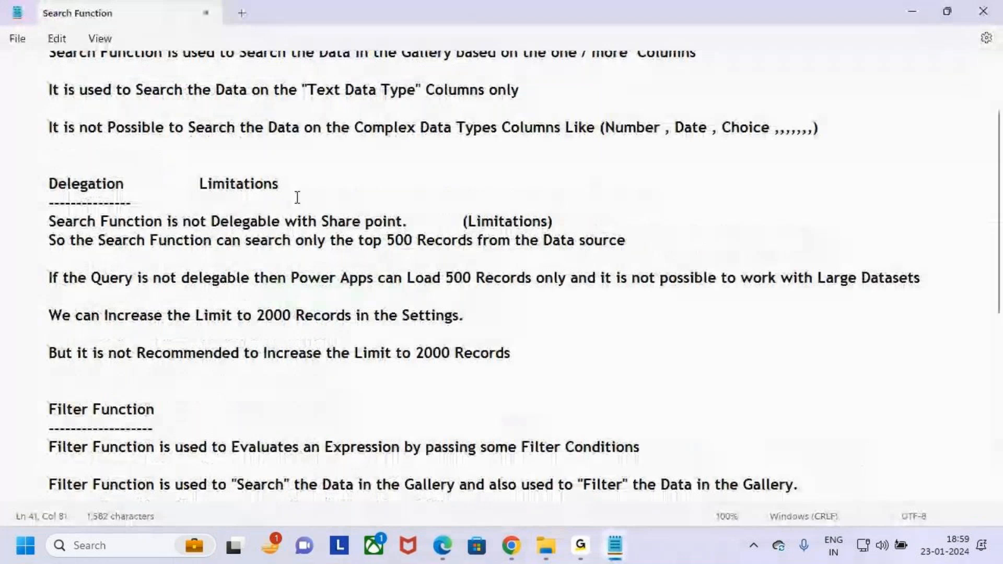
drag(600, 187, 874, 189)
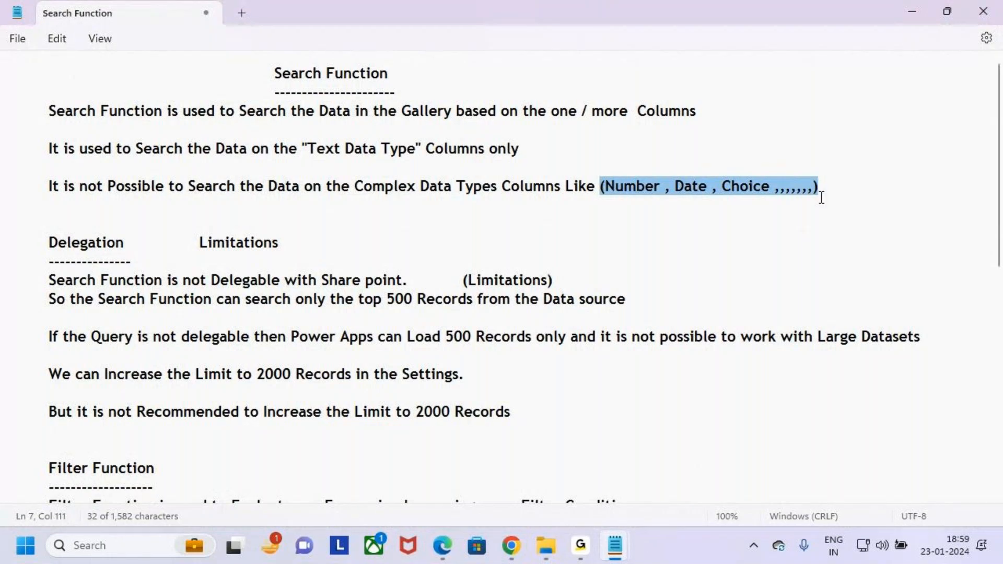
click(836, 189)
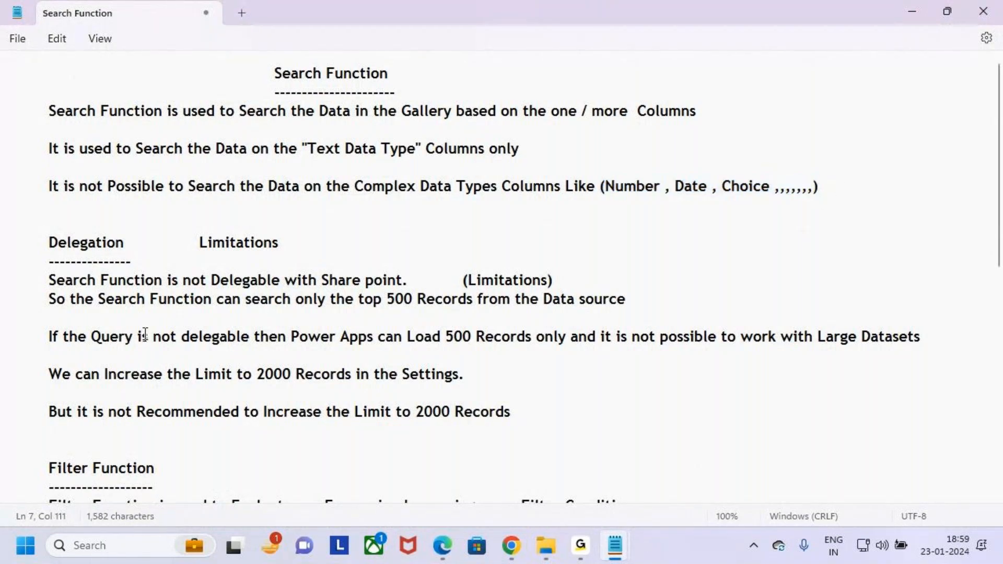
scroll(228, 380, down, 6)
scroll(230, 373, down, 3)
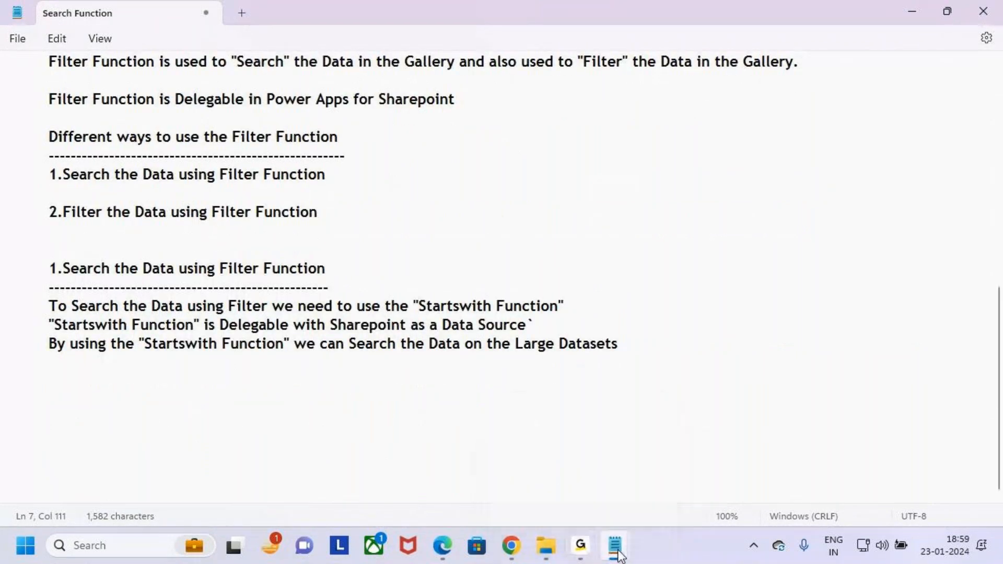
Step: Copy the In Operator section from the 18.Search , Filter , Sort Functions notes into the Search Function notes below the Startswith lines
mouse_move(617, 552)
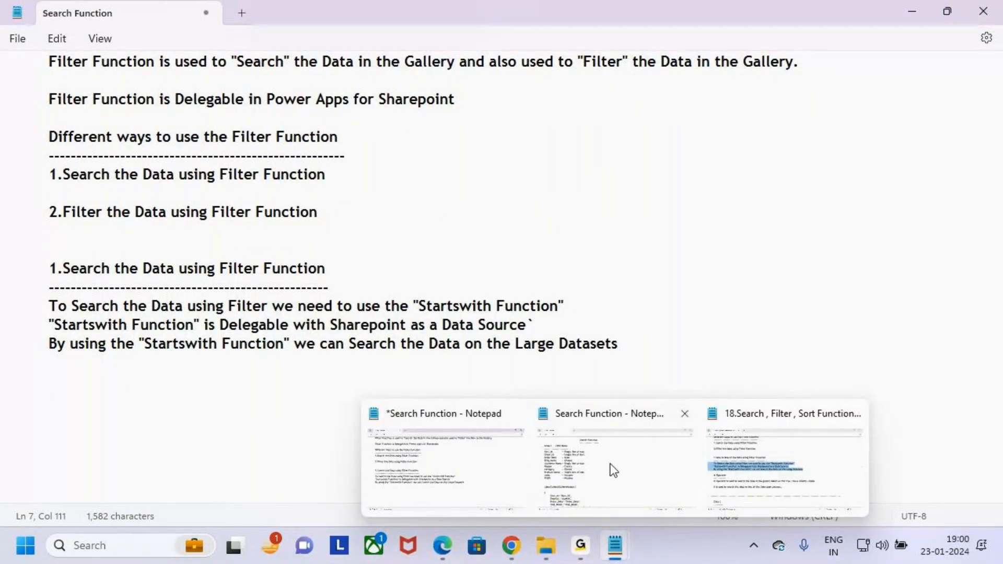
click(782, 453)
scroll(214, 336, down, 2)
click(58, 147)
drag(47, 129, 5, 131)
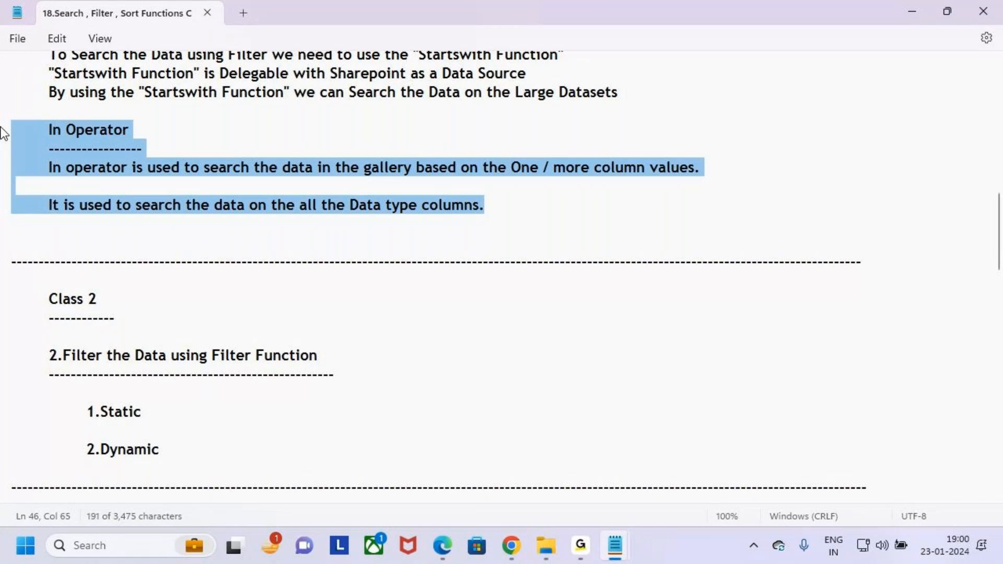
mouse_move(625, 543)
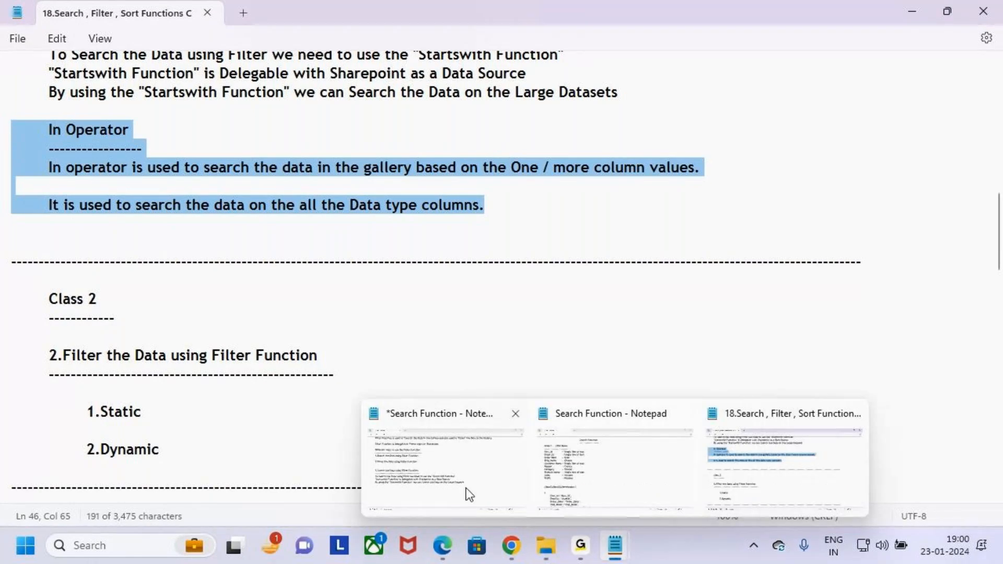
click(444, 460)
click(629, 349)
key(BackSpace)
key(BackSpace)
text(ts)
key(ctrl+v)
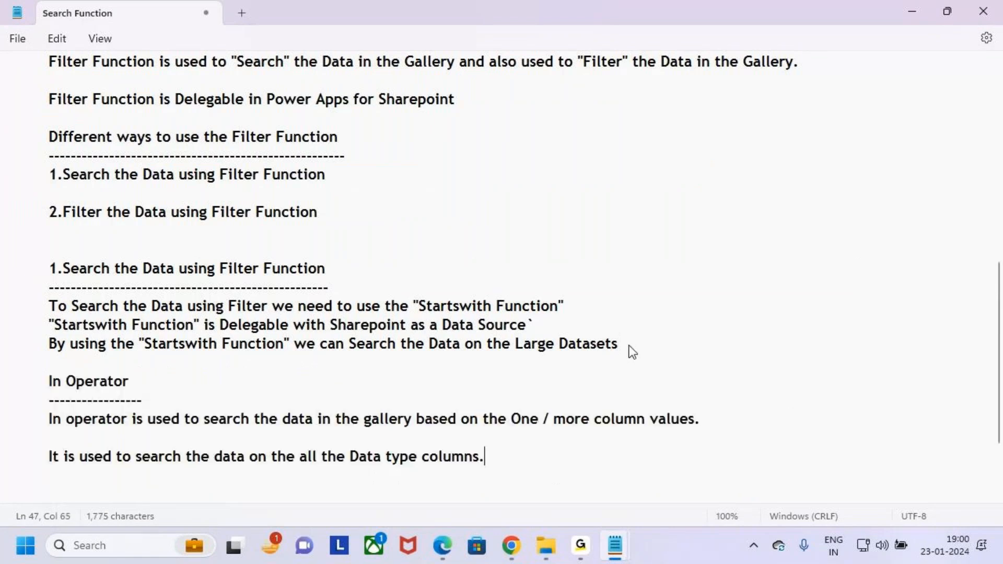
Step: Read the In Operator notes, focusing on the column values and data types it can search
drag(45, 421, 127, 421)
drag(331, 421, 439, 424)
drag(511, 421, 723, 420)
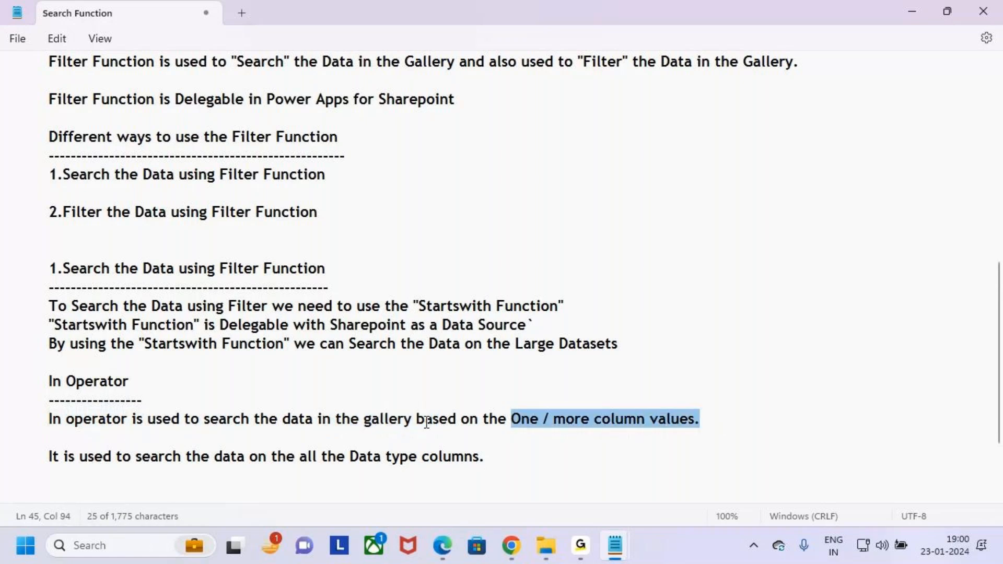
drag(49, 457, 531, 457)
click(531, 460)
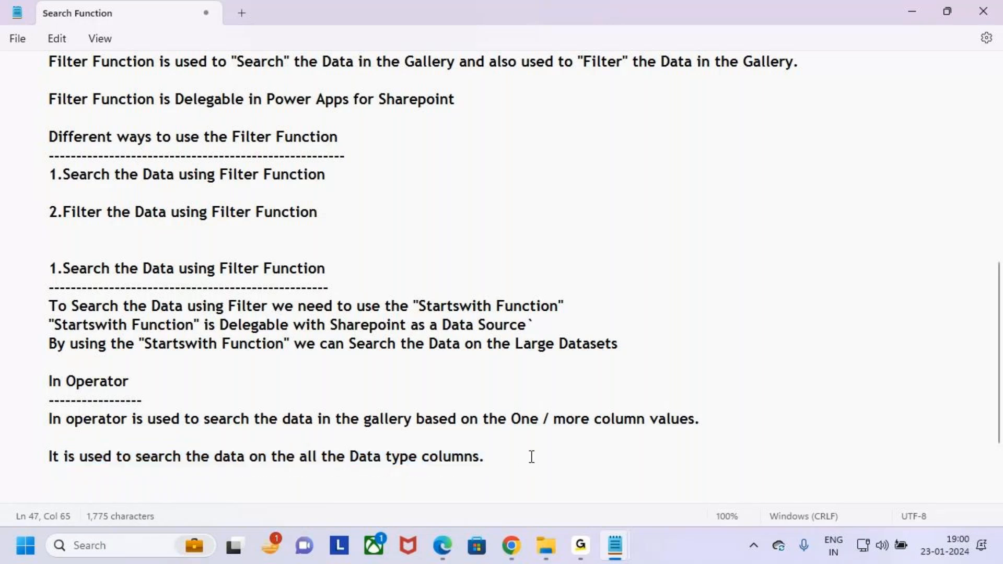
drag(174, 458, 409, 456)
click(573, 462)
click(912, 11)
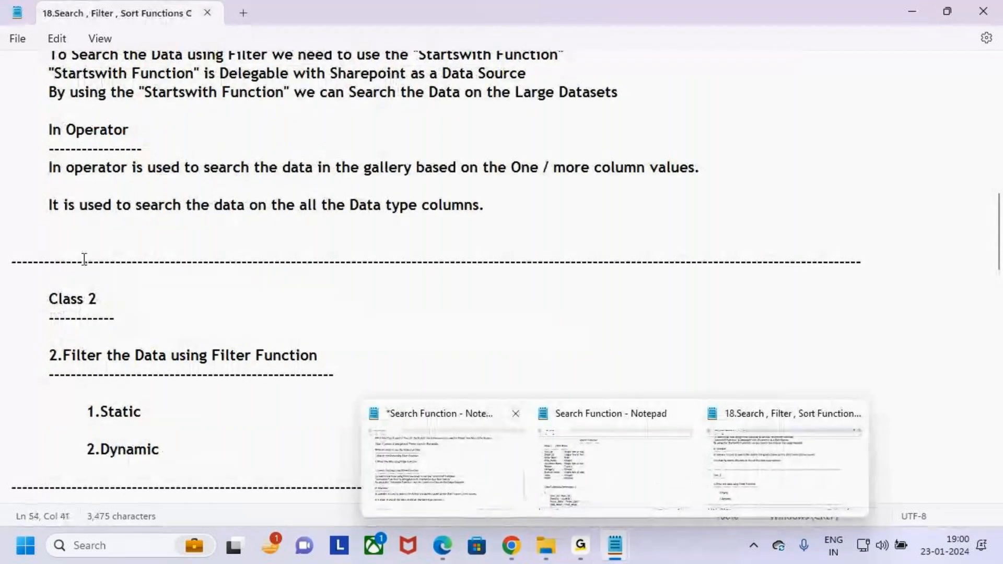
drag(321, 205, 499, 204)
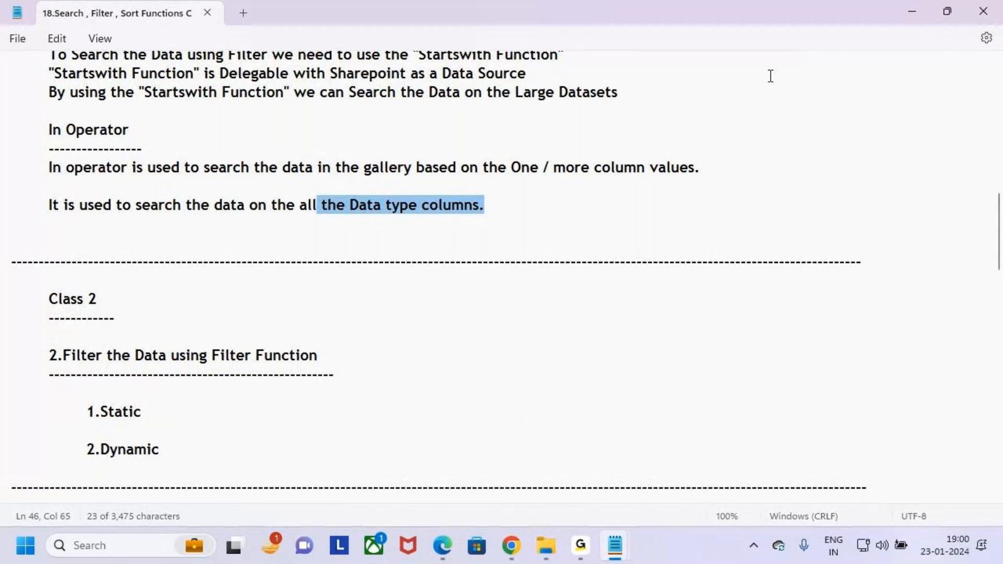
Step: Return to Power Apps and comment out the gallery's Filter and StartsWith formula
click(910, 7)
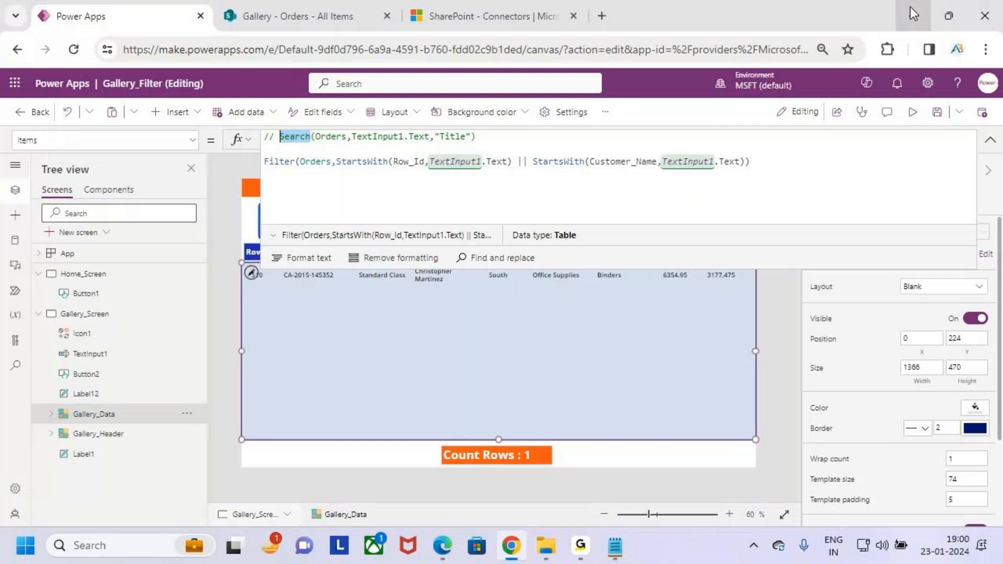
click(786, 162)
click(275, 163)
key(Home)
text(//)
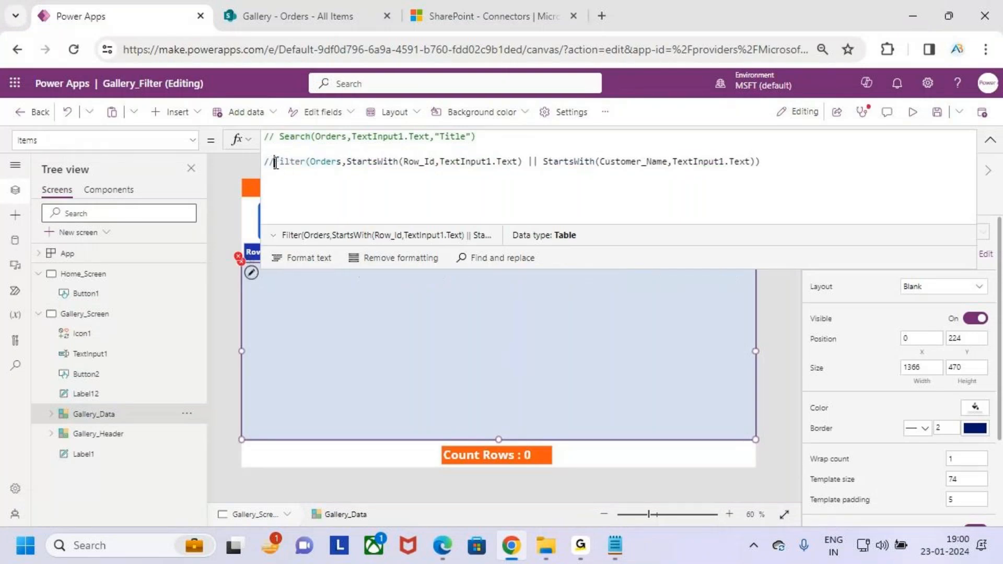
Step: Start a new Filter formula on Orders below the commented lines, with an empty parenthesised condition
click(788, 165)
key(Return)
key(Return)
text(filter(order)
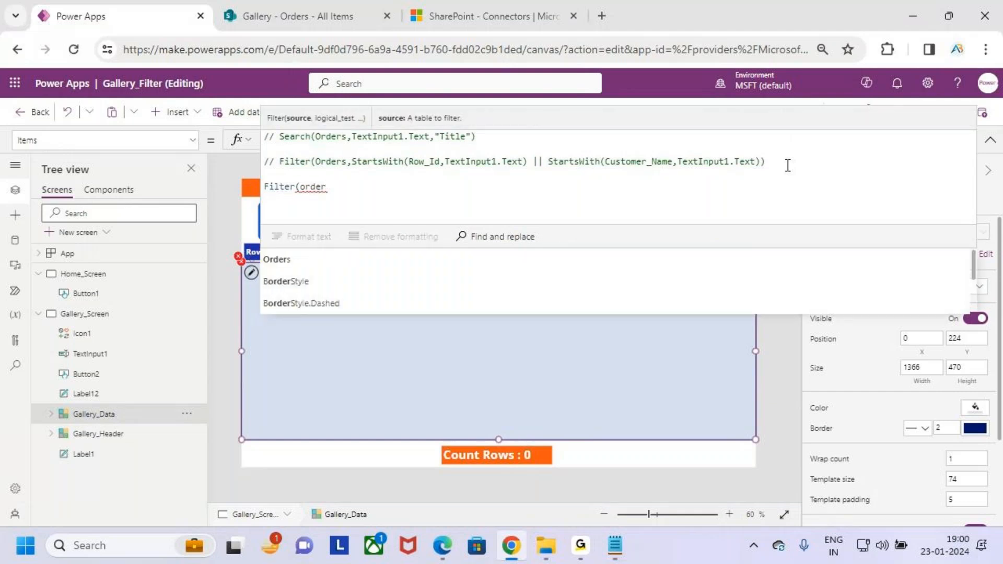
key(Tab)
text(,)
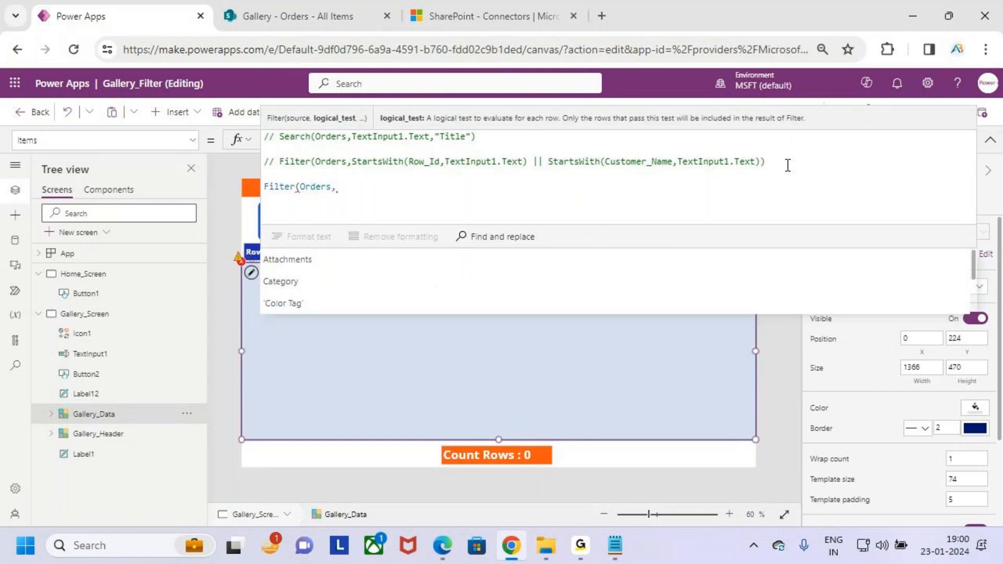
text(()
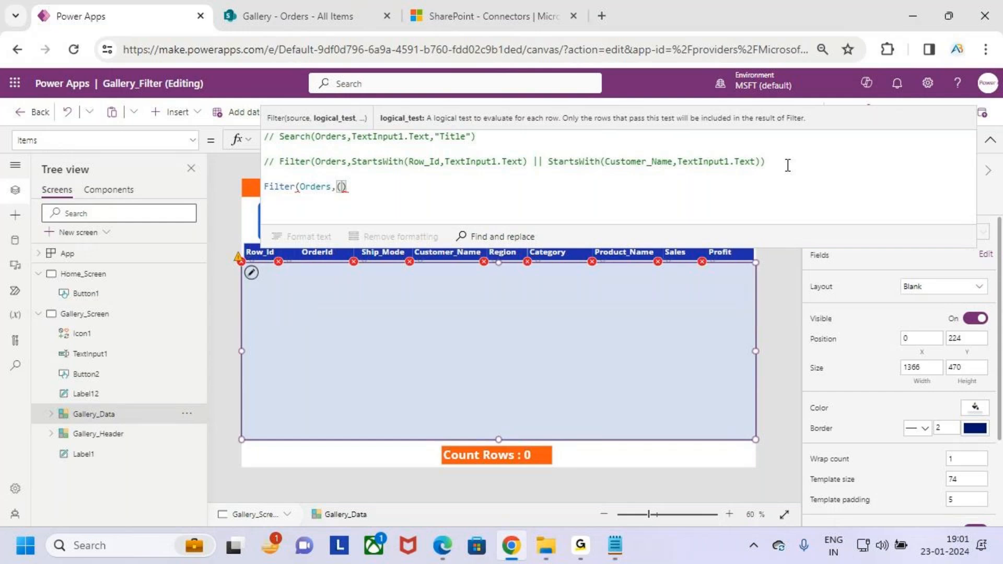
Step: Copy the search box's control name and insert TextInput1.Text inside the parentheses of the gallery's new Filter condition
click(990, 140)
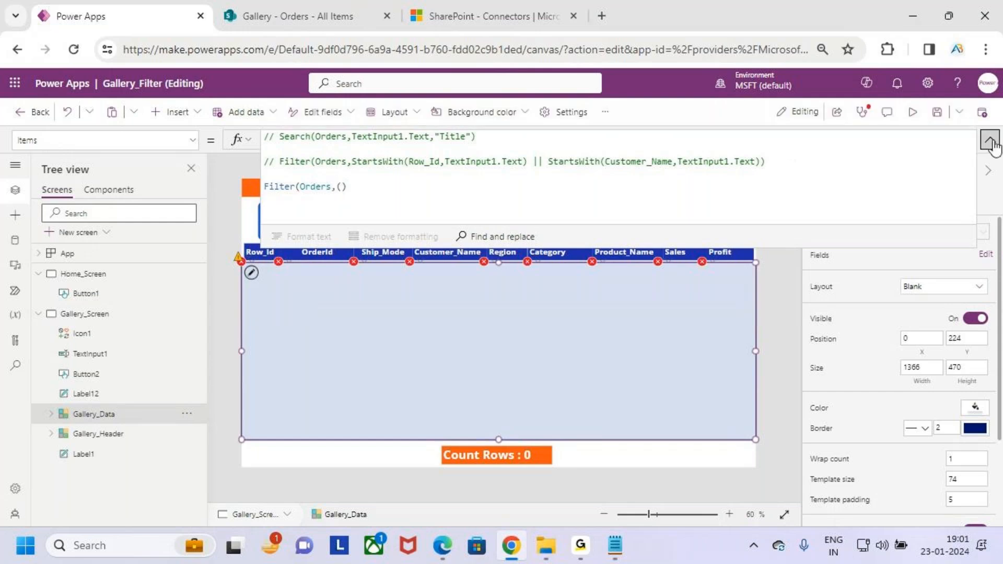
click(360, 224)
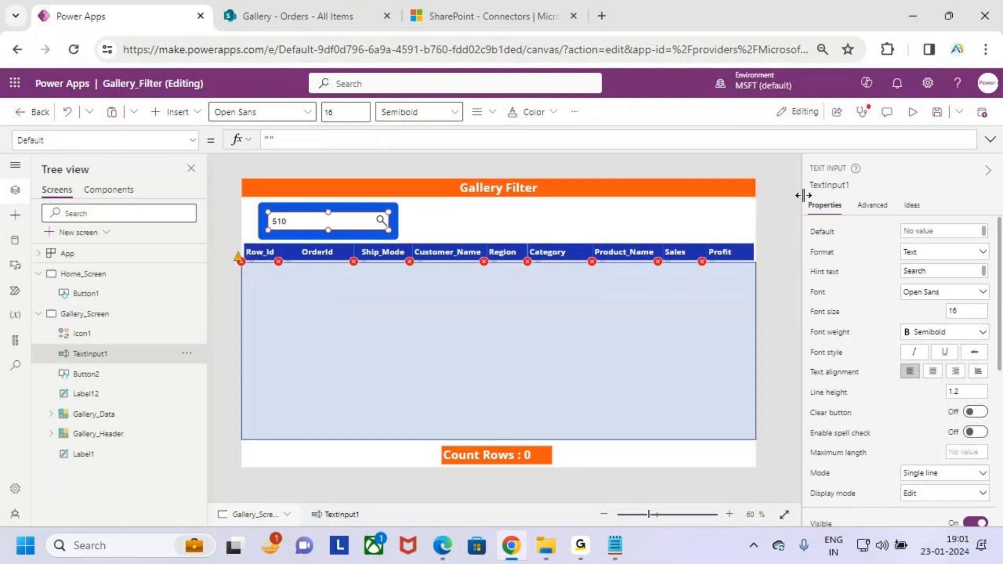
click(824, 189)
key(ctrl+c)
click(462, 288)
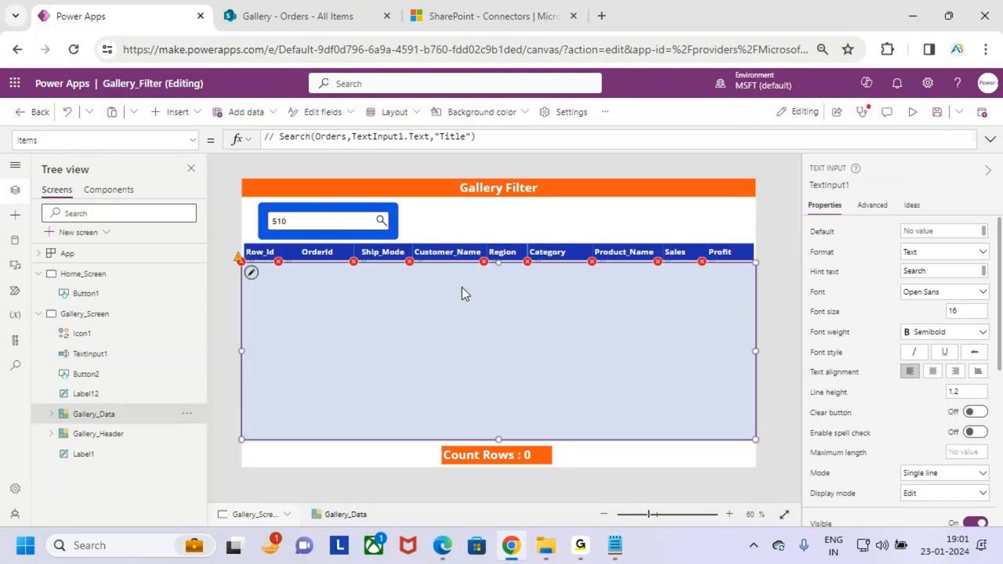
click(991, 139)
click(368, 194)
key(Left)
key(ctrl+v)
text(.text)
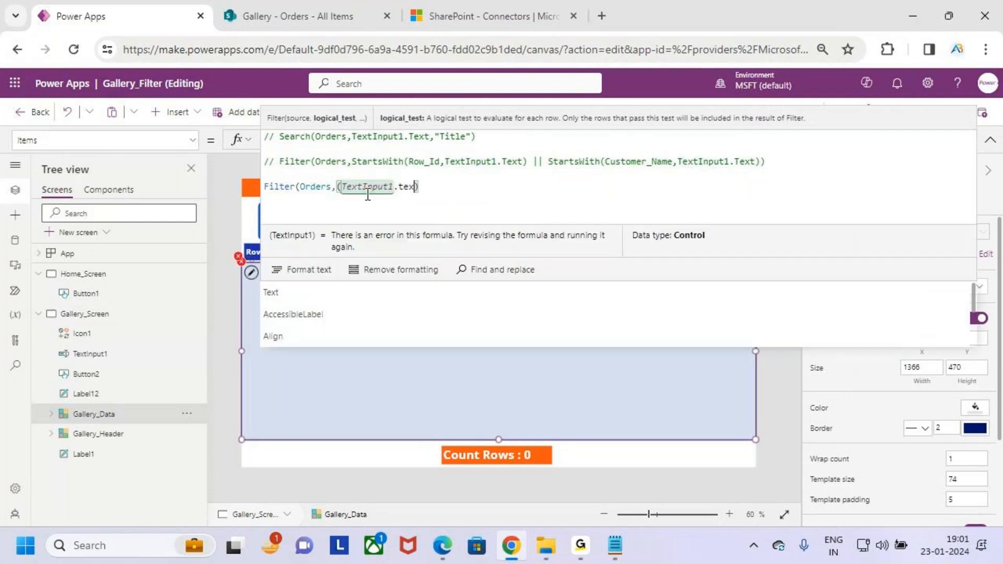
key(Tab)
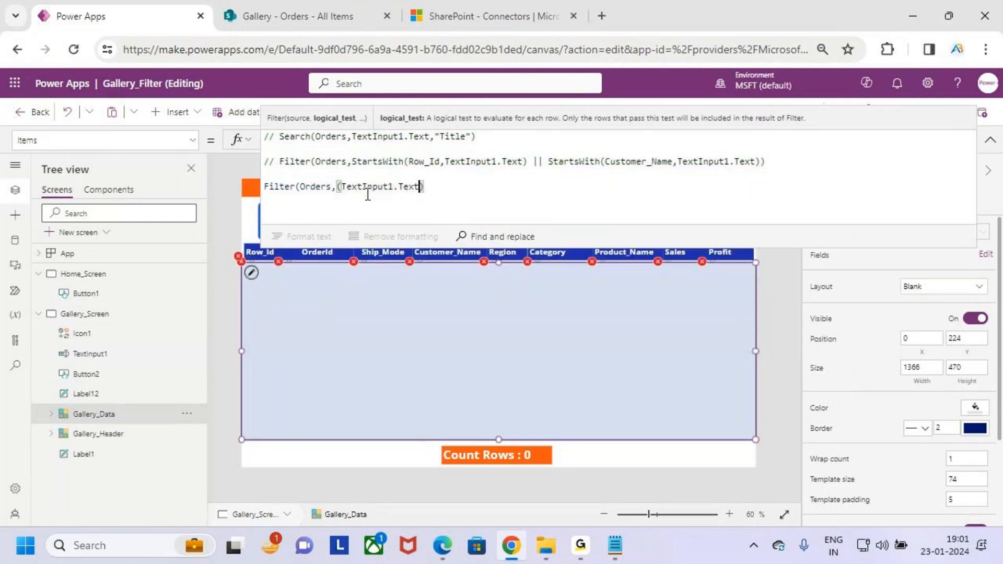
Step: Complete the parenthesised condition with the in operator and Region.Value
text(in)
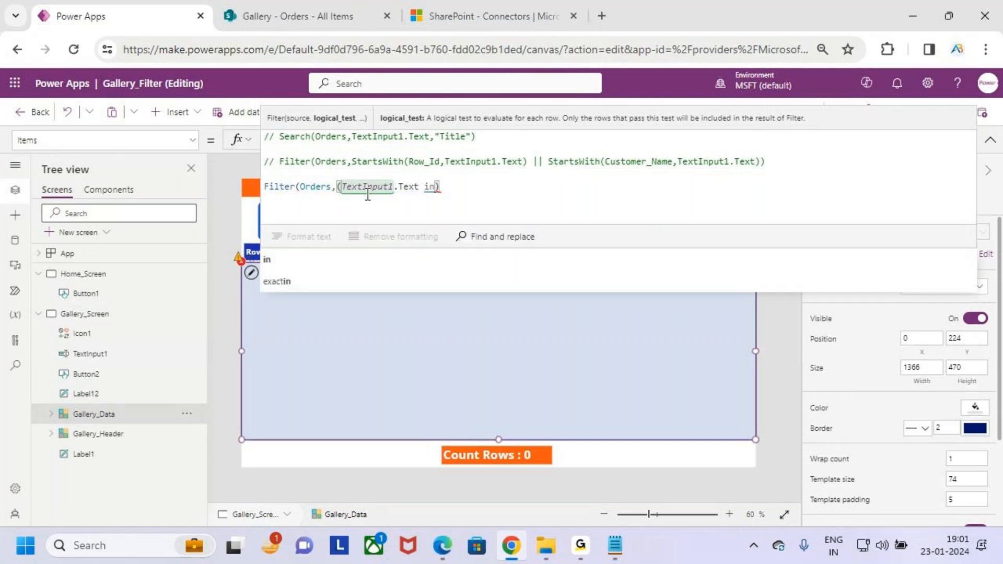
key(Escape)
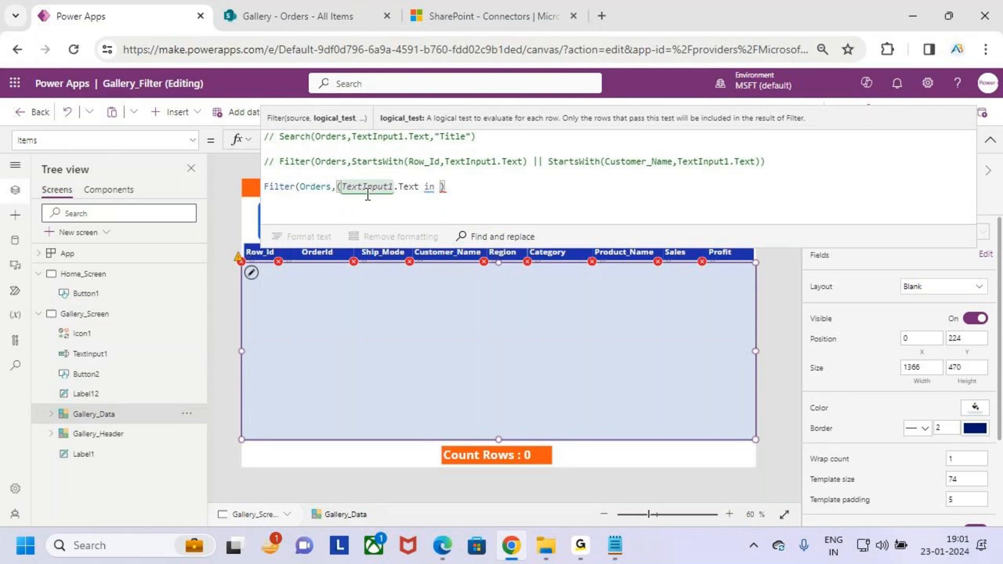
text(Regi)
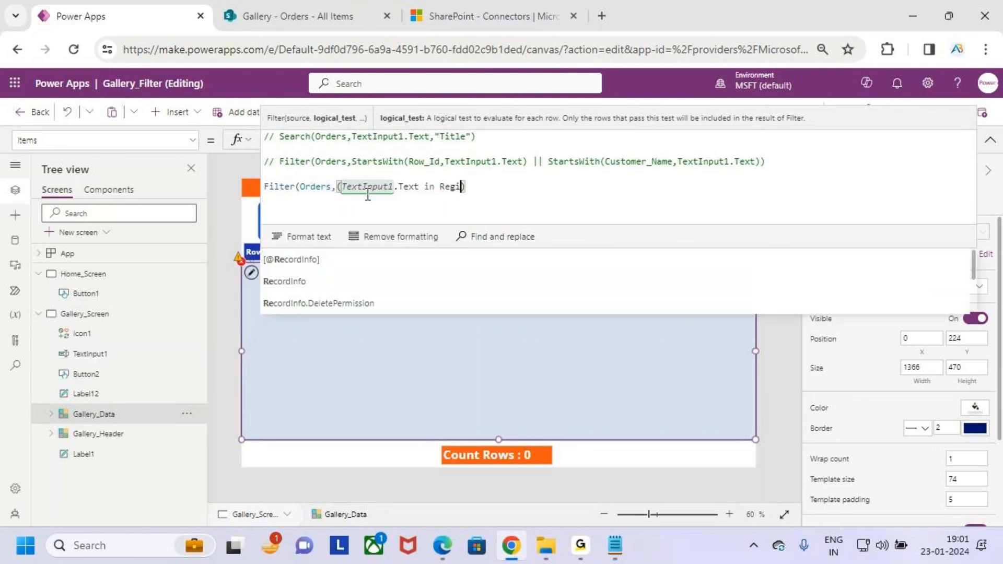
text(on)
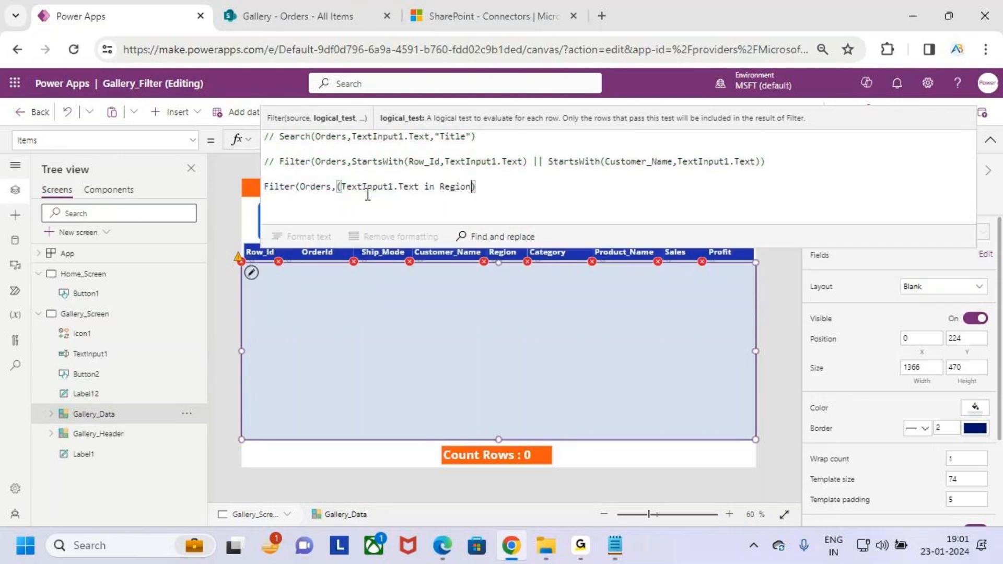
text(.Value)
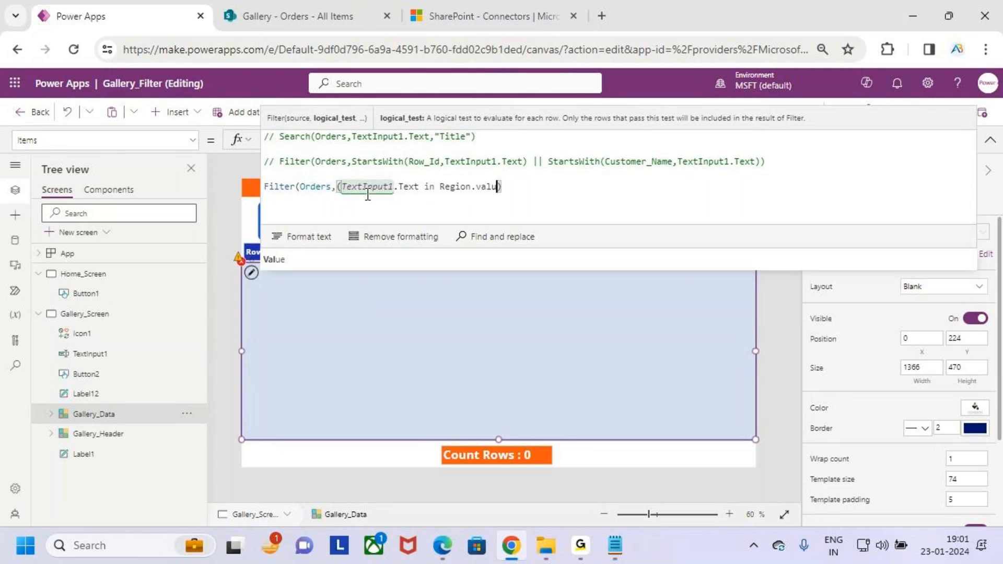
click(543, 190)
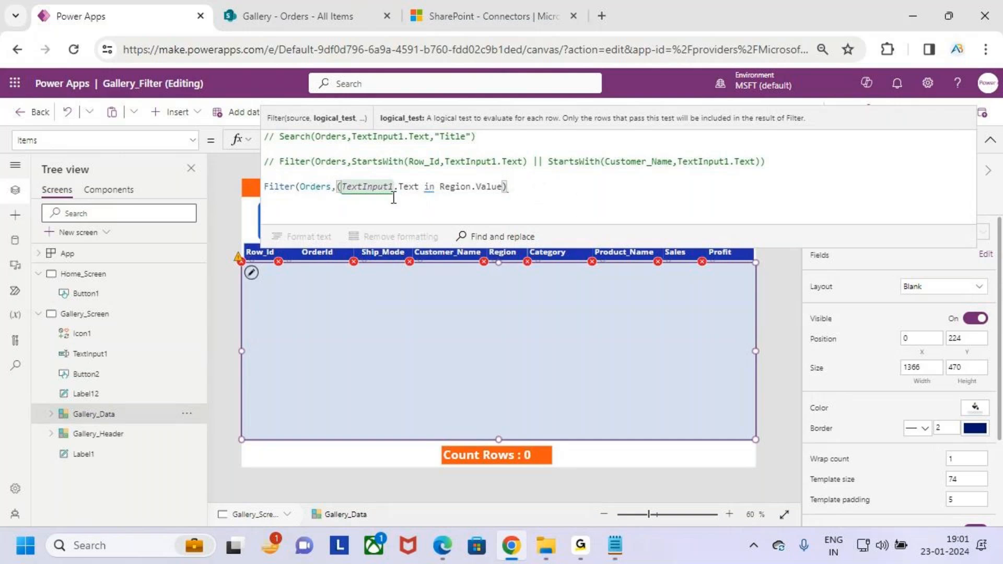
Step: Re-enter .Value after Region and add the final parenthesis, giving Filter(Orders,(TextInput1.Text in Region.Value))
drag(472, 188, 509, 188)
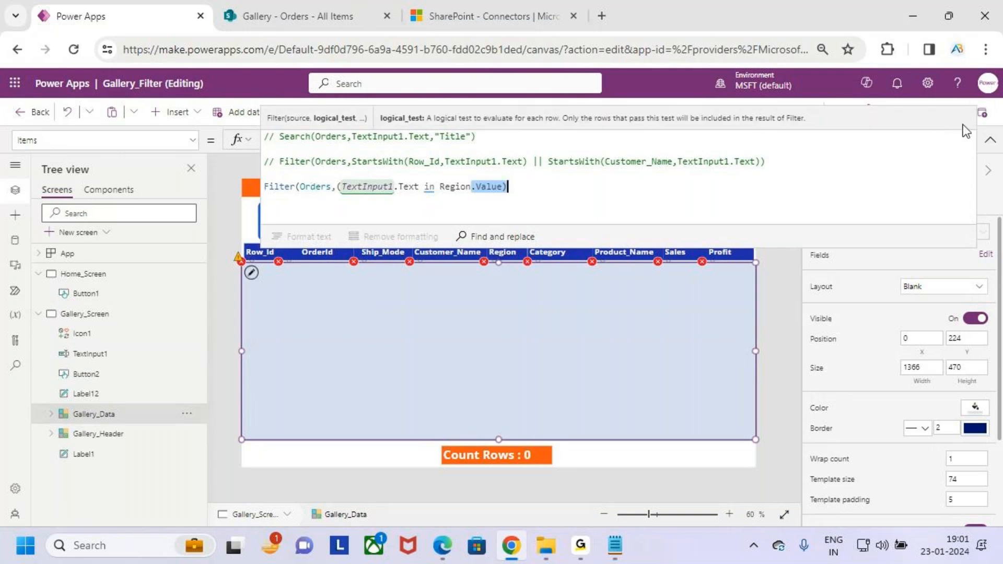
click(989, 140)
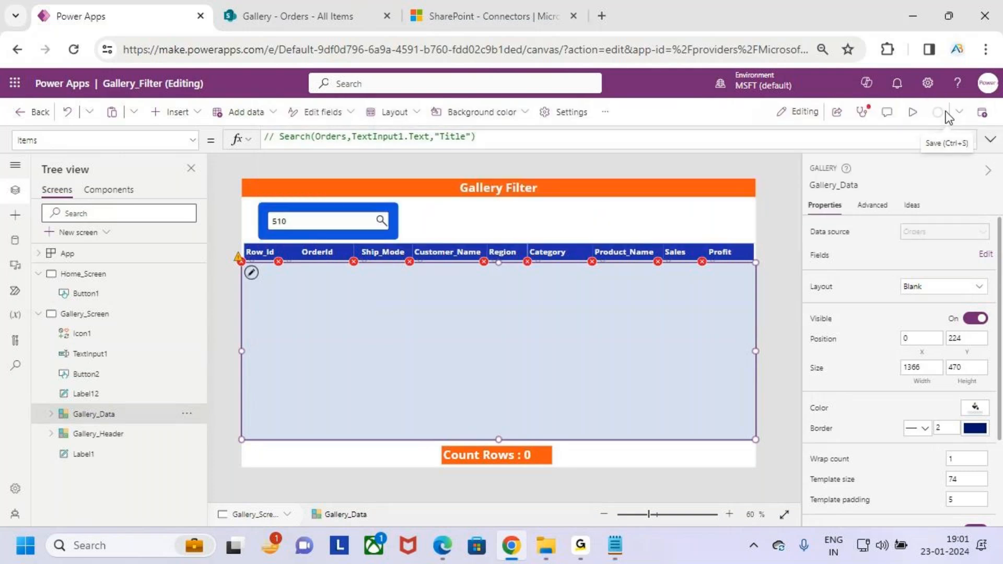
click(989, 140)
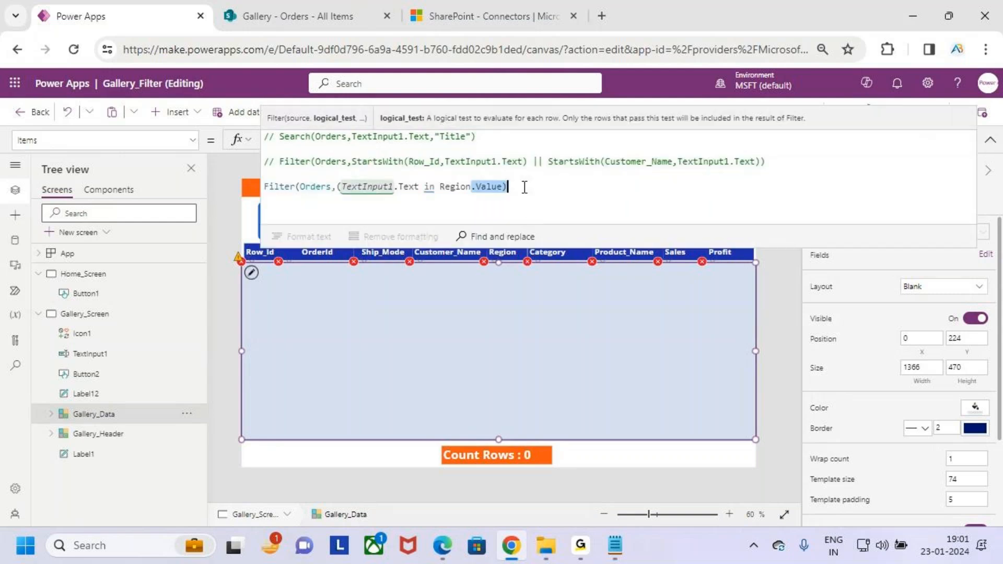
key(BackSpace)
text(.value)
click(416, 256)
click(527, 188)
text())
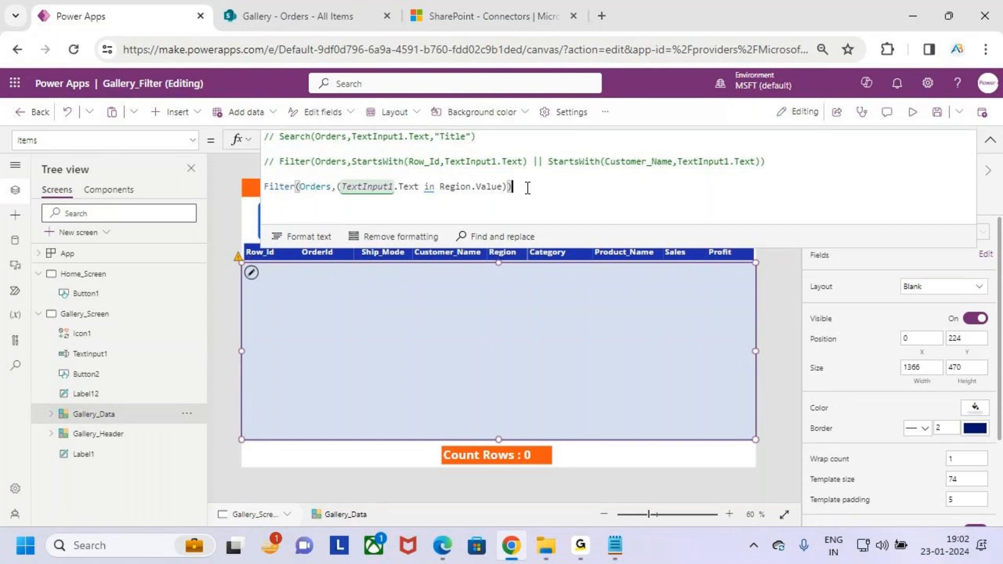
Step: Preview the app, clear the search box, search the gallery for 510, and close the preview
click(913, 111)
click(280, 196)
key(BackSpace)
key(BackSpace)
key(BackSpace)
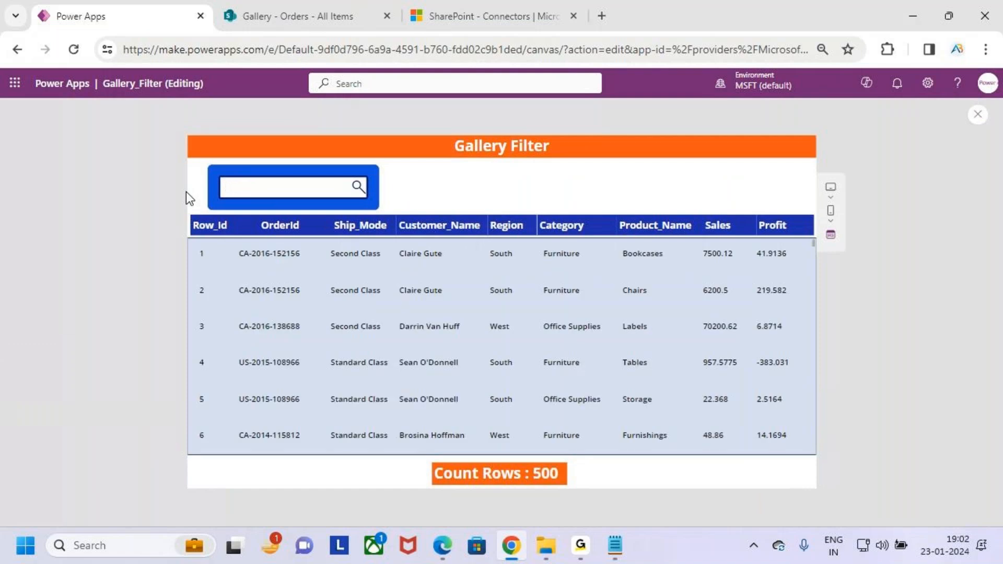
text(510)
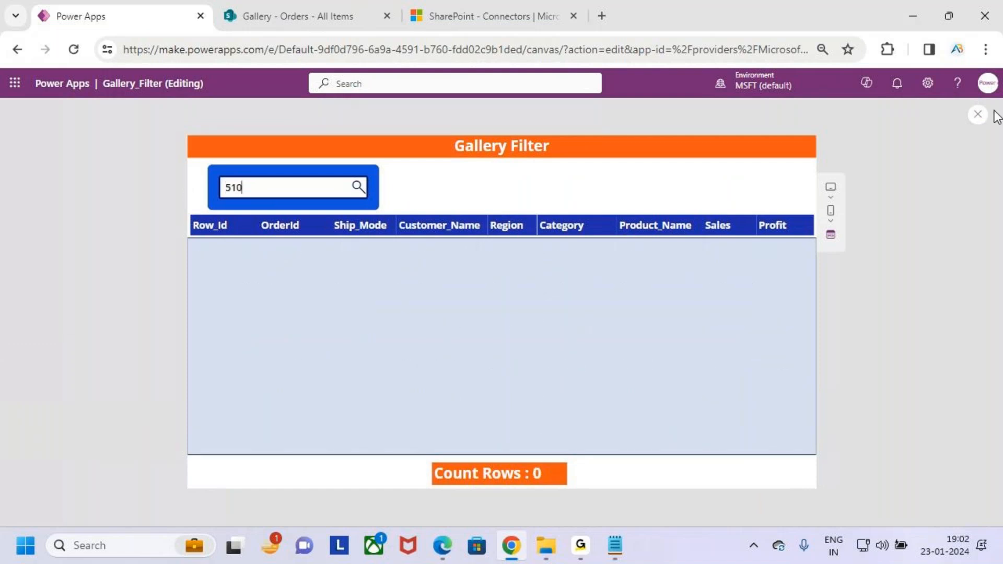
click(978, 114)
click(617, 358)
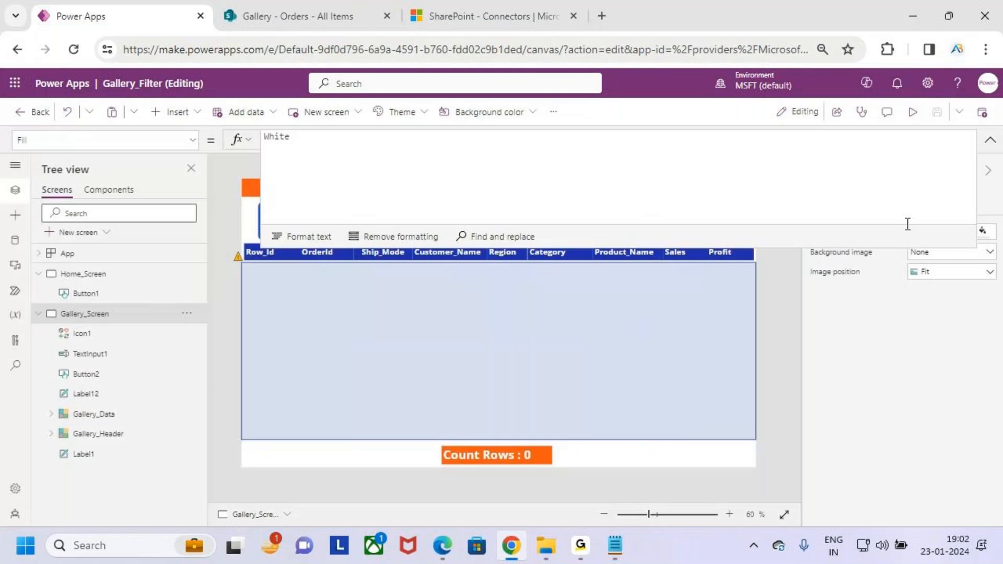
Step: Reopen the Orders gallery's Items formula and inspect the delegation warning on the in operator
click(990, 139)
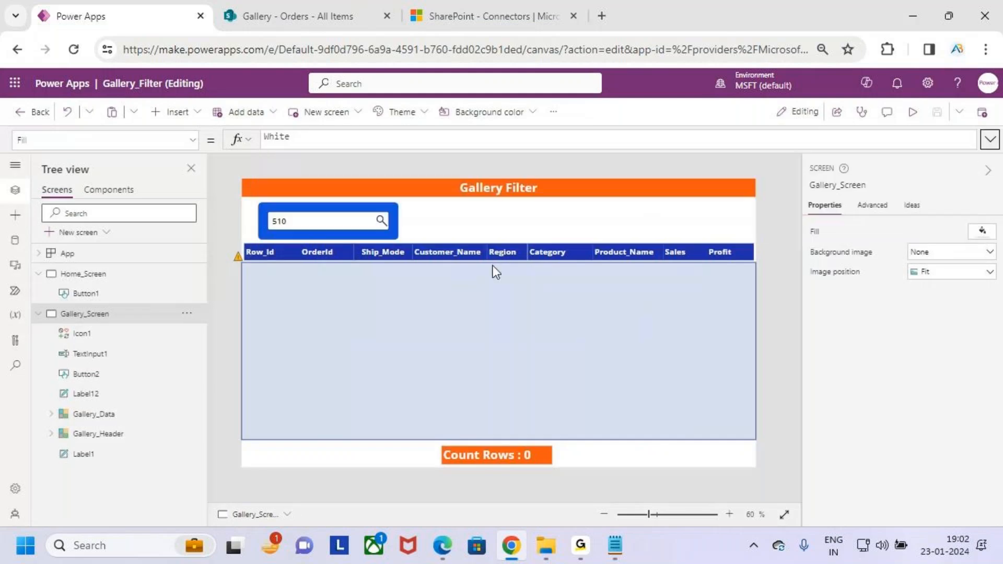
click(432, 331)
click(662, 140)
click(607, 202)
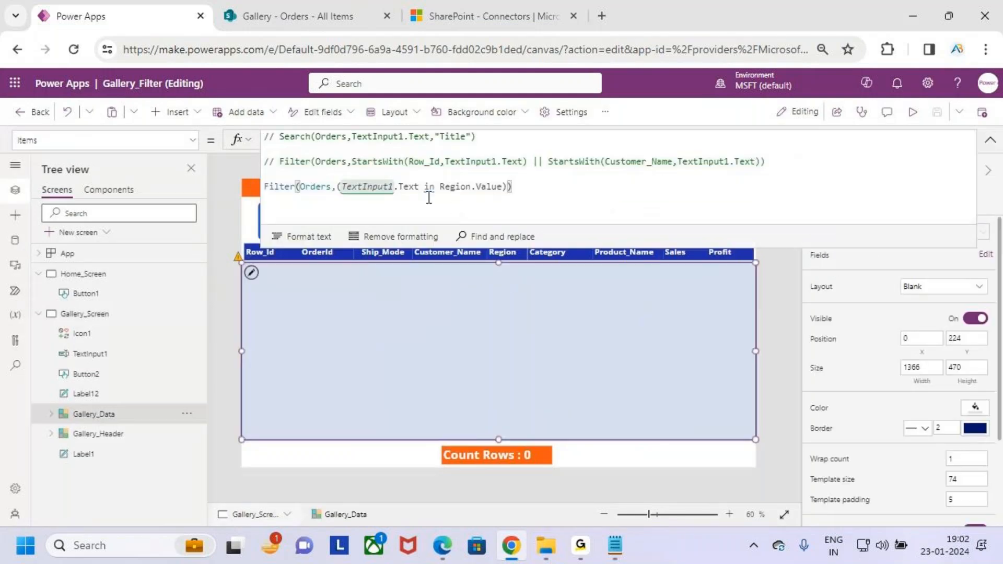
mouse_move(429, 192)
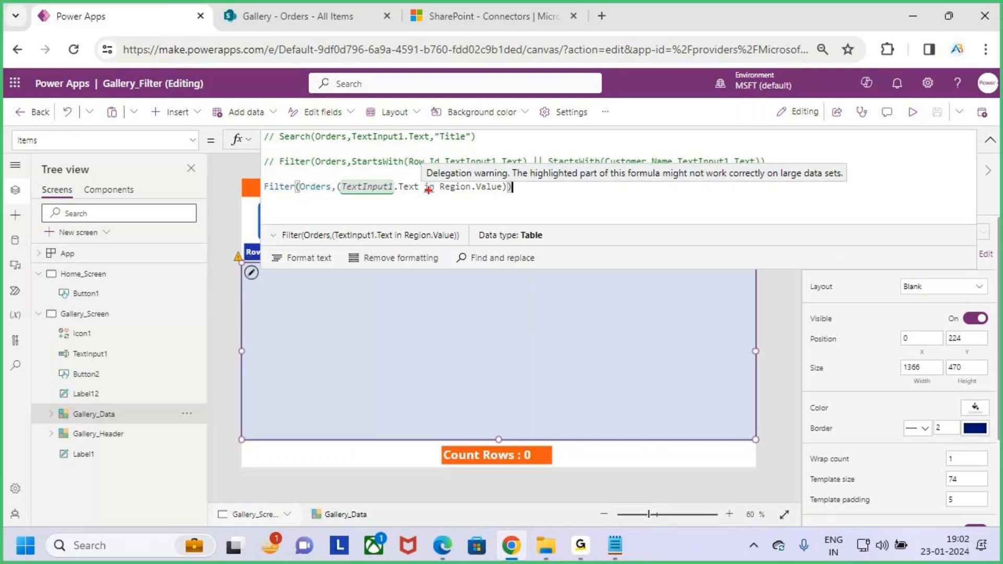
drag(416, 157, 513, 186)
key(Escape)
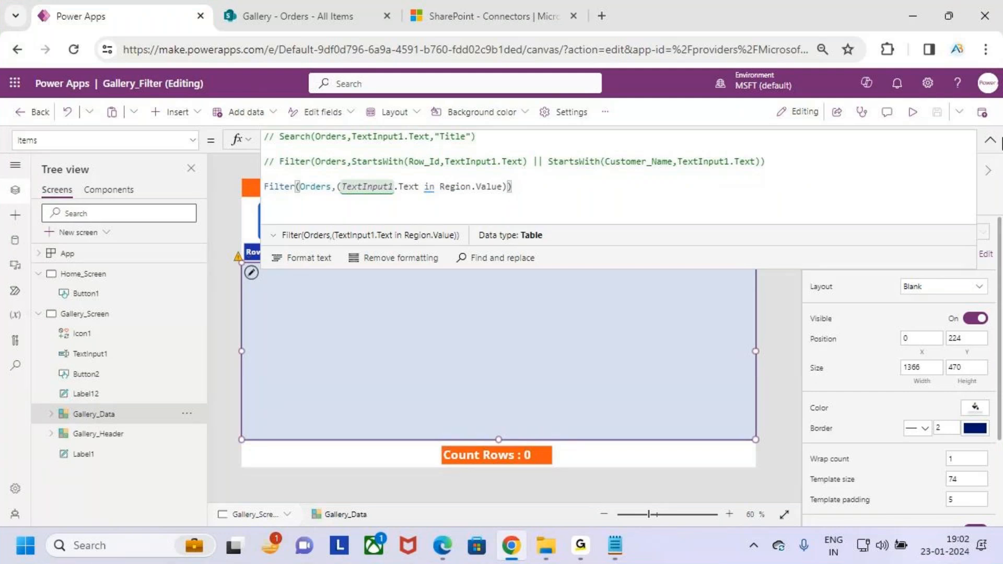
Step: Preview the app and replace the search text with East
click(990, 140)
click(256, 221)
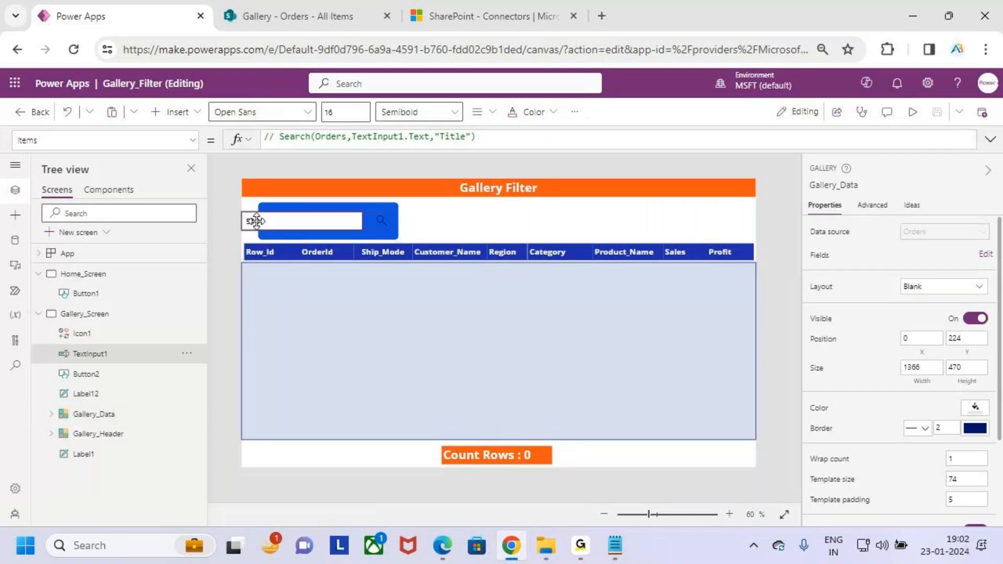
drag(256, 221, 327, 224)
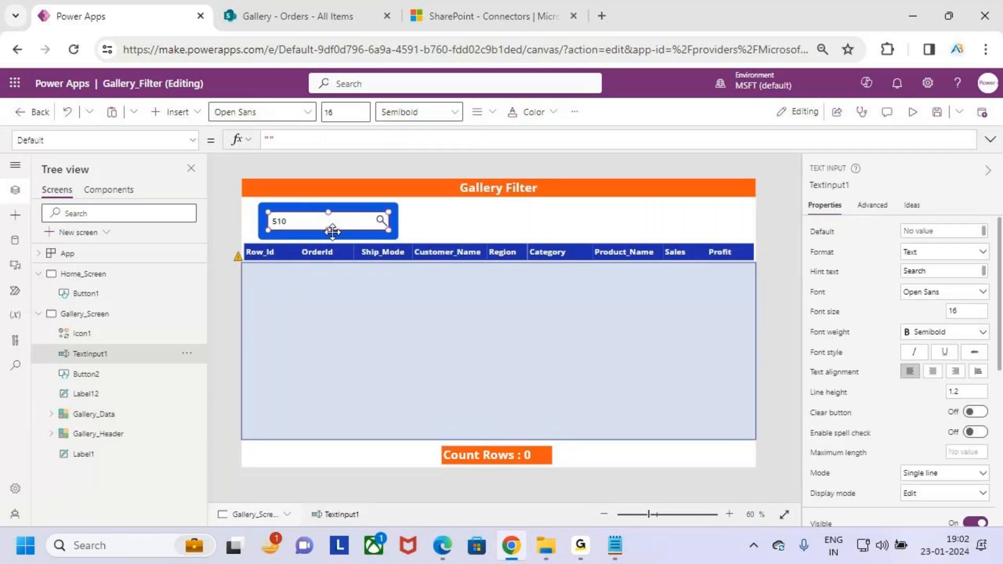
click(912, 115)
drag(257, 195, 202, 187)
key(BackSpace)
text(East)
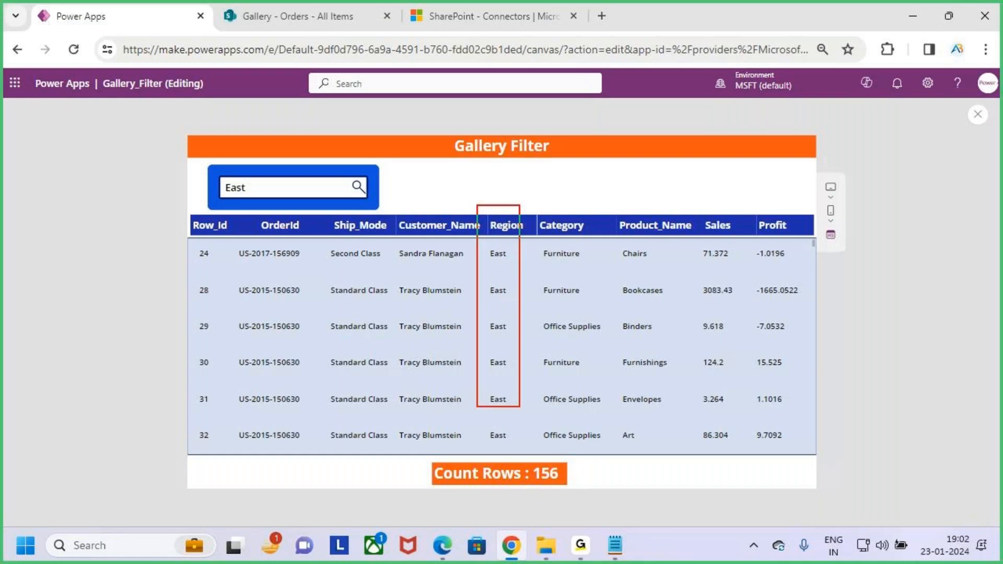
Step: Examine the East results through to the last rows, checking the Region column and the final Row_Id values
scroll(477, 388, down, 5)
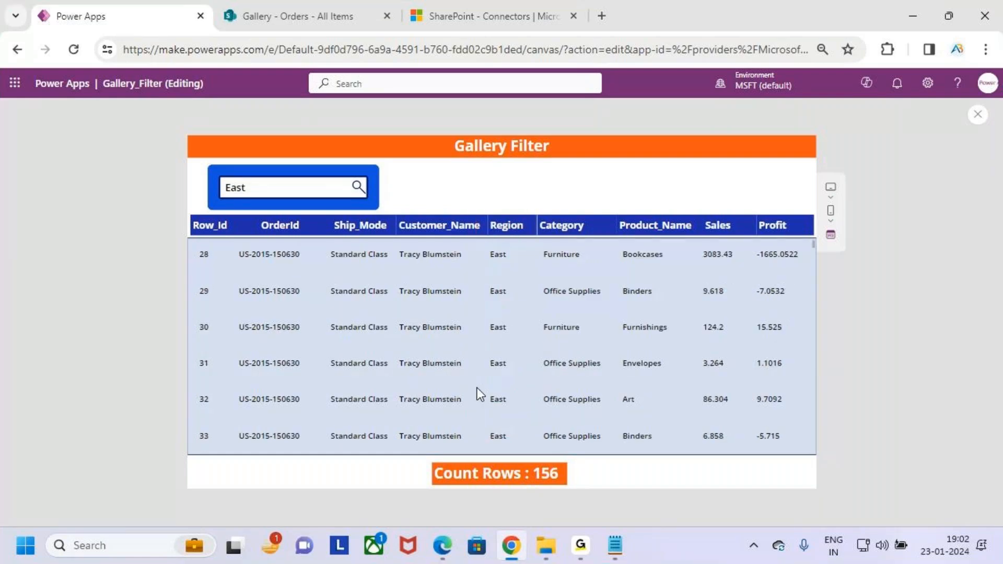
scroll(478, 390, down, 15)
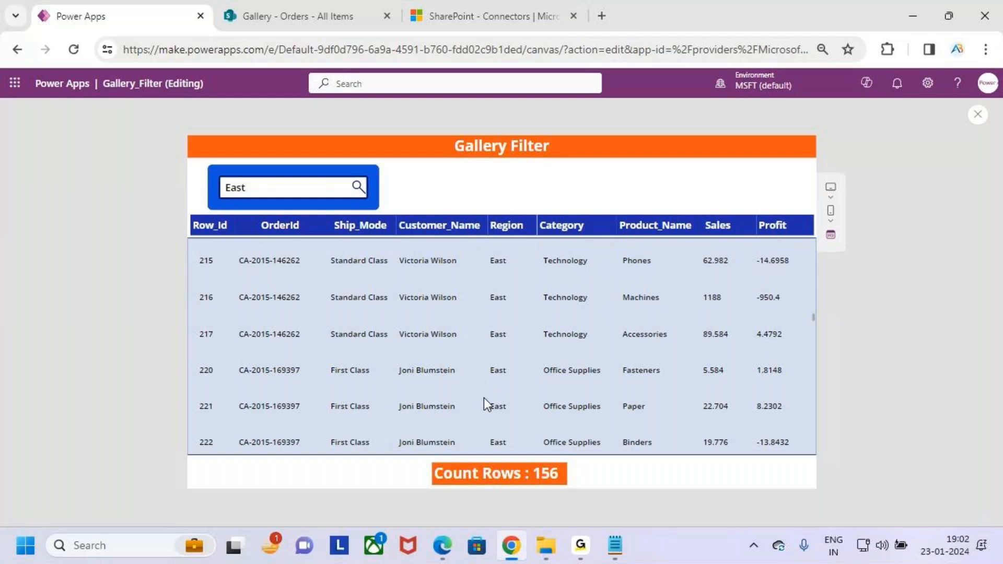
scroll(487, 406, down, 15)
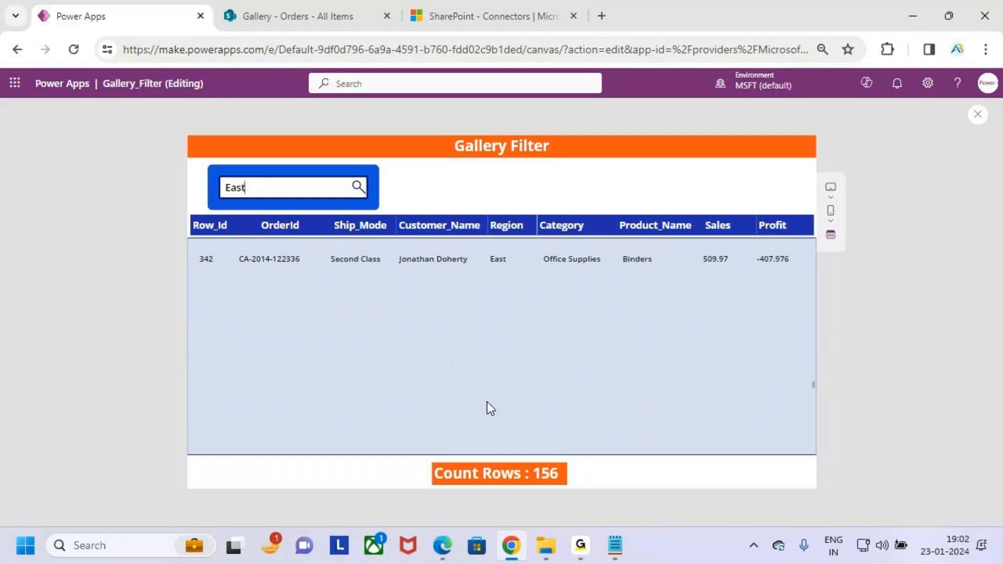
scroll(487, 402, down, 10)
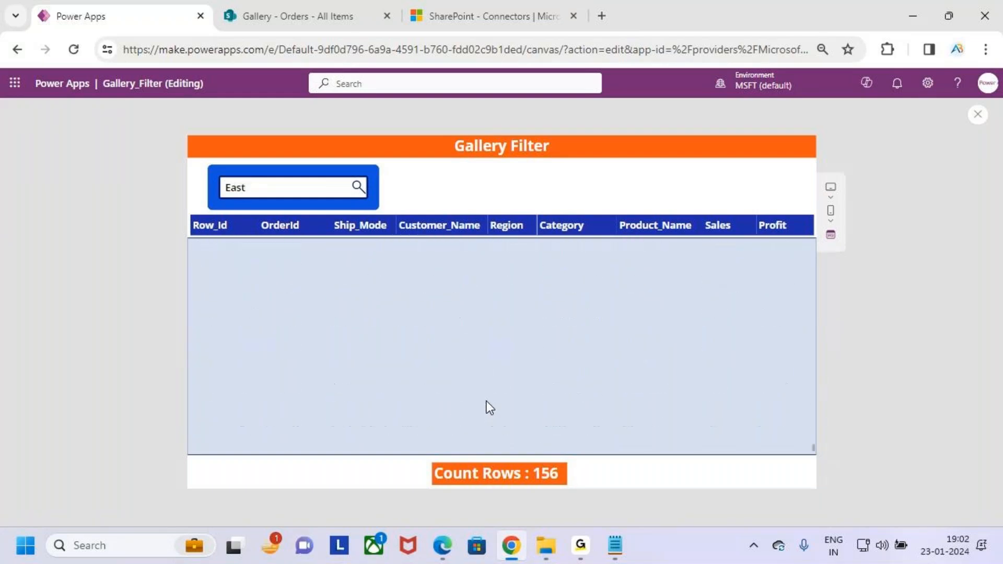
key(ctrl+2)
drag(186, 416, 262, 444)
key(Escape)
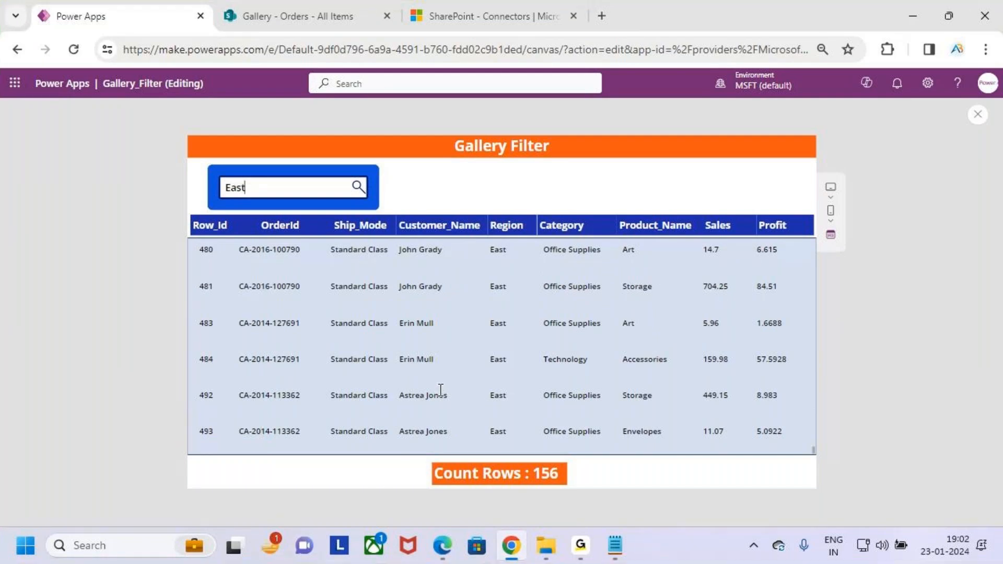
scroll(701, 377, up, 3)
scroll(648, 360, down, 3)
key(ctrl+2)
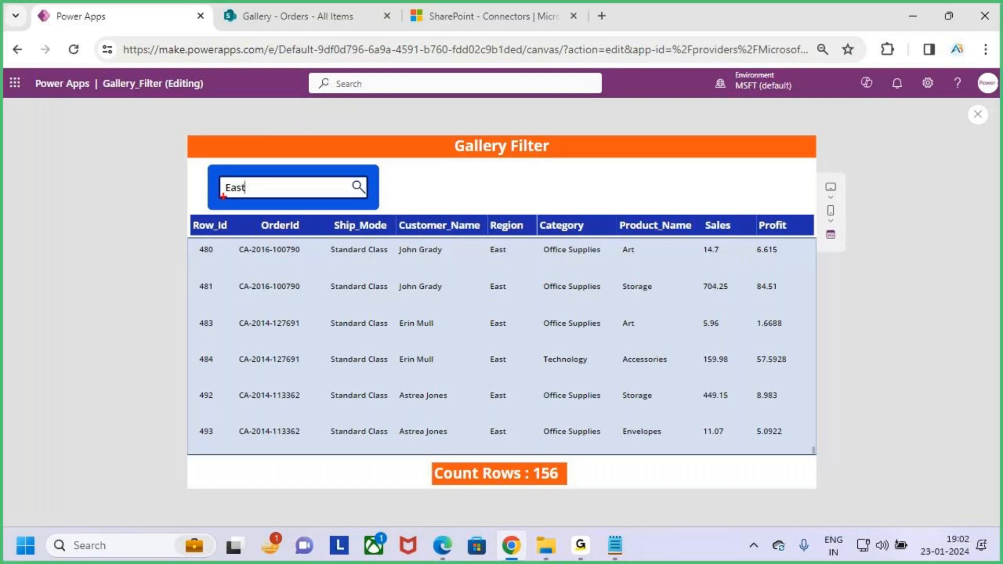
drag(208, 167, 314, 212)
mouse_move(271, 153)
mouse_down()
mouse_move(272, 174)
mouse_move(283, 161)
mouse_up()
mouse_move(505, 181)
mouse_down()
mouse_move(508, 211)
mouse_move(518, 203)
mouse_up()
key(Escape)
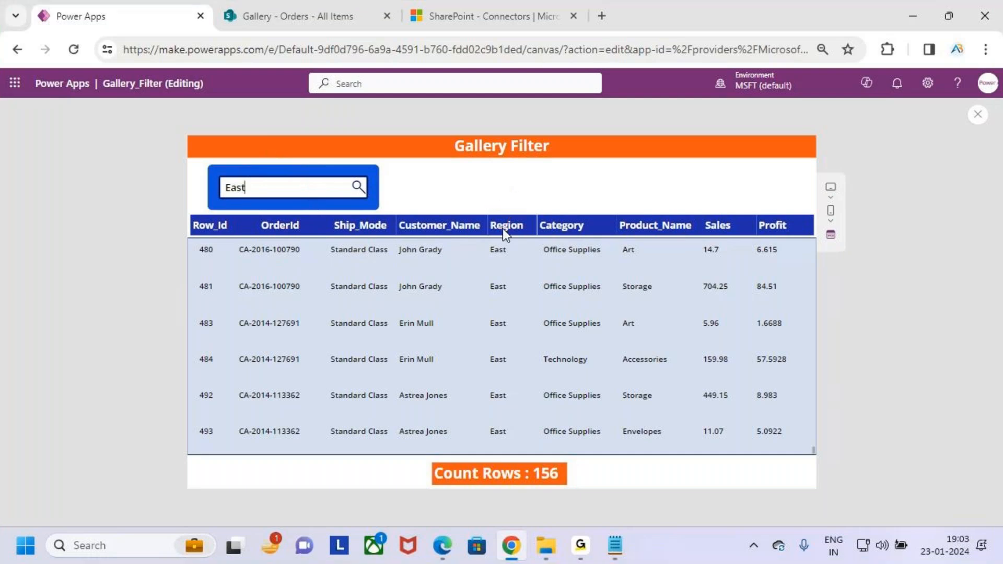
Step: Close the preview, and in the gallery's Items formula comment out the in-operator Filter line and reactivate the StartsWith Filter line
click(977, 114)
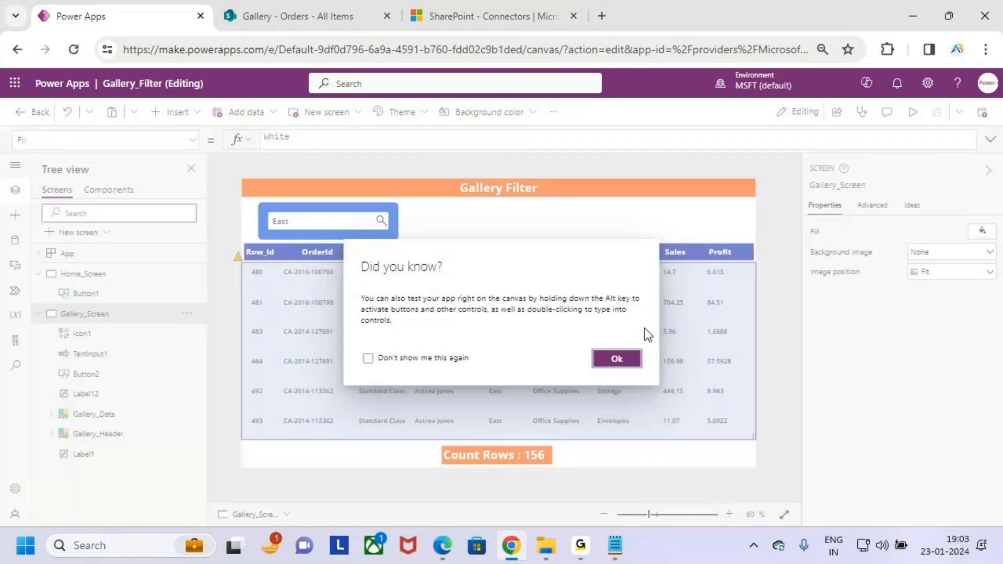
click(625, 363)
click(626, 362)
click(990, 139)
click(552, 191)
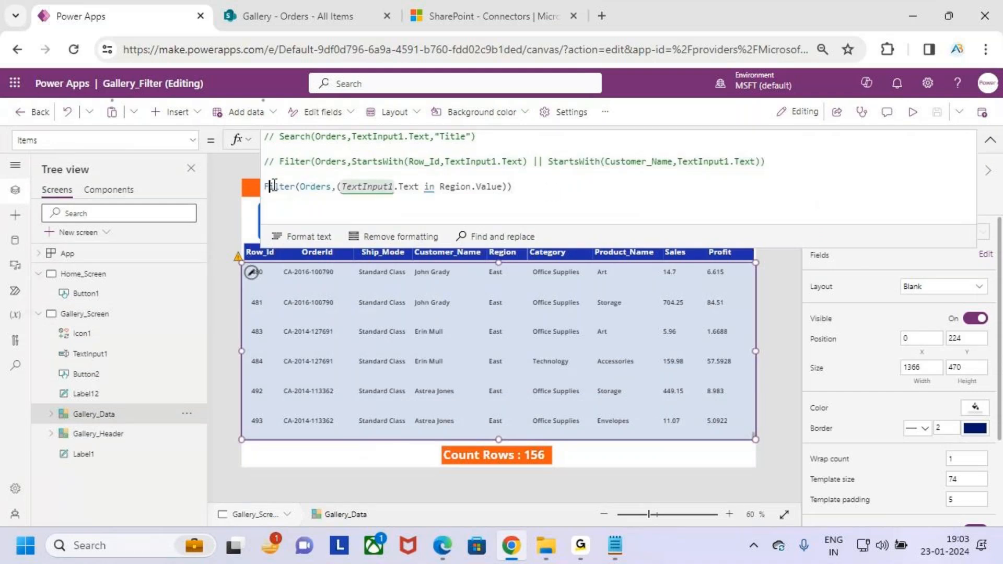
key(ctrl+/)
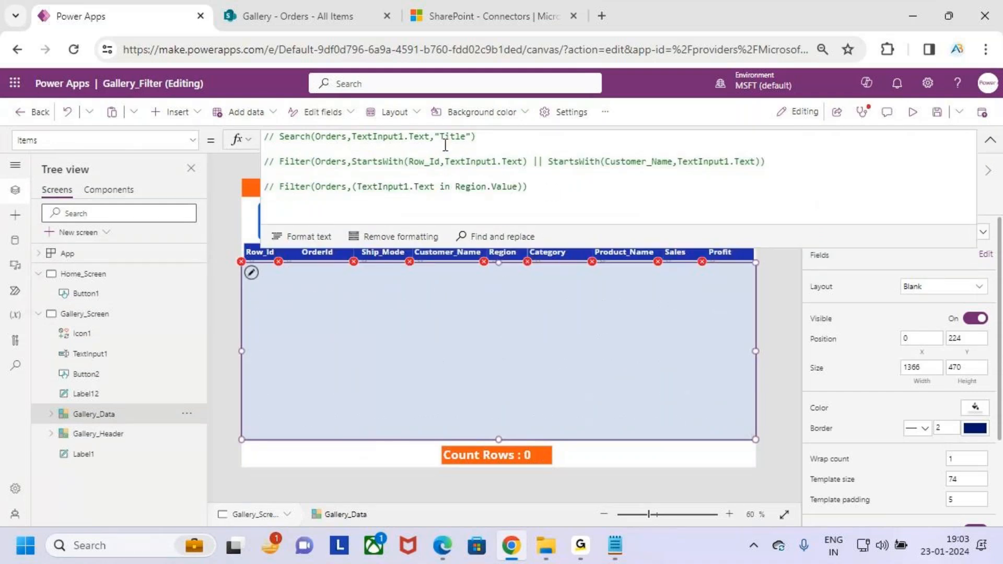
click(273, 162)
key(ctrl+/)
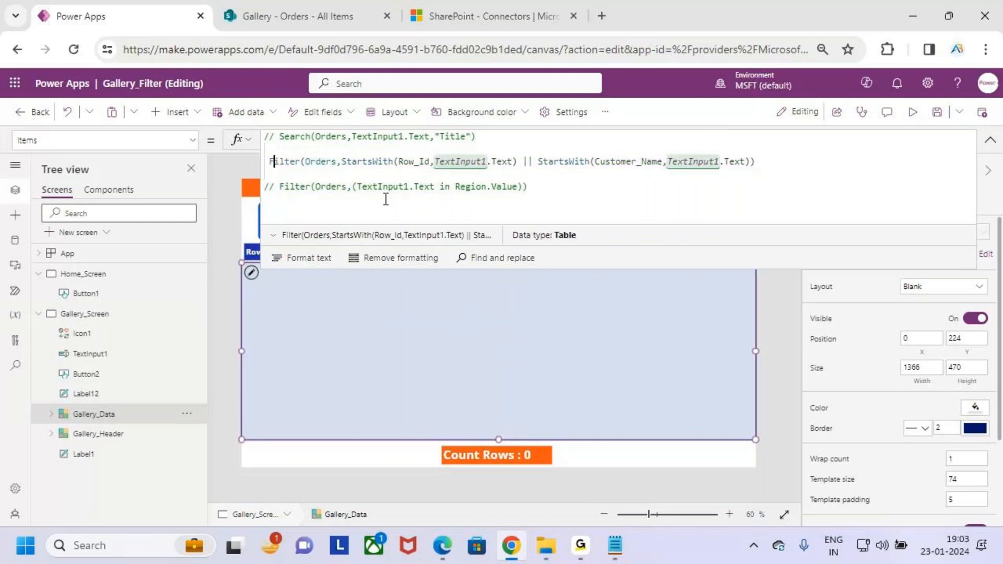
key(BackSpace)
Step: Add a third StartsWith condition, joined with ||, after the Customer_Name condition in the active Filter formula
click(771, 160)
key(BackSpace)
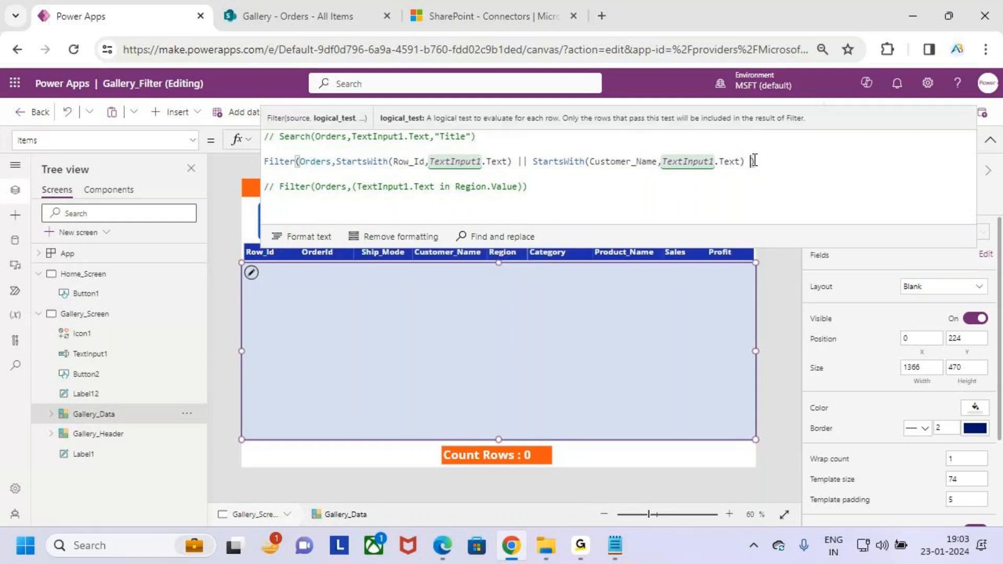
text())
text(starts)
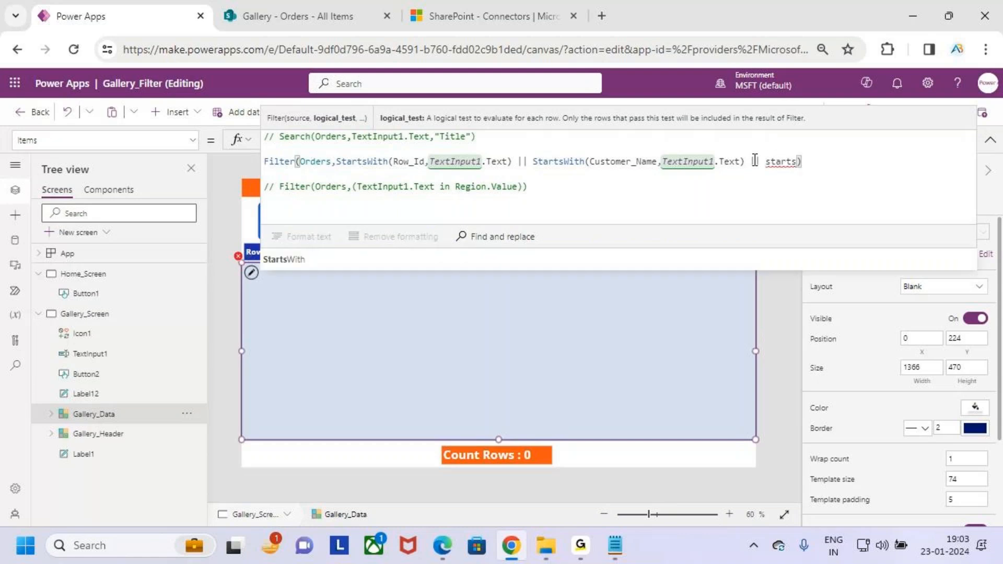
key(Tab)
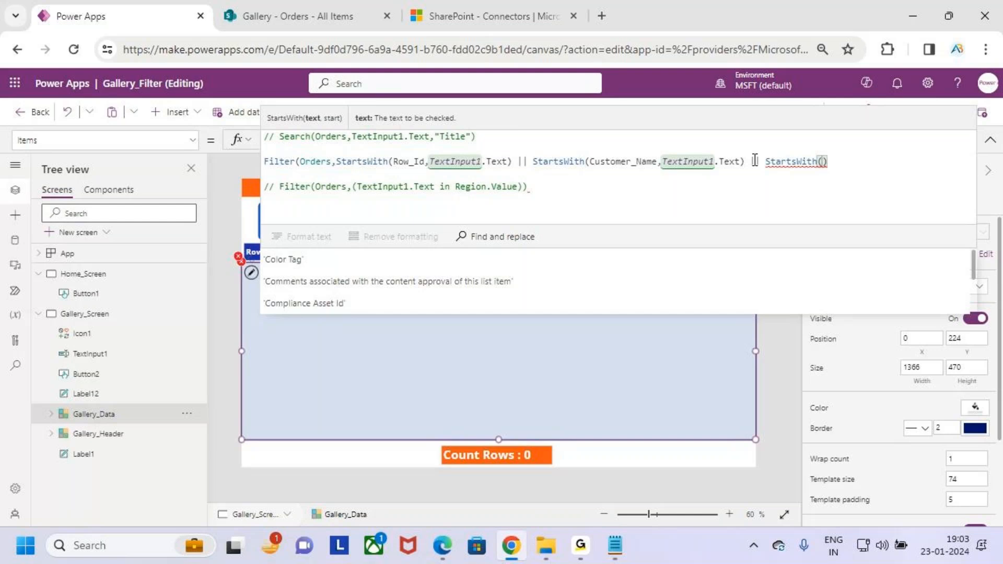
Step: Complete the third condition as StartsWith(Region.Value,TextInput1.Text) and close the Filter formula's parenthesis
text(rtsWith(Region)
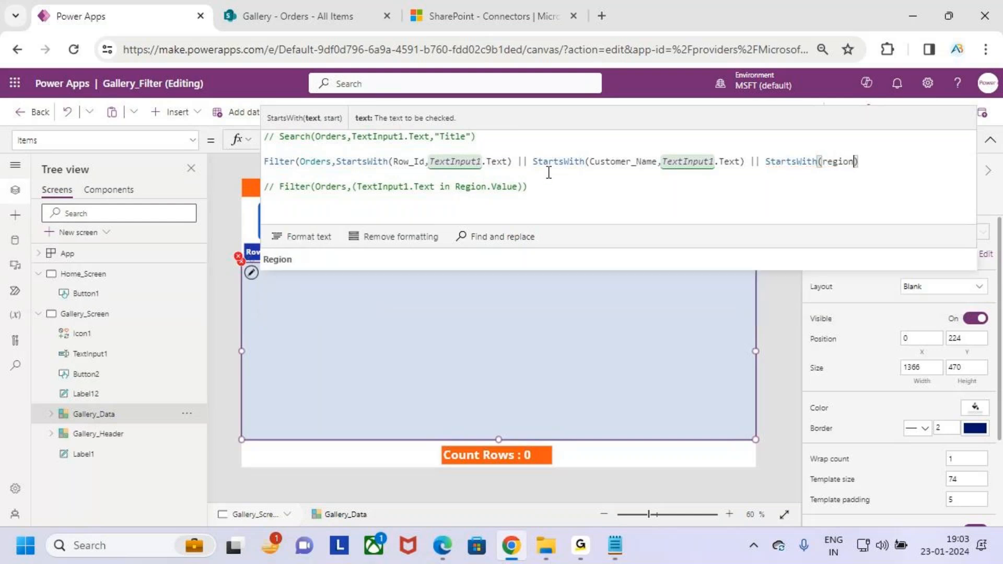
text(.val)
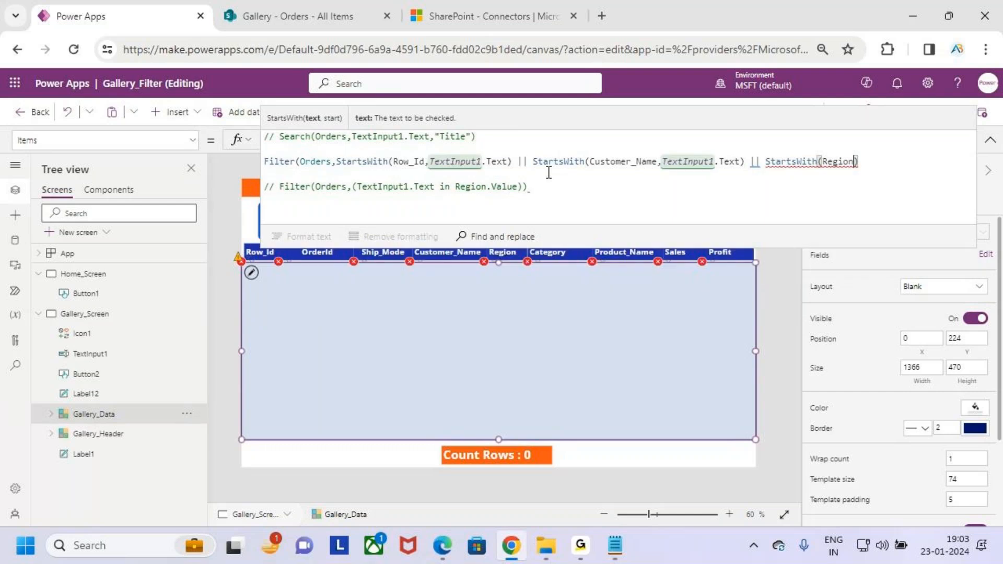
key(Tab)
text(,)
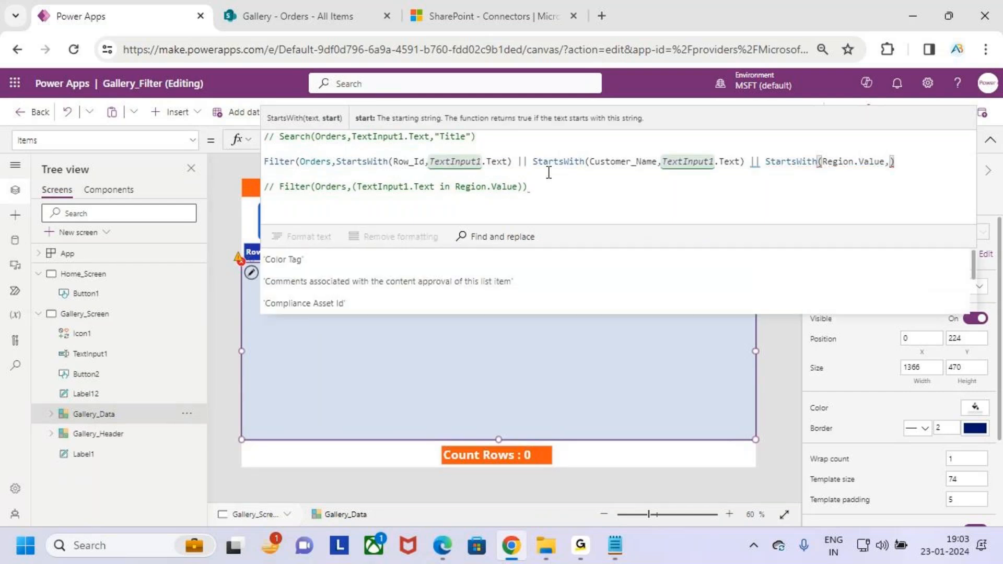
text(TextInput1.text)
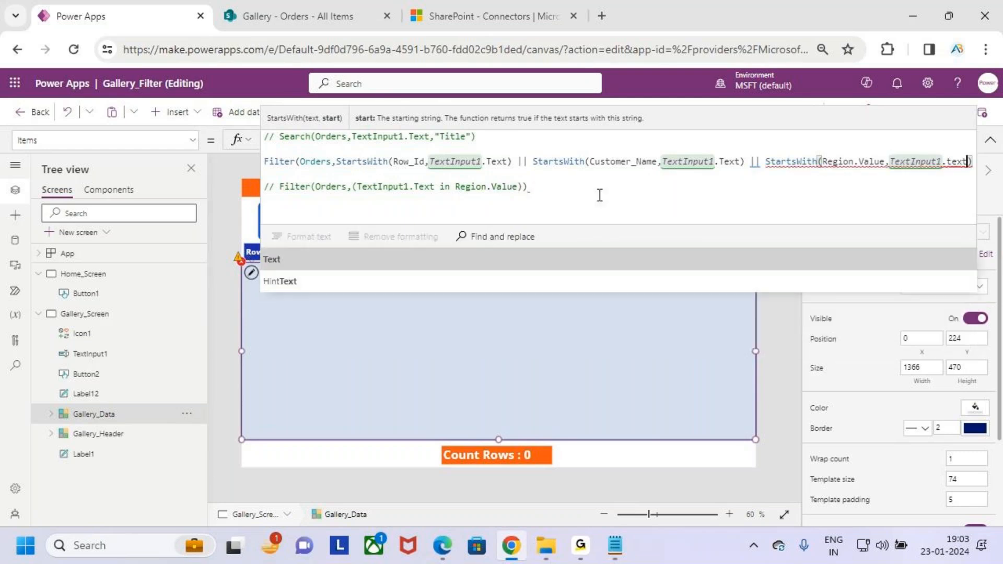
key(Tab)
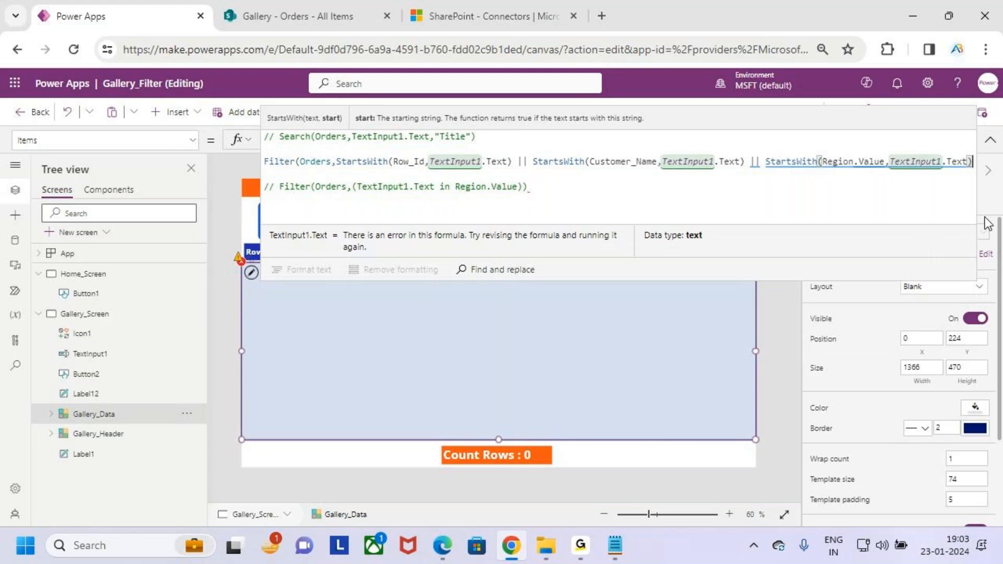
text())
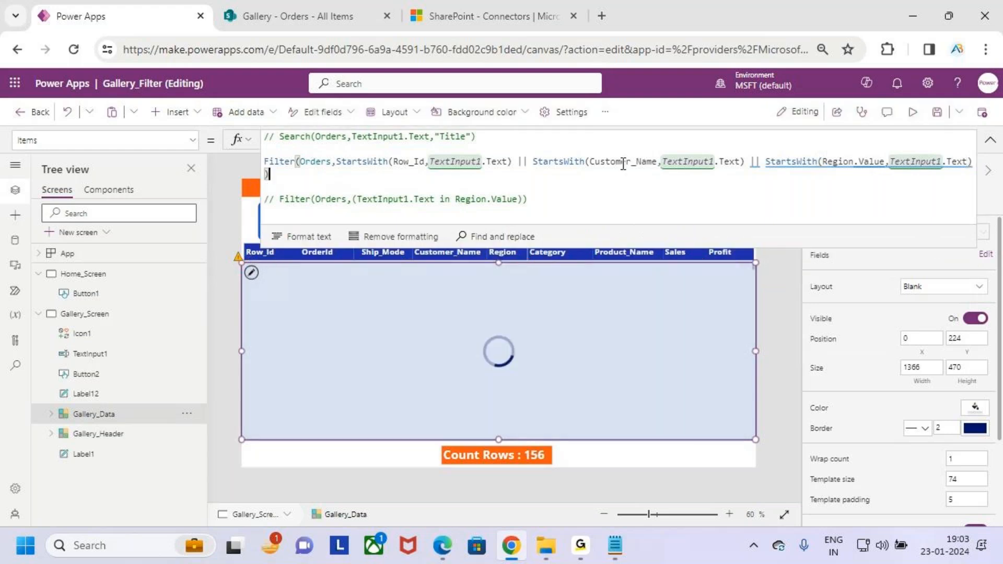
Step: Preview the app and replace the search box text with Central
click(913, 113)
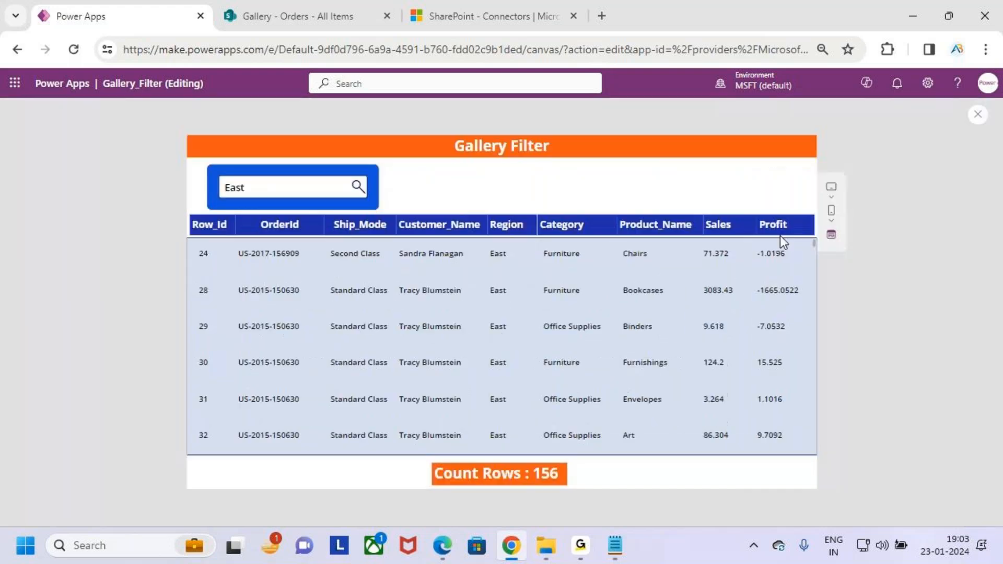
drag(277, 189, 201, 192)
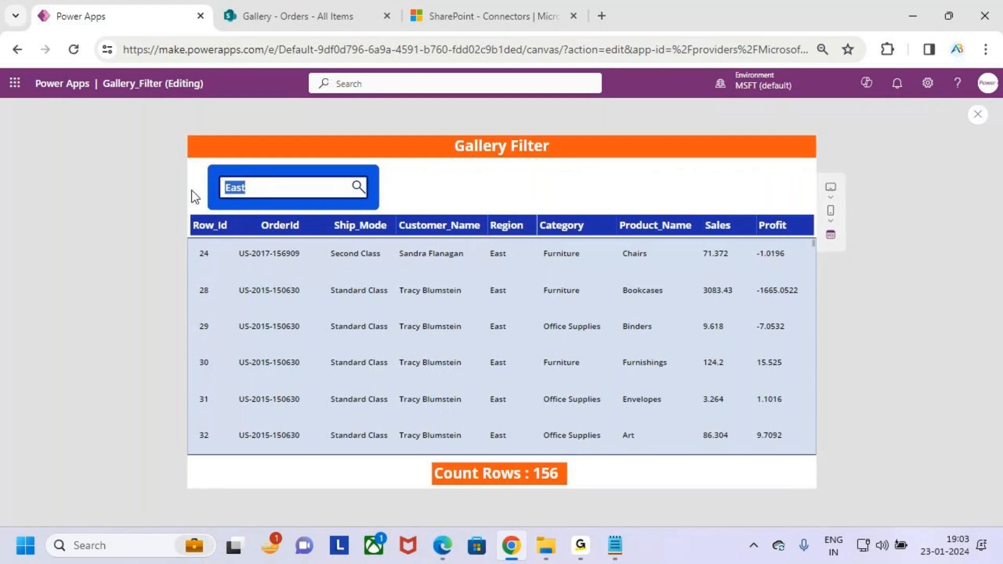
key(BackSpace)
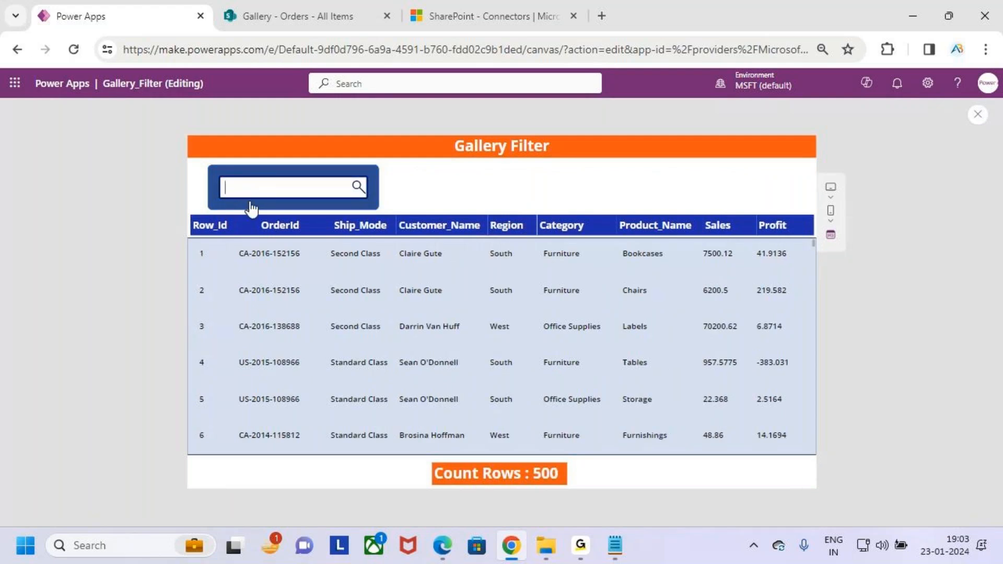
text(Central)
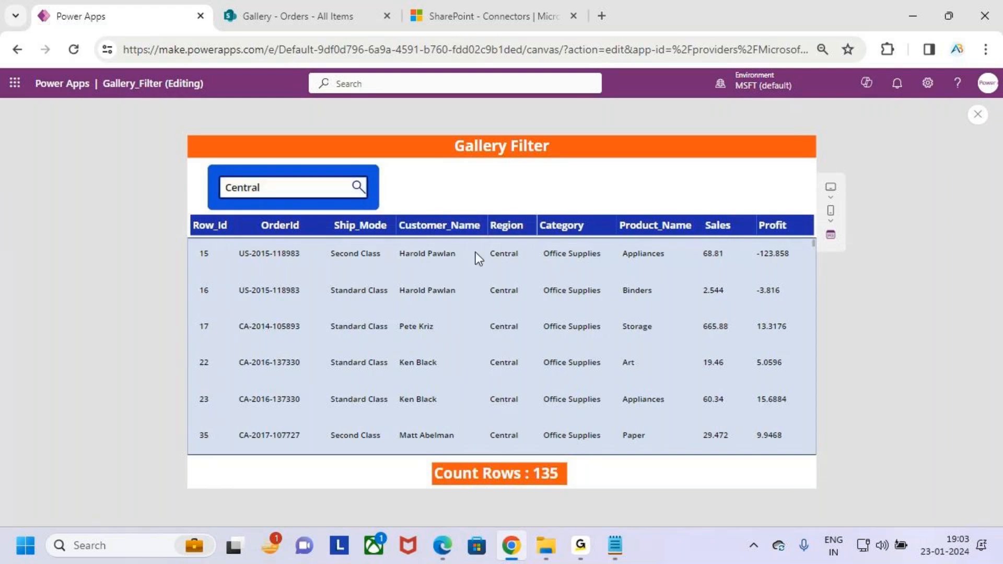
Step: Examine the Central results through to the last rows, checking the Region and Row_Id columns
scroll(505, 356, down, 10)
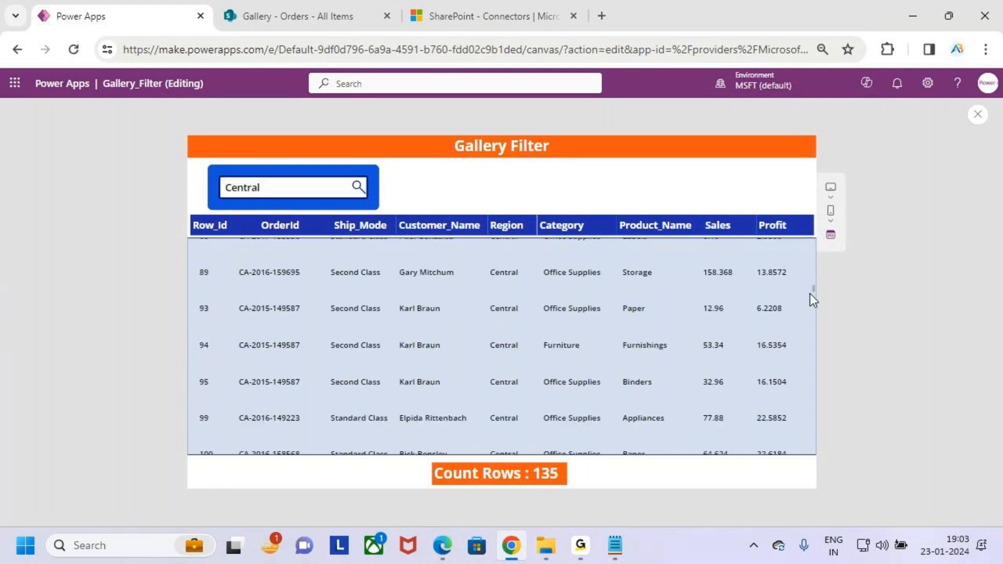
drag(813, 290, 813, 442)
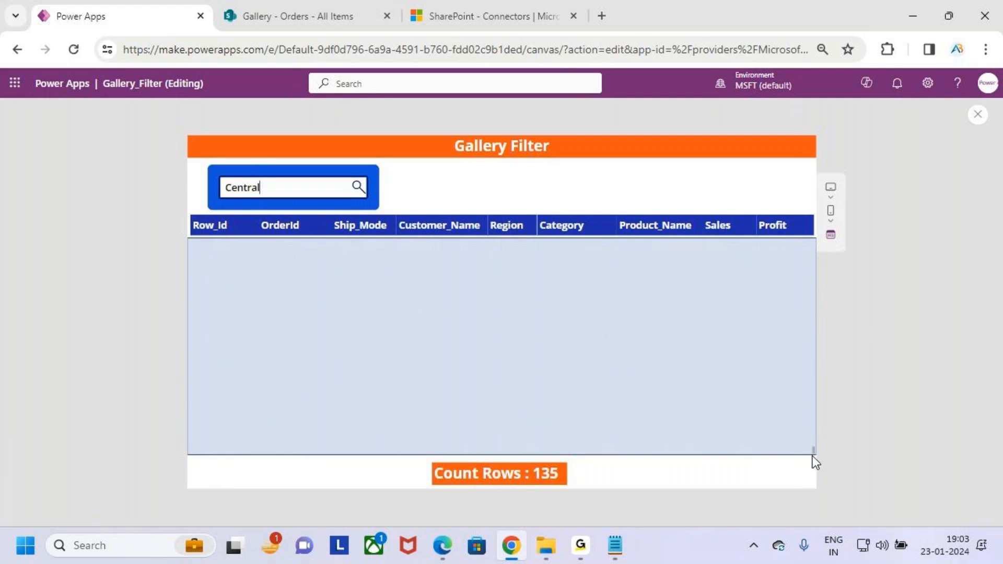
drag(195, 453, 234, 442)
key(Escape)
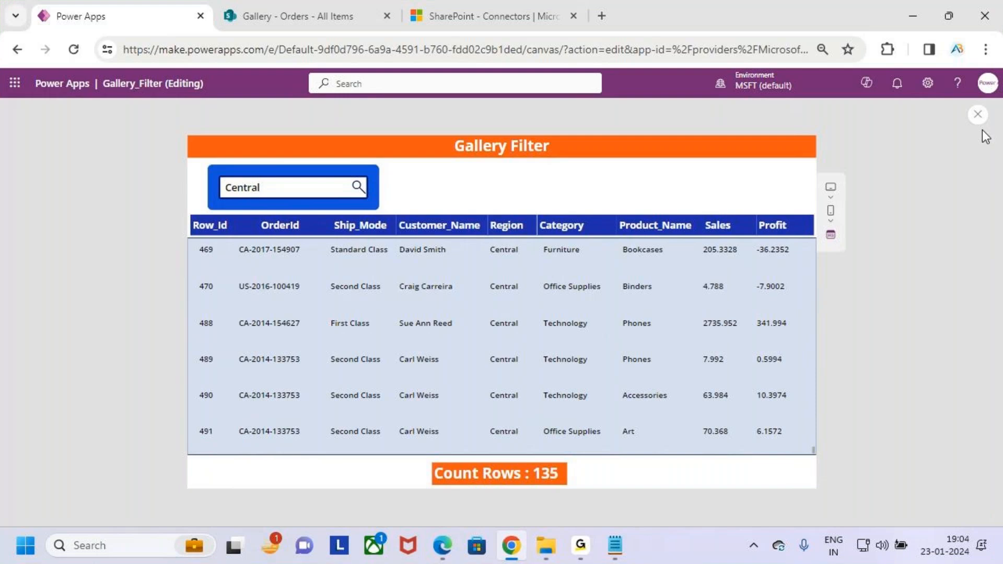
Step: Close the preview and show the Gallery_Data gallery's Items formula with the browser zoom raised to 100%
click(978, 115)
click(620, 357)
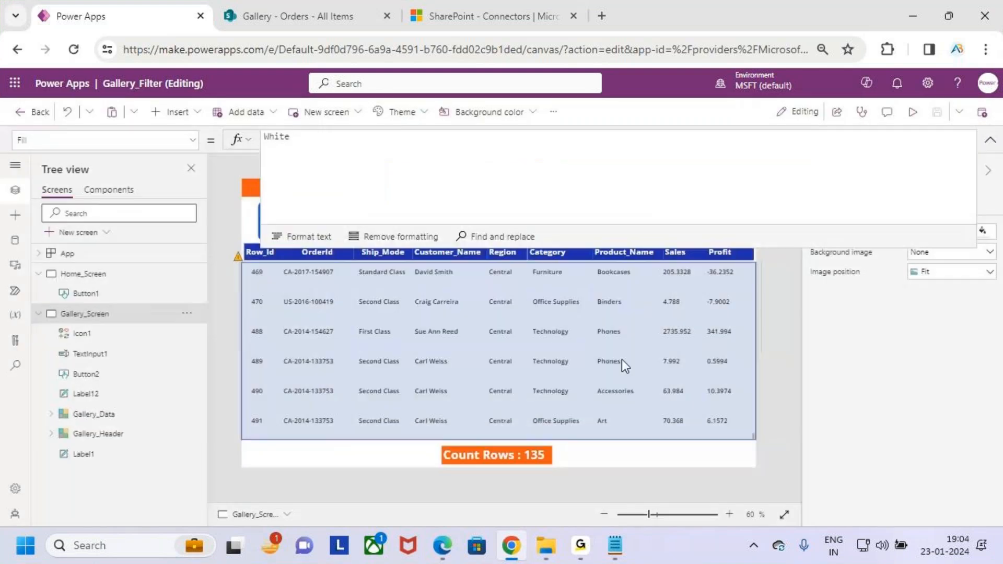
click(670, 356)
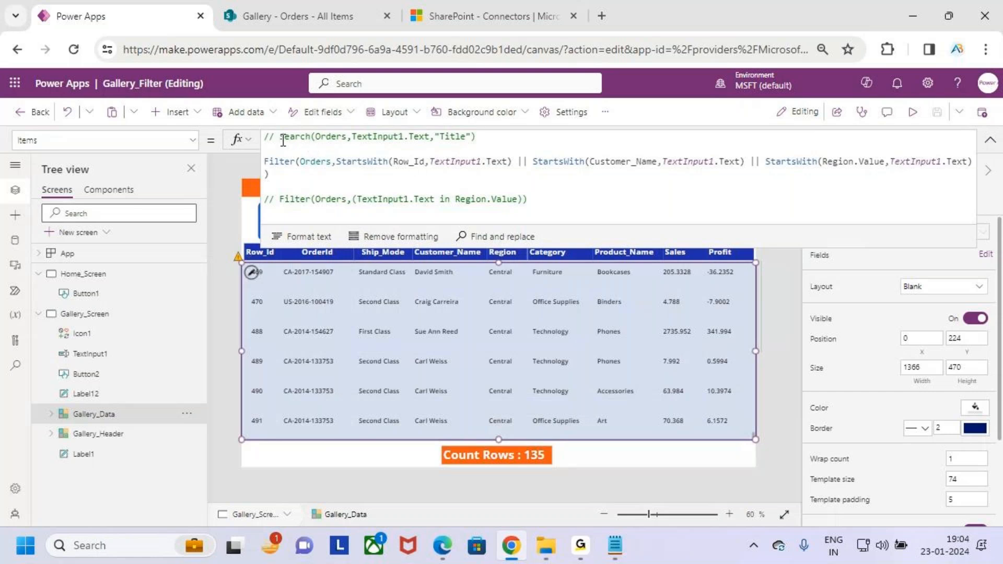
key(ctrl+plus)
key(ctrl+plus)
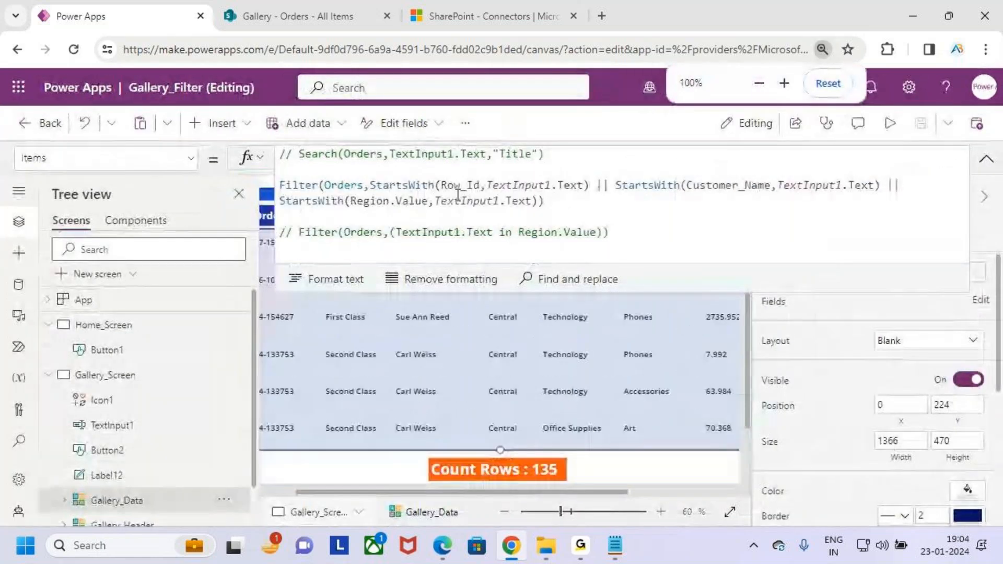
Step: Compare the commented Search line with the active StartsWith Filter line in the gallery's Items formula
click(345, 153)
drag(299, 172, 369, 173)
mouse_move(595, 123)
mouse_down()
mouse_move(586, 161)
mouse_move(611, 123)
mouse_up()
mouse_move(627, 126)
mouse_down()
mouse_move(622, 161)
mouse_move(627, 132)
mouse_move(724, 139)
mouse_up()
mouse_move(686, 121)
mouse_down()
mouse_move(727, 142)
mouse_move(703, 162)
mouse_up()
key(Escape)
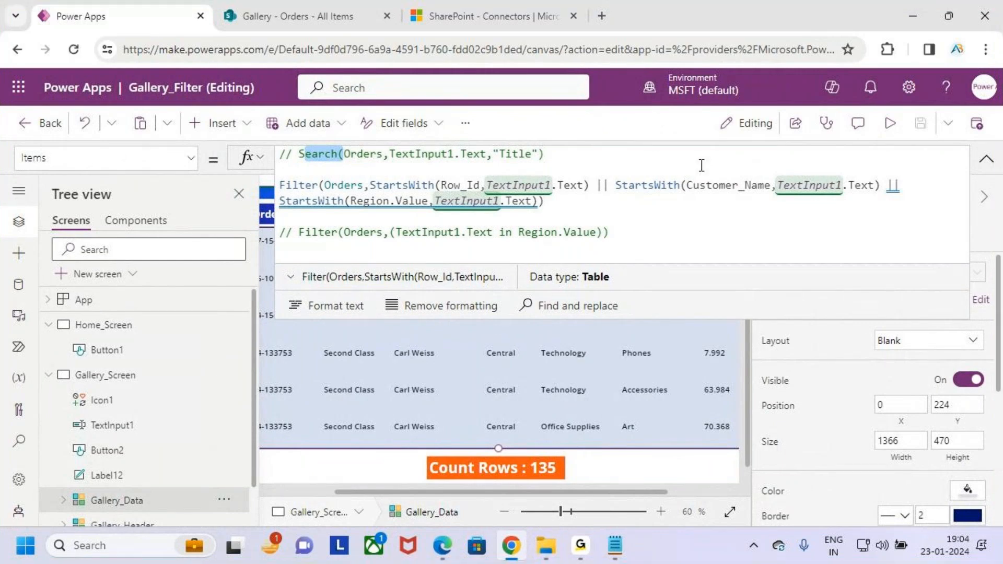
click(468, 225)
key(ctrl+2)
drag(280, 193, 432, 192)
key(Escape)
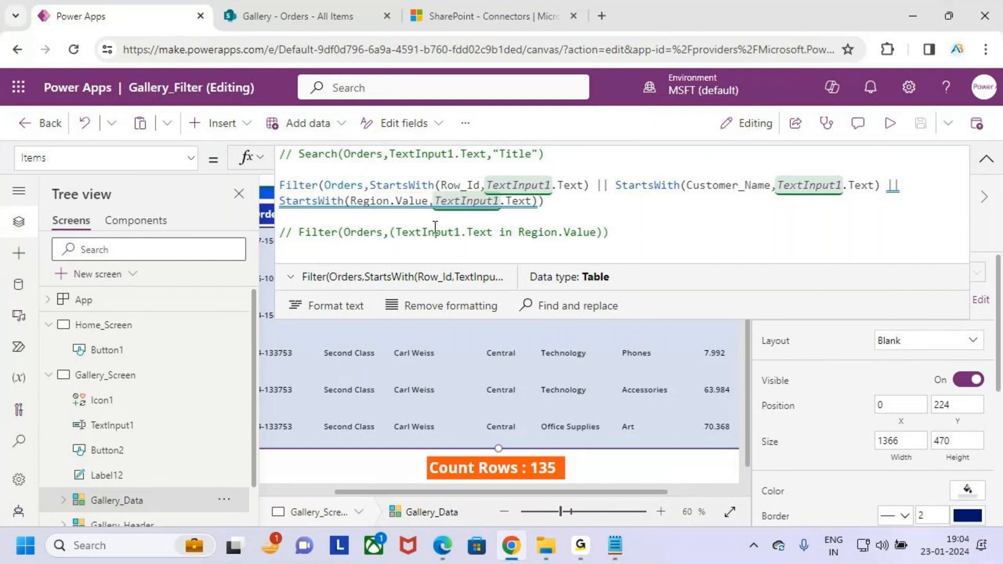
Step: Remove the third condition, StartsWith on Region.Value, from the active Filter formula and close it after the Customer_Name condition
drag(886, 187, 908, 193)
key(BackSpace)
key(BackSpace)
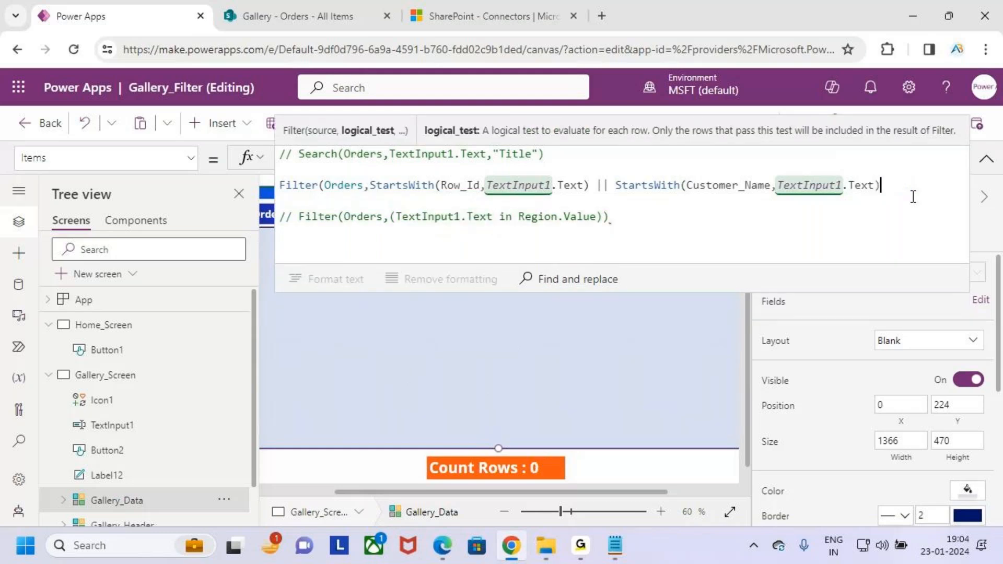
text())
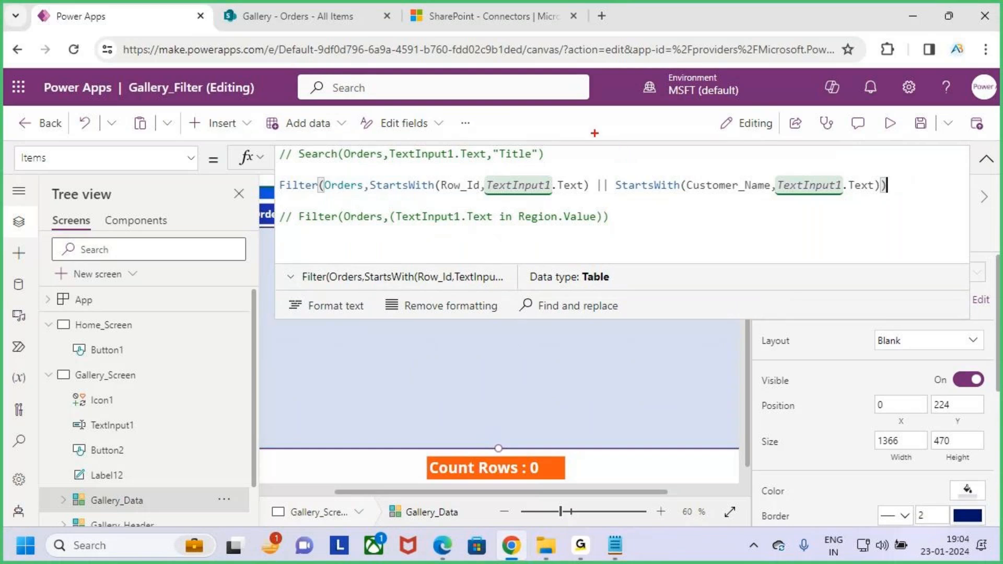
mouse_move(605, 122)
mouse_down()
mouse_move(610, 153)
mouse_move(600, 153)
mouse_up()
drag(603, 126, 645, 127)
mouse_move(661, 130)
mouse_down()
mouse_move(660, 147)
mouse_move(663, 129)
mouse_up()
mouse_move(612, 209)
mouse_down()
mouse_move(600, 250)
mouse_move(637, 251)
mouse_up()
mouse_move(638, 218)
mouse_down()
mouse_move(653, 243)
mouse_move(688, 244)
mouse_up()
mouse_move(720, 214)
mouse_down()
mouse_move(729, 269)
mouse_move(713, 220)
mouse_up()
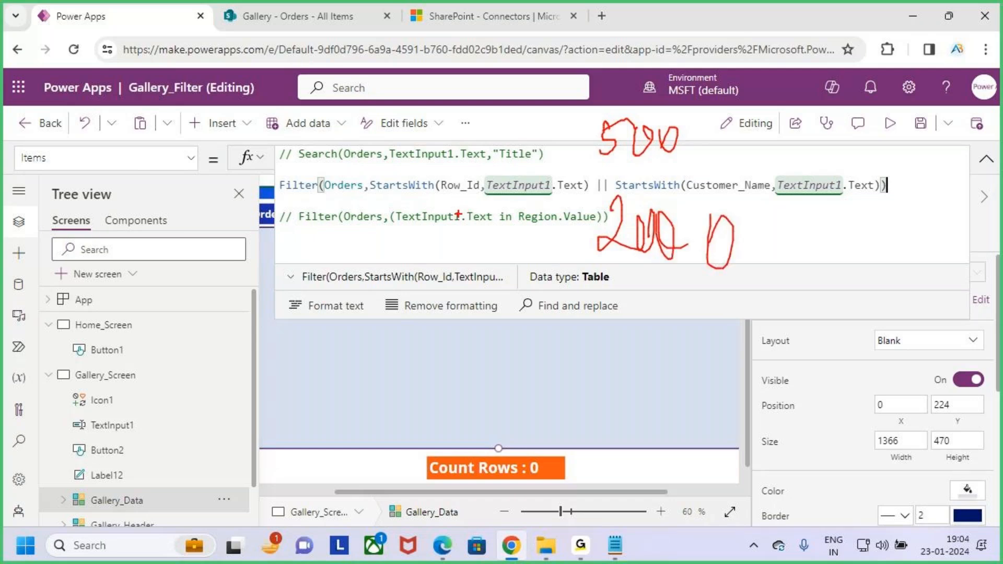
mouse_move(286, 296)
mouse_down()
mouse_move(342, 311)
mouse_move(318, 335)
mouse_move(374, 291)
mouse_move(405, 293)
mouse_move(418, 329)
mouse_up()
drag(318, 364, 467, 315)
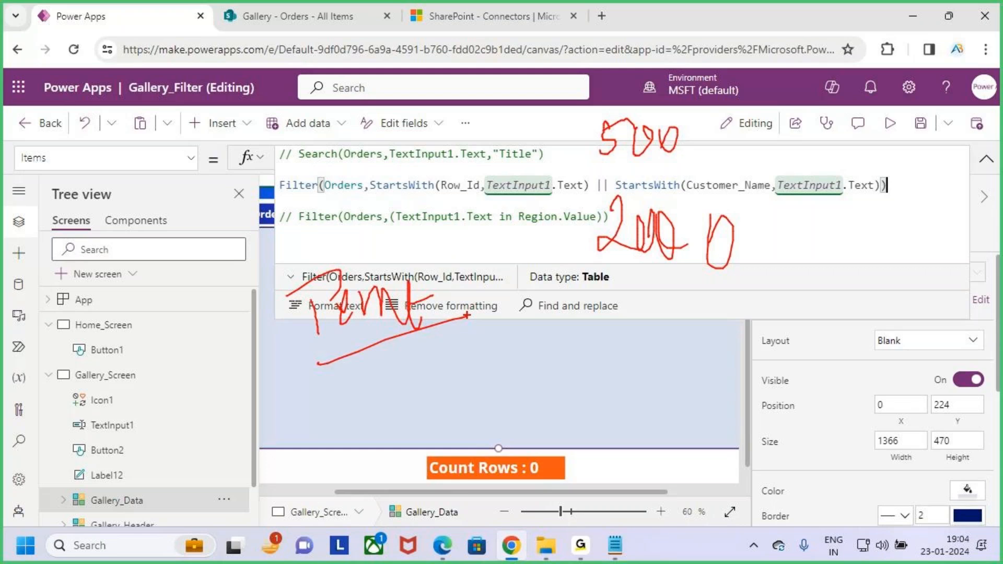
mouse_move(706, 131)
mouse_down()
mouse_move(613, 166)
mouse_move(704, 125)
mouse_up()
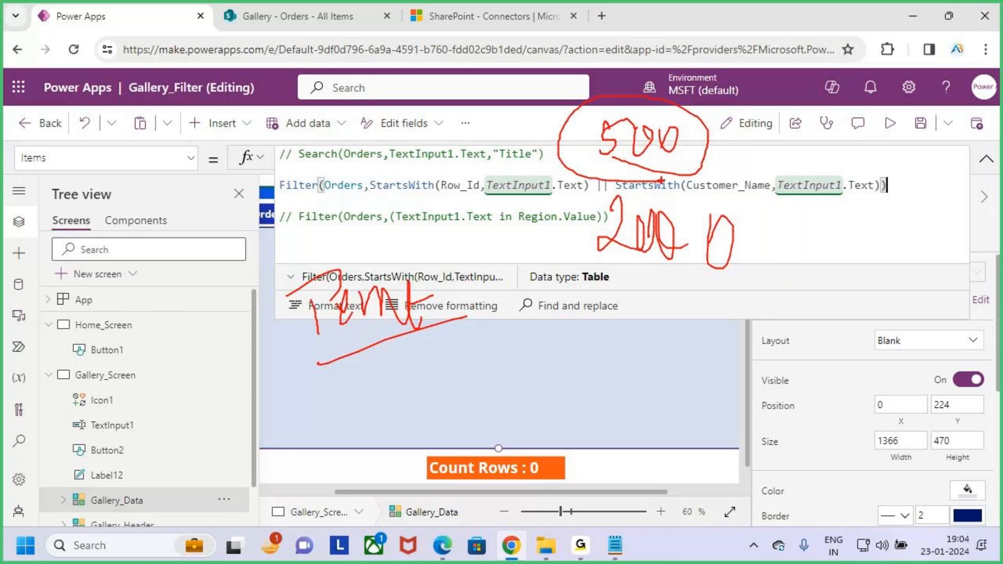
key(Escape)
Step: Review the Search and Filter function names in the Items formula and collapse the formula bar
click(626, 215)
double_click(329, 154)
double_click(305, 187)
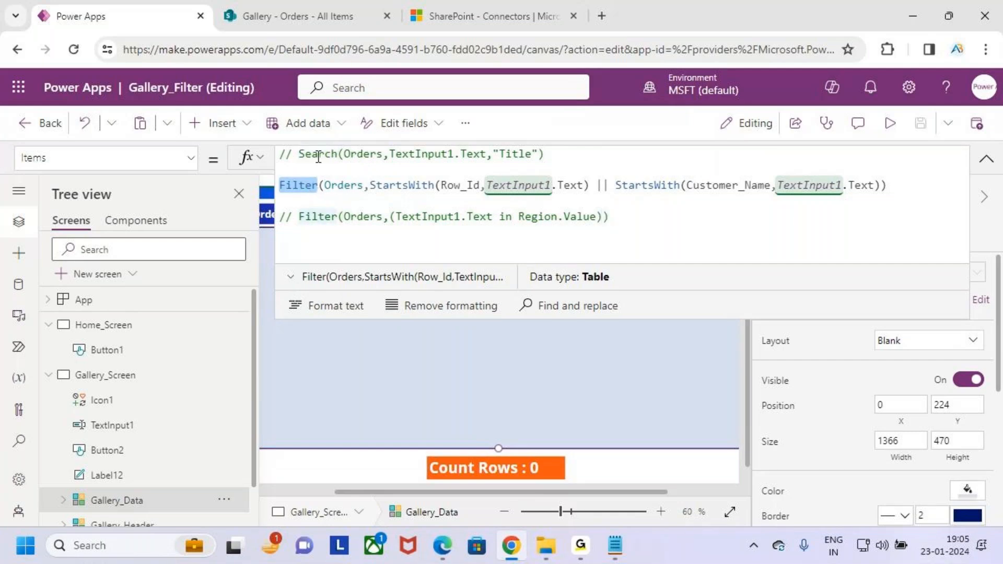
double_click(318, 156)
double_click(299, 187)
click(627, 216)
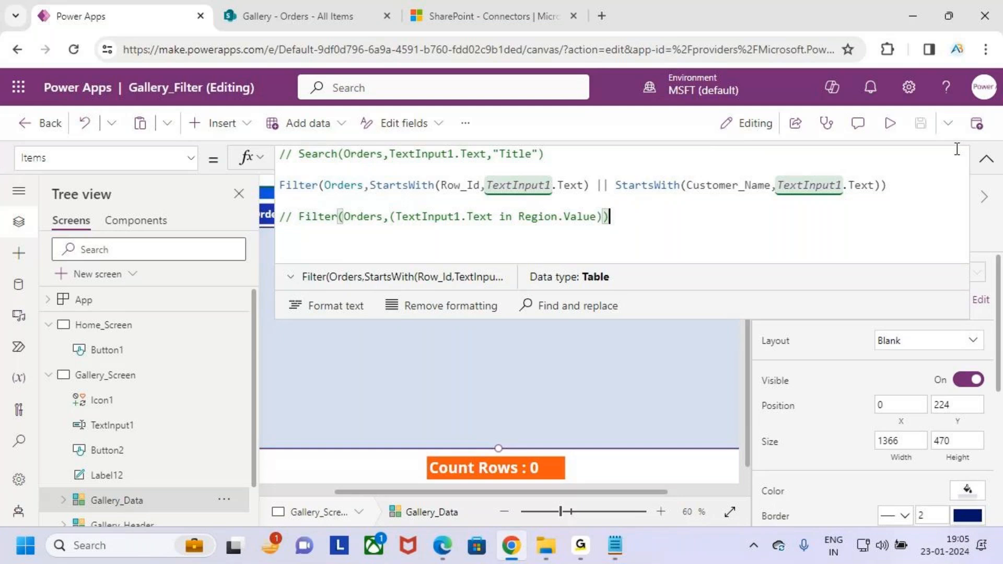
click(987, 166)
Step: Switch to Notepad and read the Search Function notes on searching data with the Filter function and StartsWith
click(615, 545)
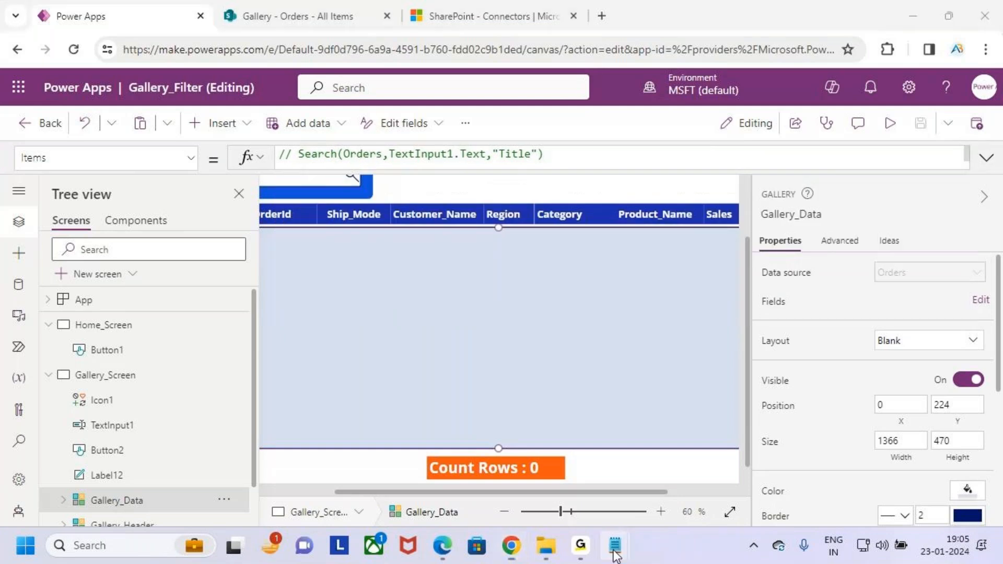
click(520, 450)
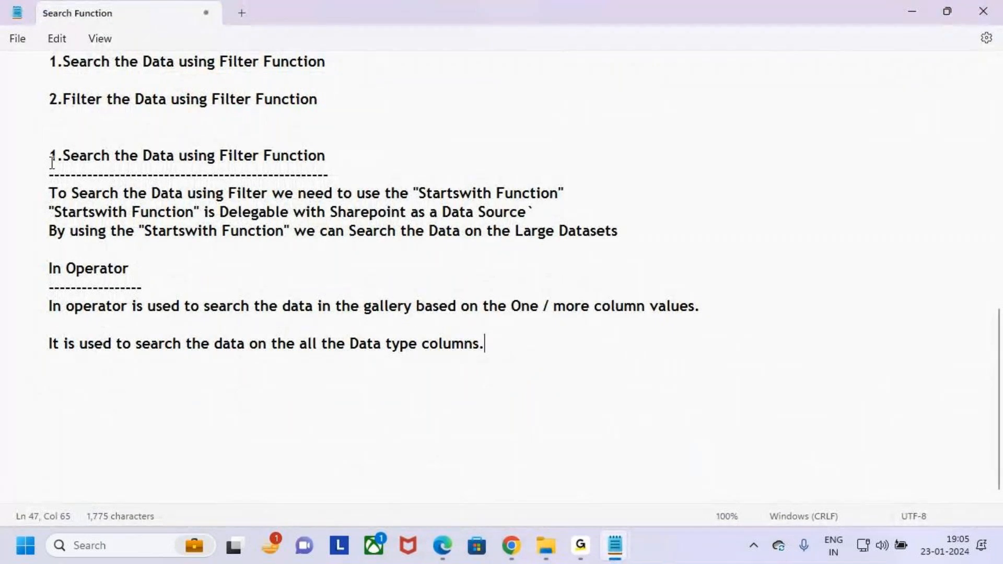
drag(42, 156, 543, 233)
click(574, 269)
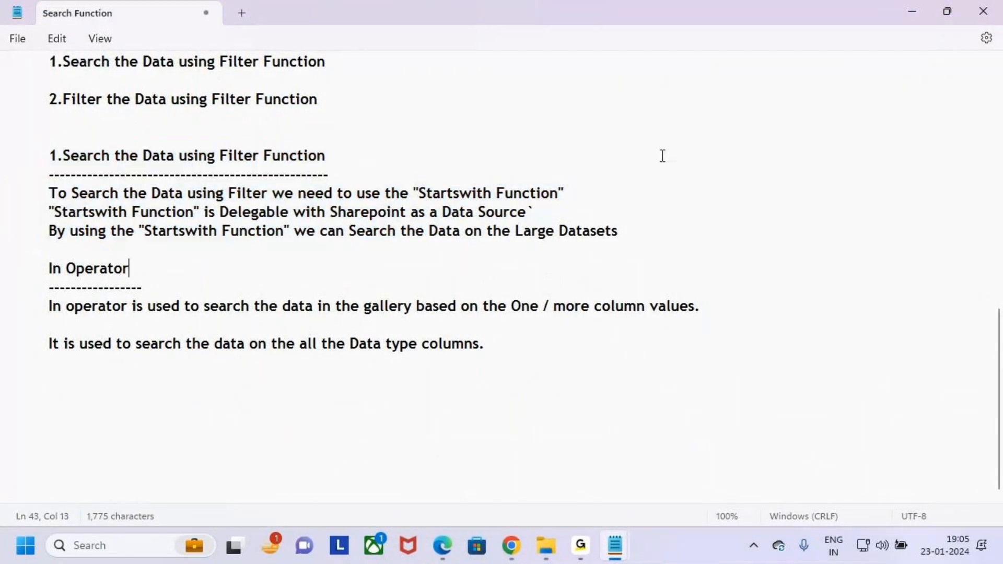
scroll(87, 162, up, 1)
drag(48, 155, 320, 156)
Step: Return to Power Apps and reduce the browser zoom so the whole gallery screen fits
click(511, 545)
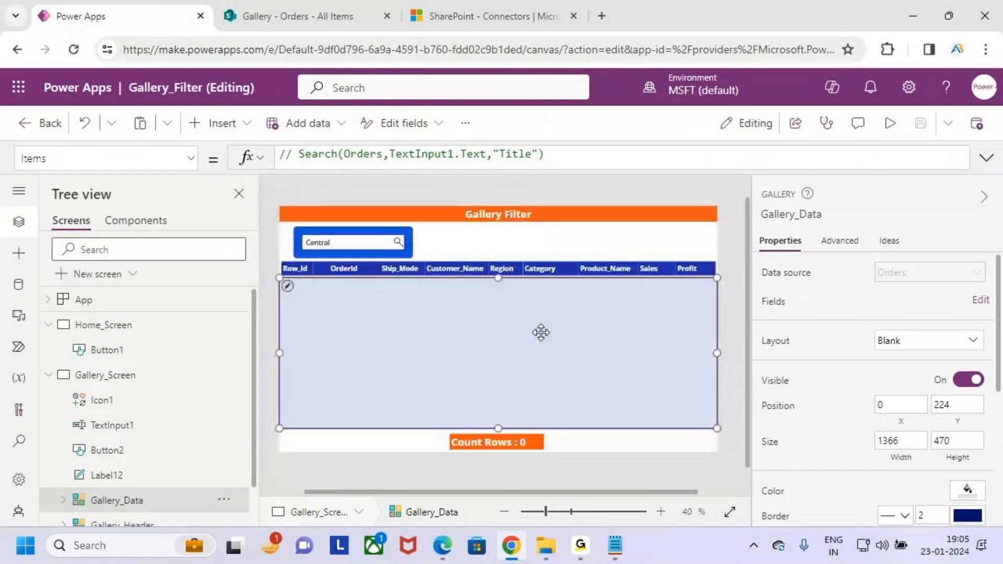
key(ctrl+minus)
key(ctrl+minus)
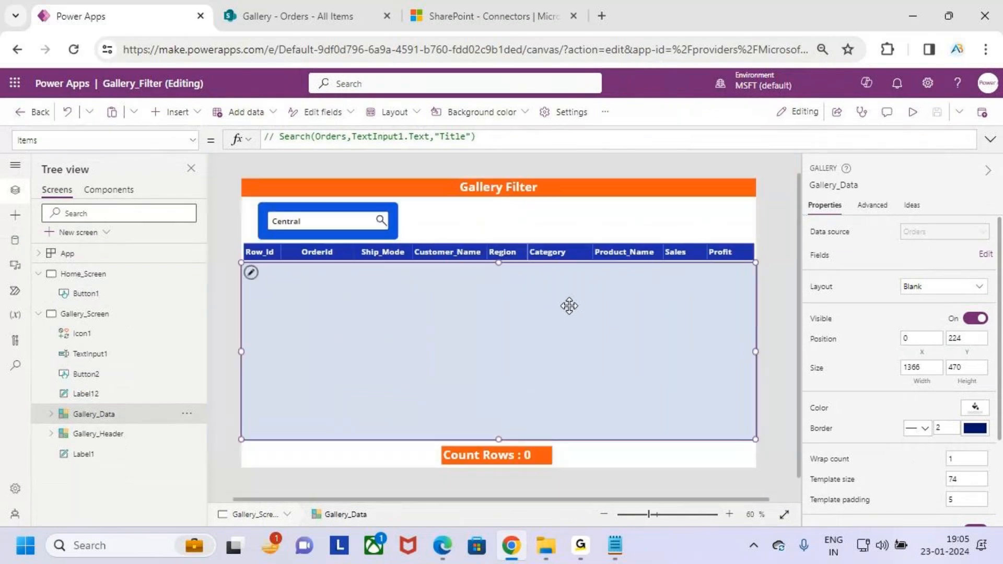
drag(494, 224, 500, 292)
drag(484, 284, 524, 314)
drag(531, 273, 494, 339)
key(Escape)
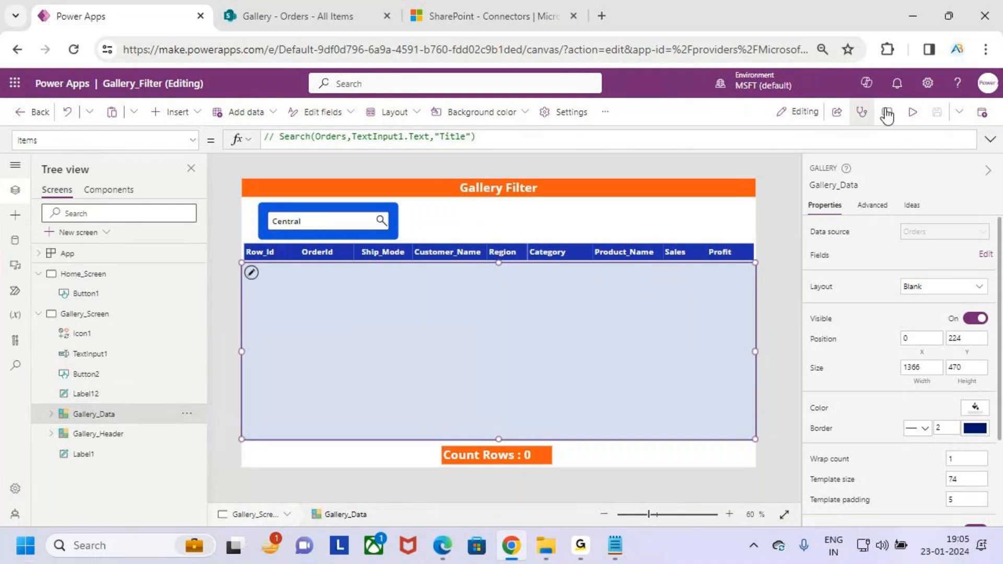
Step: Clear the search box in the app preview, close the preview and dismiss the testing tip
click(912, 111)
key(BackSpace)
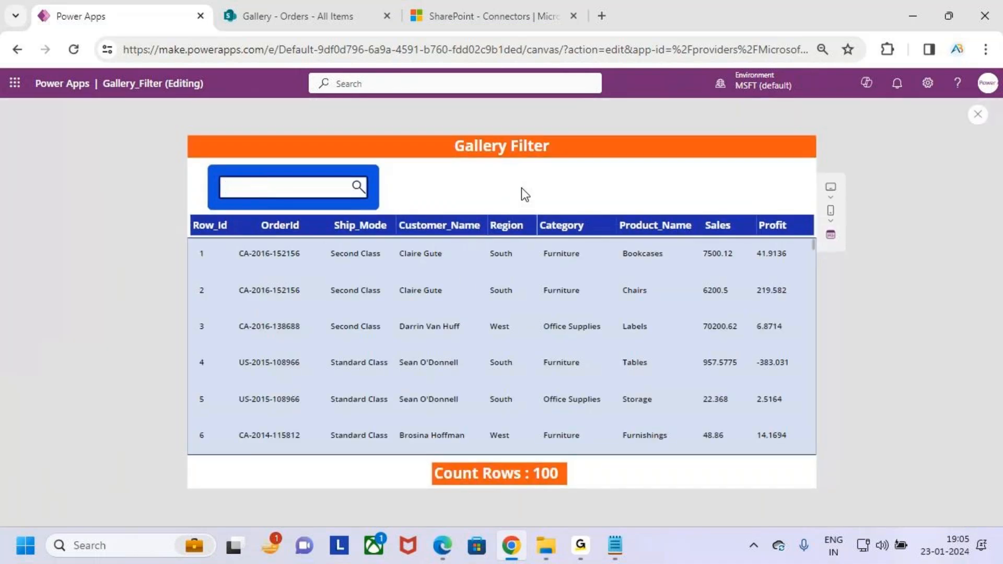
key(ctrl+2)
mouse_move(200, 167)
mouse_down()
mouse_move(373, 284)
mouse_move(726, 420)
mouse_move(746, 416)
mouse_up()
mouse_move(554, 188)
mouse_down()
mouse_move(544, 235)
mouse_move(577, 212)
mouse_move(599, 246)
mouse_move(669, 263)
mouse_up()
drag(582, 282, 662, 262)
key(Escape)
click(978, 115)
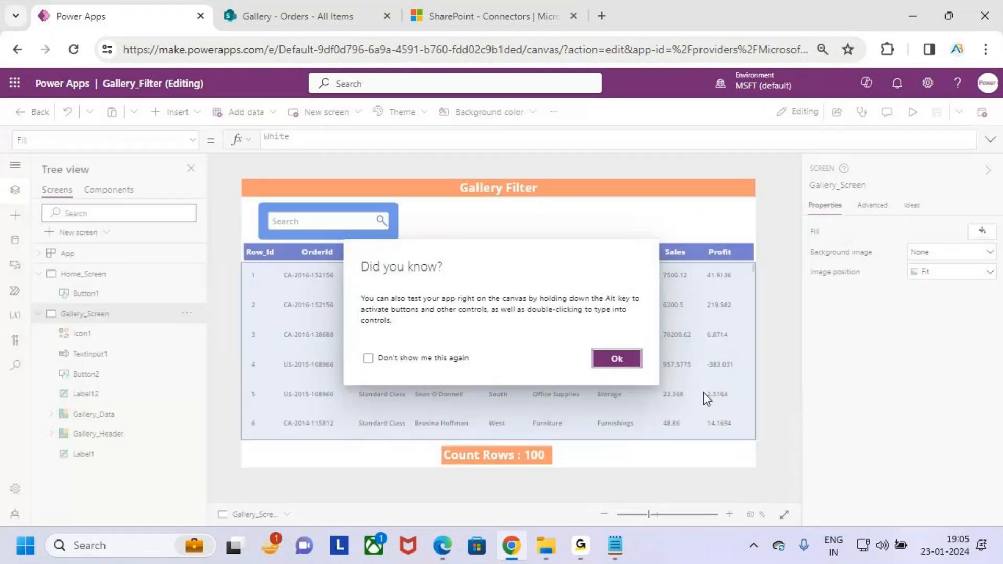
click(606, 361)
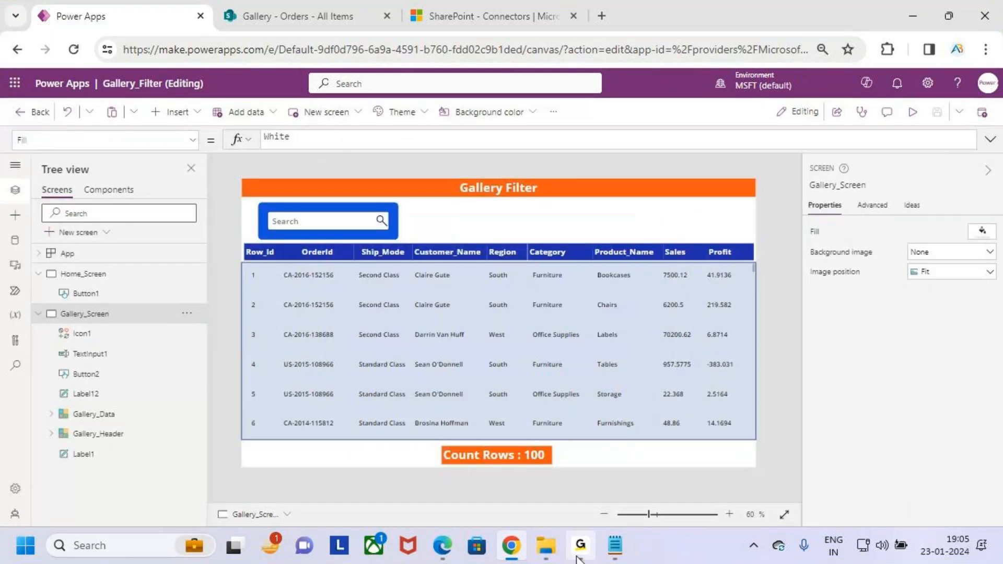